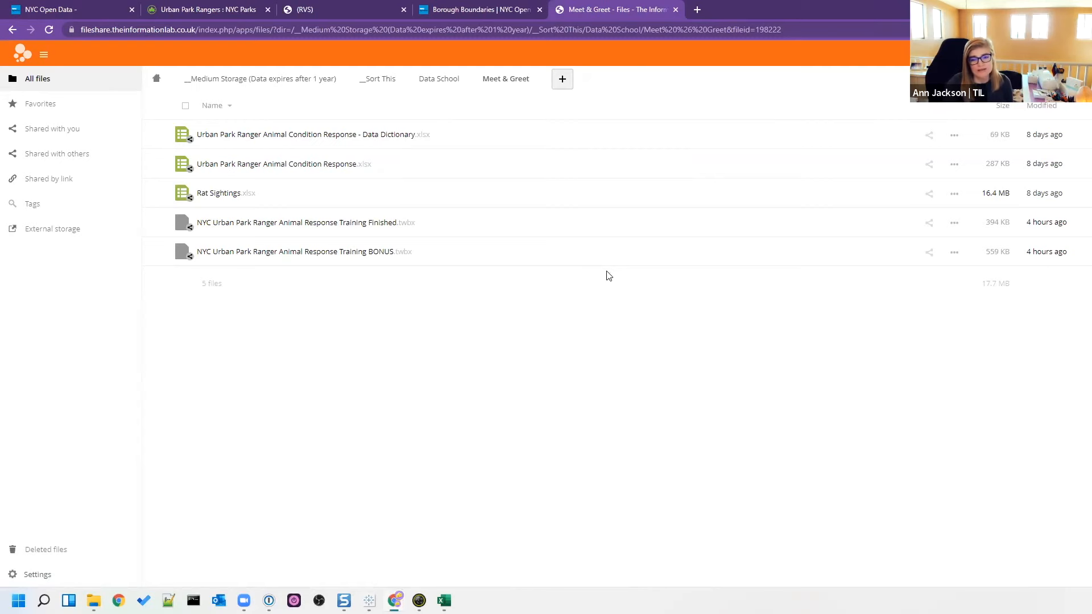
- View the NYC Open Data homepage and switch to Excel to look at the Urban Park Ranger Animal Condition Response workbook
click(62, 11)
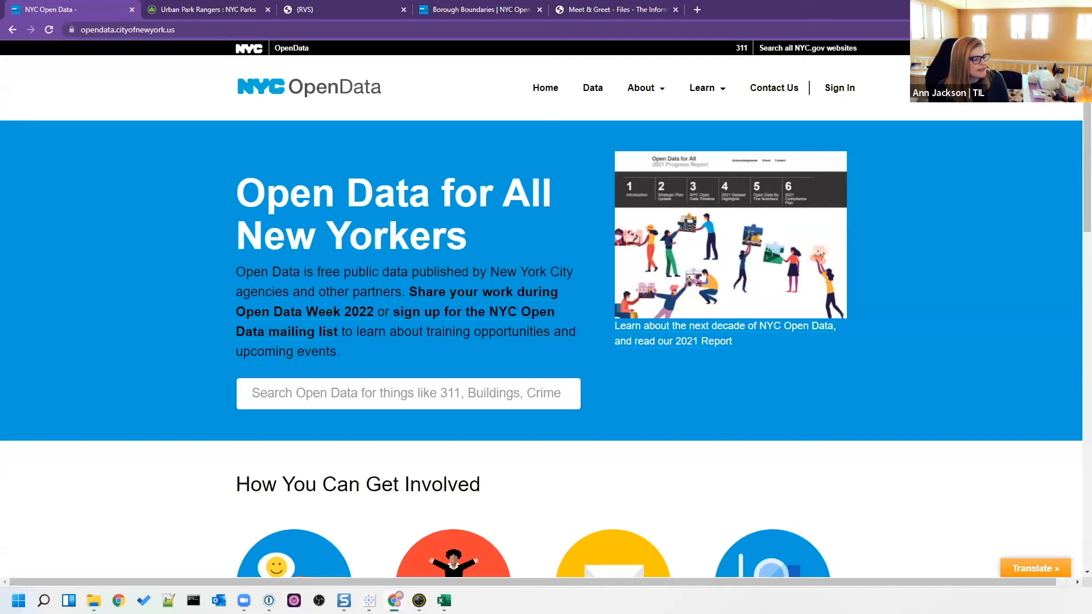
key(alt+Tab)
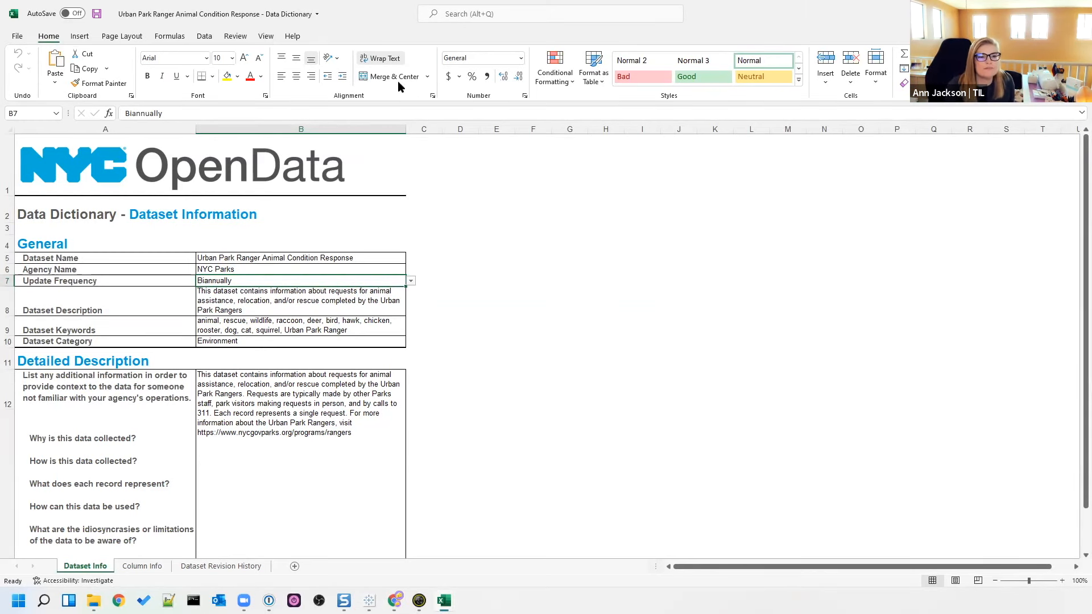
key(alt+Tab)
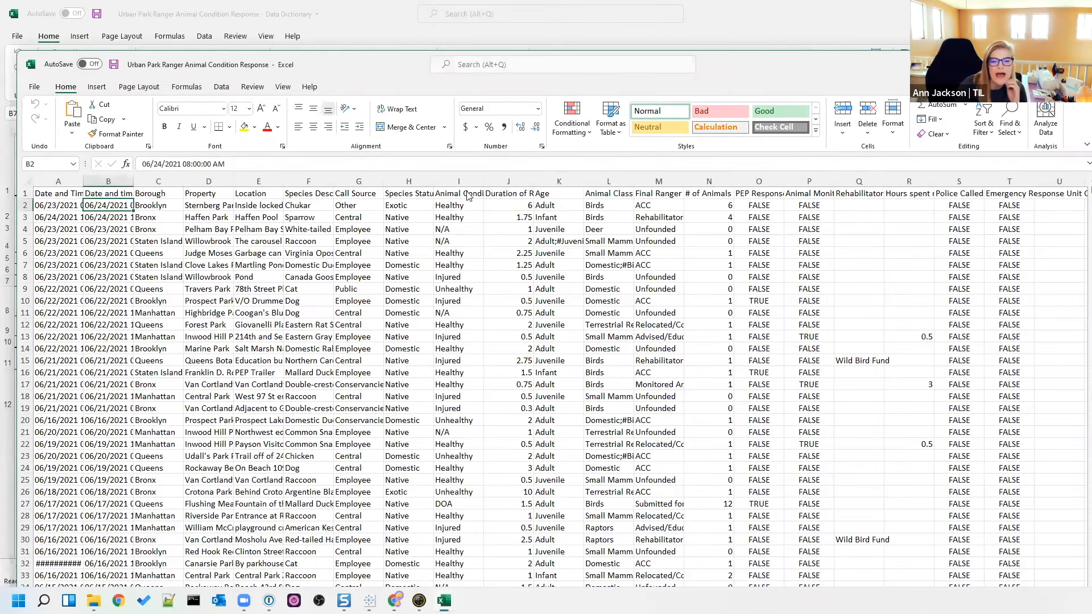
drag(364, 64, 459, 127)
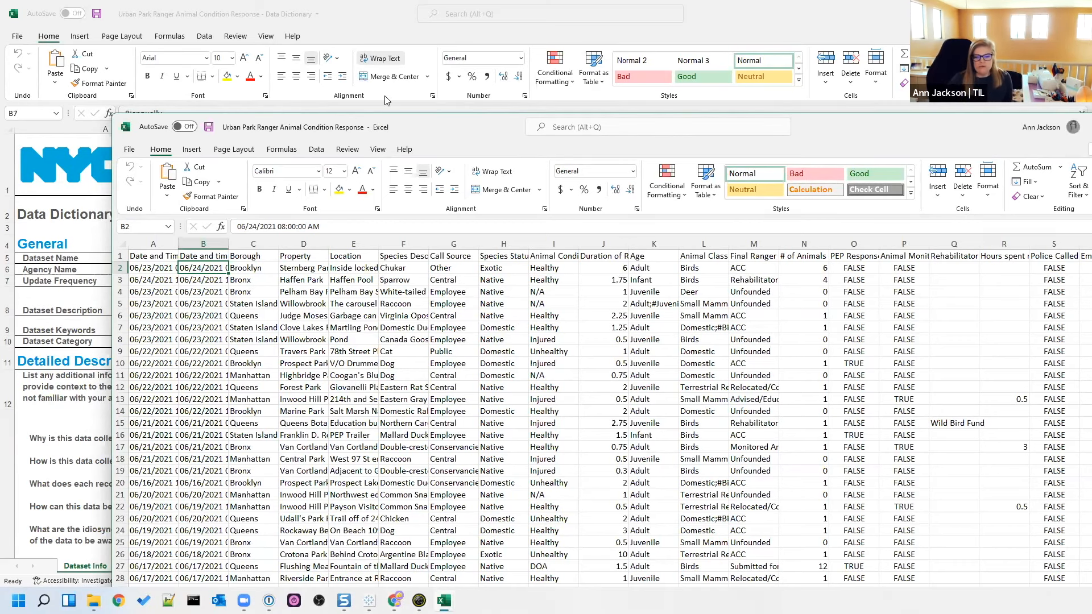
drag(372, 130, 386, 99)
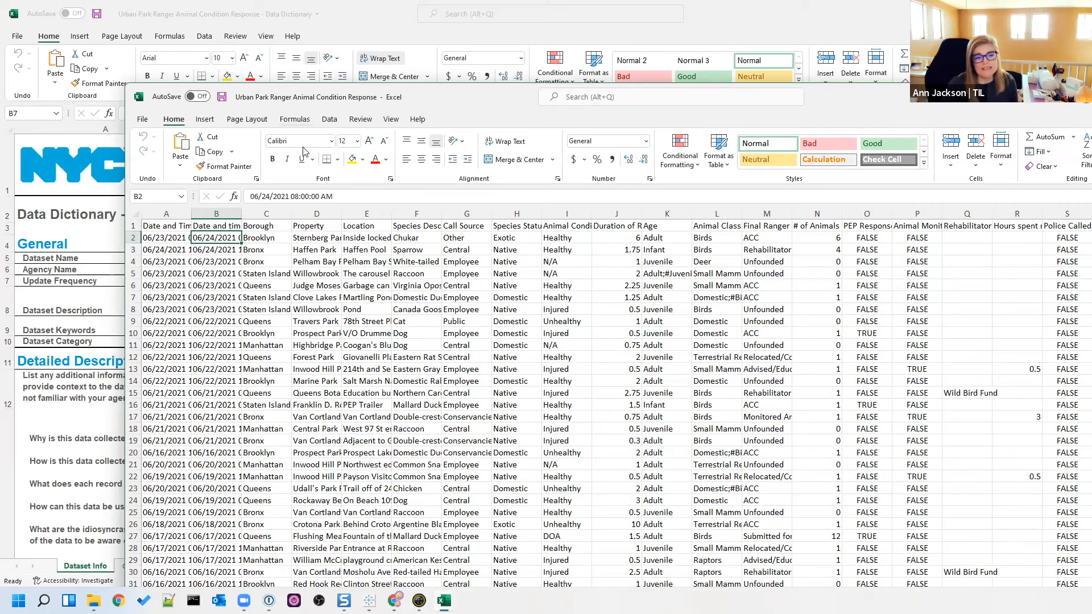
- Review the data dictionary's dataset description and its column definitions on the Dataset Info and Column Info sheets
click(84, 461)
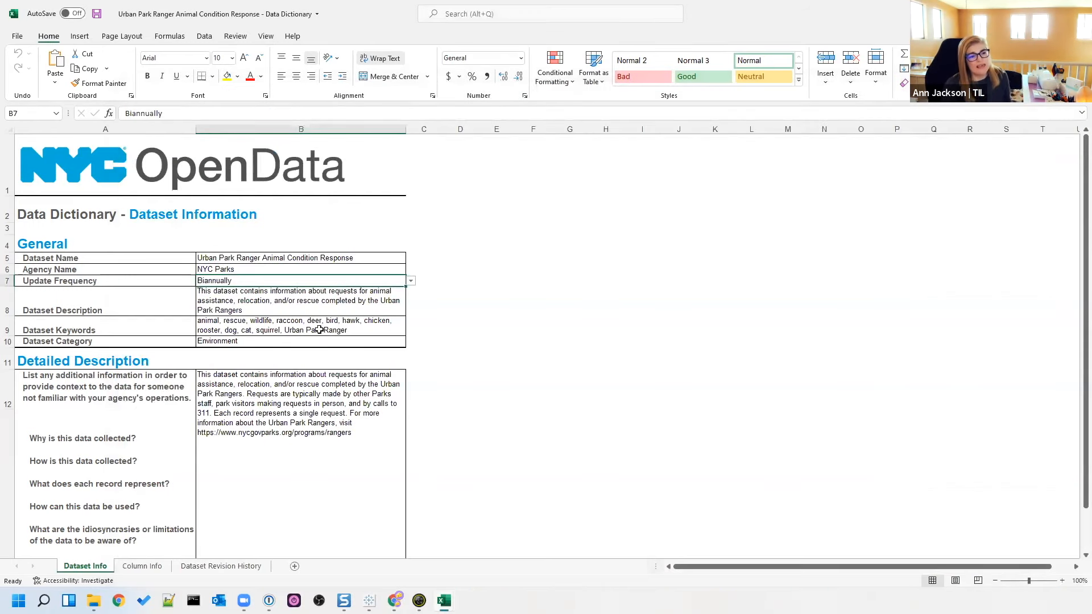
scroll(455, 340, down, 1)
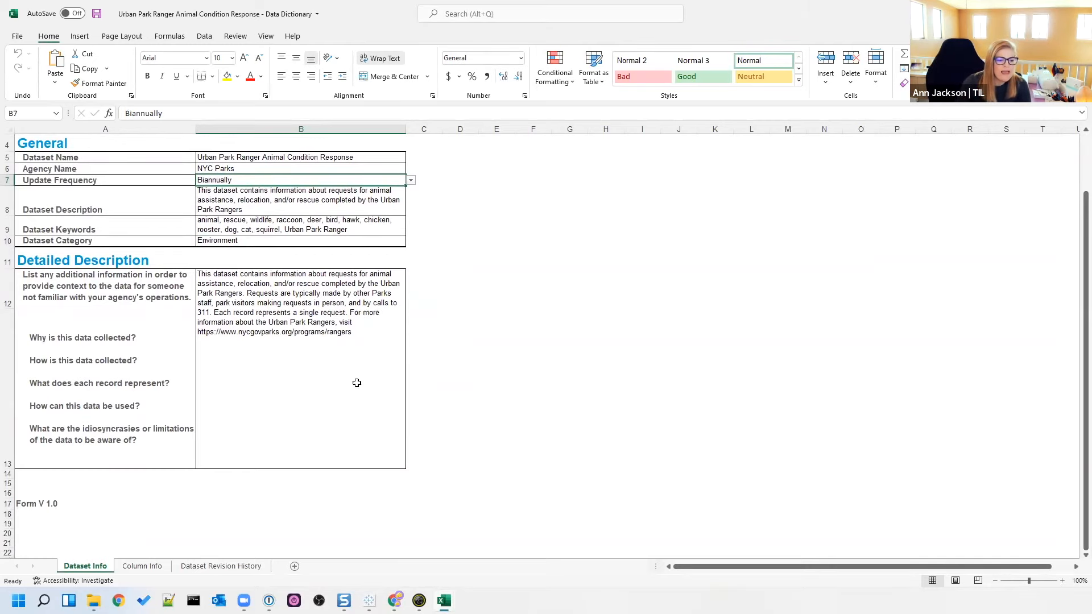
click(142, 566)
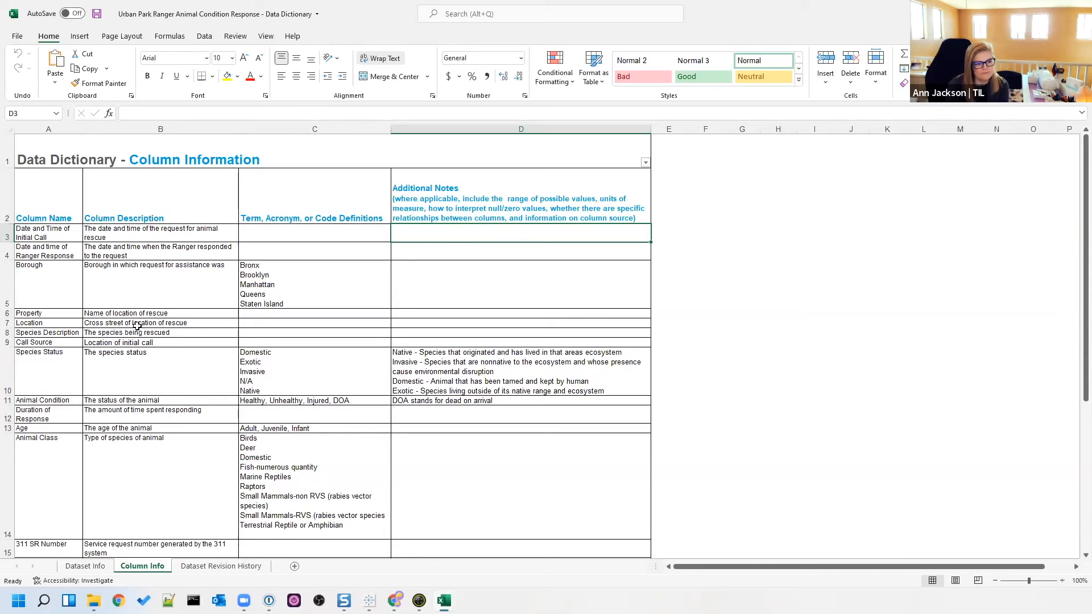
scroll(136, 325, down, 1)
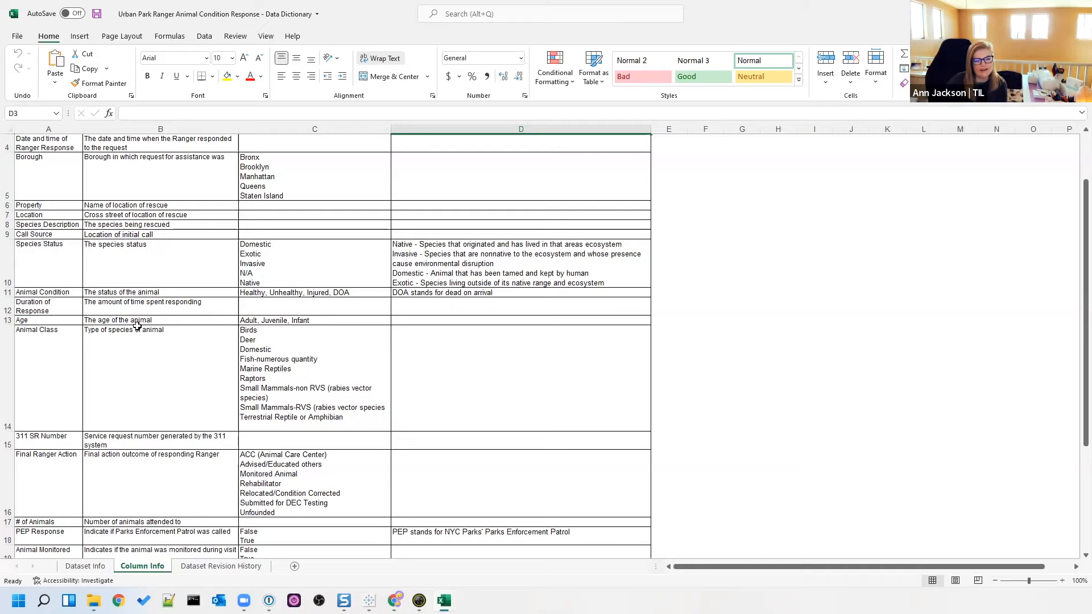
scroll(312, 393, down, 2)
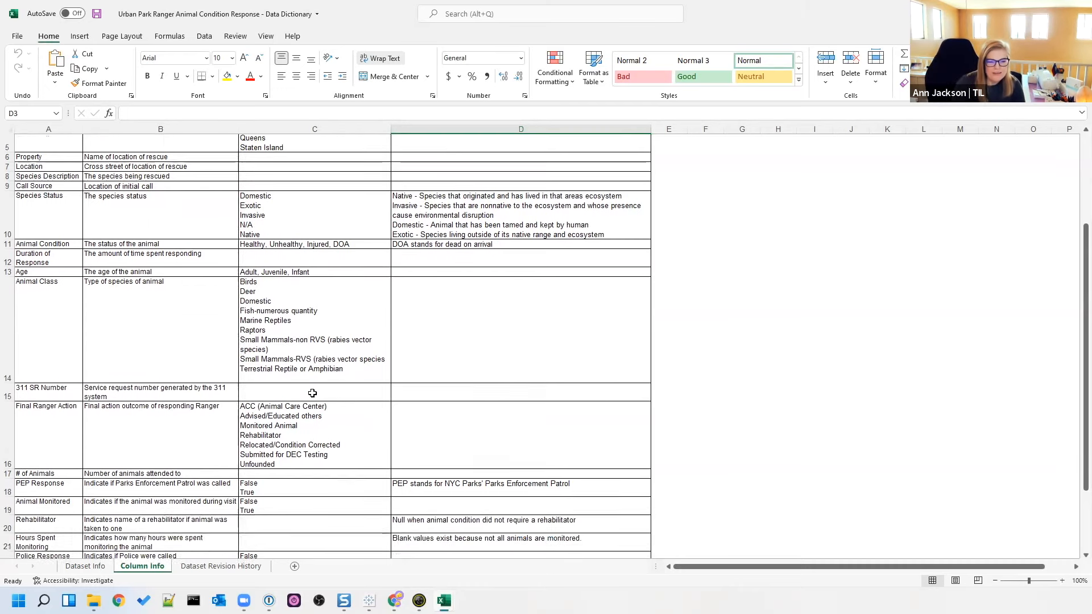
scroll(312, 393, down, 1)
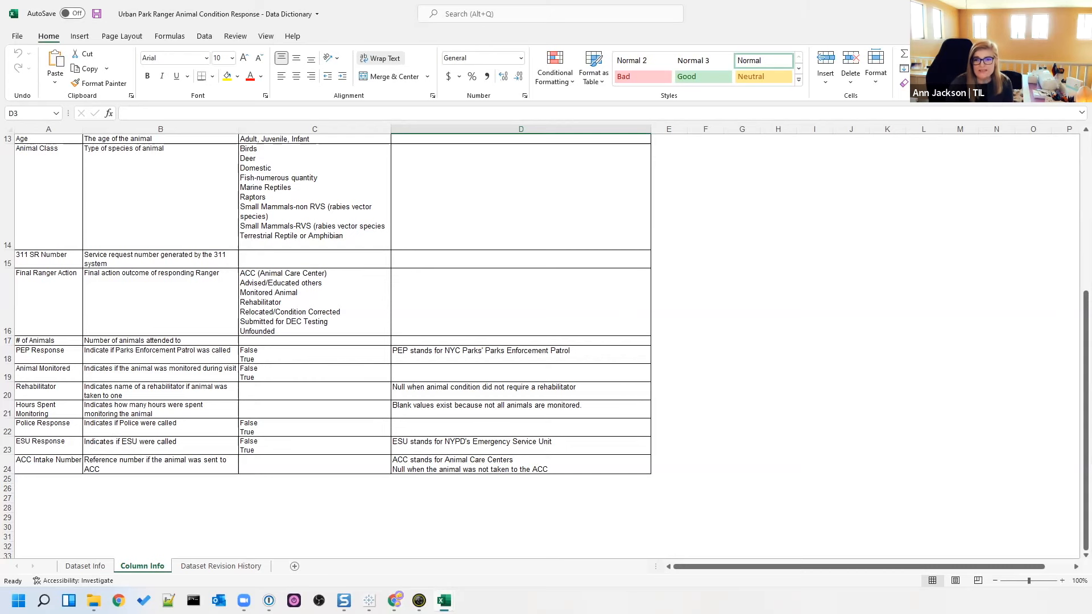
- Put away the Excel windows and switch to the blank Tableau workbook Book1
key(super+Down)
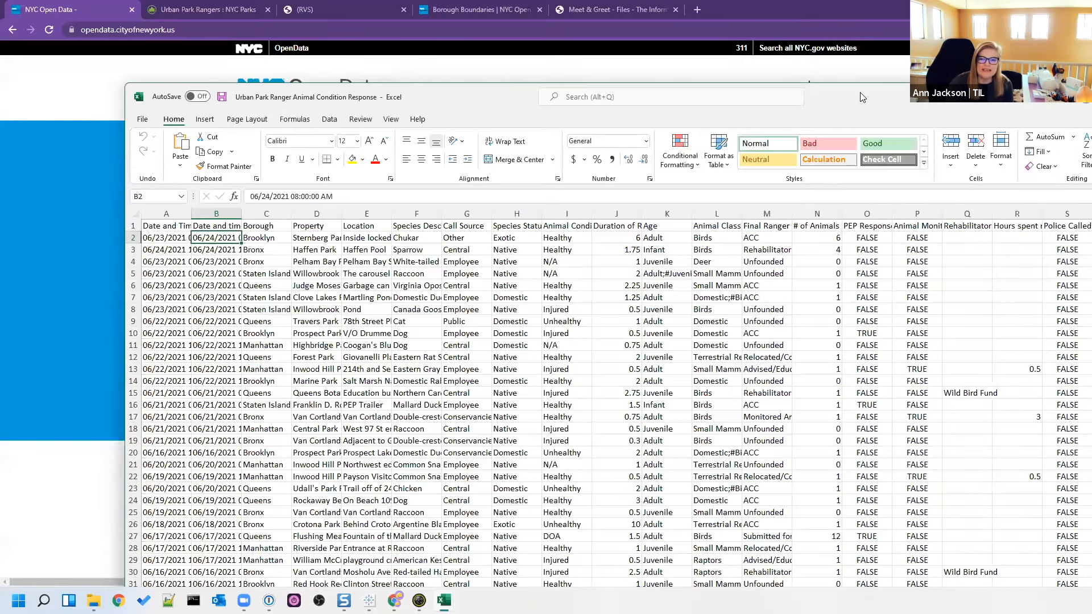
drag(861, 93, 777, 45)
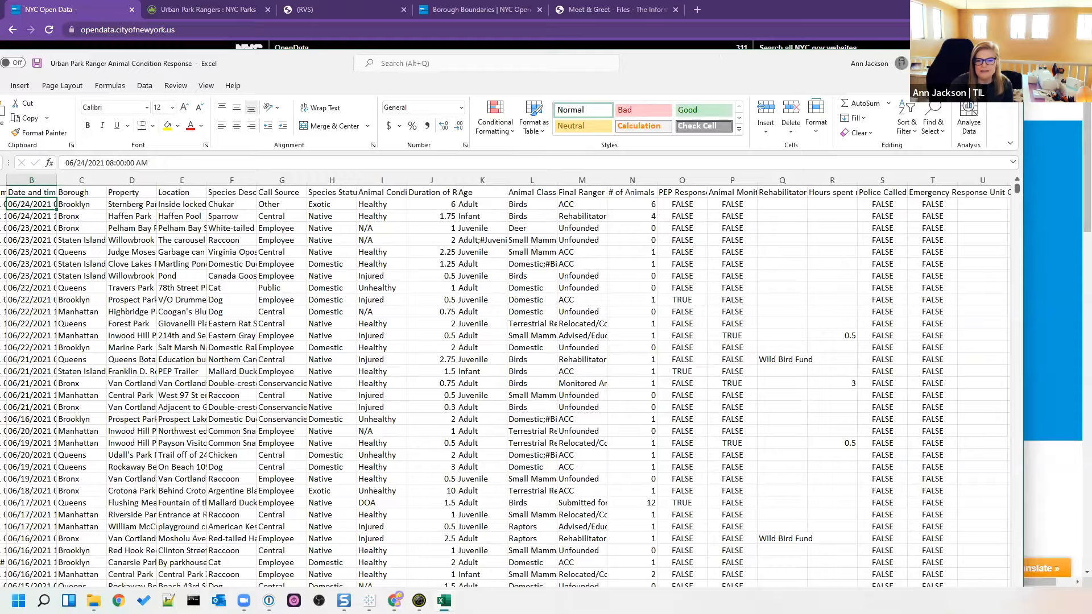
click(444, 601)
mouse_move(373, 597)
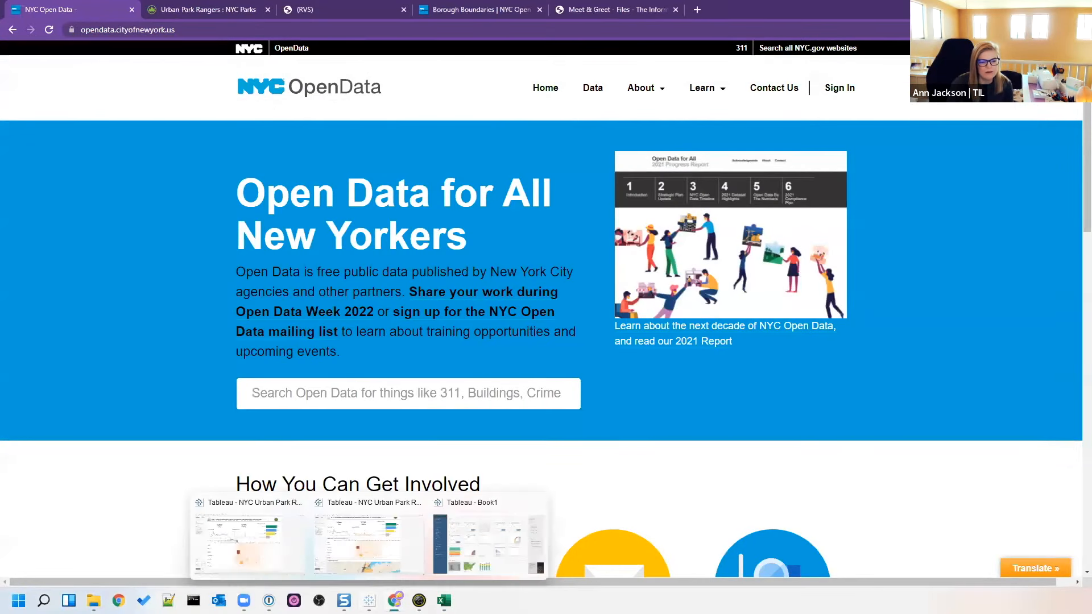
click(463, 551)
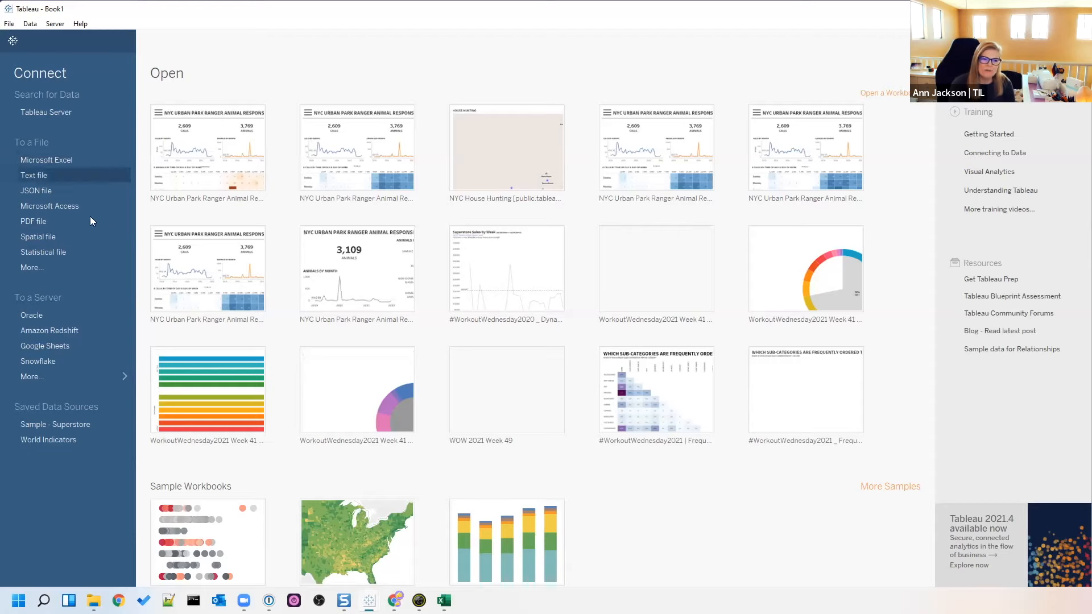
- Connect Tableau to the Excel file Urban Park Ranger Animal Condition Response in the TIL Training folder
click(91, 381)
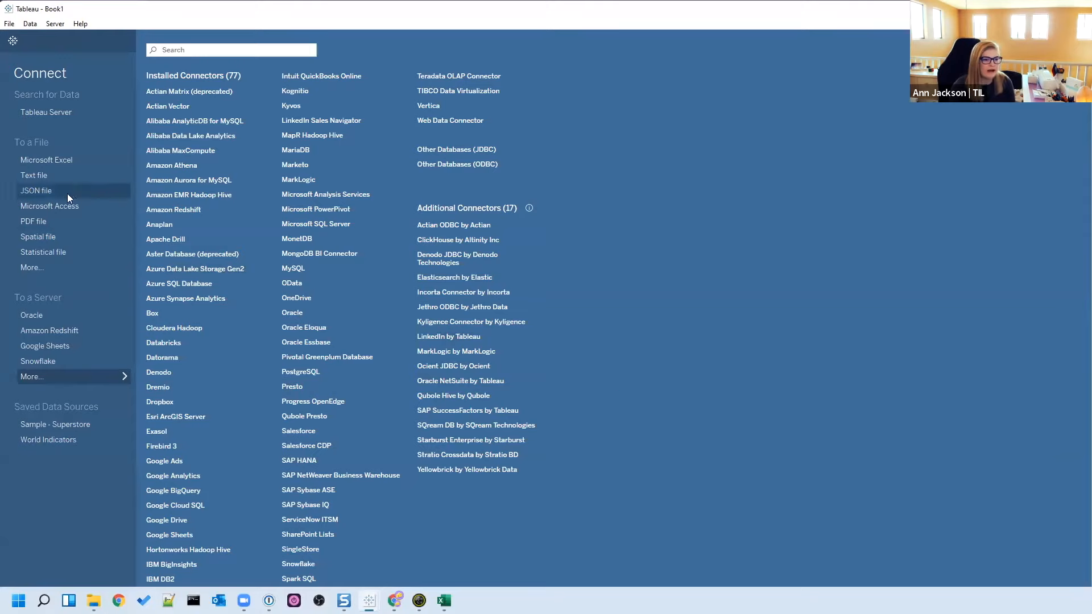
click(54, 161)
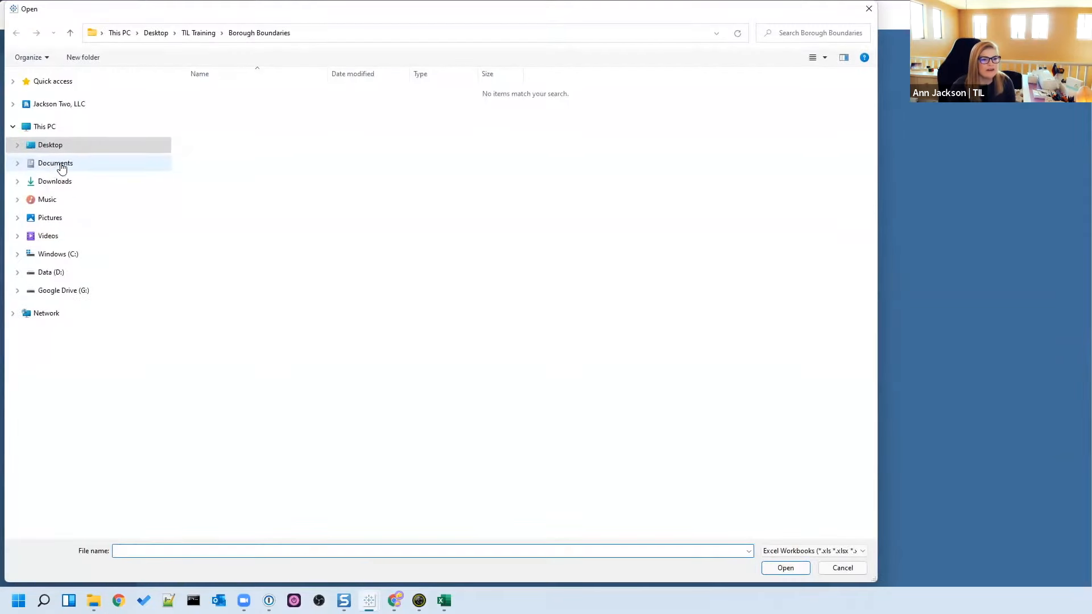
click(198, 35)
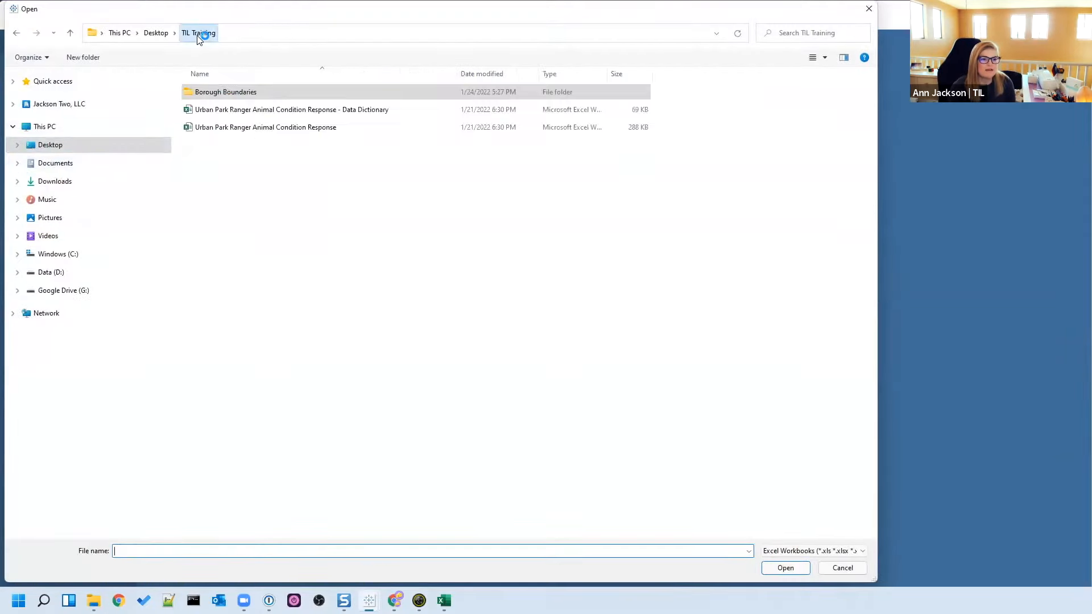
click(325, 129)
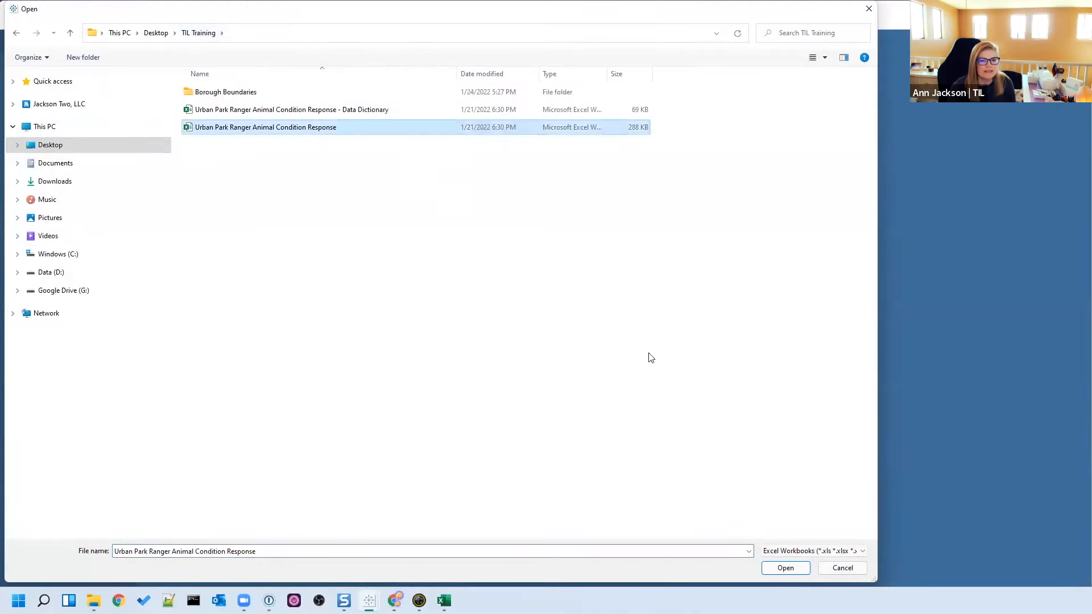
click(775, 571)
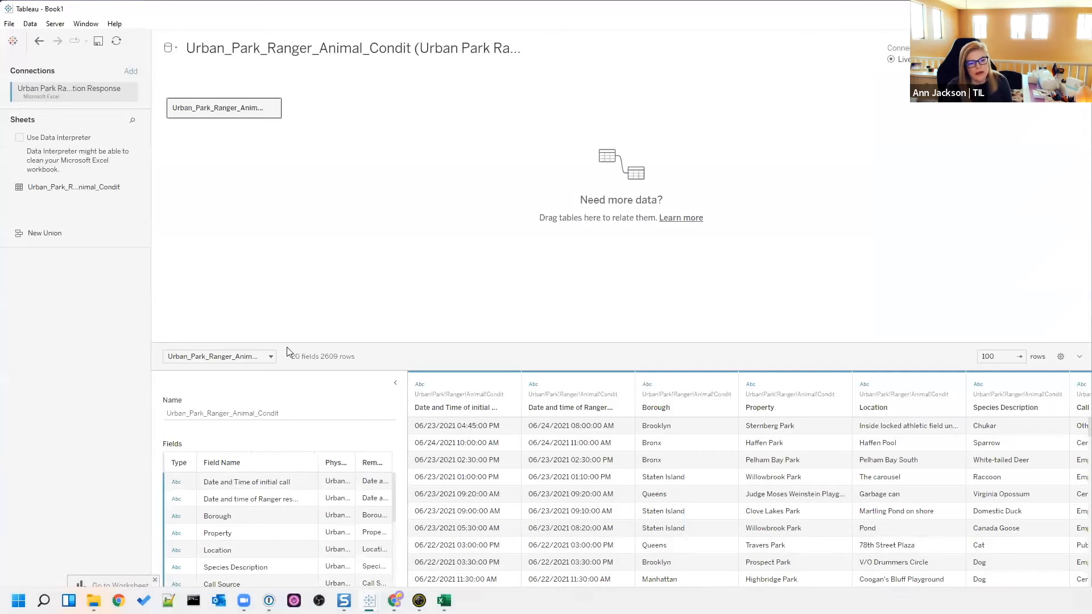
- Enlarge the data preview area and examine the field list and sample rows of the connected Urban Park Ranger table
drag(287, 343, 287, 230)
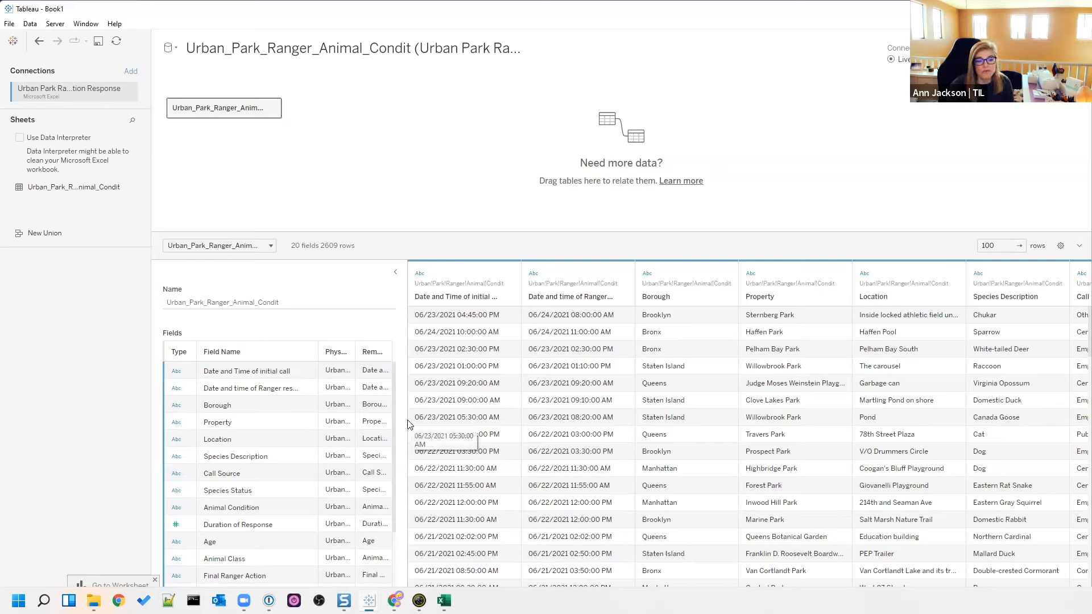
drag(408, 420, 343, 418)
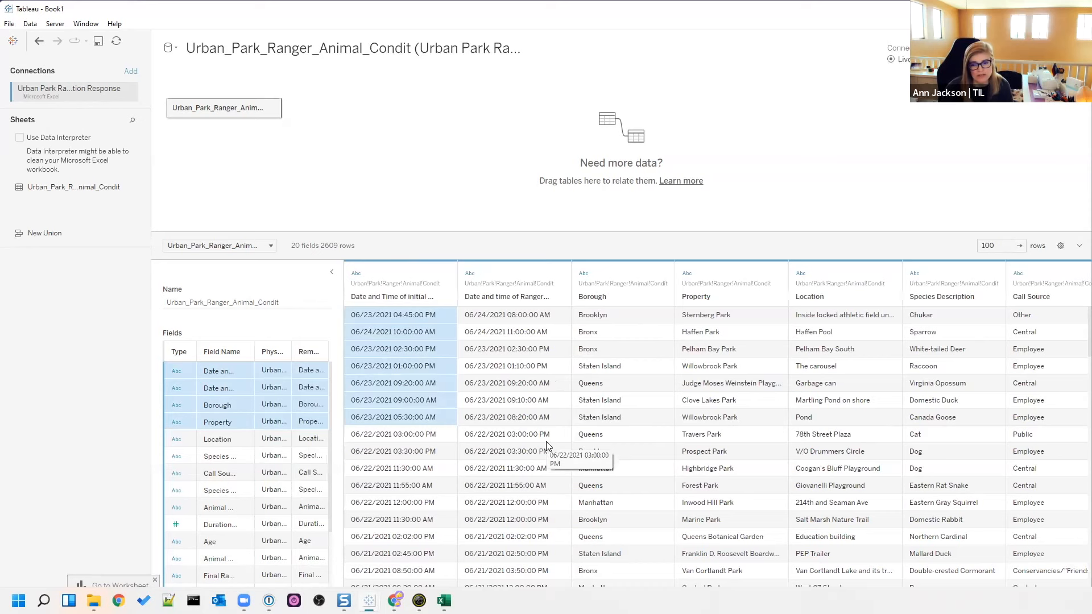
scroll(836, 392, down, 5)
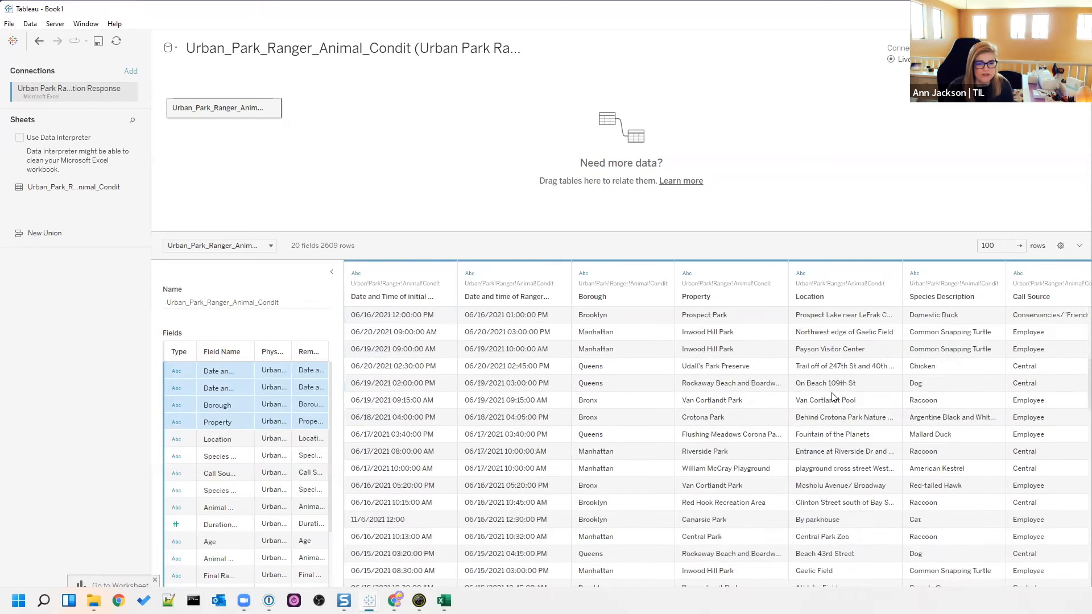
scroll(835, 394, up, 5)
drag(339, 355, 411, 353)
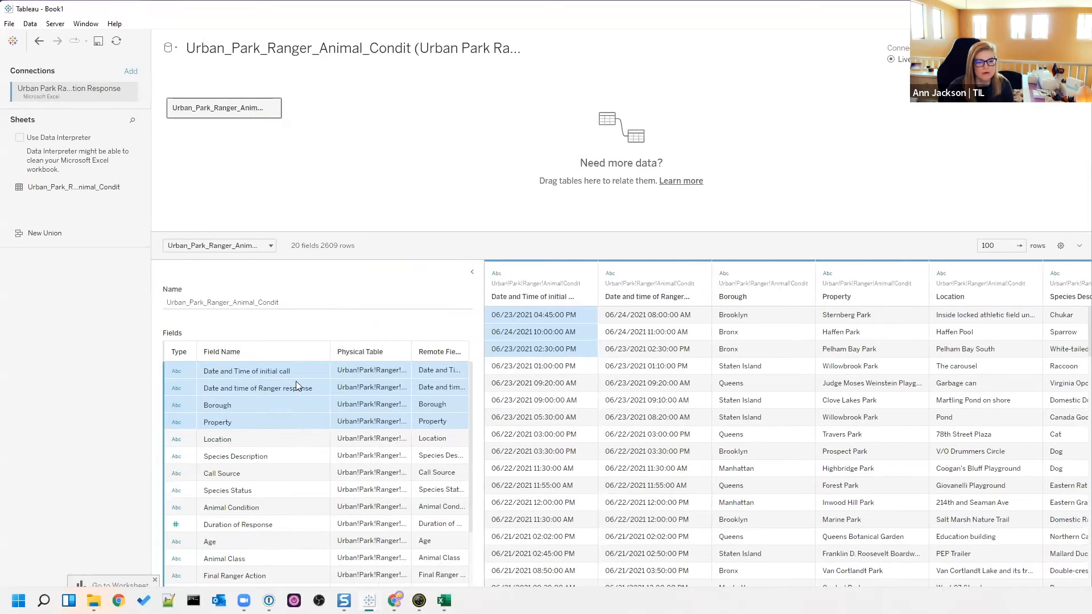
scroll(298, 395, down, 2)
scroll(298, 398, up, 2)
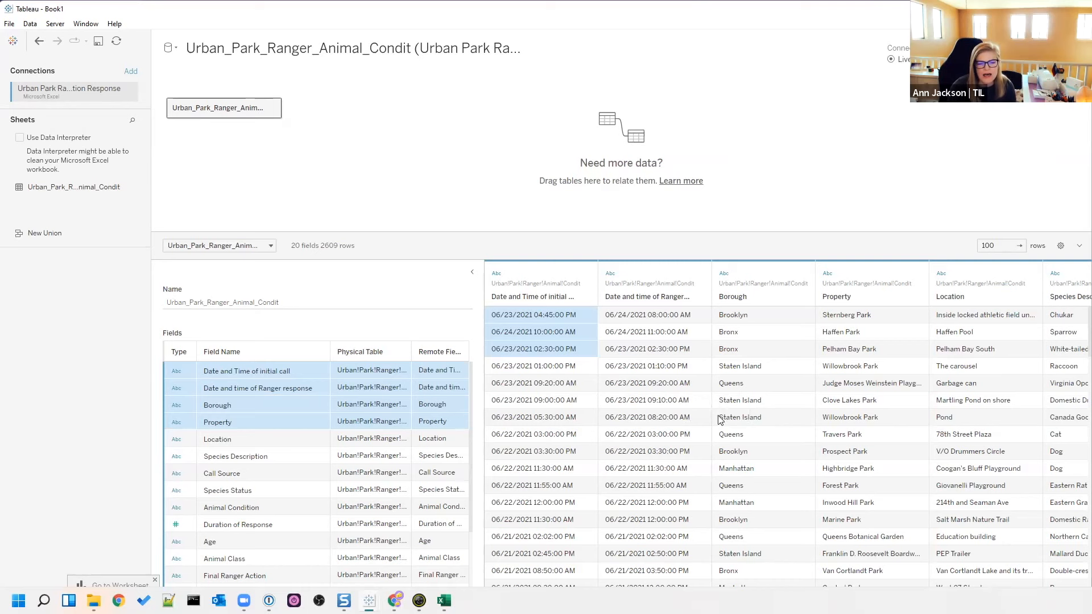
drag(478, 398, 447, 398)
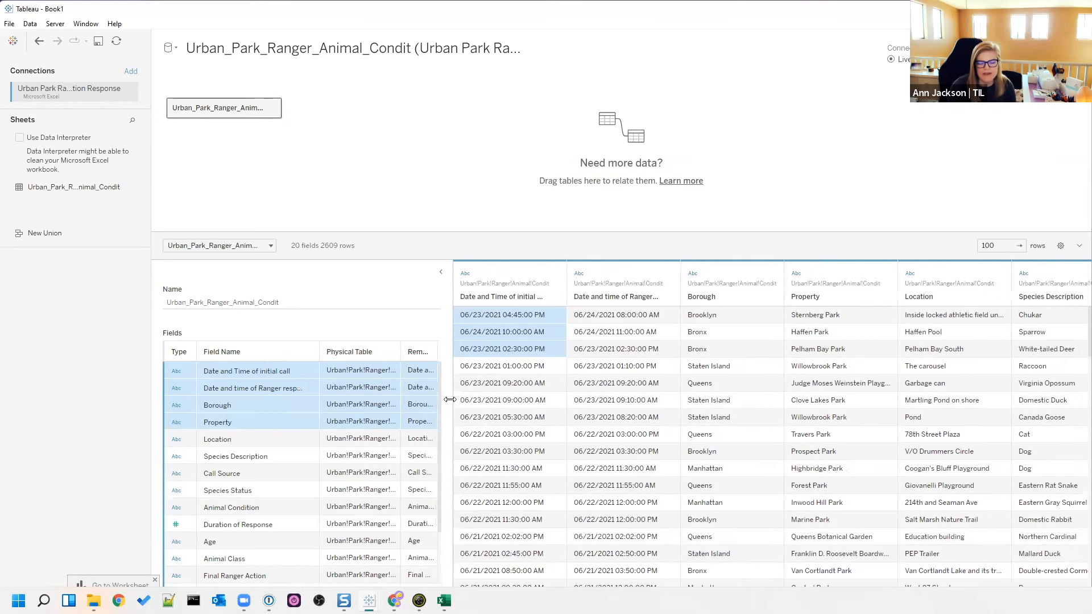
double_click(567, 20)
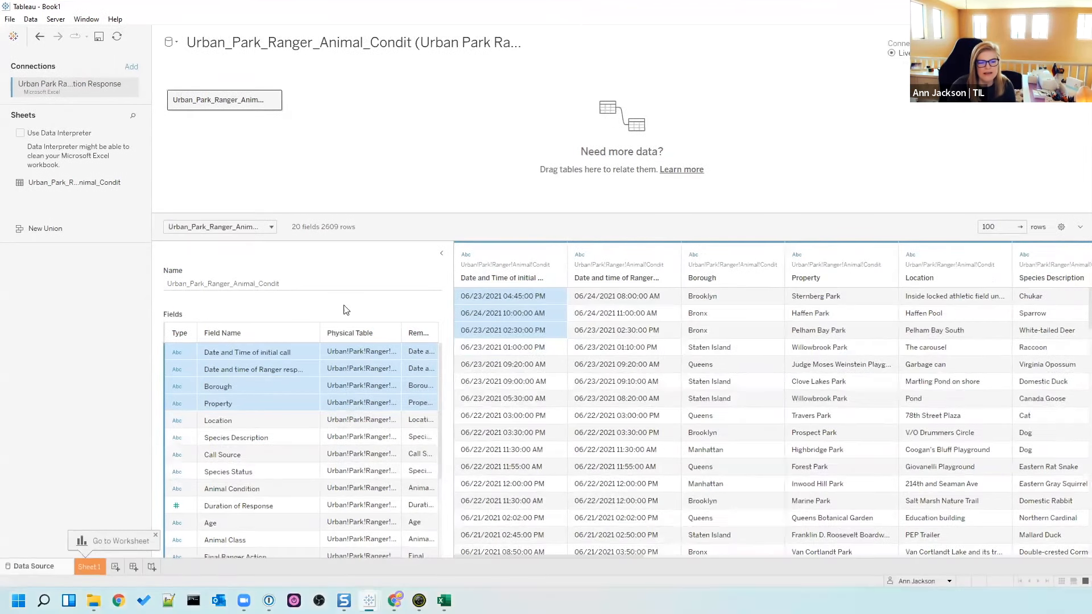
- Widen Sheet 1's list of fields, and widen the Date and Time of initial call column on the data source page
click(93, 568)
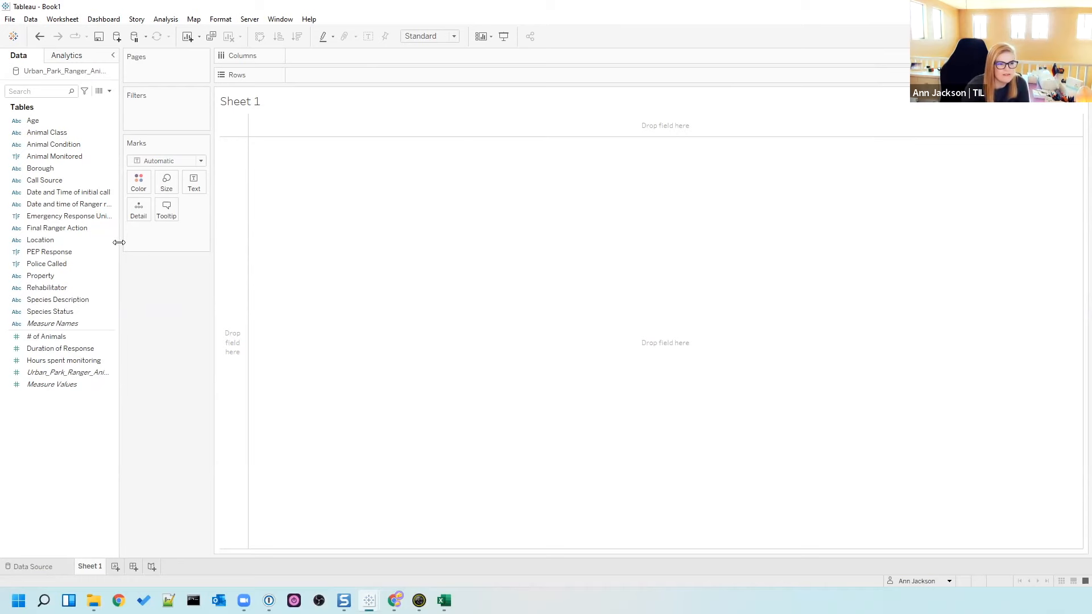
drag(118, 241, 154, 241)
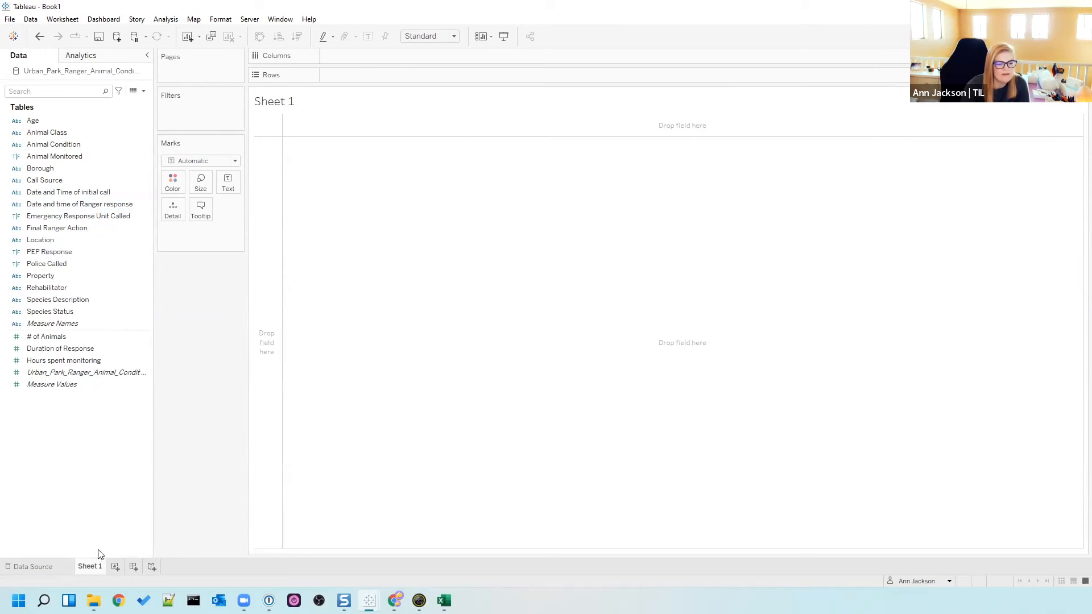
click(49, 566)
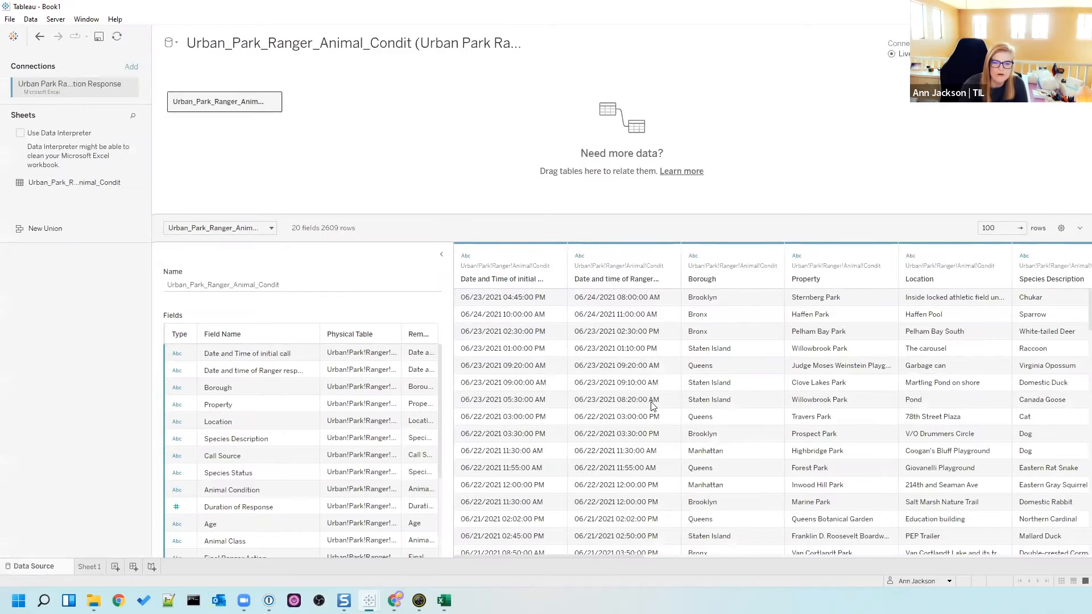
drag(563, 264, 593, 261)
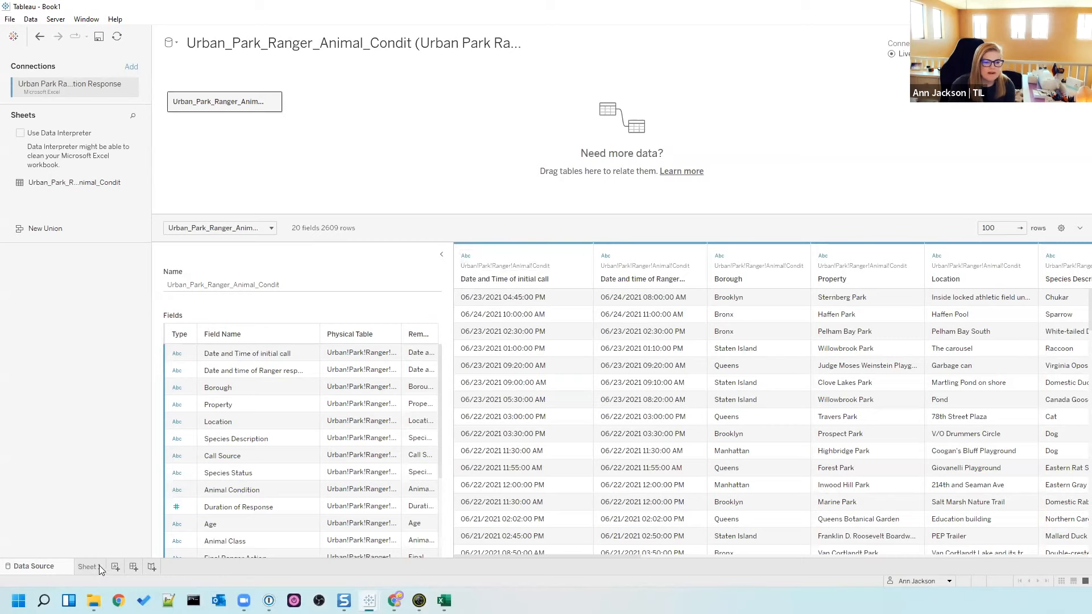
- Try the Date & Time type on the Date and Time of initial call field, and restore String to inspect its raw values
click(466, 259)
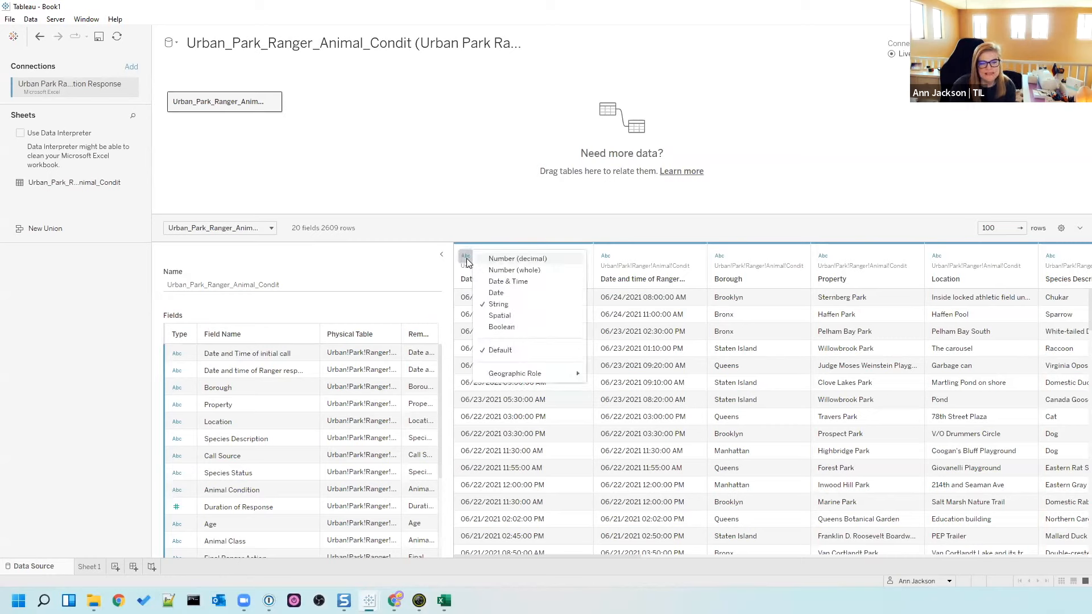
click(518, 283)
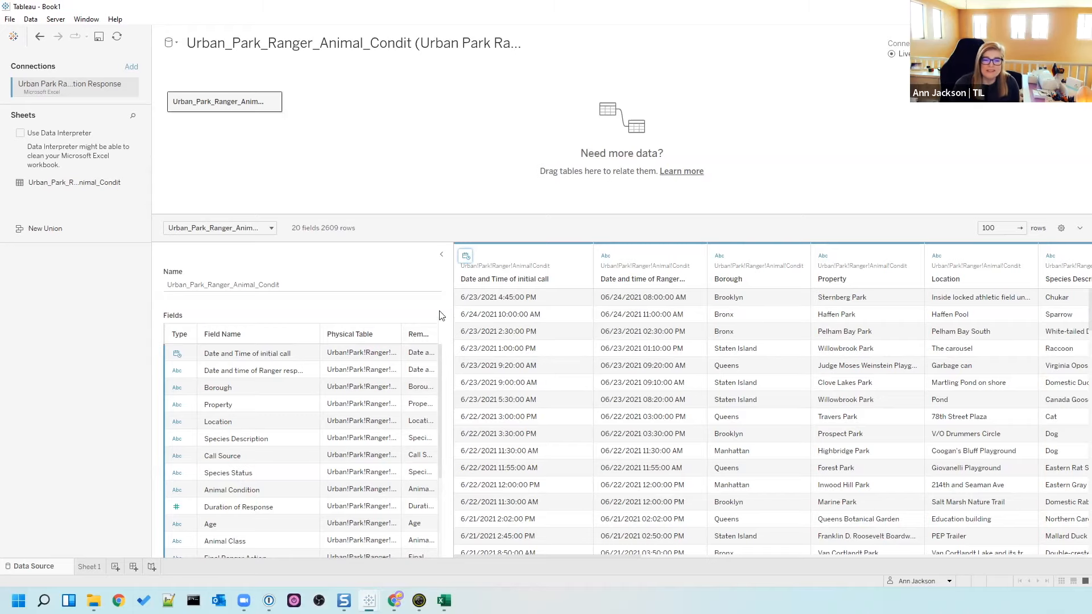
click(466, 256)
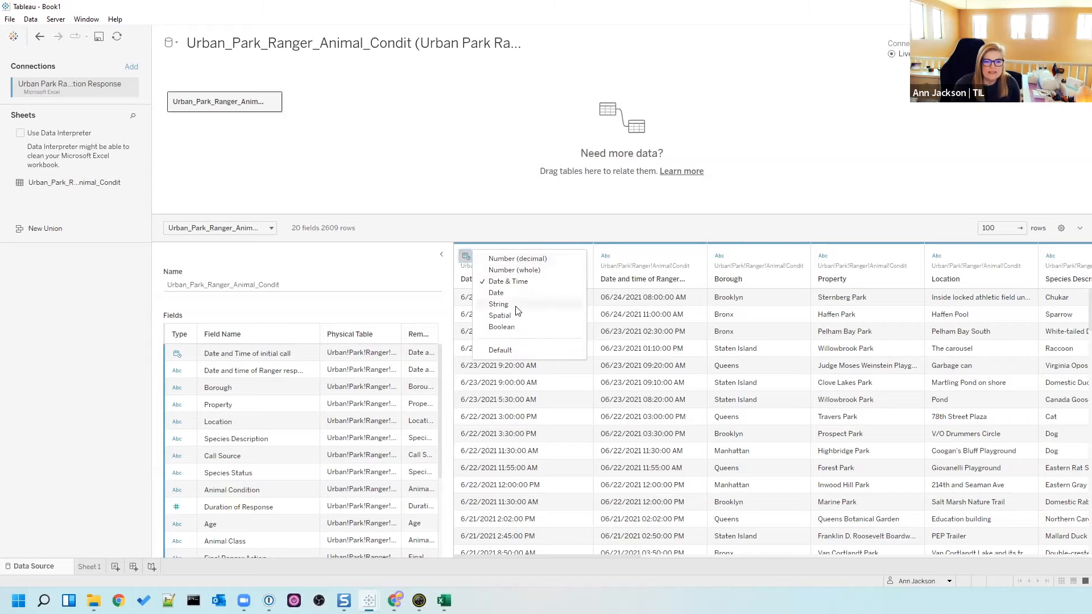
click(500, 304)
scroll(536, 366, down, 8)
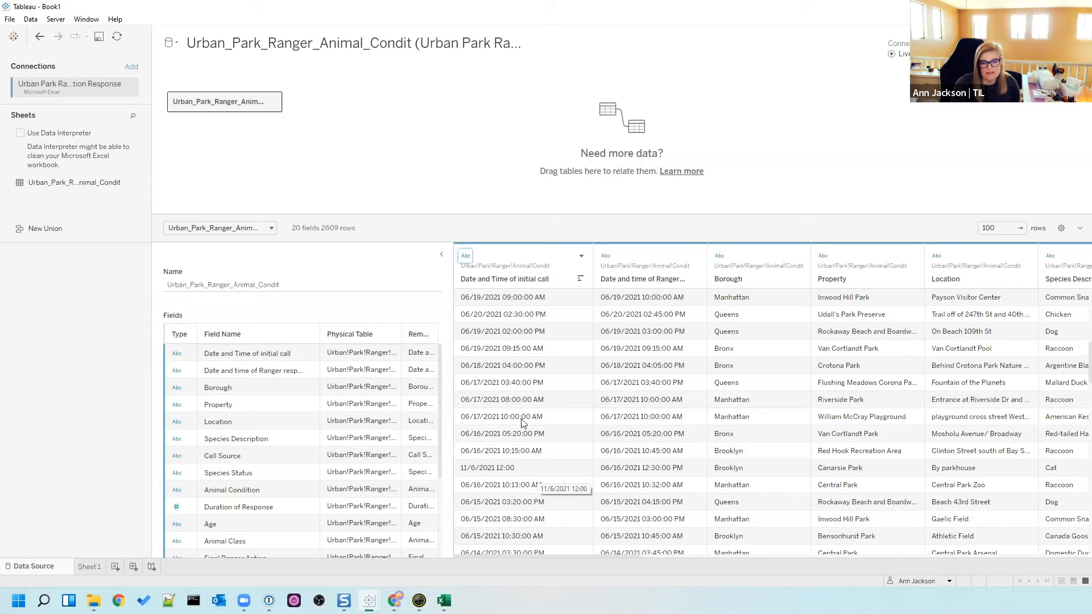
- Set the Date and Time of initial call field to the Date & Time type and check the converted values in the preview rows
click(464, 259)
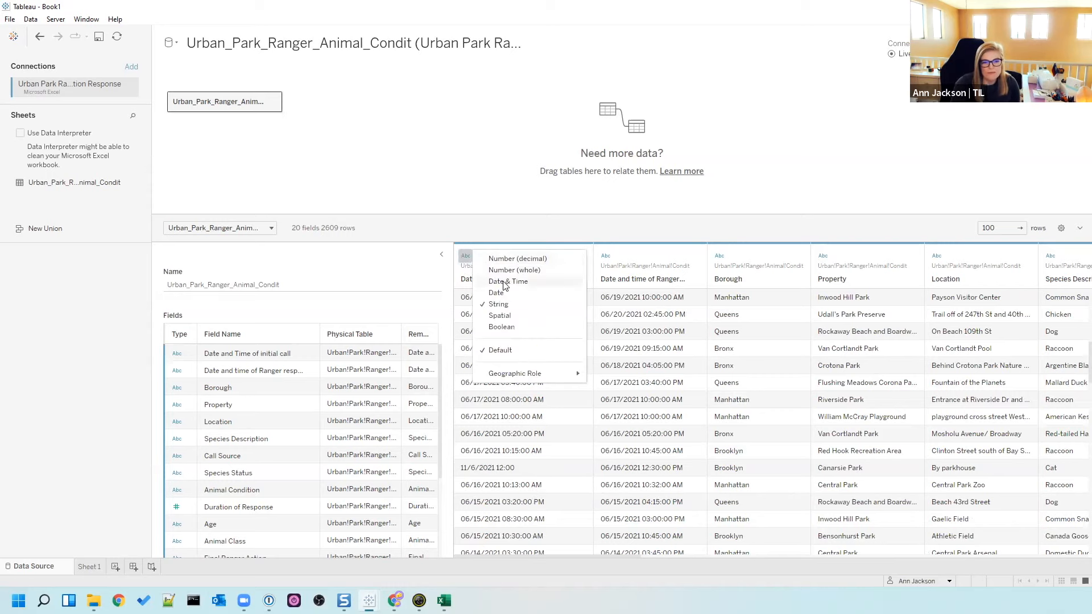
click(505, 283)
scroll(512, 319, down, 10)
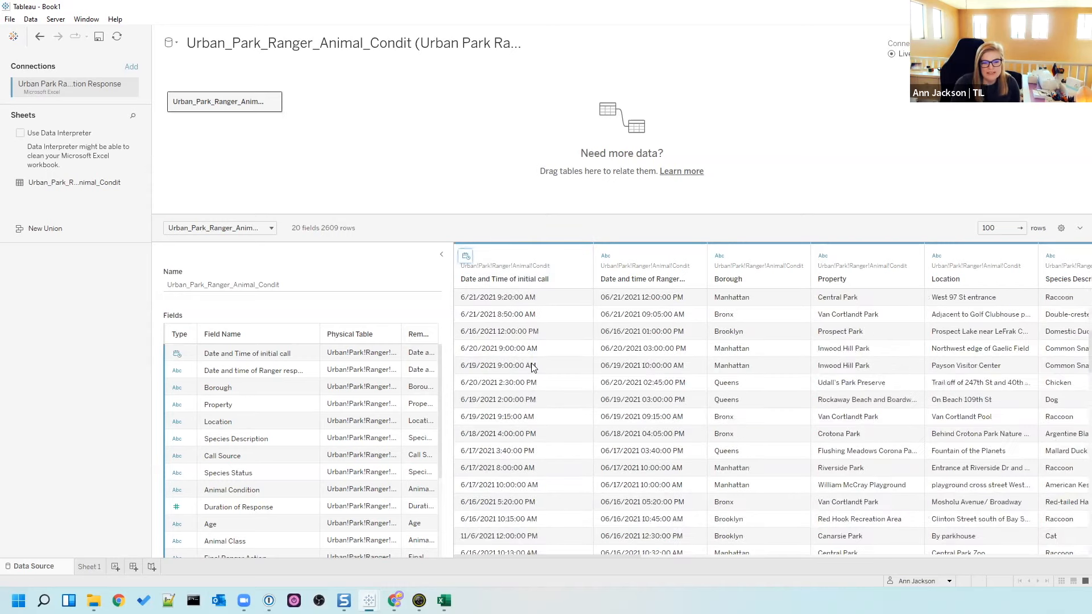
scroll(523, 353, up, 5)
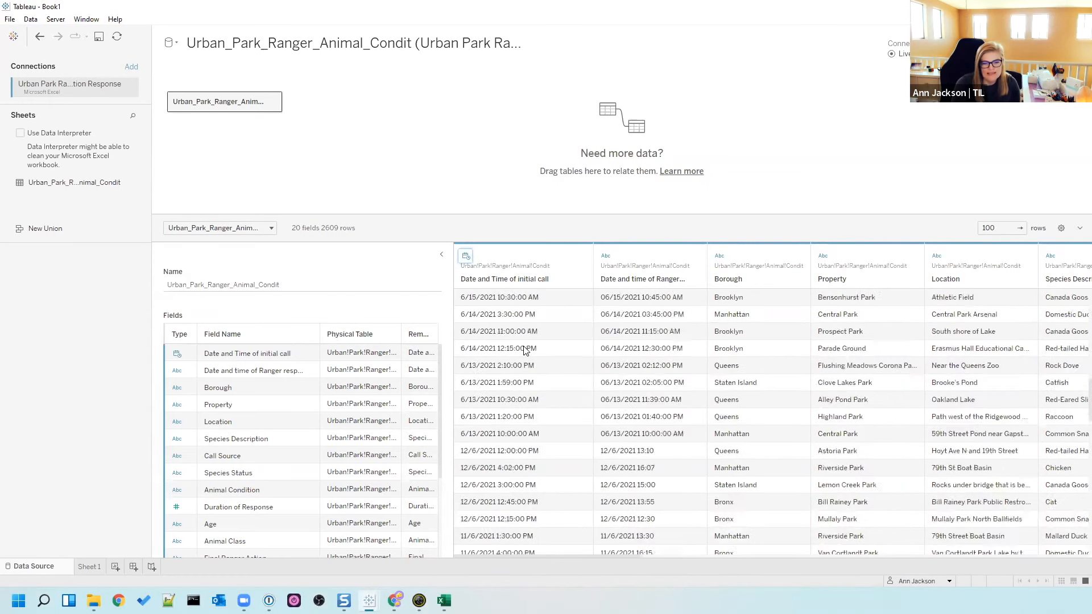
scroll(524, 352, up, 3)
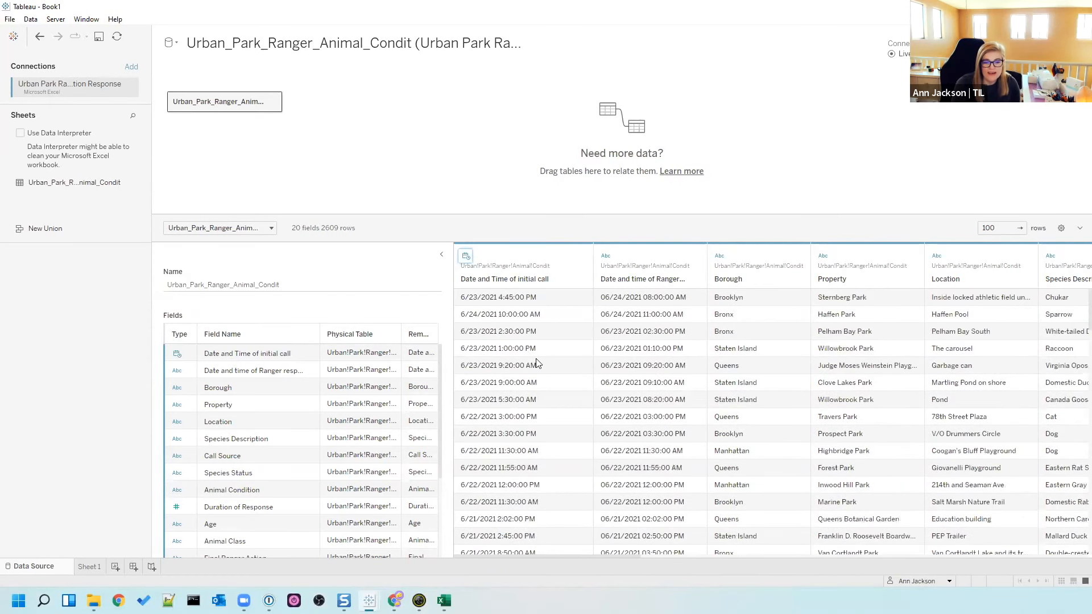
- On Sheet 1, set the Date and time of Ranger response field to Date & Time and widen the list of fields
click(85, 568)
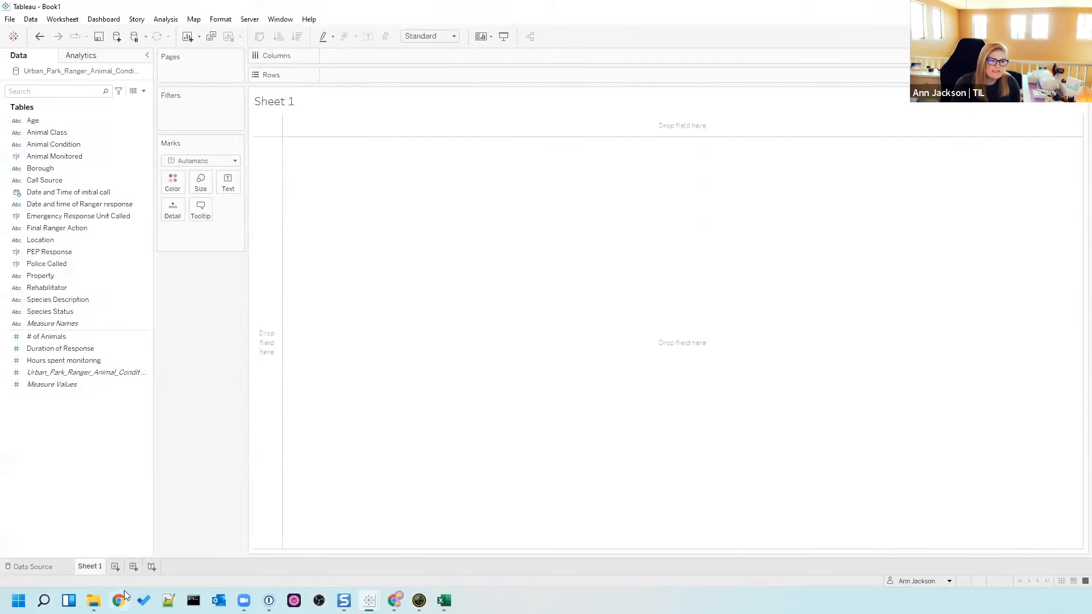
click(16, 206)
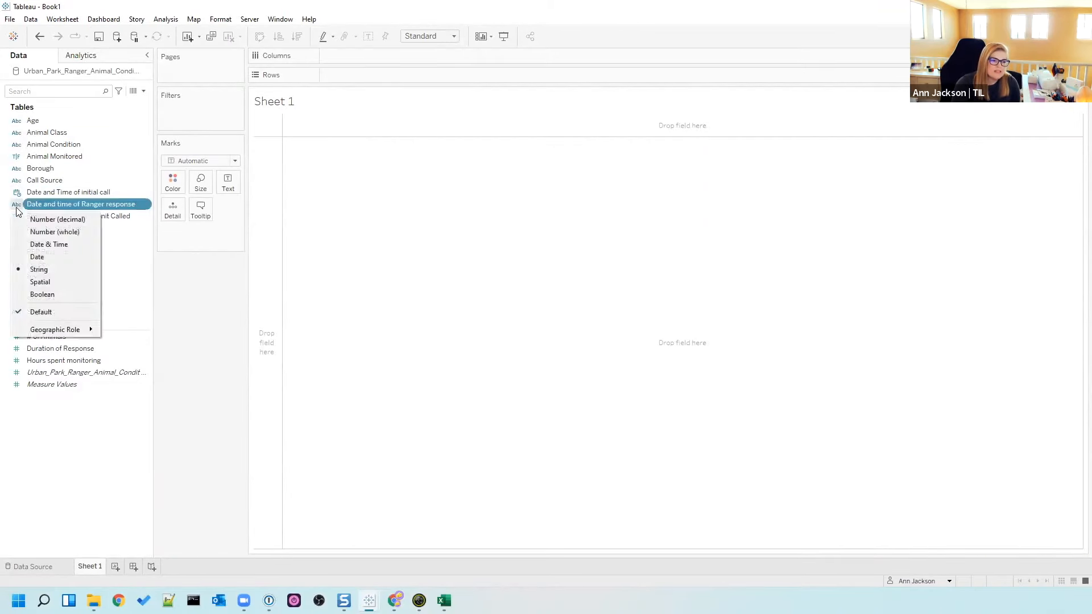
click(58, 248)
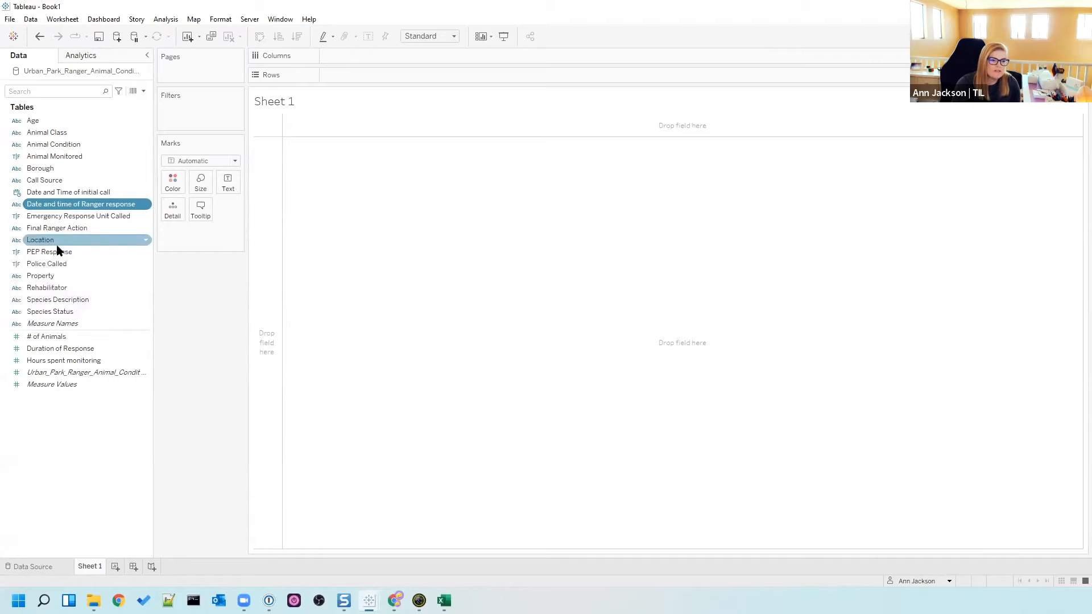
drag(152, 275, 172, 276)
click(154, 288)
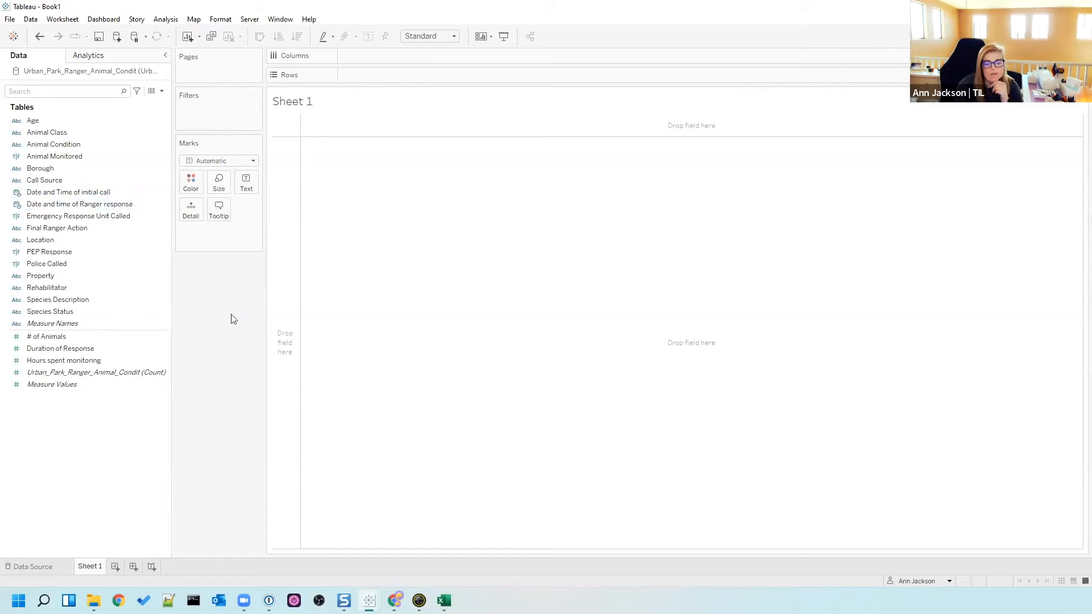
- Set the font for all text in the workbook to Tableau Medium
click(221, 20)
click(241, 57)
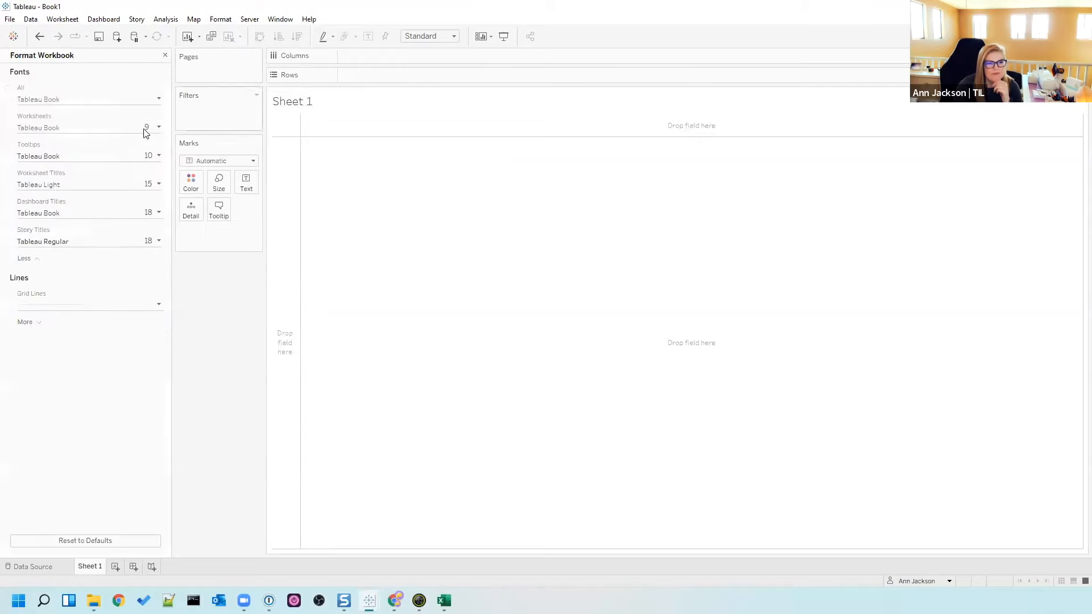
click(94, 99)
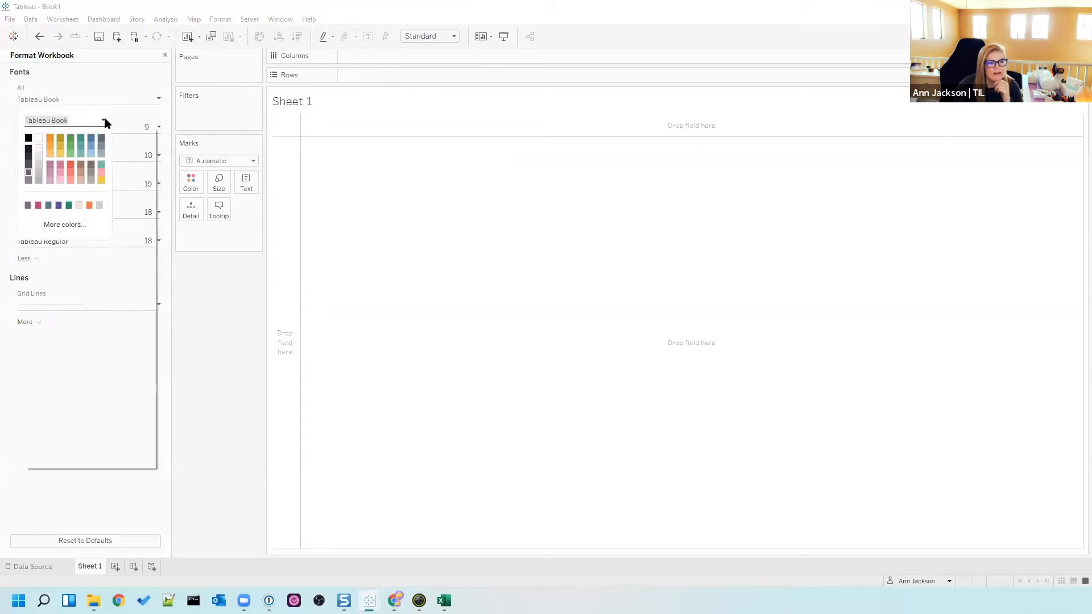
click(103, 120)
click(85, 165)
click(120, 100)
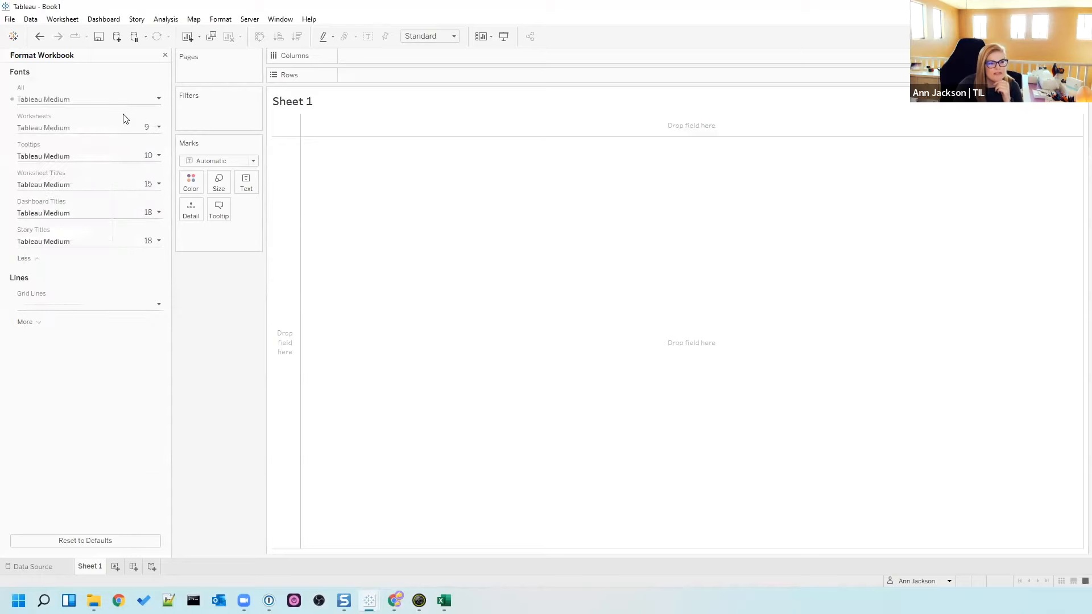
- Set the workbook's worksheet and tooltip font sizes to 12 and close the workbook formatting
click(123, 127)
click(49, 169)
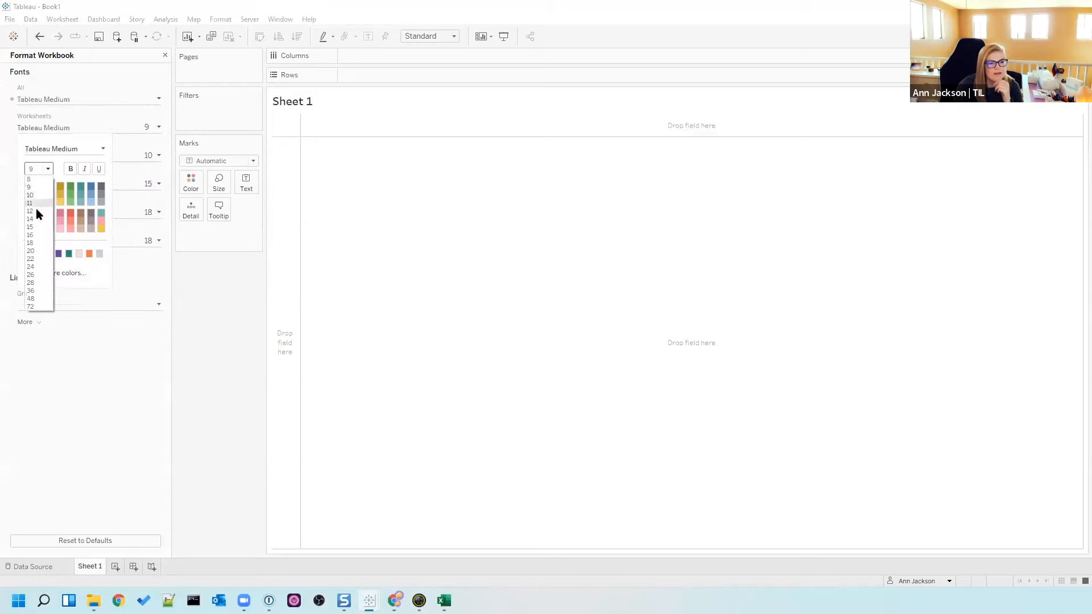
click(36, 213)
click(120, 157)
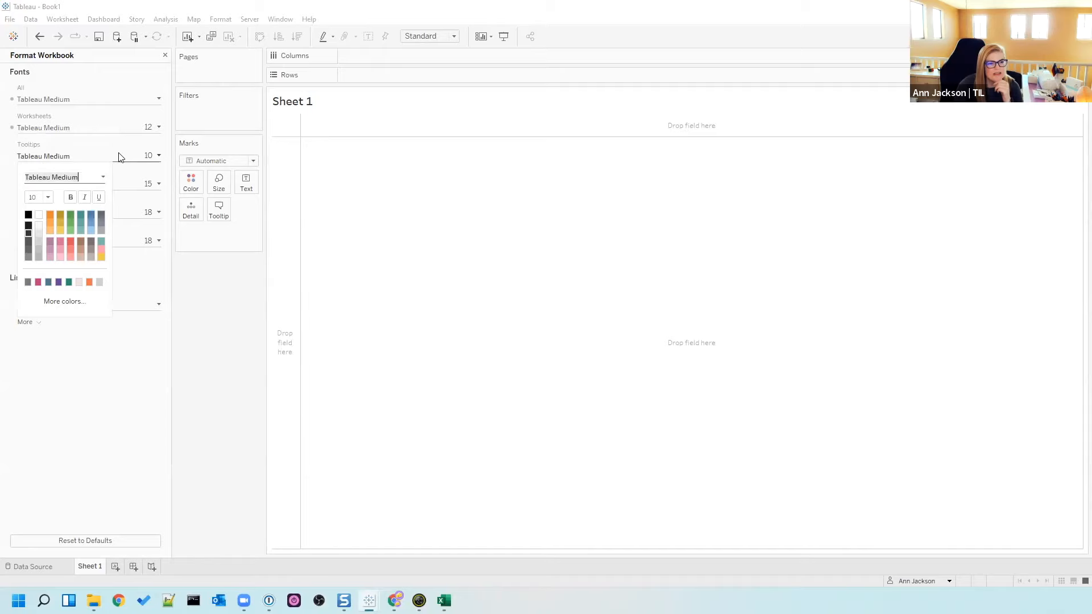
click(48, 198)
click(219, 304)
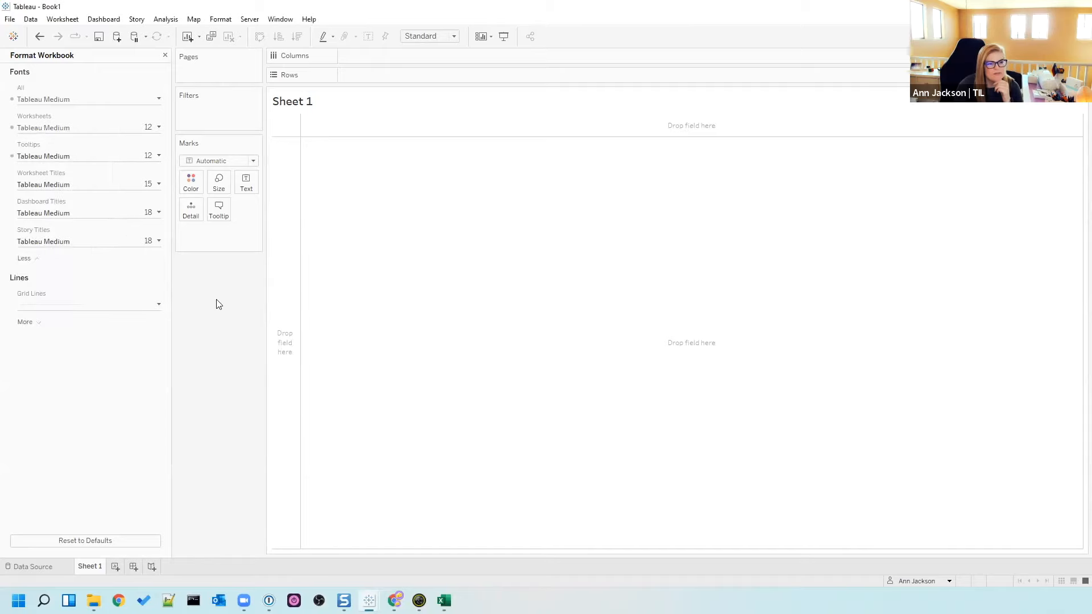
click(165, 55)
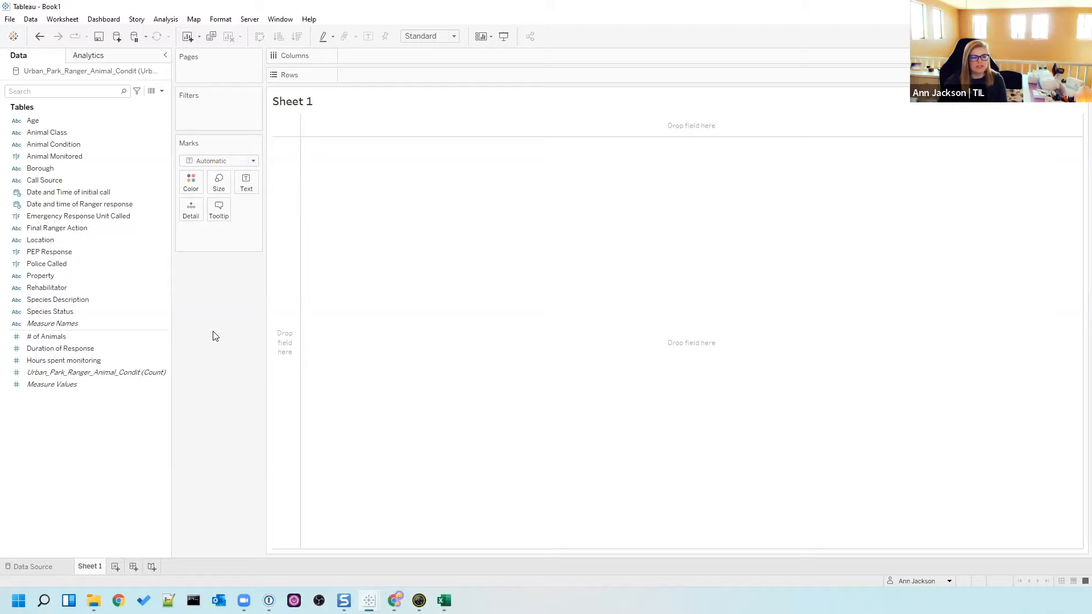
click(115, 567)
right_click(120, 569)
click(160, 440)
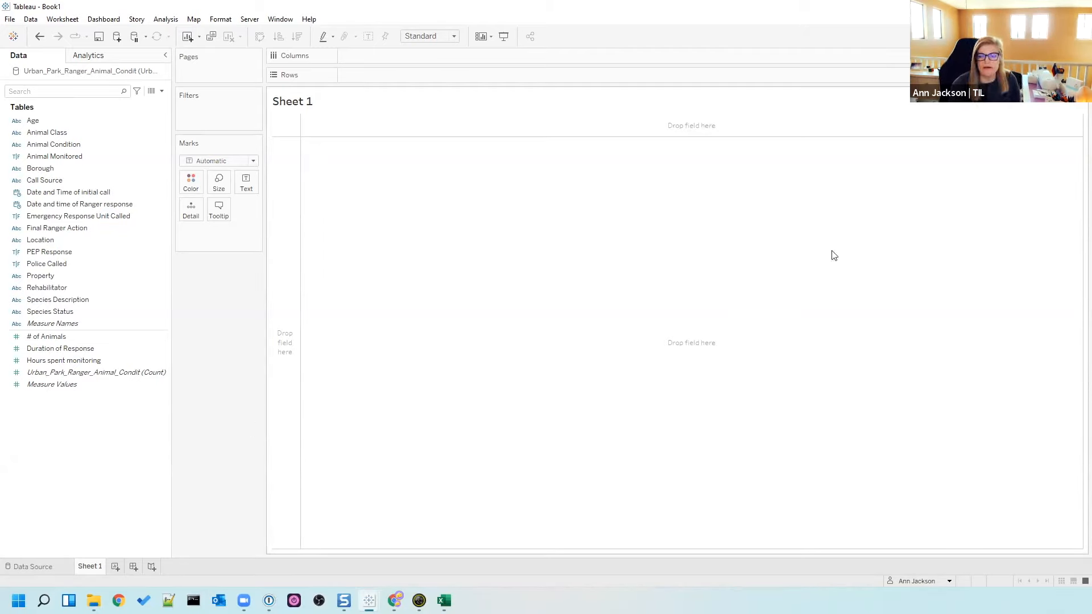
- Inspect the chart type requirements in Show Me, hide it, and collapse and restore the list of fields
click(1063, 36)
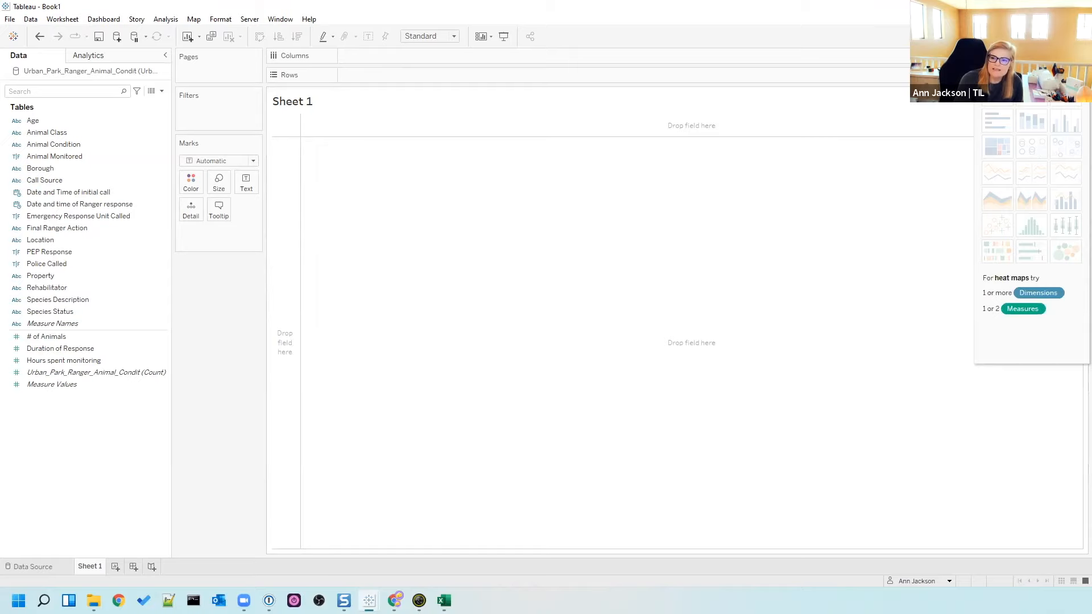
key(ctrl+1)
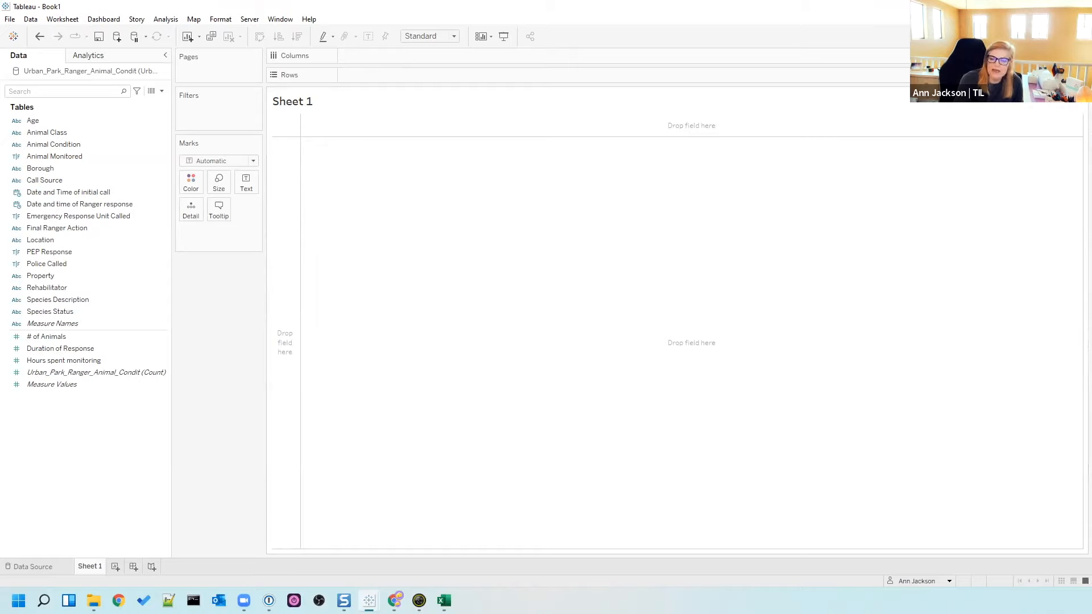
key(ctrl+1)
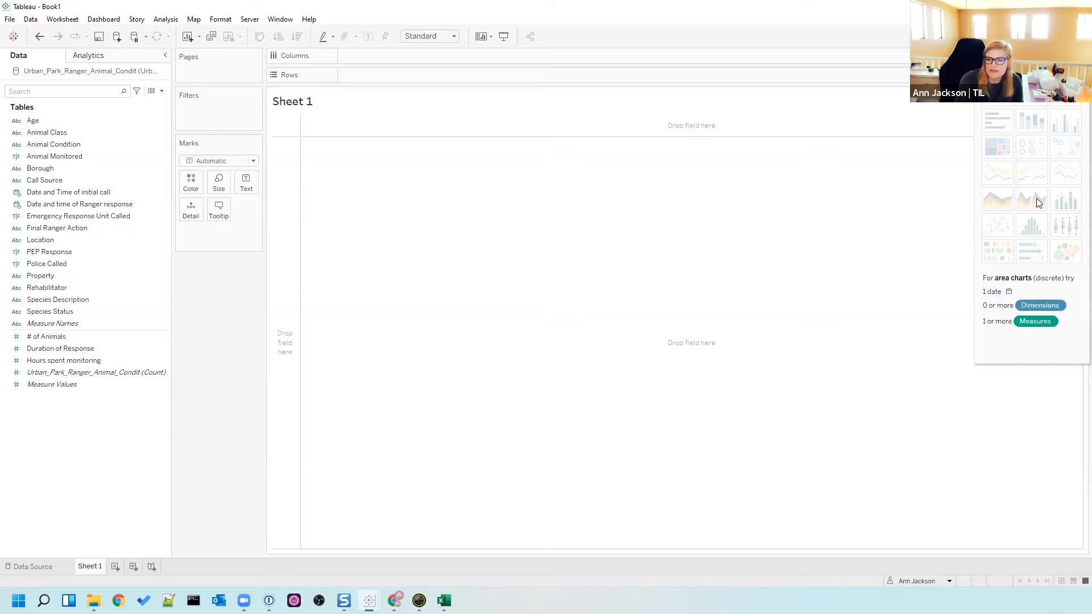
key(ctrl+1)
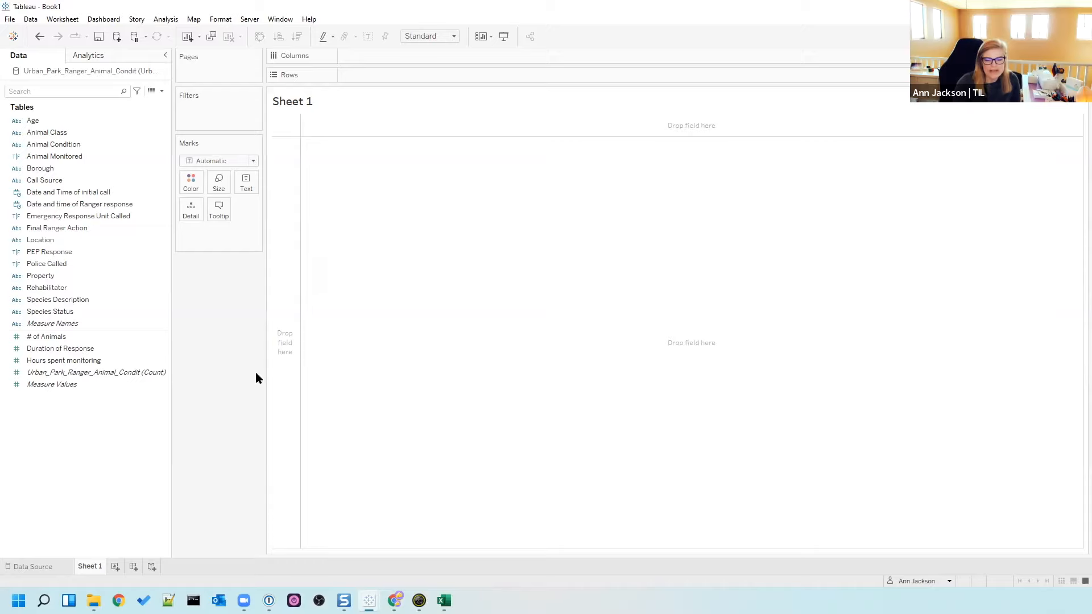
click(165, 55)
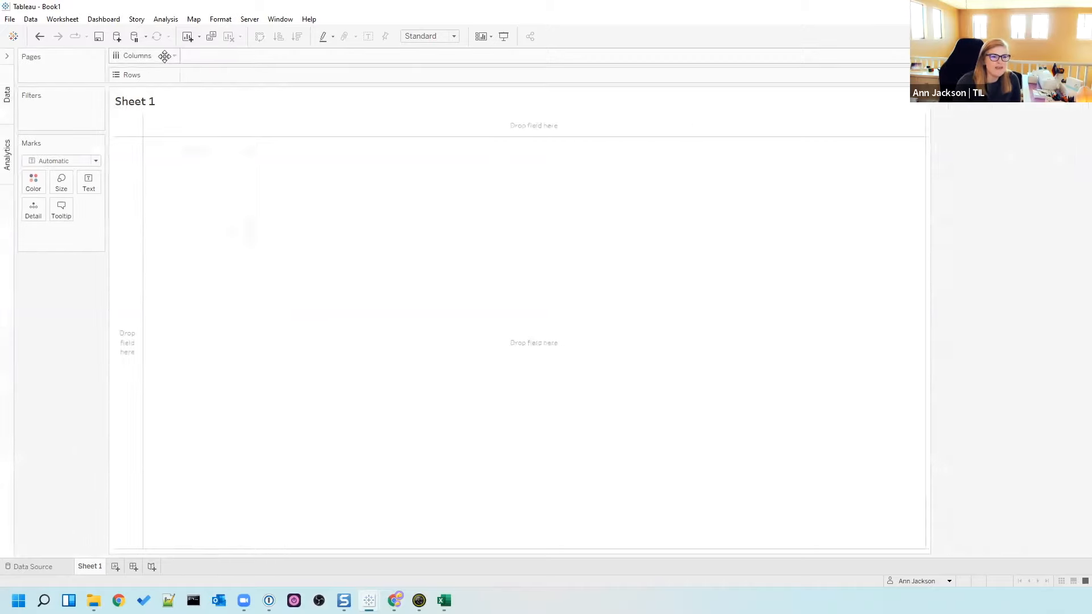
click(8, 60)
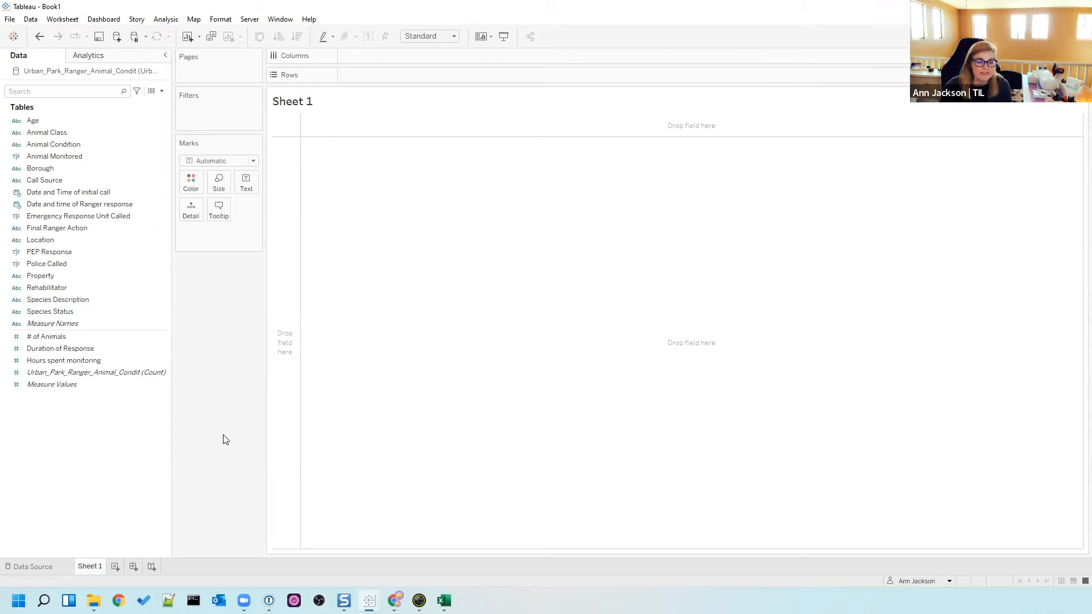
- Show the sum of # of Animals as text on Sheet 1 and format its label bold at size 24
drag(46, 336, 243, 186)
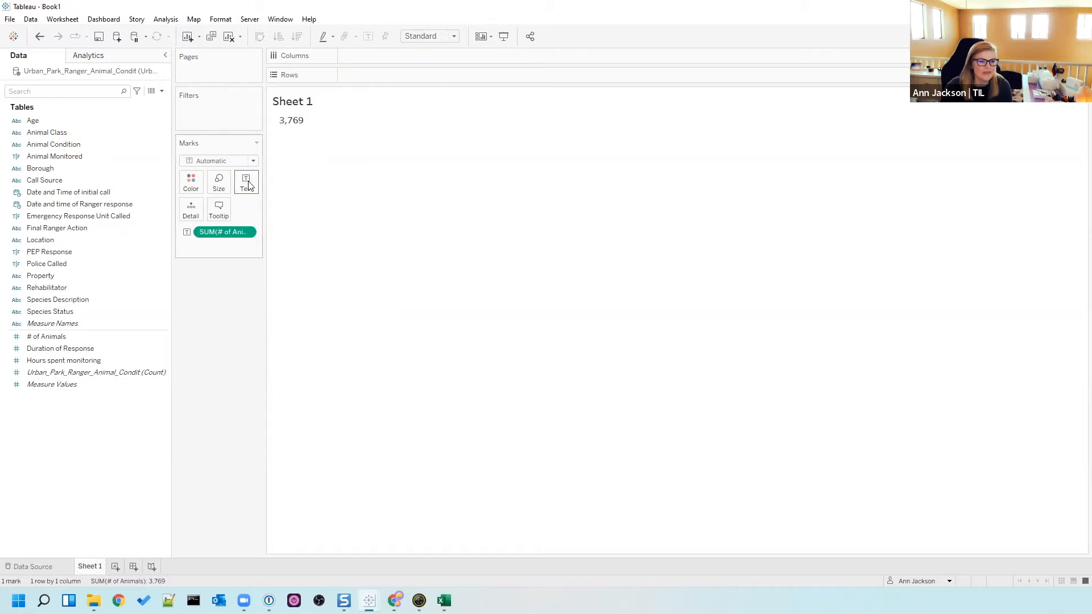
click(253, 186)
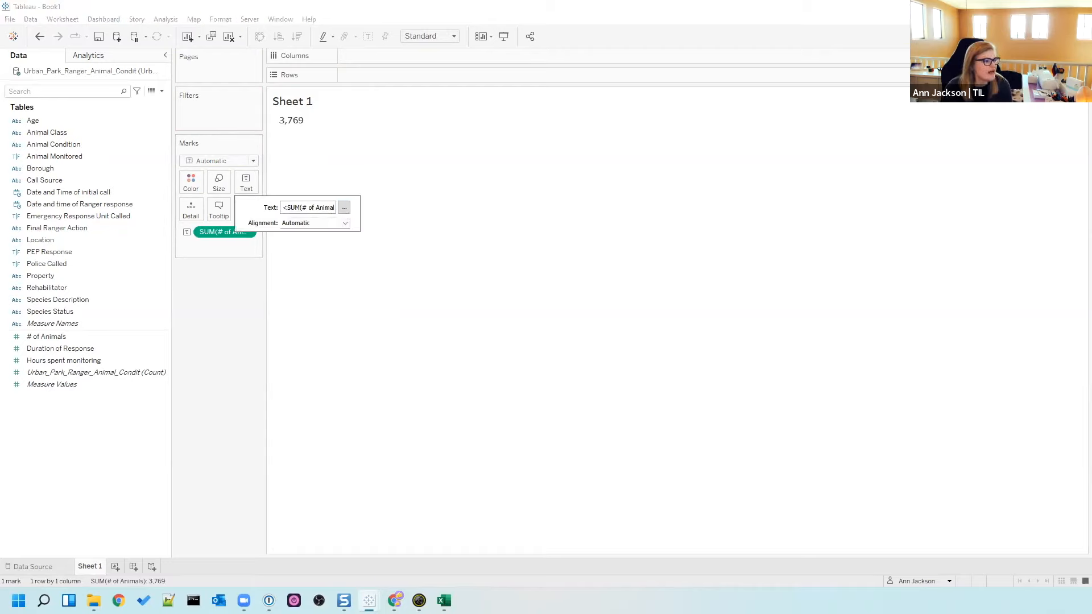
click(343, 207)
click(583, 197)
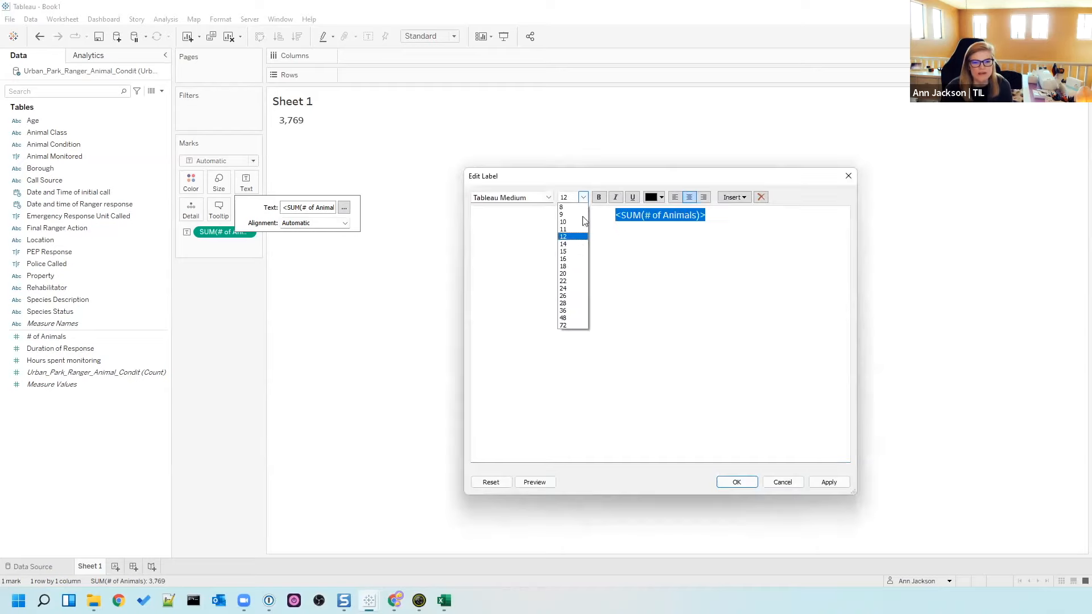
click(577, 290)
click(598, 197)
click(829, 482)
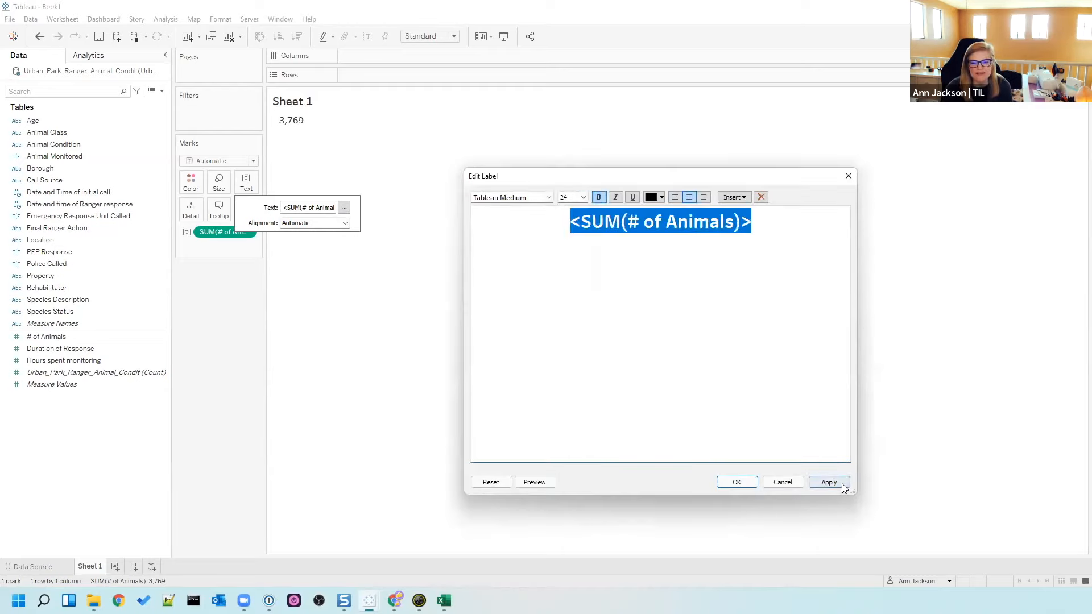
click(736, 482)
- Add the word ANIMALS on a second line beneath the # of Animals value in the label
click(344, 207)
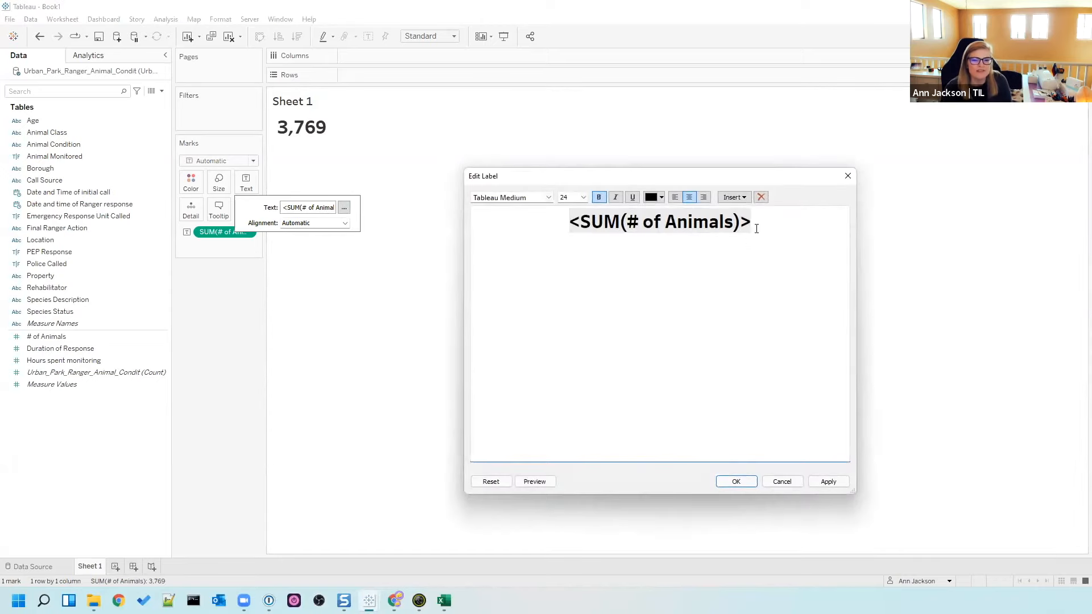
text(ANIM)
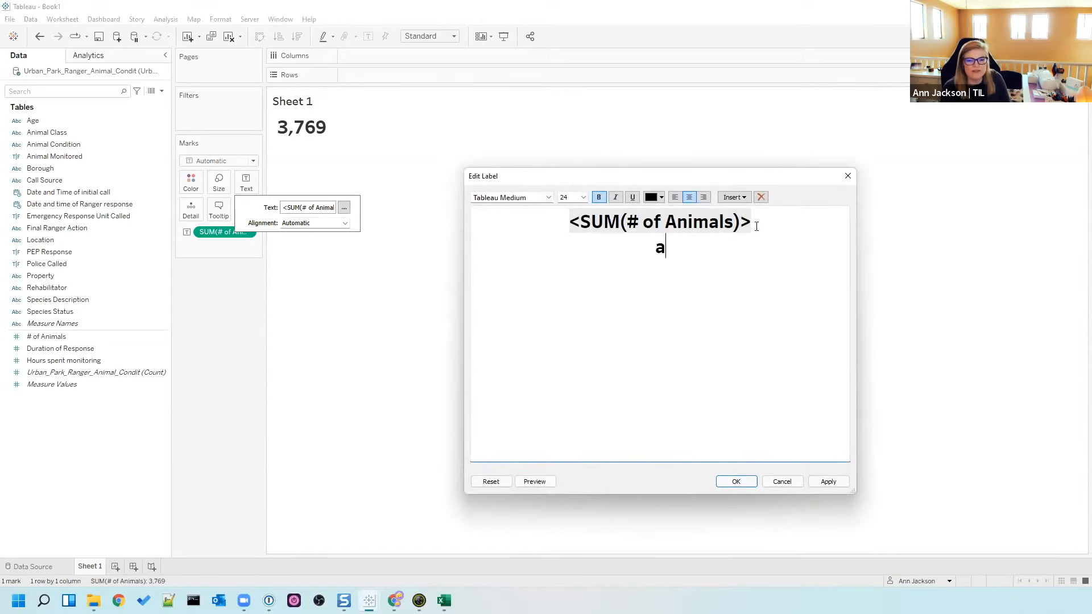
text(ALS)
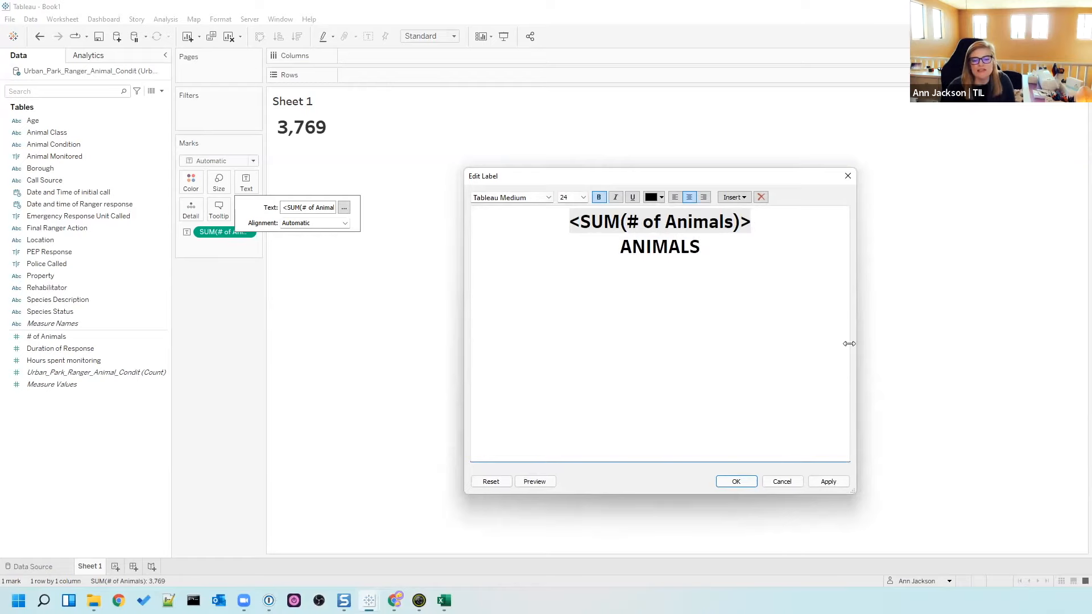
click(829, 482)
click(753, 483)
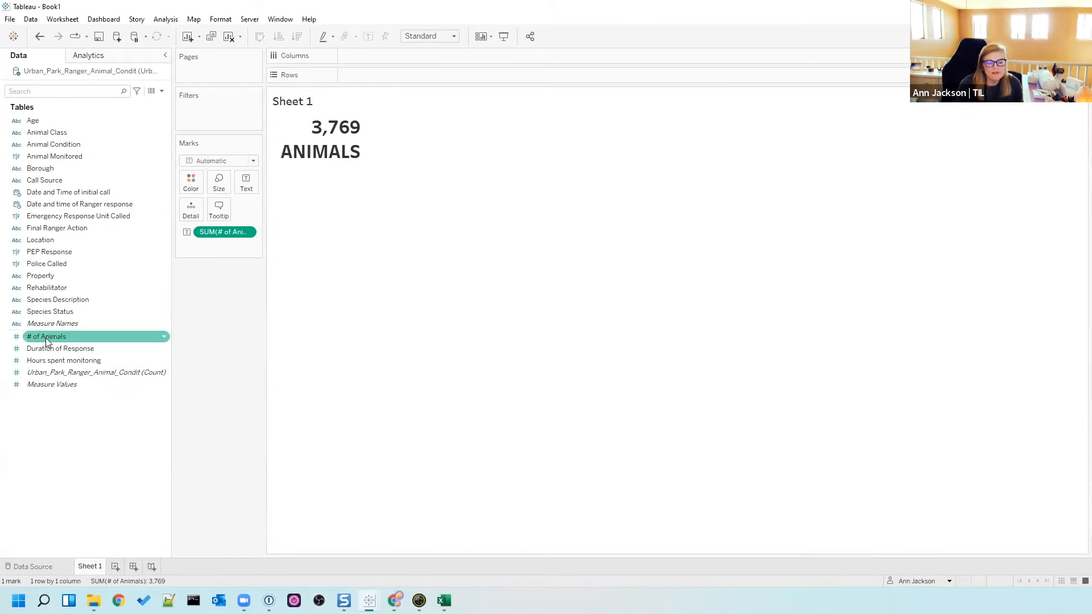
drag(46, 337, 132, 460)
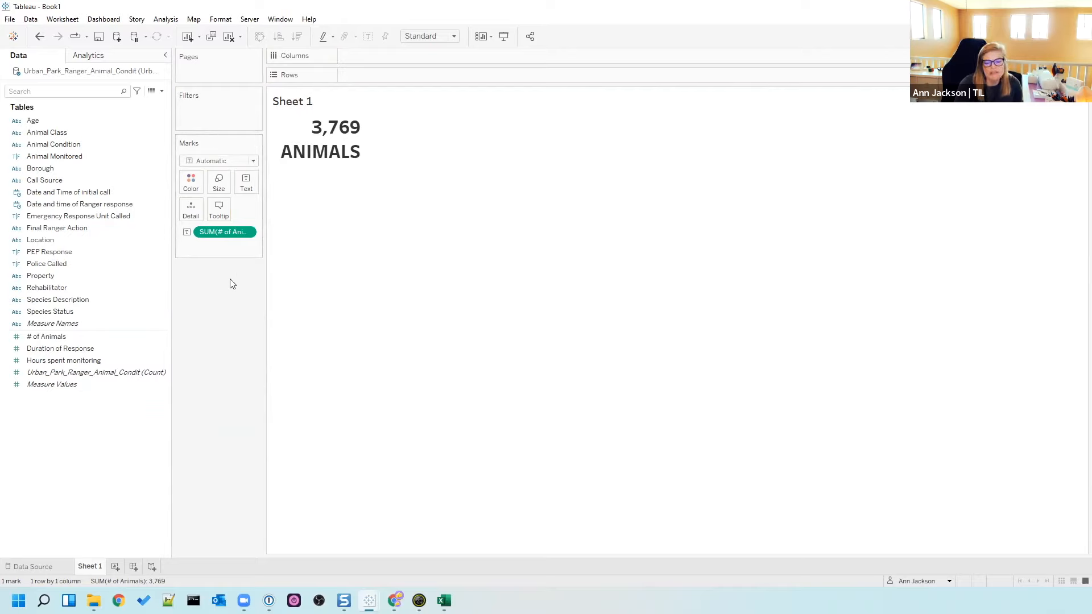
click(222, 162)
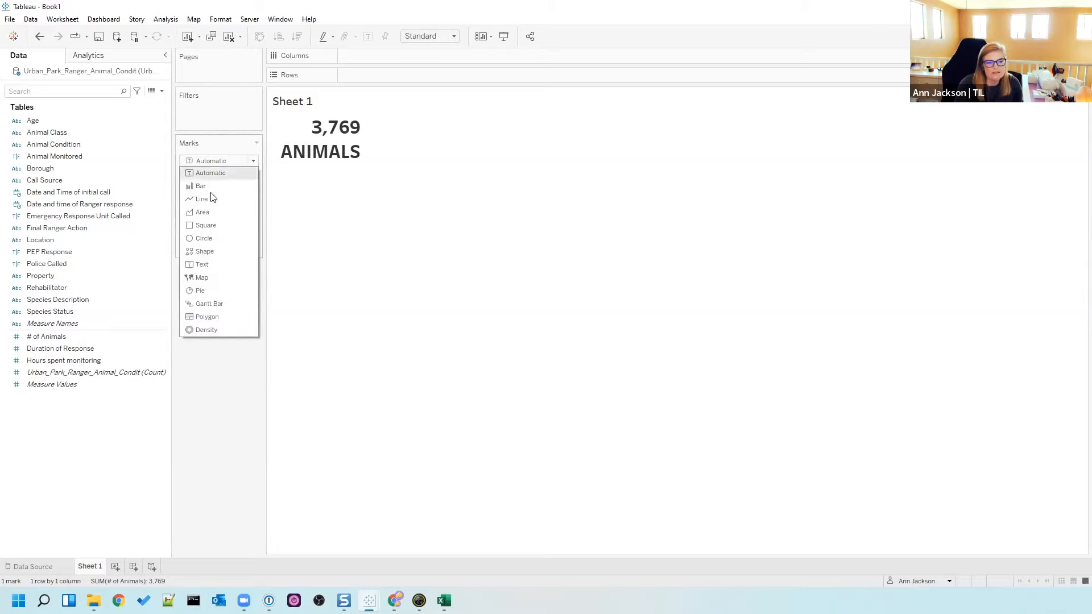
click(217, 368)
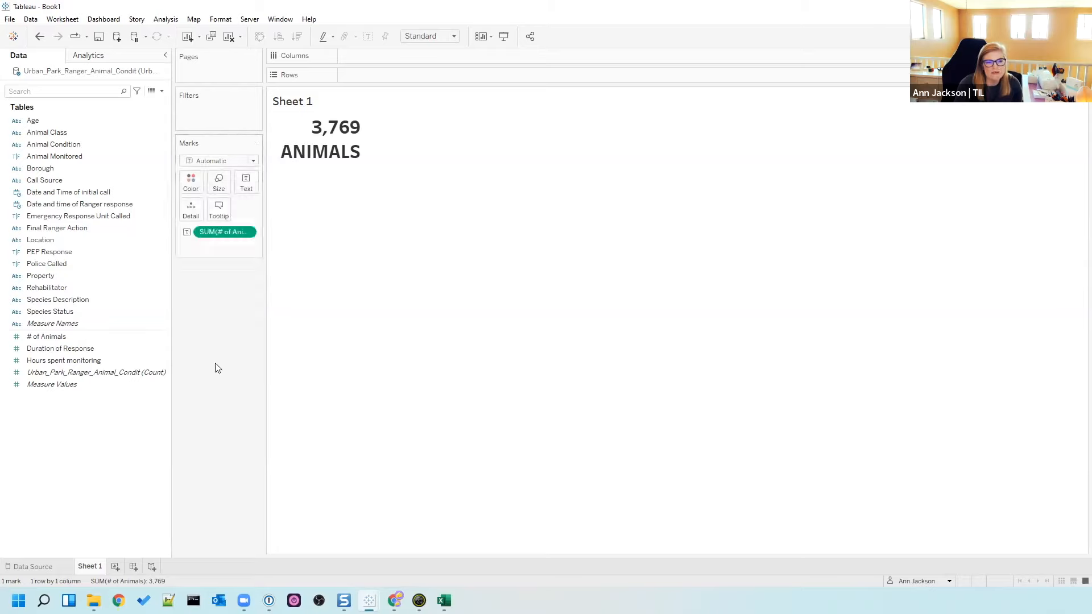
- Drop # of Animals onto its existing text mark again and restore the centred value above the word ANIMALS in the label
drag(46, 337, 232, 234)
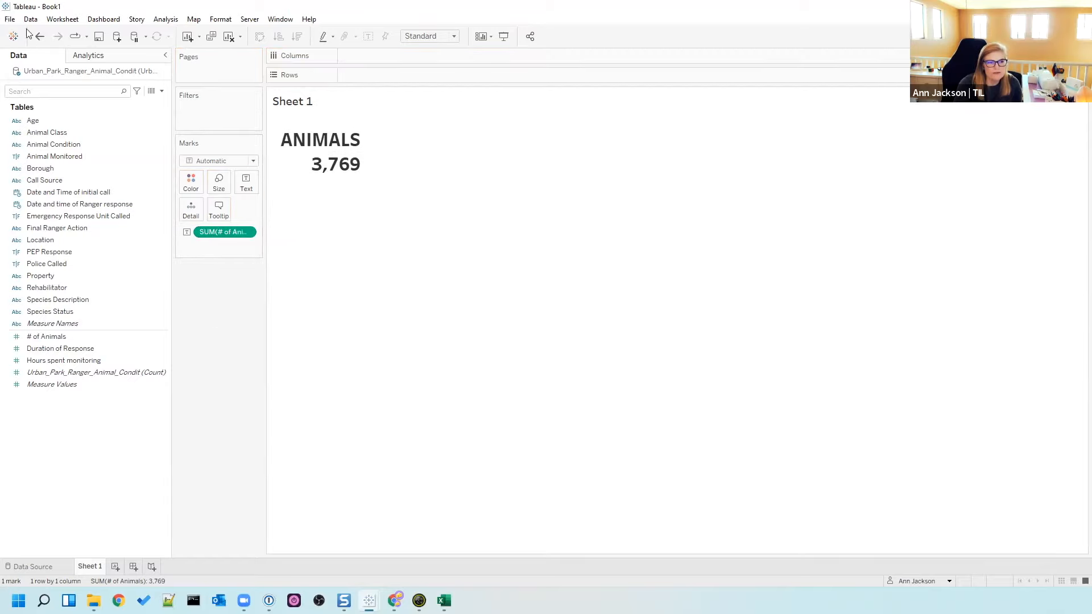
click(248, 193)
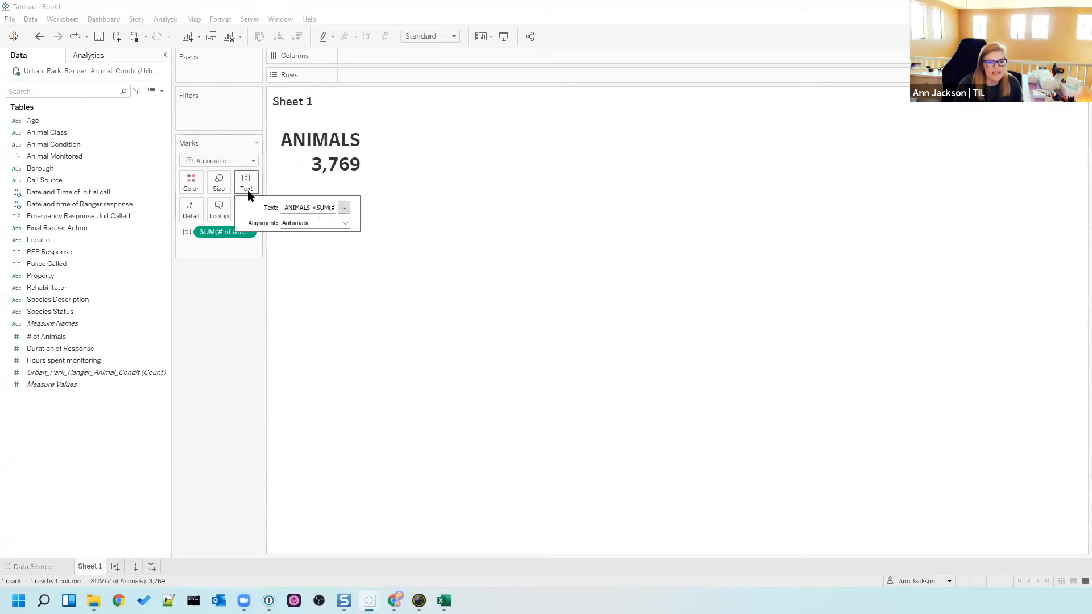
click(344, 207)
drag(781, 265, 548, 259)
key(ctrl+c)
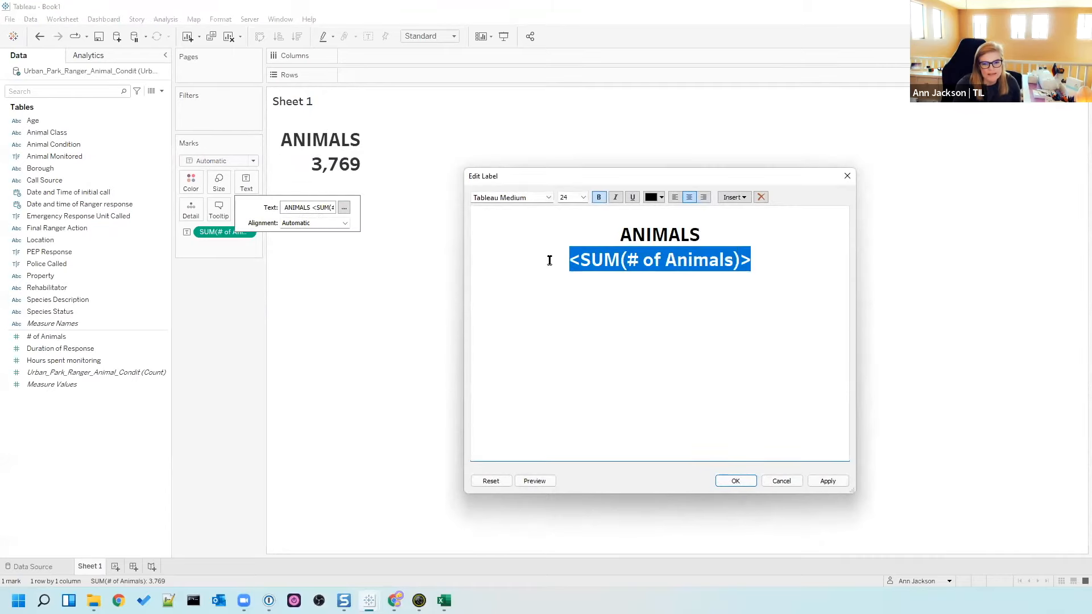
key(BackSpace)
click(632, 210)
key(ctrl+v)
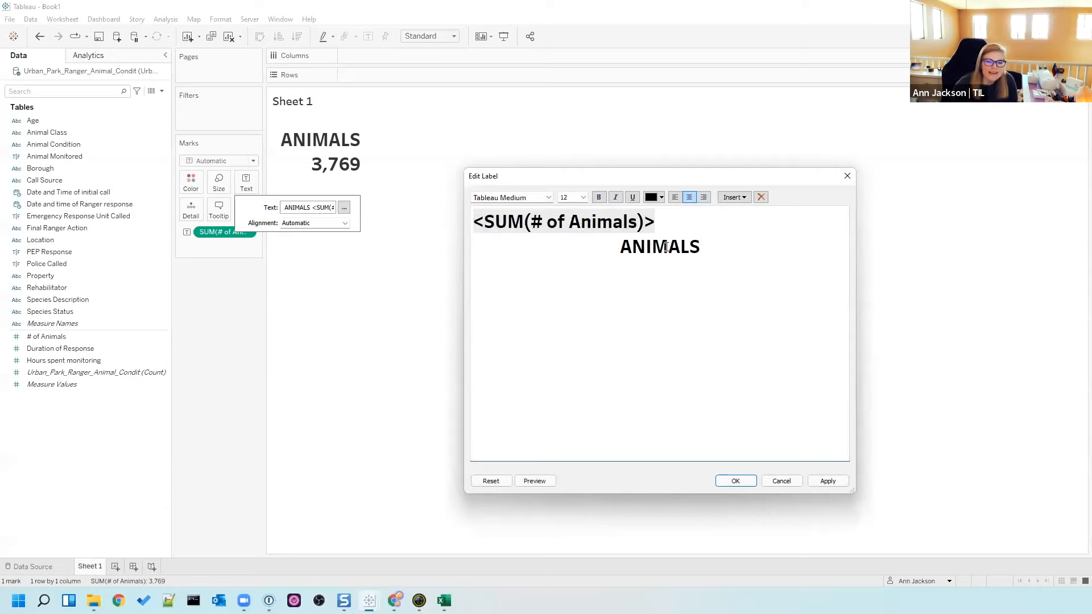
drag(736, 254, 546, 218)
click(690, 198)
click(829, 481)
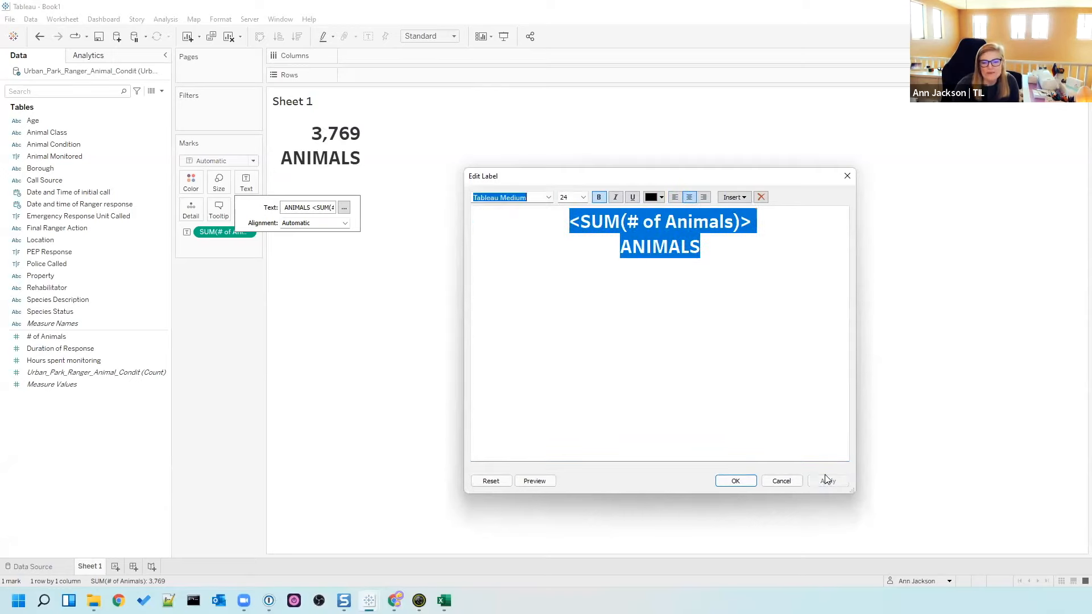
click(736, 481)
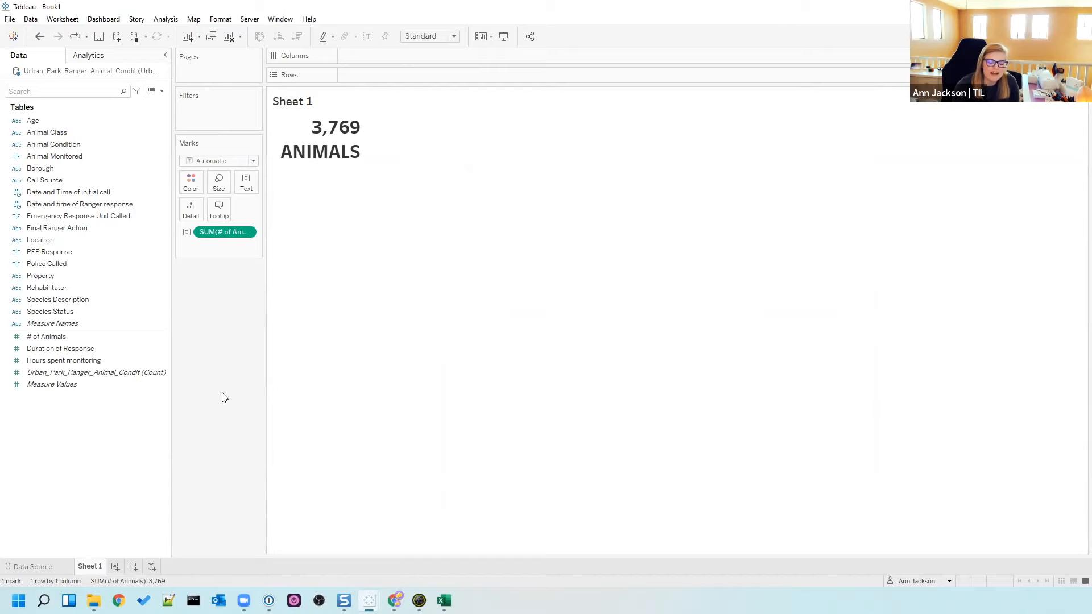
- Rename Sheet 1 as "# of Animals" and add a new worksheet
right_click(87, 566)
click(137, 429)
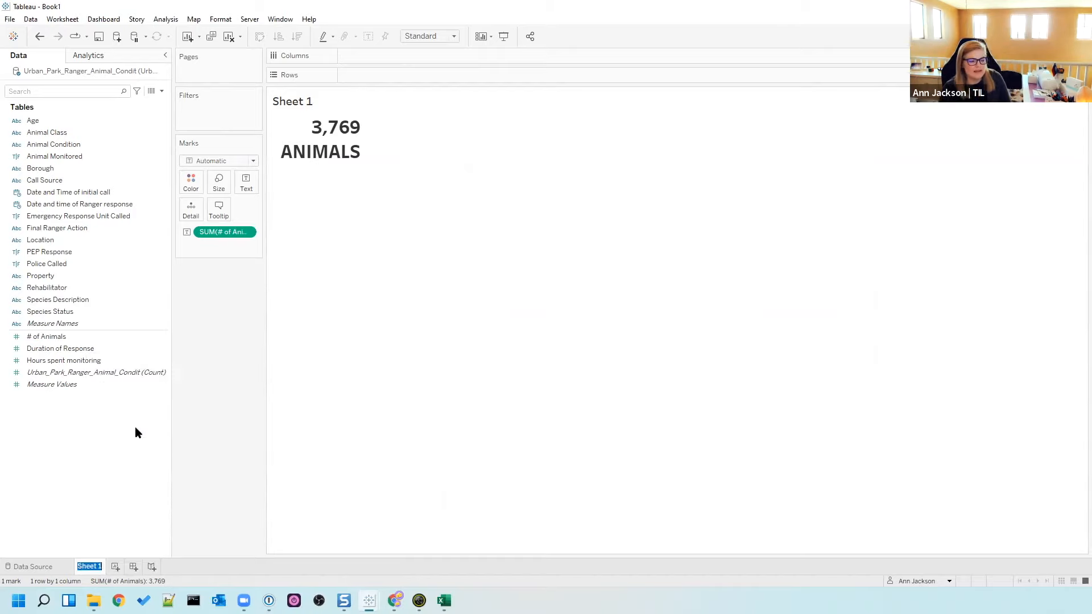
text(#)
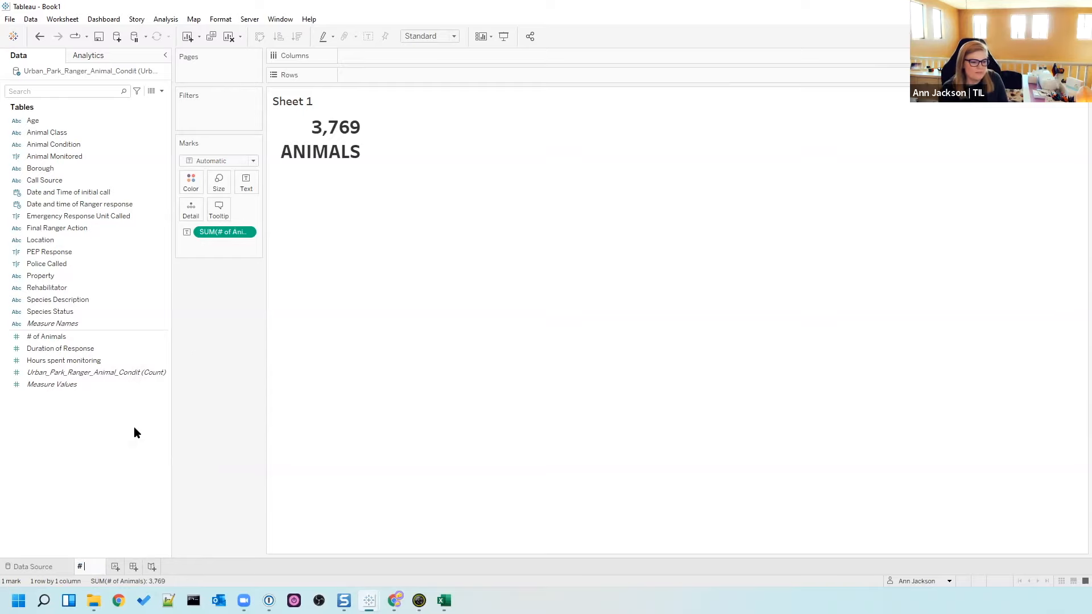
text( of Animals)
key(Return)
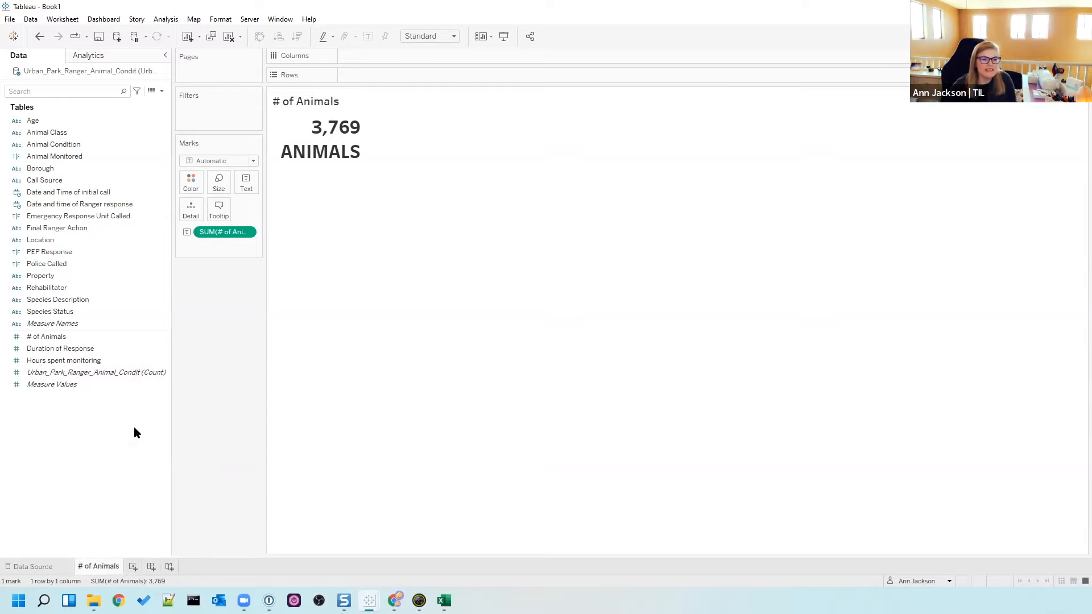
click(132, 567)
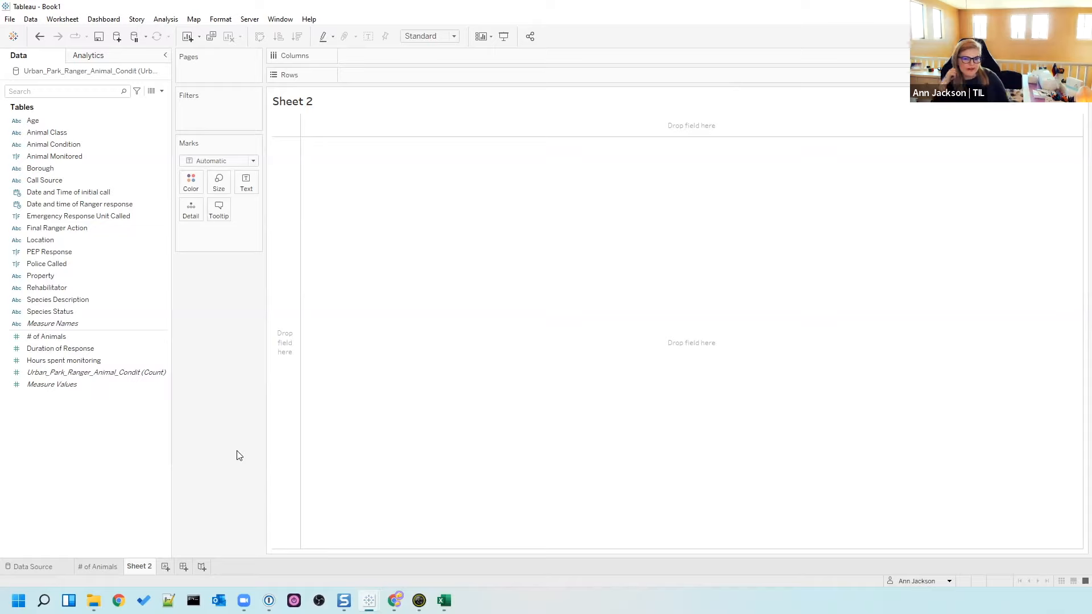
click(161, 91)
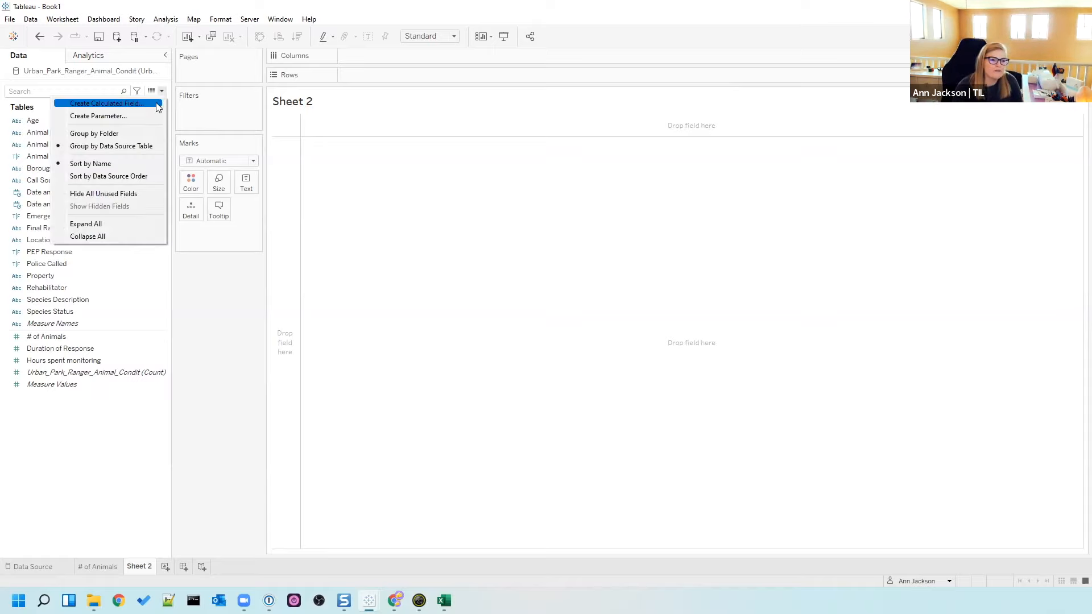
click(223, 355)
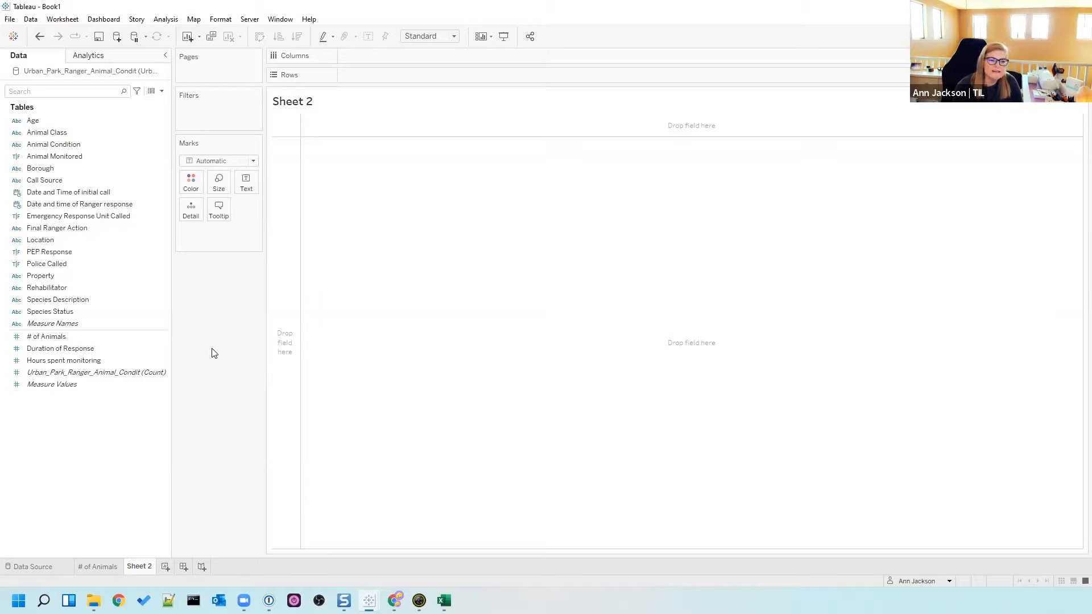
right_click(126, 424)
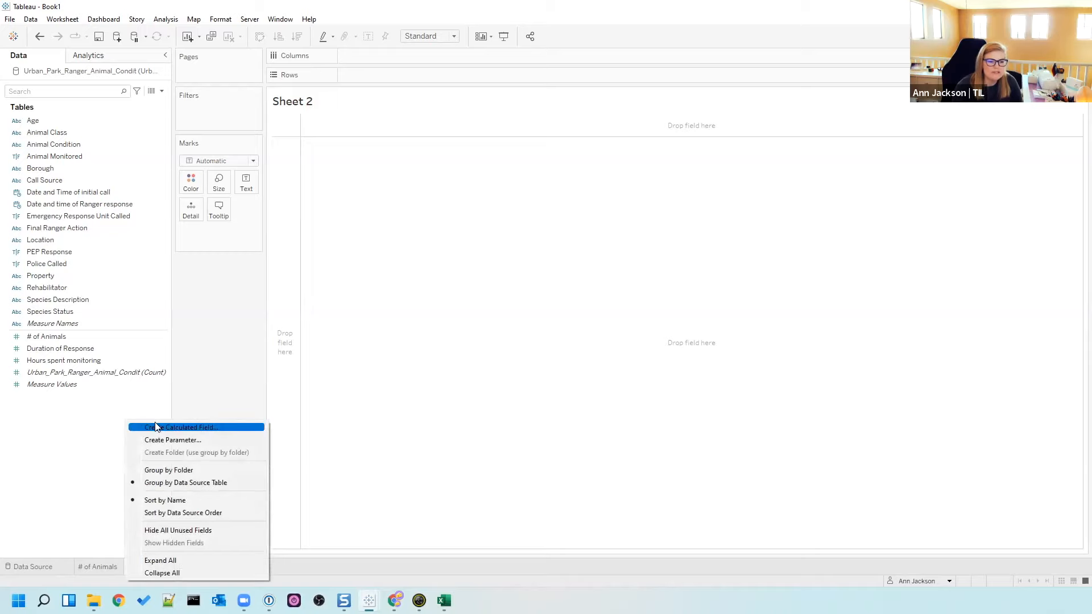
click(203, 388)
- Create a calculated field named "# of Calls" with the formula 1
click(162, 91)
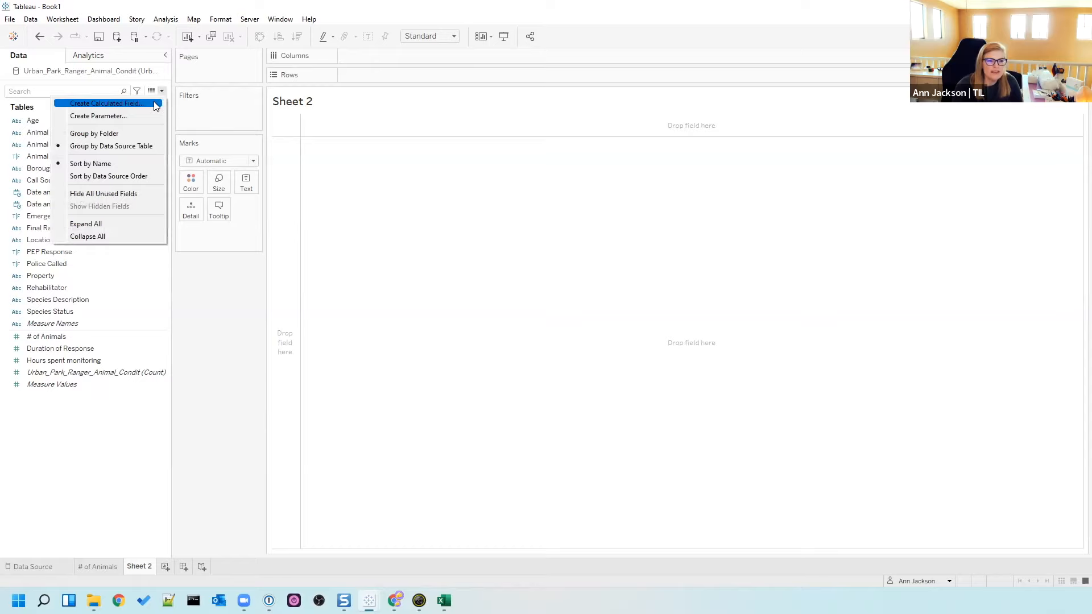
click(153, 104)
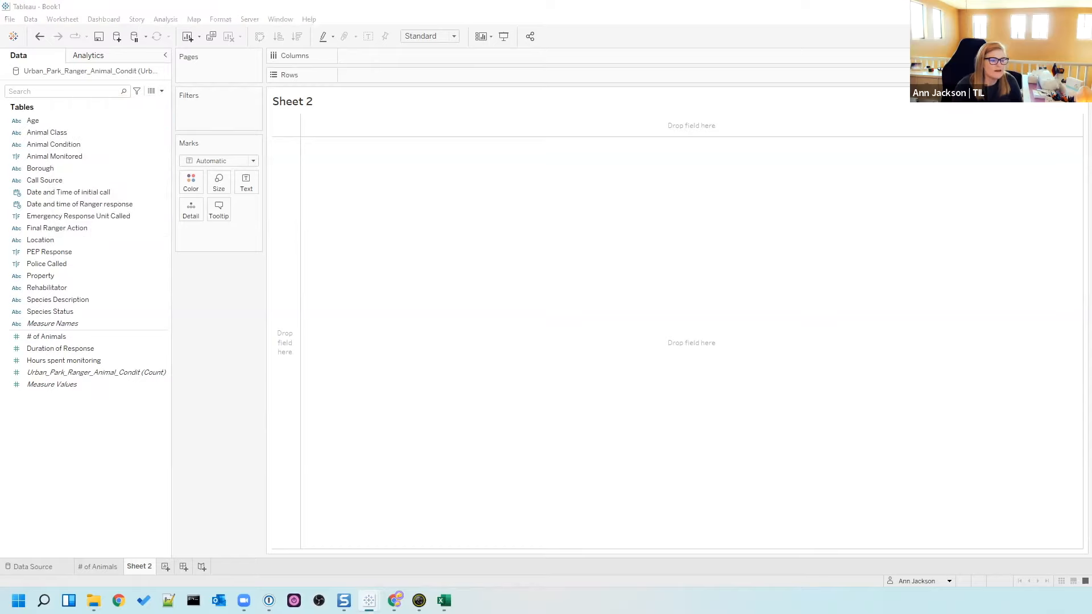
drag(676, 86, 778, 75)
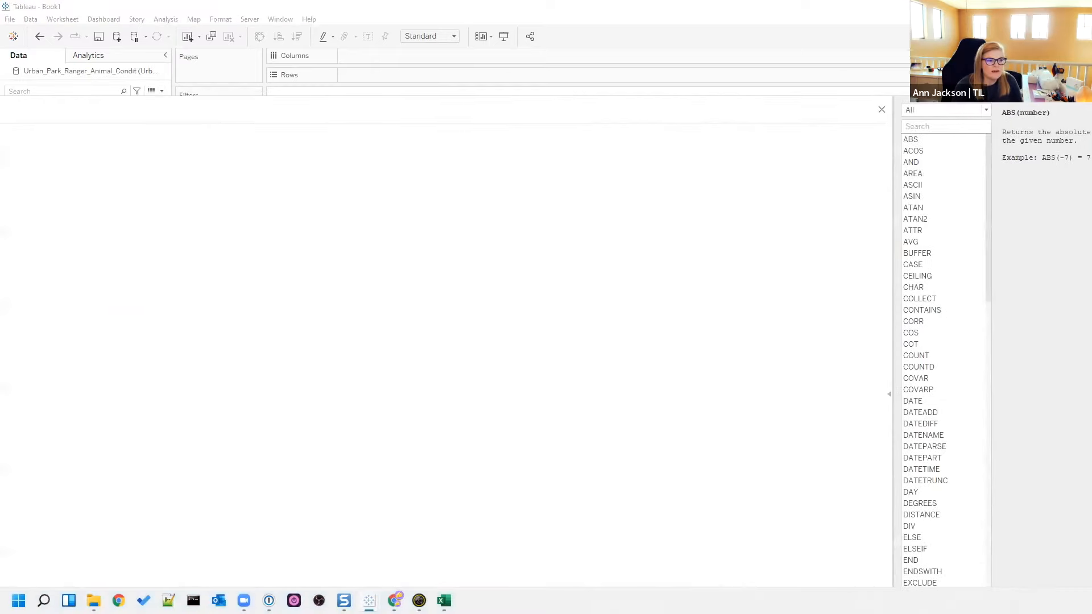
drag(431, 108, 353, 67)
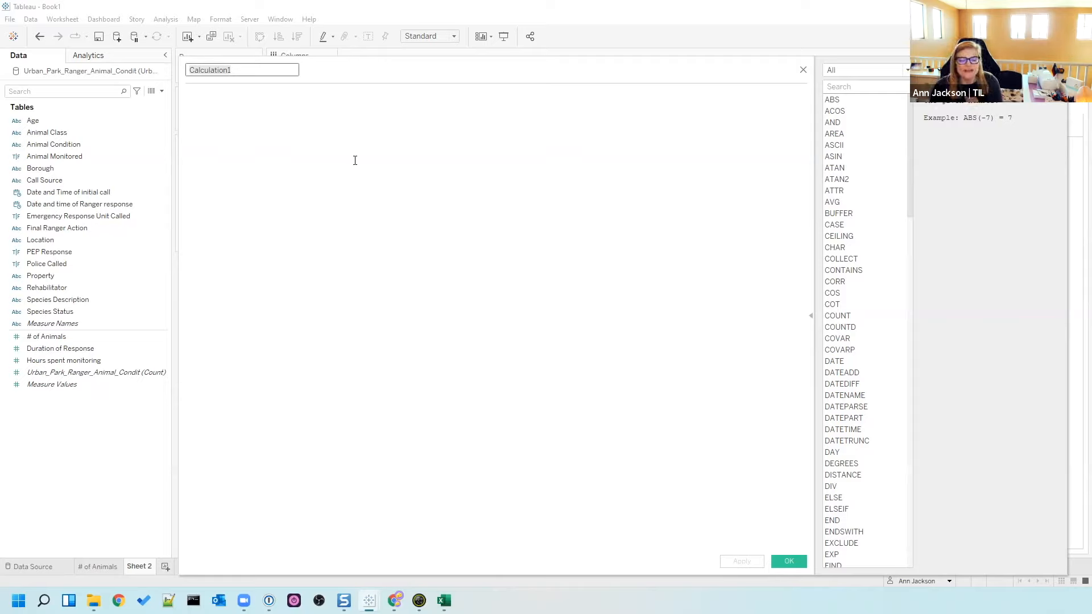
text(#)
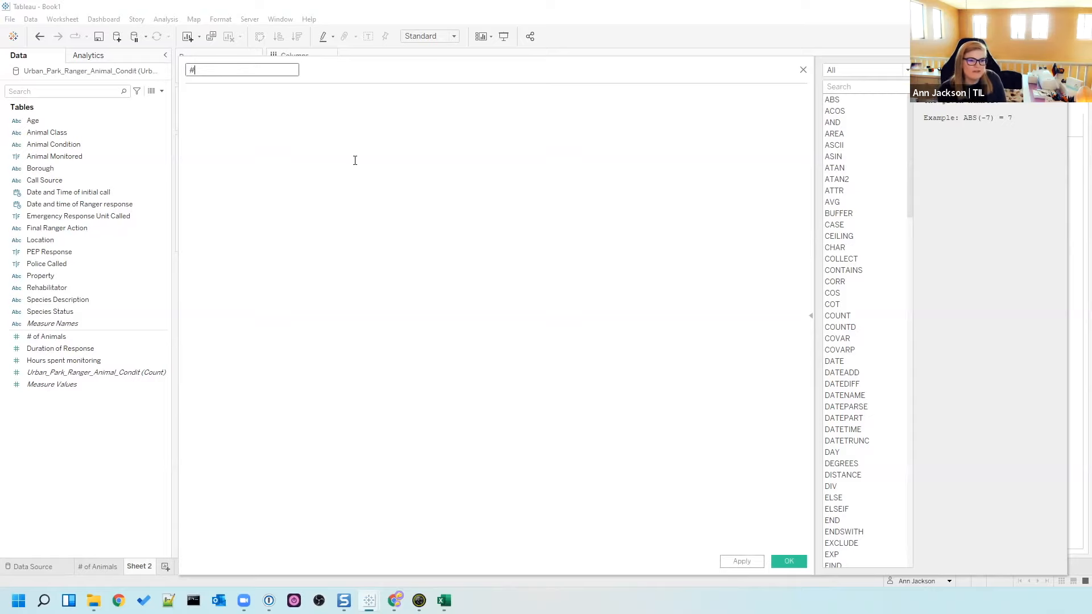
text( of Calls)
key(Tab)
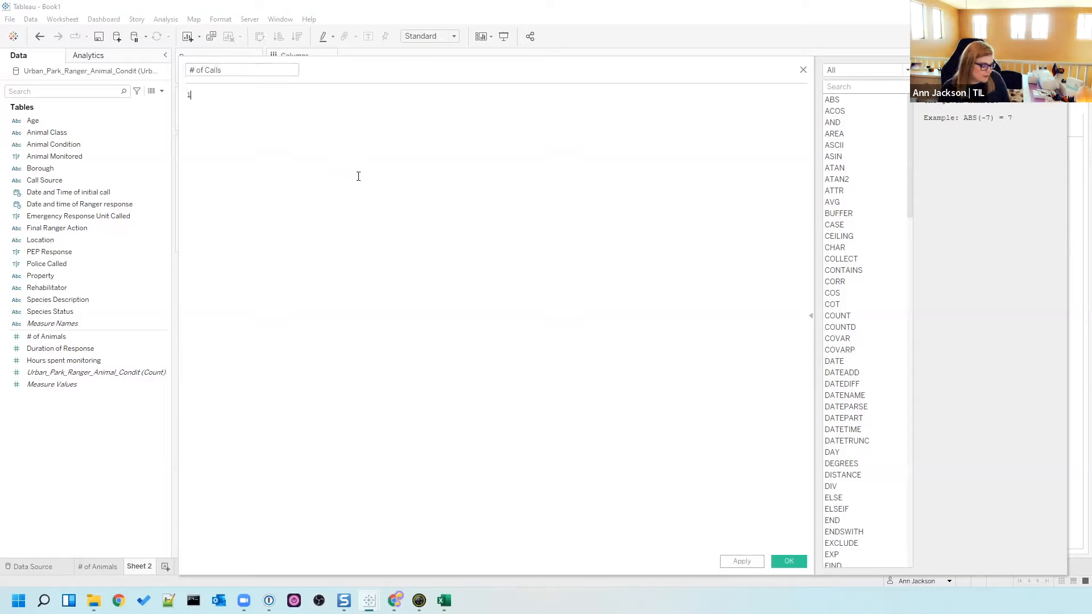
text(1)
scroll(357, 174, up, 2)
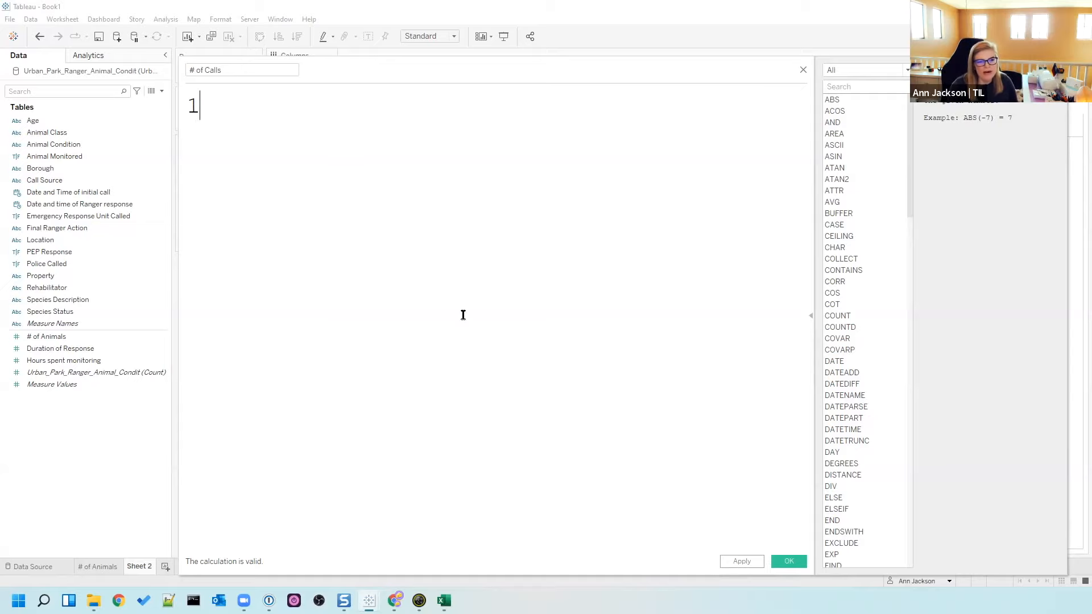
click(791, 562)
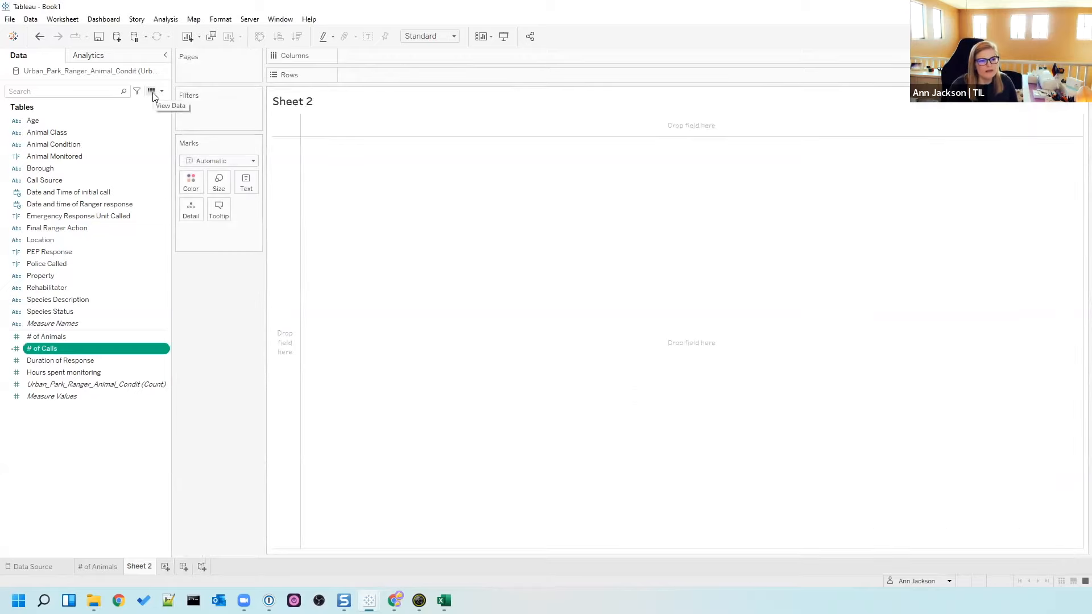
- View the underlying data, check the # of Calls column across the rows, and close the data view
click(151, 92)
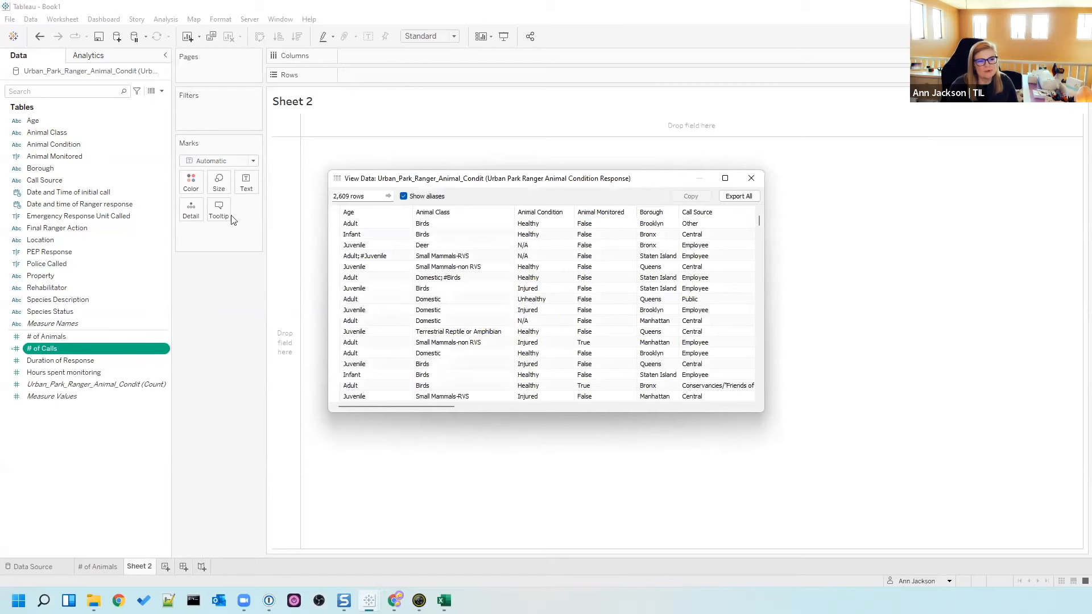
drag(379, 408, 682, 409)
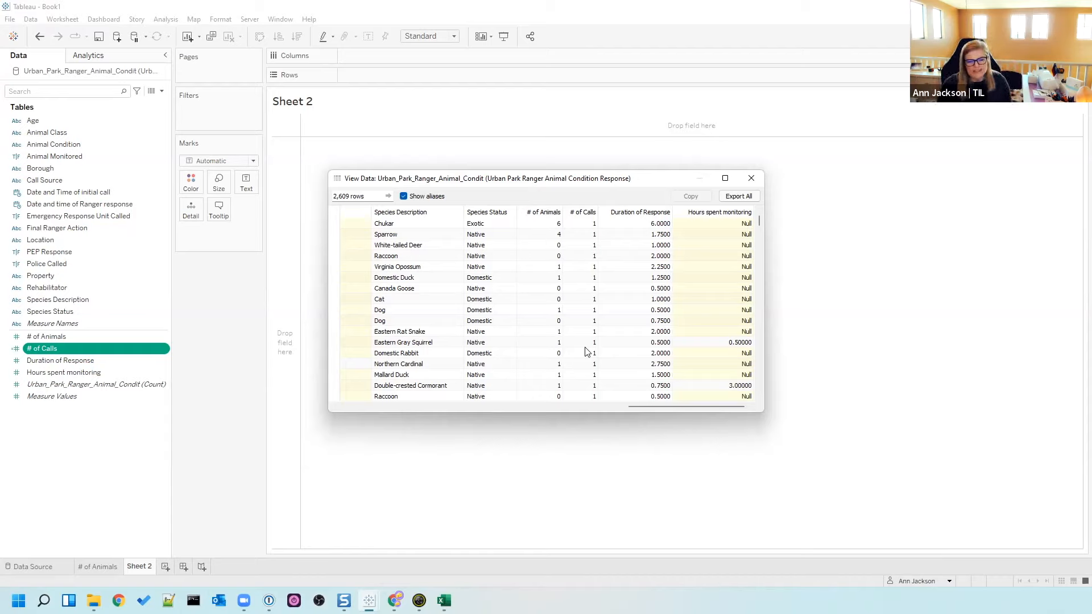
click(752, 178)
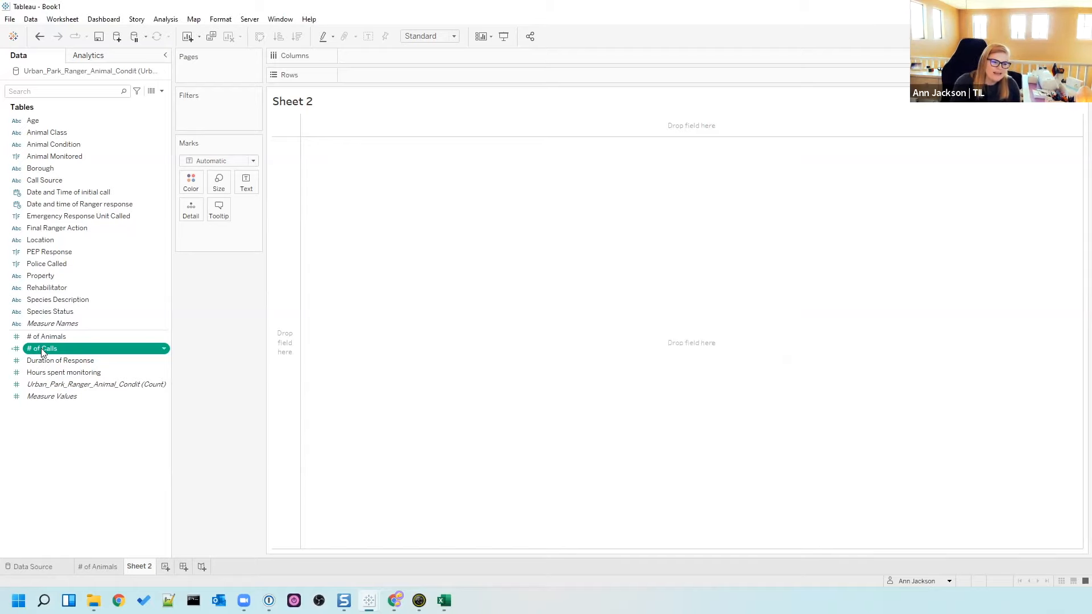
- Show the sum of # of Calls as text on Sheet 2, then move it to Rows as a bar
drag(41, 350, 246, 187)
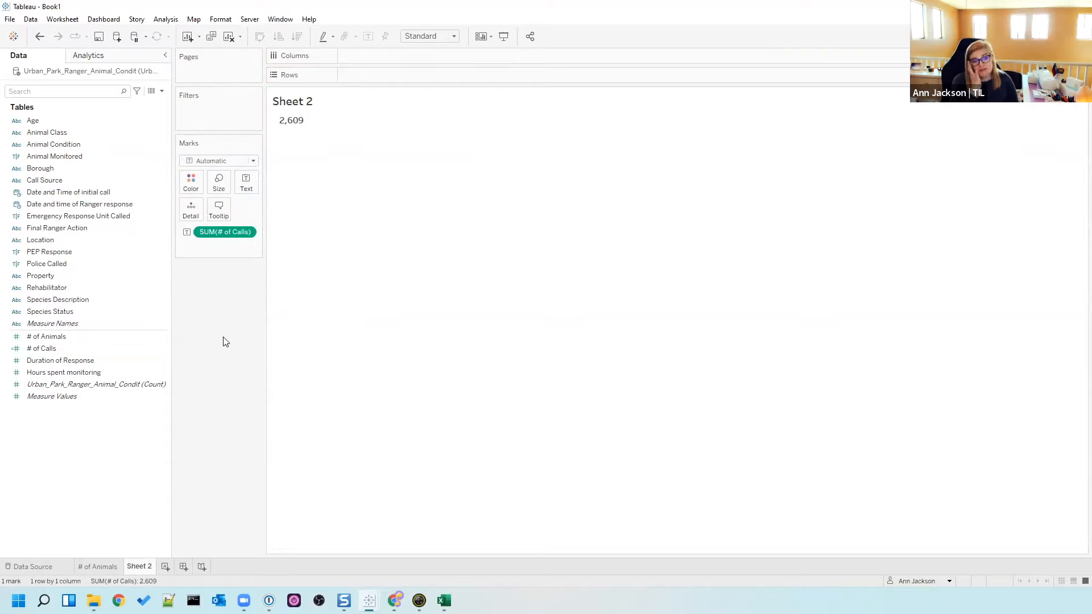
drag(227, 231, 383, 71)
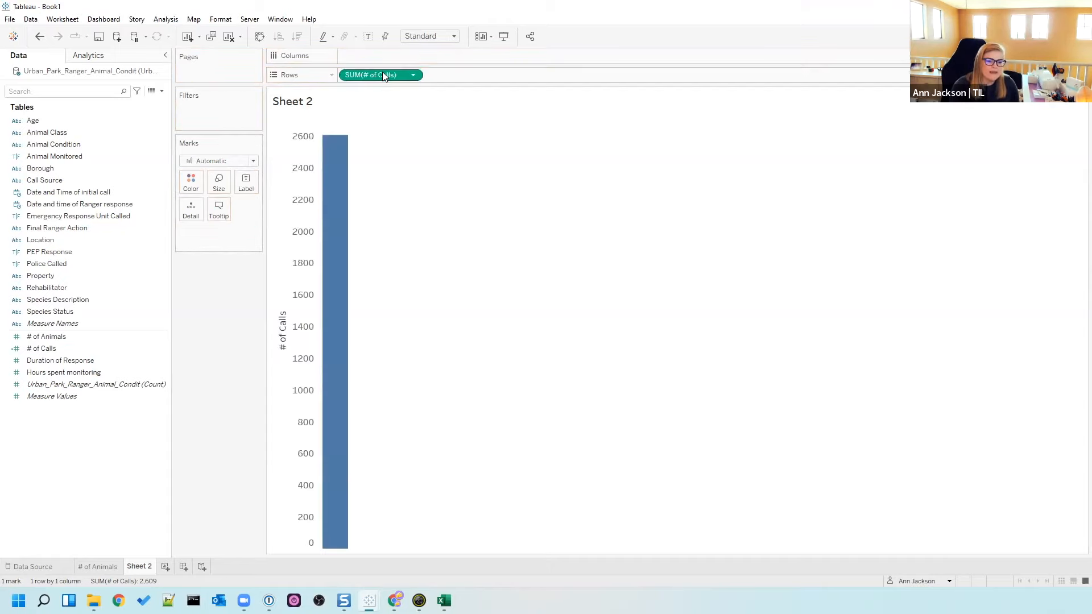
mouse_move(332, 170)
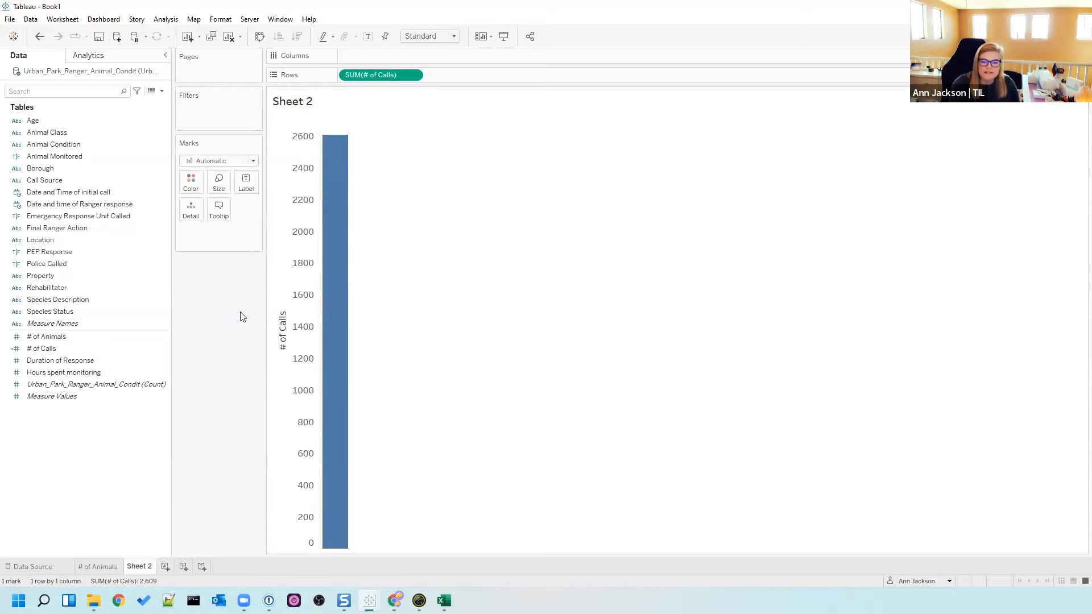
- Plot # of Calls by year of Date and Time of initial call and fit the chart to Entire View
double_click(51, 195)
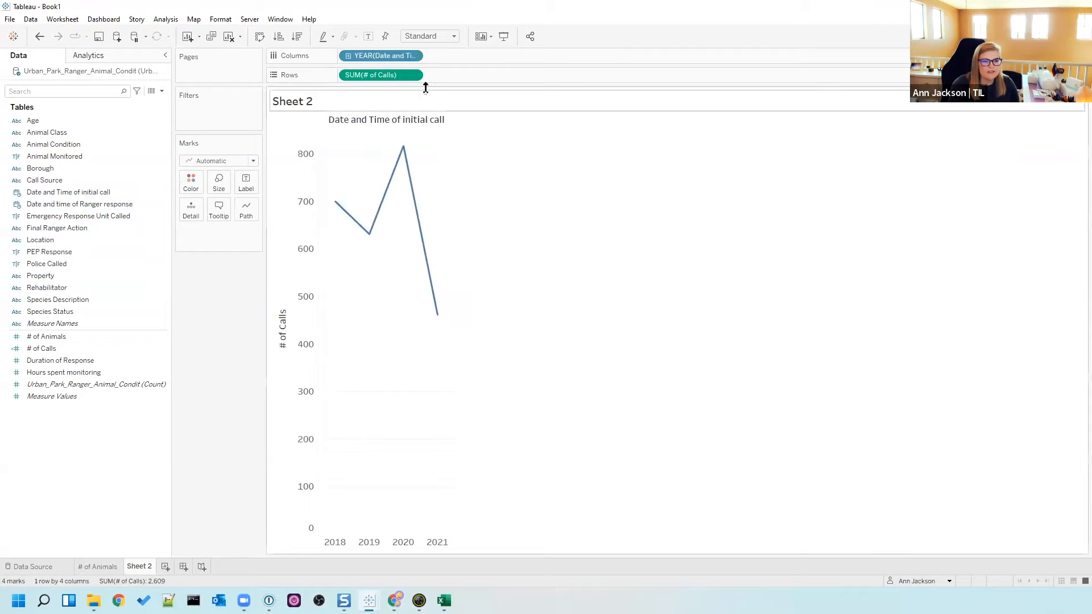
click(428, 36)
click(433, 76)
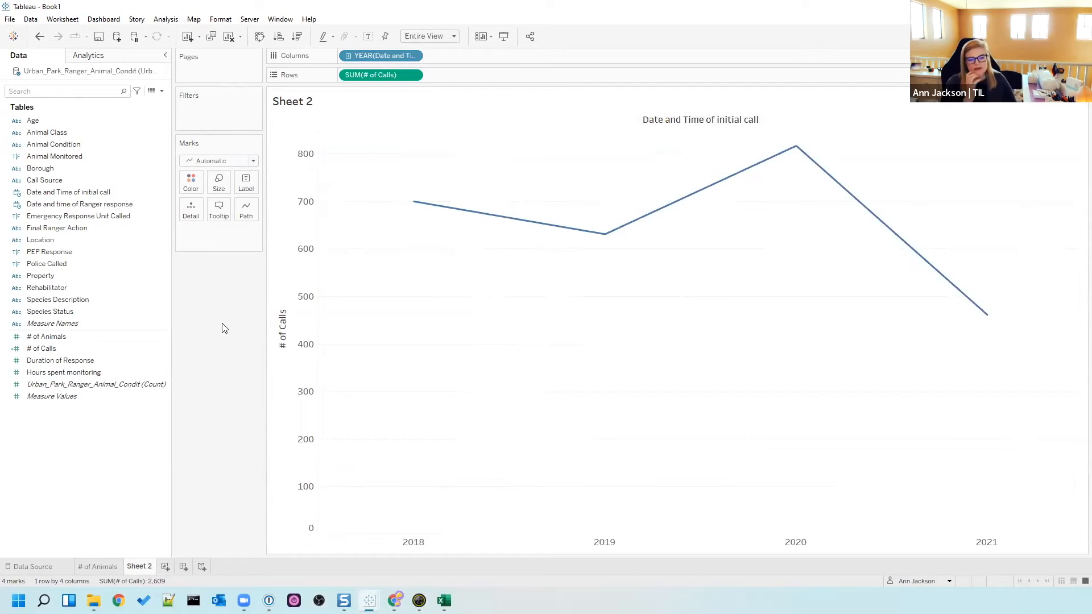
click(102, 192)
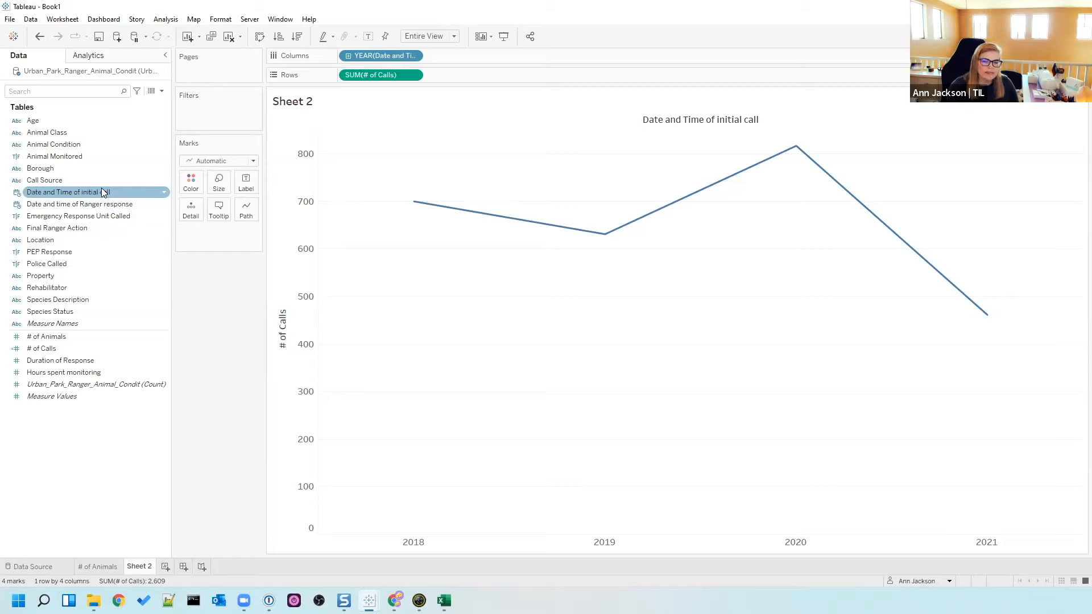
click(212, 365)
mouse_move(710, 190)
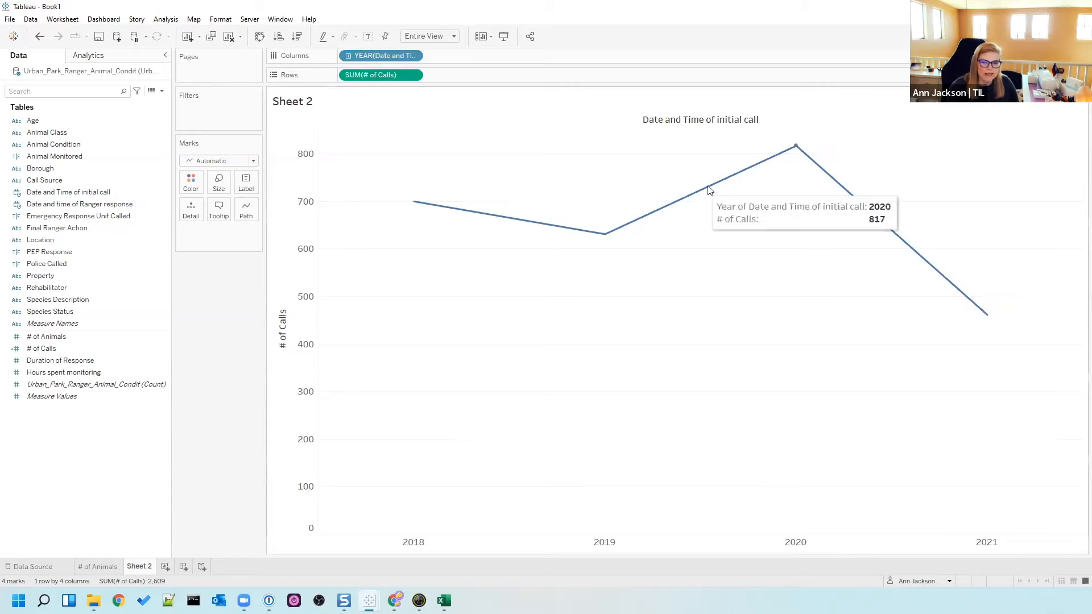
mouse_move(412, 208)
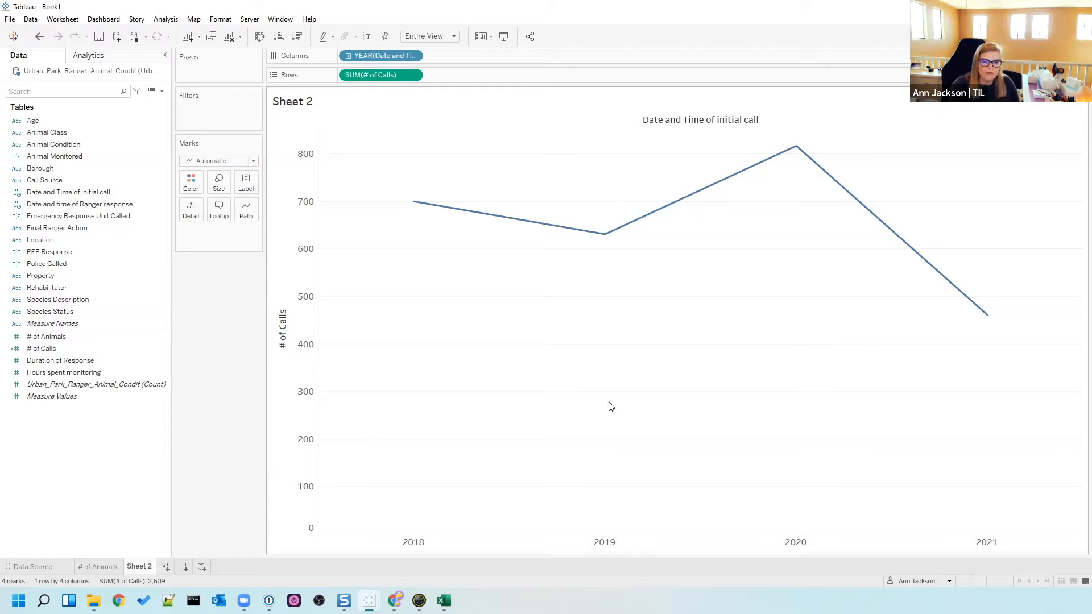
- Drill the initial call date down from years to quarters and months in the line chart
click(316, 543)
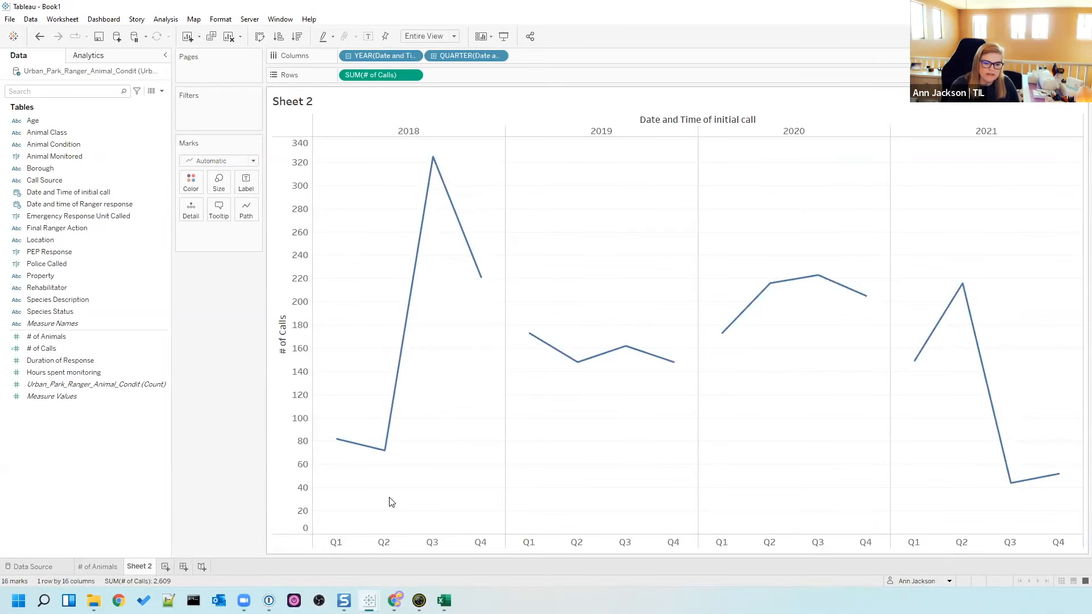
mouse_move(313, 546)
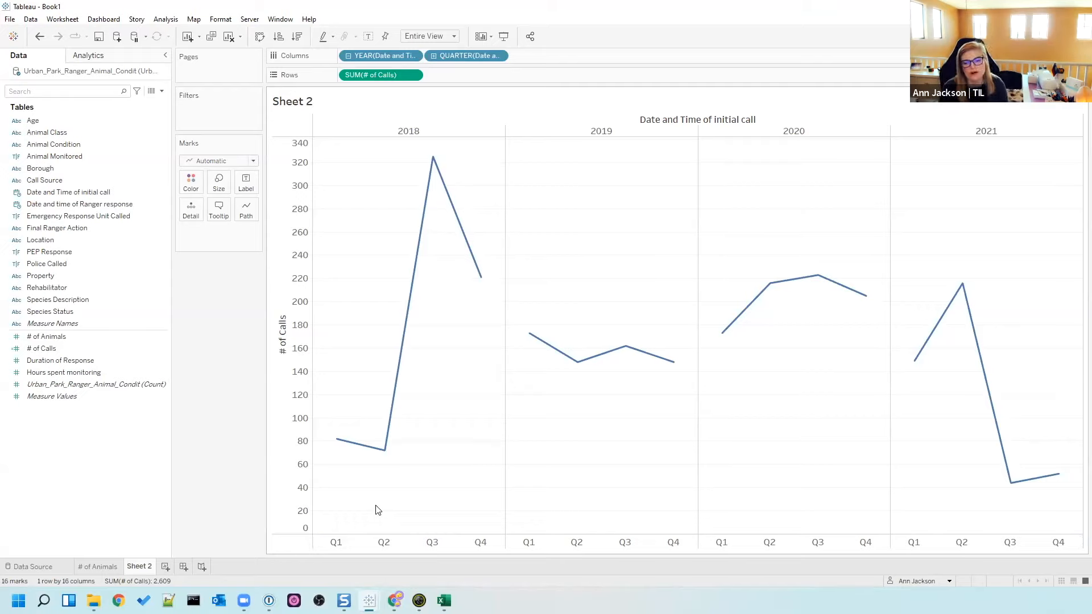
click(314, 542)
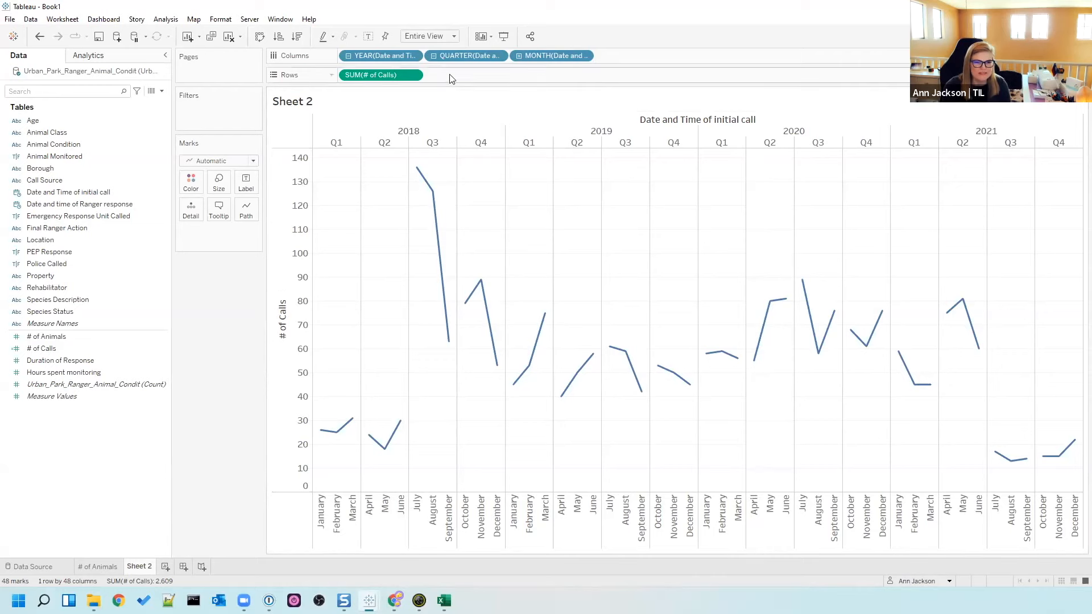
- Remove the quarter level from the calls line chart and inspect its first and last monthly points
drag(455, 62, 210, 318)
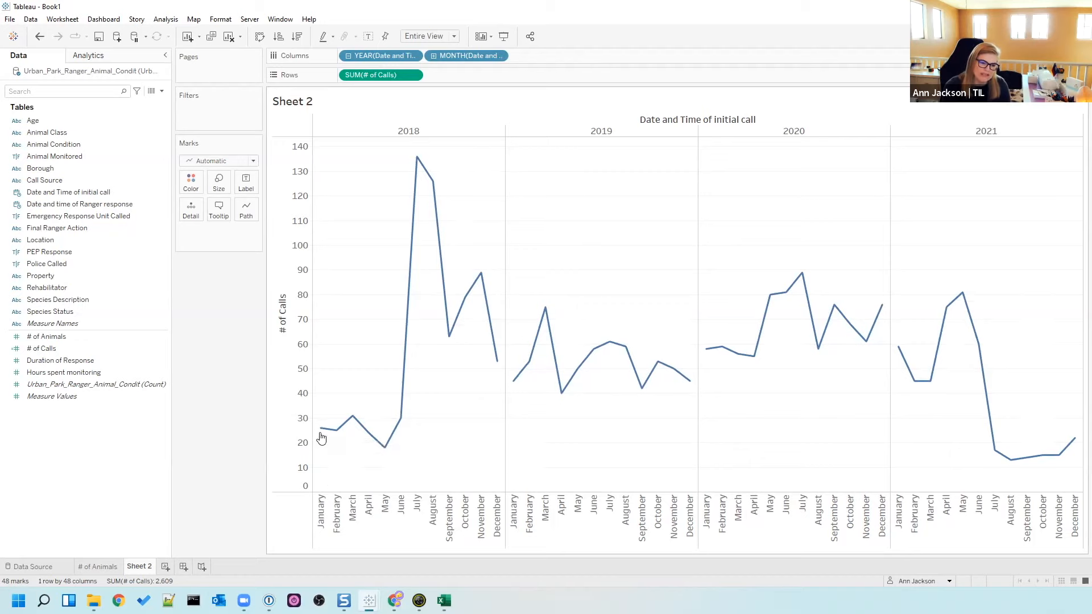
mouse_move(322, 436)
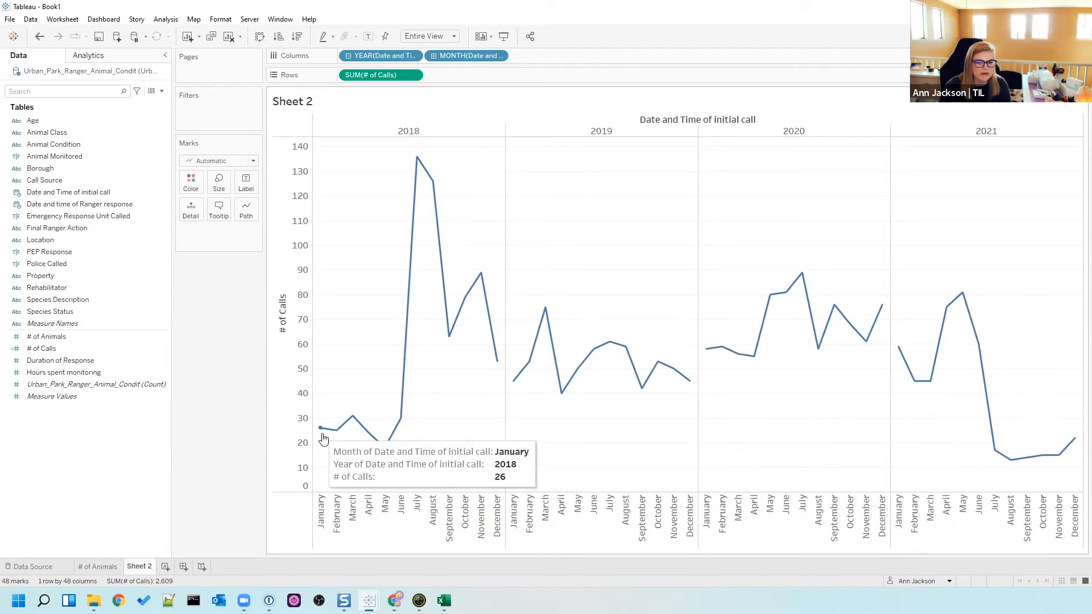
mouse_move(1074, 442)
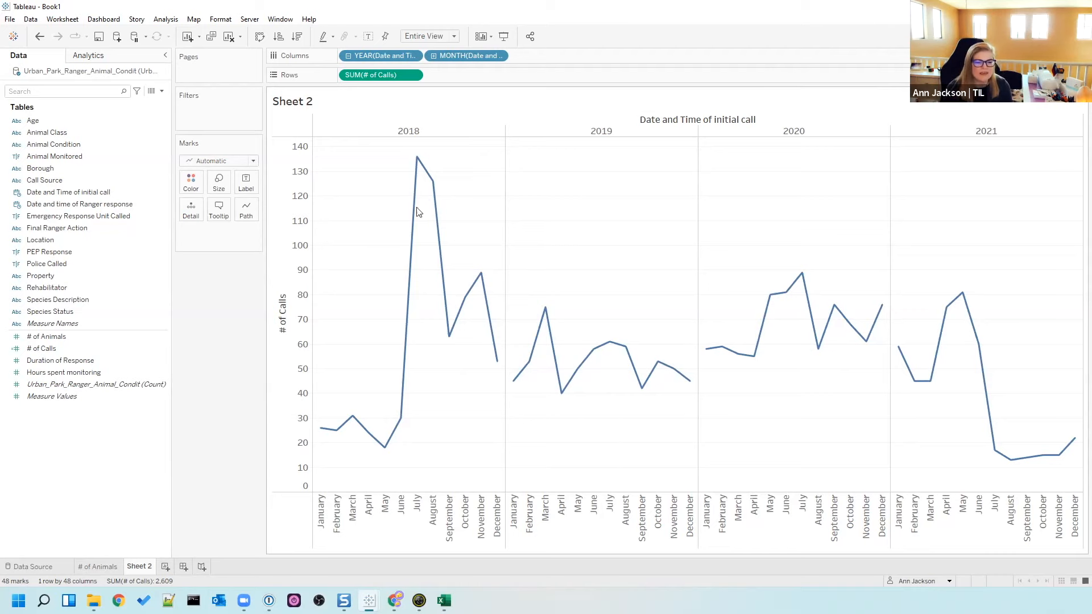
- Place month ahead of year in Columns, then move year to Color so each year gets its own line
drag(368, 54, 562, 60)
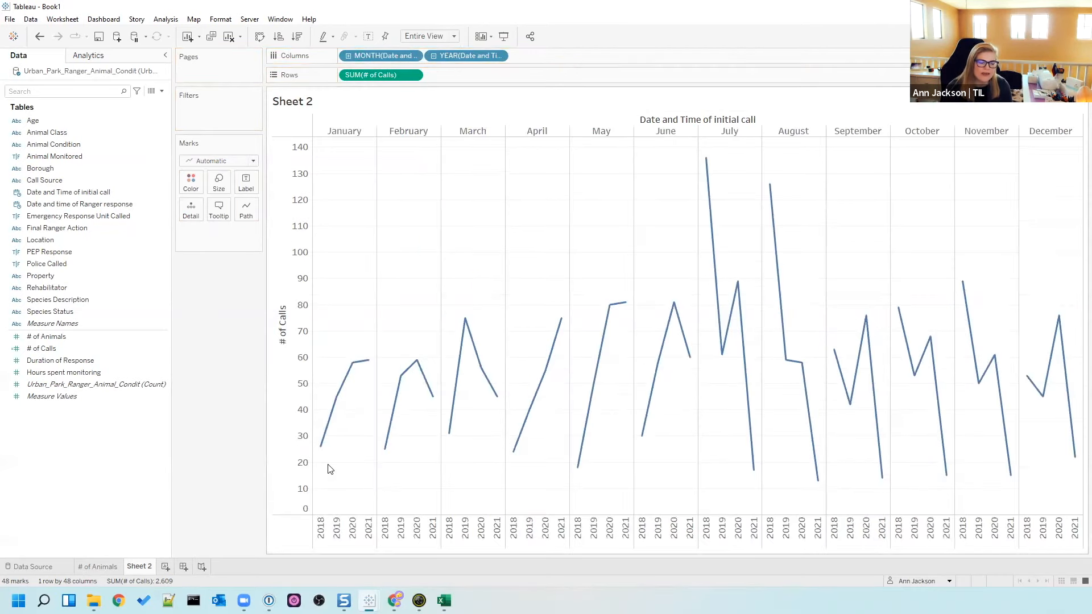
mouse_move(359, 376)
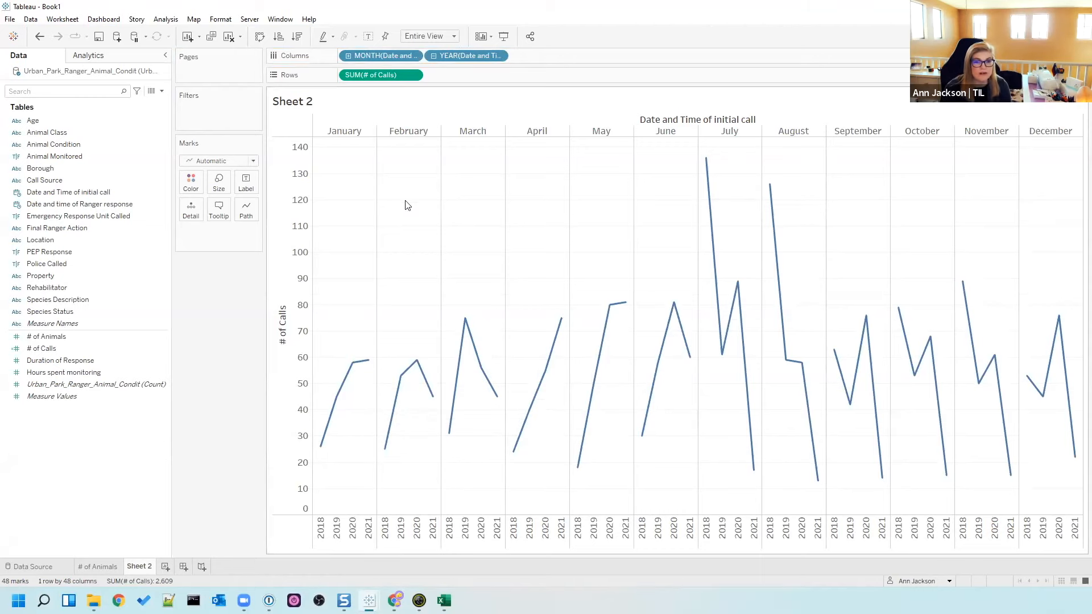
drag(467, 63, 193, 179)
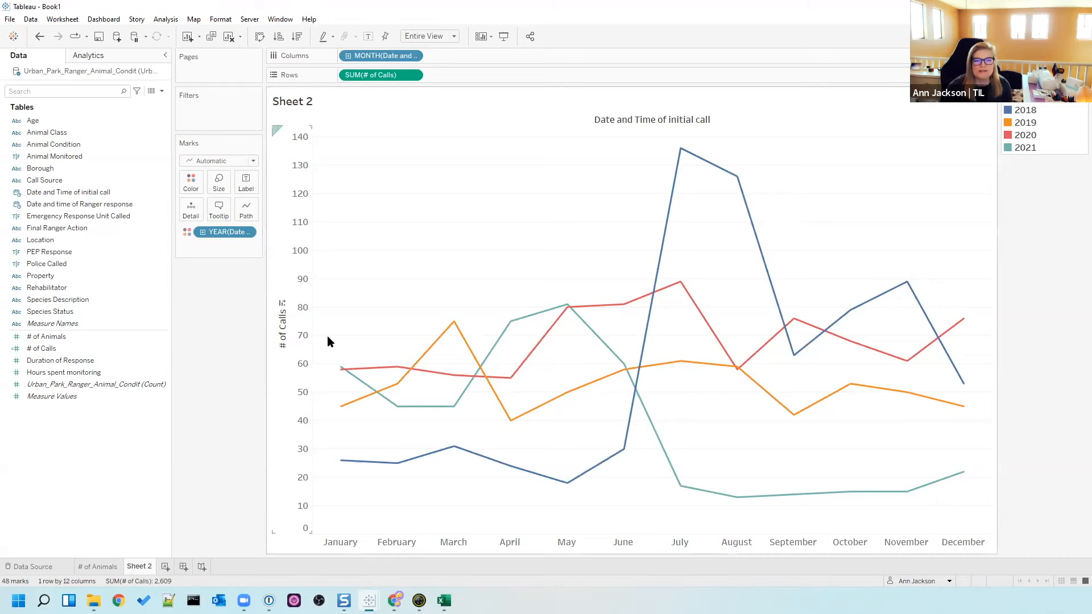
mouse_move(680, 154)
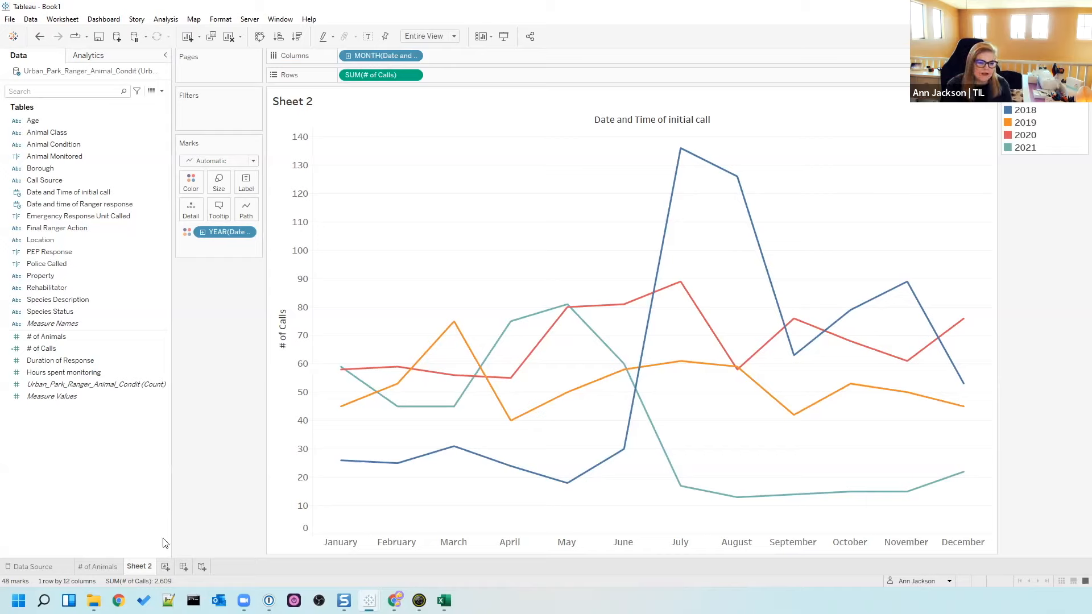
- Rename Sheet 2 as Calls by Month
right_click(146, 568)
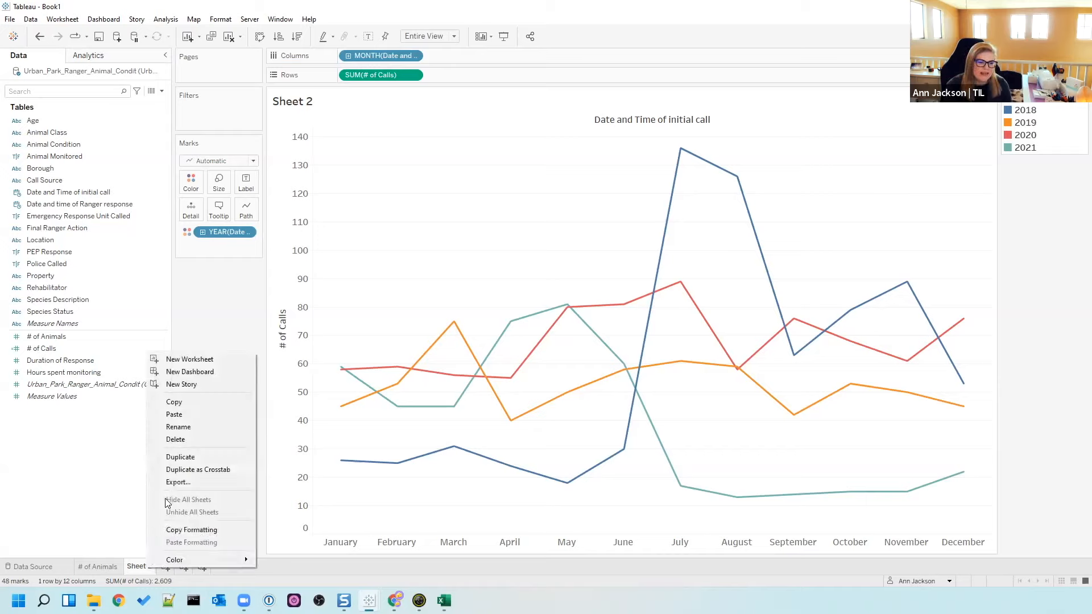
click(191, 429)
text(Calls by Mon)
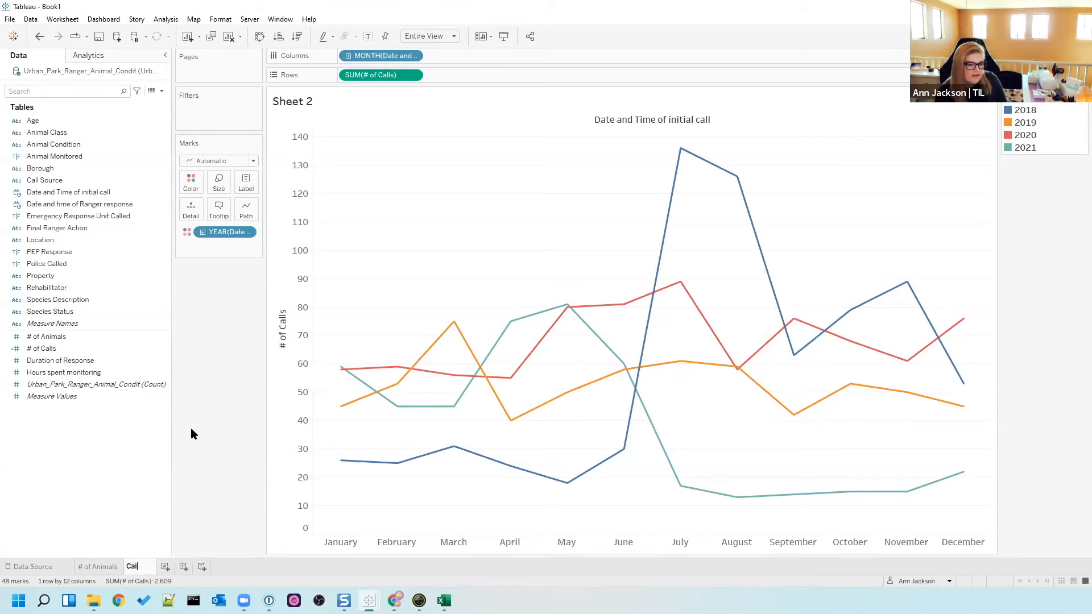
text(th)
key(Return)
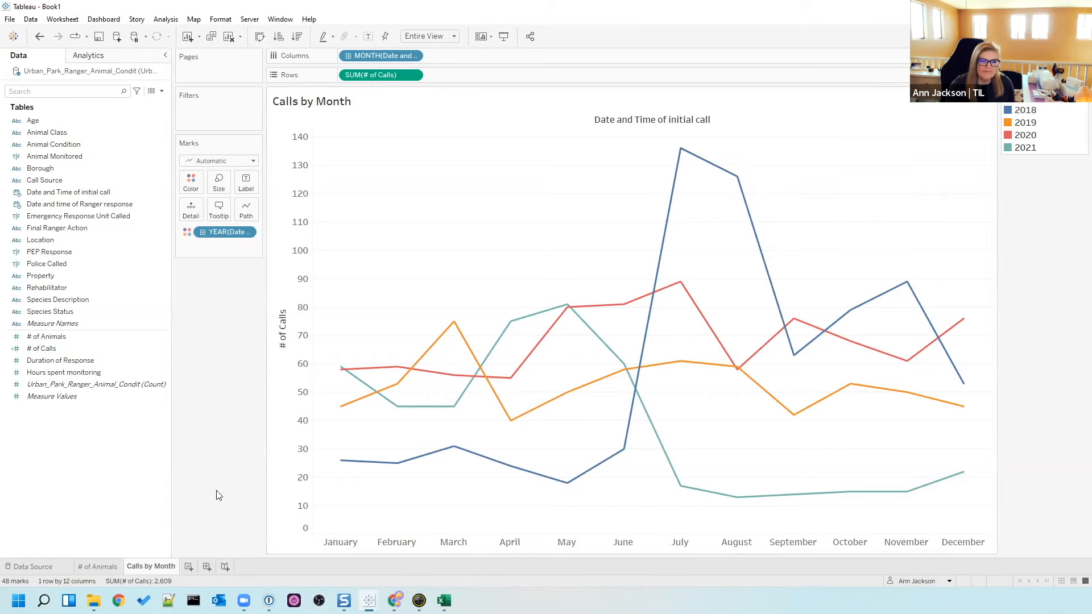
- Add a new worksheet and name it Animals by Month
click(188, 568)
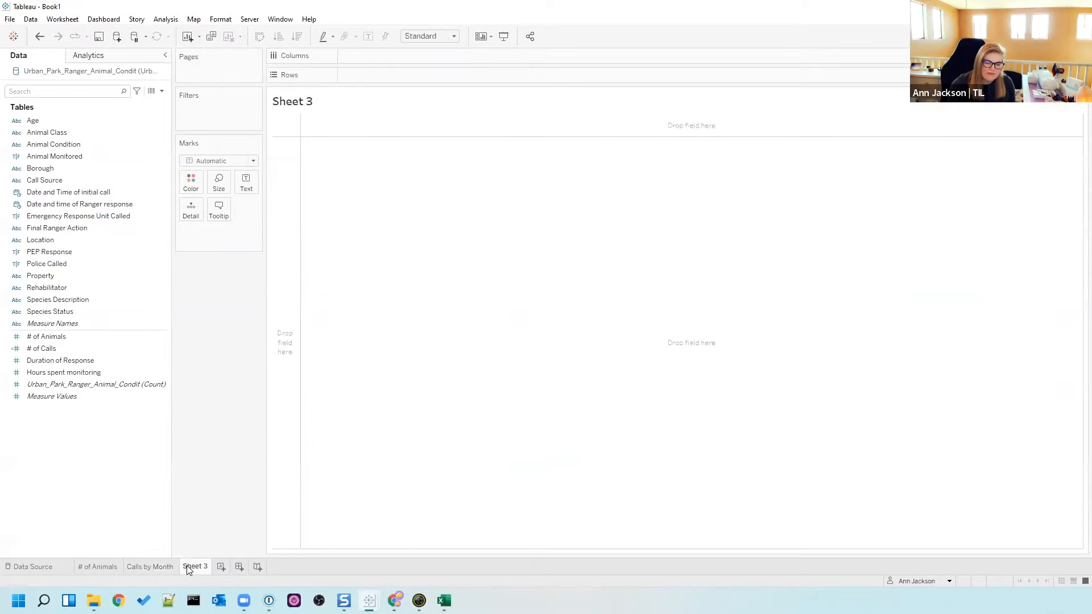
right_click(187, 566)
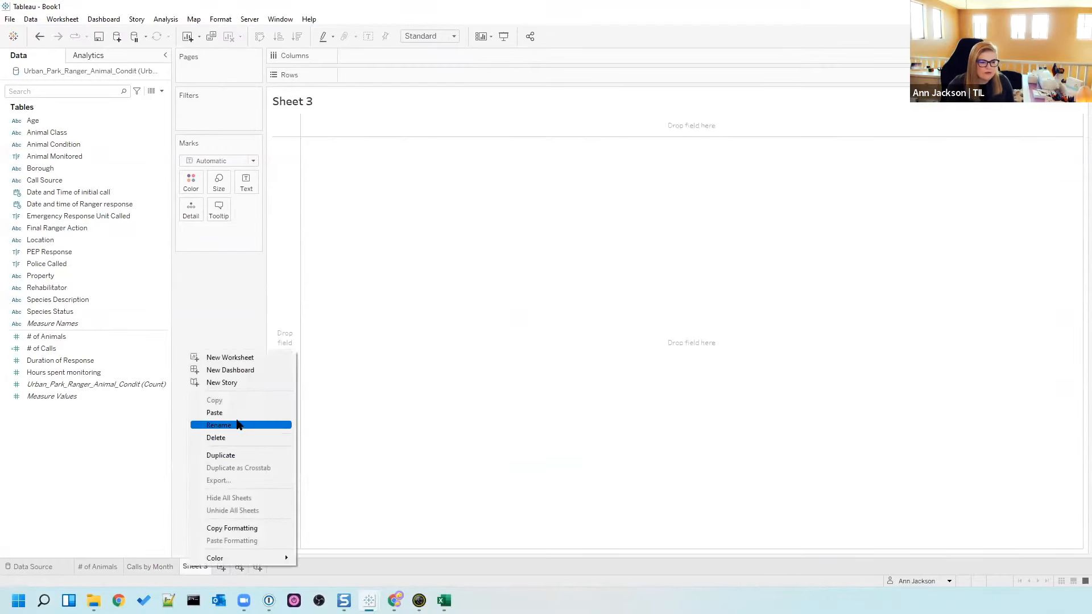
click(237, 425)
text(Ani)
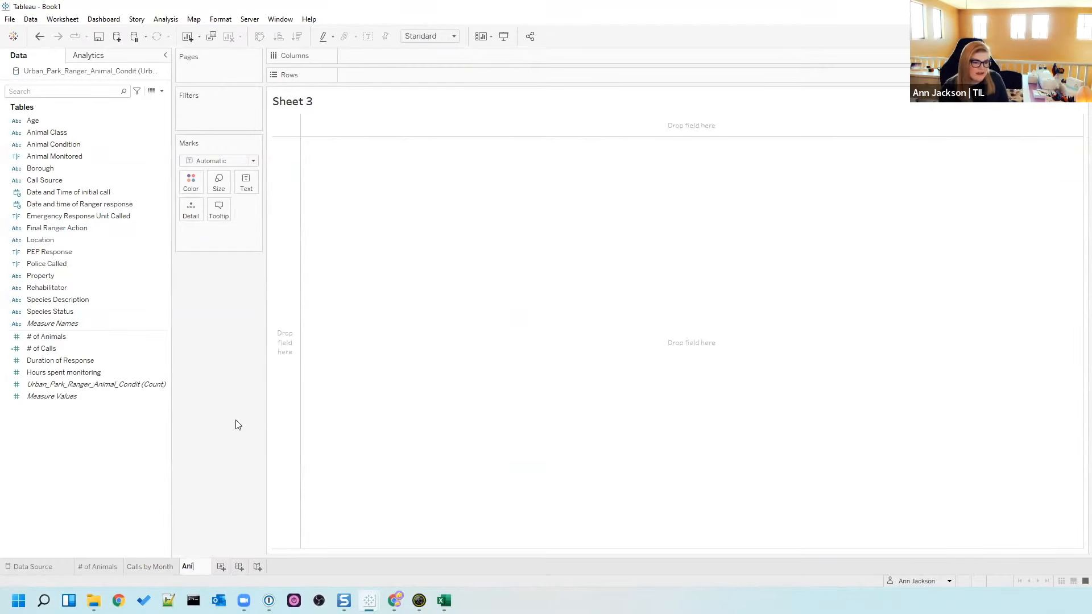
text(mals by Month)
key(Return)
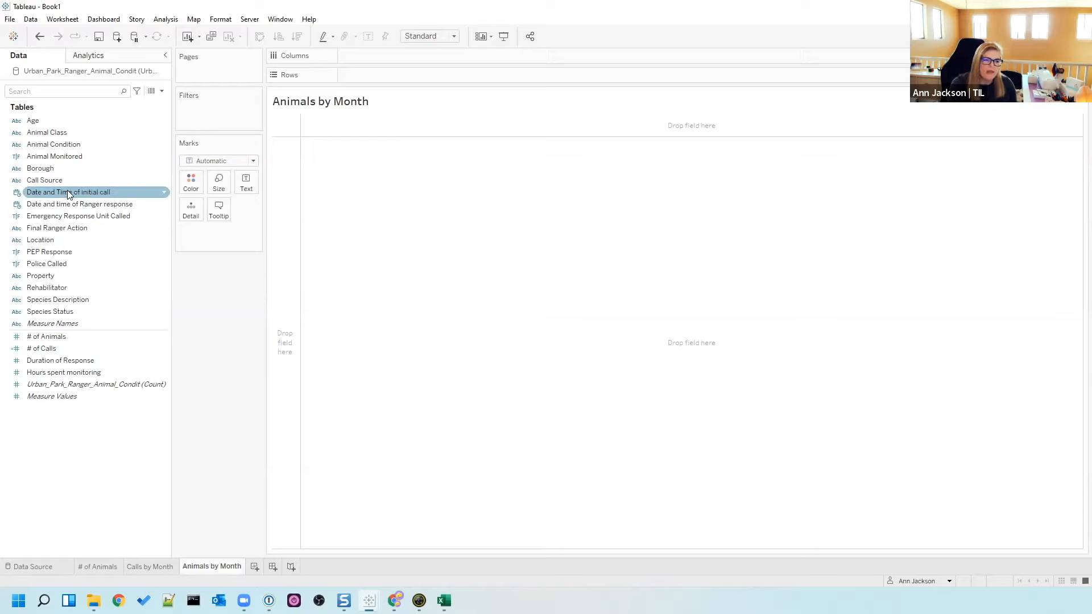
- Add Date and Time of initial call to Columns as a continuous month
drag(68, 193, 389, 59)
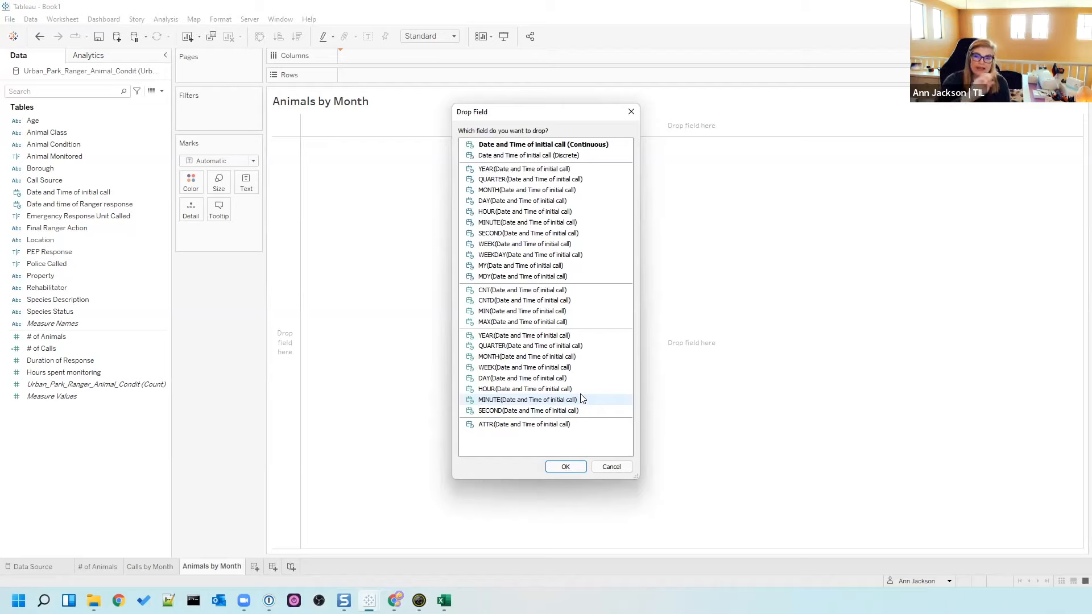
click(510, 358)
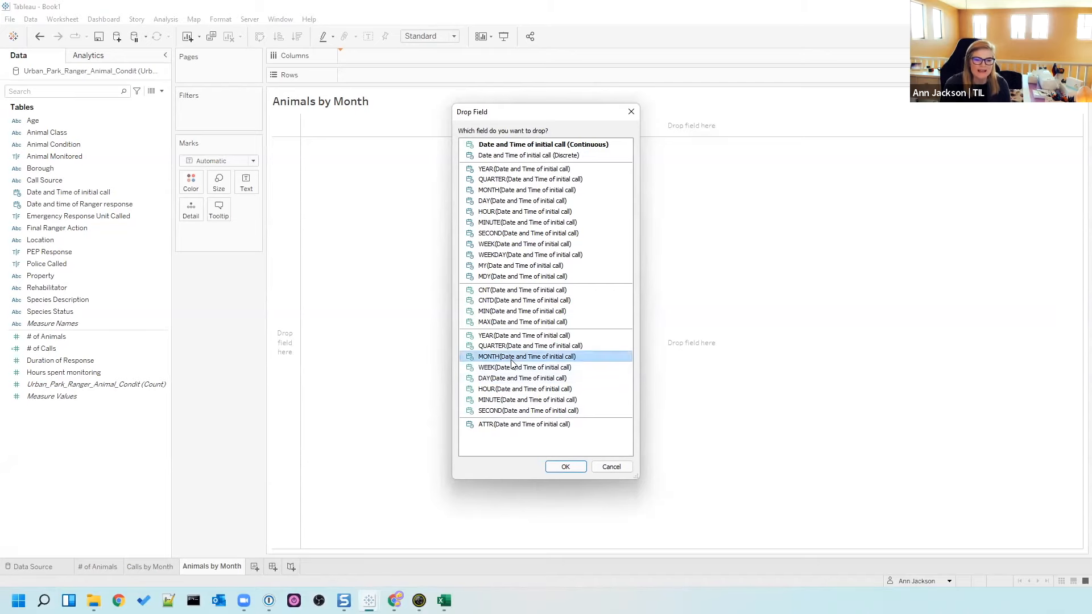
click(560, 468)
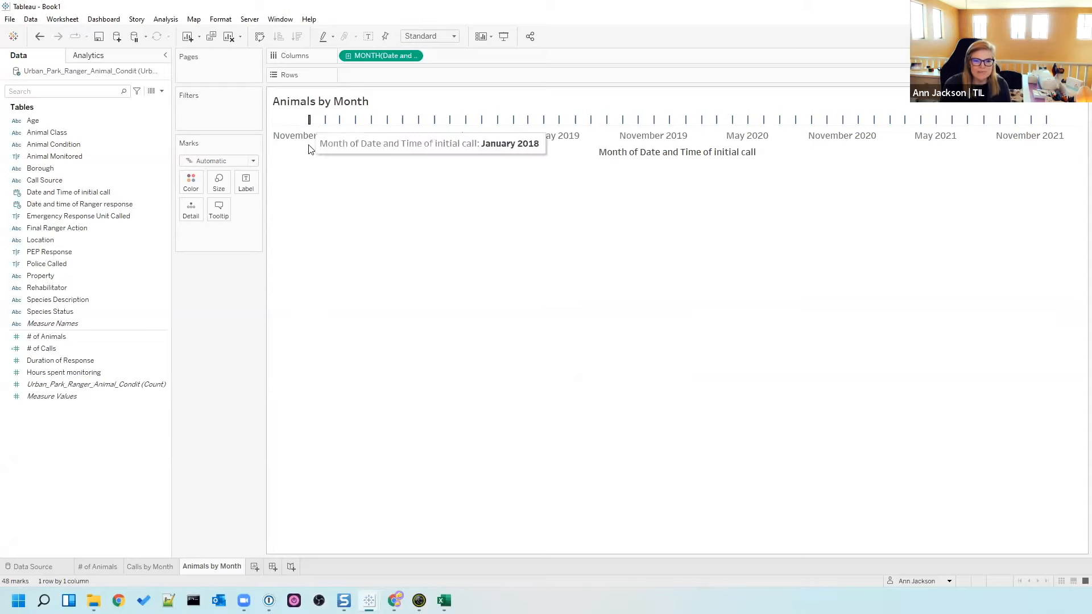
mouse_move(309, 123)
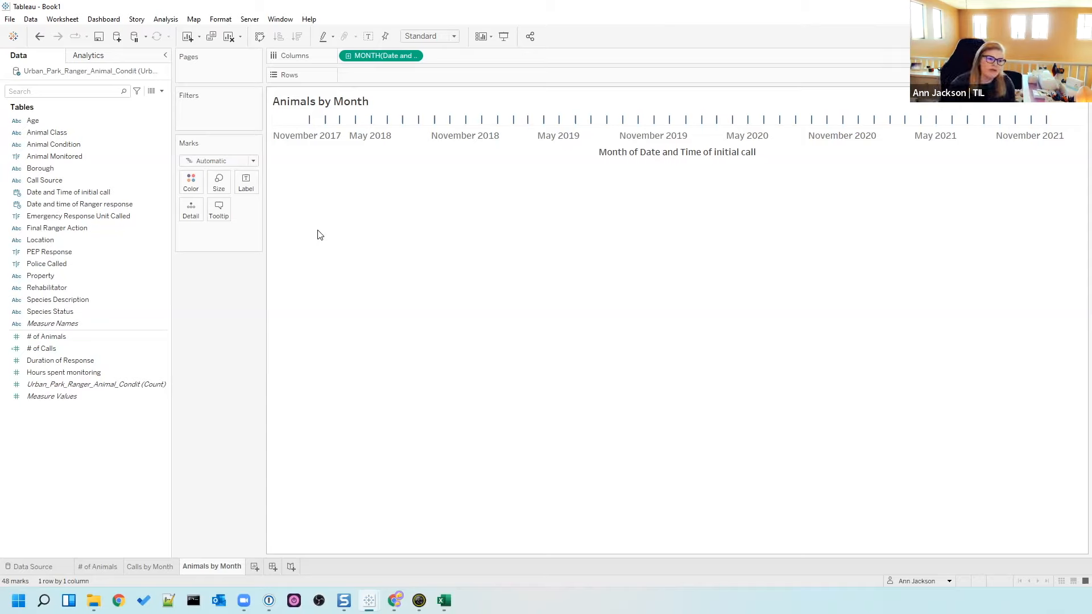
- Try plotting # of Animals on Rows, step back and forward through the changes, and undo the addition
drag(57, 338, 421, 76)
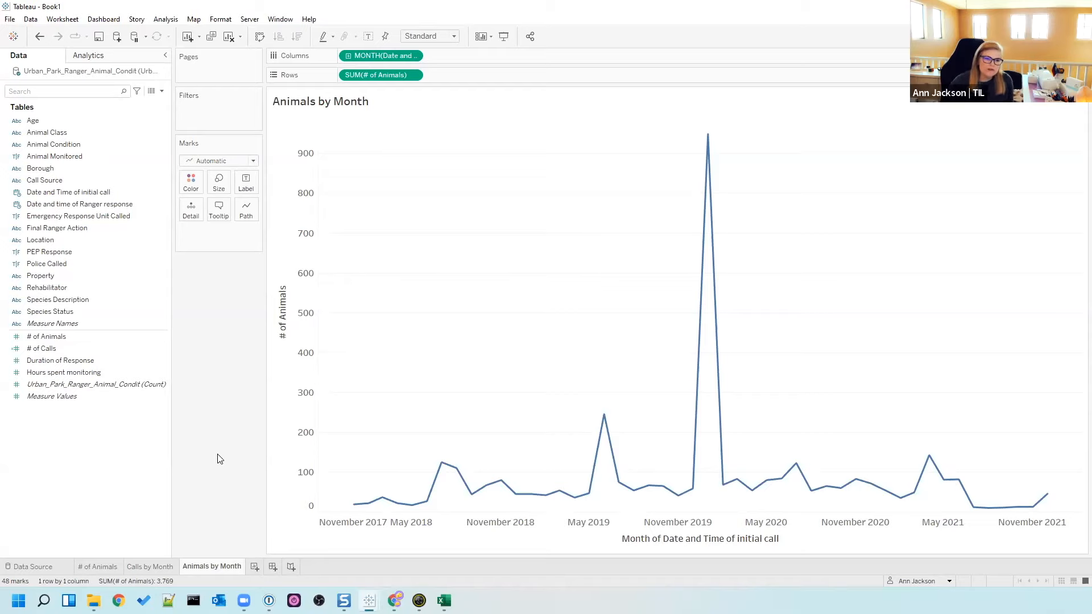
click(39, 37)
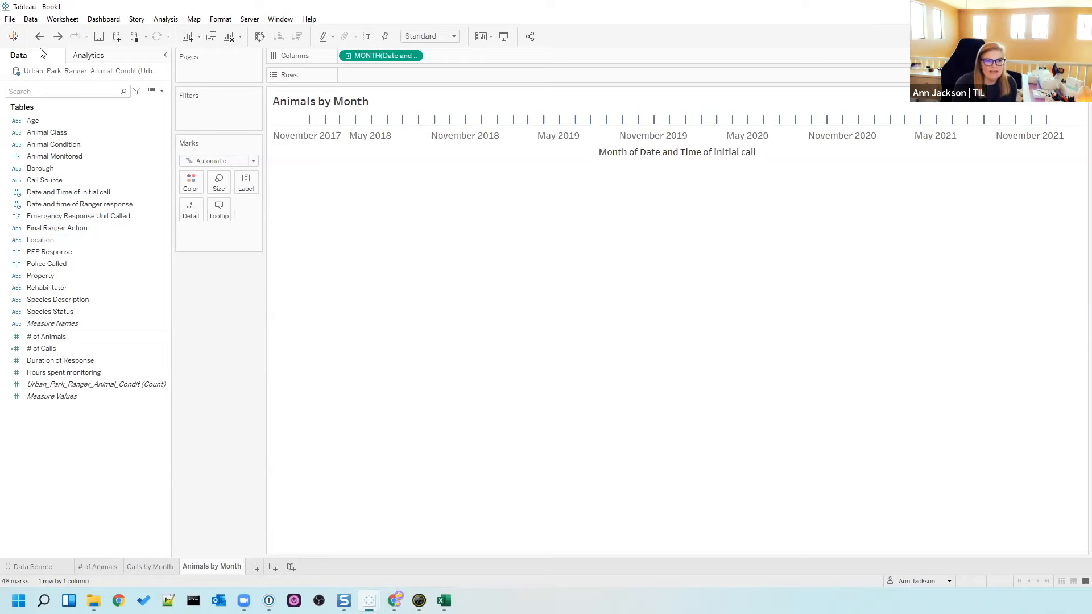
click(39, 37)
click(58, 38)
click(57, 37)
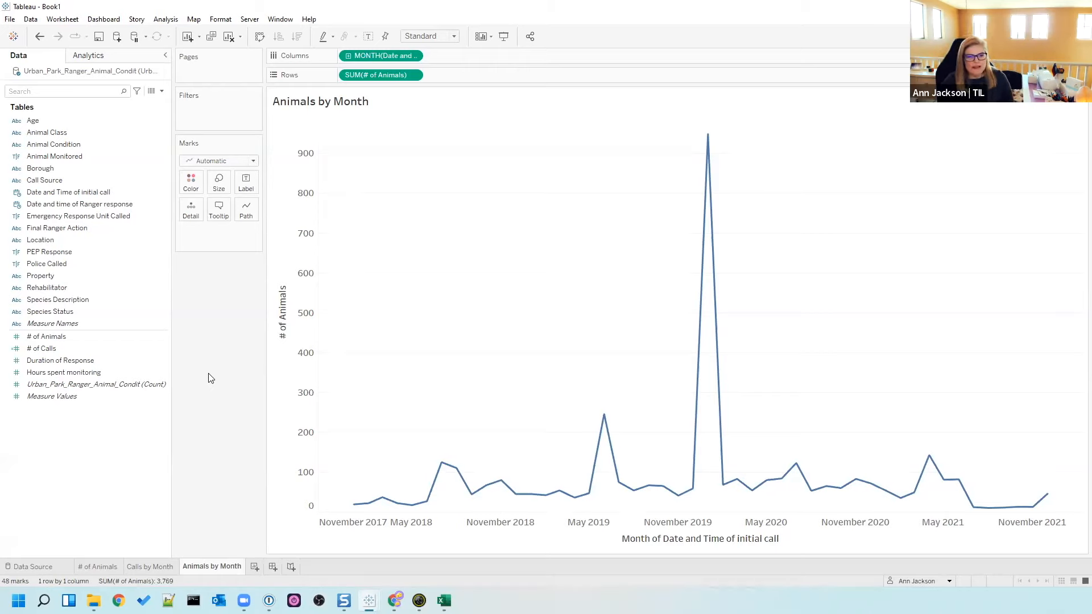
click(40, 37)
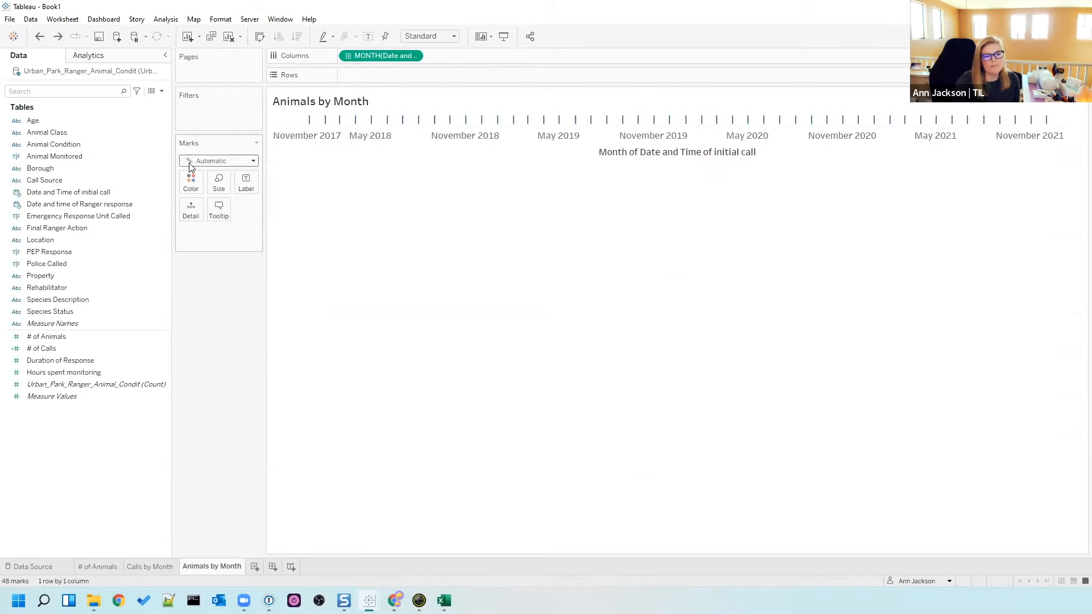
- Set the mark type to Line and plot the sum of # of Animals on Rows
click(196, 162)
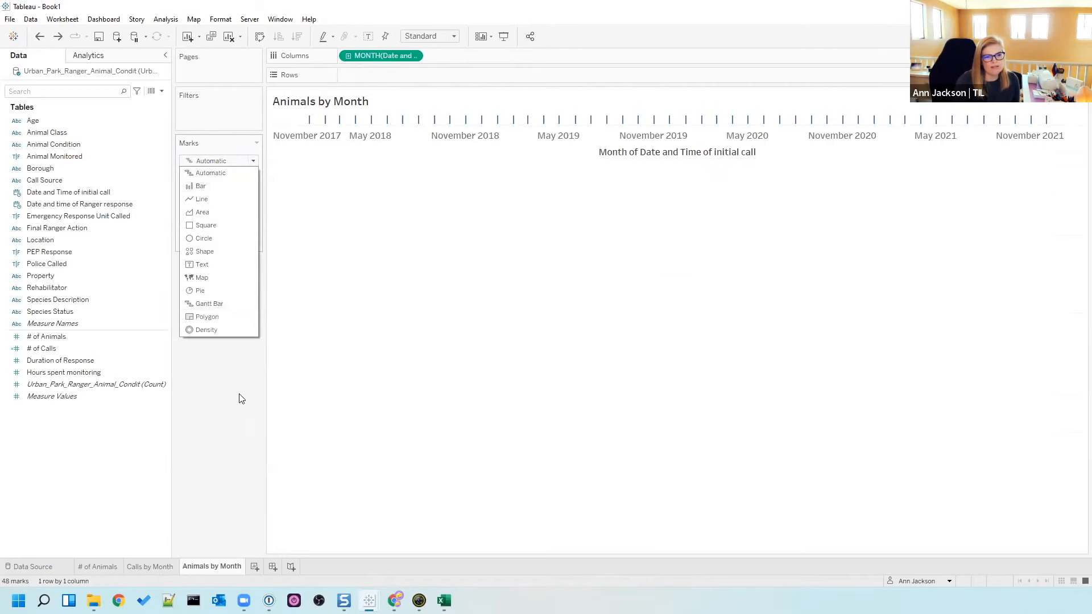
click(284, 182)
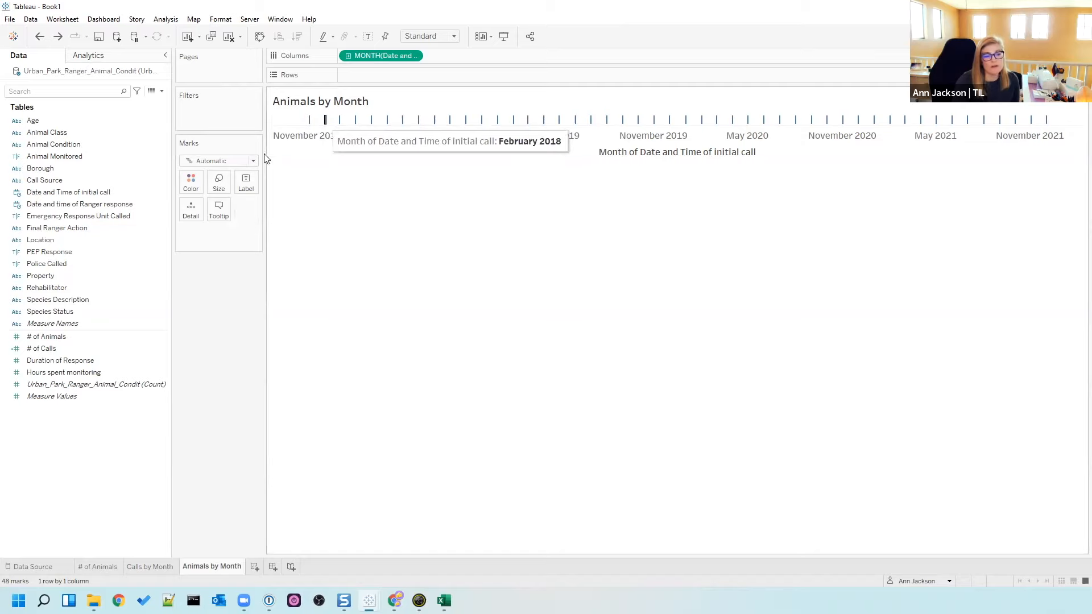
click(237, 162)
click(231, 200)
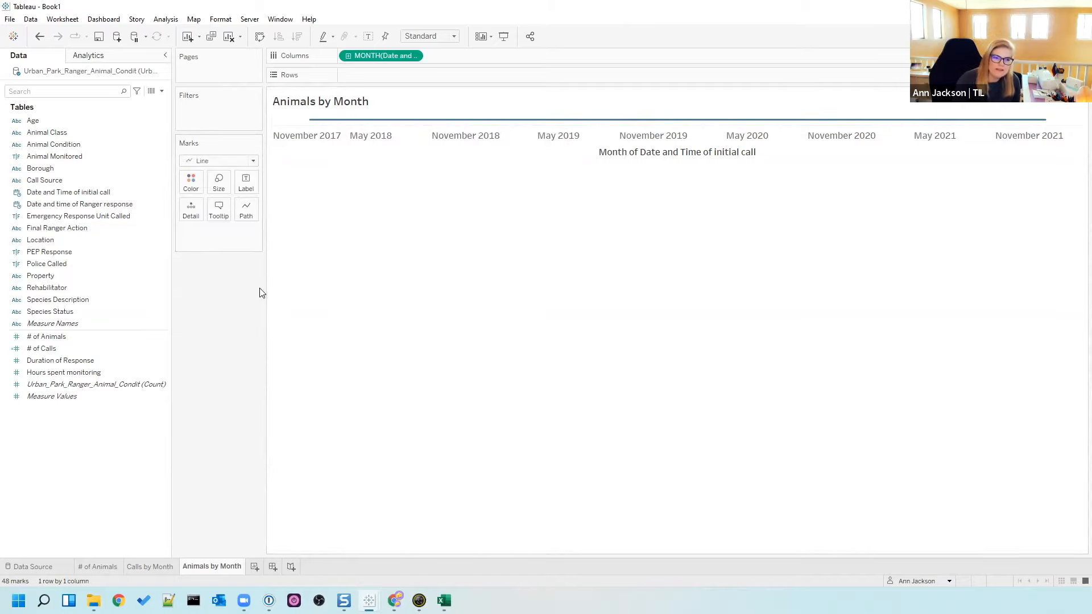
click(225, 161)
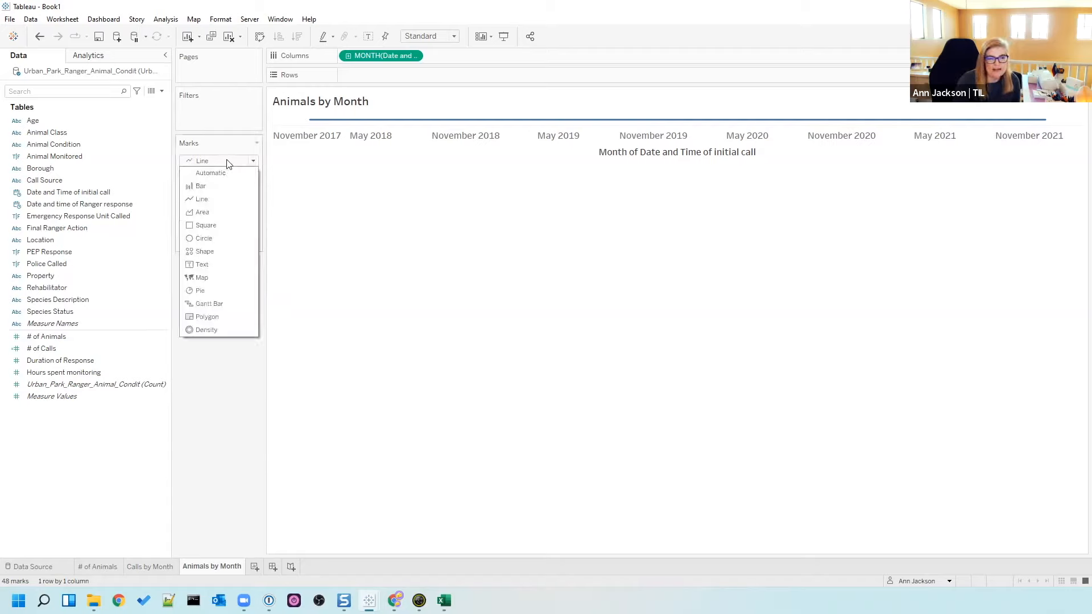
click(227, 164)
click(20, 349)
mouse_move(34, 337)
mouse_down()
mouse_move(45, 340)
mouse_move(384, 72)
mouse_up()
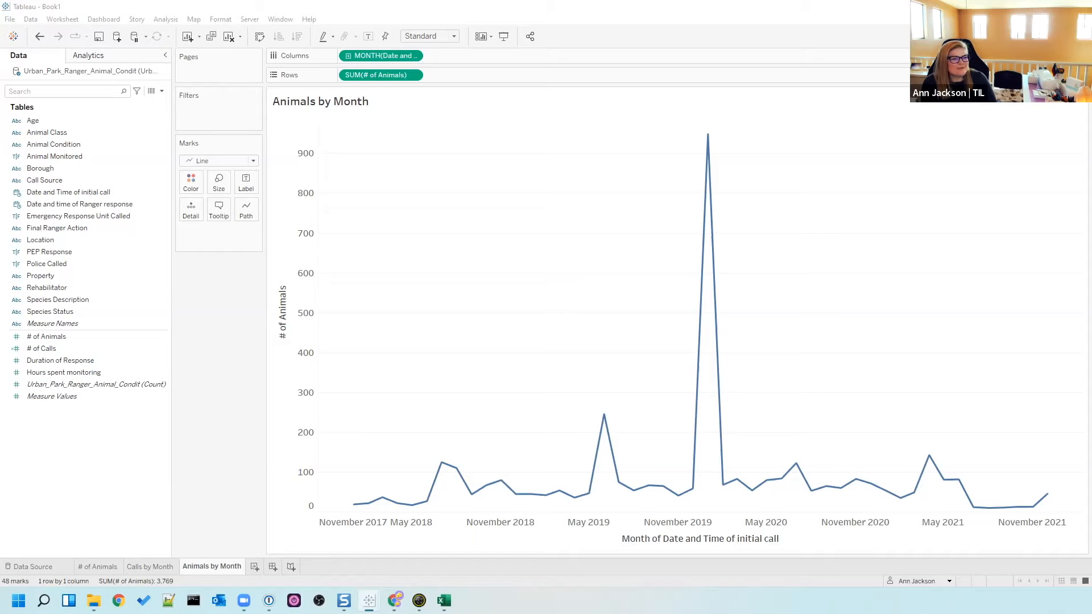
- Open the full underlying data of the January 2020 peak and enlarge the data window to show more rows and columns
mouse_move(708, 136)
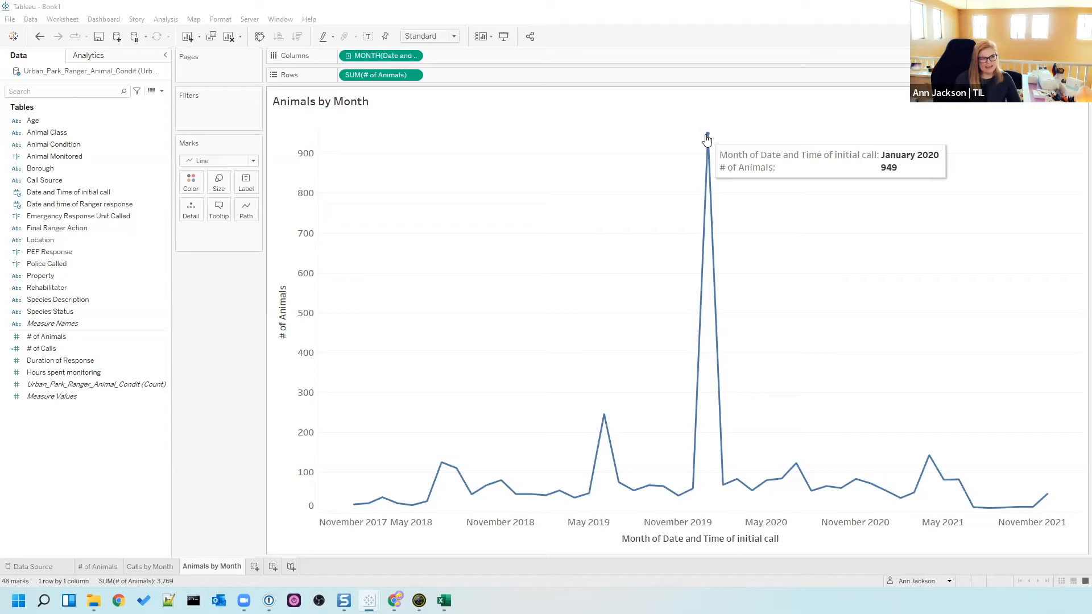
click(707, 136)
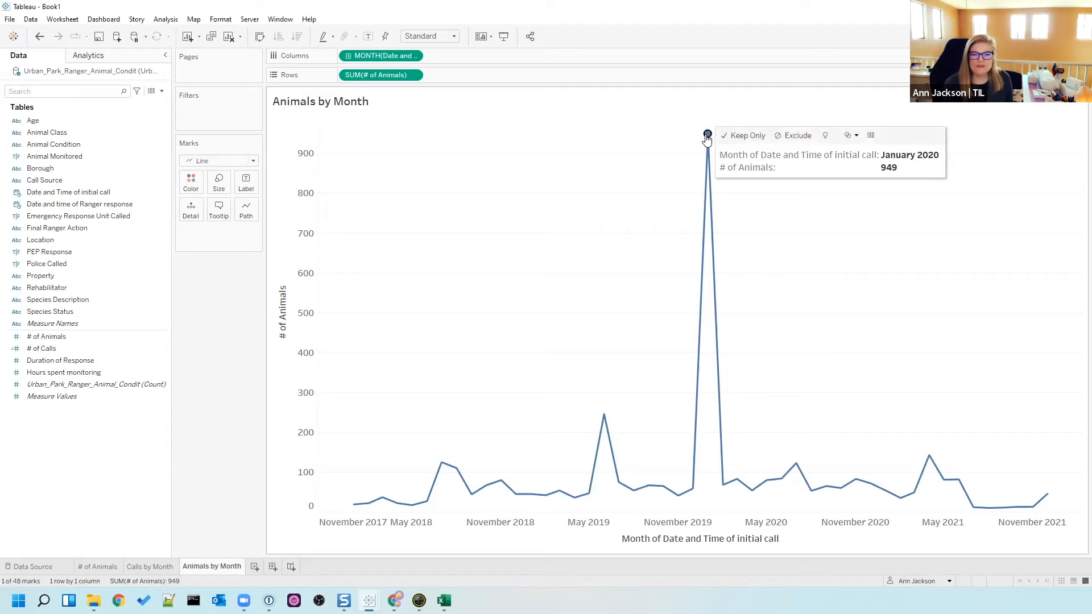
click(872, 137)
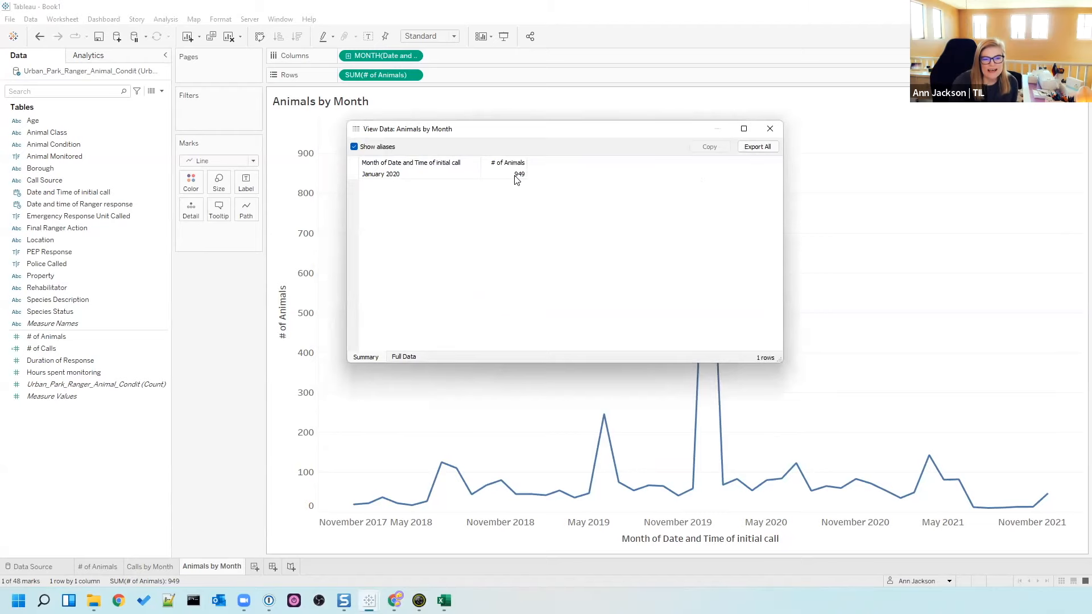
click(403, 356)
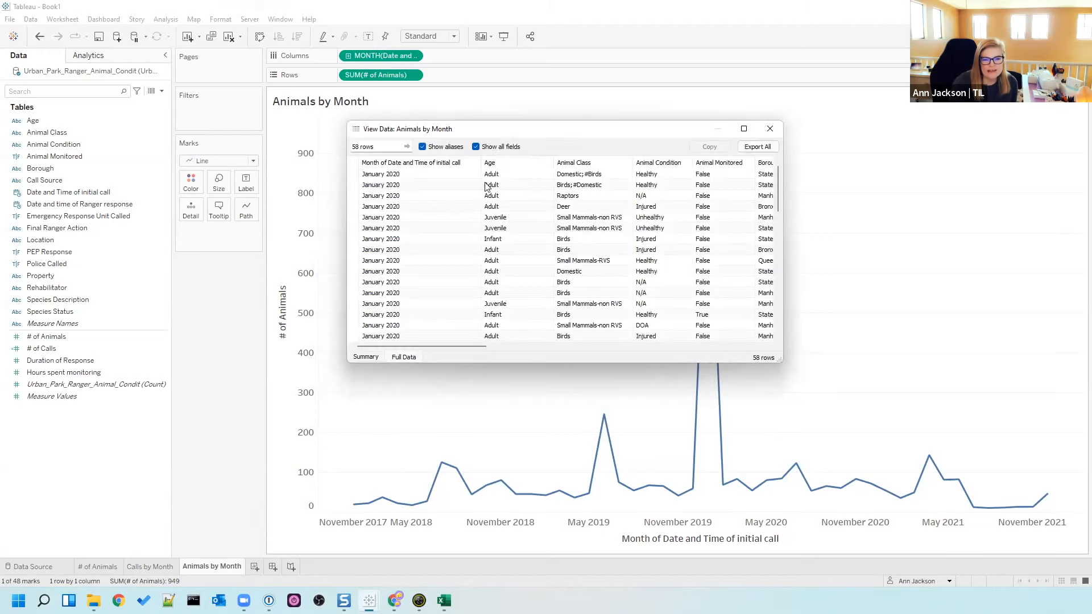
drag(494, 127, 452, 106)
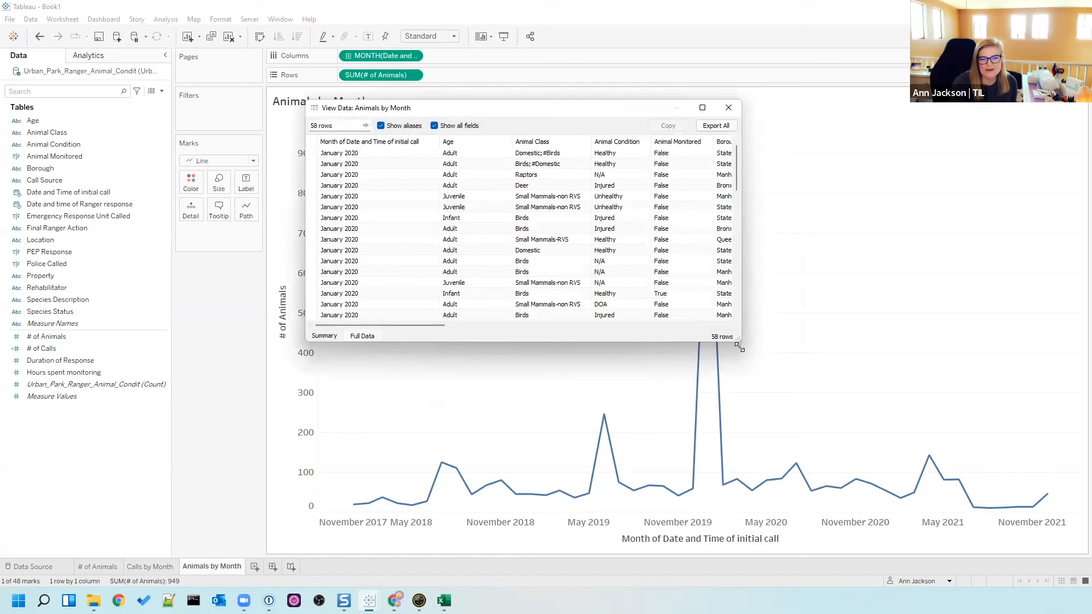
drag(739, 345, 1072, 537)
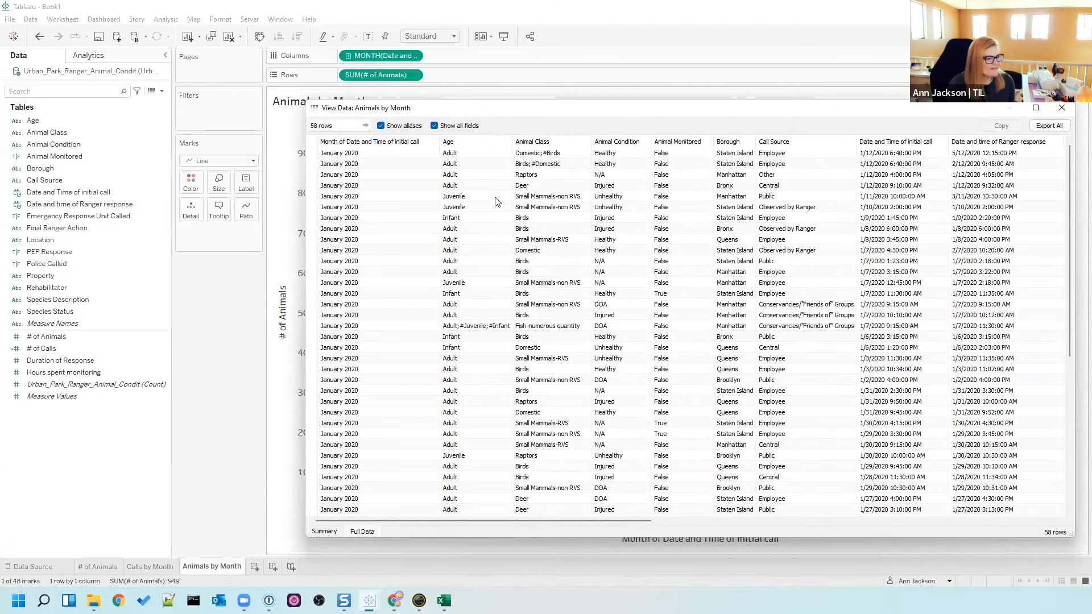
- Sort the January 2020 records by # of Animals in descending order
drag(489, 520, 859, 518)
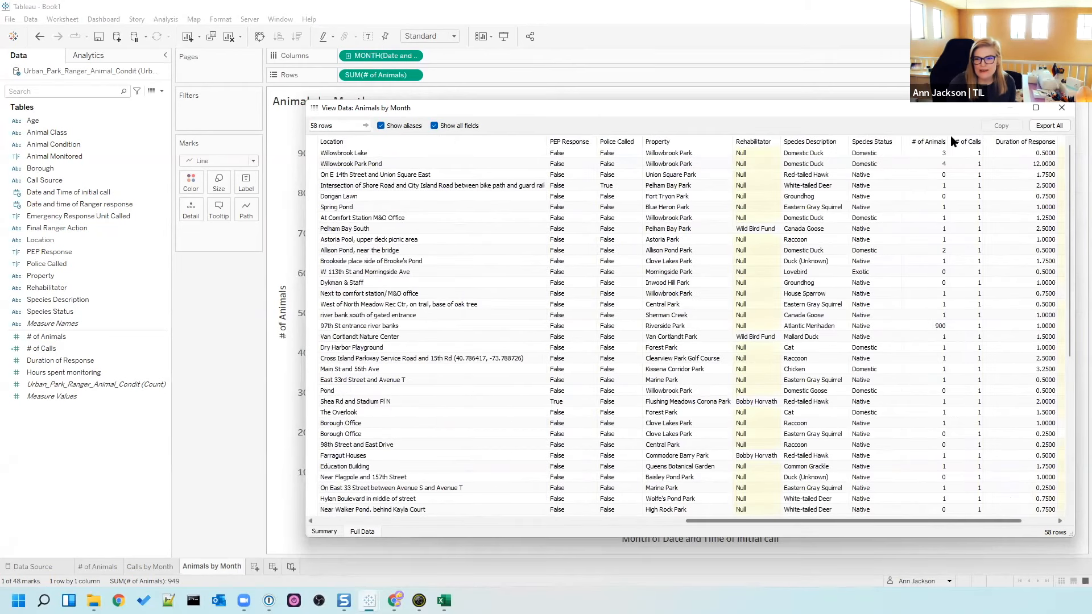
click(929, 143)
click(928, 144)
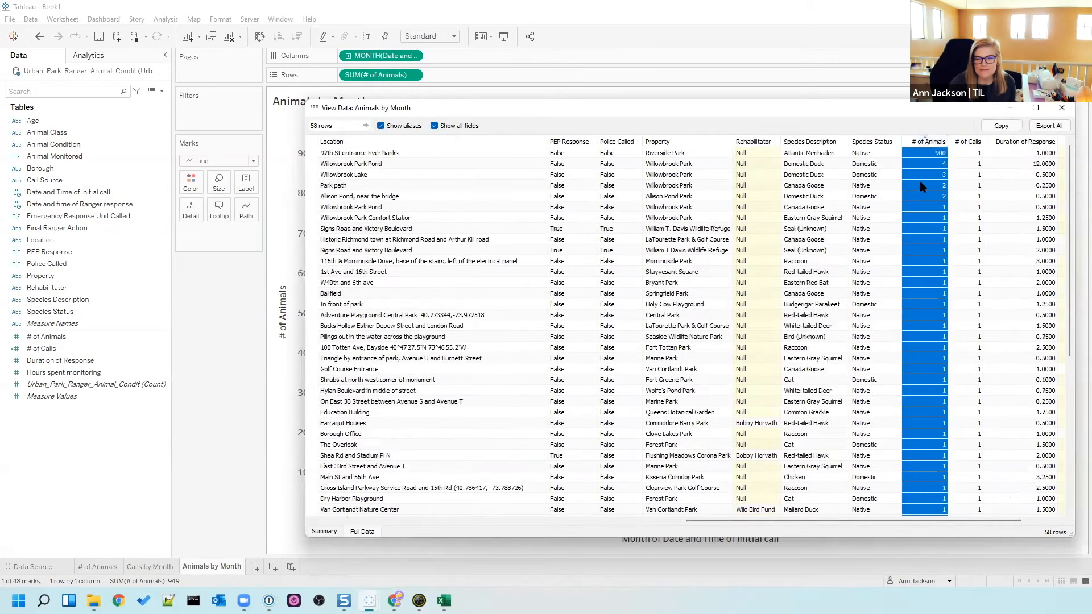
- Examine every field of the January 2020 record with the highest # of Animals, and close the data window
click(905, 154)
key(Left)
key(Left)
key(Left)
key(Left)
key(Left)
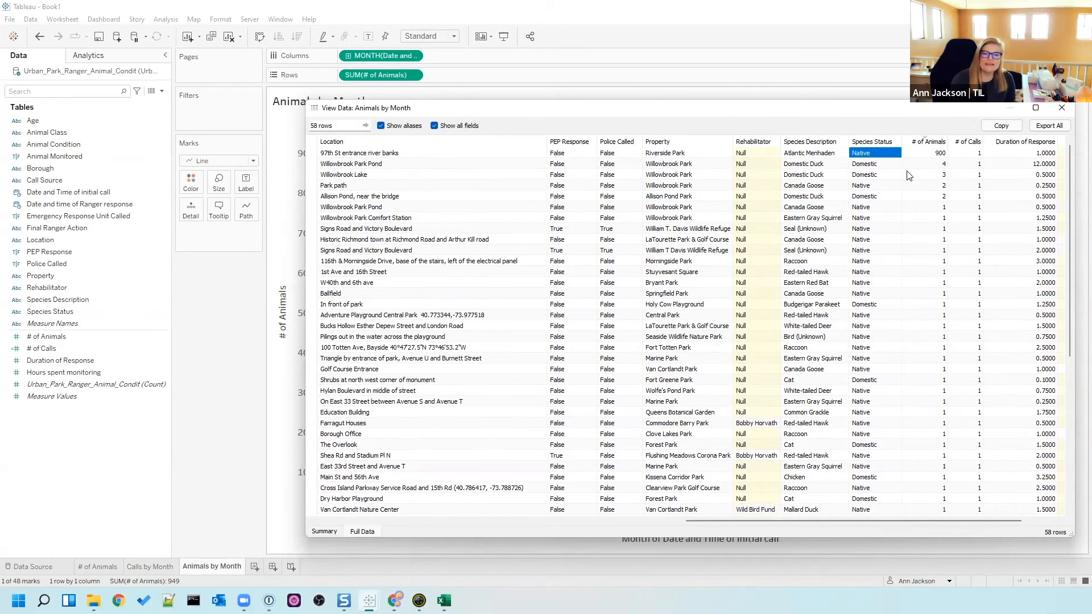
key(Right)
key(Left)
key(Left)
key(Left)
key(Left)
key(Left)
key(Left)
key(Left)
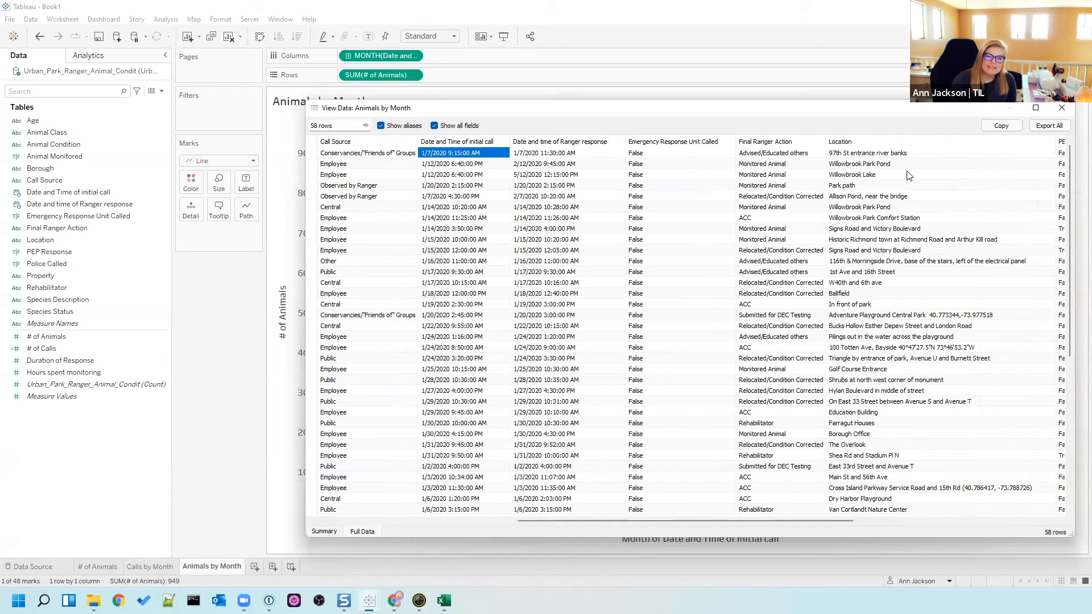
key(Left)
key(Right)
key(Right)
key(Right)
key(Left)
key(Left)
key(Left)
key(Left)
key(Left)
key(Left)
key(Left)
key(Left)
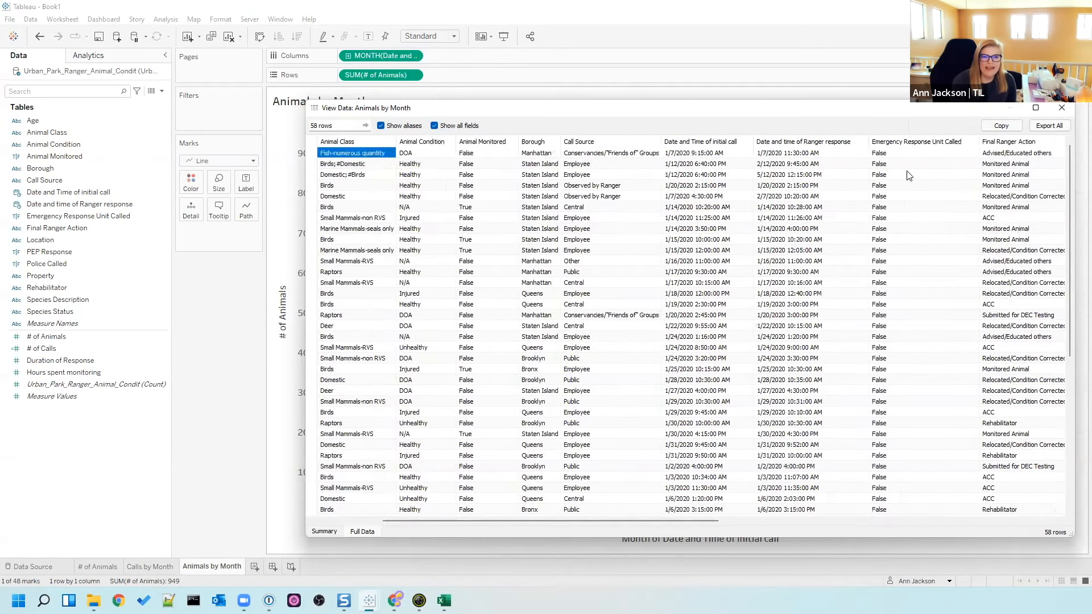
key(Right)
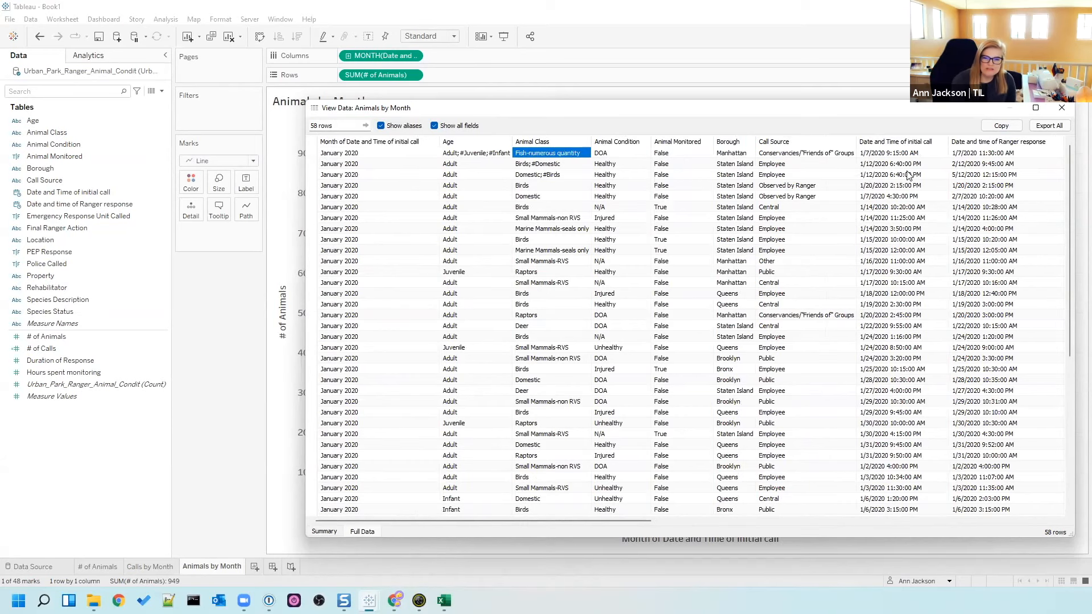
key(Right)
key(Right)
key(Right)
key(Right)
key(Right)
key(Right)
key(Right)
key(Right)
key(Right)
key(Right)
key(Right)
key(Right)
key(Right)
key(Right)
key(Right)
key(Right)
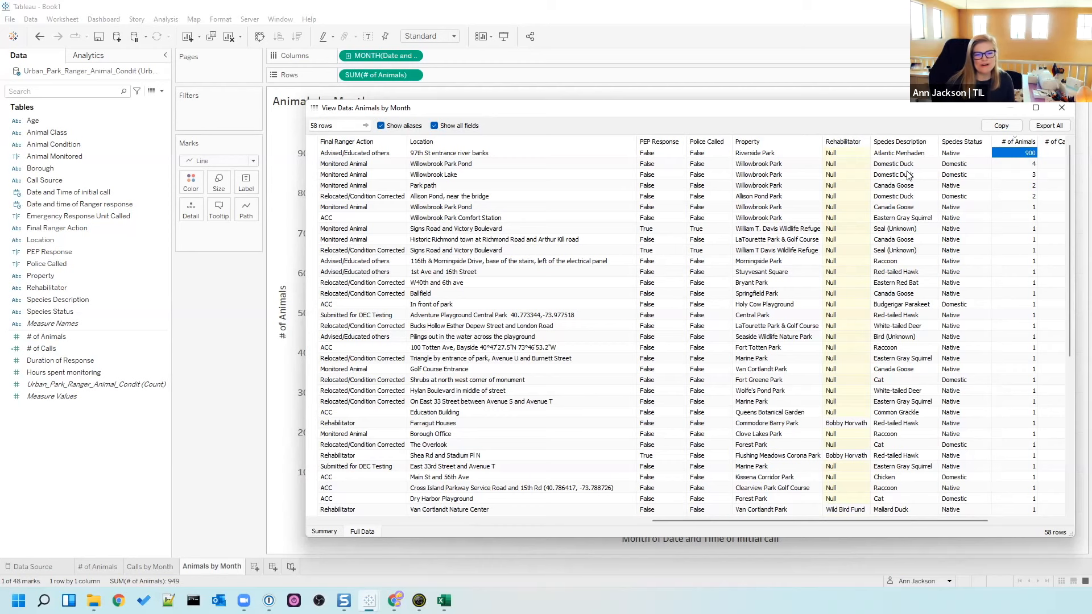
click(1063, 109)
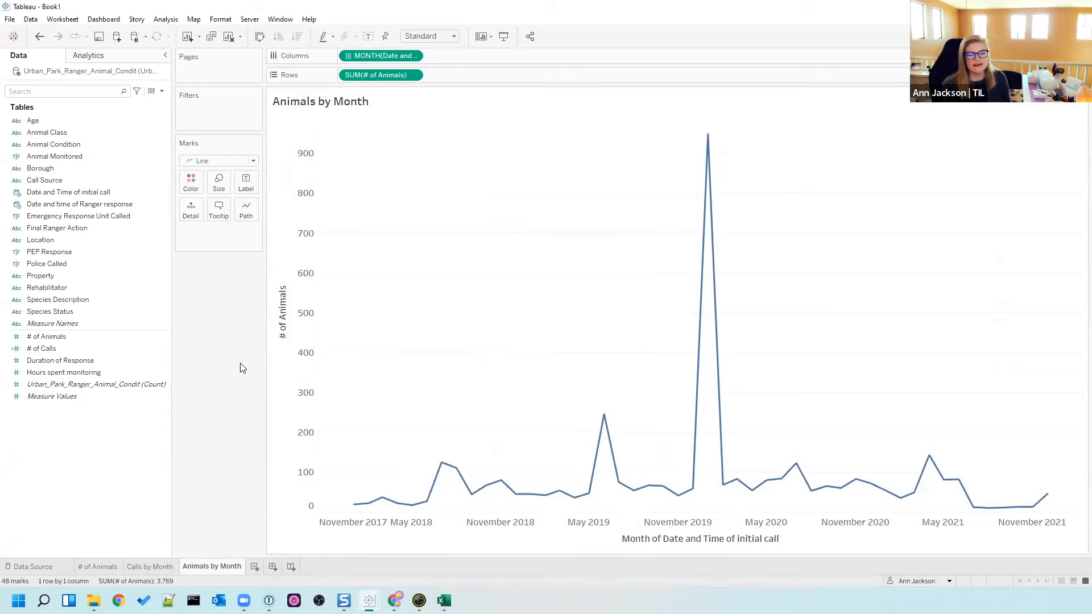
mouse_move(708, 139)
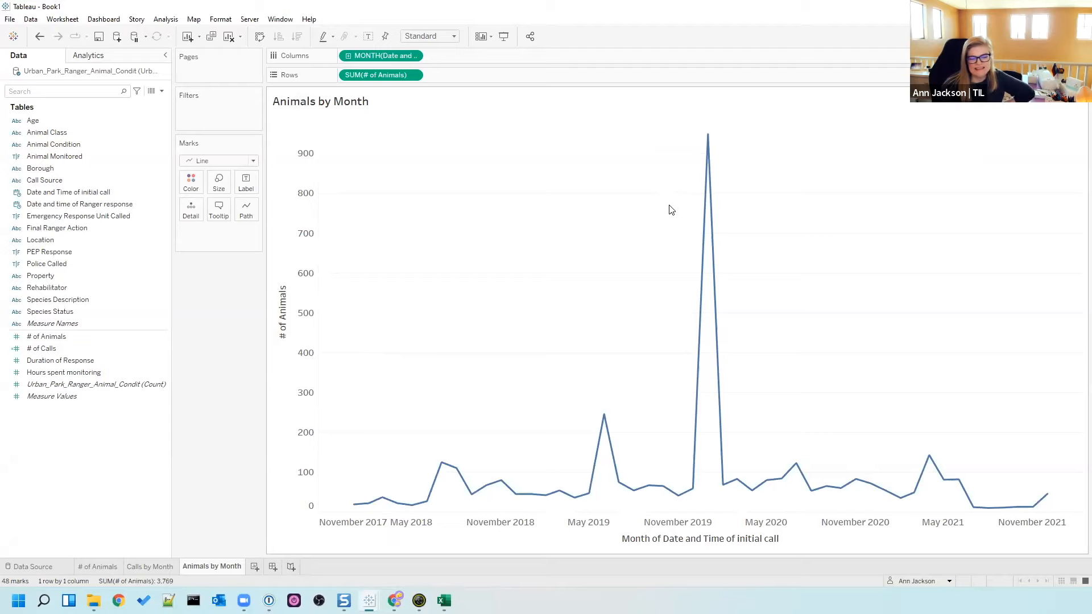
- Add a new worksheet and name it "What type of Animals?"
click(254, 568)
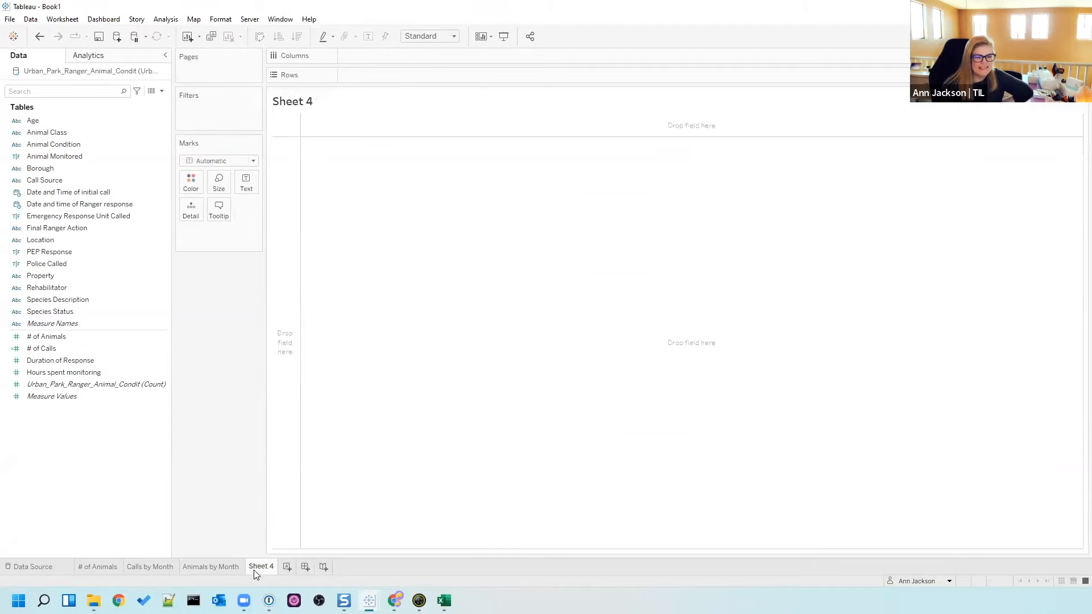
right_click(254, 570)
click(317, 430)
text(What type of Animals?)
key(Return)
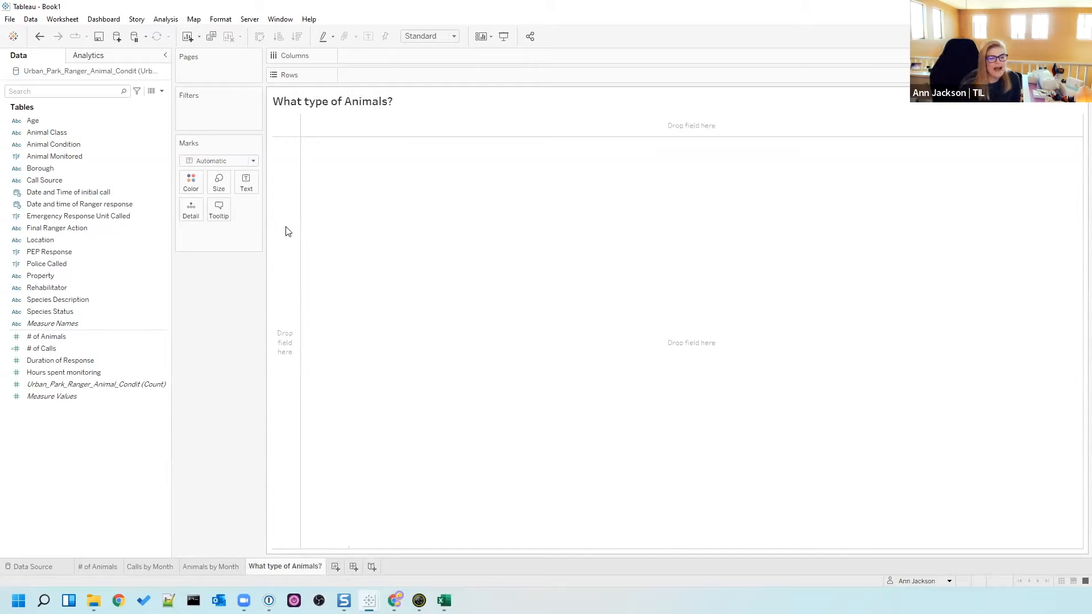
- List Animal Class on Rows, fitted to Entire View with the class label column widened
drag(52, 132, 288, 167)
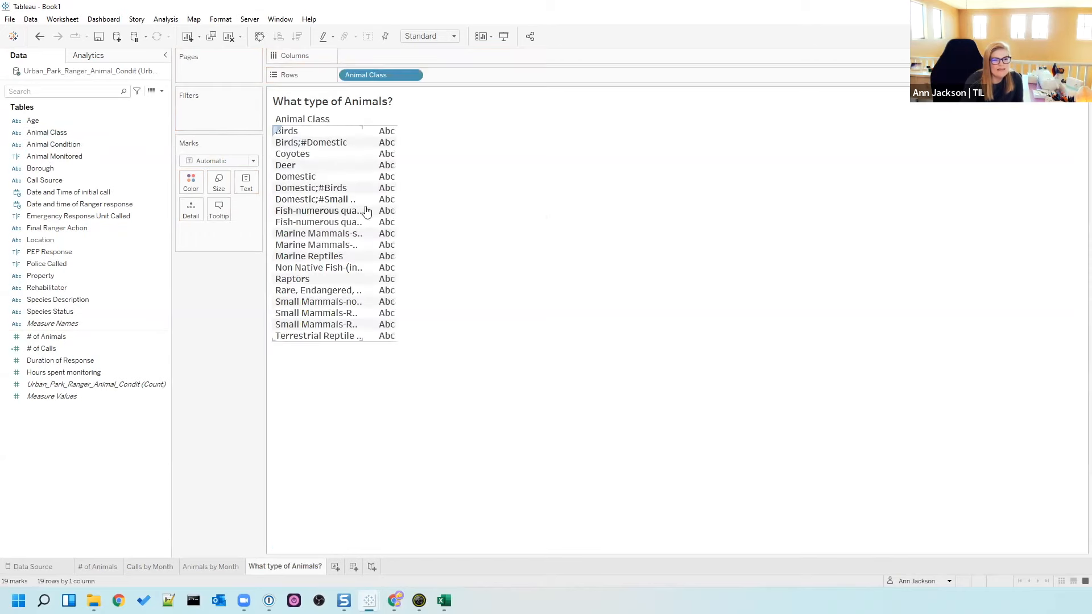
click(416, 38)
click(423, 76)
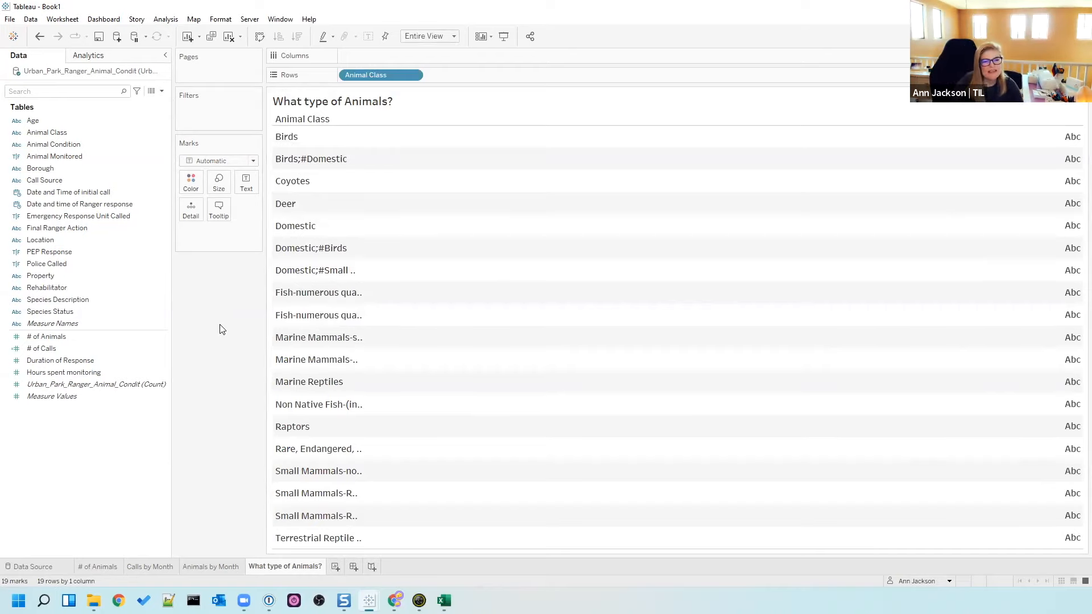
drag(364, 306, 419, 306)
- Open the description of the Species Description field, look through its domain members, and close it
right_click(79, 300)
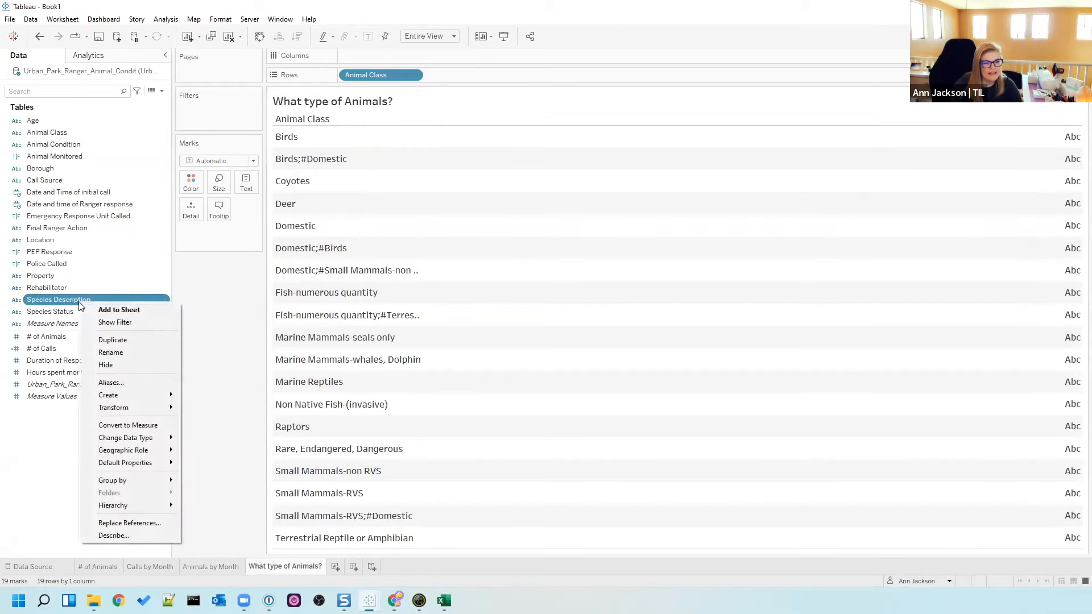
click(126, 535)
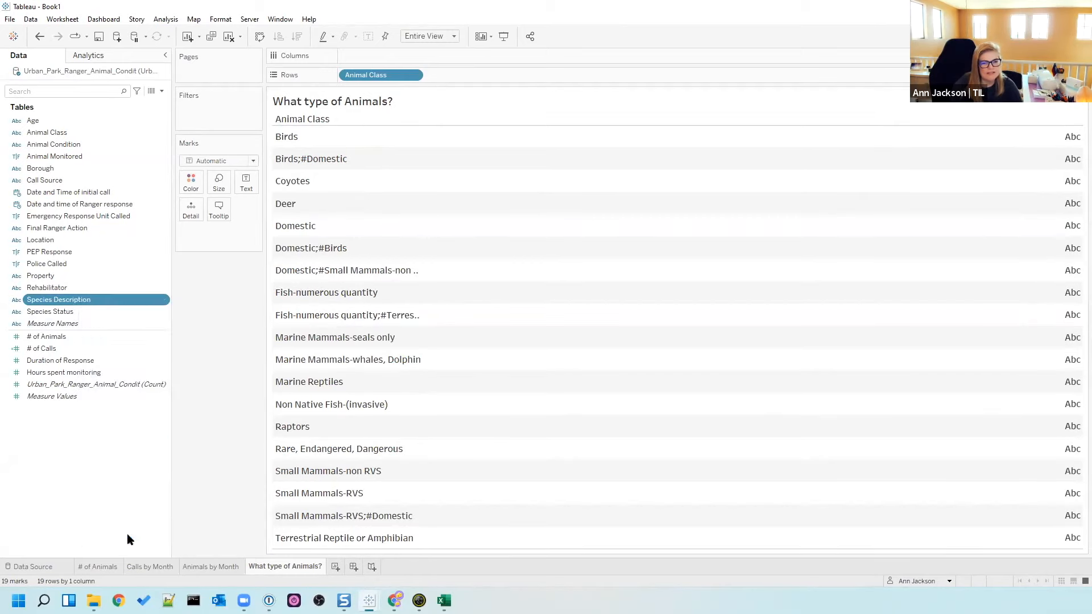
drag(694, 290, 696, 326)
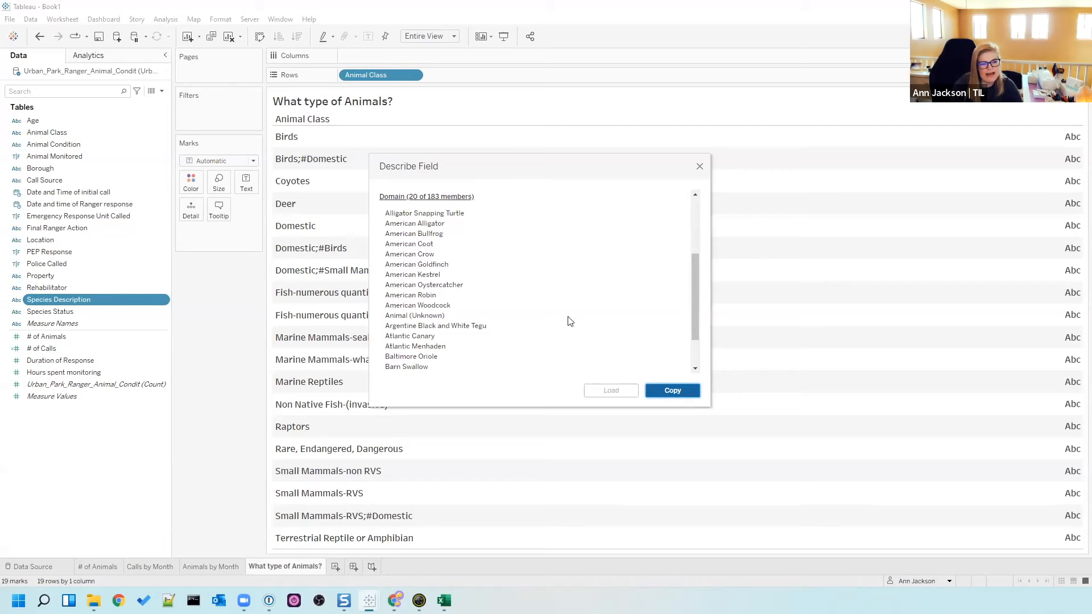
click(700, 167)
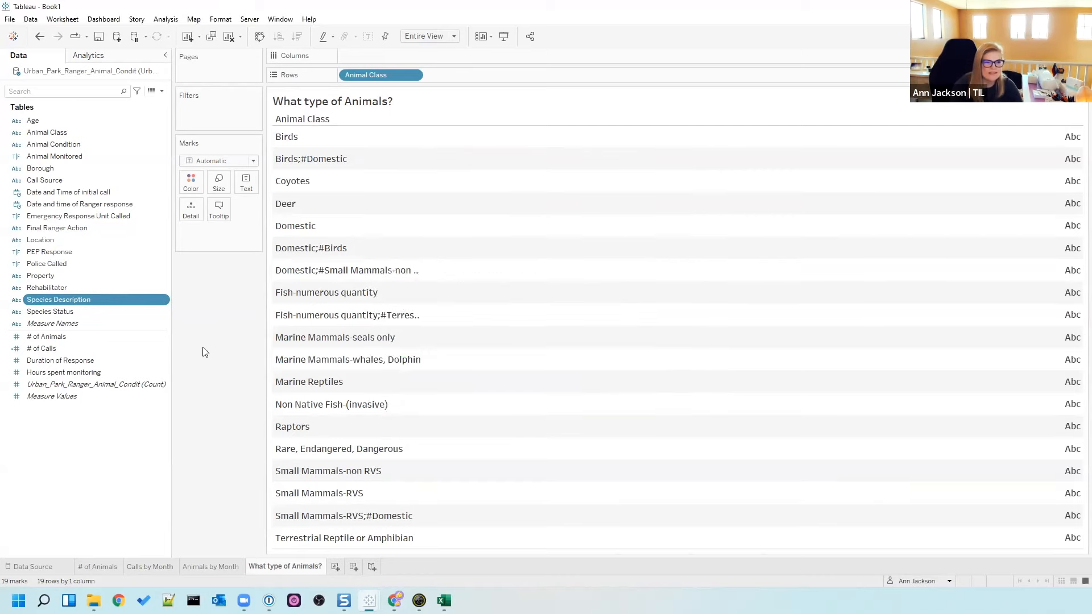
- Plot the sum of # of Animals on Columns, undo a trial sort, and widen the Animal Class label column further
drag(77, 339, 401, 56)
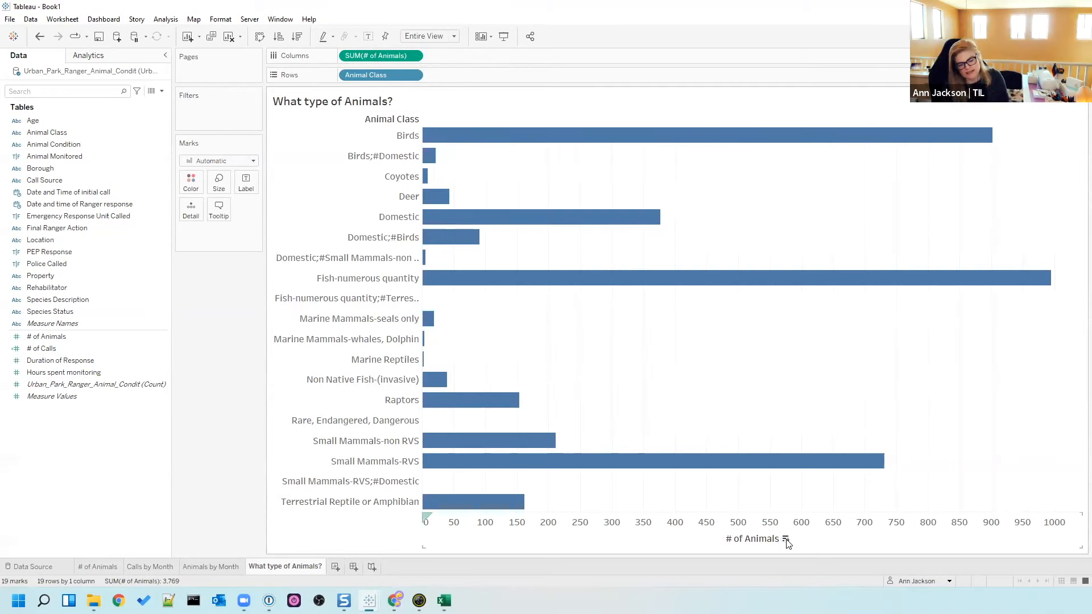
click(785, 539)
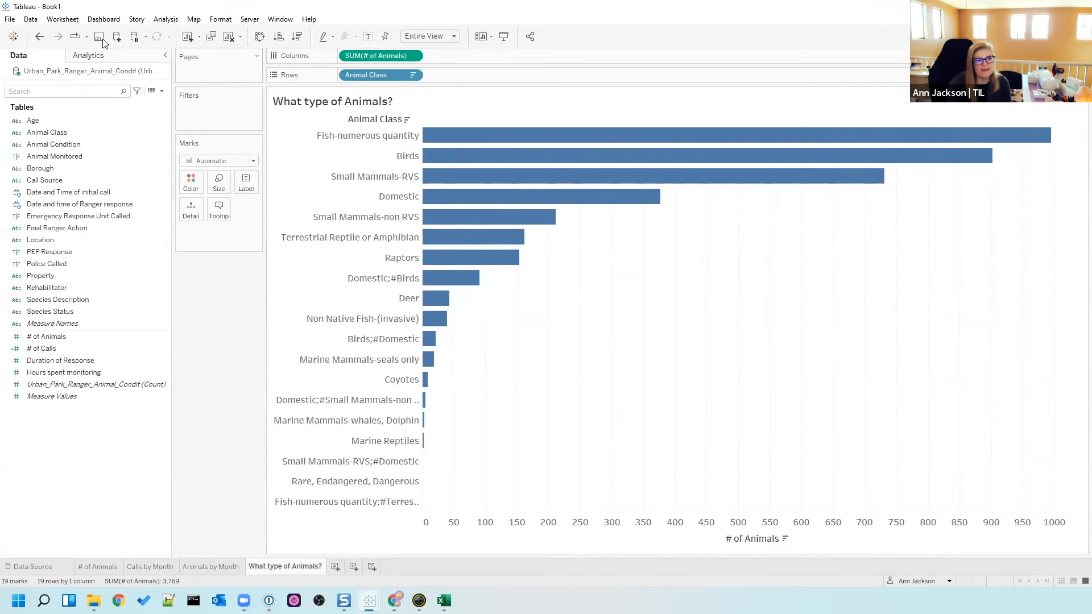
click(40, 37)
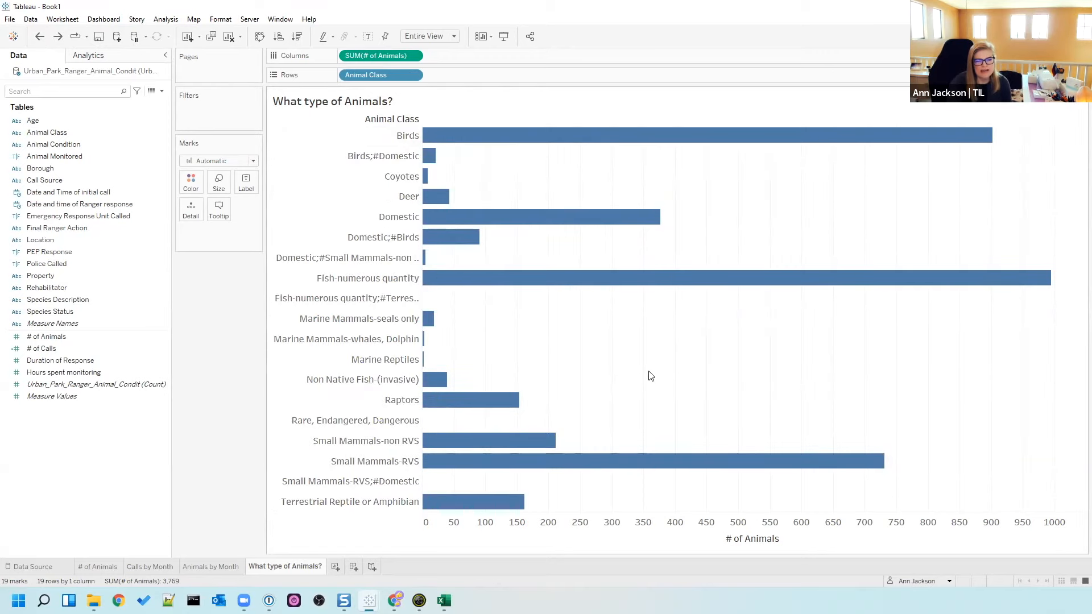
drag(421, 298, 473, 297)
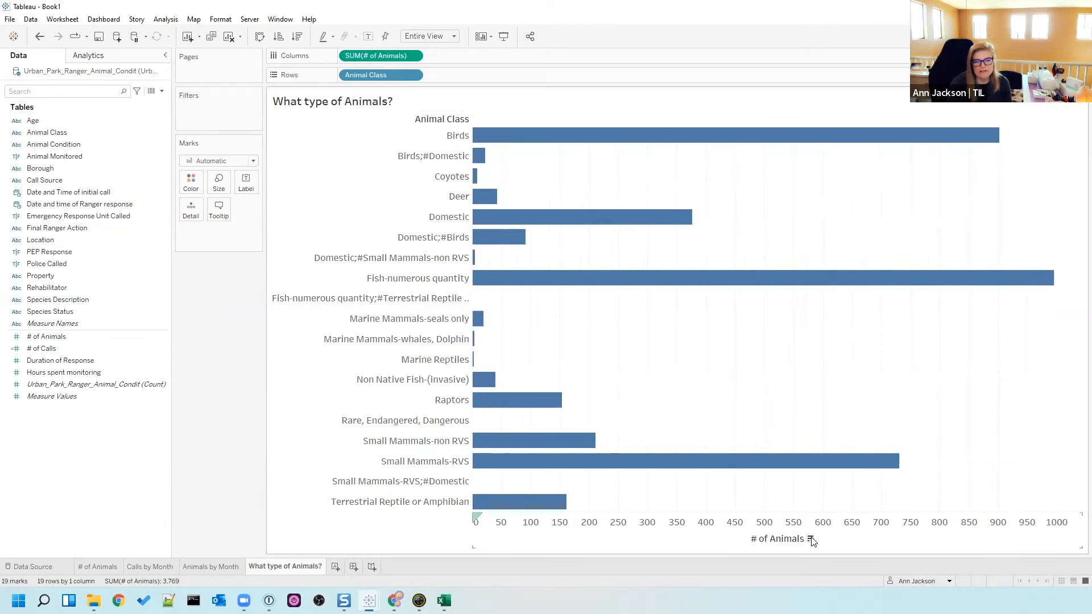
- Sort the animal classes by # of Animals in descending order and show mark labels on the bars
click(811, 539)
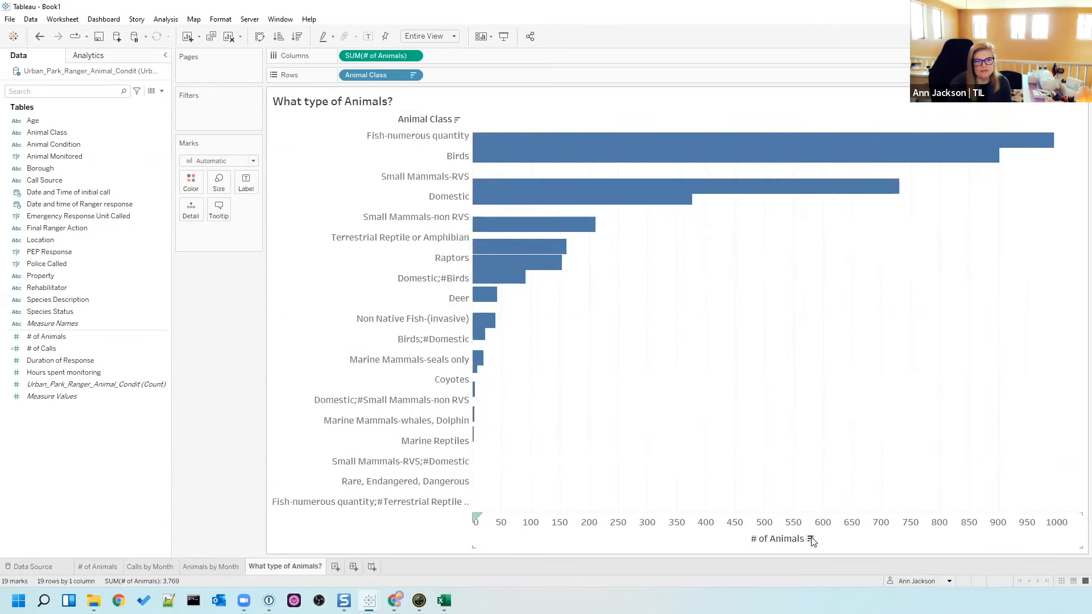
click(246, 185)
click(271, 209)
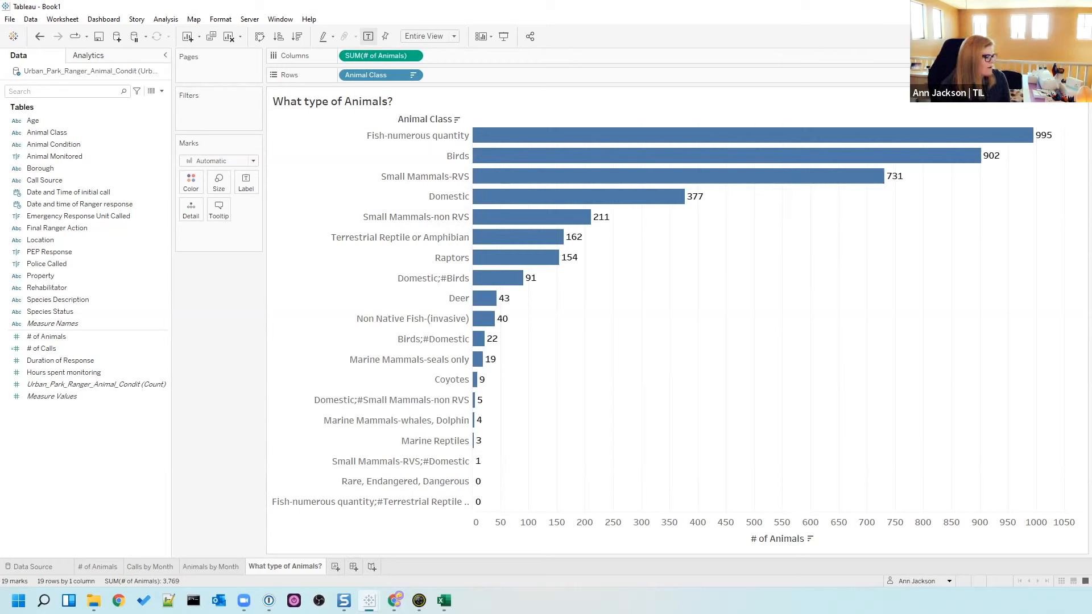
- Switch to the browser, read through the rabies vector species on the RVS page, and return to Tableau
key(alt+Tab)
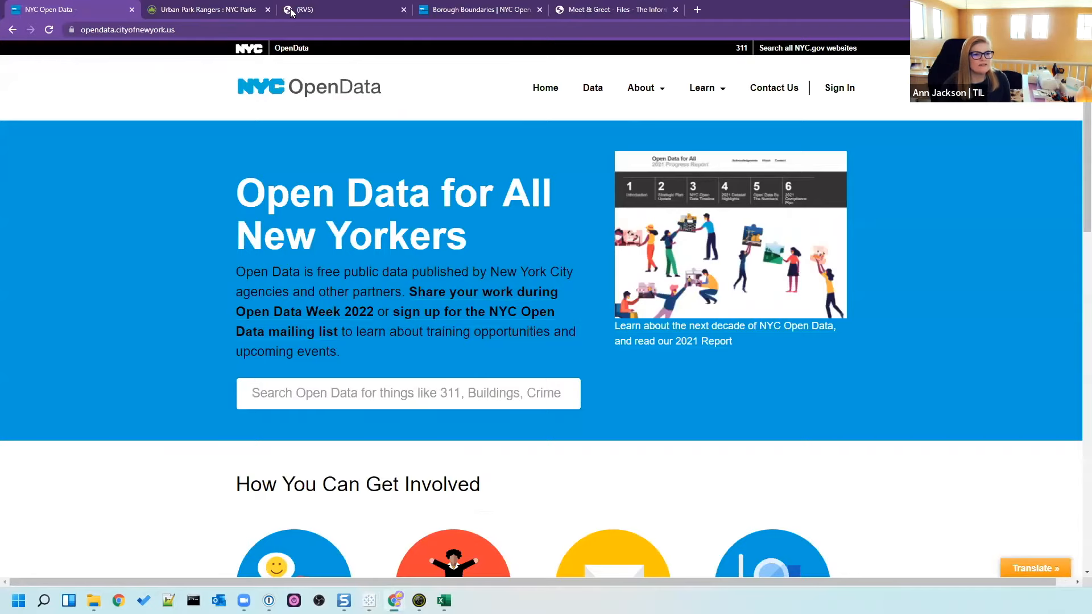
click(322, 11)
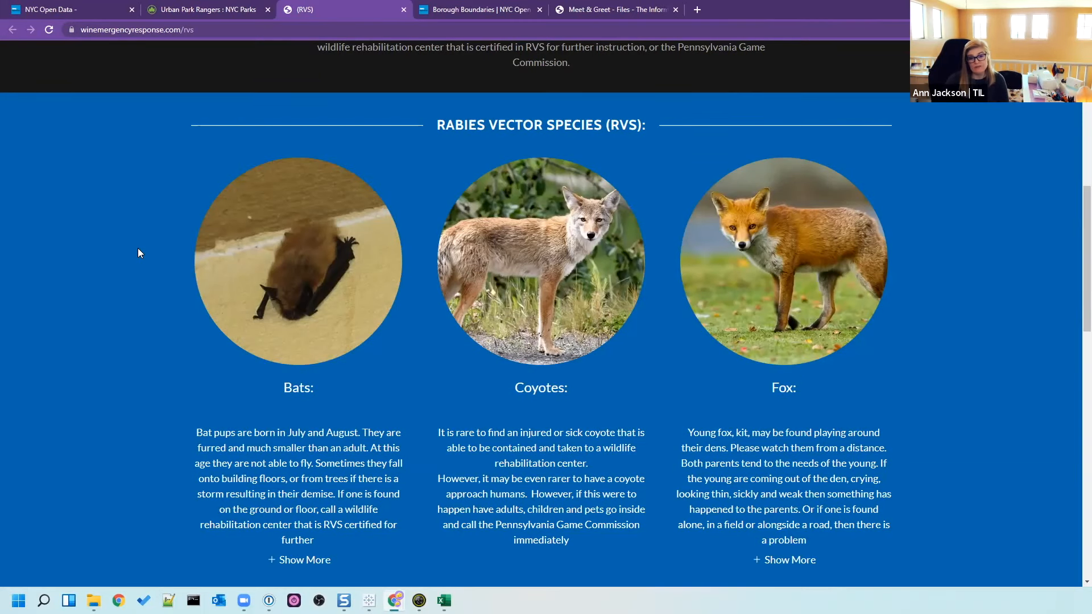
scroll(142, 245, down, 3)
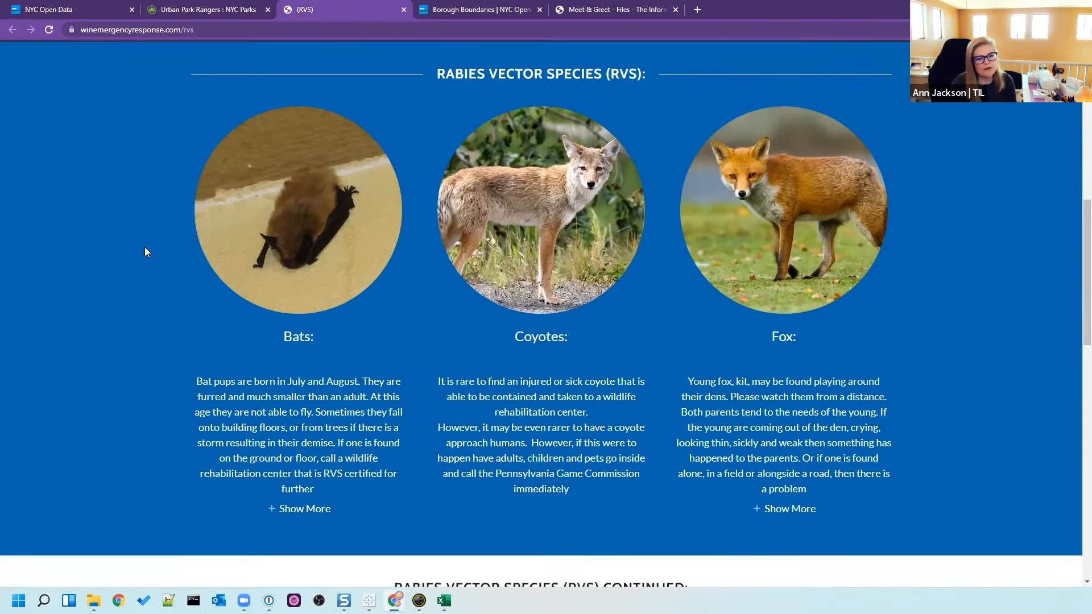
scroll(143, 253, down, 6)
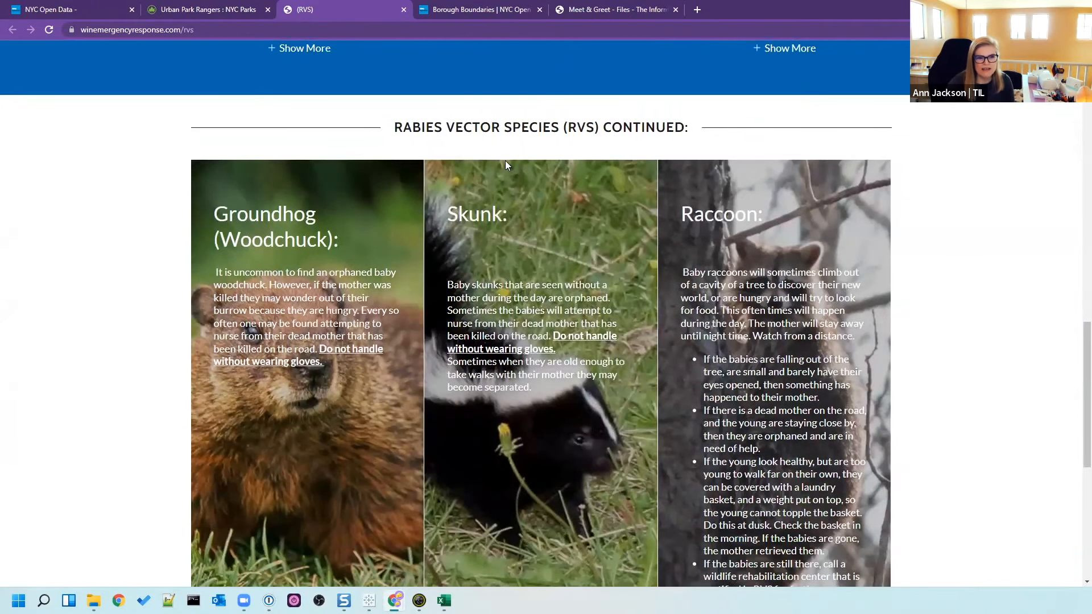
key(alt+Tab)
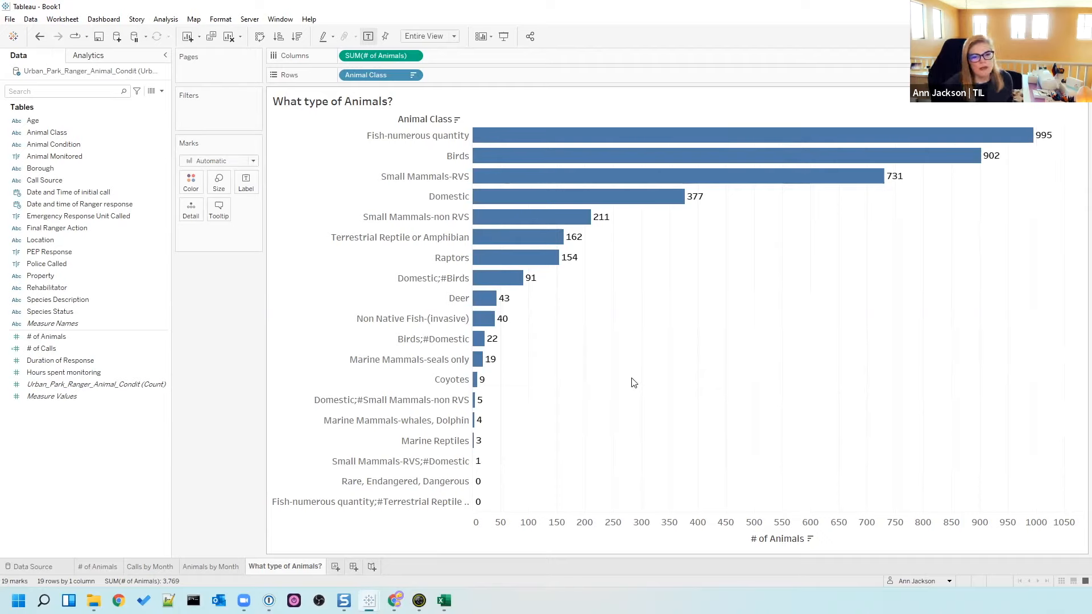
- Group the Birds, Raptors and Birds;#Domestic members of Animal Class into one category
click(429, 162)
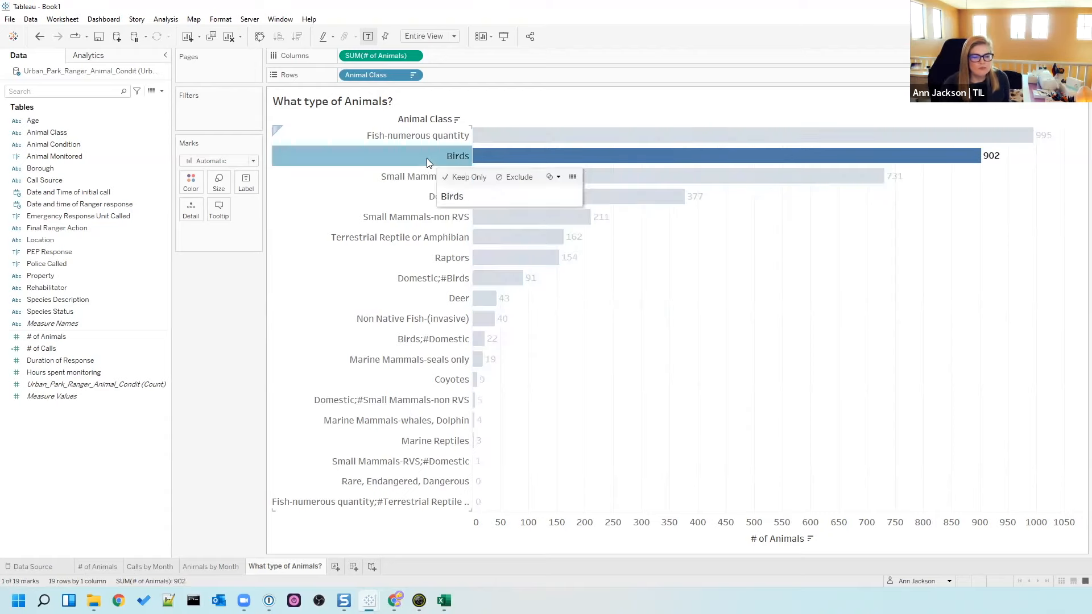
ctrl+click(417, 259)
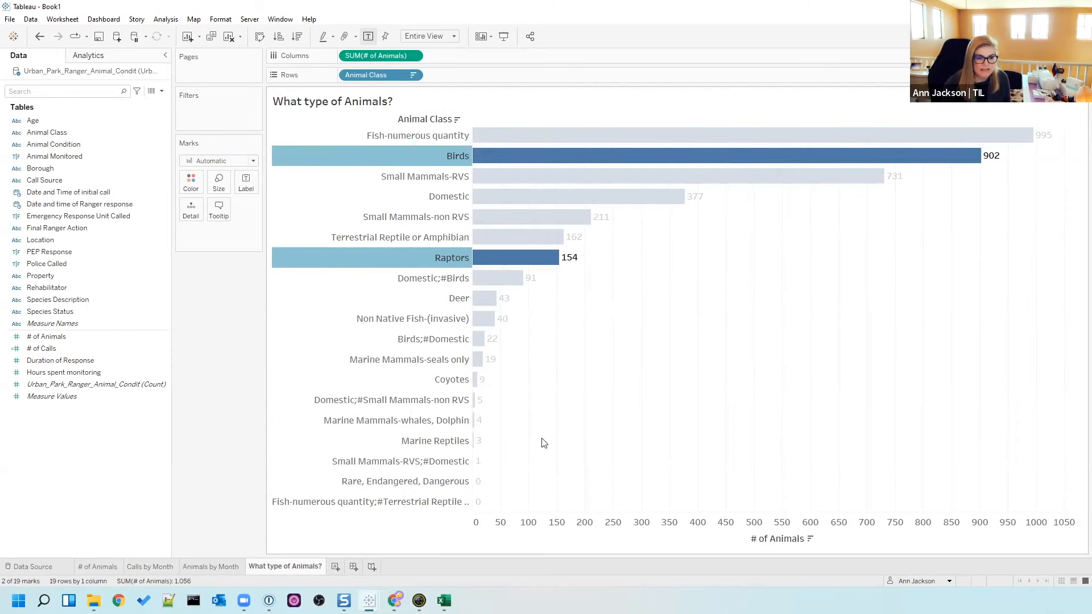
ctrl+click(444, 344)
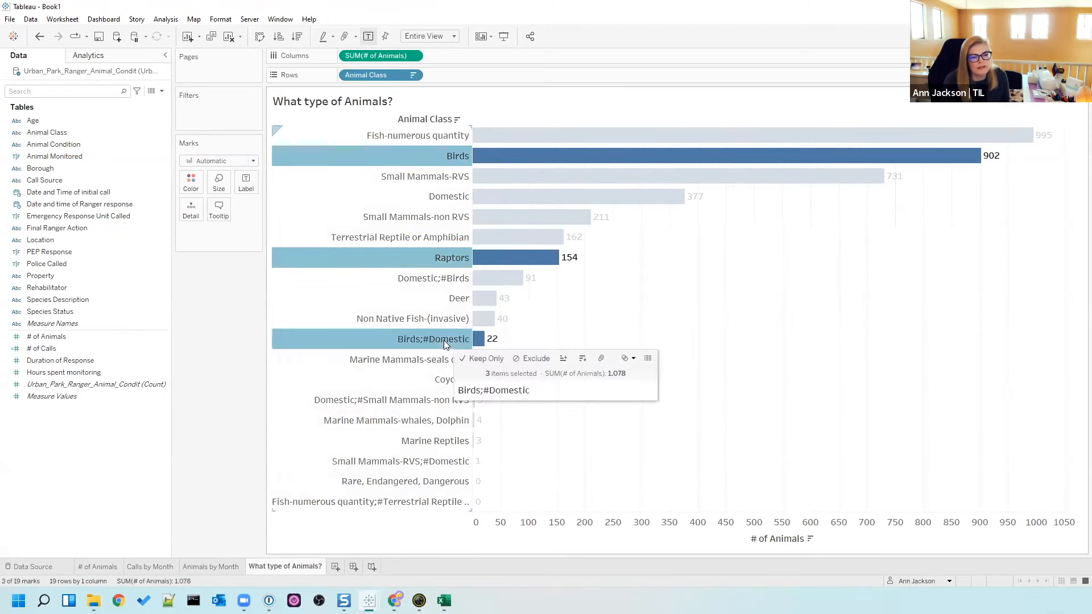
click(602, 358)
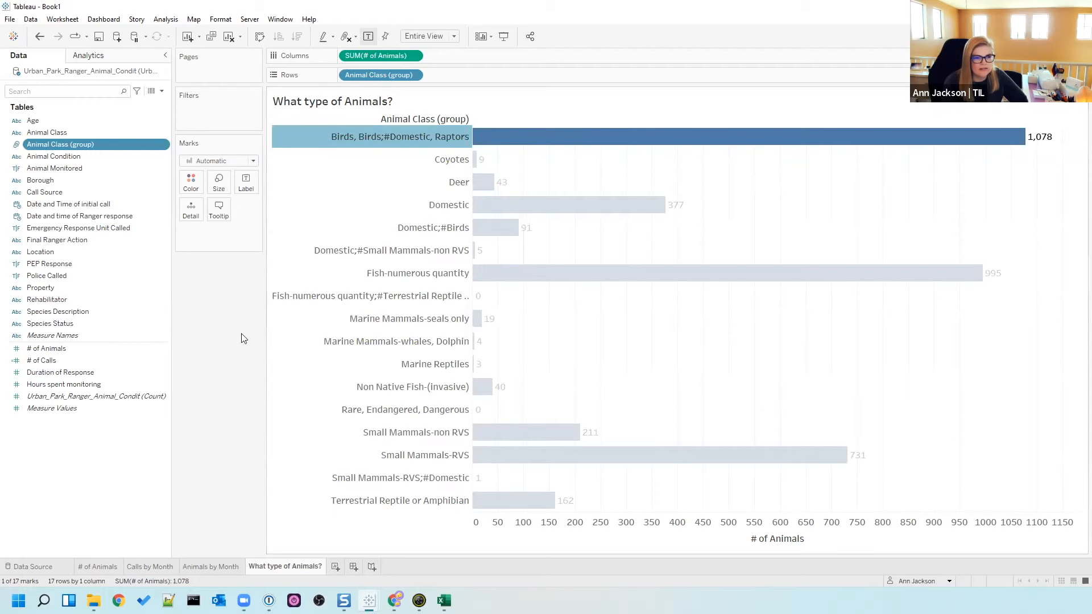
- Clear the selection, and undo and redo the bird grouping to compare the chart with and without it
key(Escape)
click(39, 36)
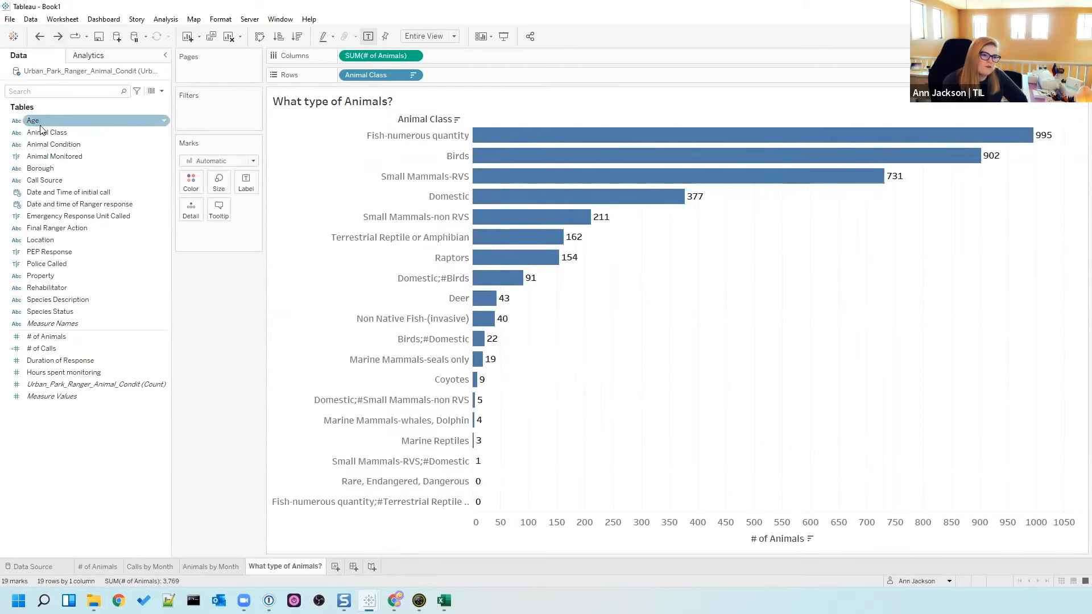
click(57, 36)
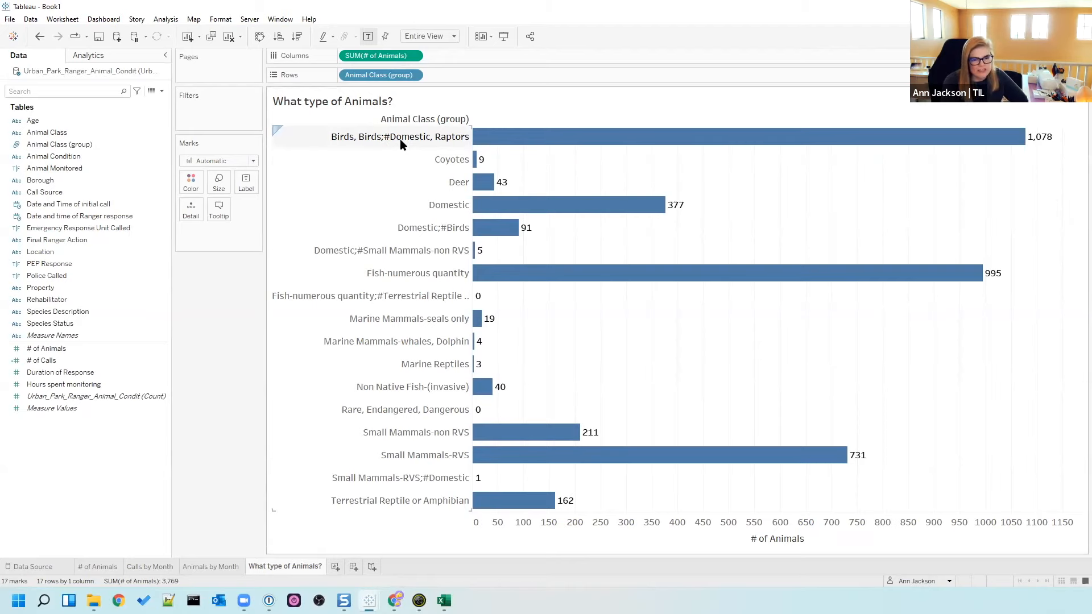
mouse_move(495, 142)
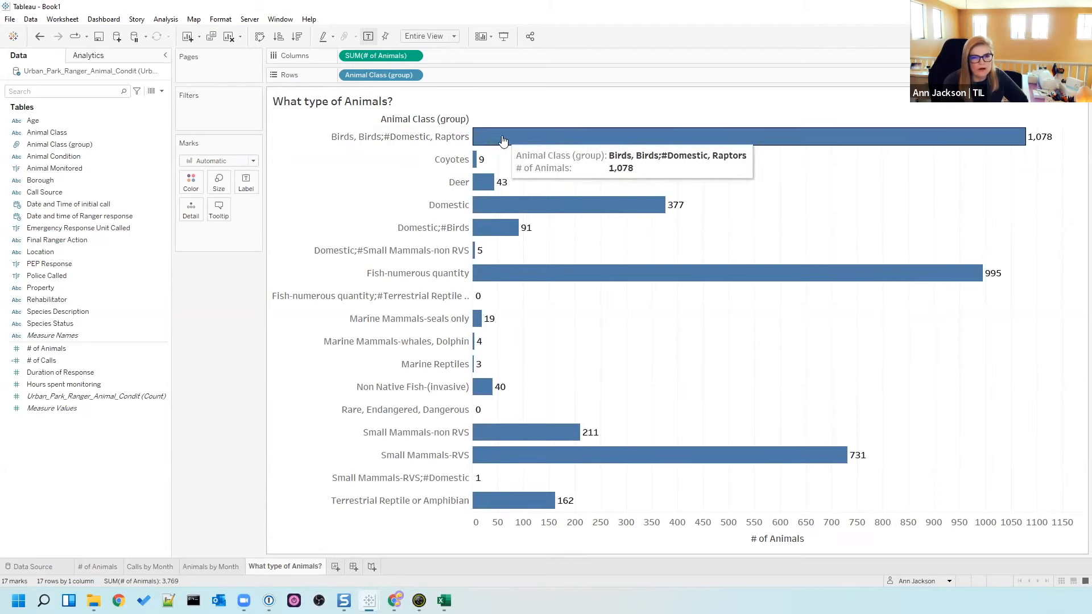
- Open the Animal Class (group) field for group editing and rename the field Animal Type
click(79, 145)
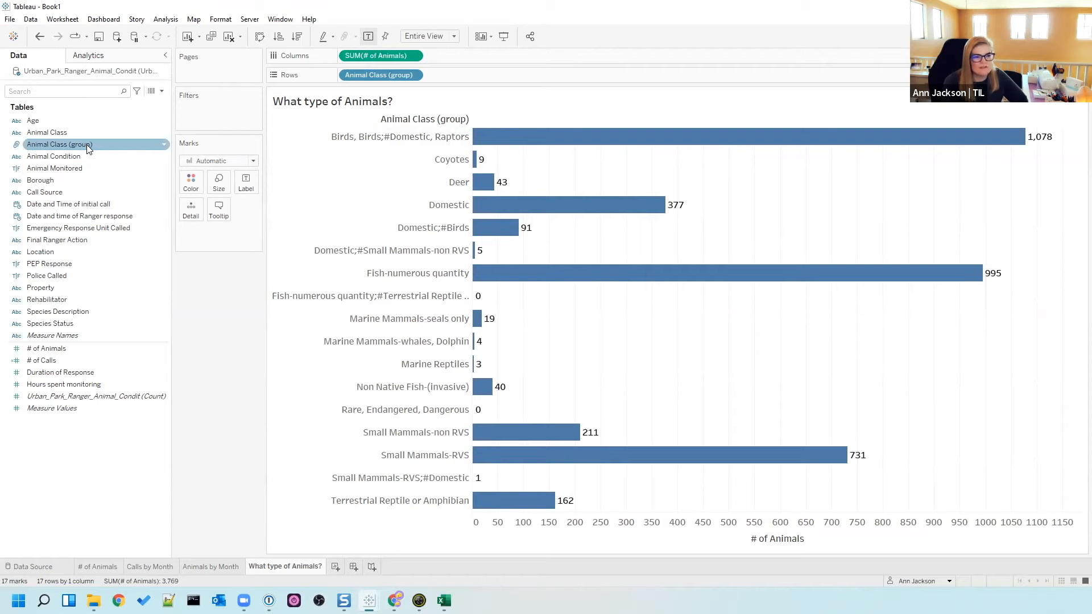
right_click(51, 145)
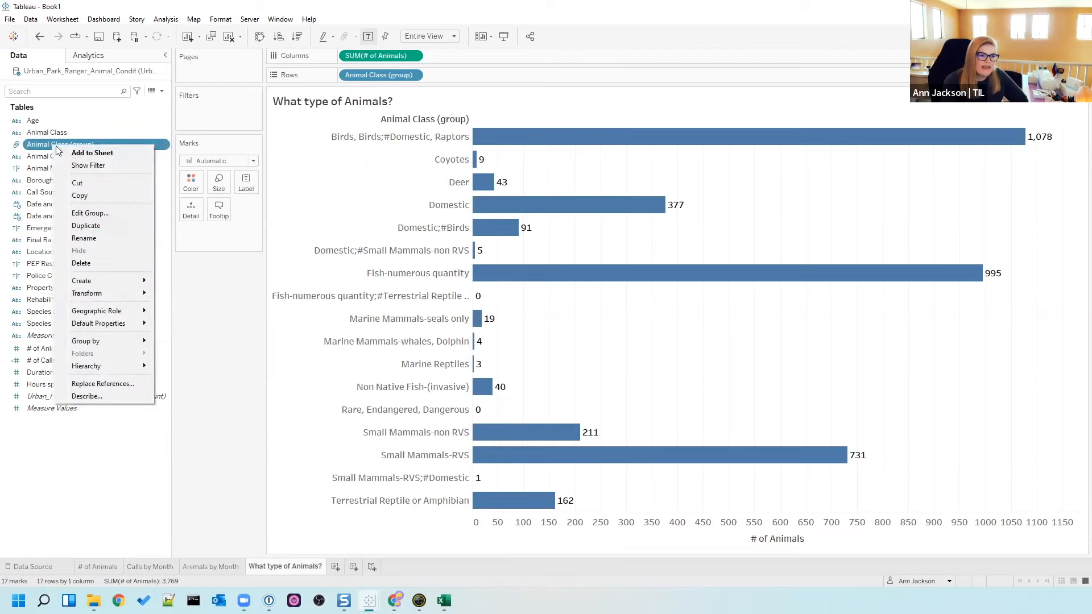
click(110, 212)
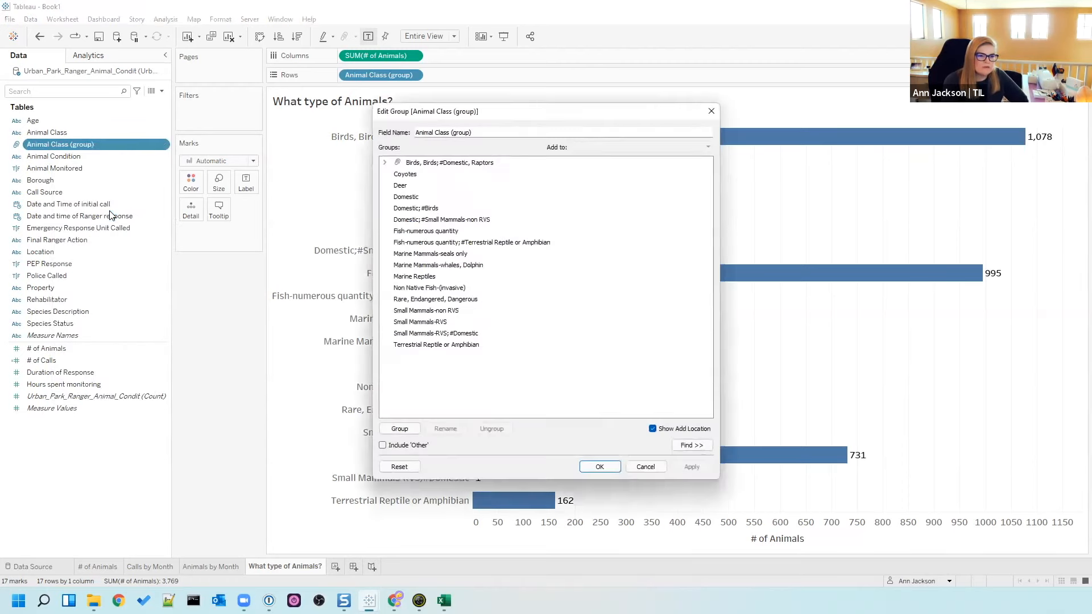
drag(494, 118, 674, 126)
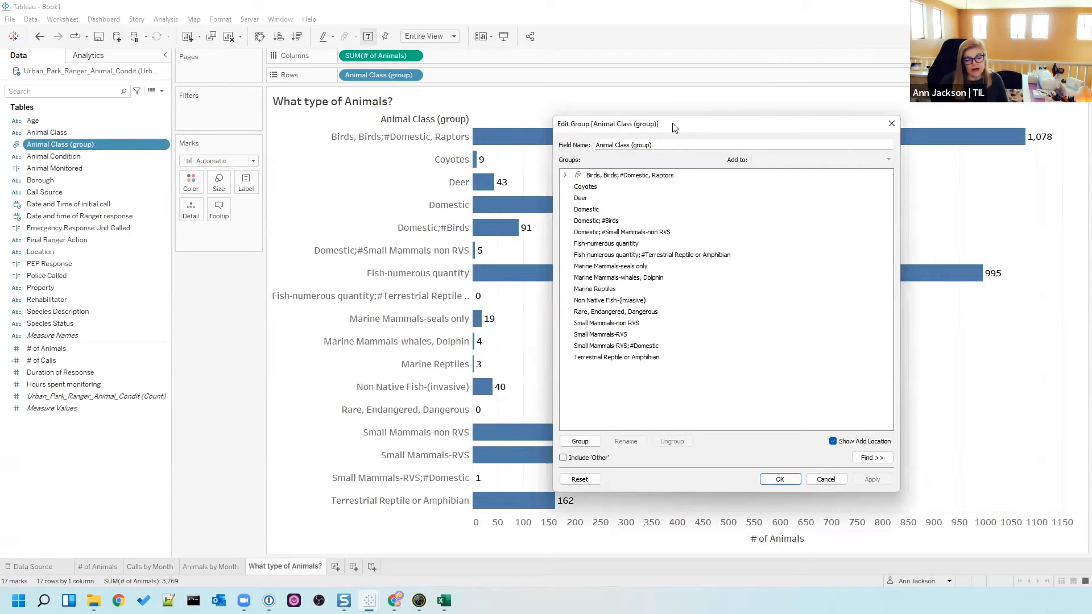
drag(617, 145, 665, 142)
text(Type)
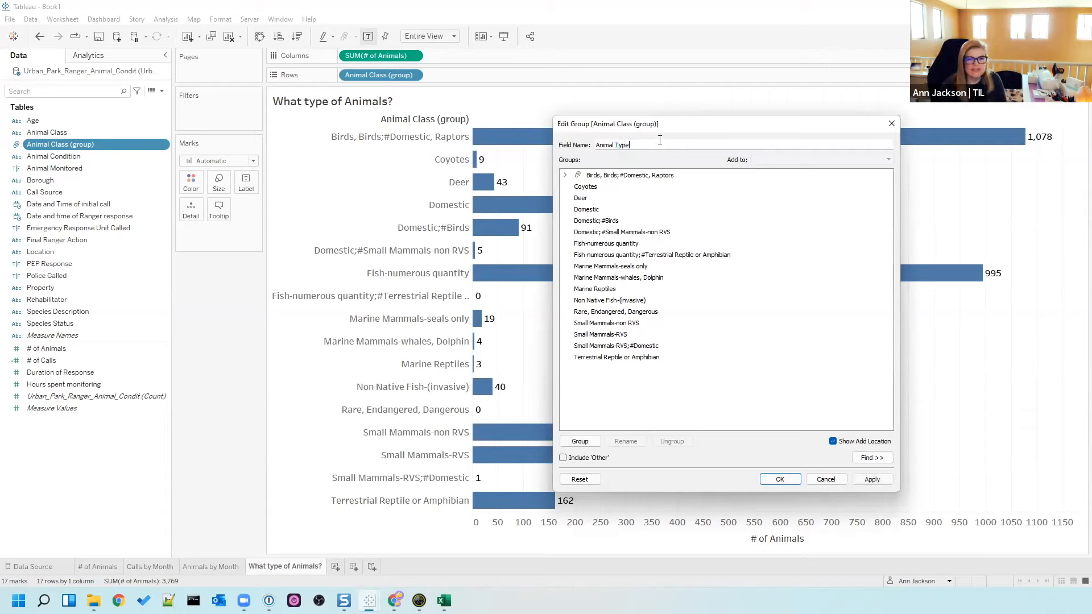
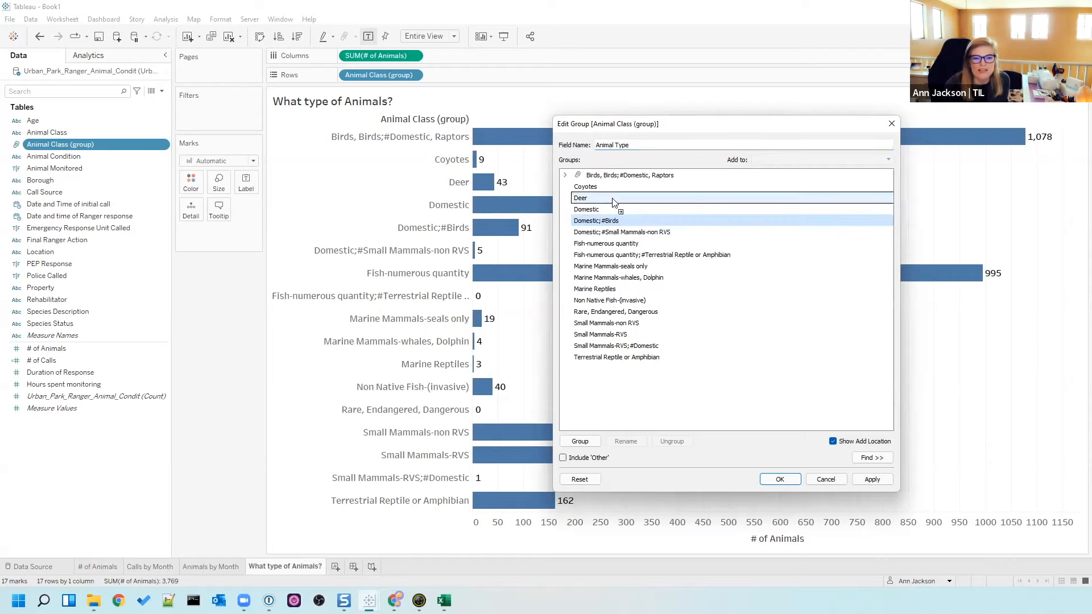
- Add Domestic;#Birds to the existing bird group and rename that group BIRDS
click(609, 222)
drag(609, 222, 607, 181)
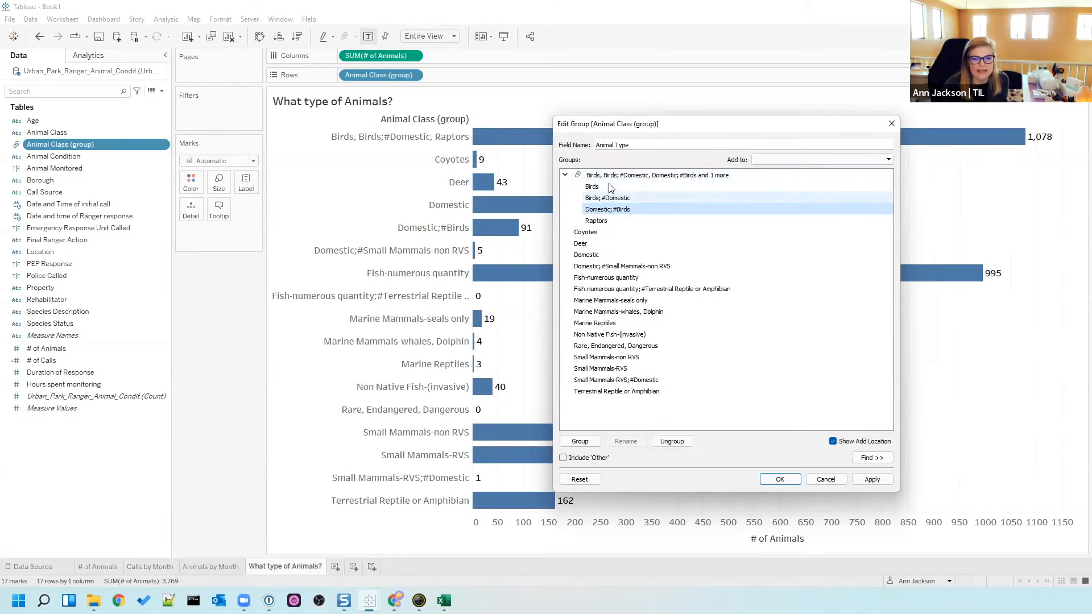
click(606, 176)
click(626, 442)
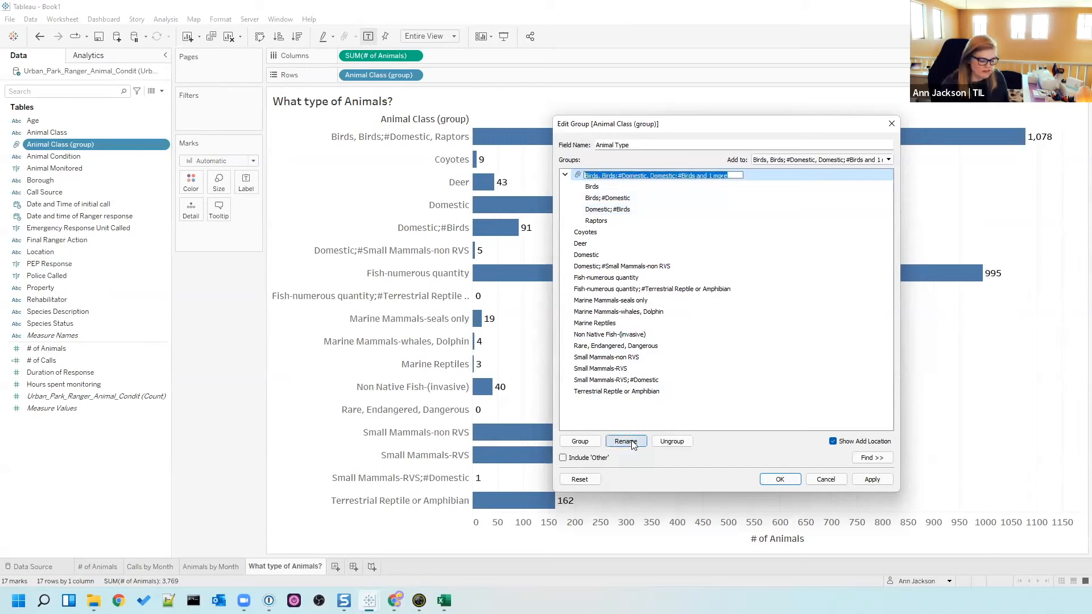
text(BIRDS)
key(Return)
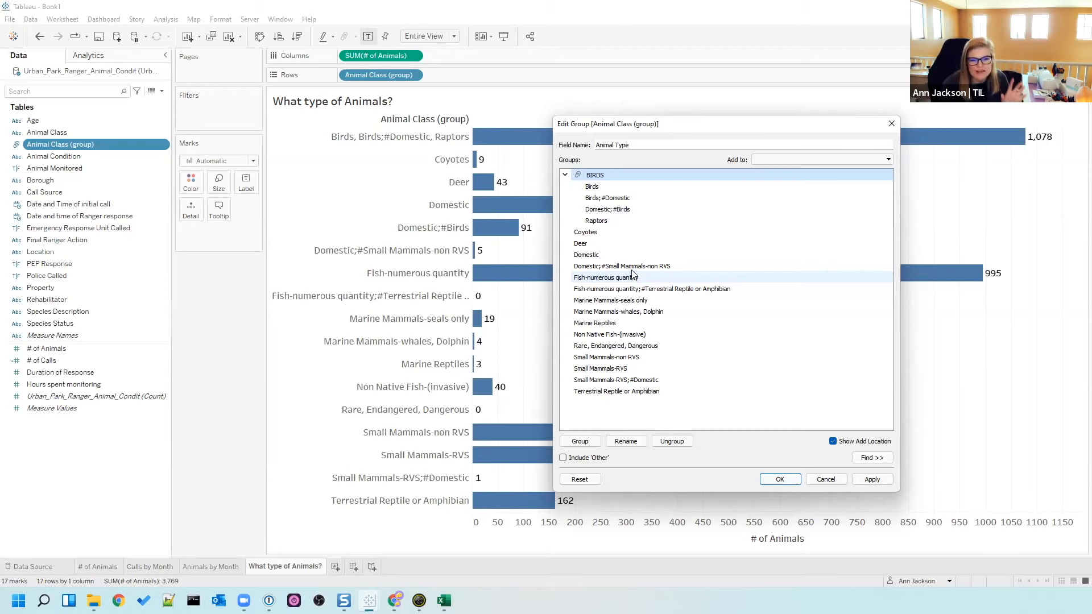
- Group both Fish-numerous quantity members, both Marine Mammals members, Marine Reptiles, Non Native Fish-(invasive) and Terrestrial Reptile or Amphibian as MARINE LIFE
click(648, 281)
ctrl+click(637, 289)
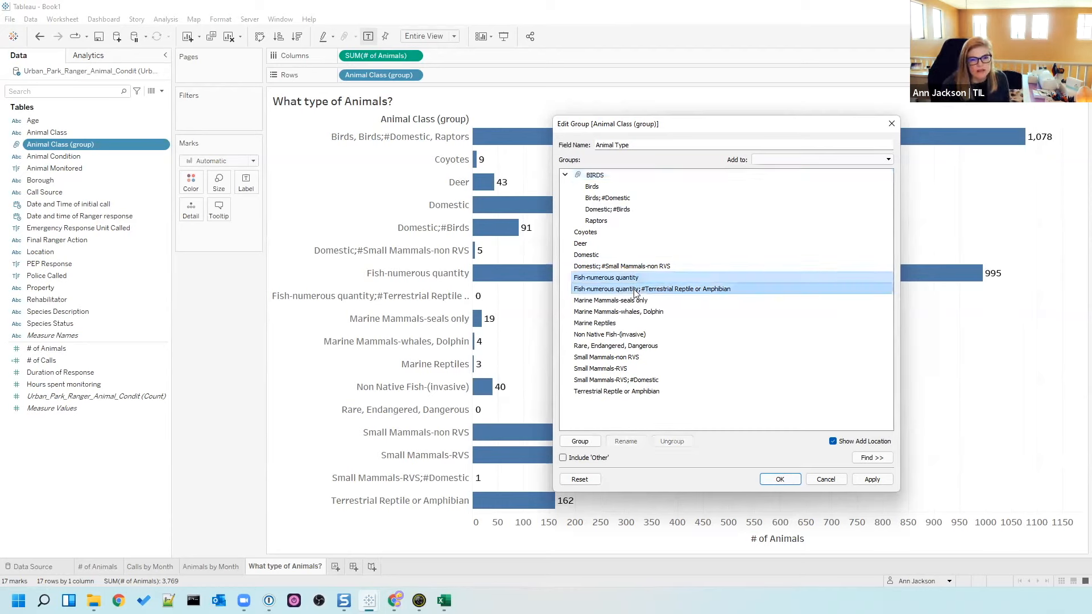
ctrl+click(677, 302)
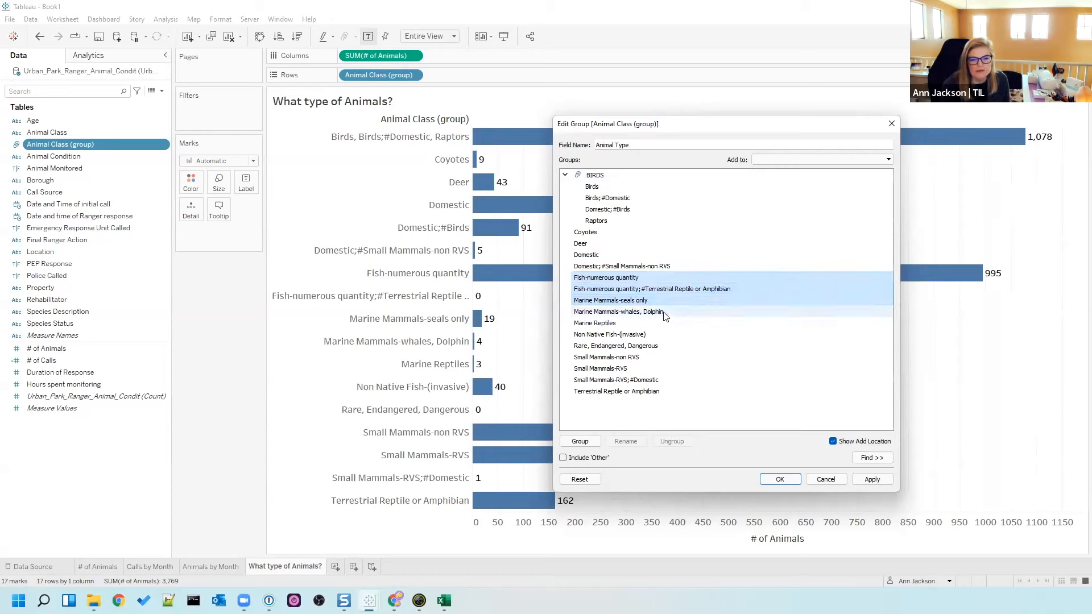
ctrl+click(649, 312)
ctrl+click(647, 323)
ctrl+click(653, 335)
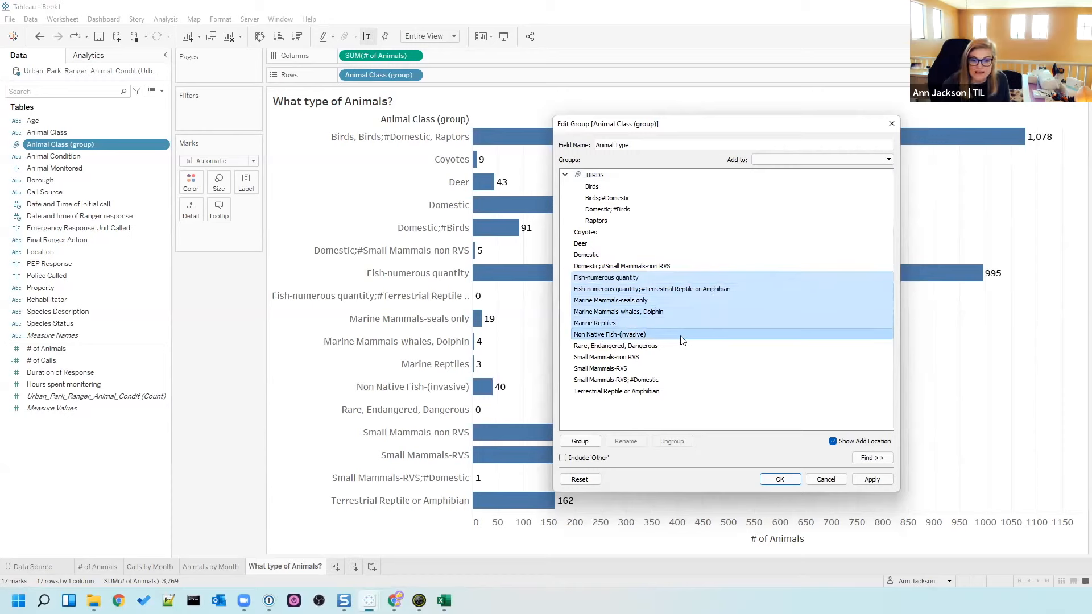
ctrl+click(663, 392)
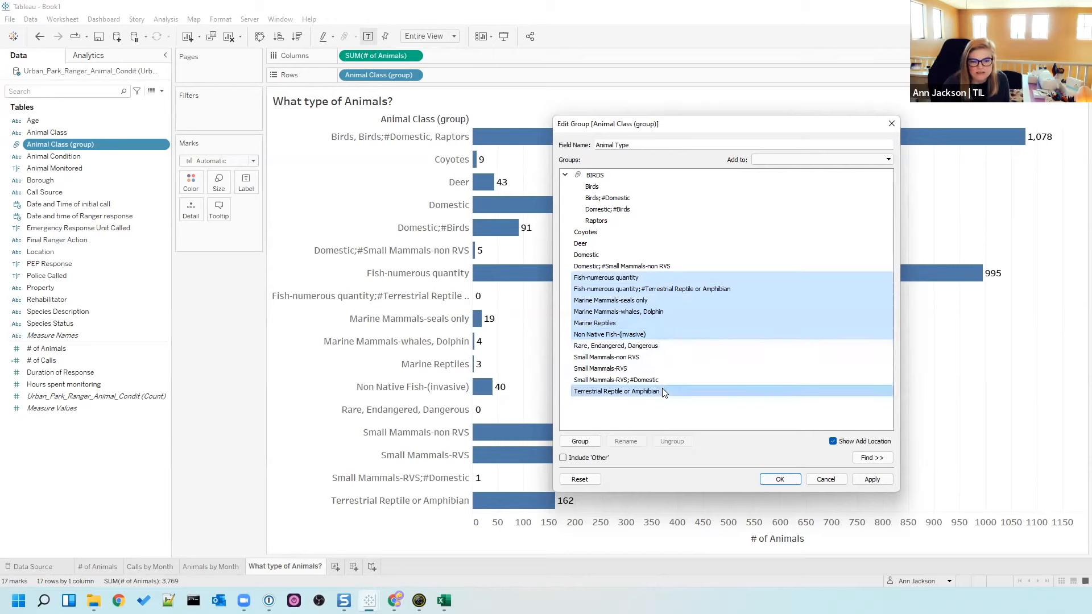
click(581, 442)
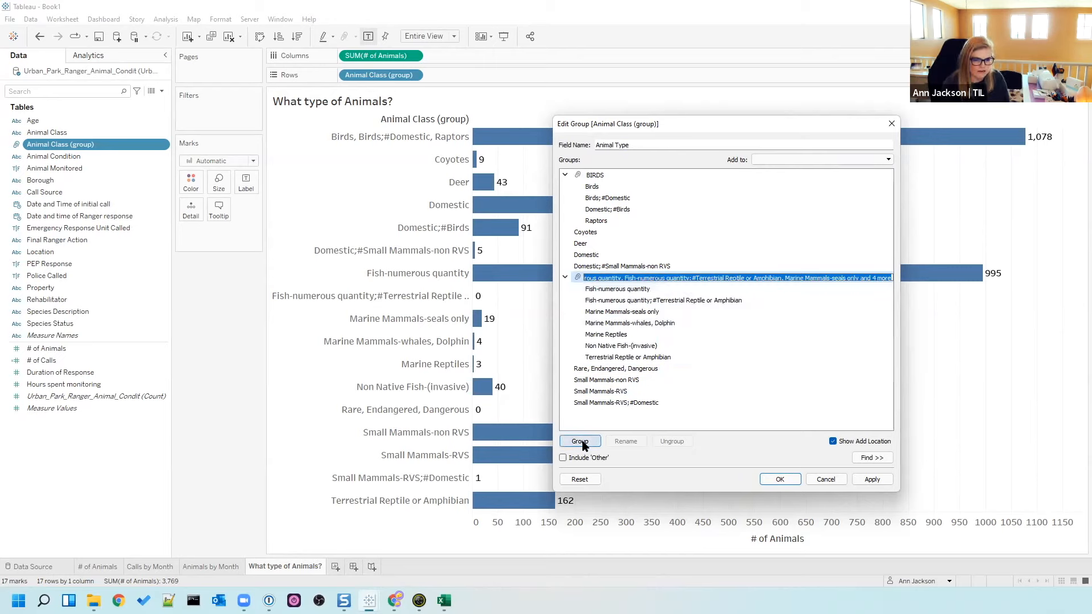
text(MARINE)
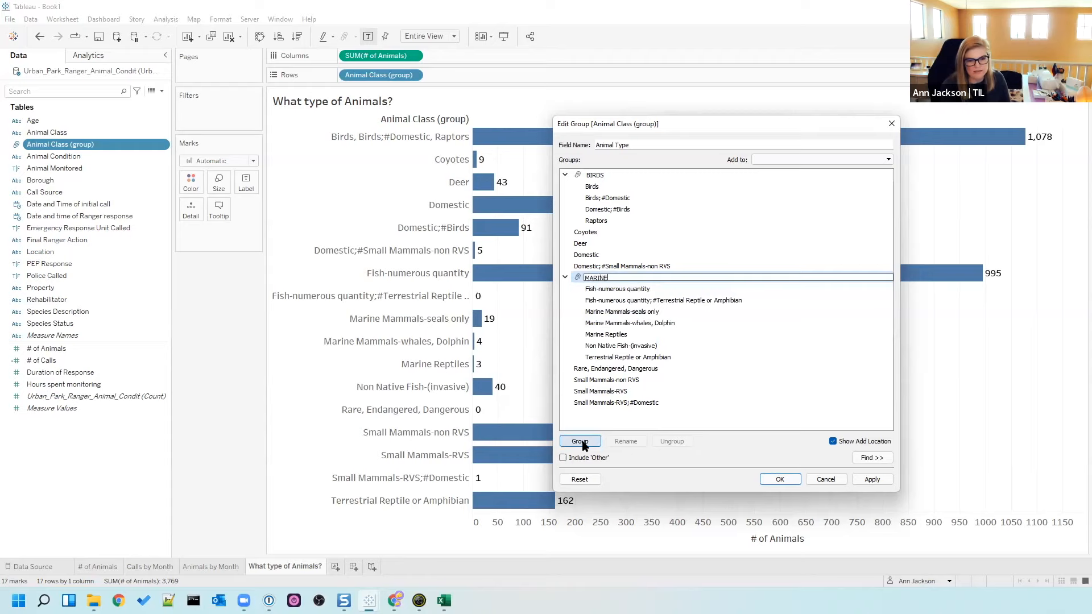
text( LIFE)
key(Return)
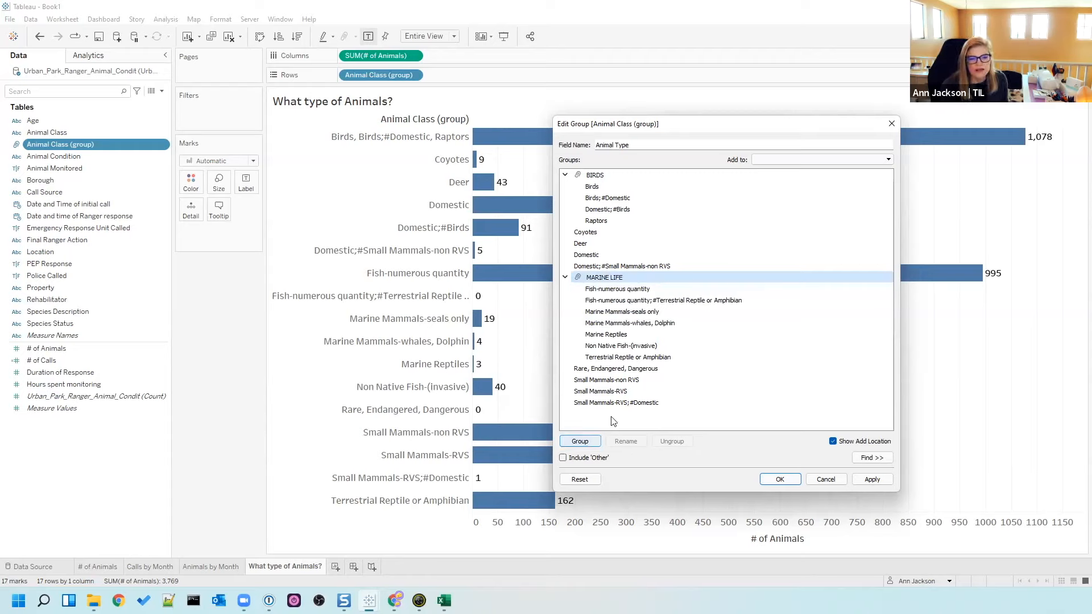
click(565, 278)
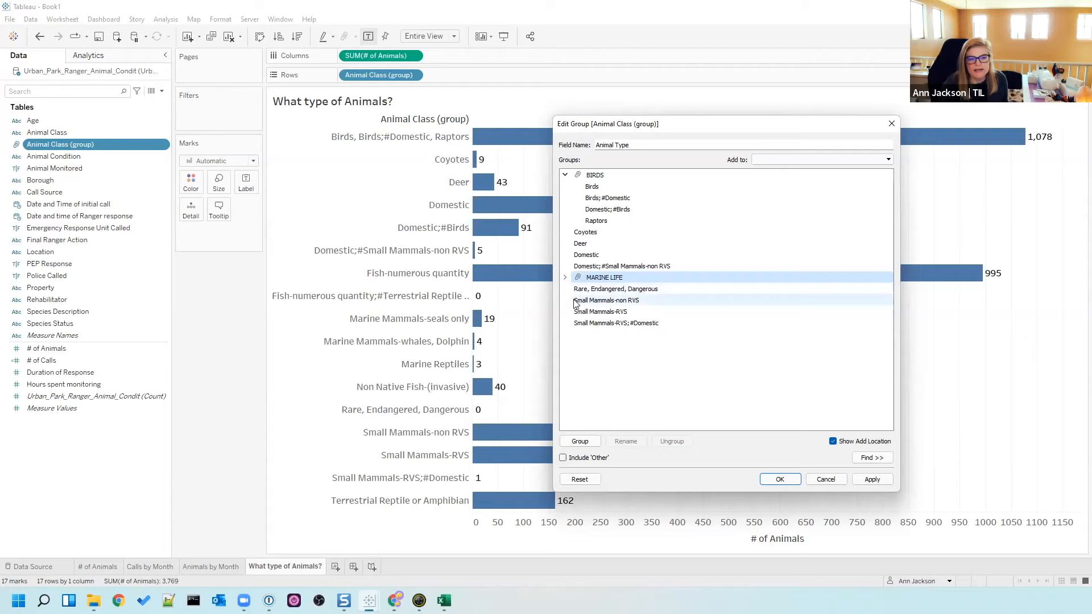
- Group Domestic, Domestic;#Small Mammals-non RVS and Small Mammals-RVS;#Domestic as DOMESTIC ANIMALS
click(593, 257)
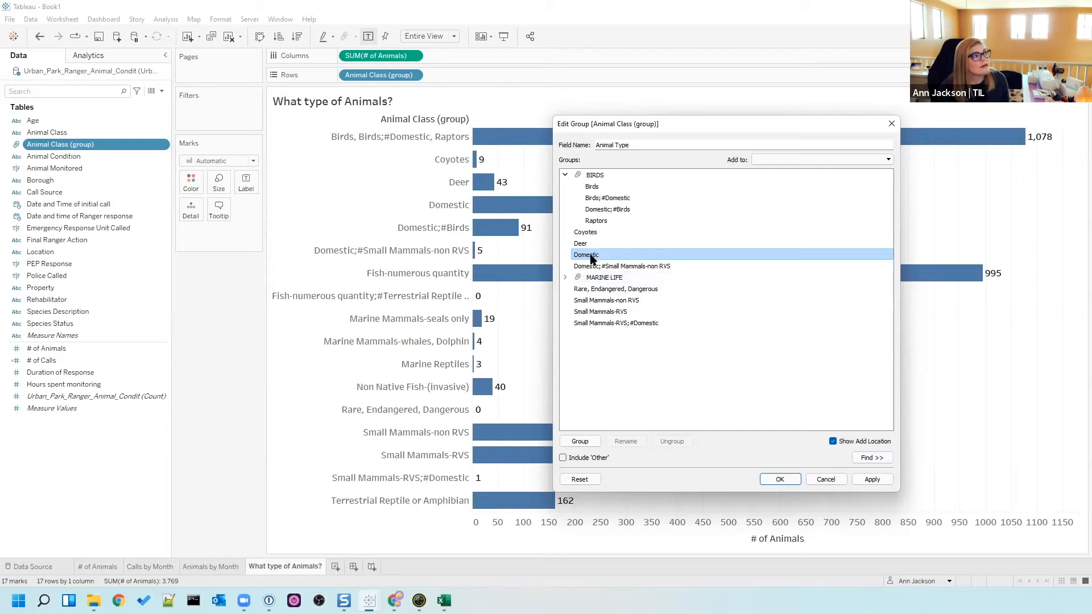
ctrl+click(608, 267)
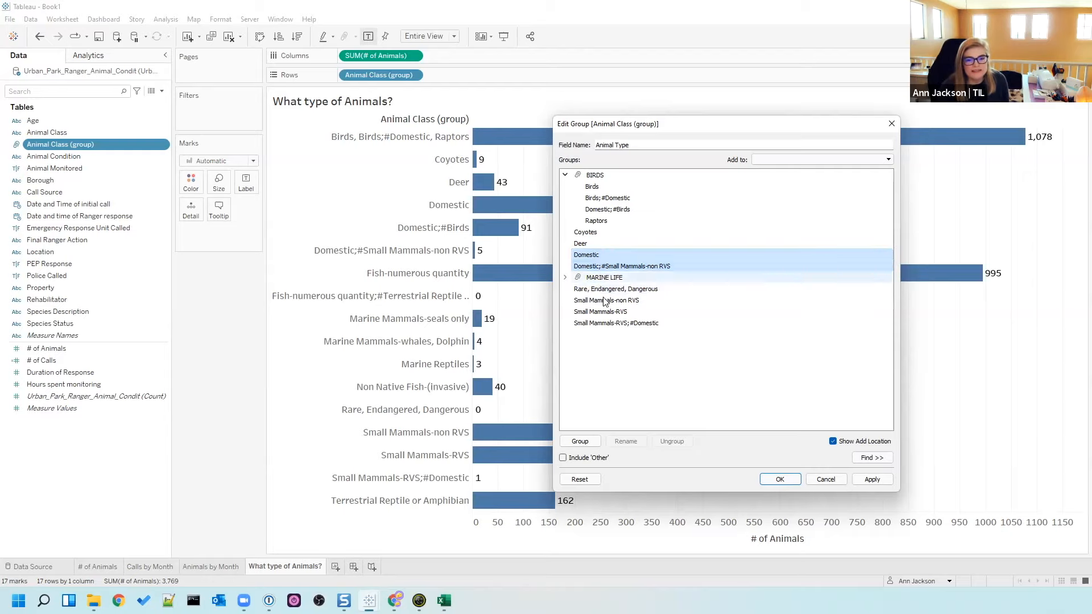
ctrl+click(602, 325)
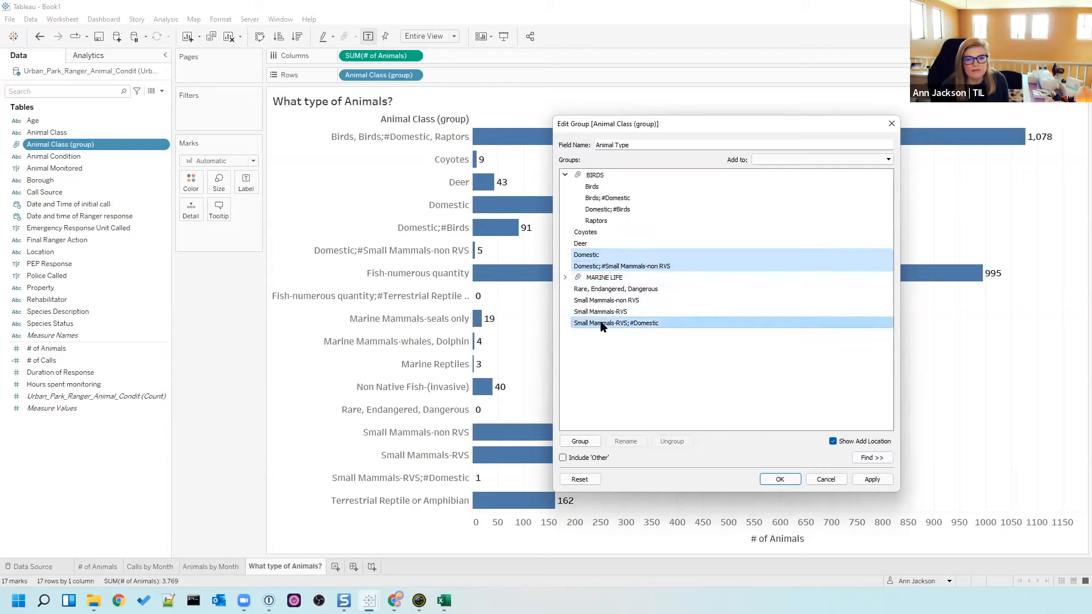
click(580, 442)
text(DOMEST)
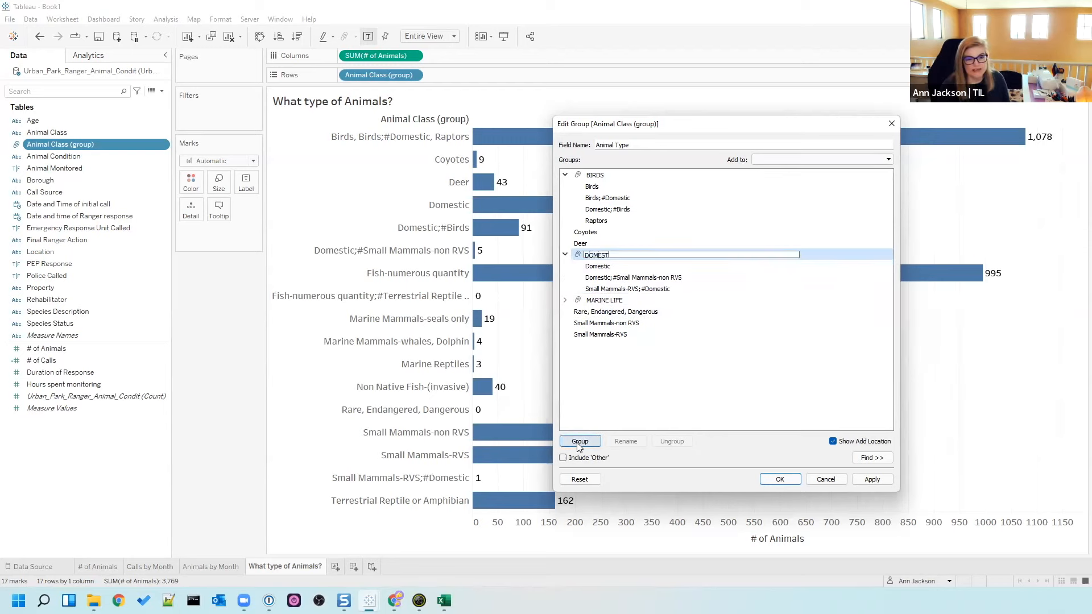
text(IC ANIMALS)
key(Return)
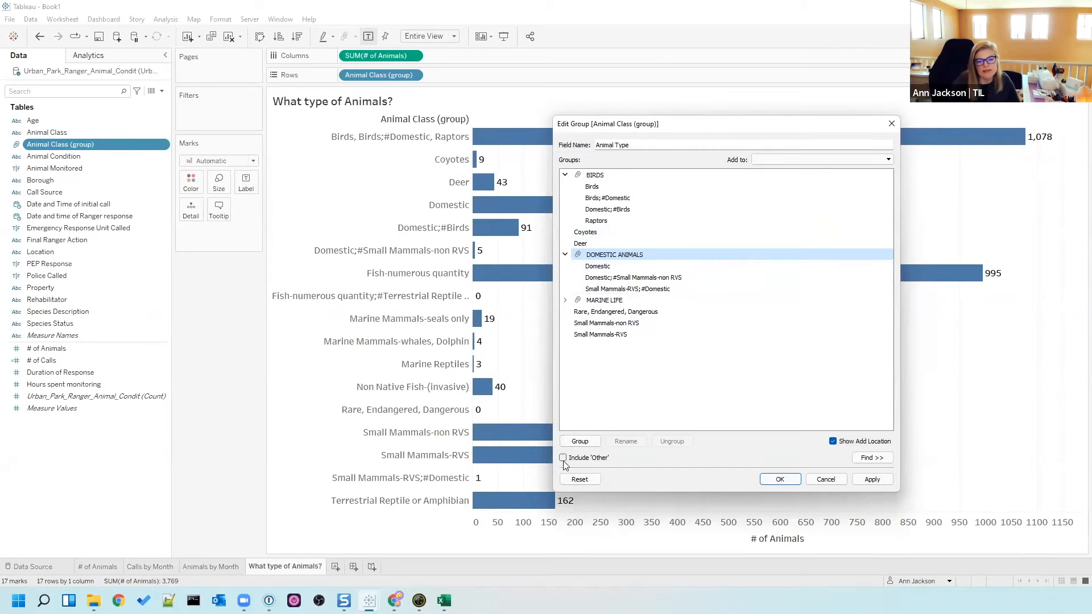
- Group Coyotes, Deer, Rare, Endangered, Dangerous, Small Mammals-non RVS and Small Mammals-RVS as NON-DOMESTIC MAMMALS, leaving the 'Other' option off
click(563, 459)
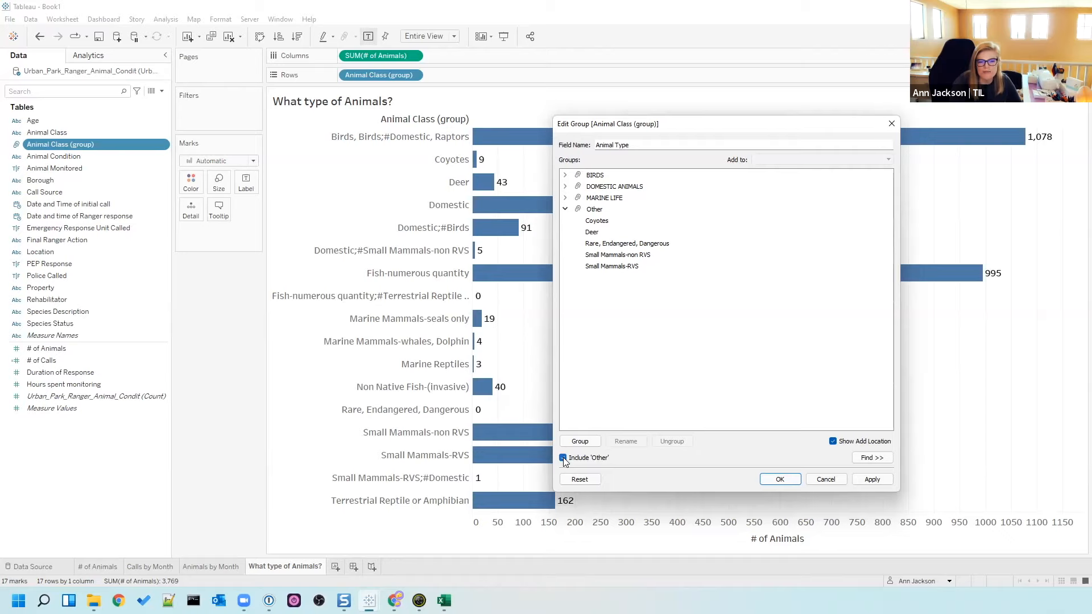
click(564, 458)
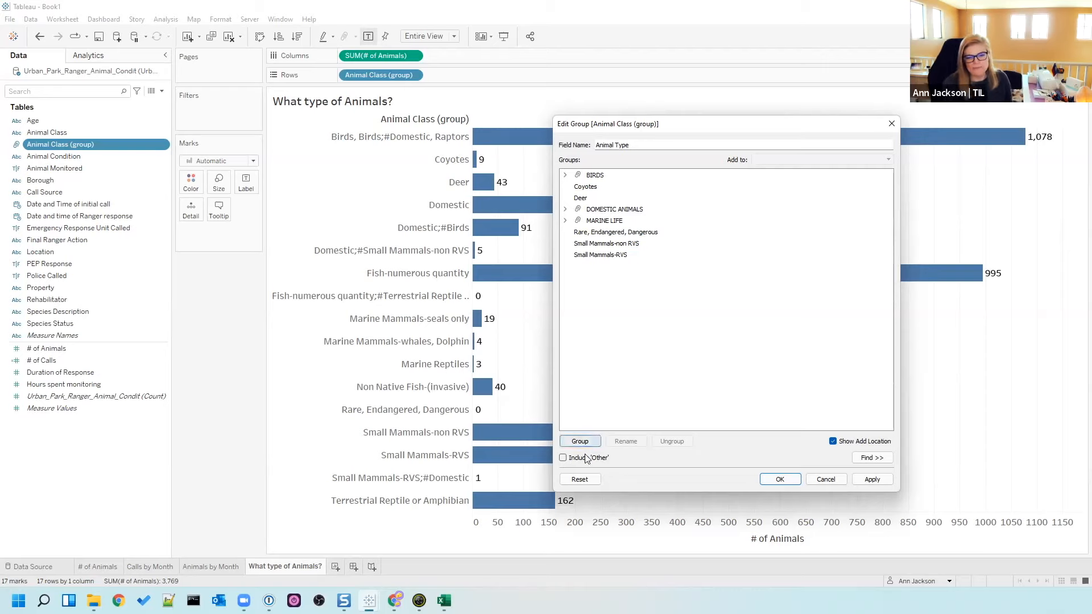
click(595, 187)
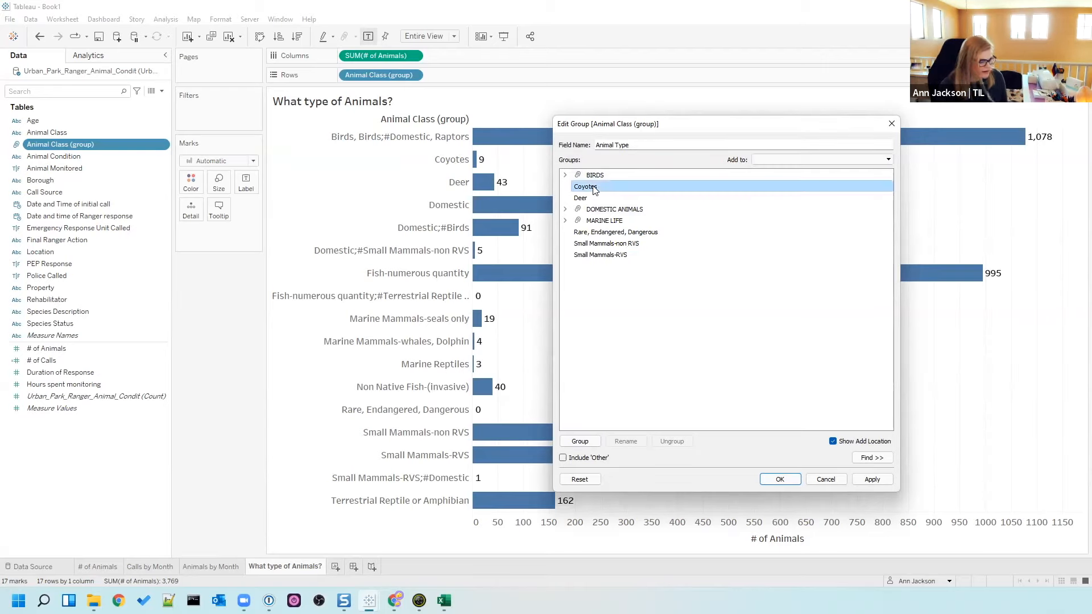
ctrl+click(592, 198)
ctrl+click(596, 234)
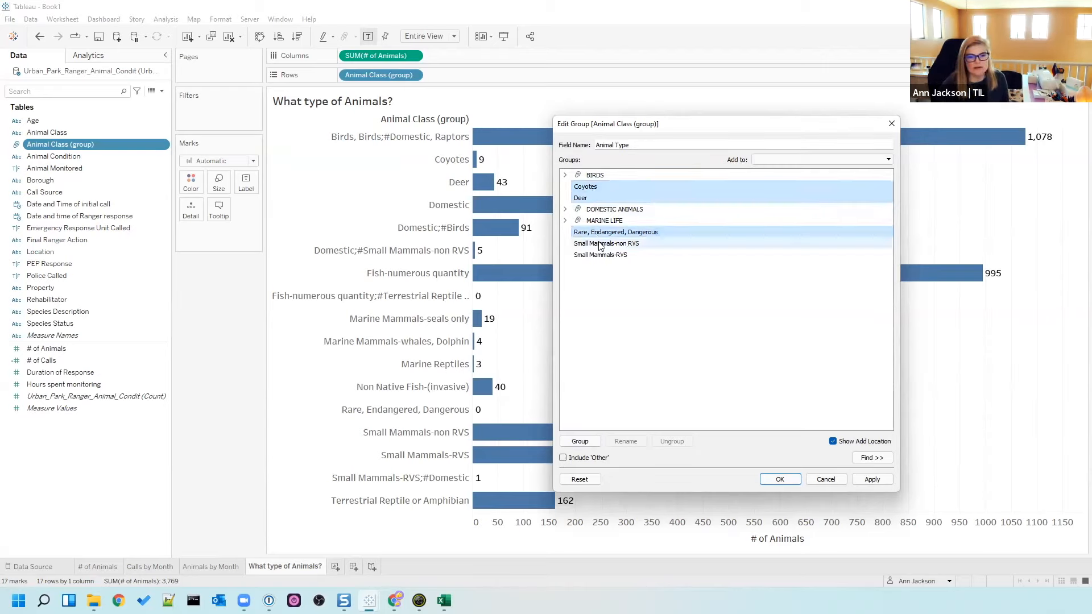
ctrl+click(599, 243)
ctrl+click(604, 255)
click(580, 443)
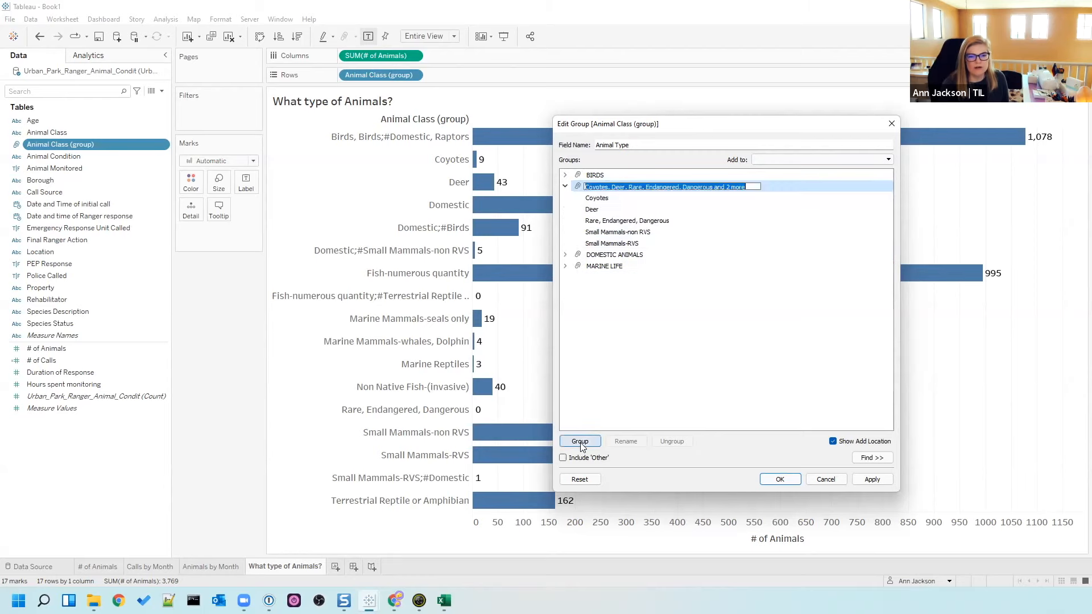
text(NON-DOMESTIC MAMMALS)
key(Return)
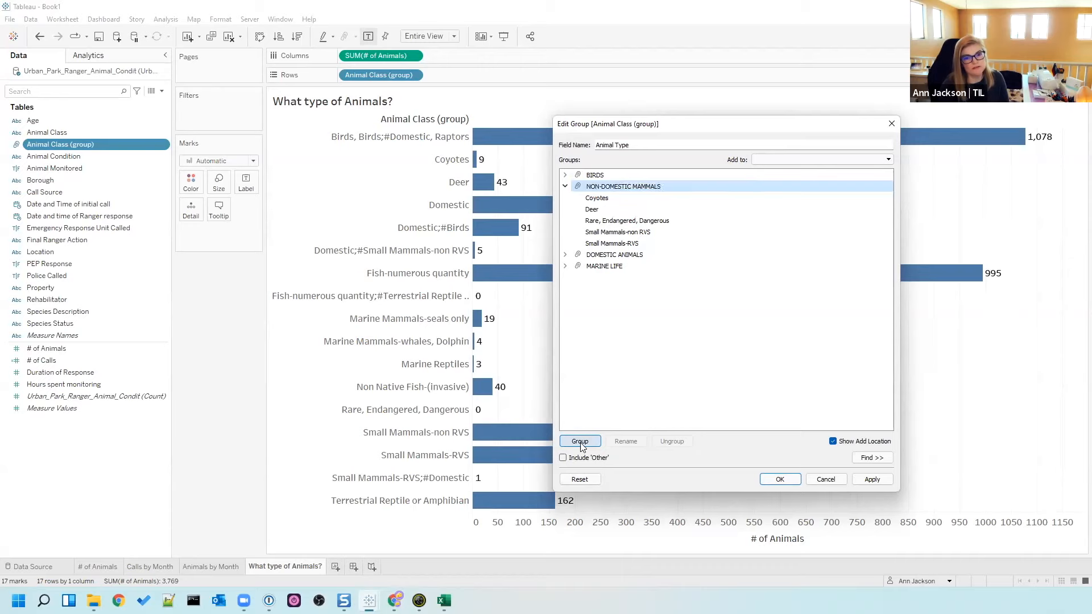
- Apply the group edits and sort the animal types by # of Animals in descending order
click(873, 481)
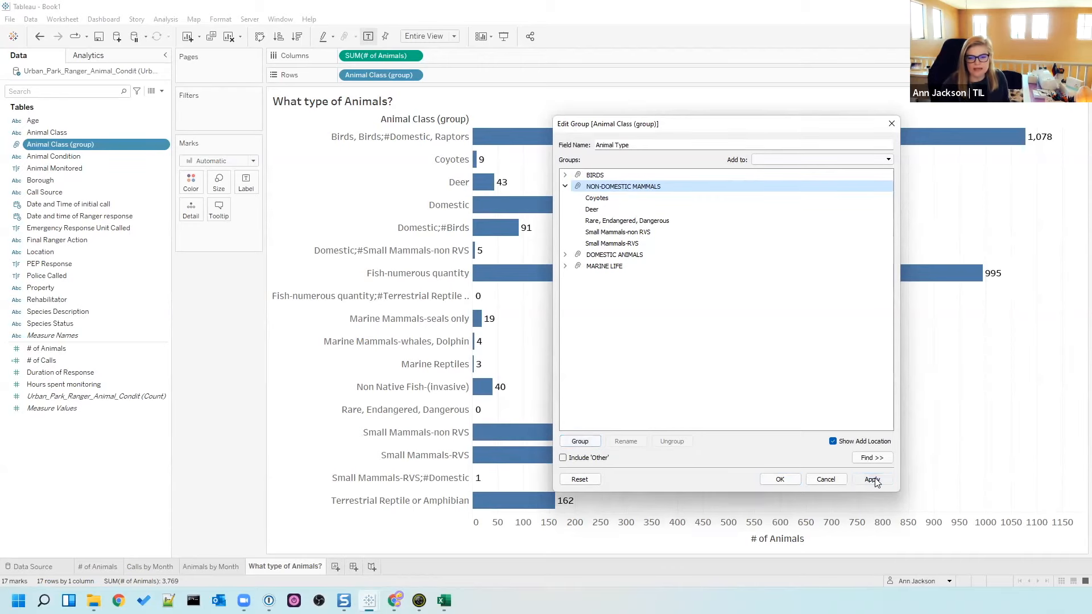
click(780, 480)
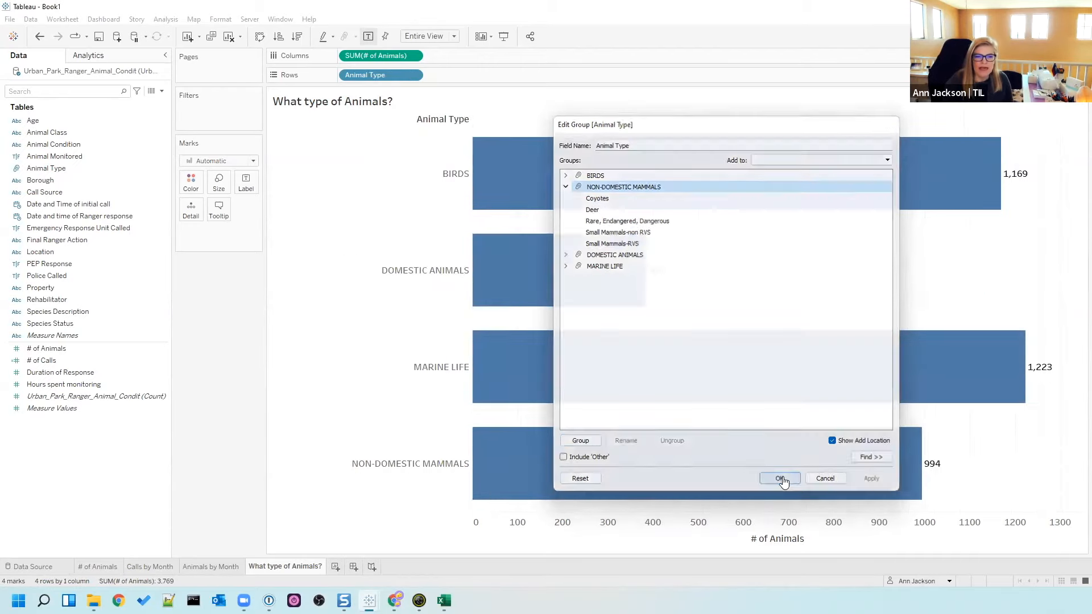
click(296, 36)
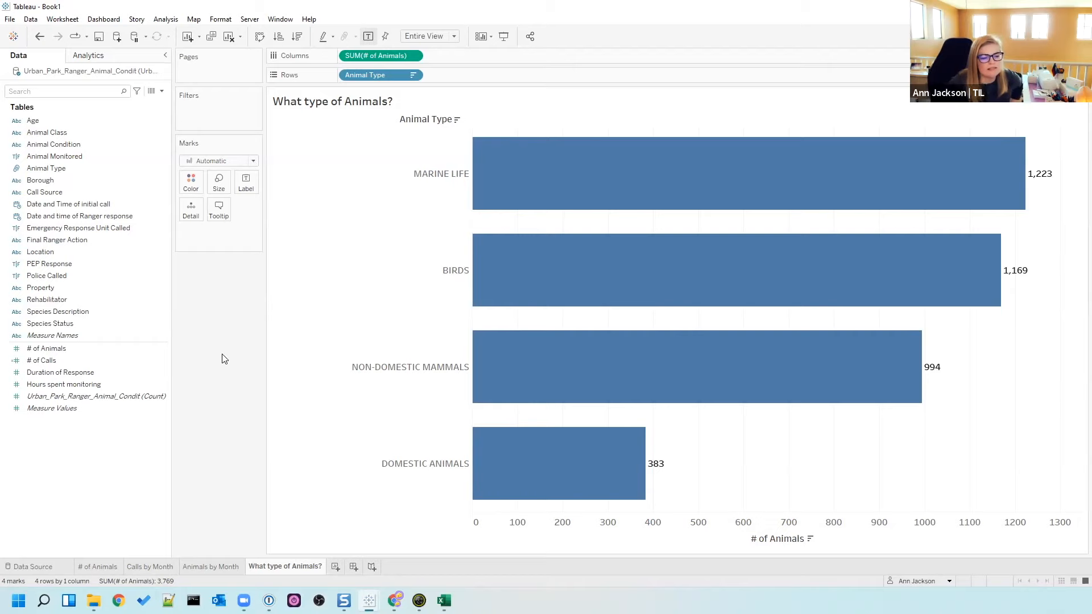
- Color the Animals by Month line chart by Animal Type and widen the color legend to show longer names
click(232, 565)
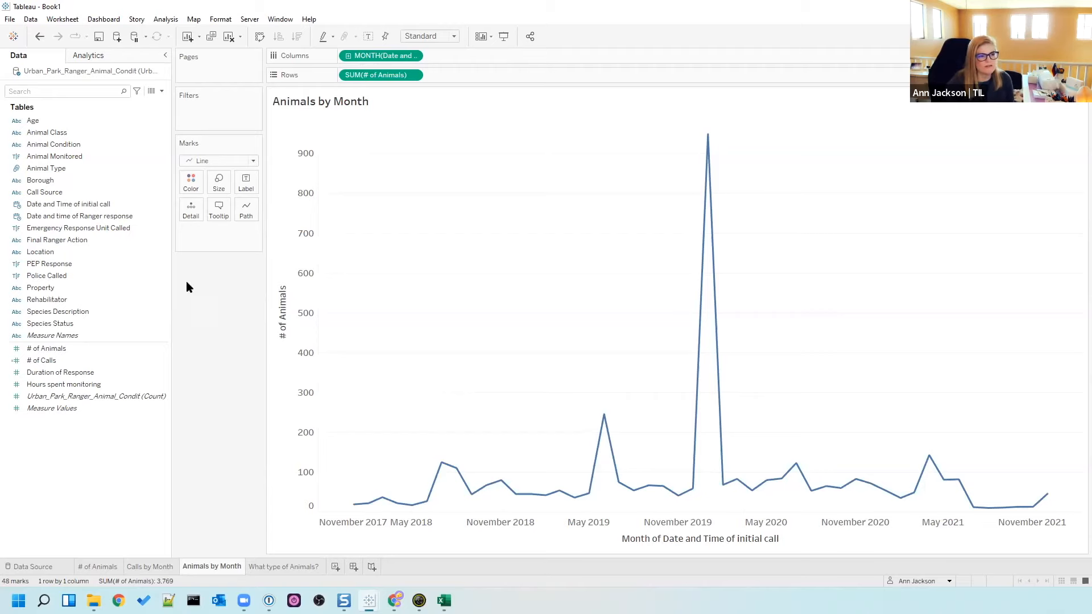
drag(51, 168, 182, 181)
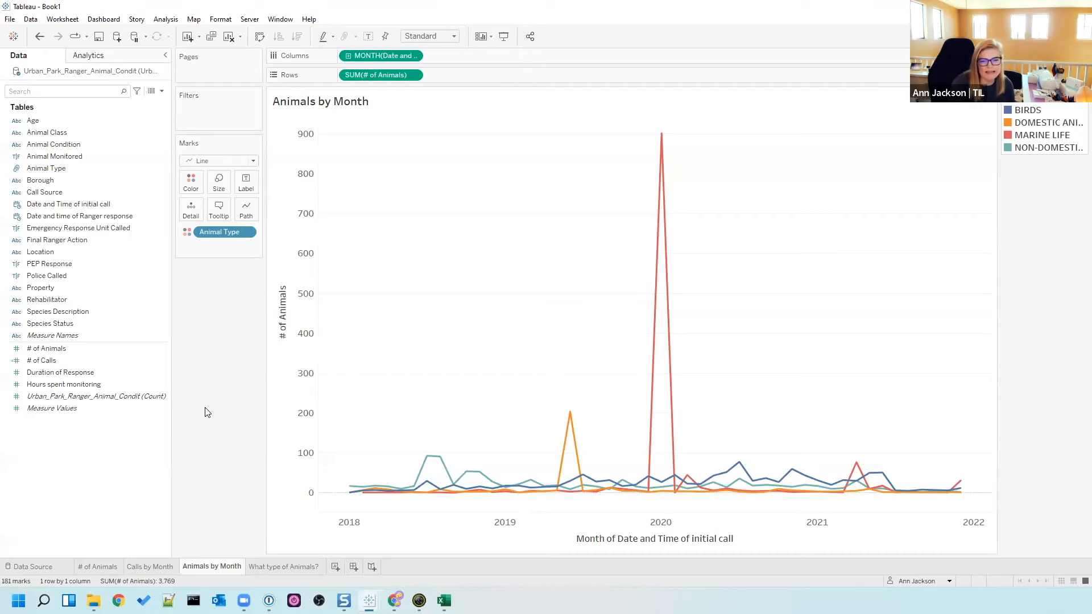
mouse_move(660, 135)
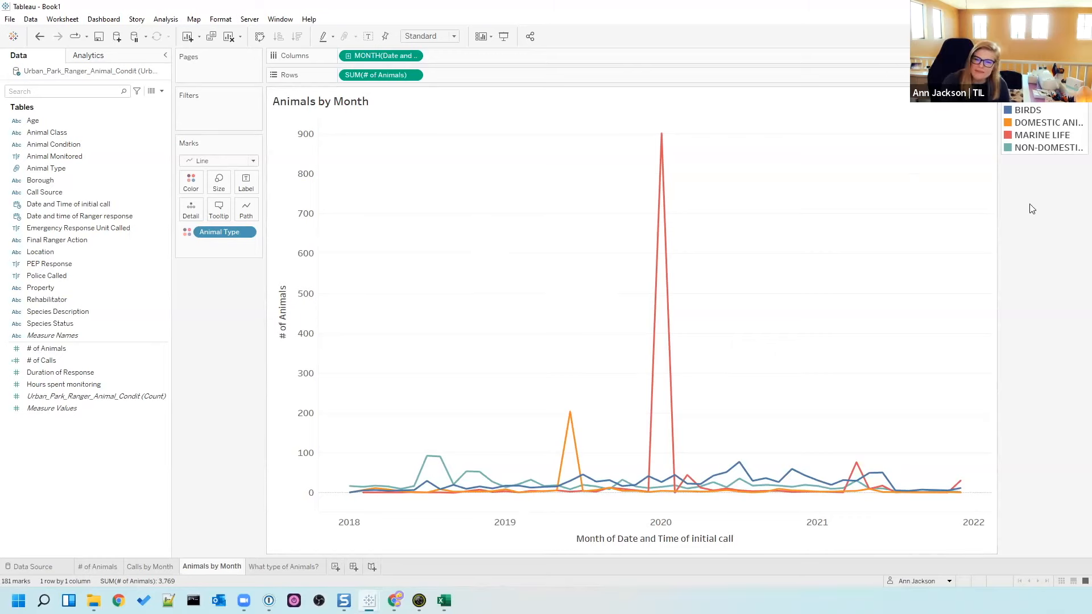
drag(997, 185, 961, 185)
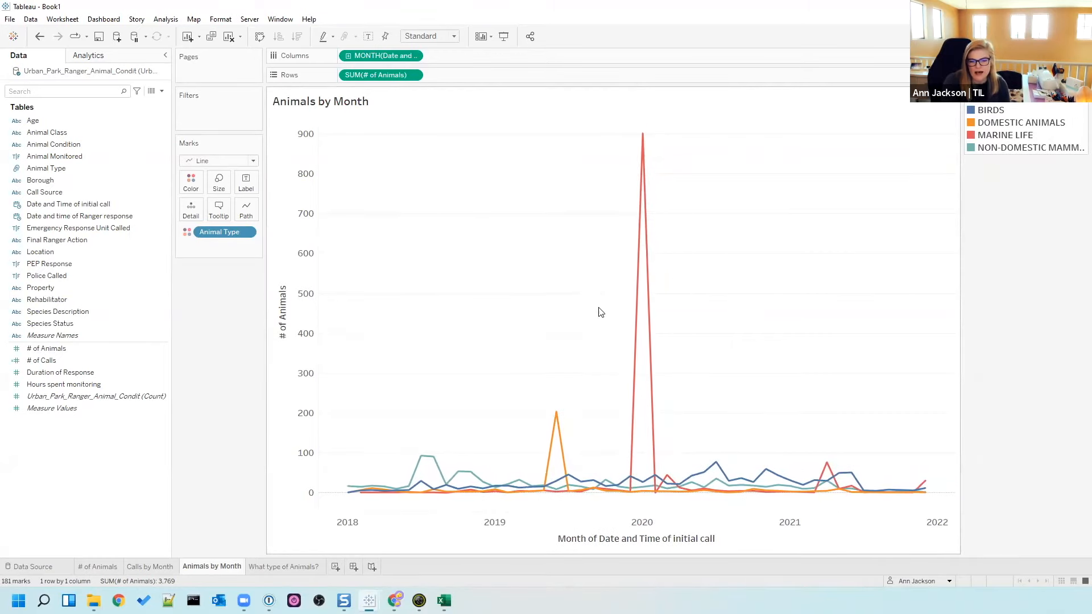
- View the full underlying records for the June 2019 DOMESTIC ANIMALS peak and enlarge the data window
mouse_move(557, 415)
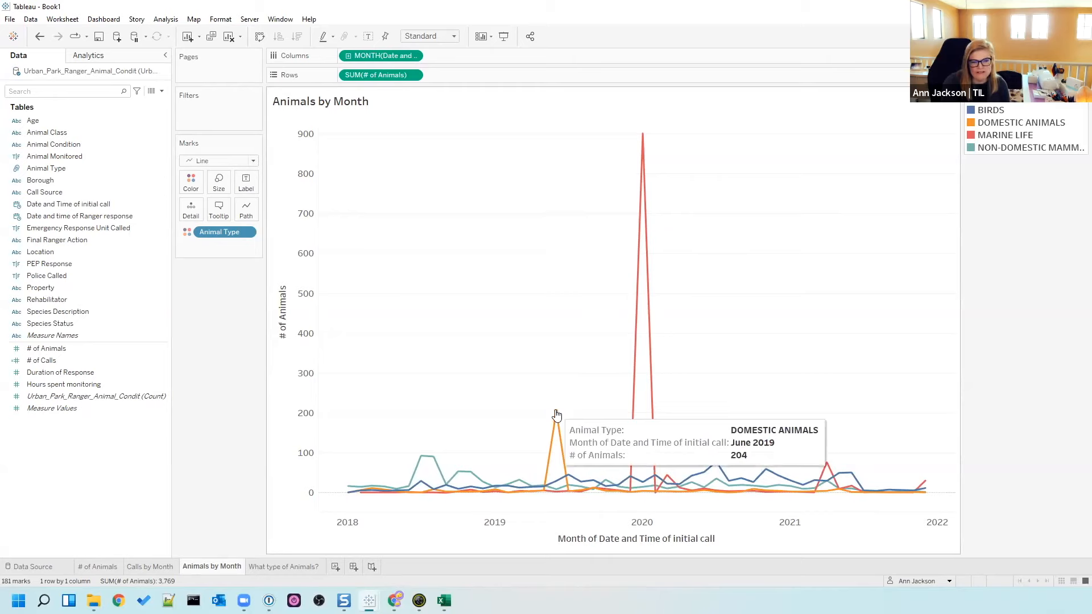
click(557, 412)
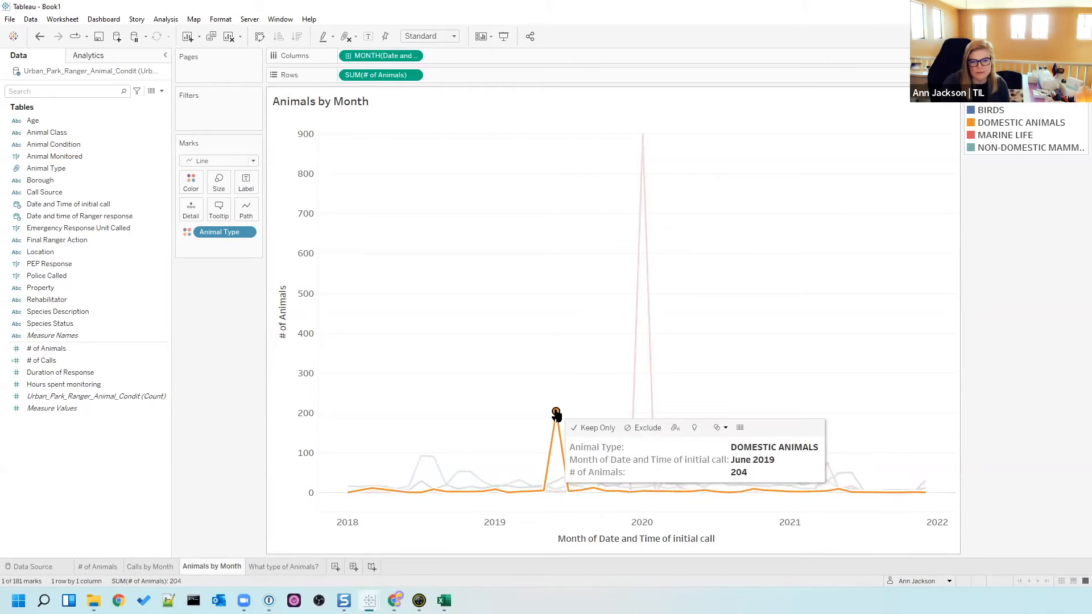
click(740, 428)
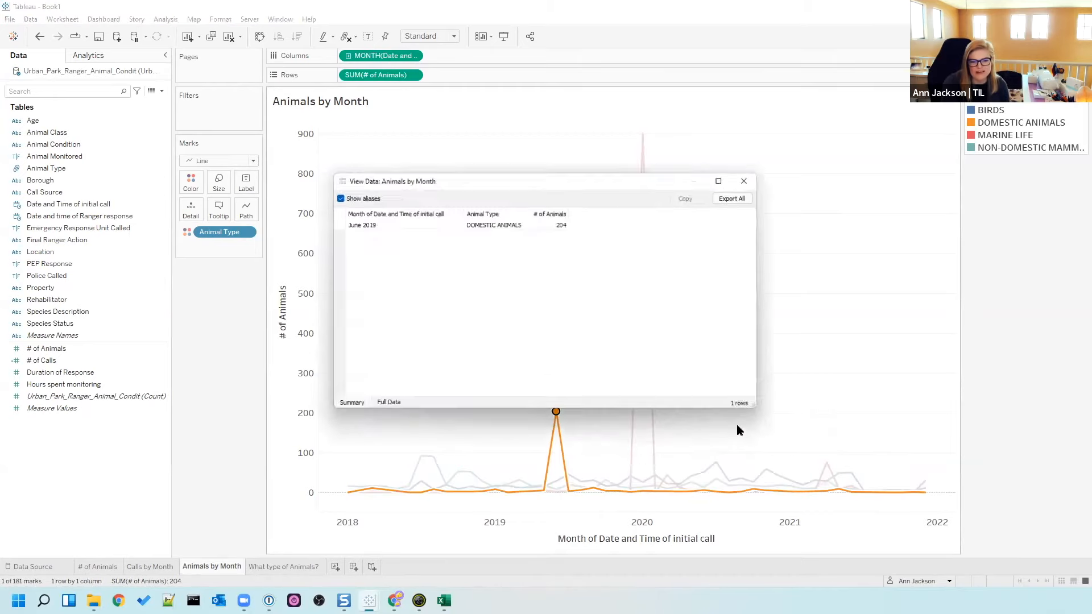
click(386, 406)
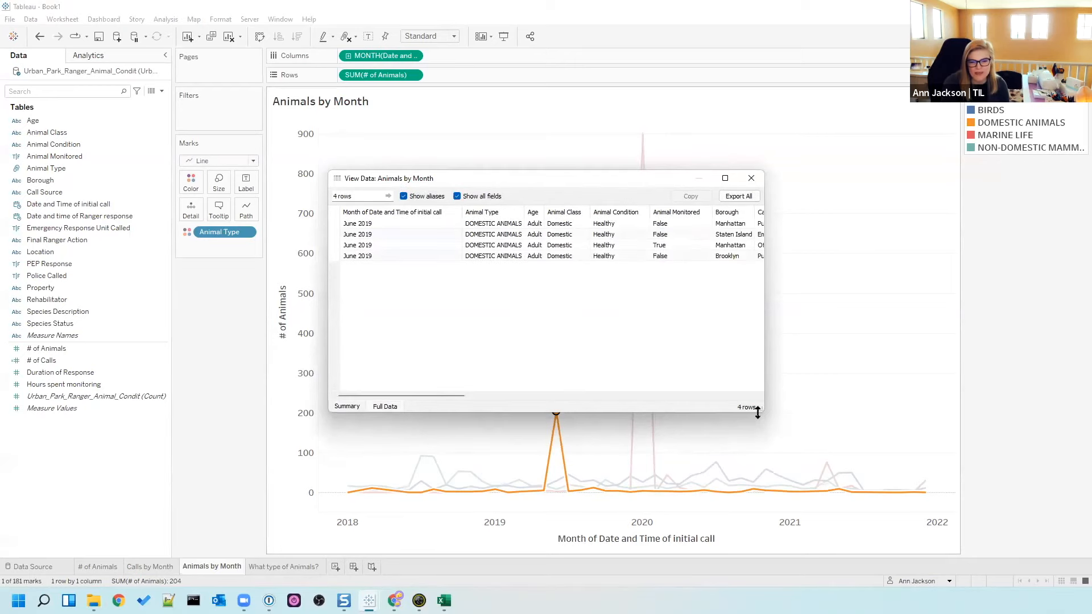
drag(762, 412, 1032, 488)
- Sort the records by # of Animals in descending order, examine the details of the largest record, and close the data window
drag(516, 471, 858, 459)
click(849, 216)
click(850, 212)
click(844, 223)
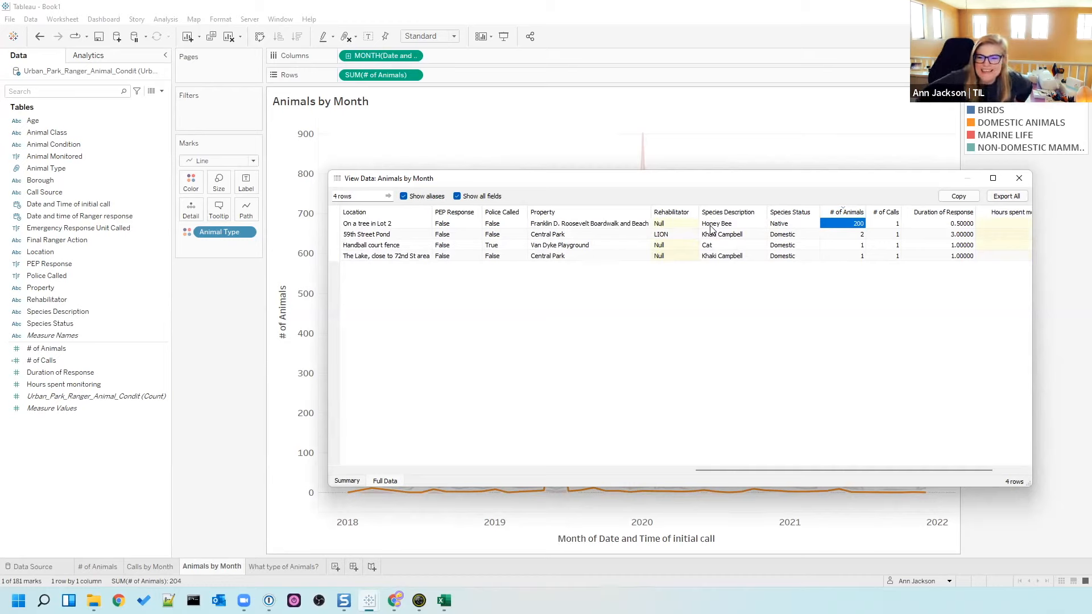
click(581, 223)
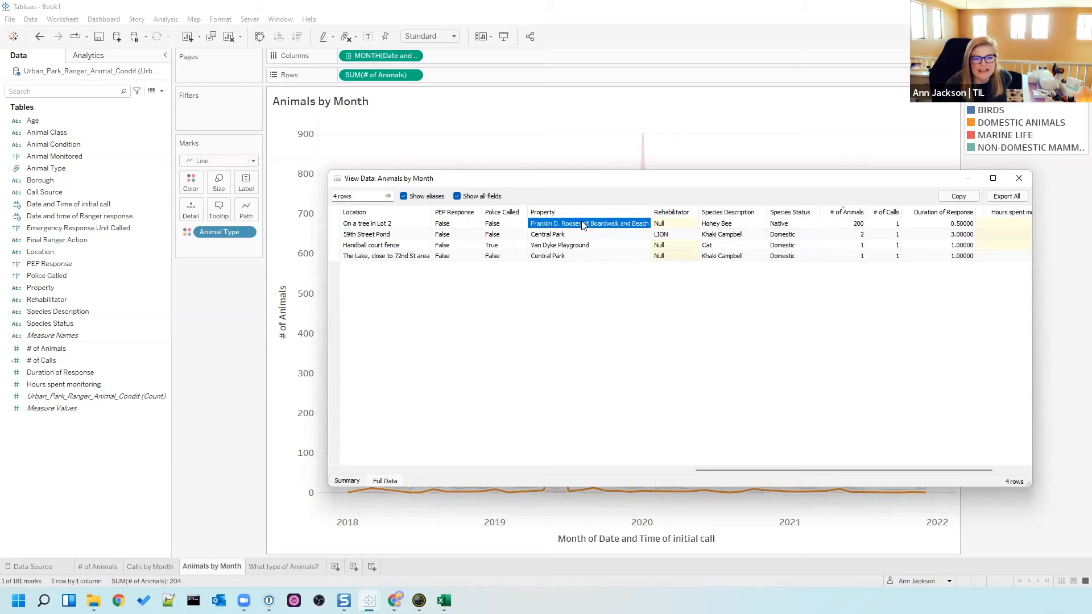
drag(742, 468, 580, 458)
scroll(668, 460, right, 5)
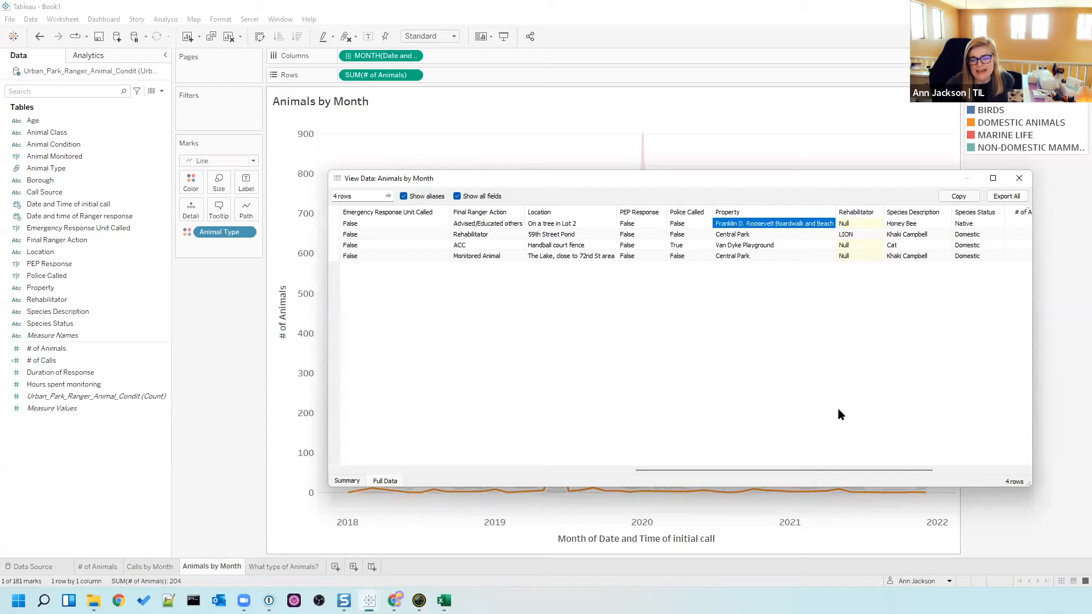
click(1020, 179)
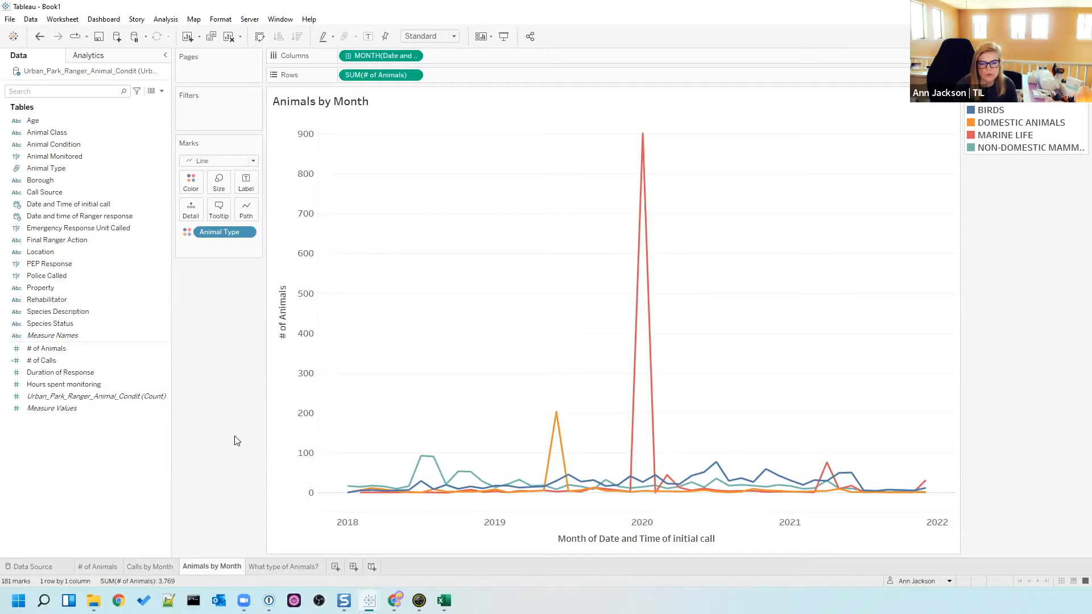
- Create a new dashboard and set its fixed size to 1300 px wide by 900 px high
click(353, 568)
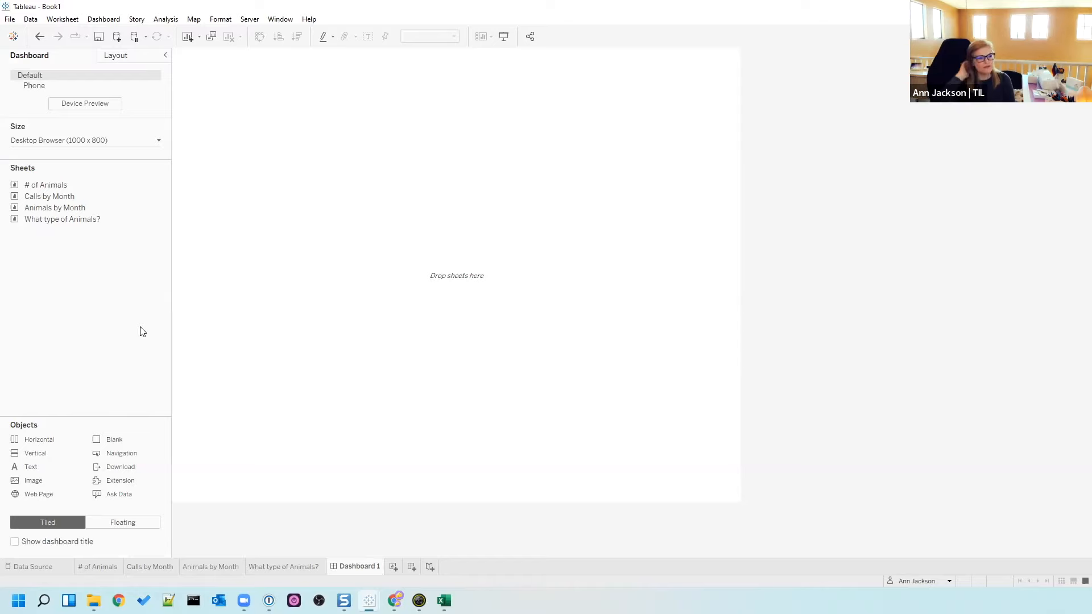
mouse_move(72, 190)
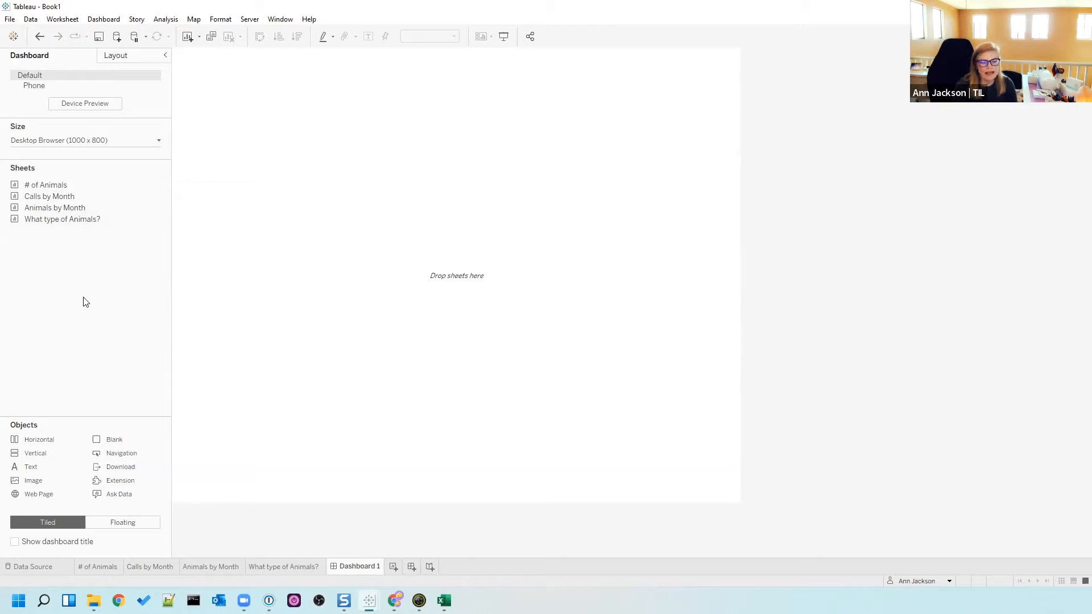
click(68, 141)
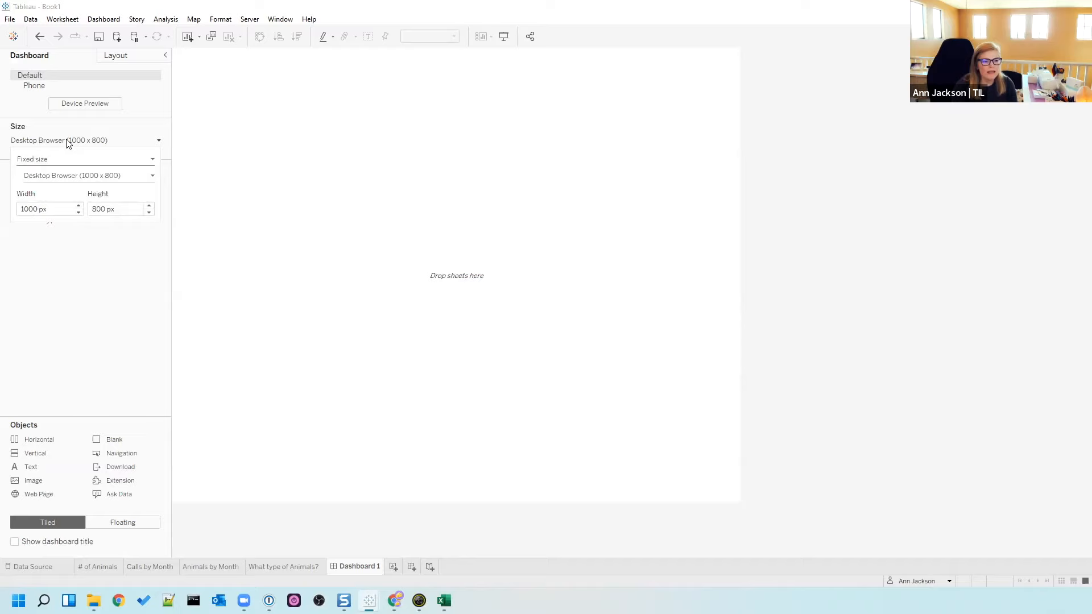
click(67, 143)
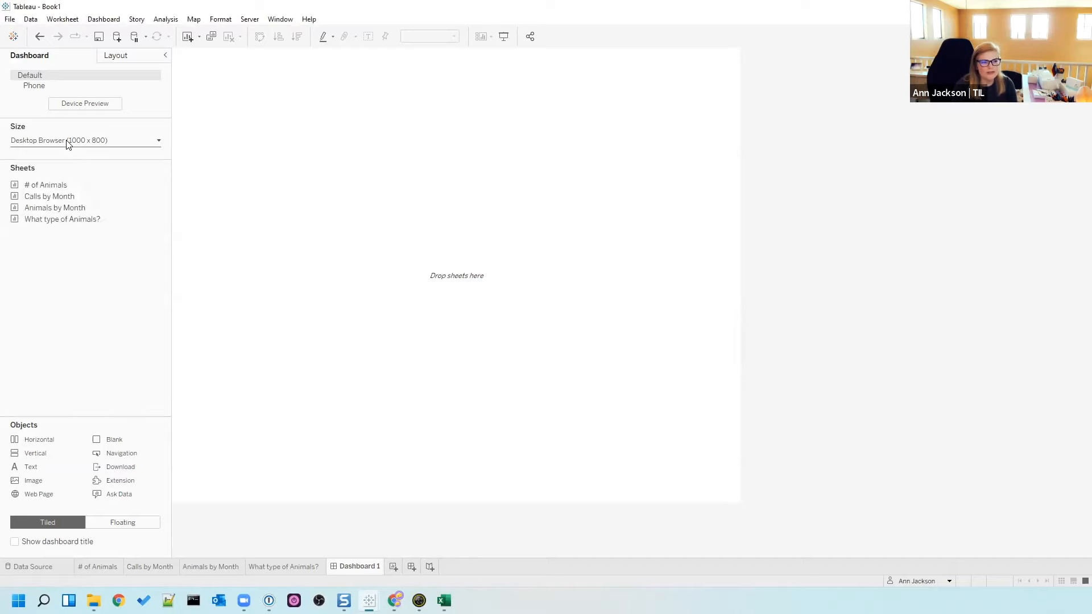
click(70, 144)
click(78, 206)
click(79, 206)
click(78, 206)
click(149, 206)
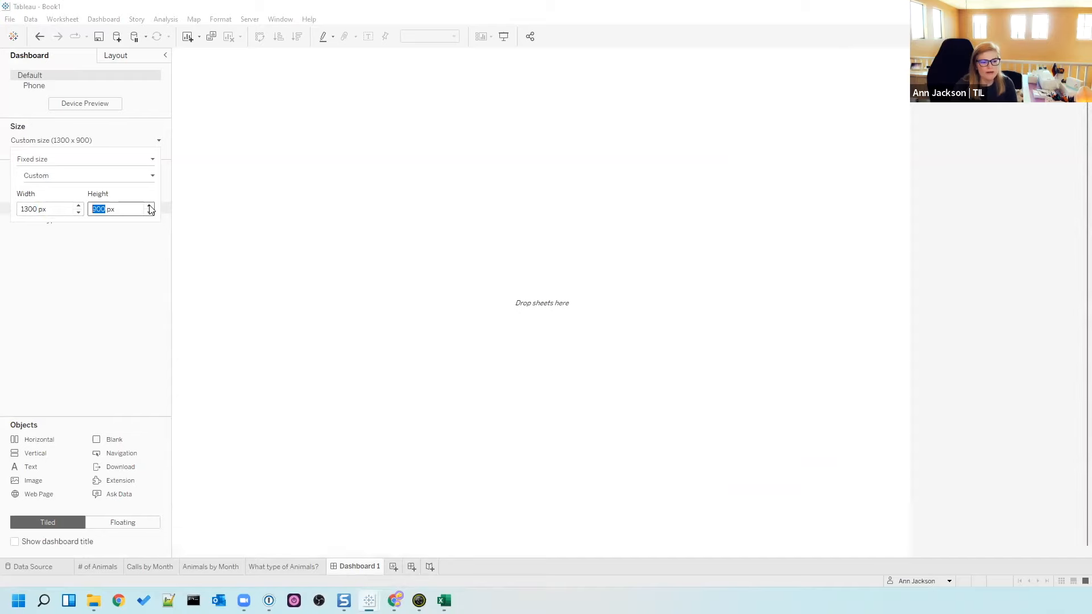
click(95, 302)
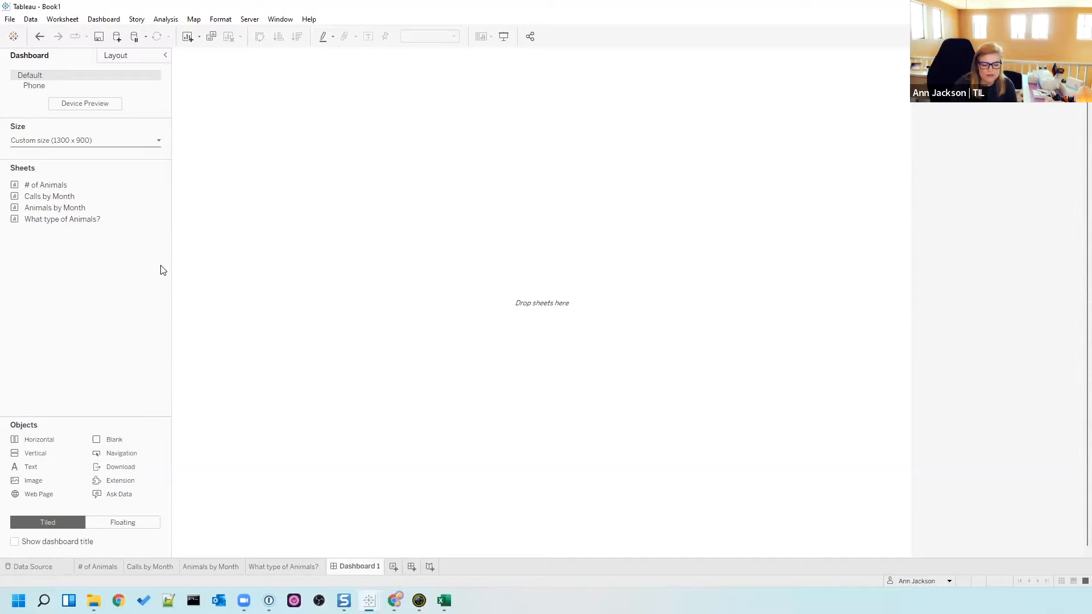
- Delete the Phone layout from the dashboard
click(35, 85)
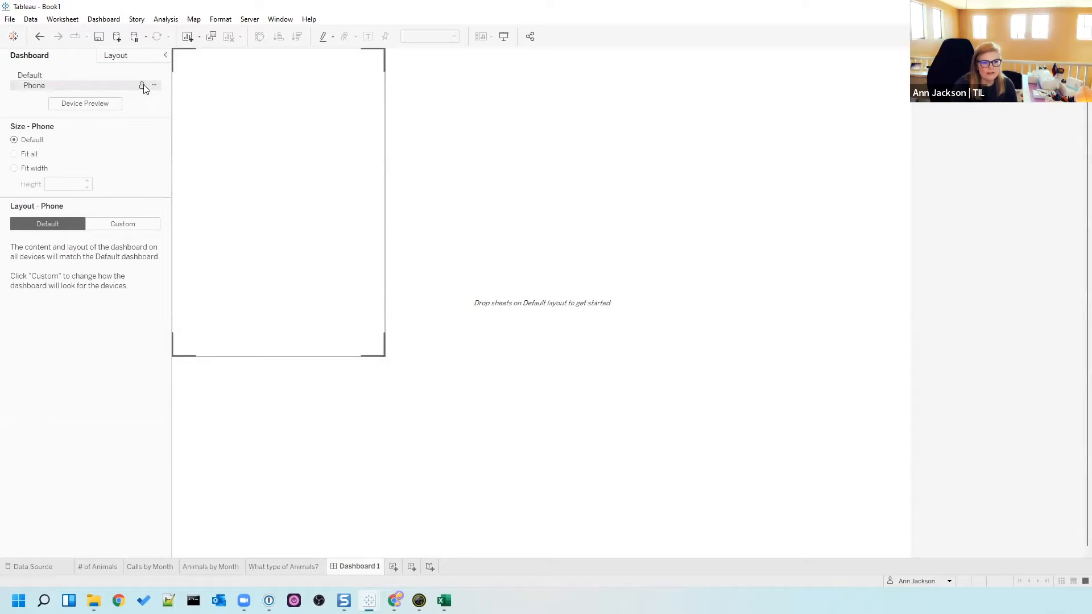
click(154, 87)
click(163, 127)
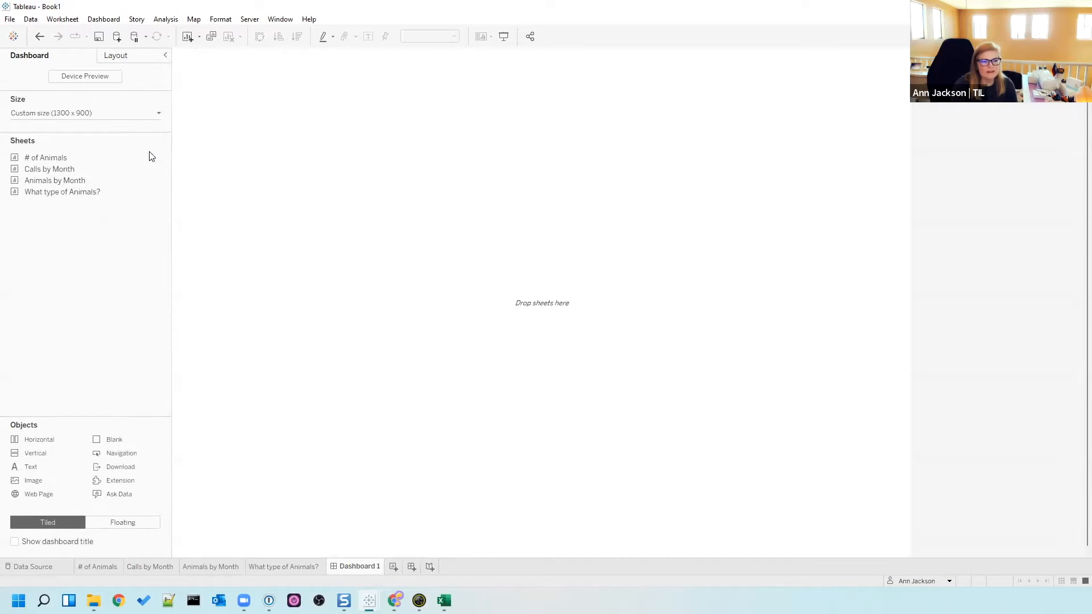
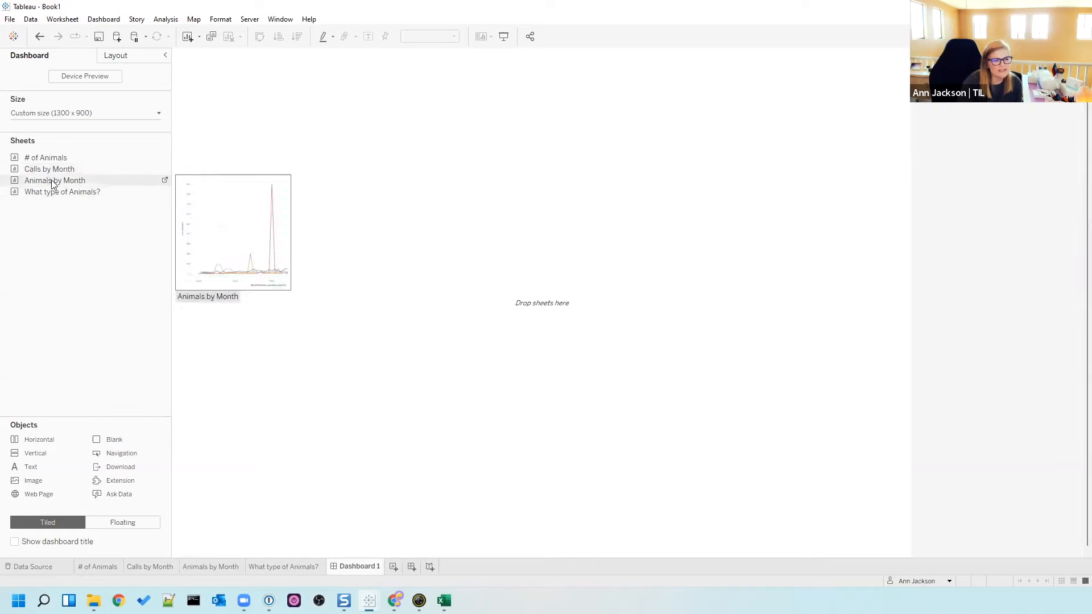
- Add the What type of Animals? sheet to the dashboard and place Calls by Month below it
drag(59, 197, 643, 165)
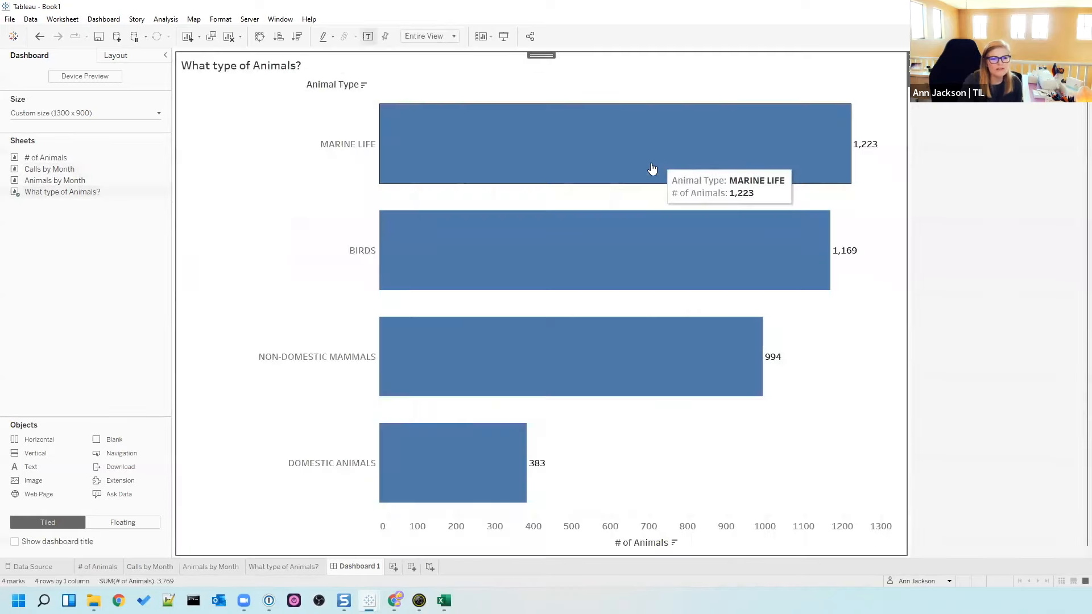
drag(57, 169, 507, 419)
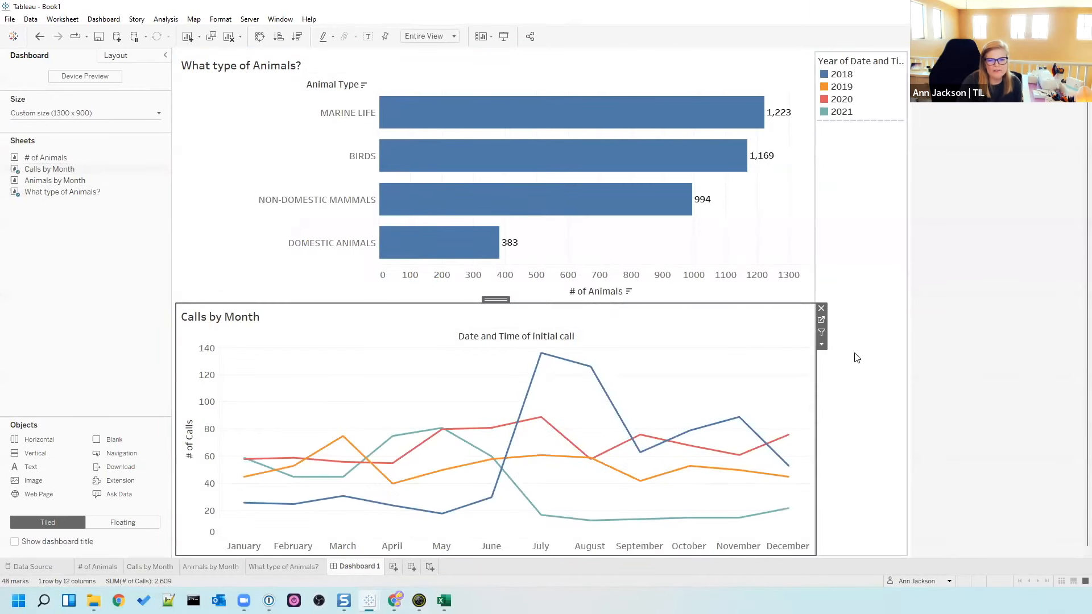
click(970, 372)
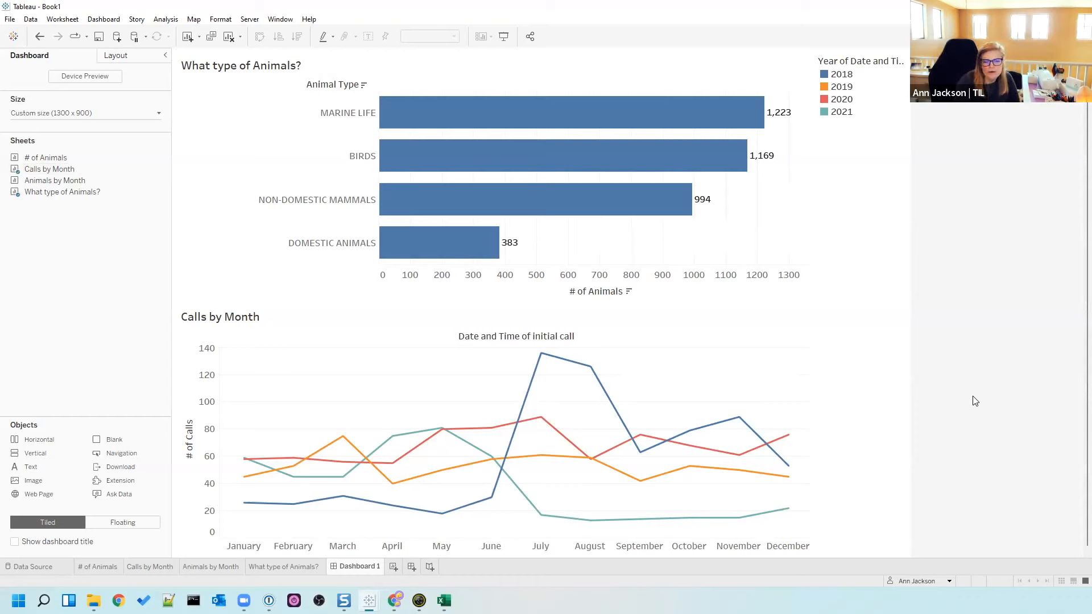
- Remove the container holding the year color legend from the dashboard
click(874, 391)
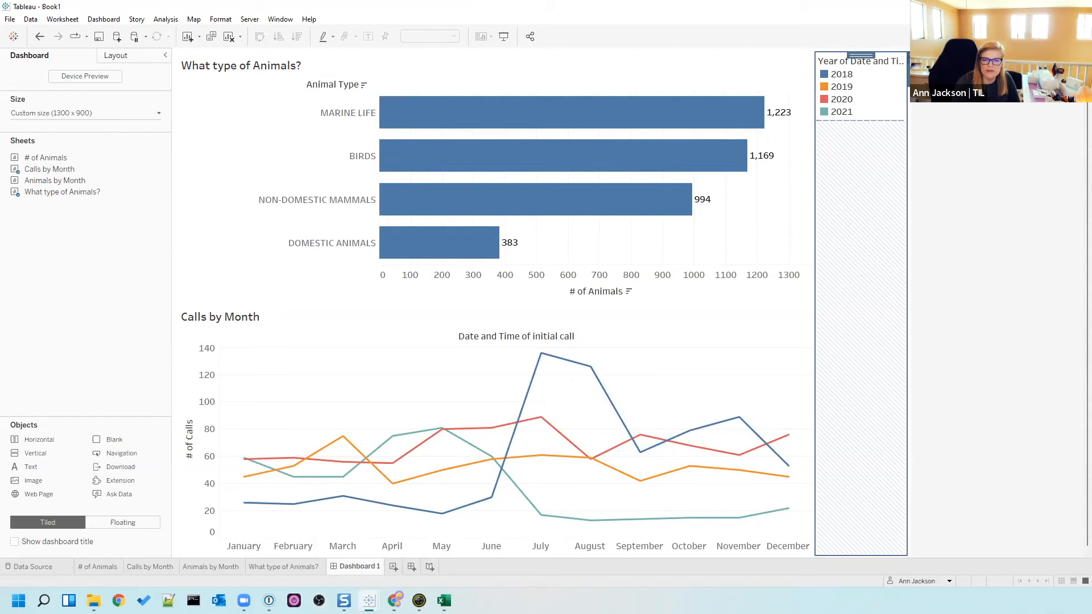
key(Delete)
click(597, 320)
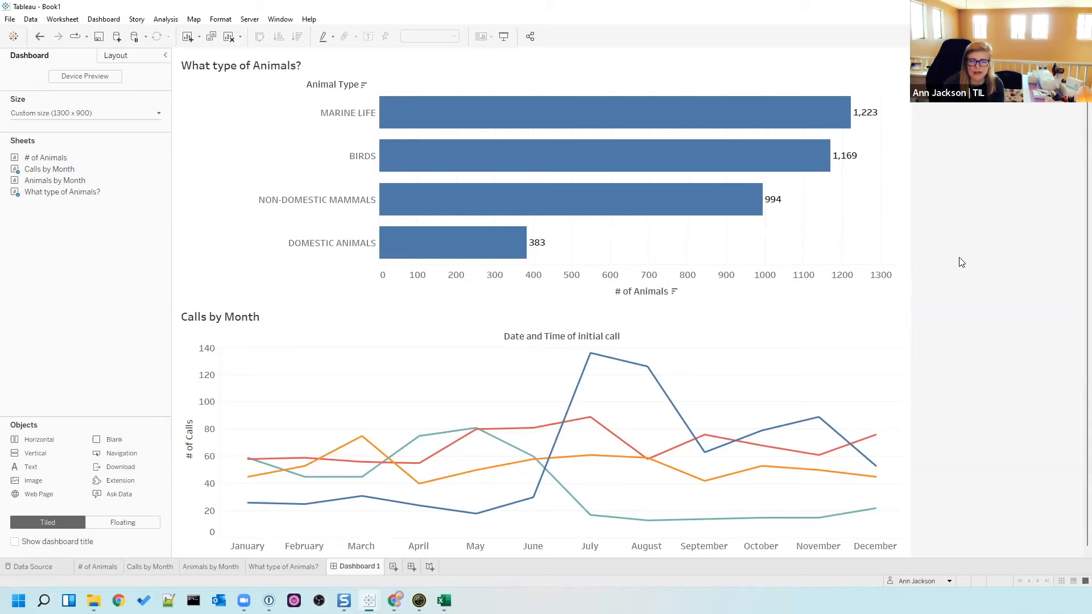
- Use the What type of Animals? chart as a dashboard filter and test it with the MARINE LIFE bar
click(874, 213)
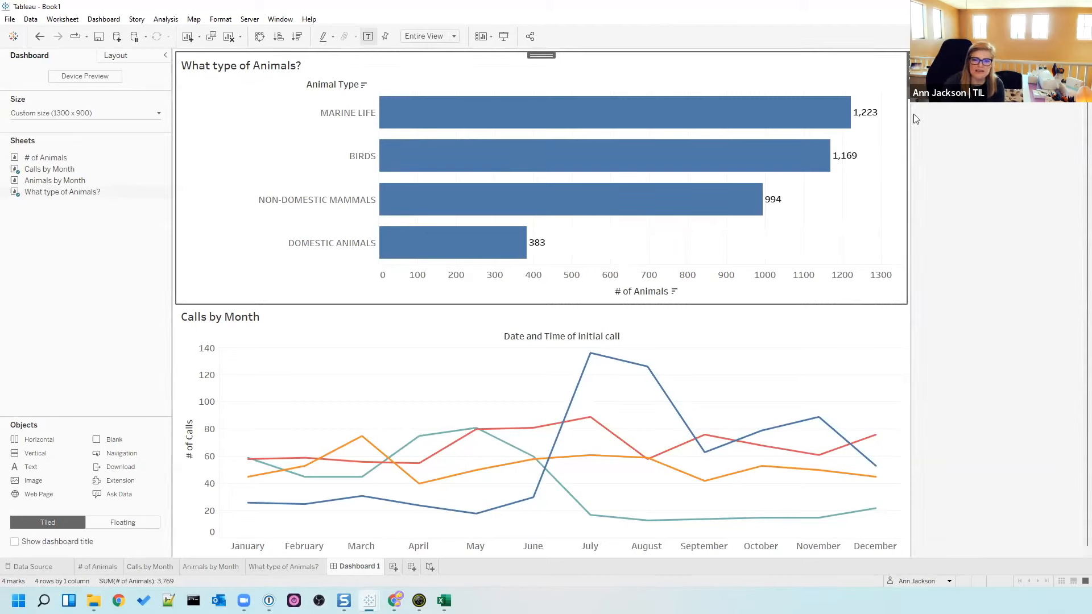
click(519, 120)
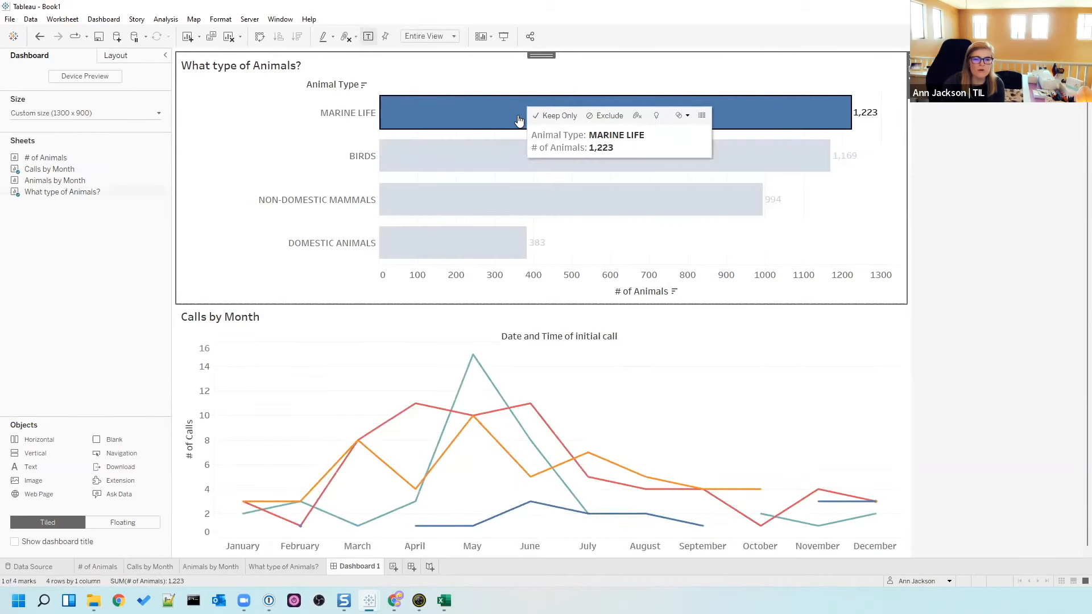
click(428, 123)
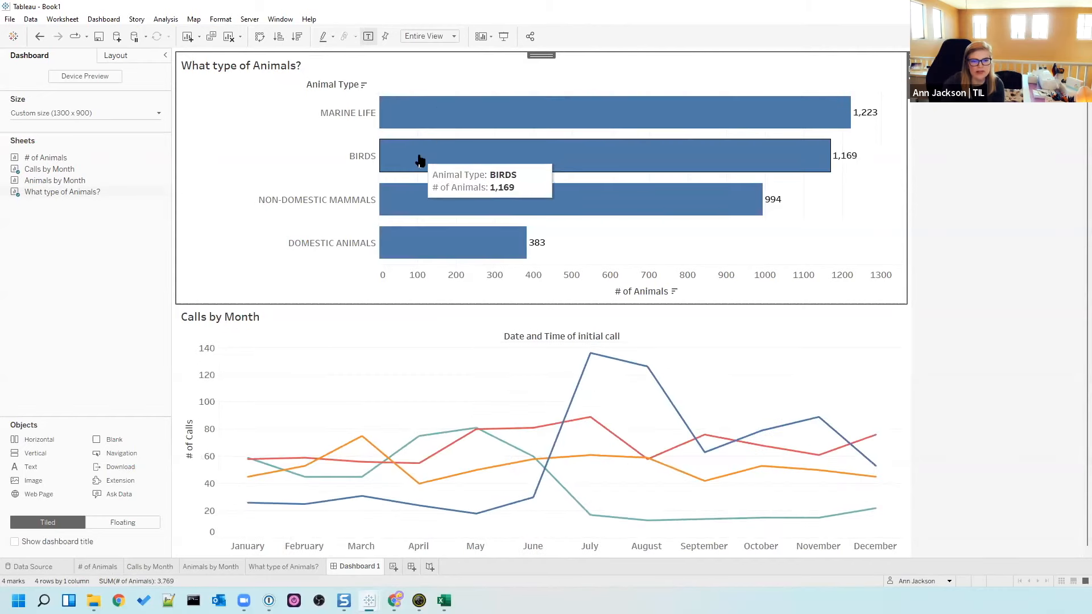
- Test the dashboard filter with the BIRDS, NON-DOMESTIC MAMMALS and MARINE LIFE bars, and clear the selection
click(419, 161)
click(420, 162)
click(410, 201)
click(409, 203)
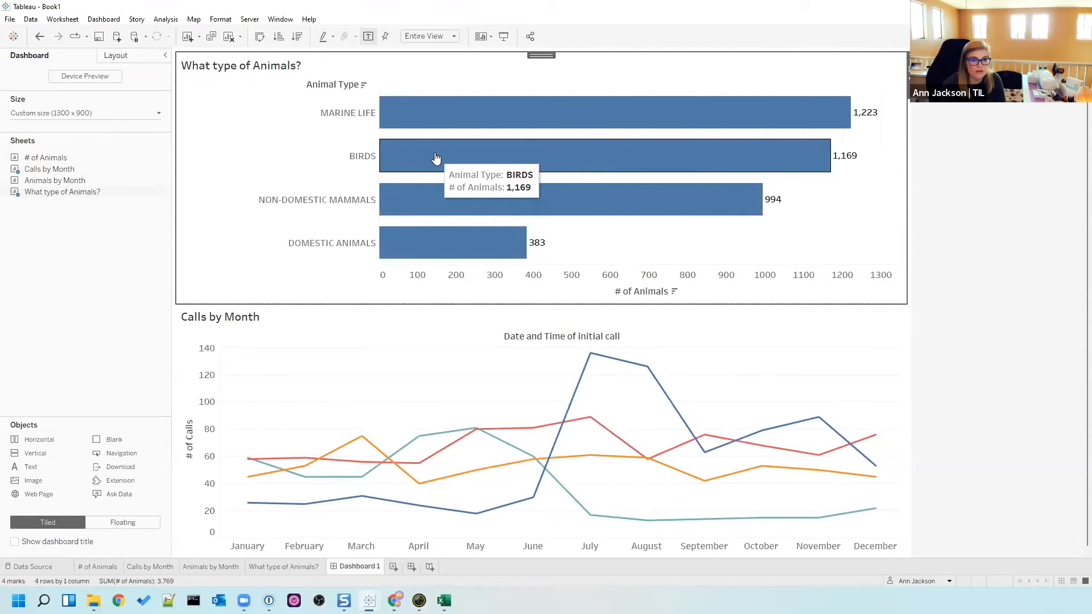
click(468, 119)
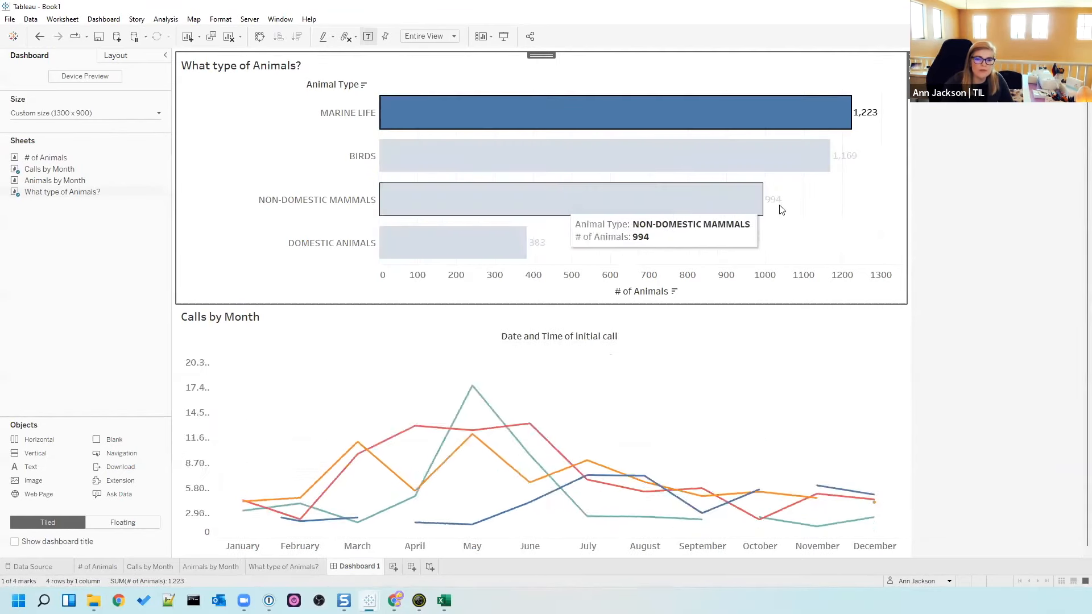
drag(837, 203, 798, 99)
click(840, 224)
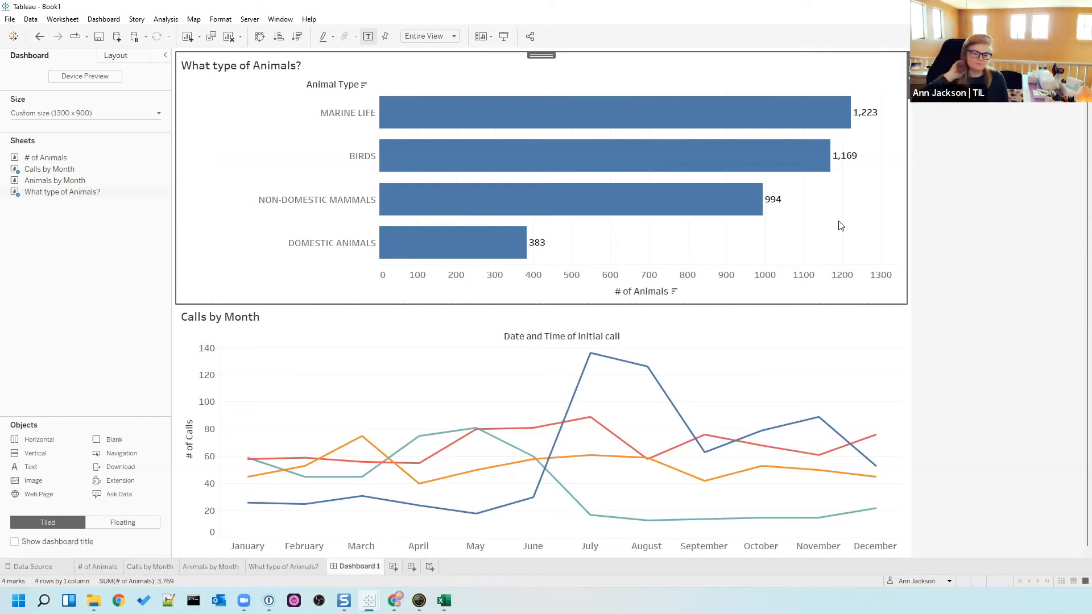
click(989, 319)
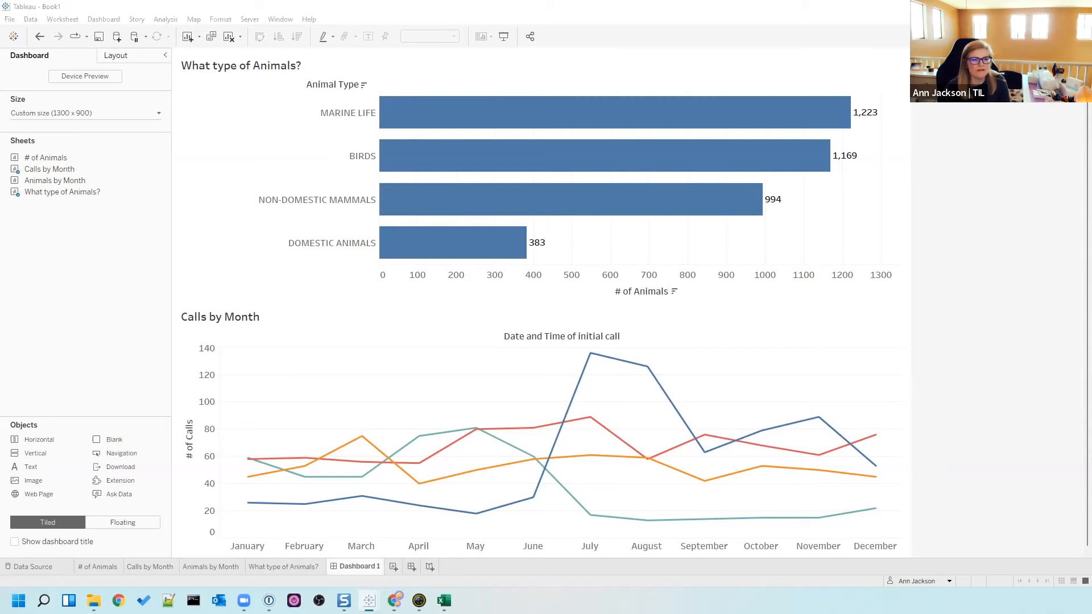
- Switch to the NYC Urban Park Ranger Animal Response Training Finished workbook and try filtering its dashboard by MARINE LIFE
drag(362, 16, 365, 16)
double_click(364, 16)
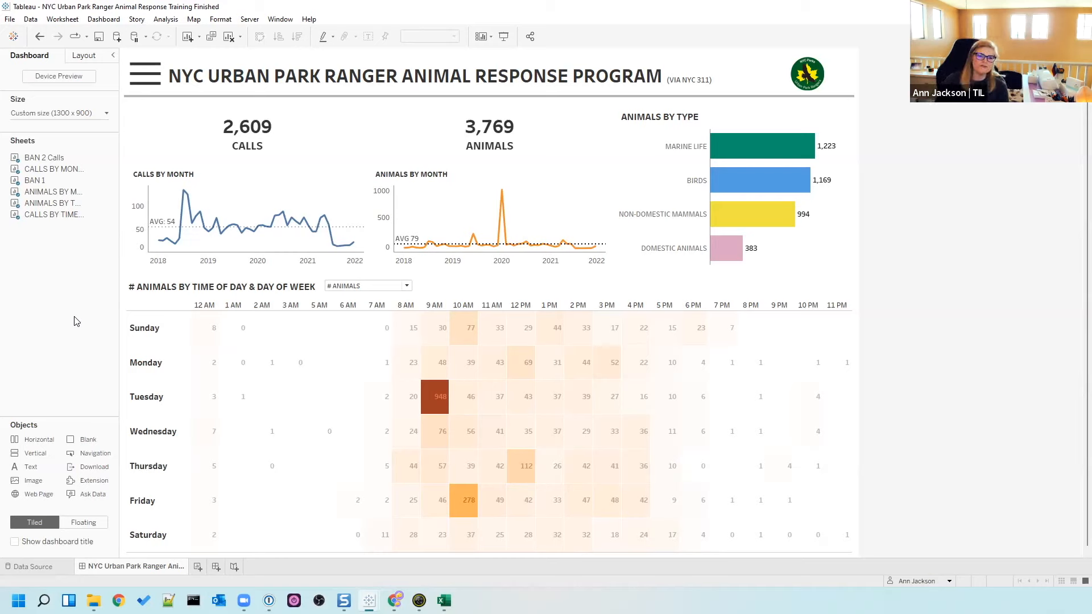
click(801, 152)
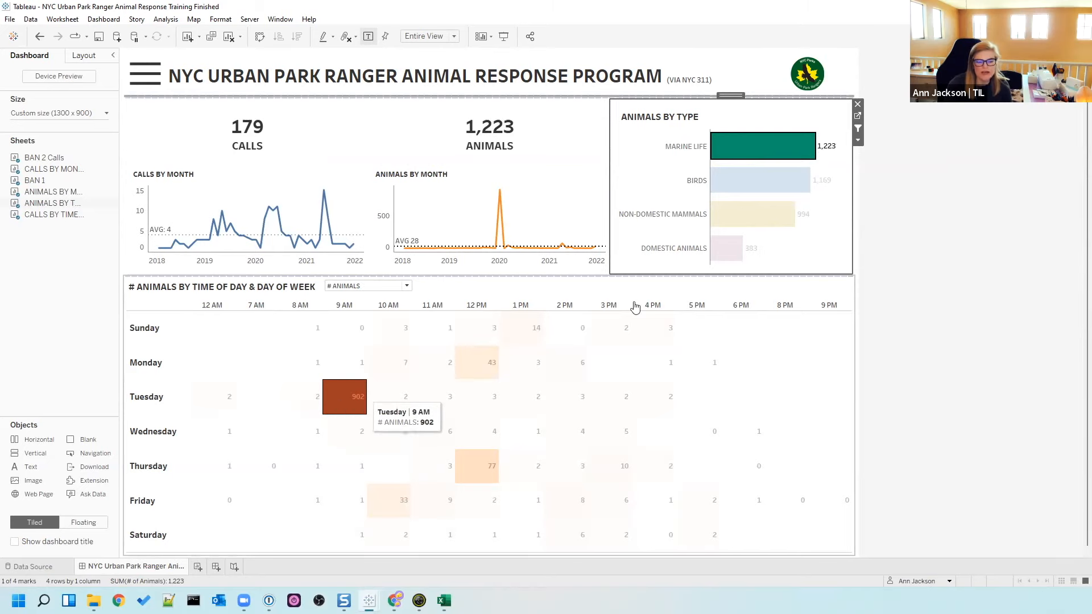
mouse_move(750, 155)
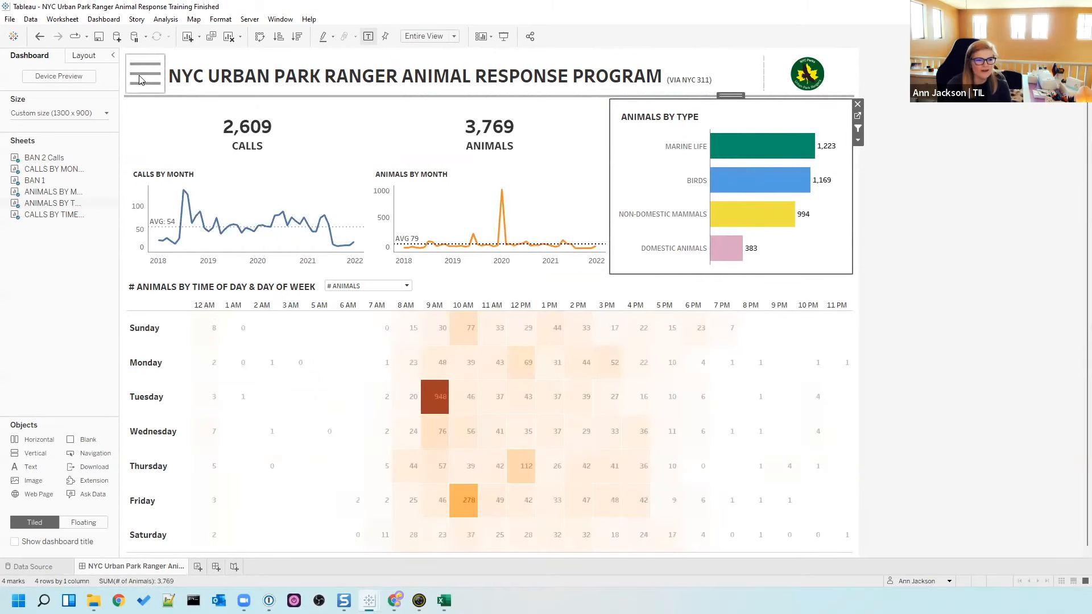
- Present the finished dashboard full screen, show its hidden filter panel, and filter Borough to Bronx only
click(503, 36)
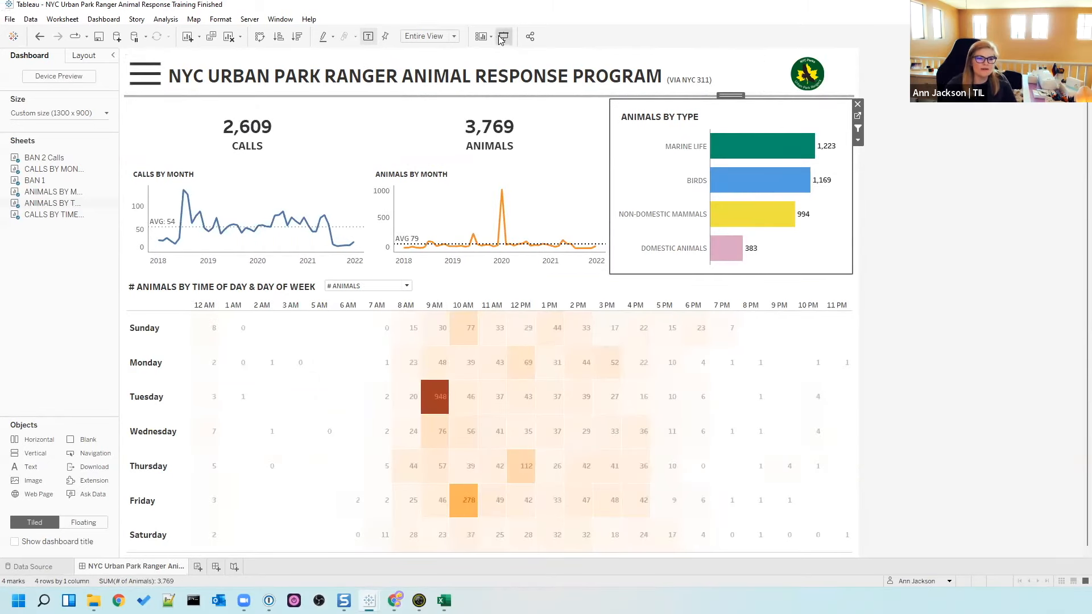
click(192, 67)
click(220, 111)
click(199, 133)
click(200, 144)
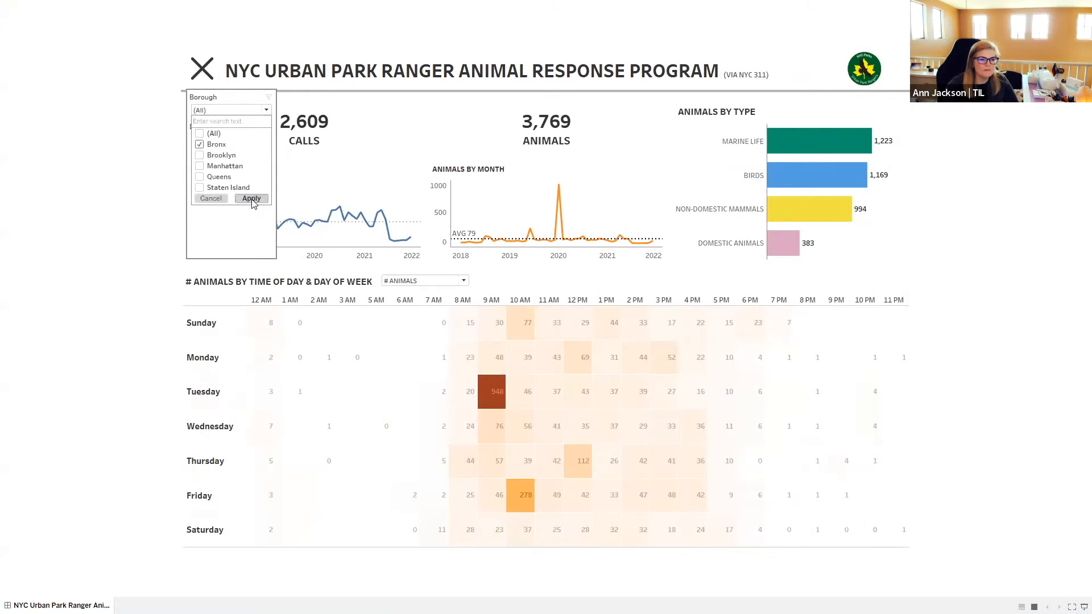
click(252, 199)
- Reset the Borough filter to (All) and apply it
click(215, 109)
click(215, 109)
click(199, 134)
click(252, 198)
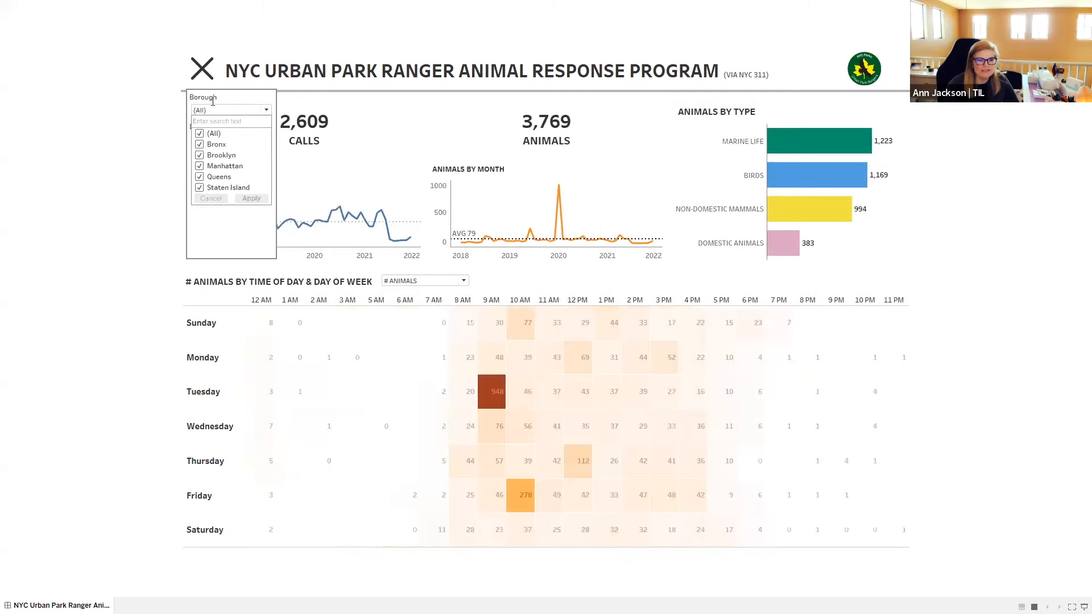
- Close the Borough list, hide the filter panel on the finished dashboard, and leave the full-screen presentation
click(213, 101)
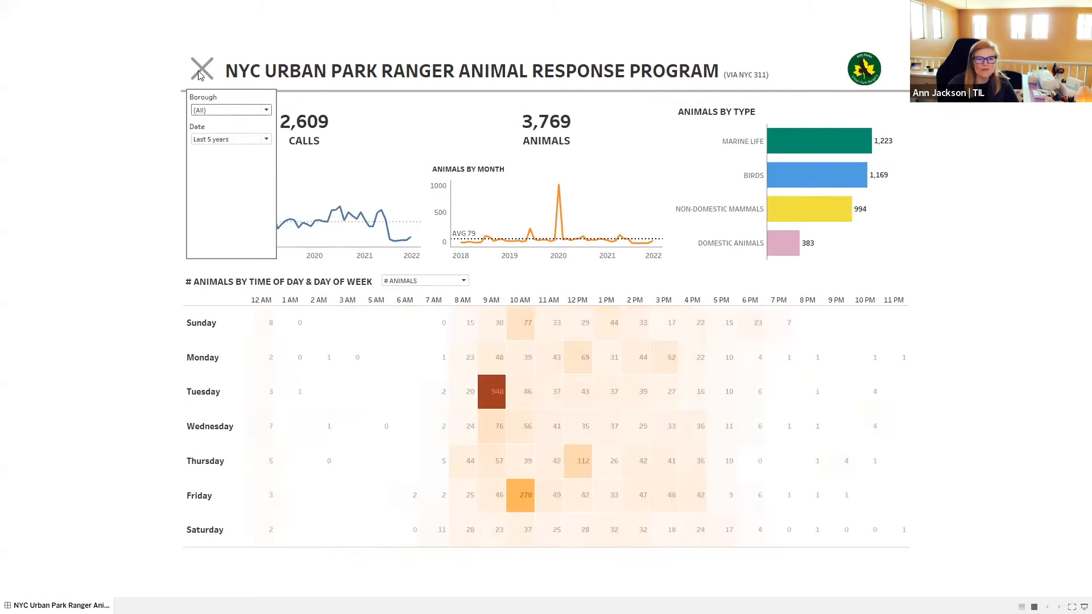
click(201, 70)
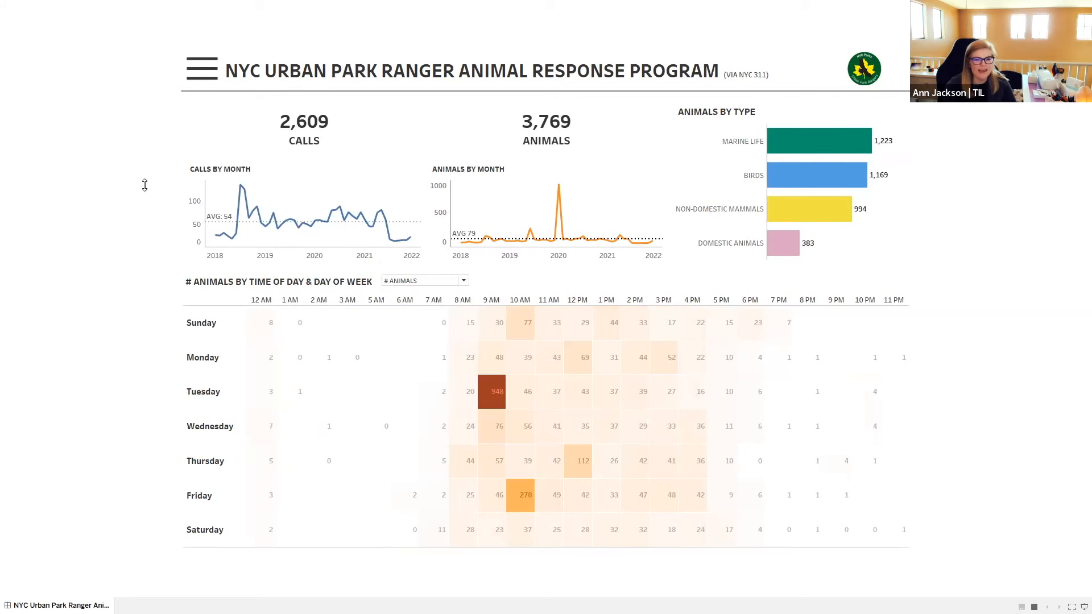
key(Escape)
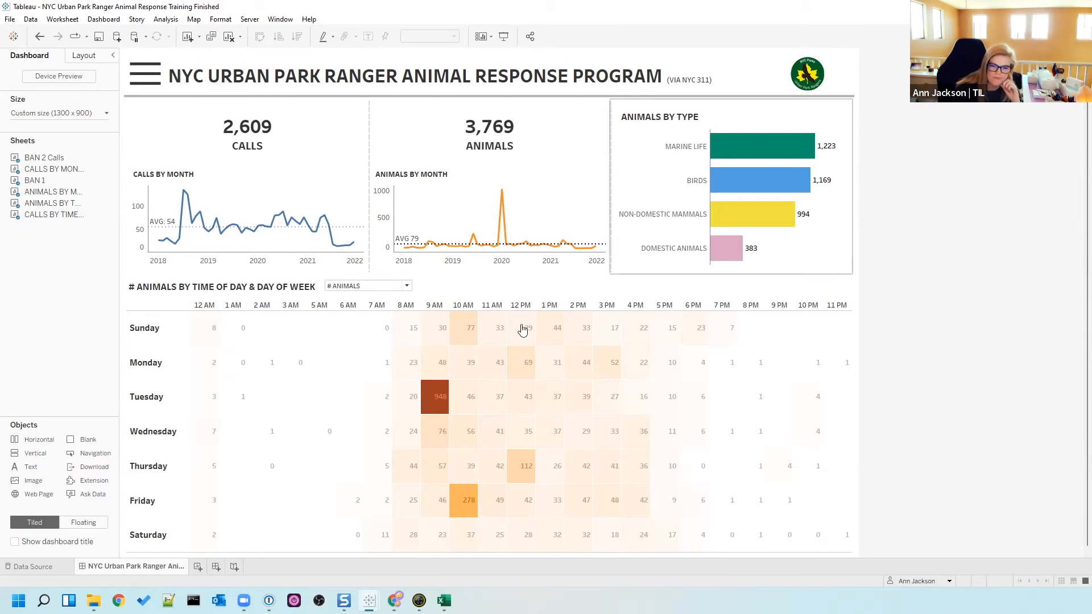
- Try the finished heatmap's measure selector by alternating between # CALLS and # ANIMALS, ending on # CALLS
click(407, 286)
click(364, 296)
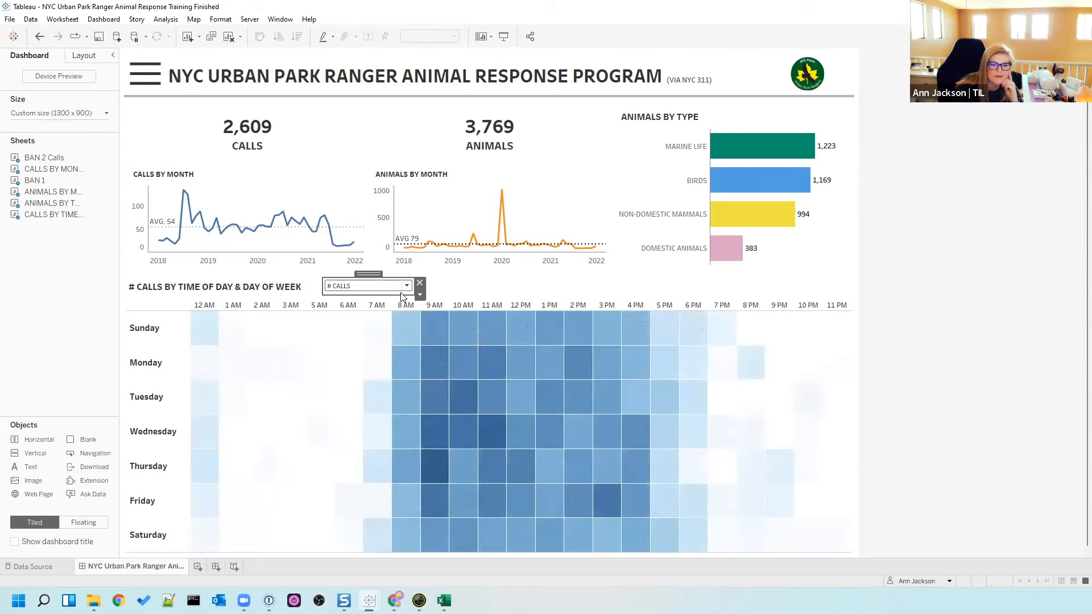
click(405, 286)
click(397, 302)
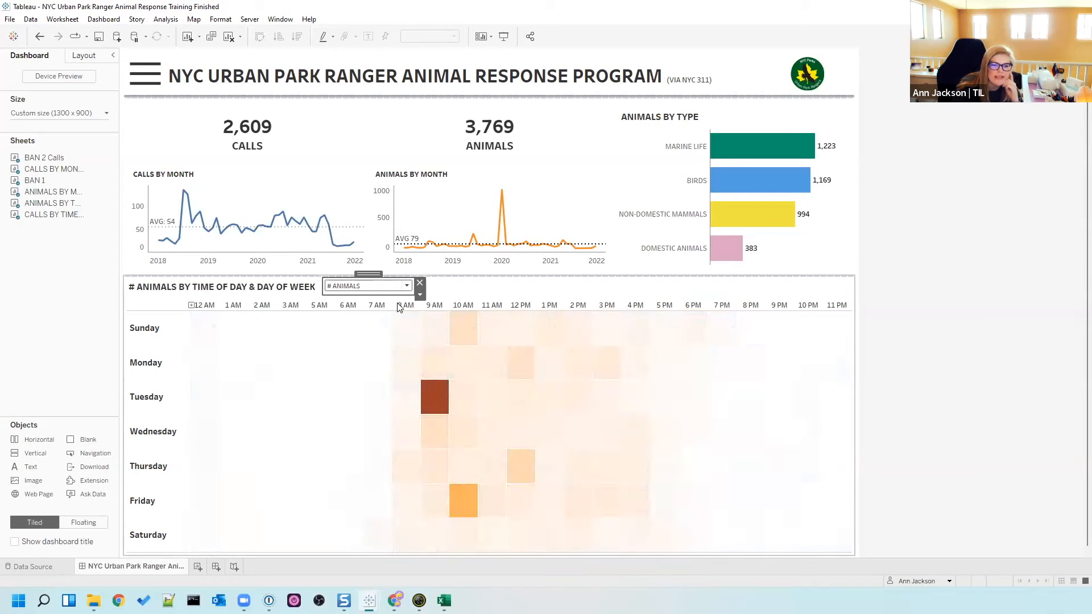
click(406, 286)
click(365, 296)
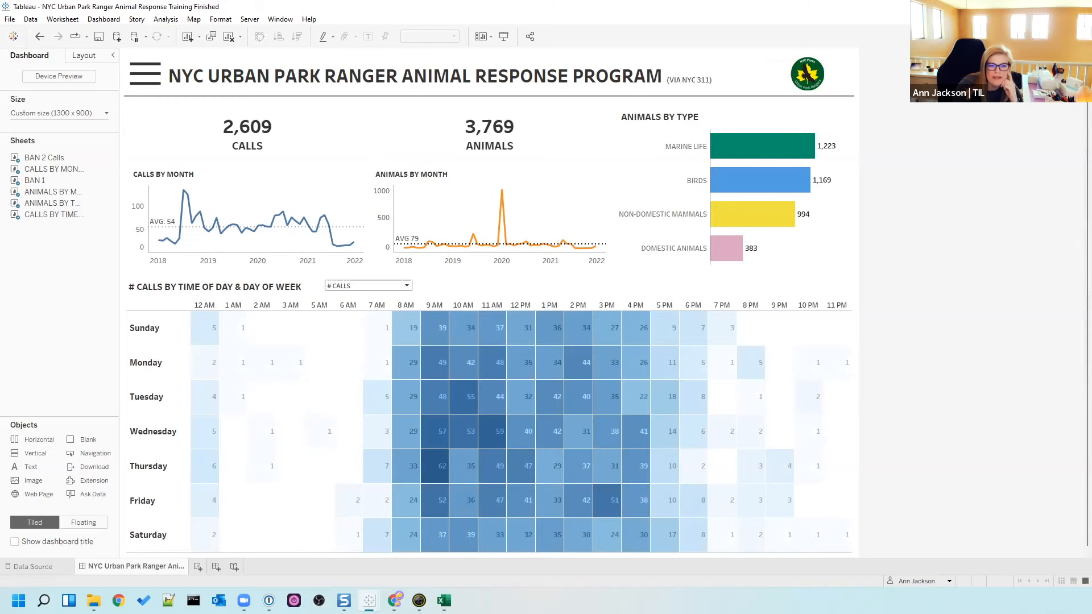
- In a new worksheet in Book1, put the discrete WEEKDAY of Date and Time of initial call on rows and fit it to Entire View
key(alt+Tab)
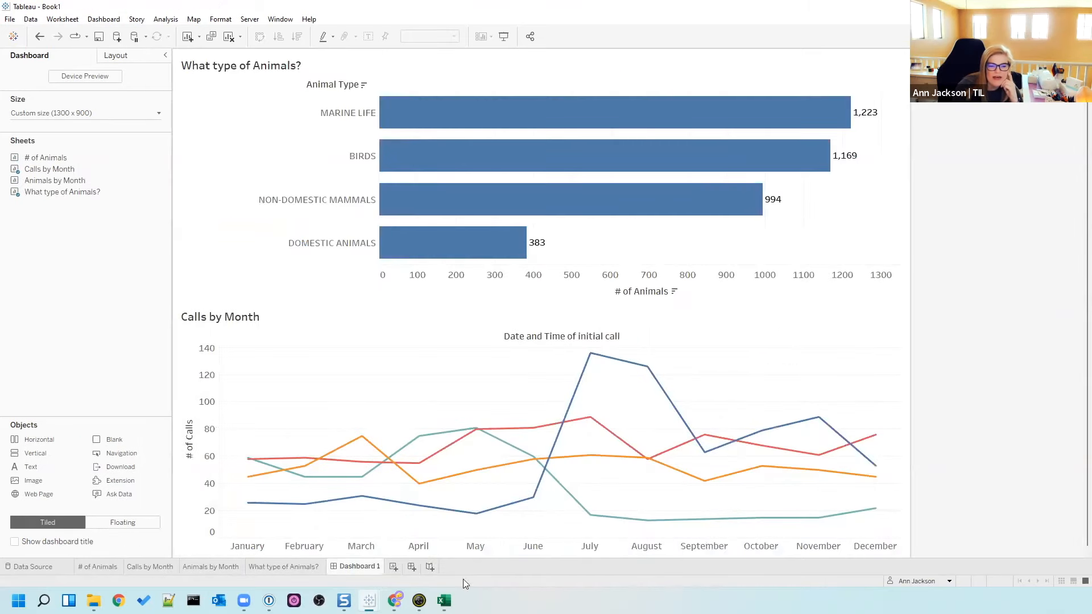
click(394, 567)
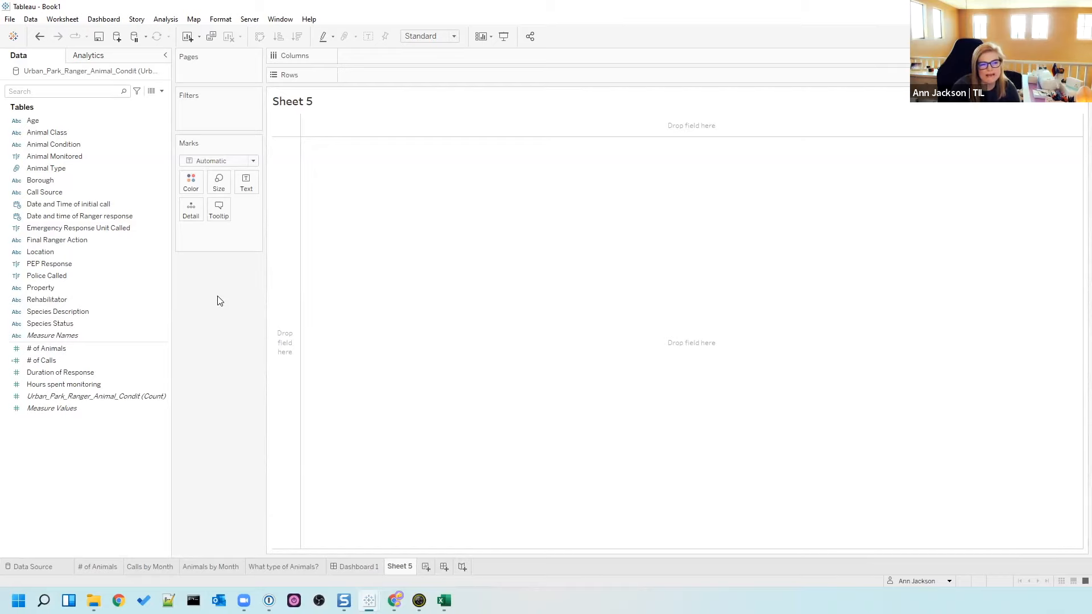
drag(89, 204, 381, 80)
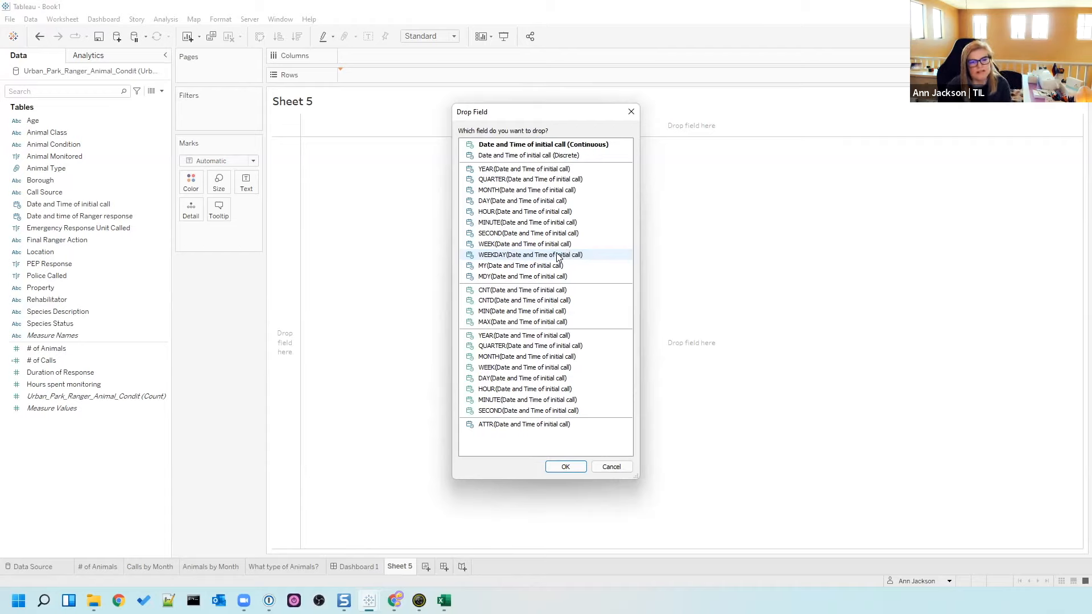
click(510, 255)
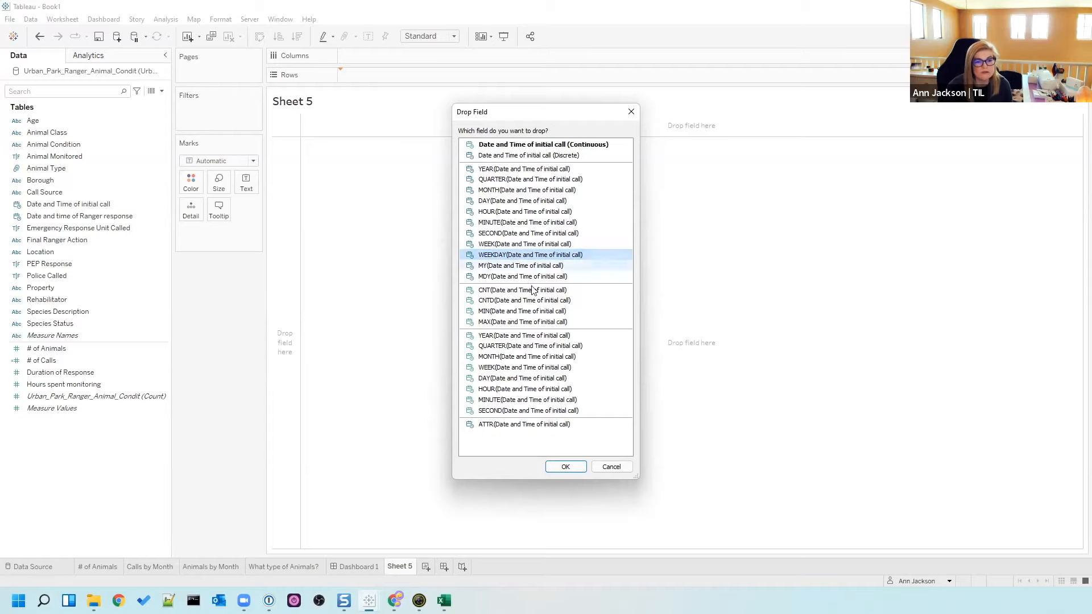
click(566, 467)
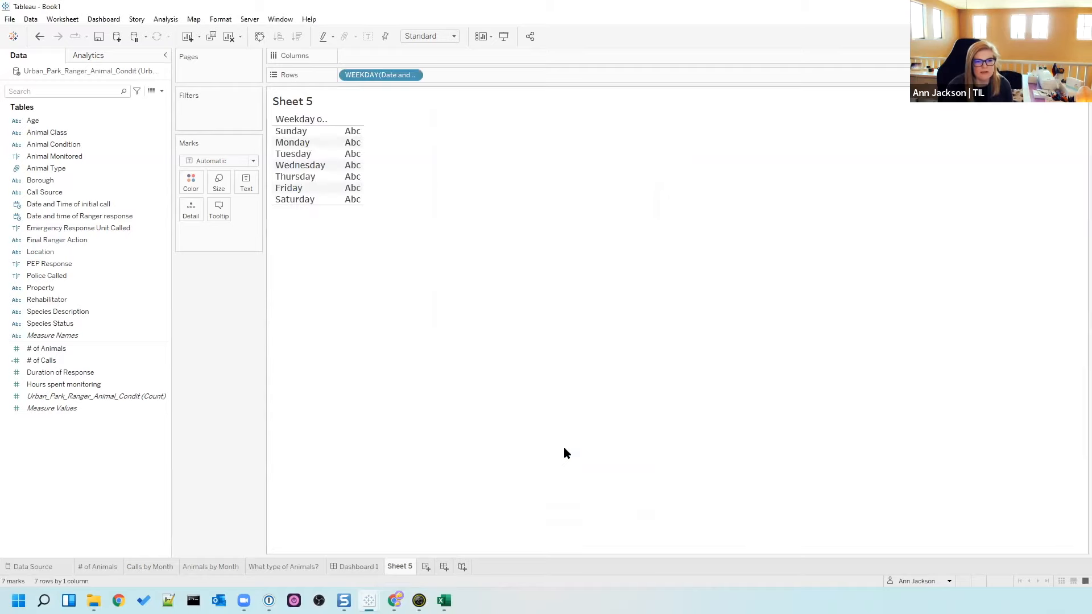
click(430, 35)
click(432, 75)
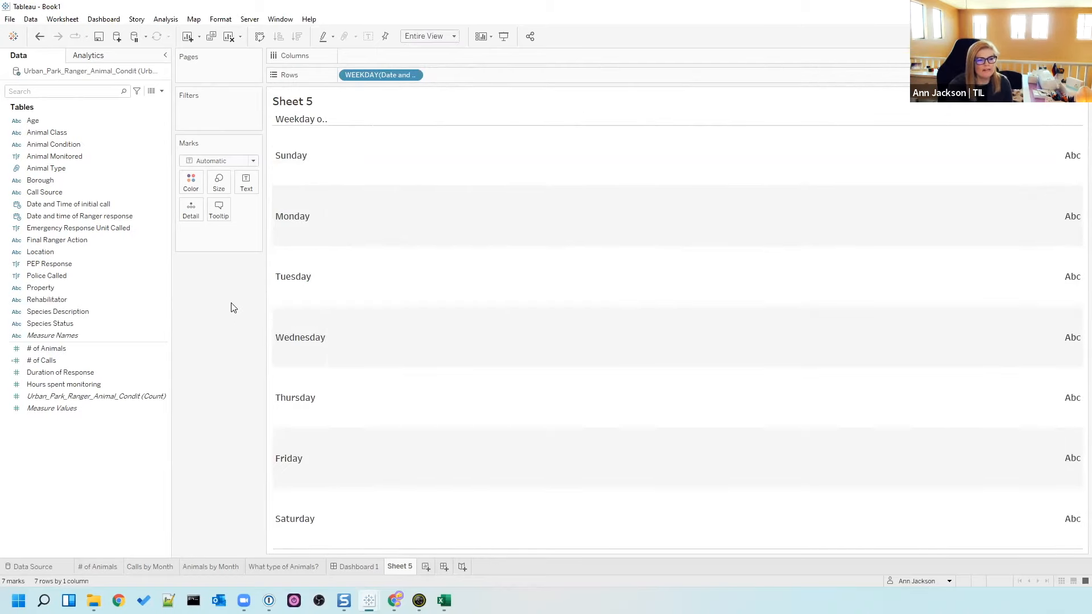
- Add the discrete HOUR of Date and Time of initial call to the columns of the weekday table
drag(80, 204, 401, 57)
click(502, 212)
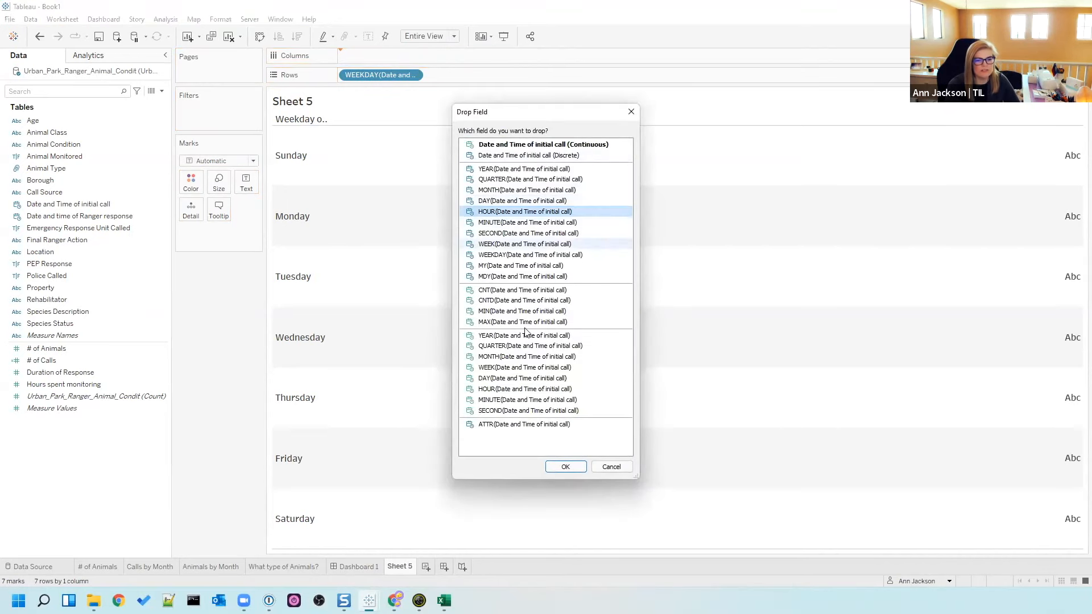
click(560, 466)
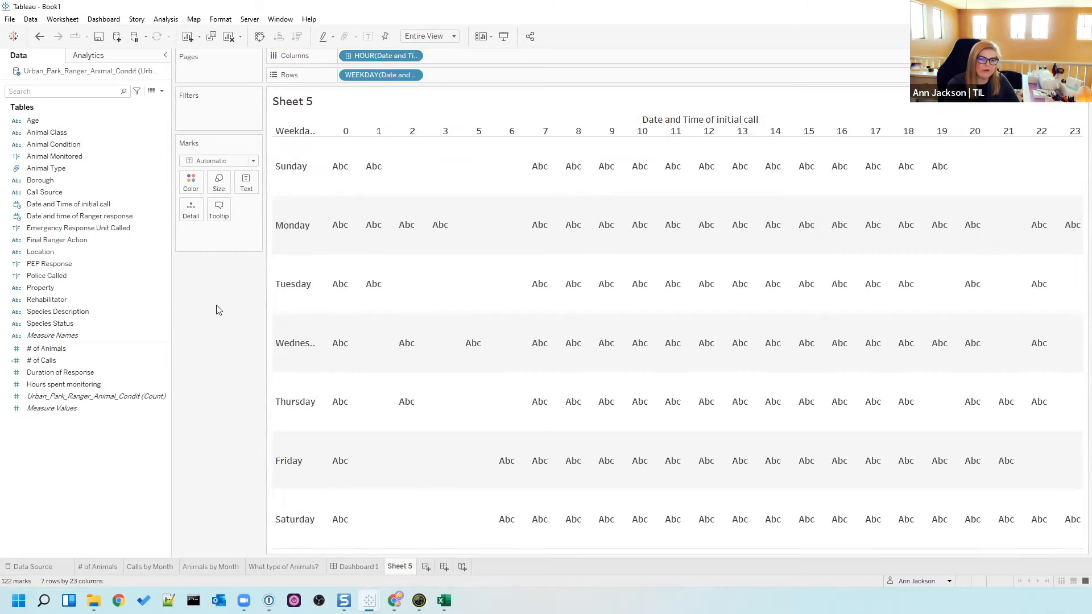
- Format the hour column headers with the 12-Hour date format and close the formatting options
right_click(366, 56)
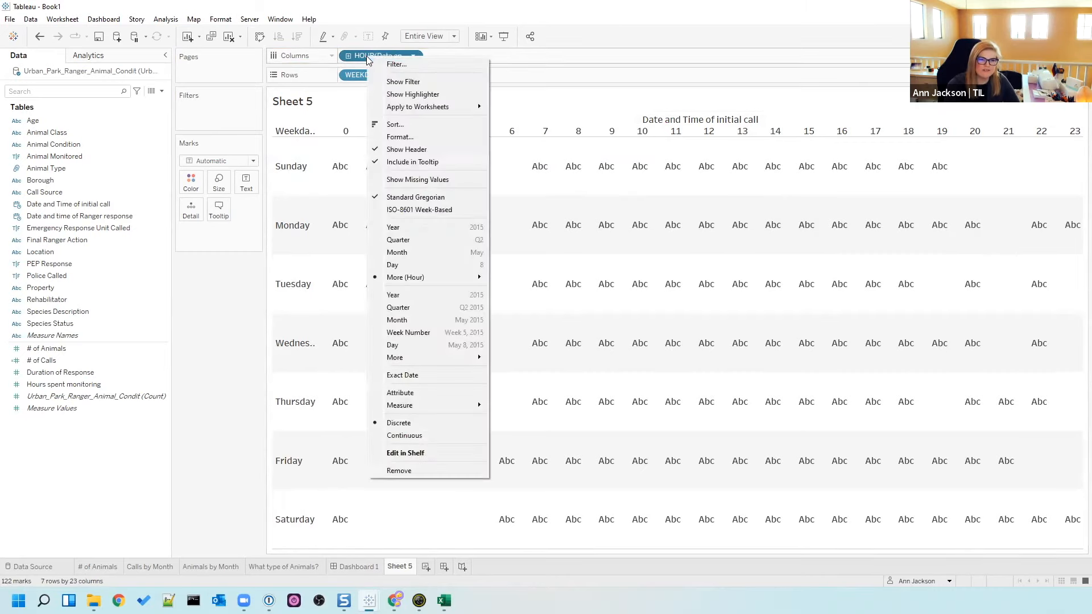
click(421, 138)
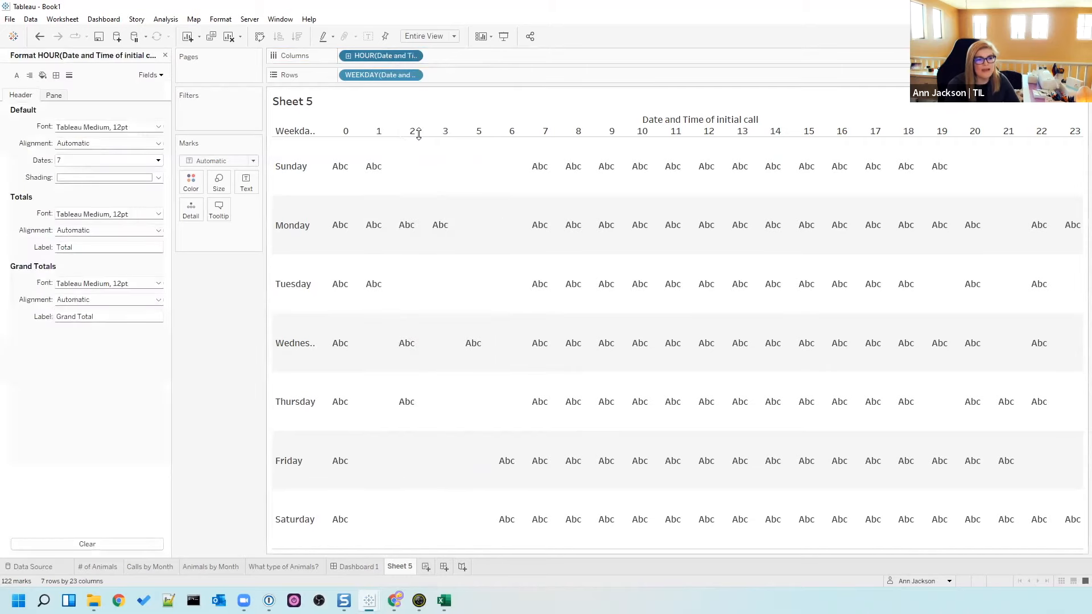
click(78, 162)
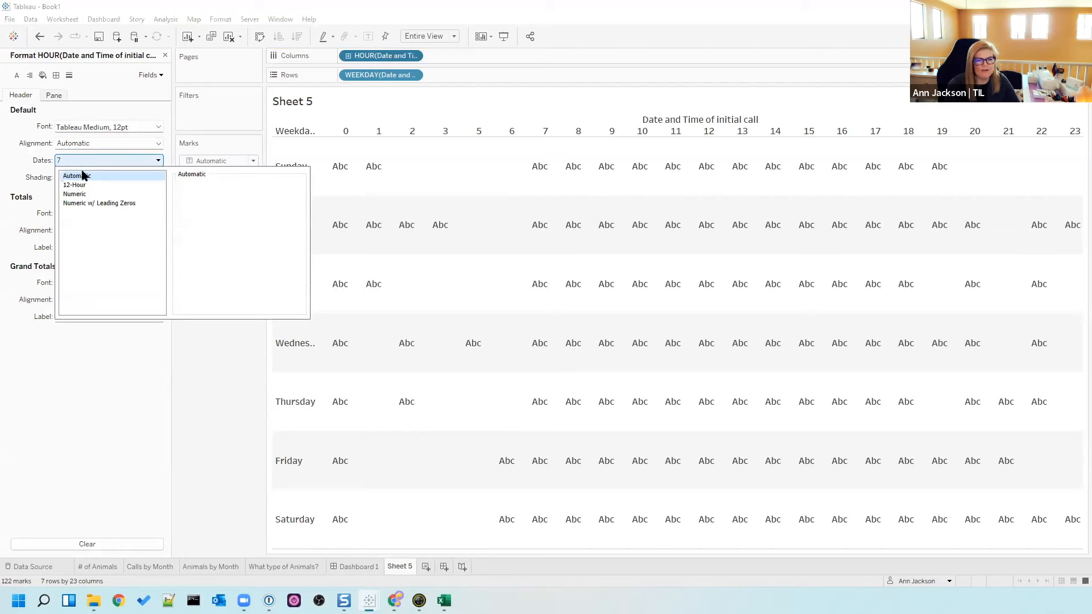
click(91, 185)
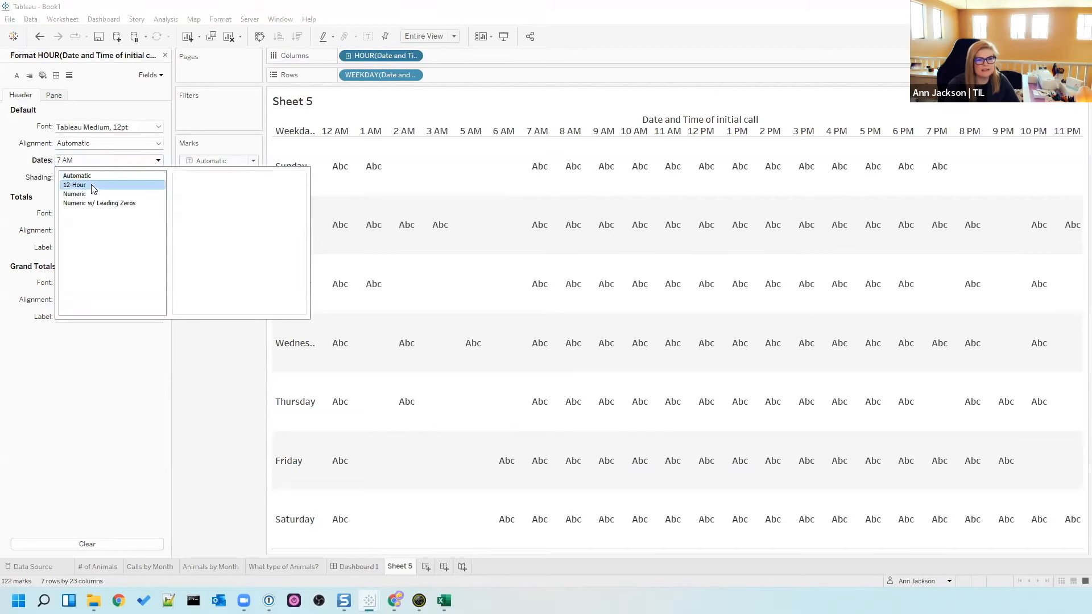
click(212, 373)
click(165, 55)
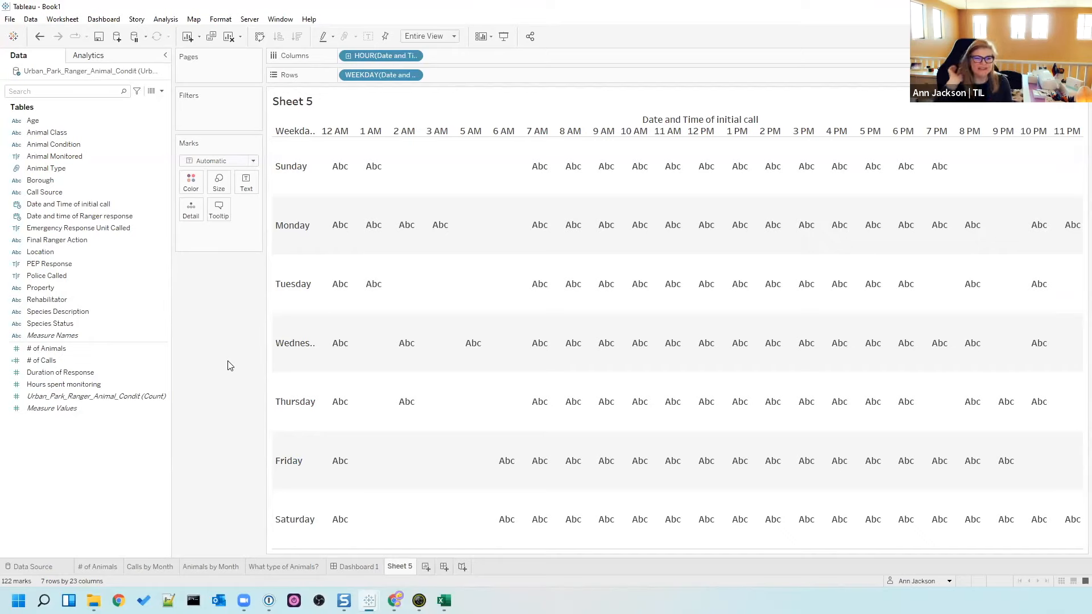
- Color the weekday-by-hour grid by # of Animals and move its color legend beneath the Marks card
click(80, 348)
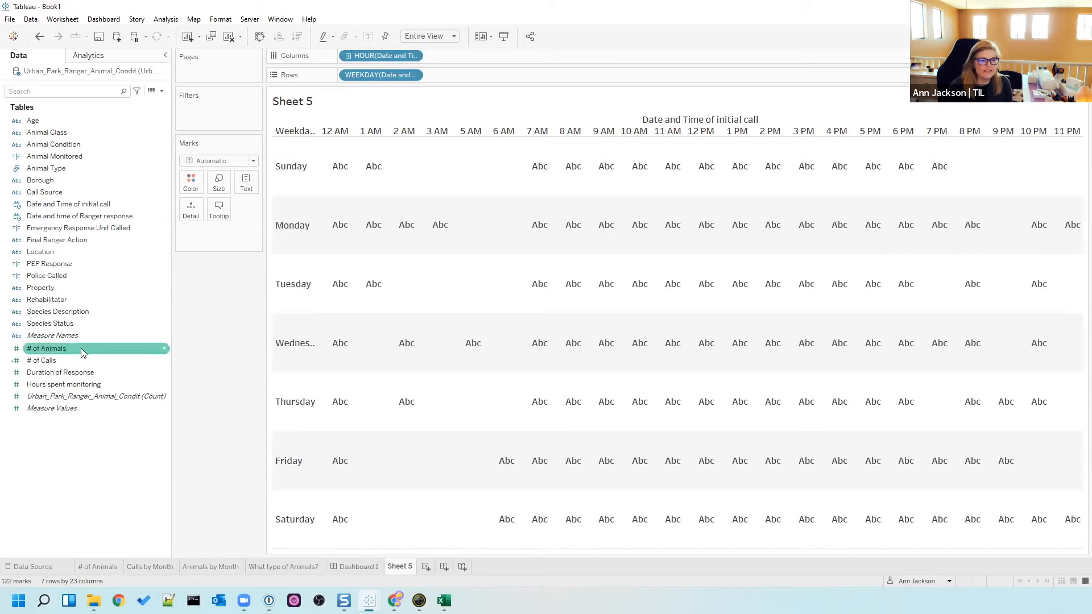
drag(60, 352, 187, 183)
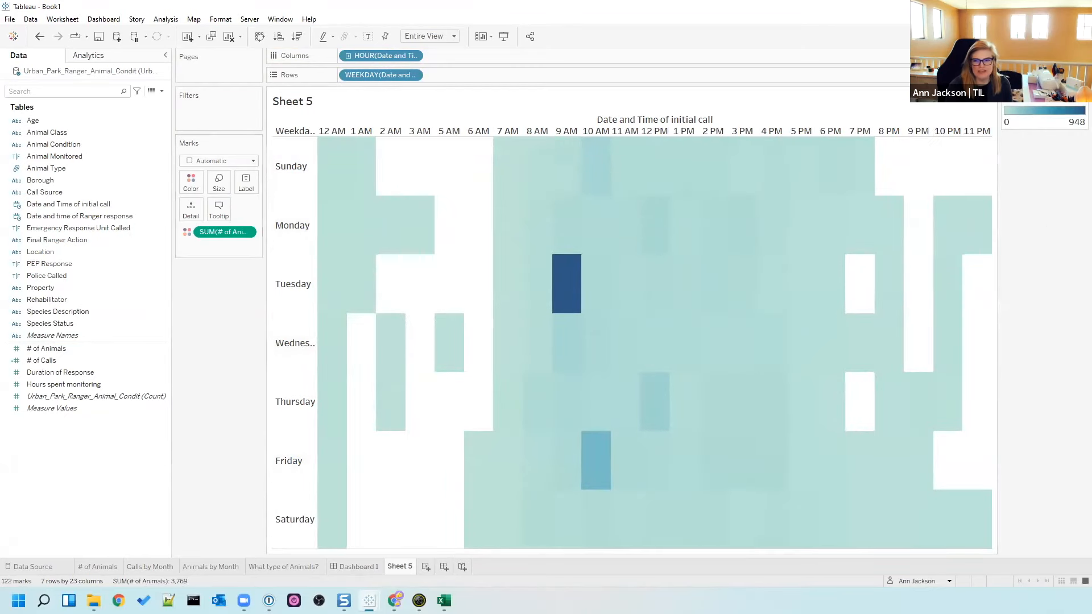
drag(221, 279, 220, 279)
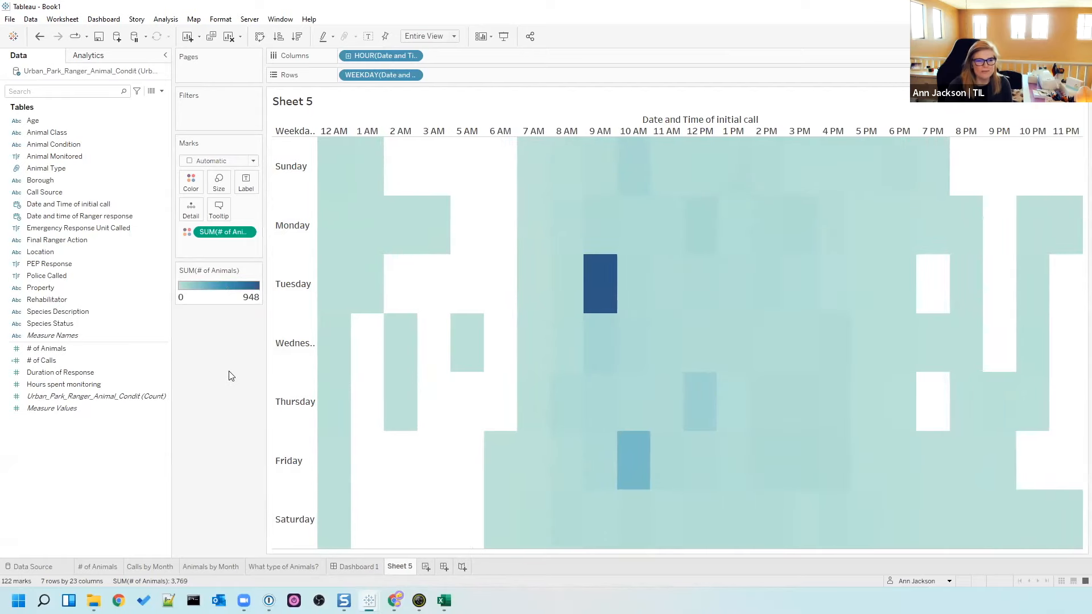
- Set the mark type to Square and label each heatmap cell with # of Animals
click(213, 162)
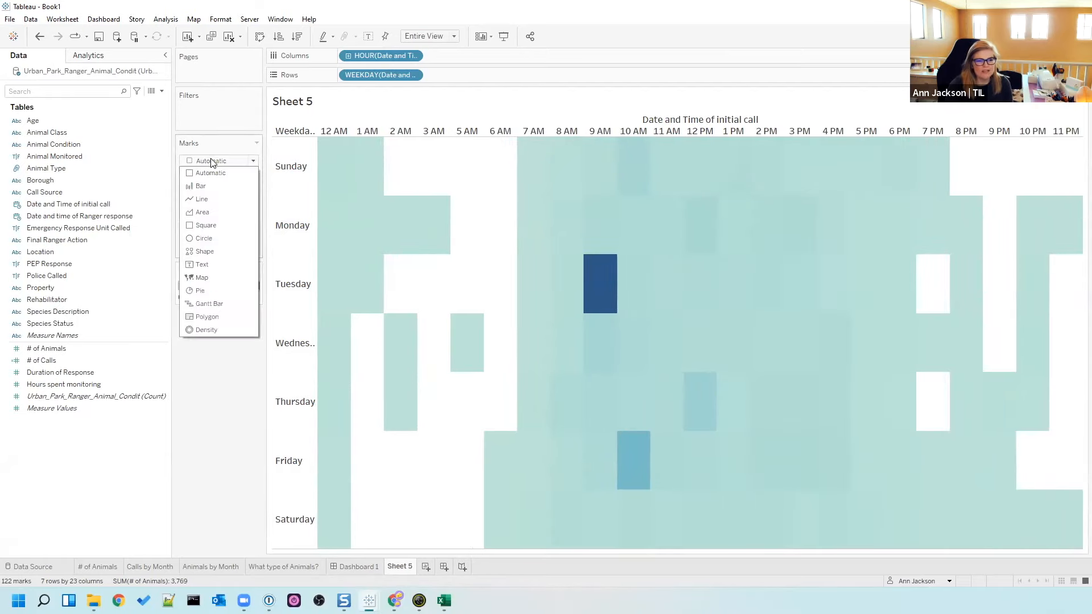
click(212, 223)
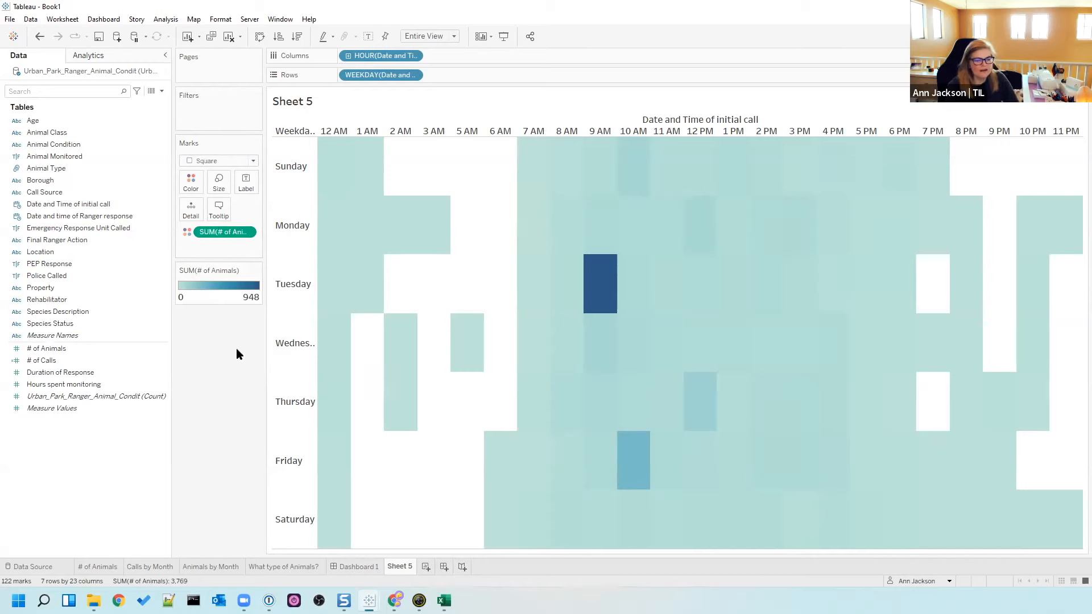
drag(221, 235, 246, 180)
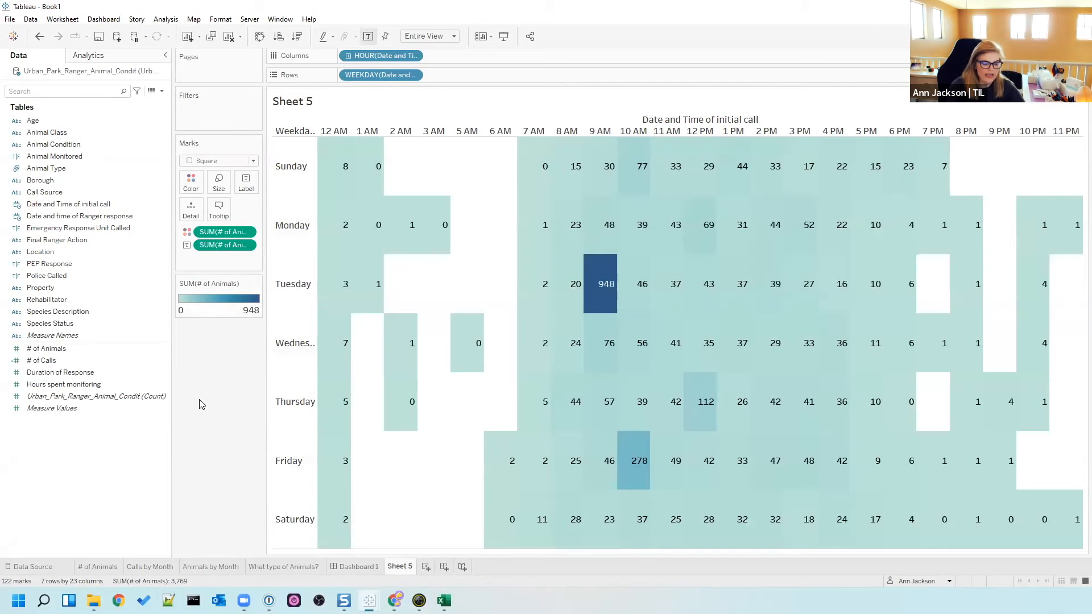
- Replace # of Animals with # of Calls for both the color and the label of the heatmap
mouse_move(602, 289)
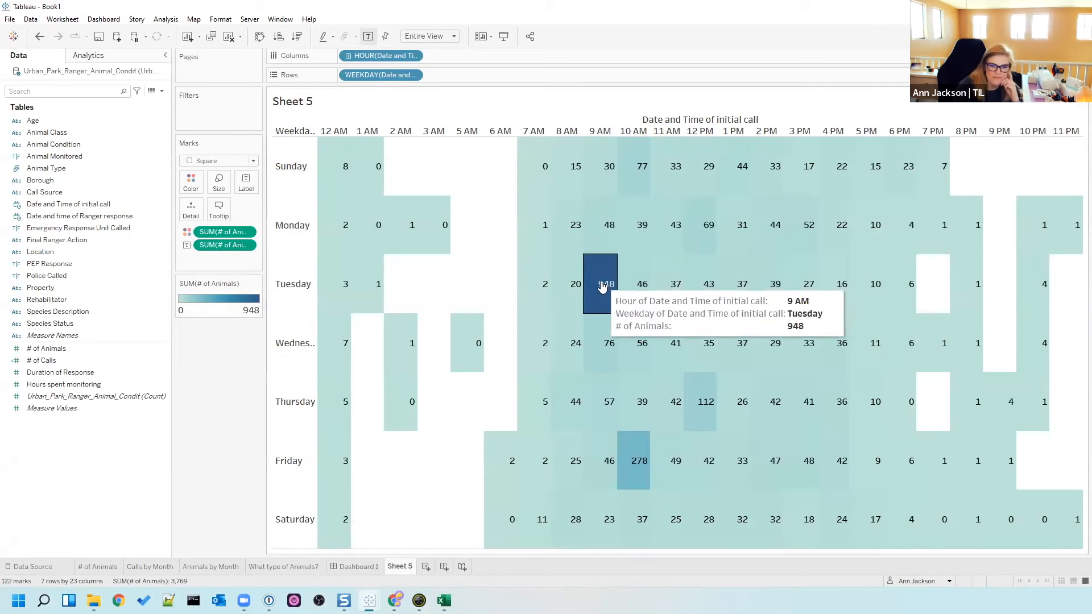
mouse_move(636, 475)
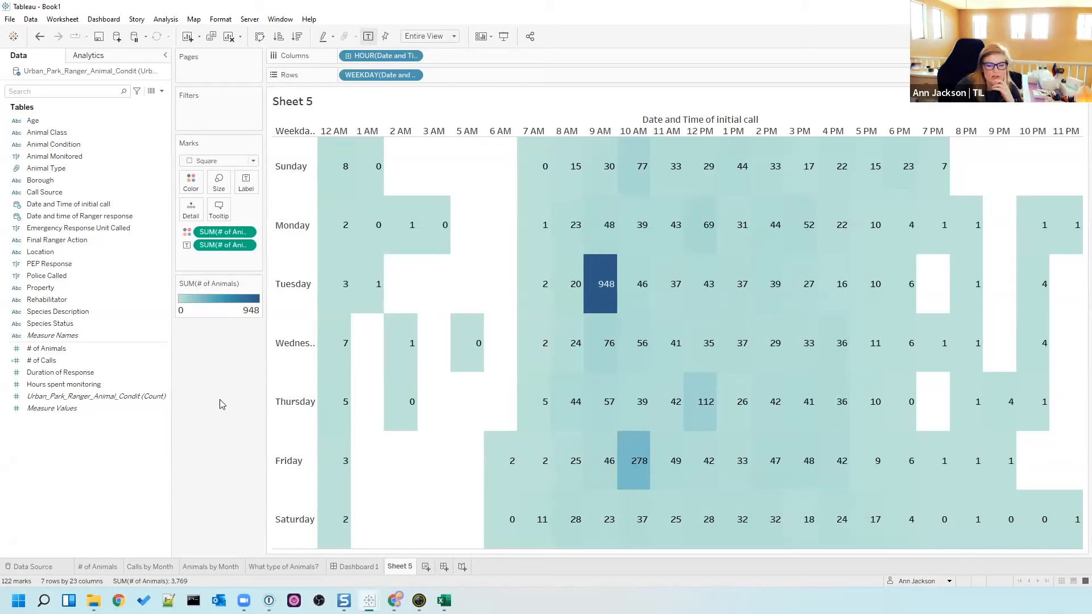
click(50, 361)
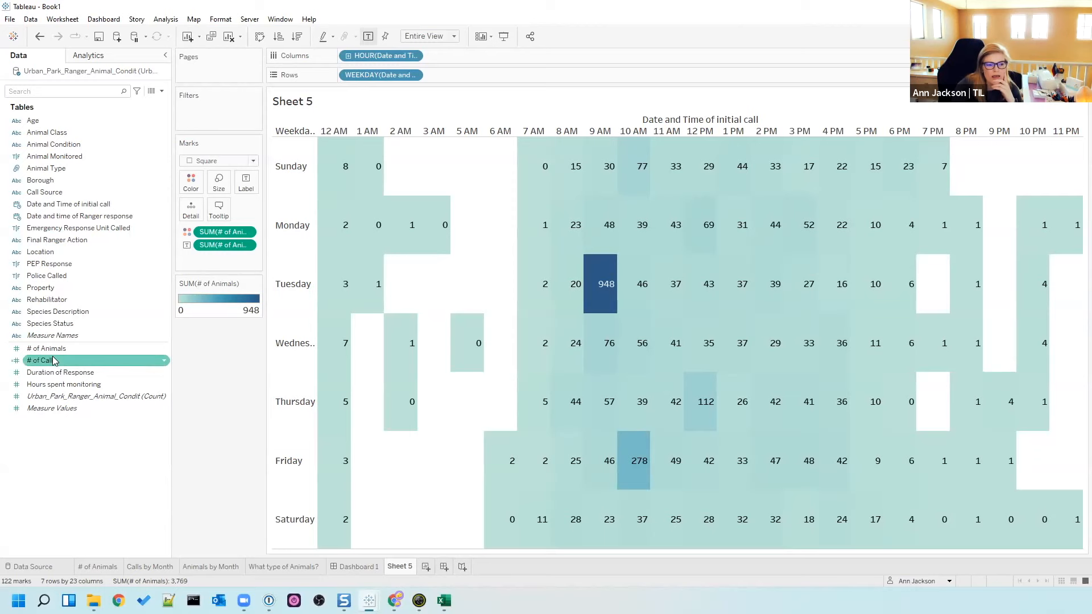
drag(51, 362, 233, 252)
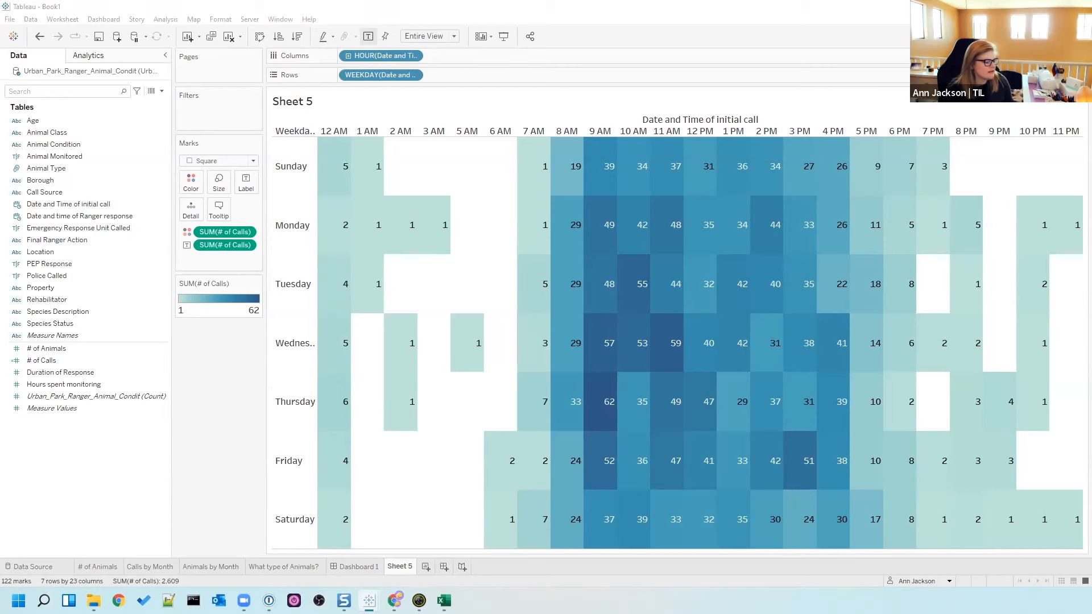
- Switch to the finished workbook and set its heatmap's measure selector to # ANIMALS for comparison
key(alt+Tab)
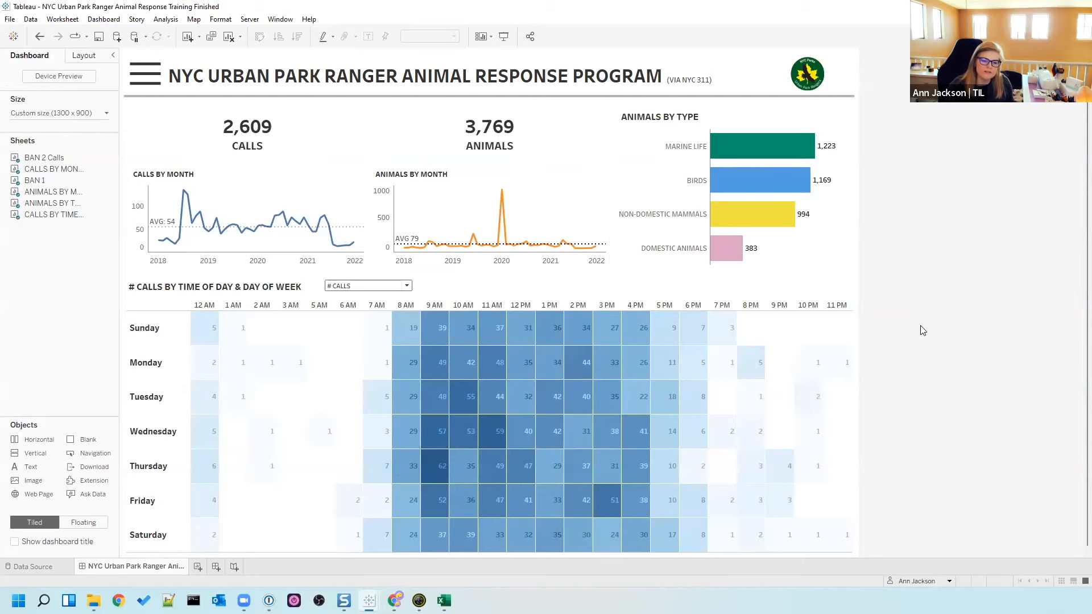
click(375, 289)
click(374, 299)
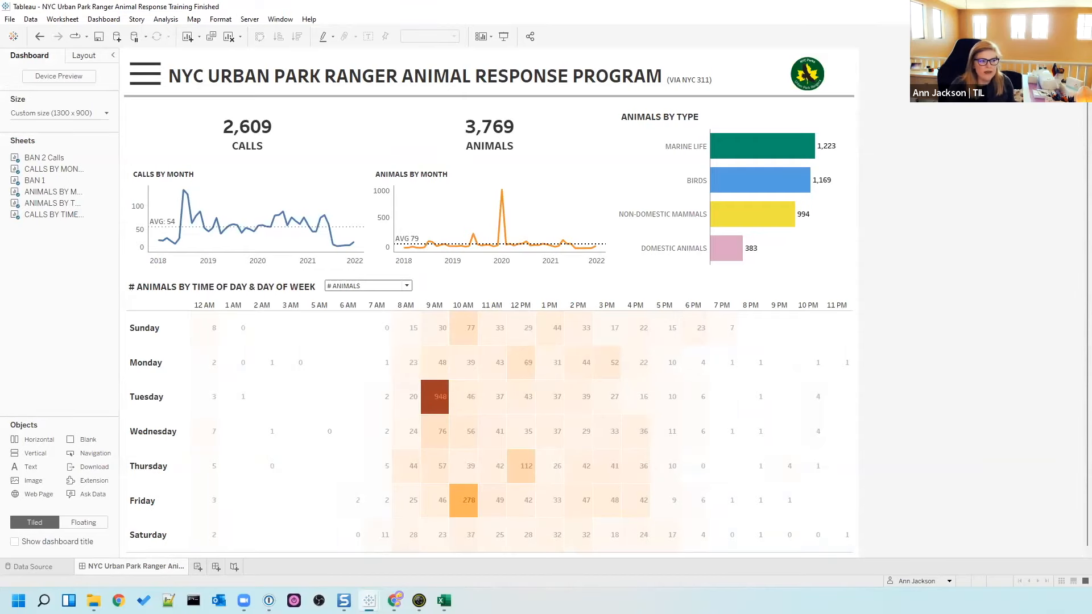
- Switch back to the Book1 workbook and start a new parameter named Select Metric
key(alt+Tab)
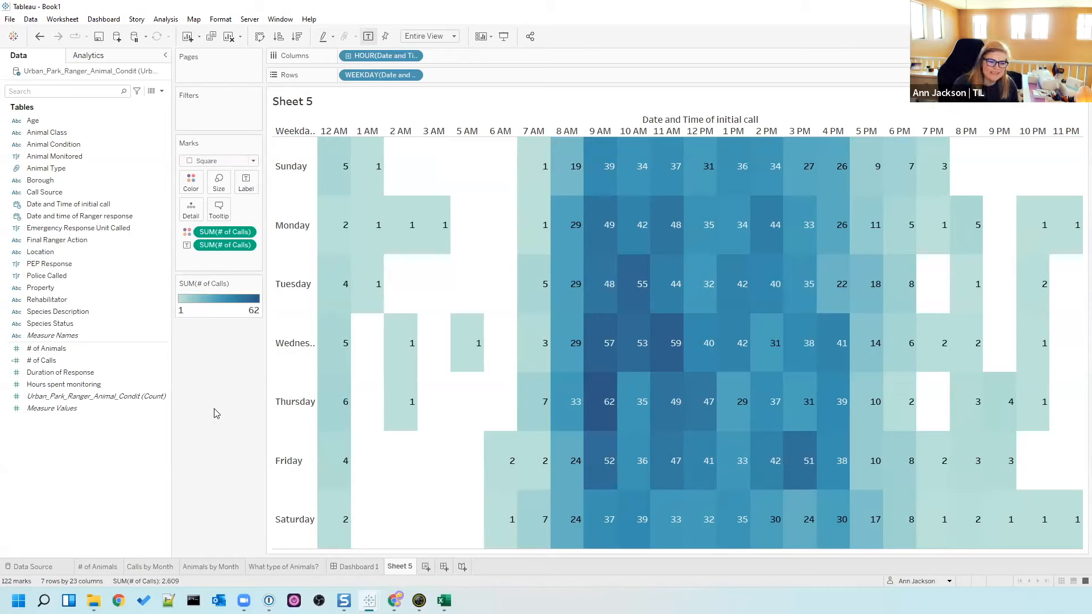
right_click(122, 481)
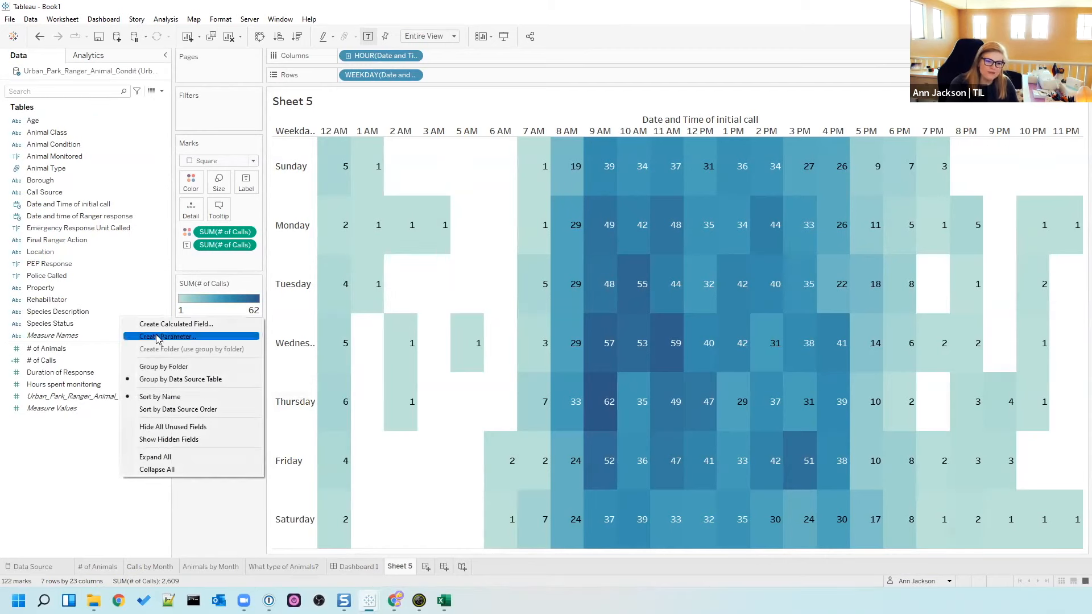
click(73, 523)
click(162, 92)
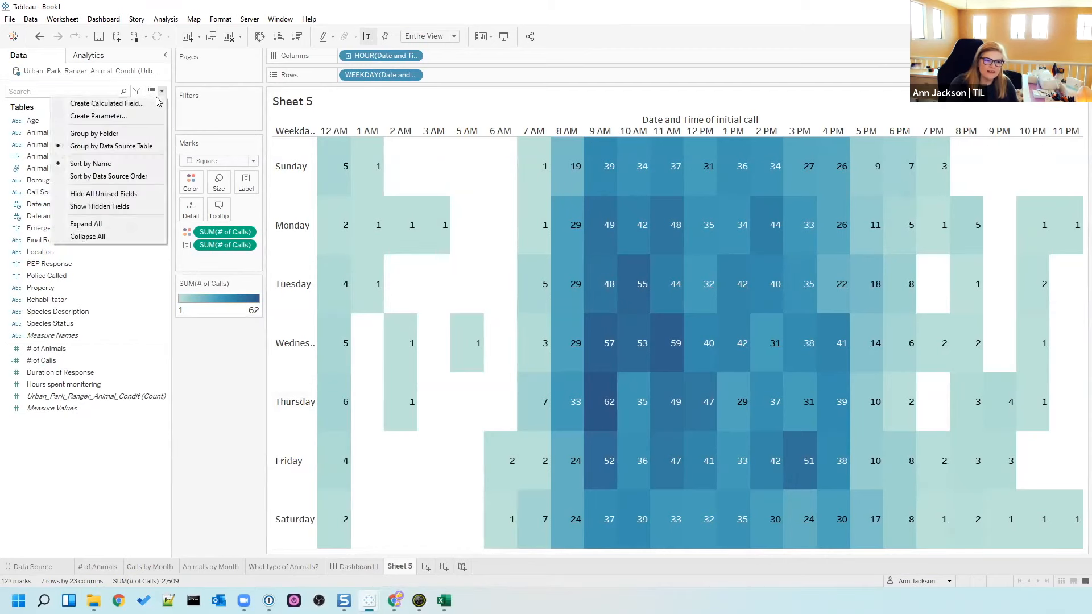
click(153, 115)
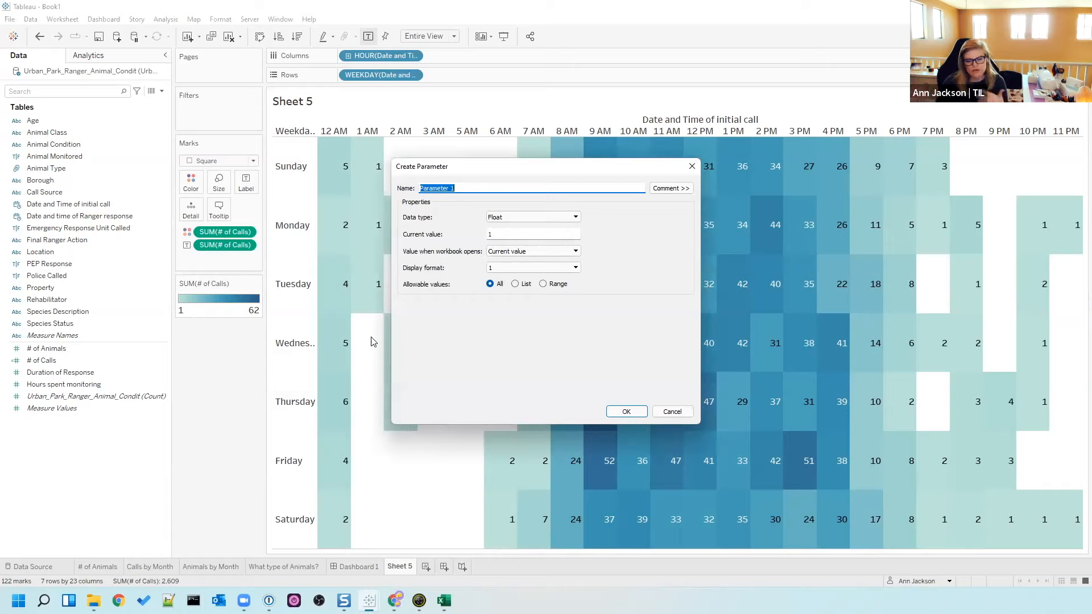
text(select Metric)
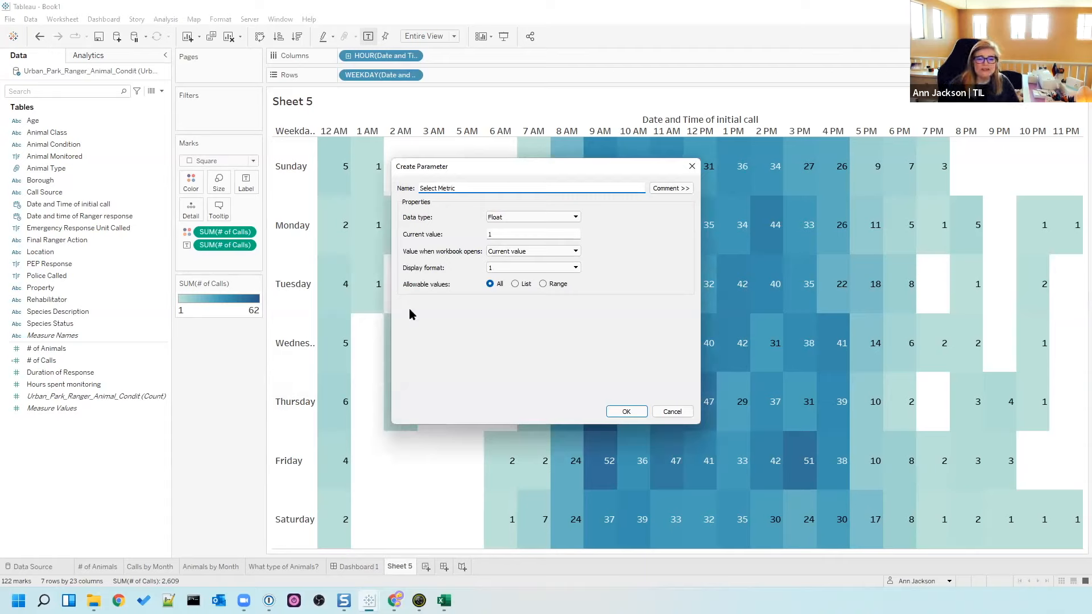
- Set the Select Metric parameter's data type to Integer and restrict its allowable values to a list
click(528, 222)
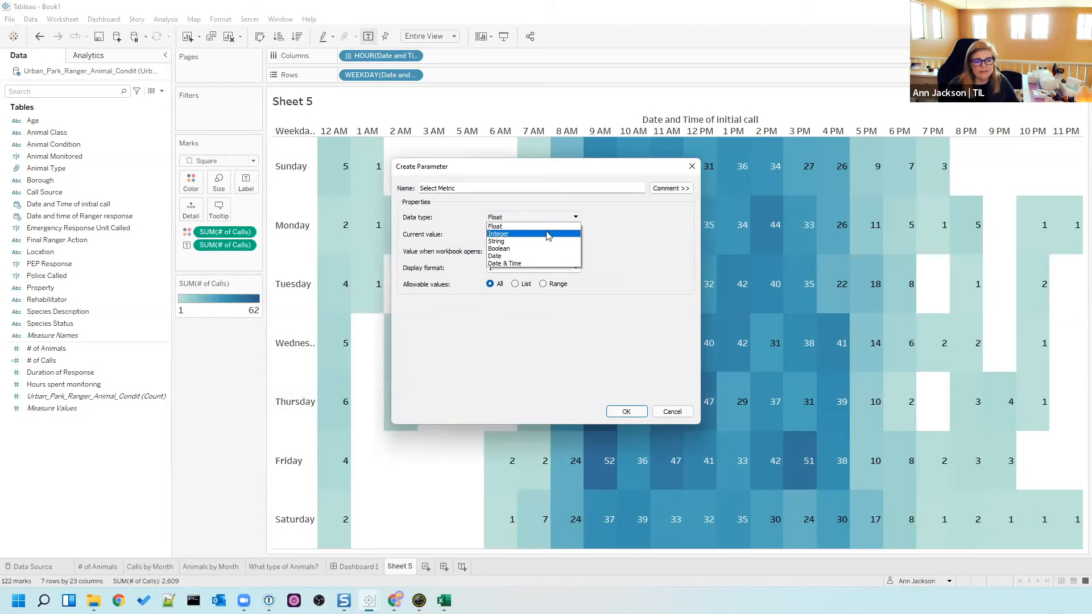
click(462, 225)
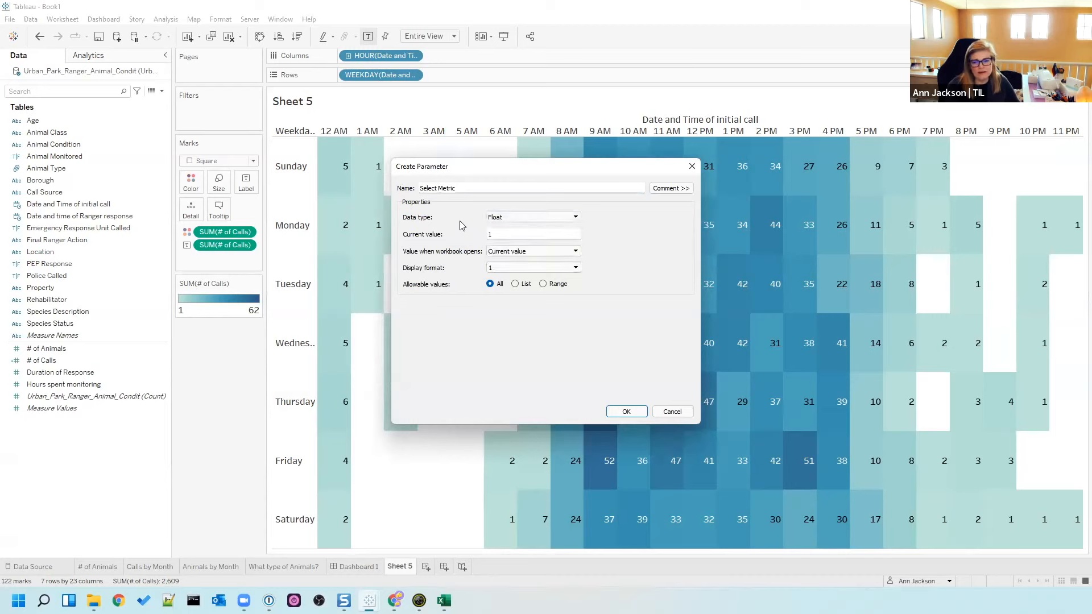
click(512, 217)
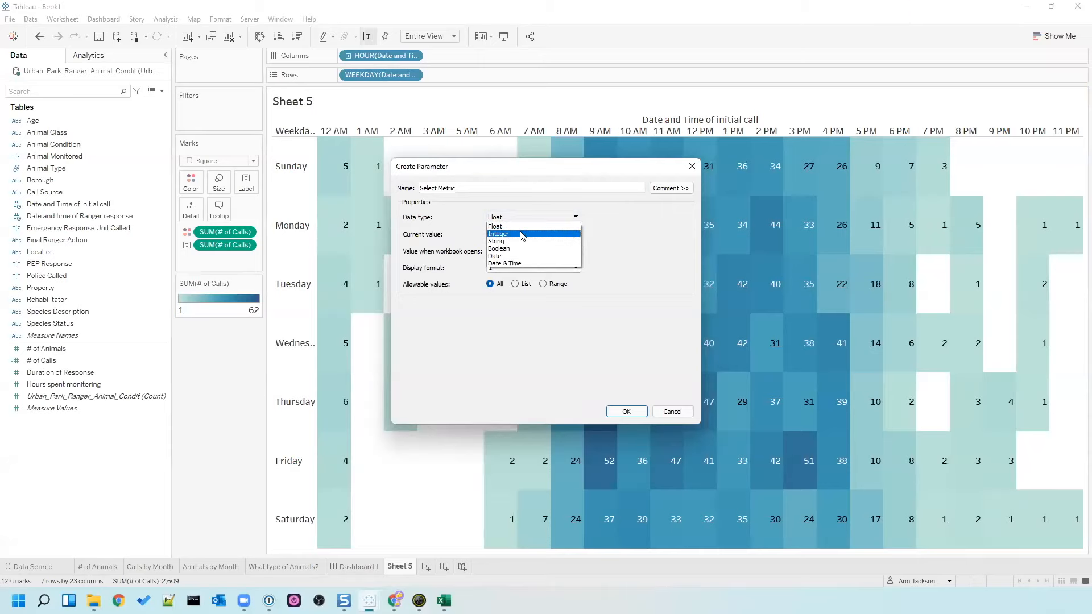
click(522, 234)
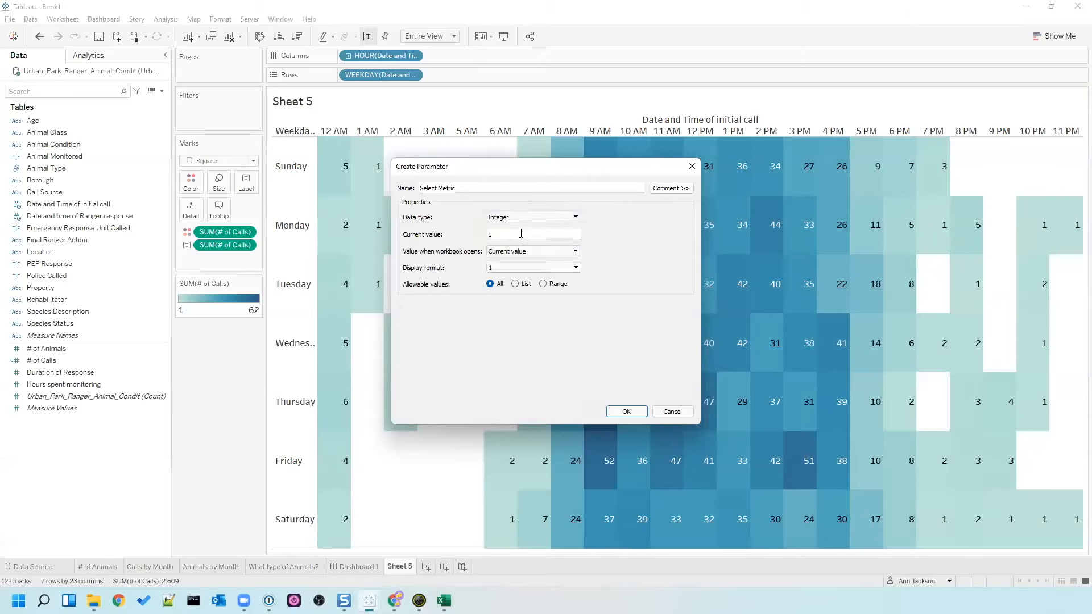
click(515, 284)
- Add value 1 to the parameter's list with the display name # OF CALLS
click(488, 330)
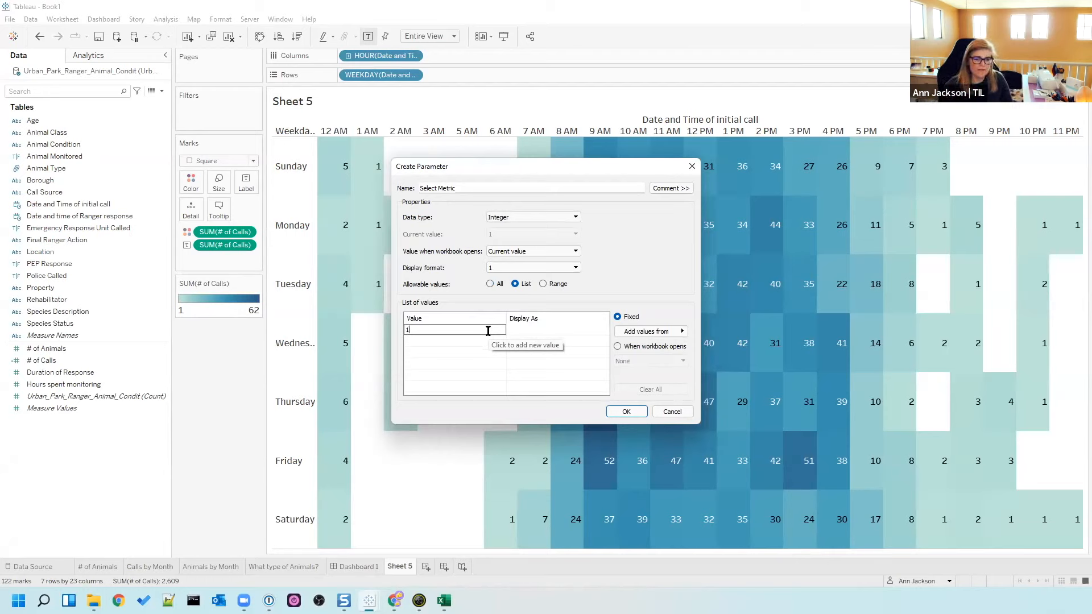
text(1)
key(Tab)
text(# OF CALLS)
key(Return)
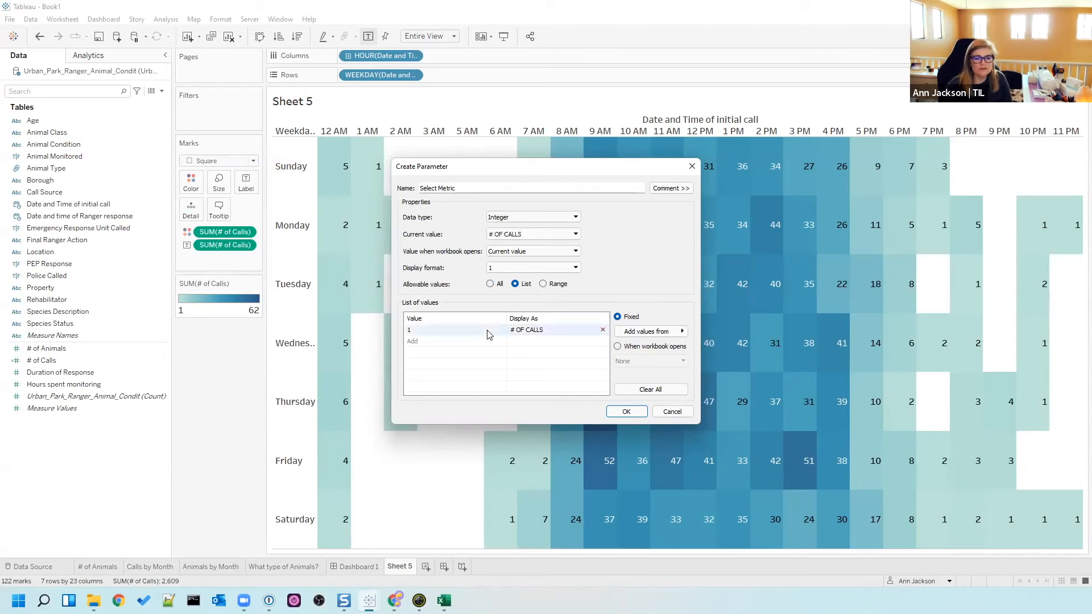
- Add value 2 with the display name # OF ANIMALS to the list and create the parameter
click(482, 346)
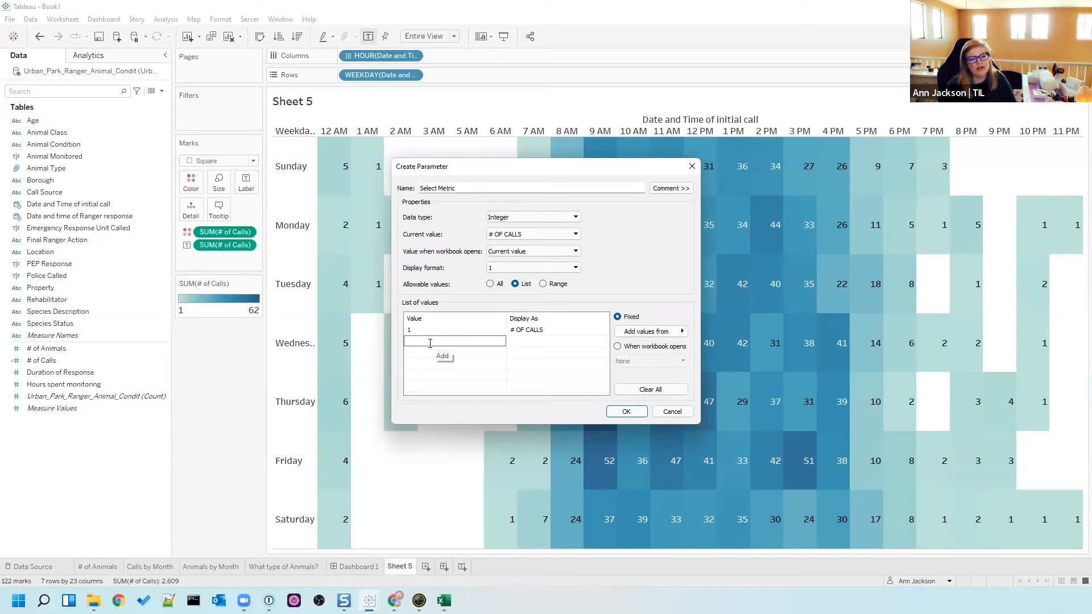
key(Tab)
text(# of )
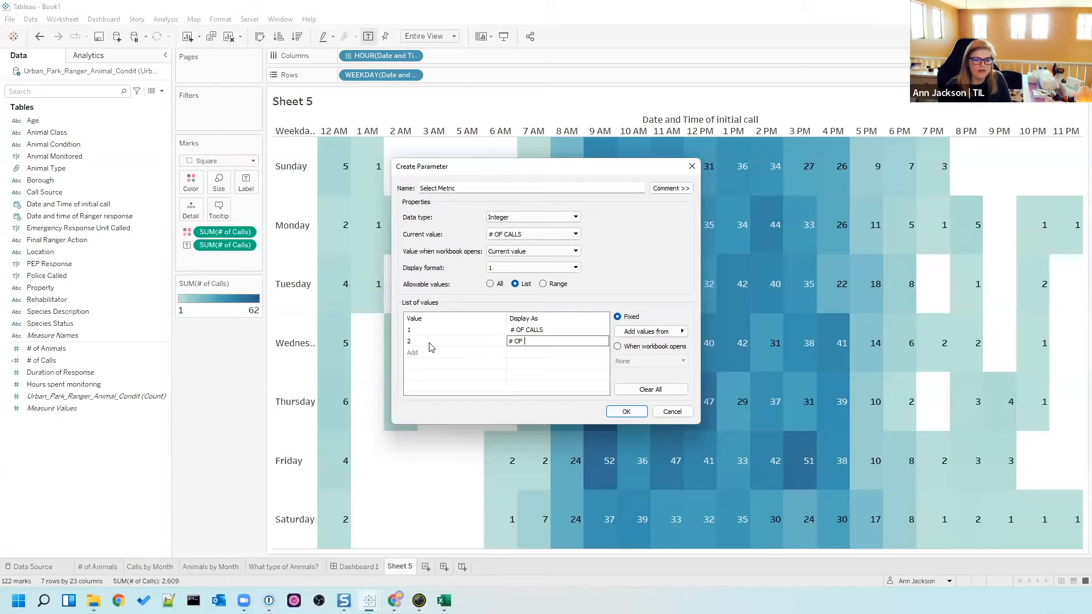
text(ANIMALS)
key(Return)
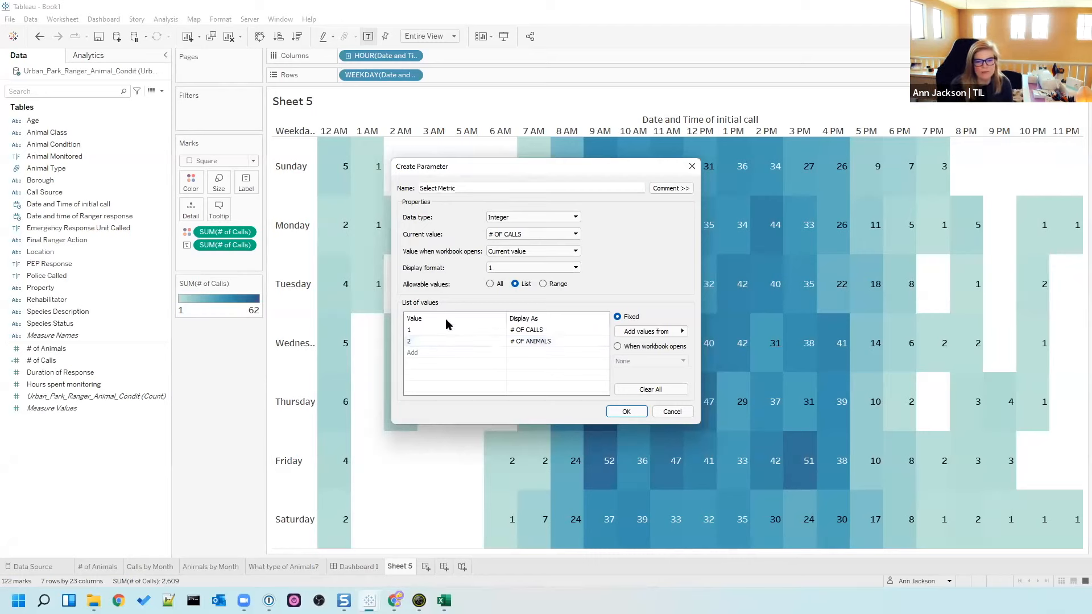
click(626, 412)
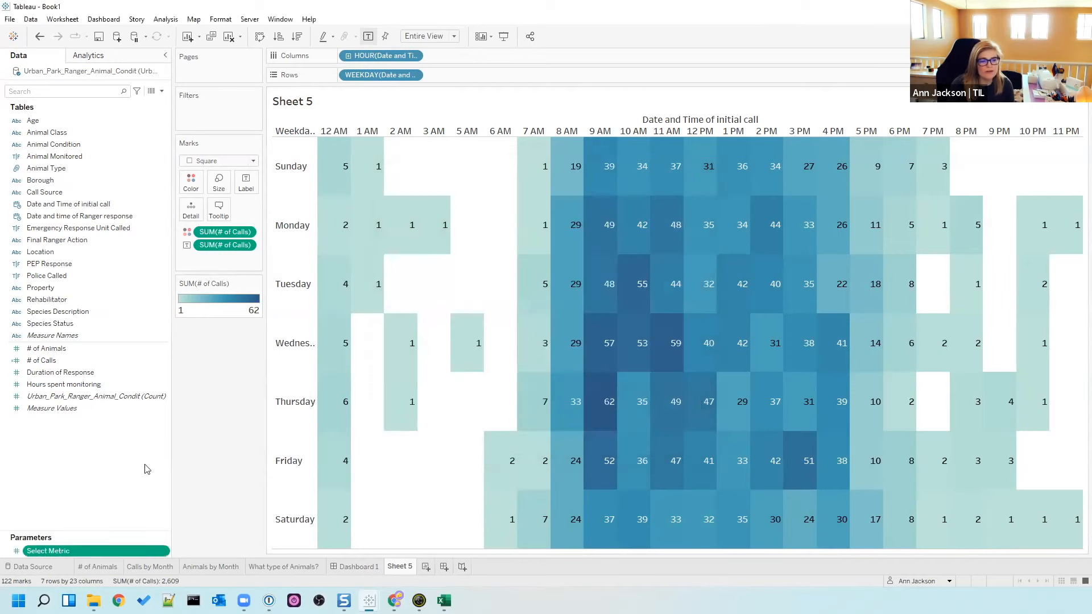
- Show the Select Metric parameter control on the sheet and test switching it between its options, ending on # OF CALLS
right_click(93, 551)
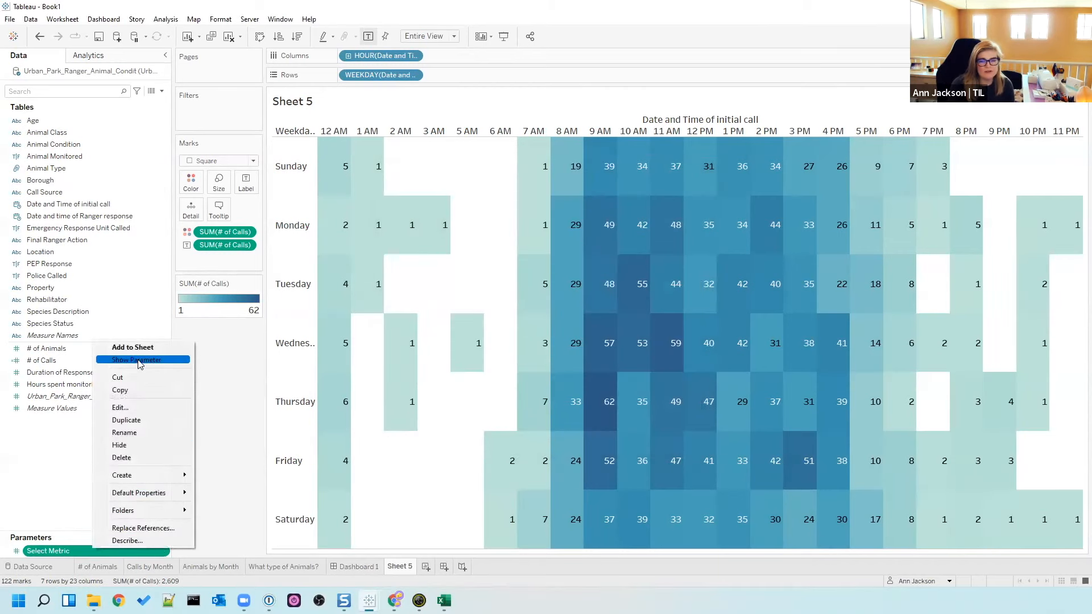
click(139, 360)
click(1052, 111)
click(1055, 135)
click(1053, 112)
click(1052, 124)
click(1052, 113)
click(1052, 135)
click(1052, 112)
click(1052, 122)
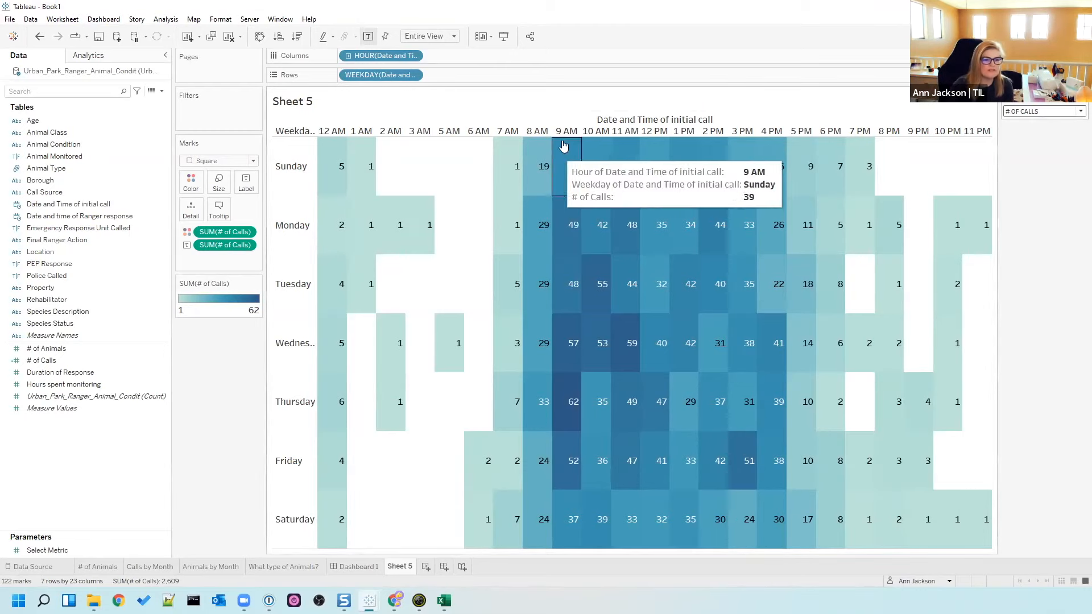
- Start a calculated field named Selected Metric, moving its editor down so the heatmap's first rows stay visible
click(162, 91)
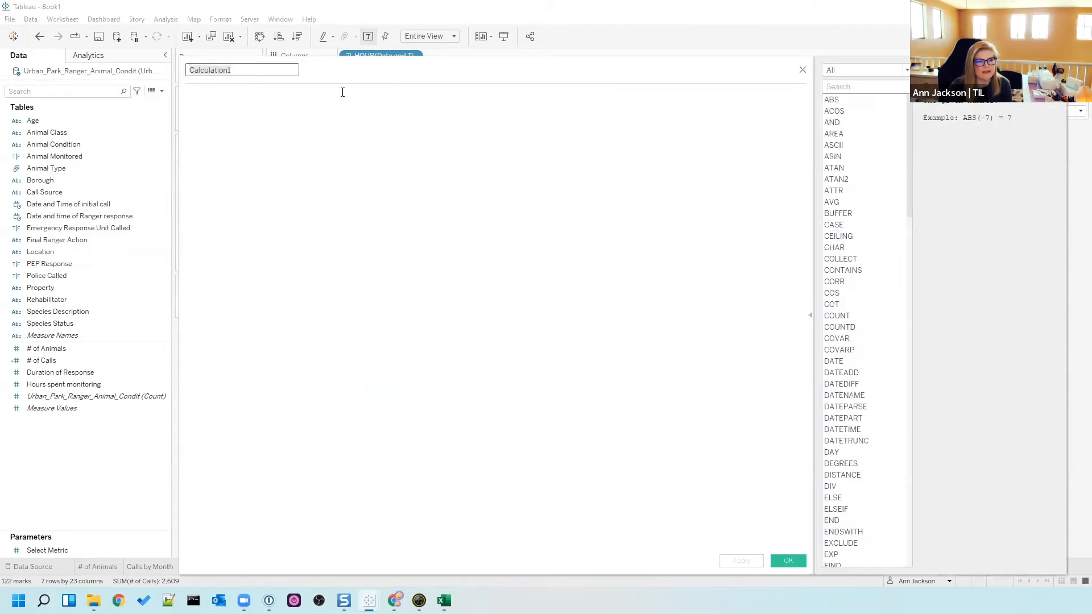
drag(415, 55, 425, 256)
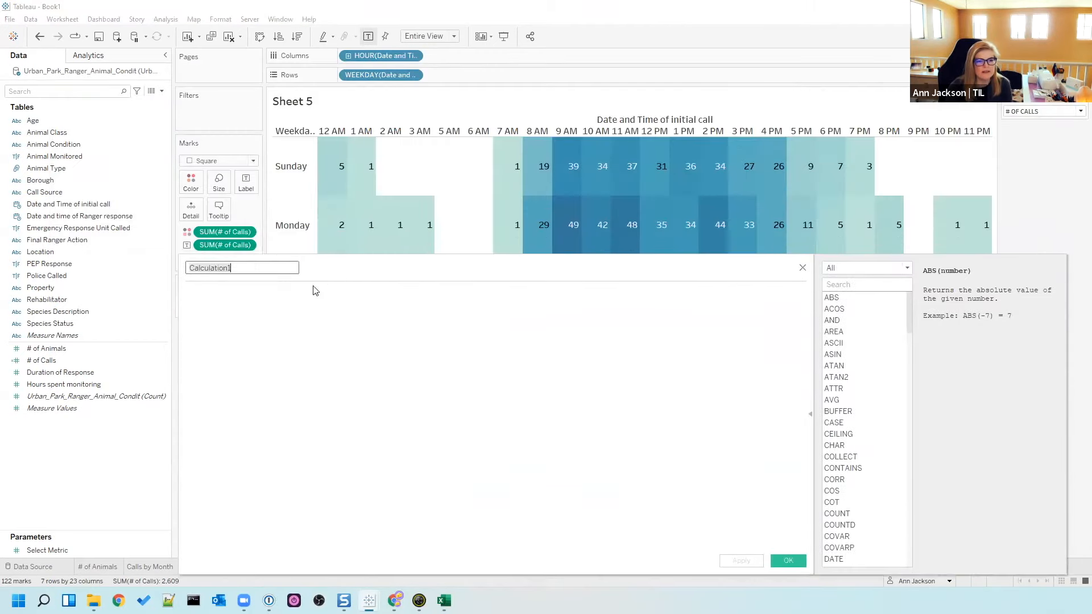
double_click(242, 268)
text(Selected Metric)
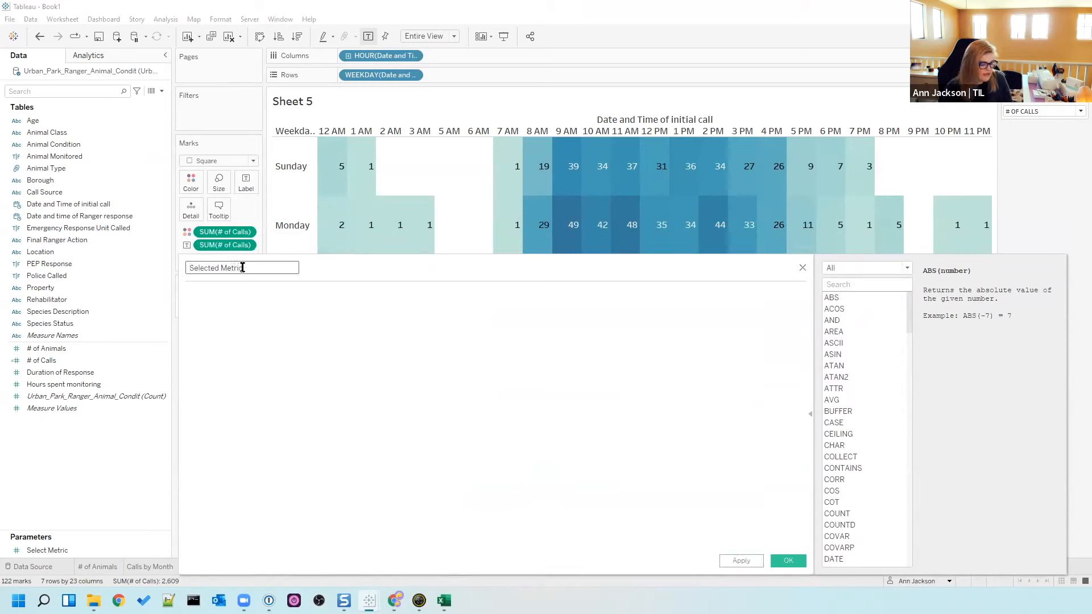
- Begin the Selected Metric formula with CASE [Select Metric] and the branch WHEN 1 THEN [# of Calls], enlarging the editor text
click(256, 349)
text(CASE)
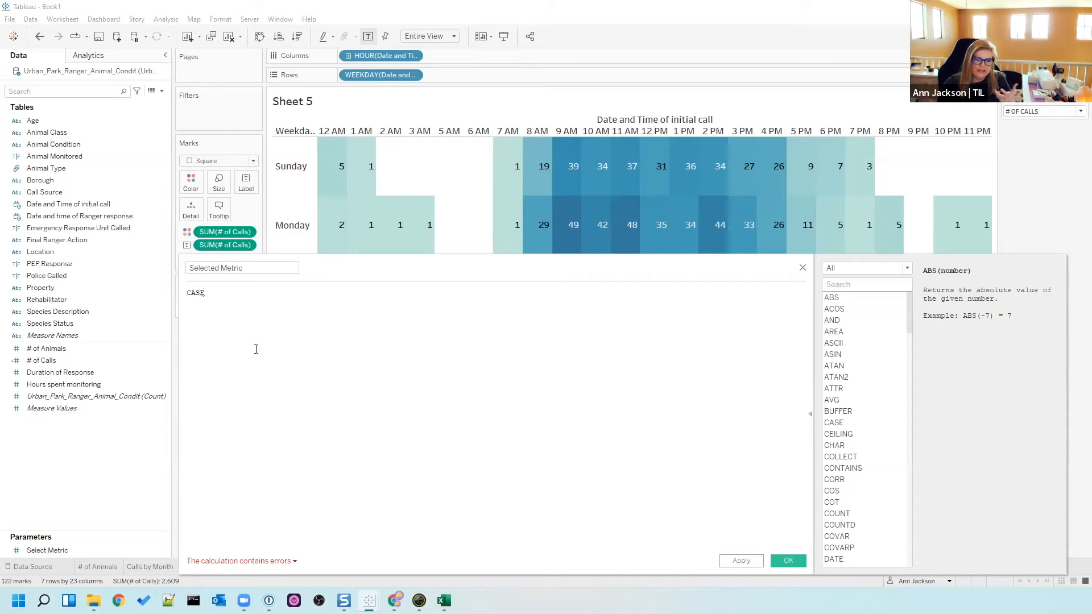
text([Select Metric])
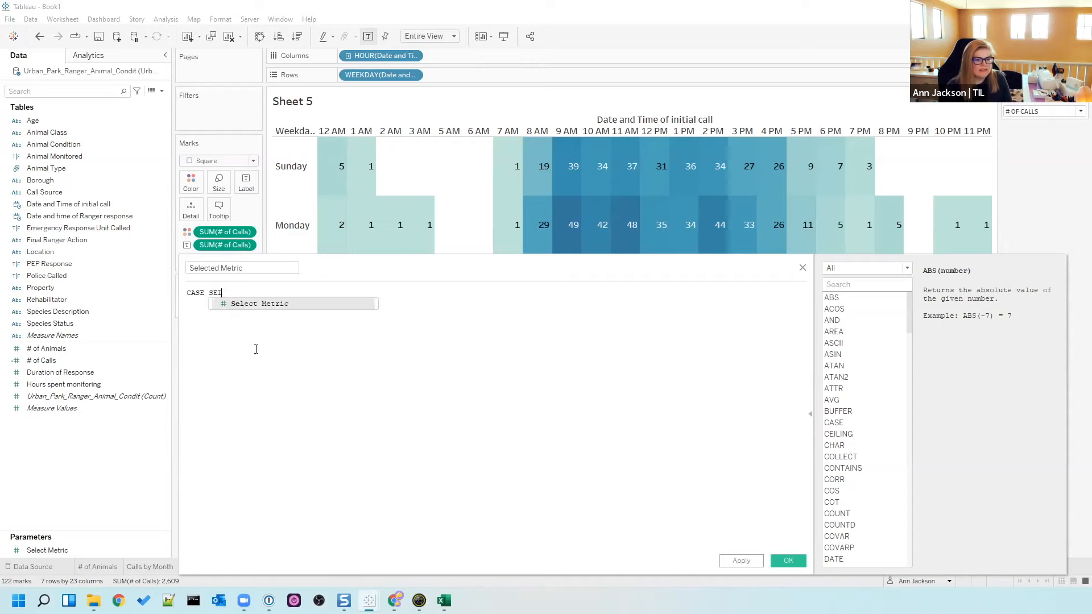
ctrl+scroll(377, 347, up, 4)
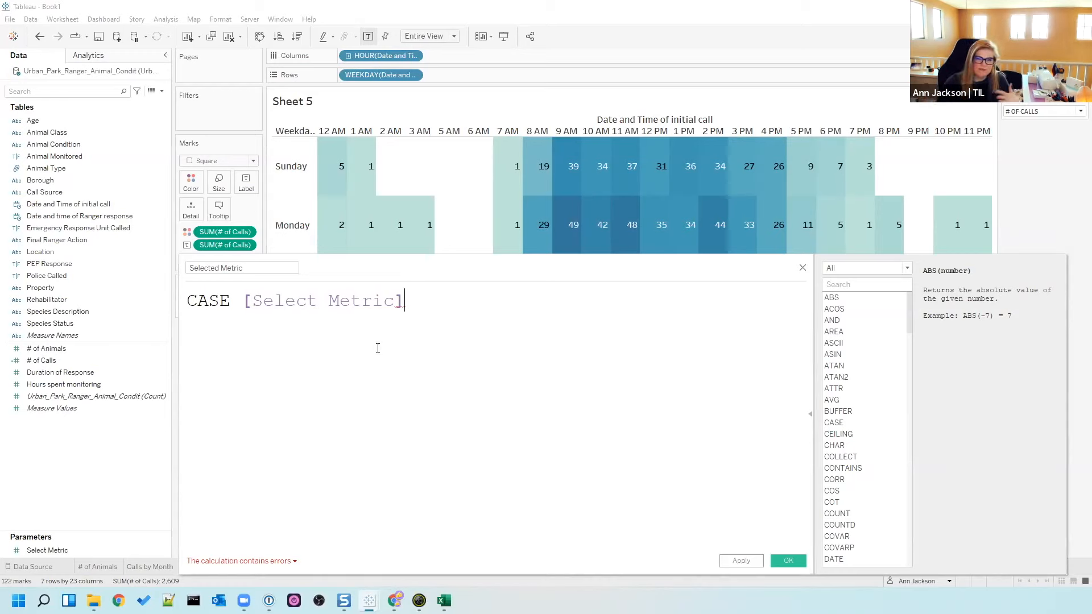
key(Return)
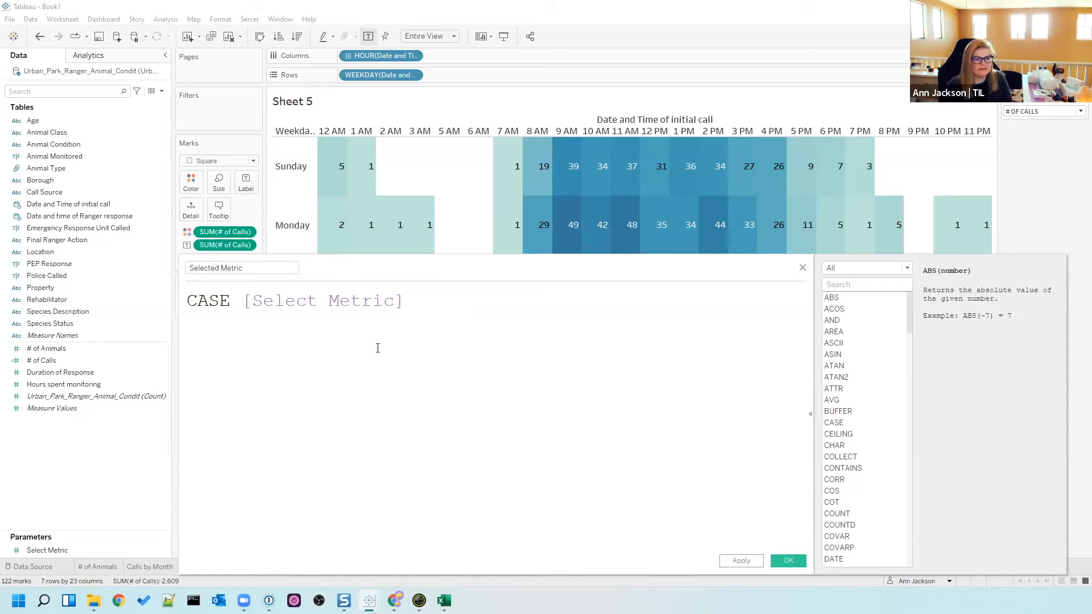
text(WHEN 1 THEN)
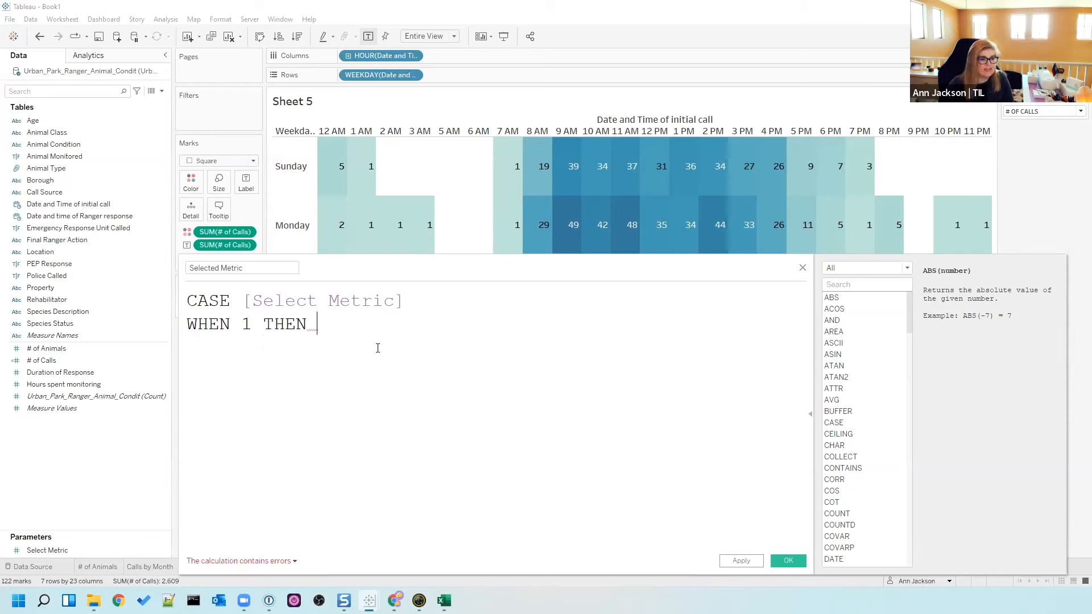
drag(43, 361, 408, 340)
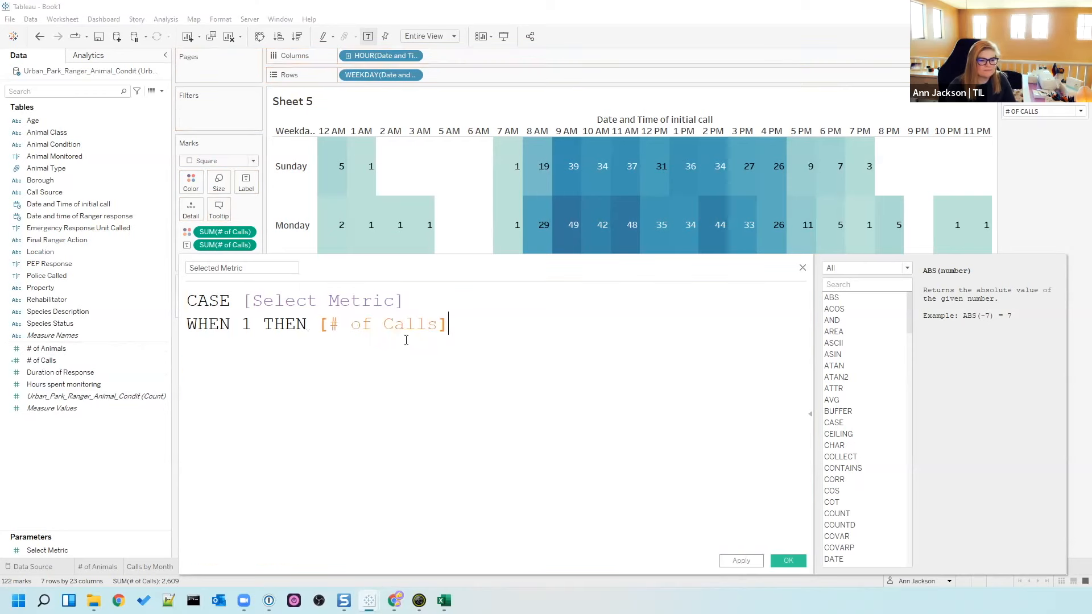
- Complete the CASE formula by returning [# of Animals] when the parameter is 2, and close it with END
key(Return)
text(WHEN 2 THEN)
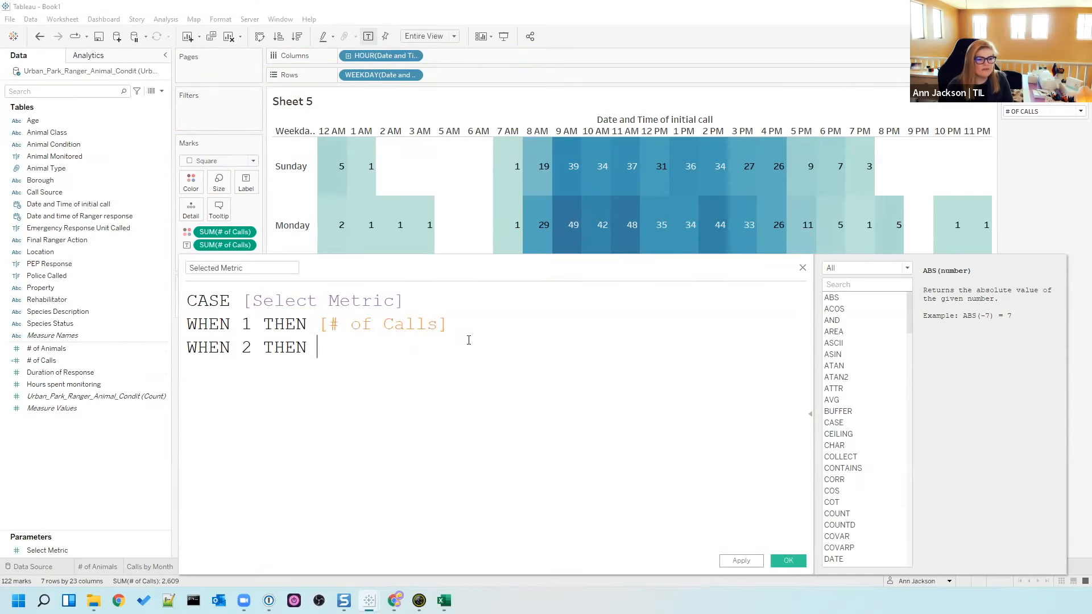
drag(46, 348, 400, 373)
key(Return)
text(END)
click(402, 382)
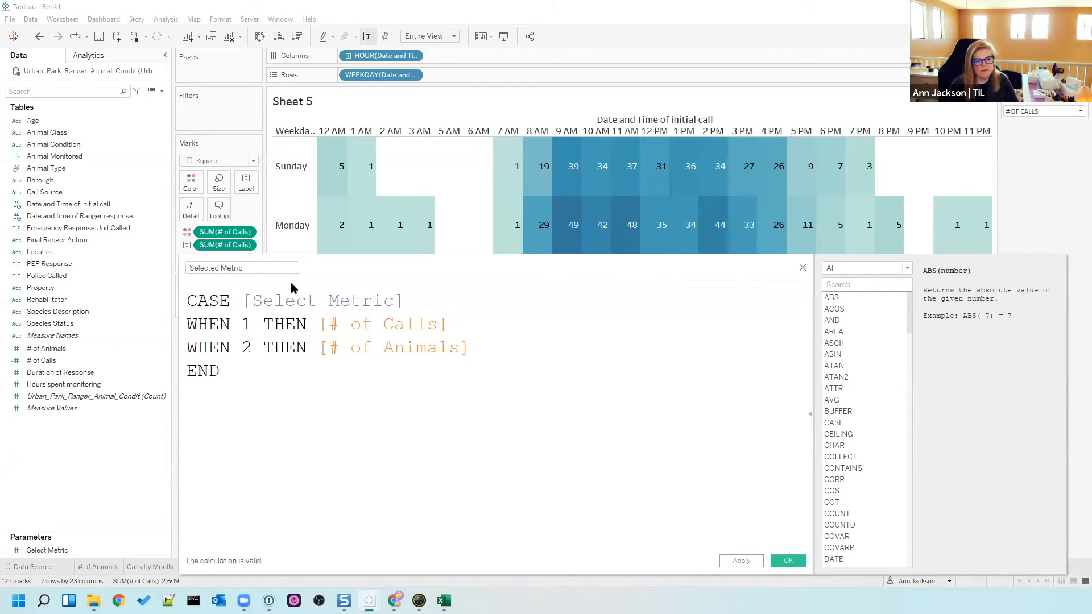
- Set the metric parameter to # OF ANIMALS and save the Selected Metric calculation
click(1024, 112)
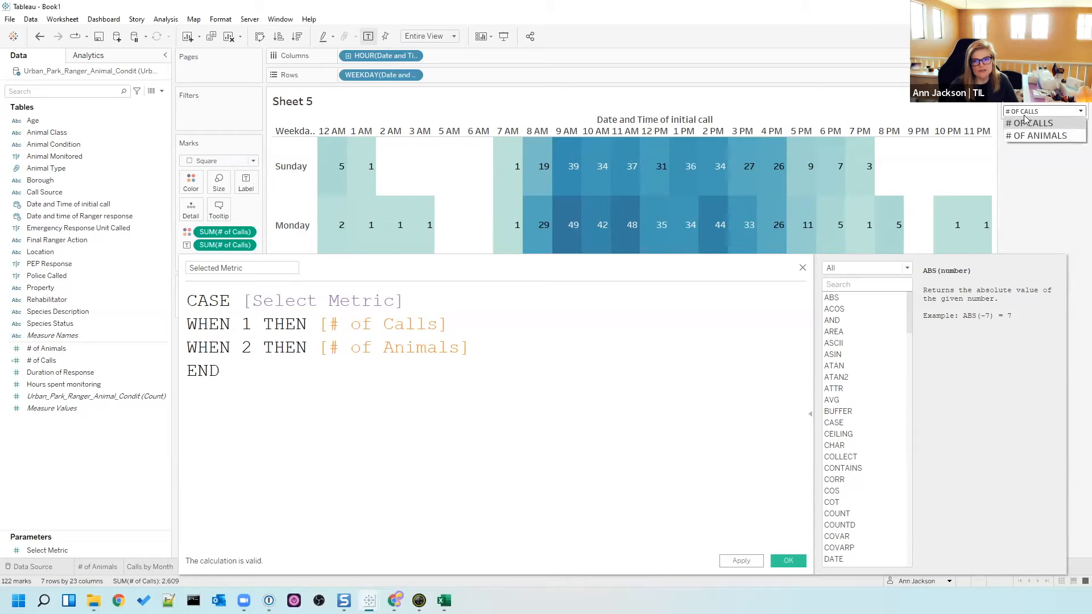
click(1027, 123)
click(1031, 112)
click(1024, 124)
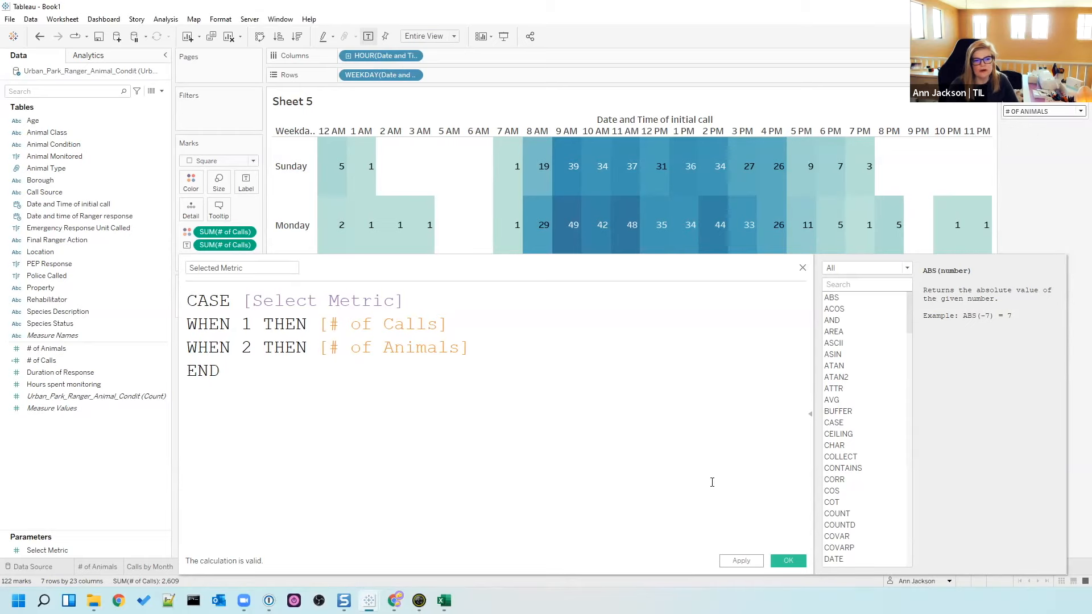
click(789, 561)
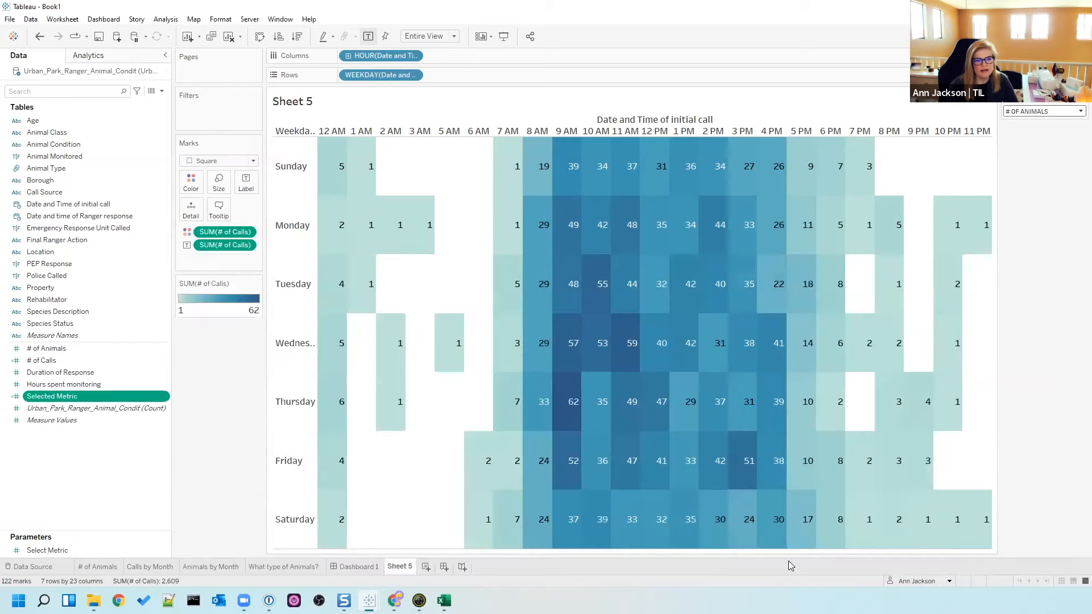
- Replace # of Calls with Selected Metric for the heatmap's color and label, and switch the metric parameter to # OF CALLS
drag(54, 396, 222, 237)
drag(68, 400, 224, 245)
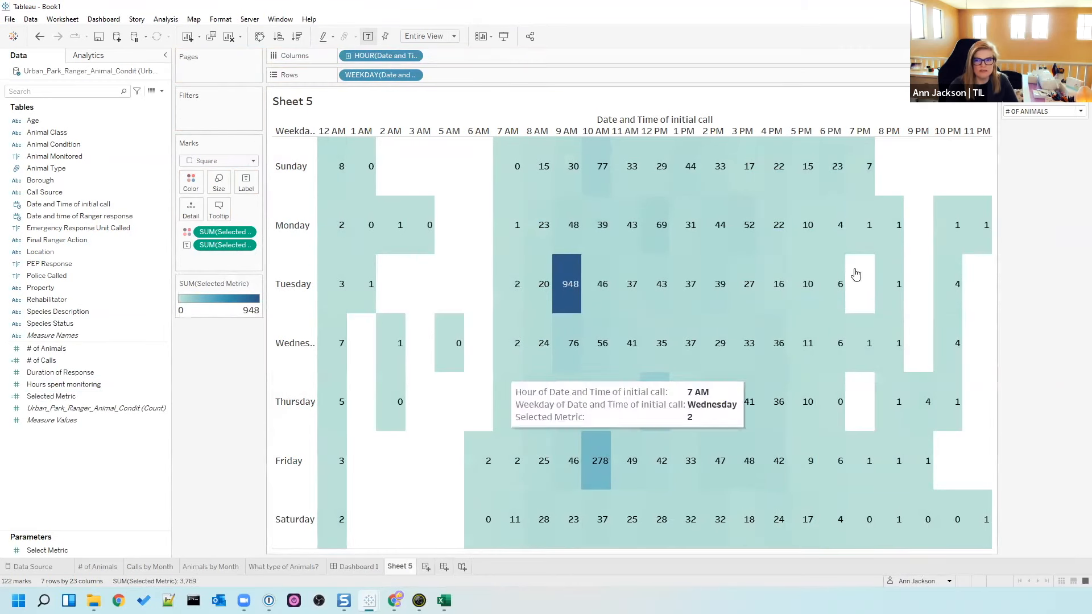
click(1038, 112)
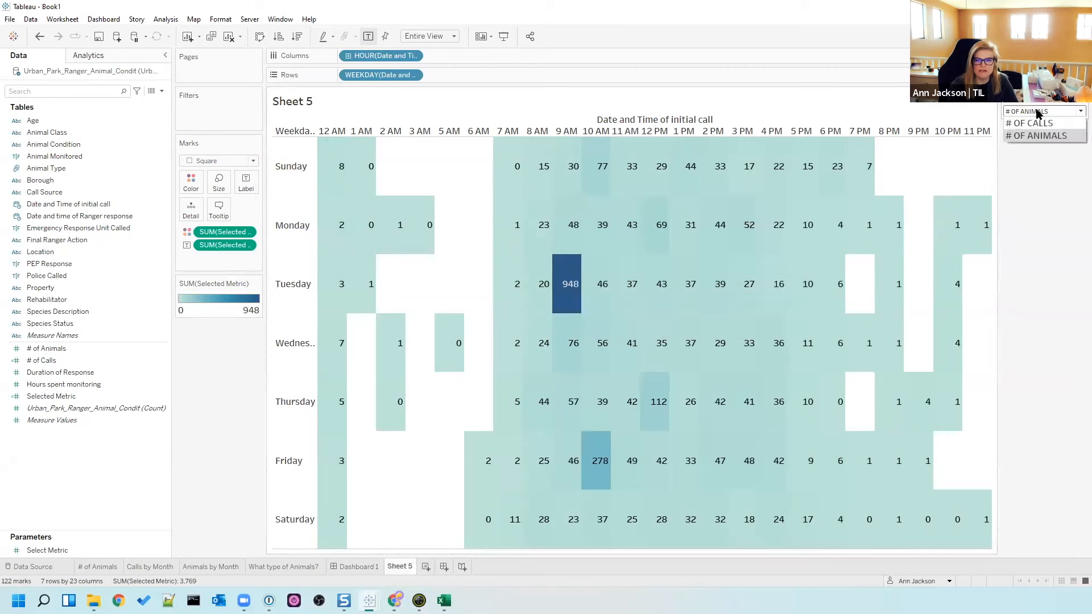
click(1038, 123)
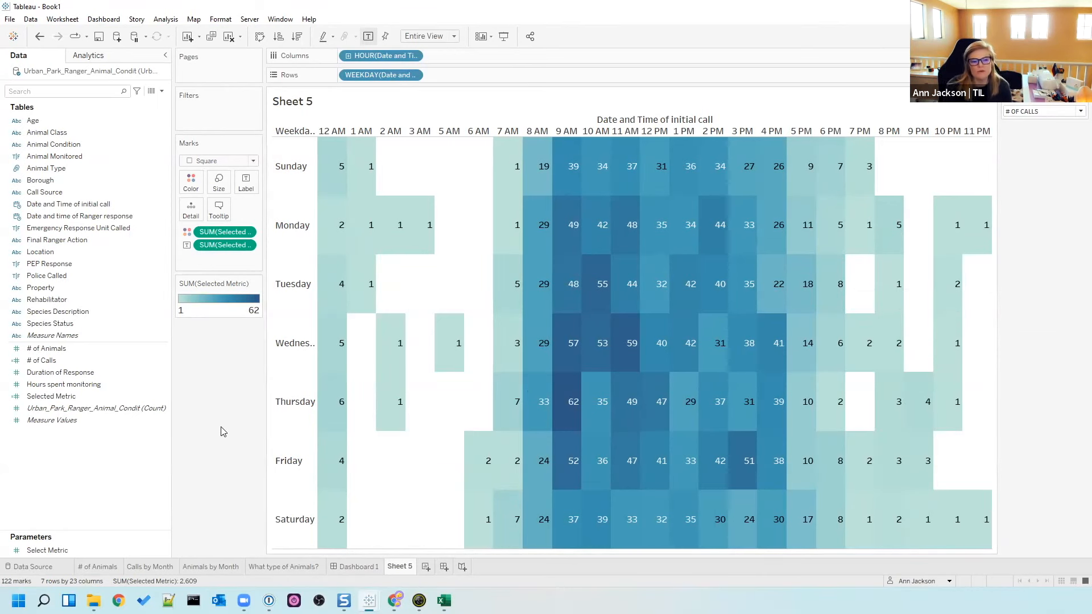
- Duplicate the Selected Metric calculated field and rename the copy Selected Metric (color)
click(82, 400)
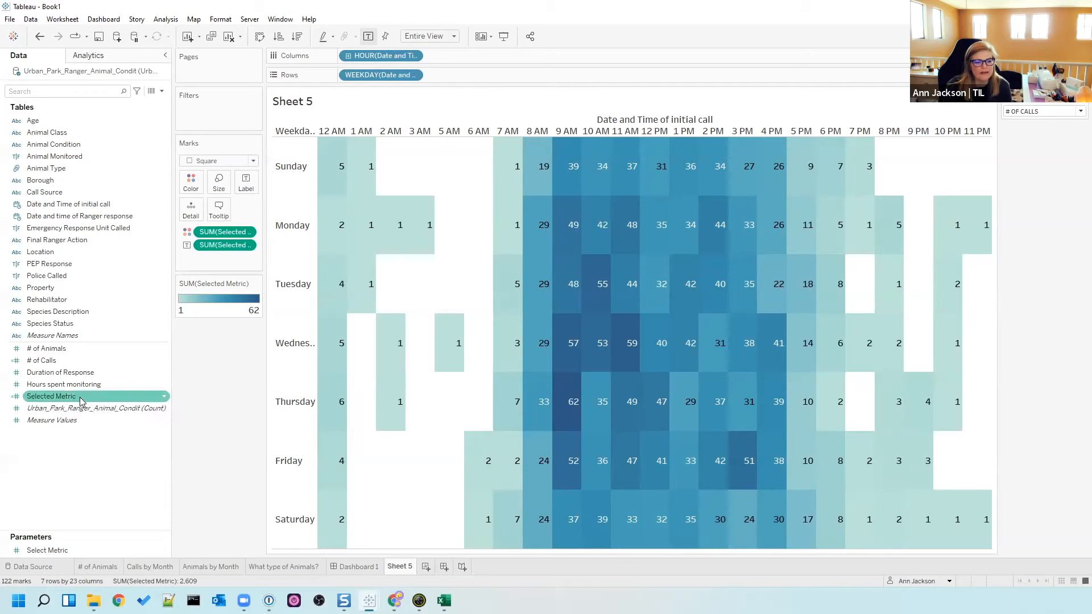
right_click(81, 401)
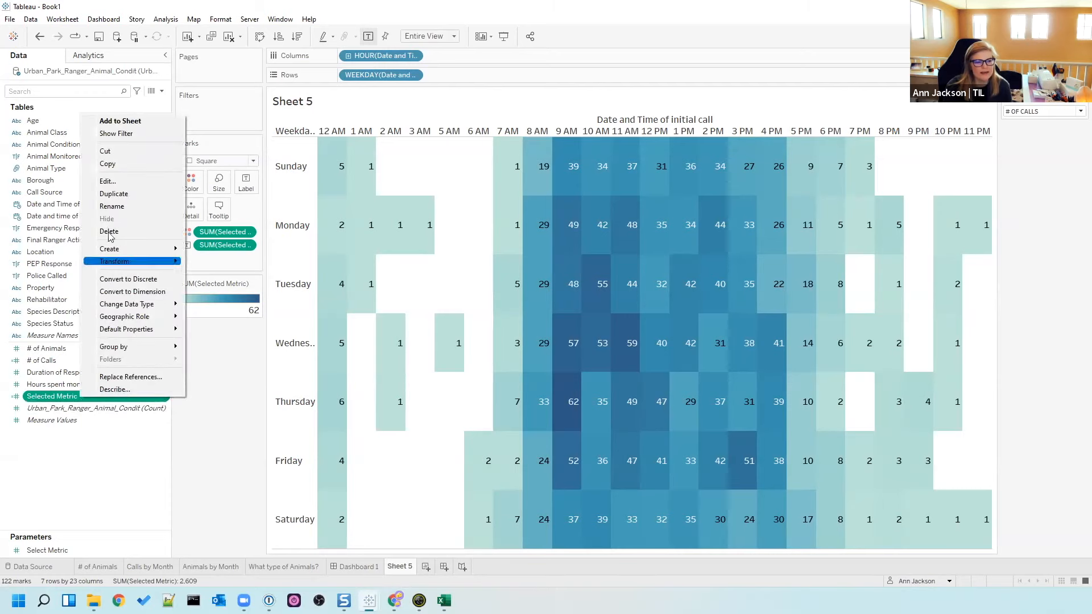
click(121, 194)
right_click(94, 409)
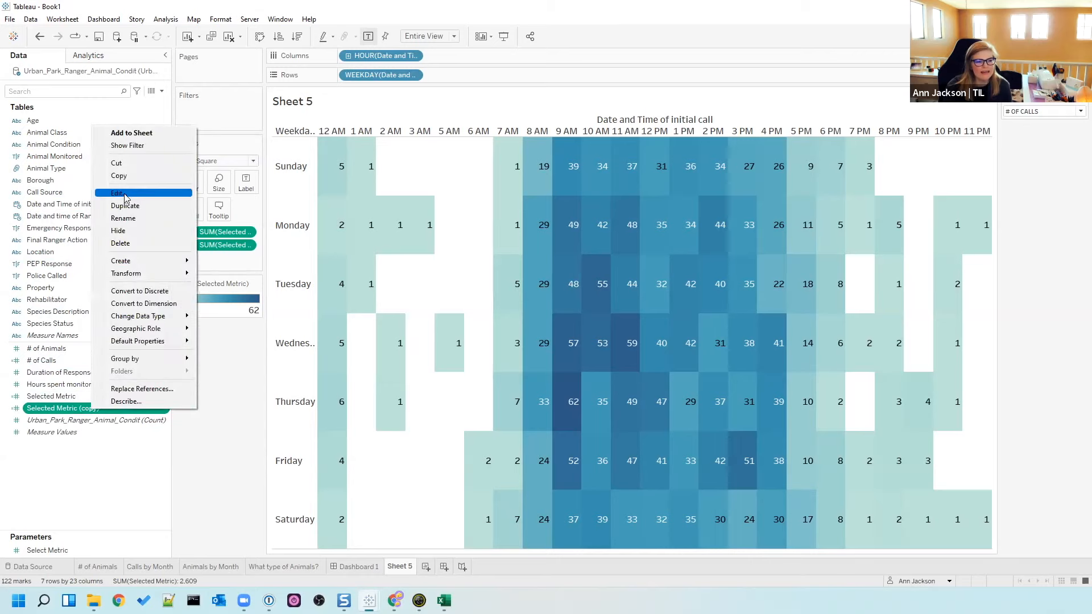
click(126, 194)
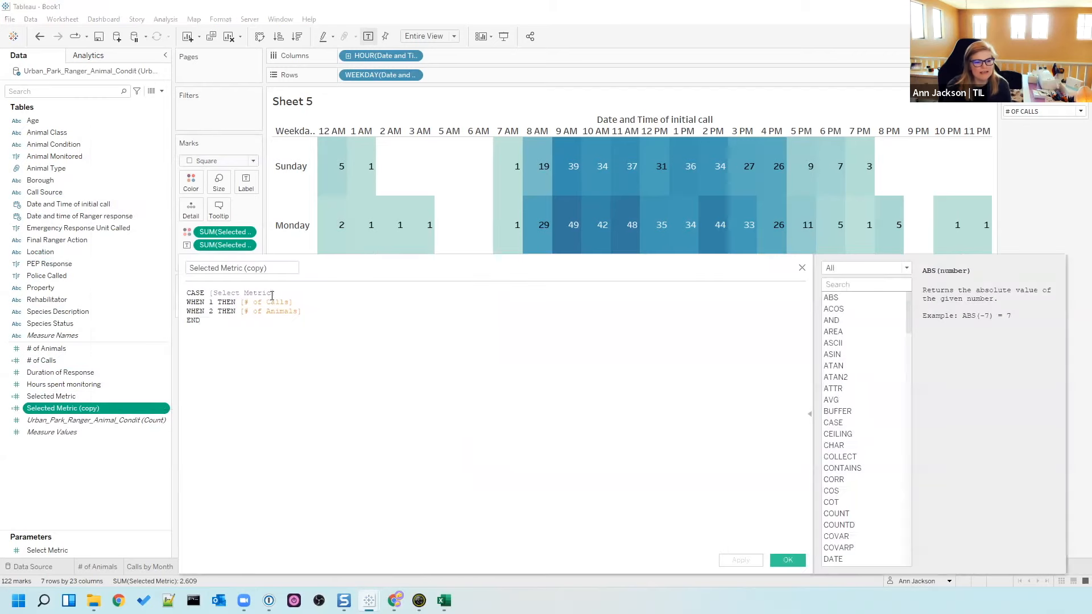
click(253, 268)
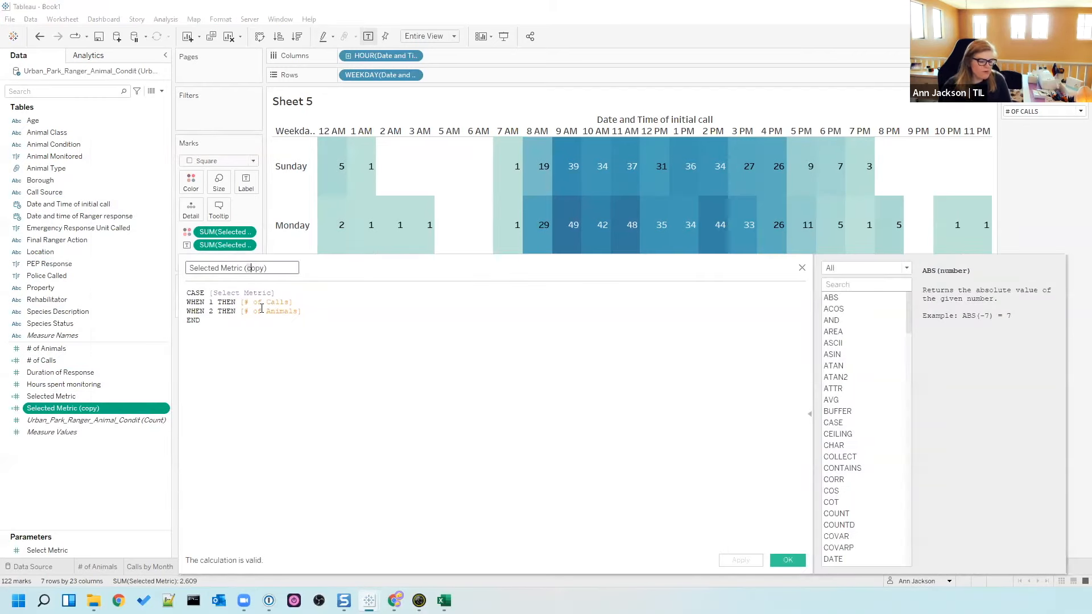
key(Delete)
key(Delete)
key(Delete)
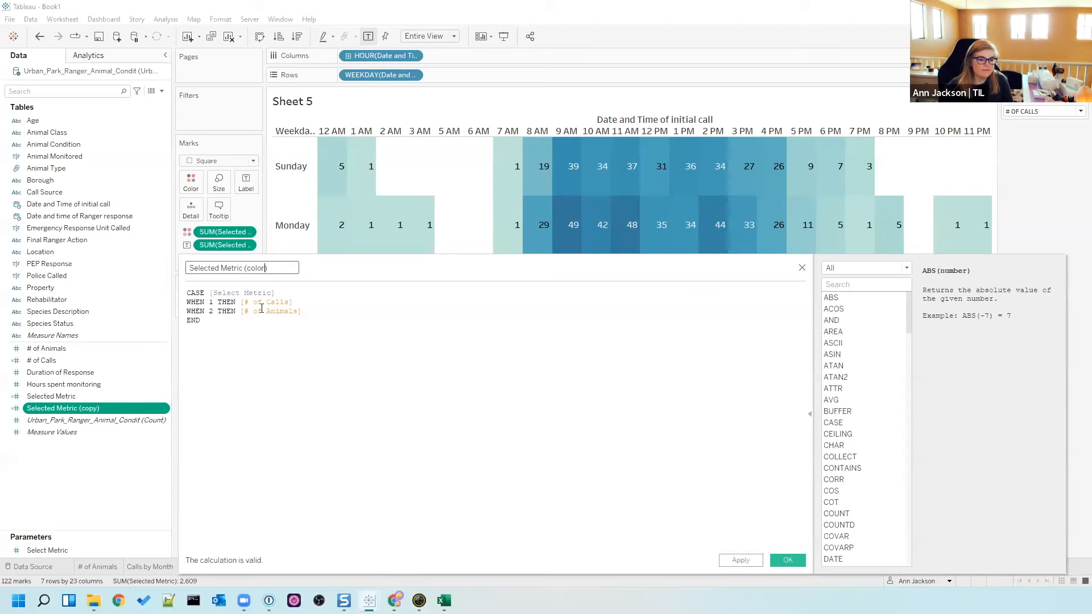
- Negate [# of Animals] in the WHEN 2 branch of Selected Metric (color) and save the calculation
click(239, 311)
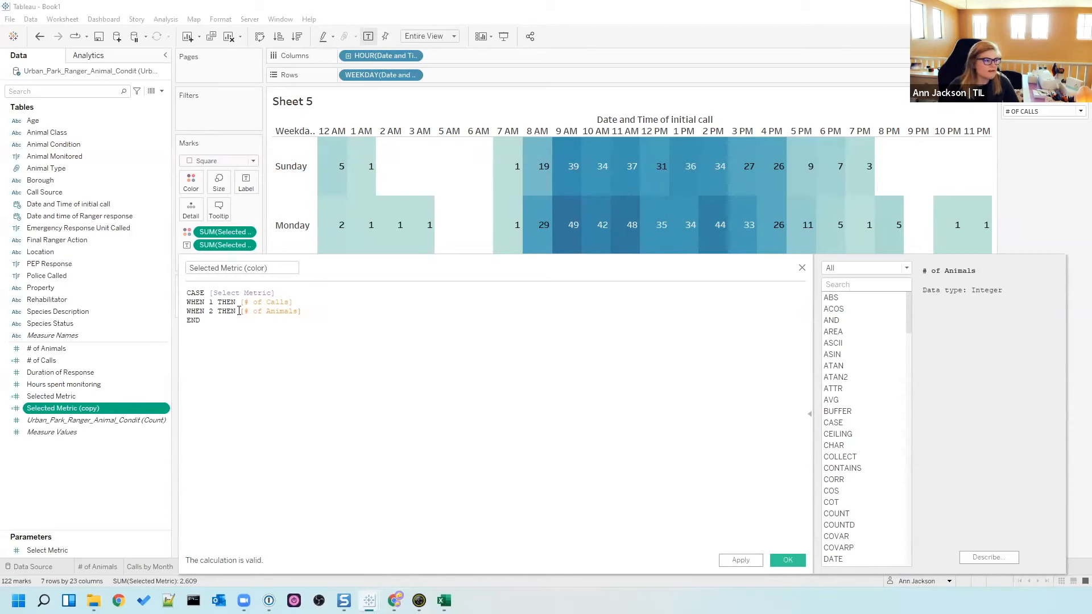
text(-)
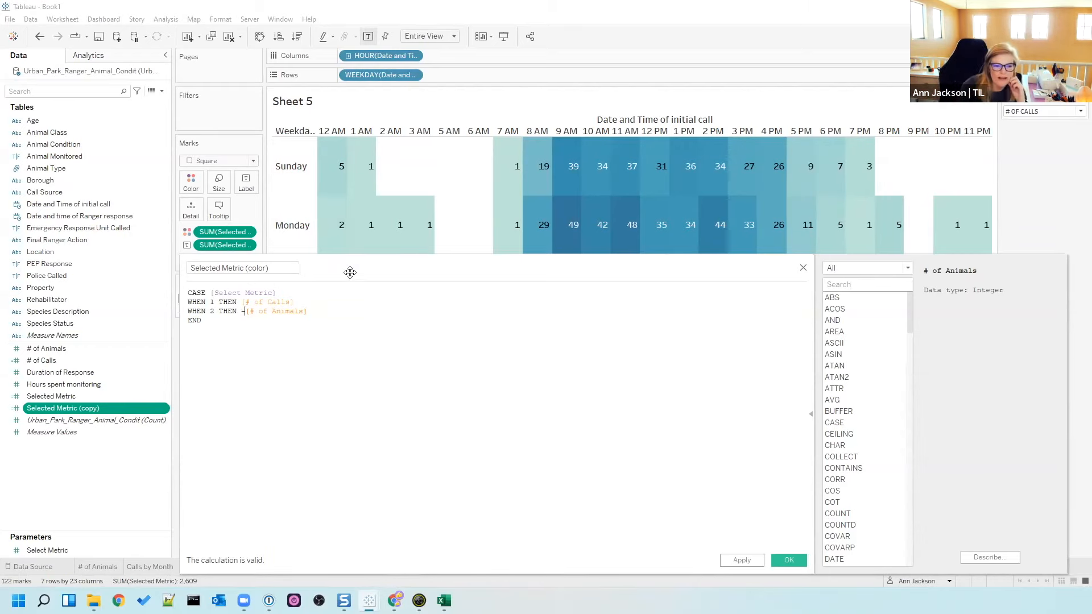
drag(348, 273, 472, 286)
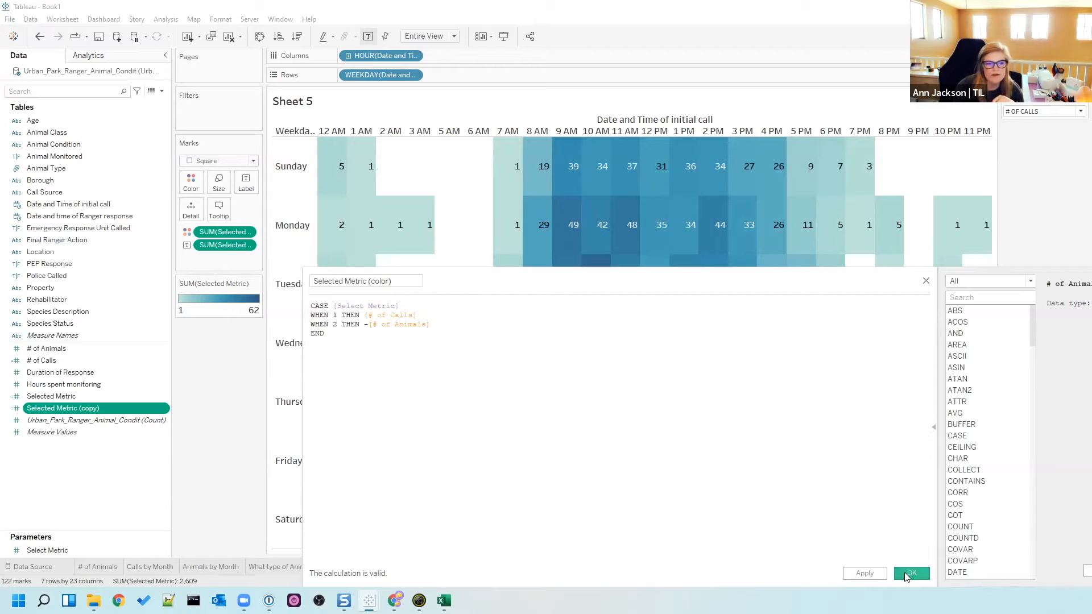
click(911, 574)
- Color the heatmap by Selected Metric (color) and choose the Orange-Blue-White Diverging palette
drag(62, 408, 309, 237)
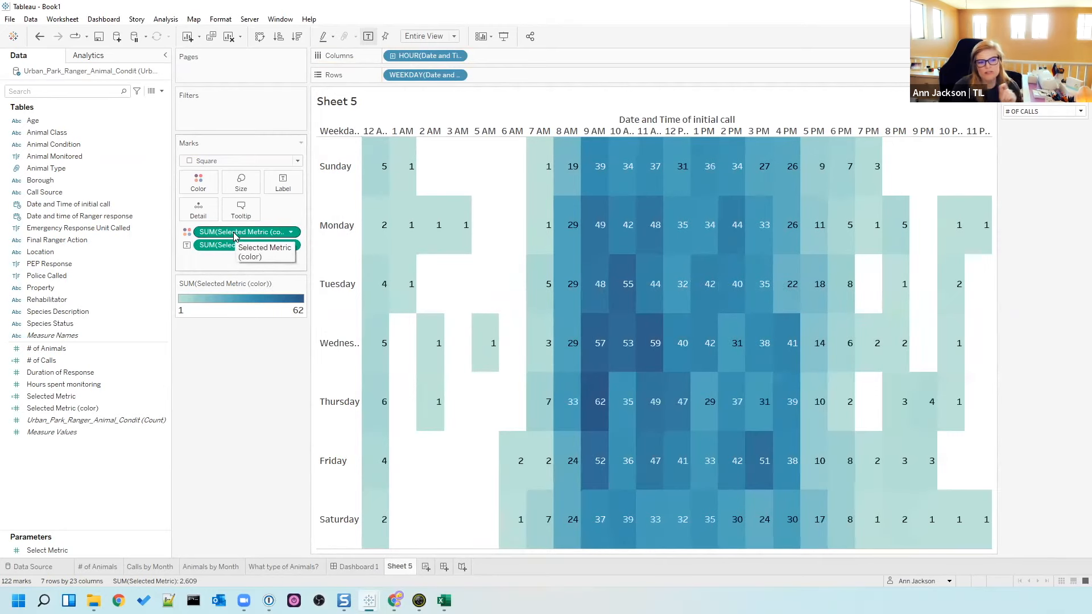
click(199, 182)
click(230, 219)
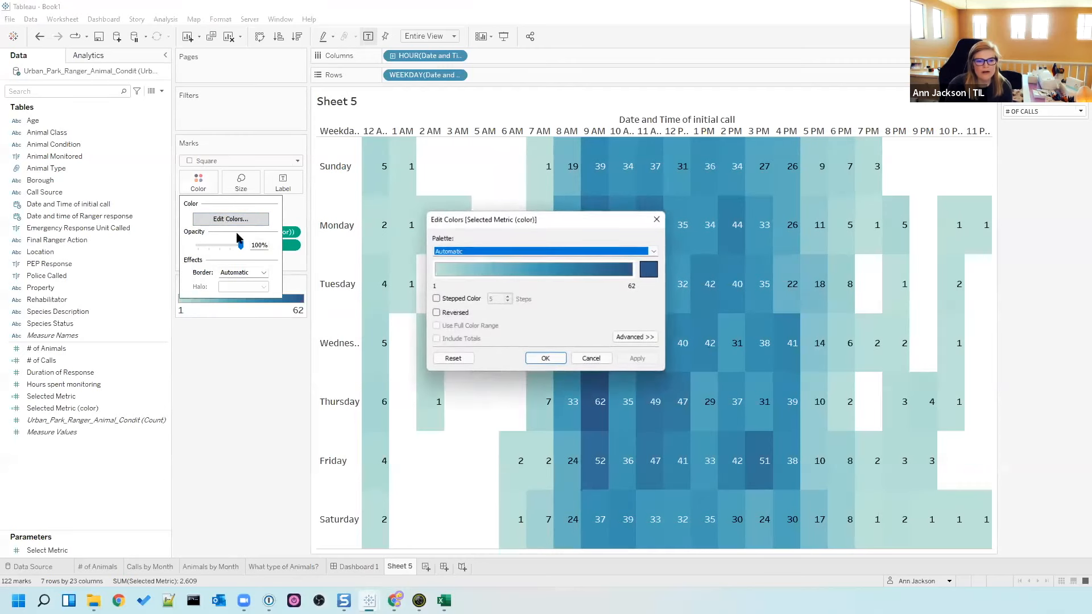
click(500, 251)
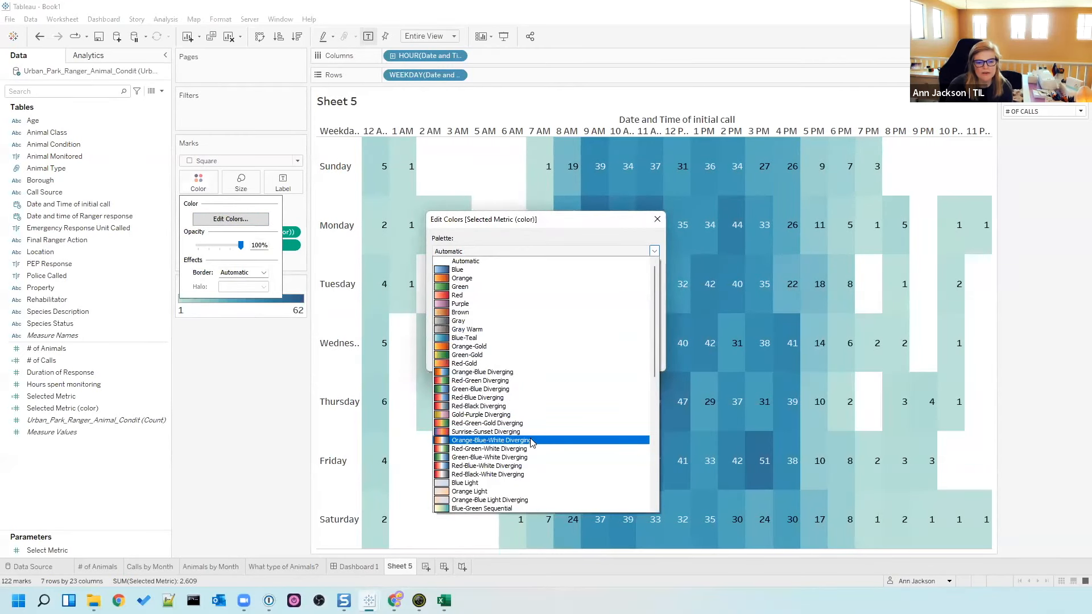
click(491, 440)
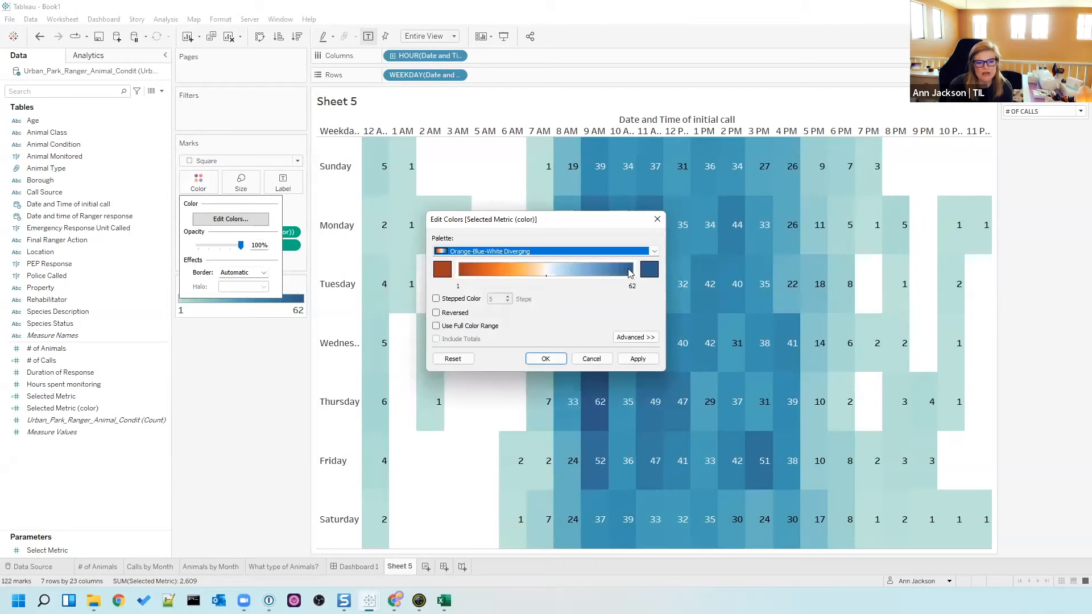
- Fix the center of the diverging color scale at 0 and accept the color settings
click(630, 337)
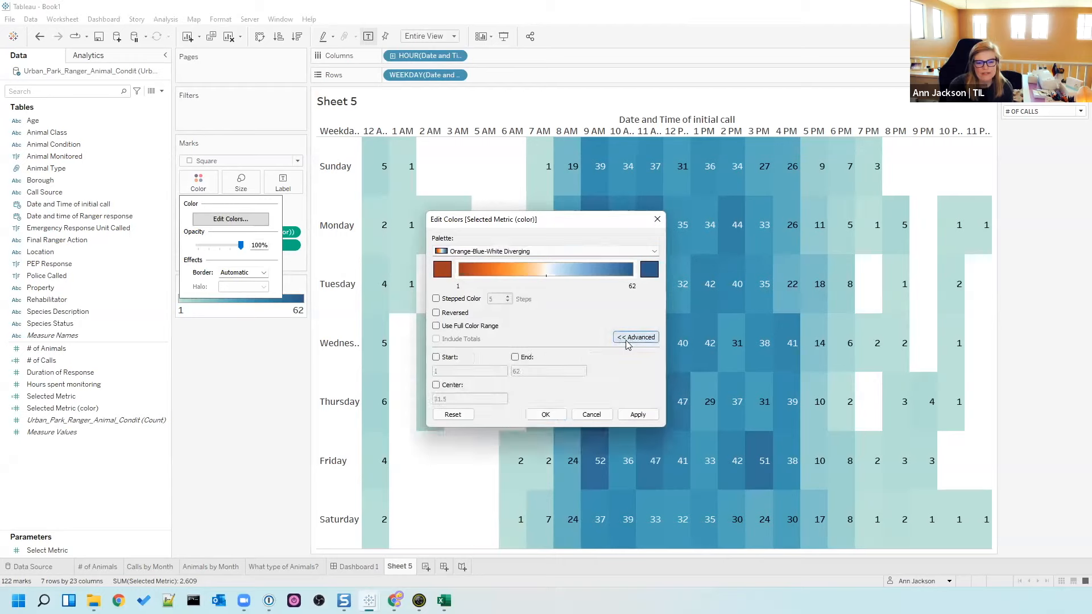
click(436, 385)
text(0)
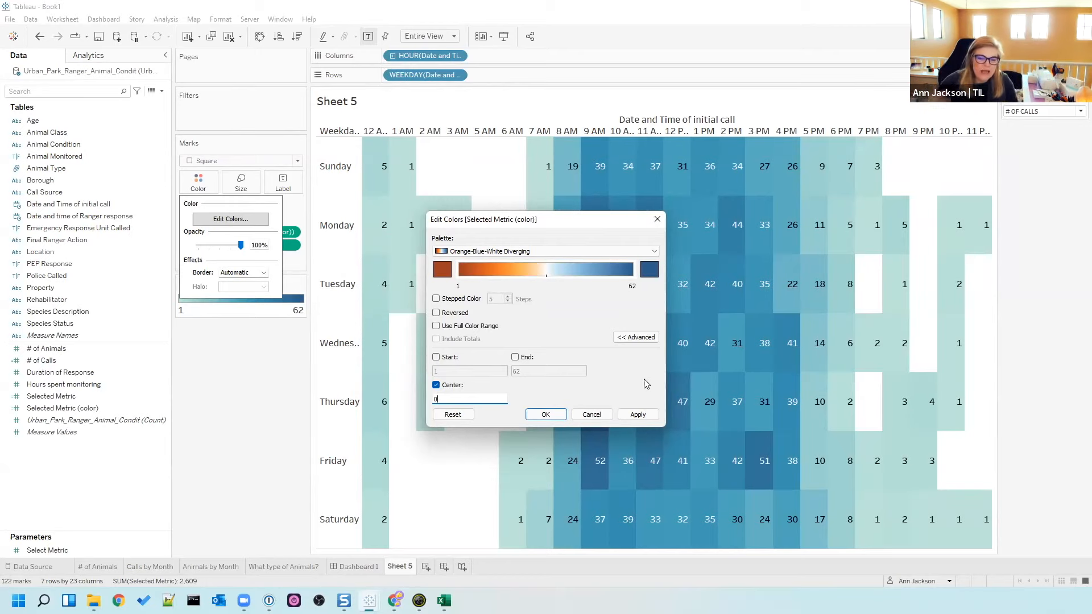
click(639, 414)
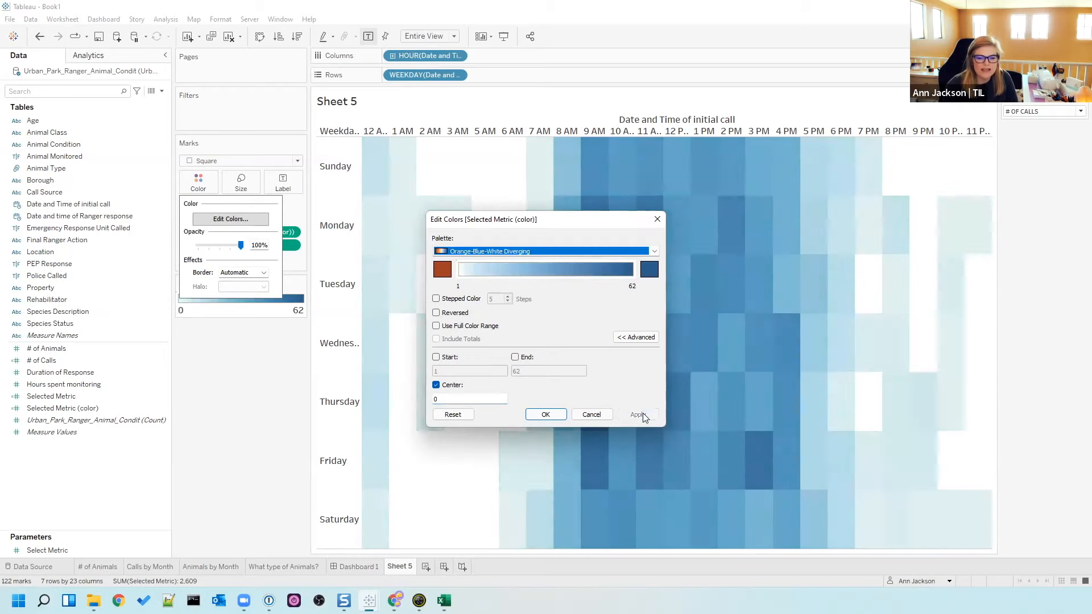
click(546, 414)
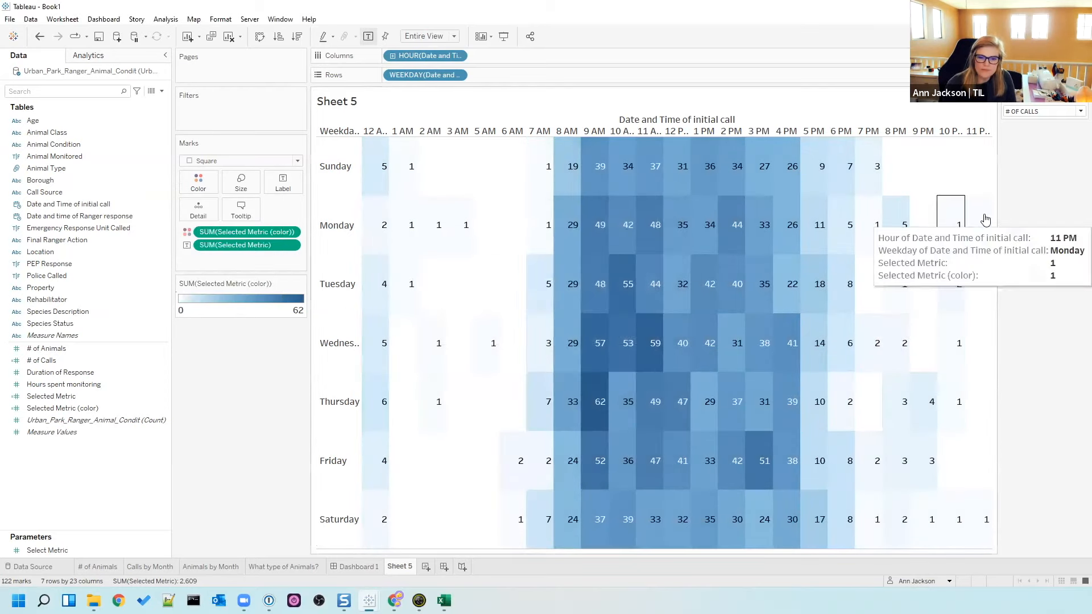
- Switch the metric parameter to # OF ANIMALS and hide the heatmap's row and column field labels
click(1036, 111)
click(1037, 136)
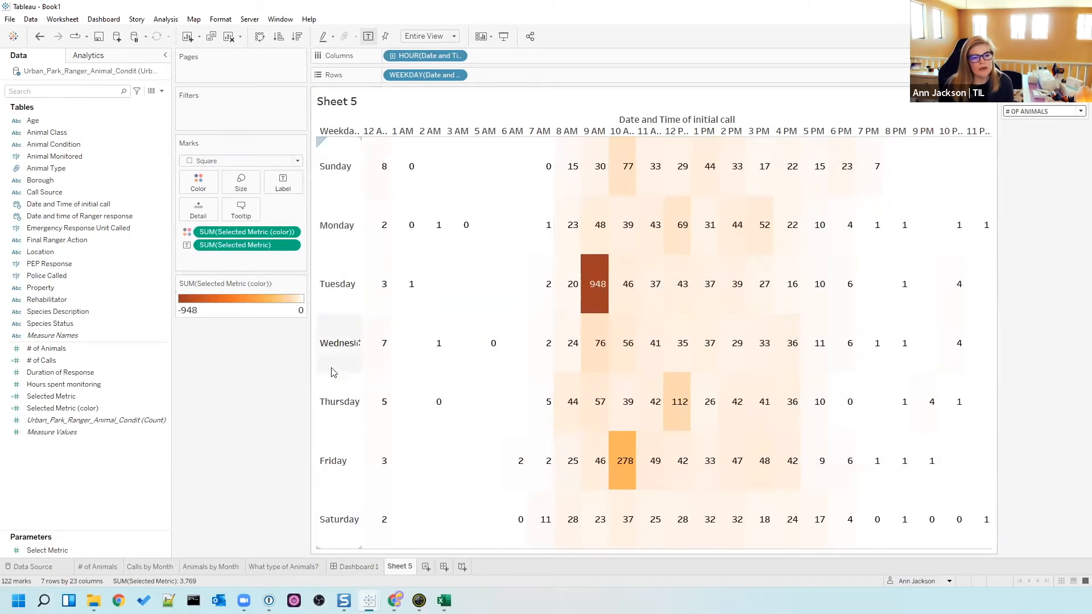
right_click(331, 130)
click(374, 247)
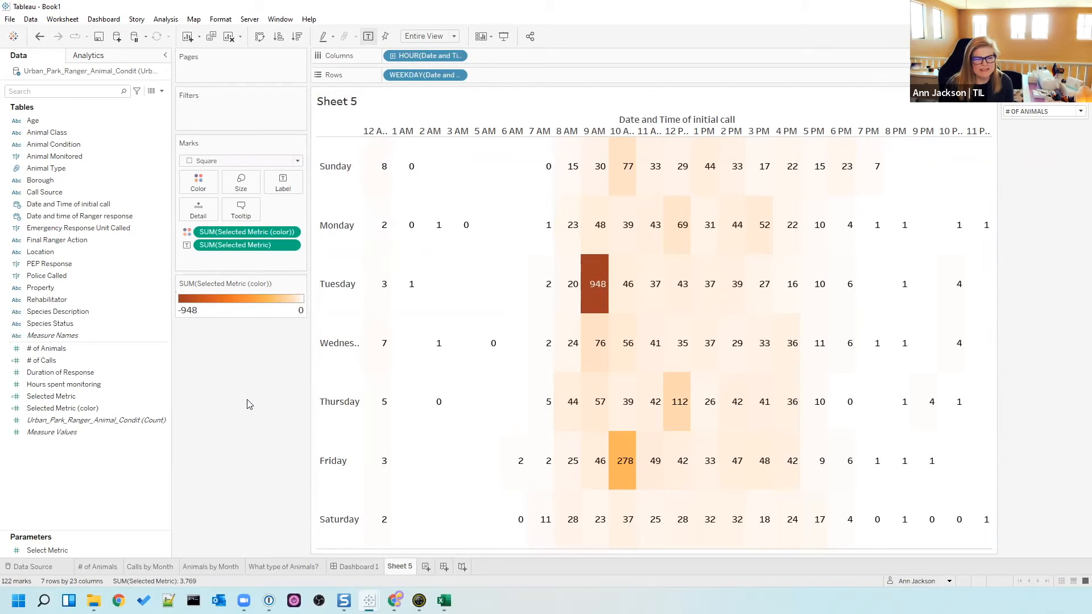
right_click(621, 124)
click(651, 172)
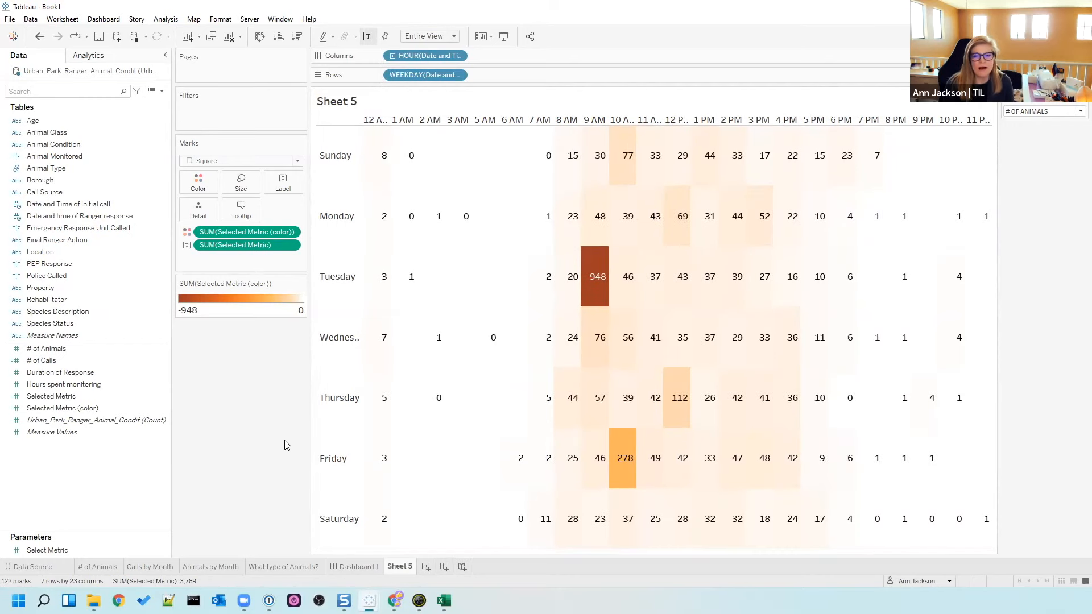
- Change the sheet title to the Select Metric parameter followed by "BY TIME OF DAY AND DAY OF WEEK", and switch the metric to # OF CALLS
double_click(351, 105)
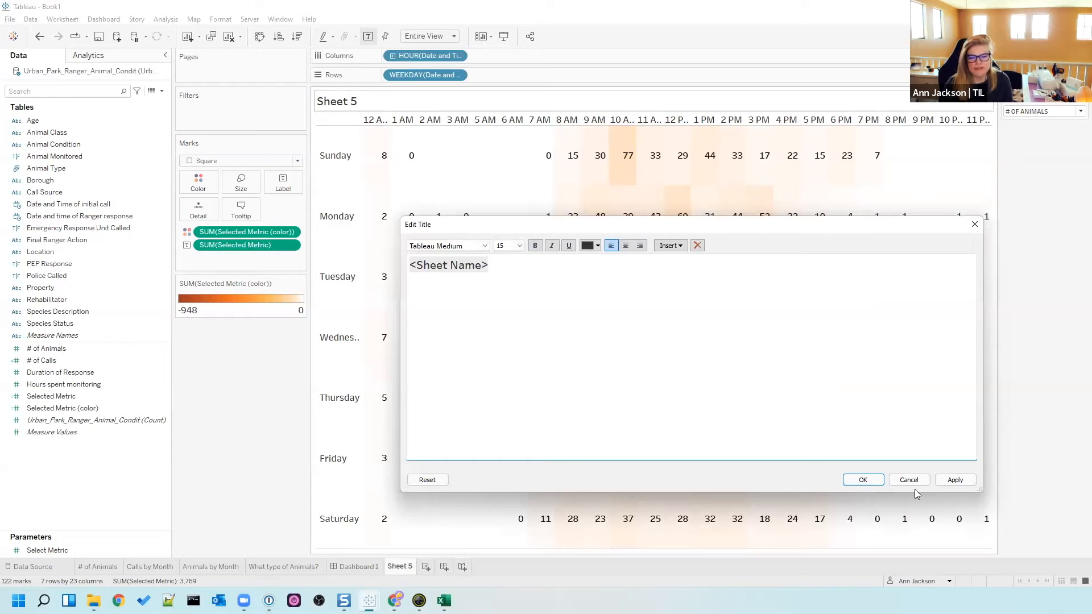
drag(525, 312, 384, 263)
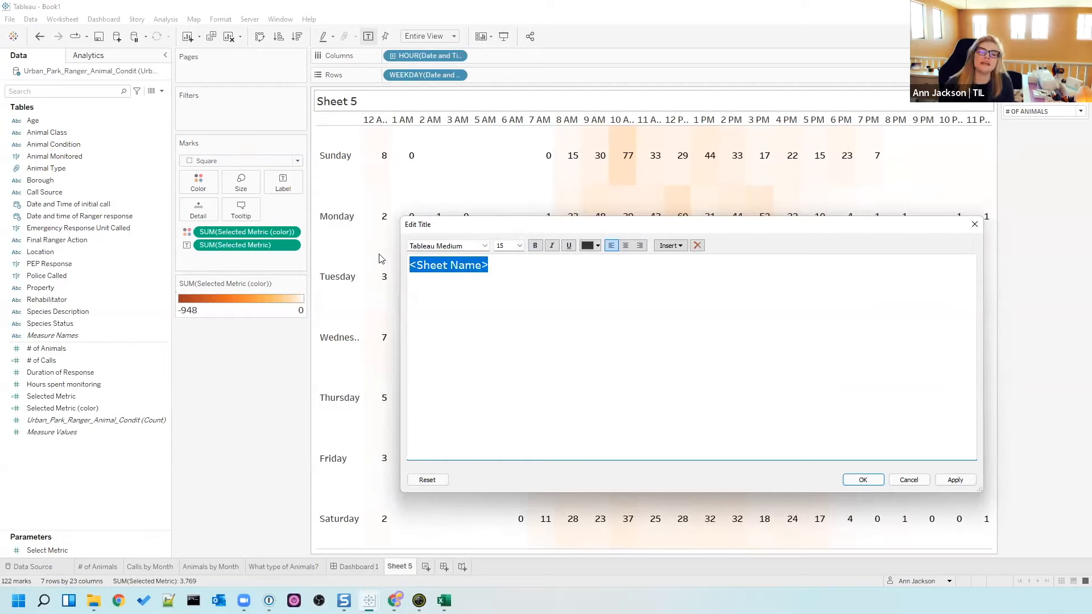
key(BackSpace)
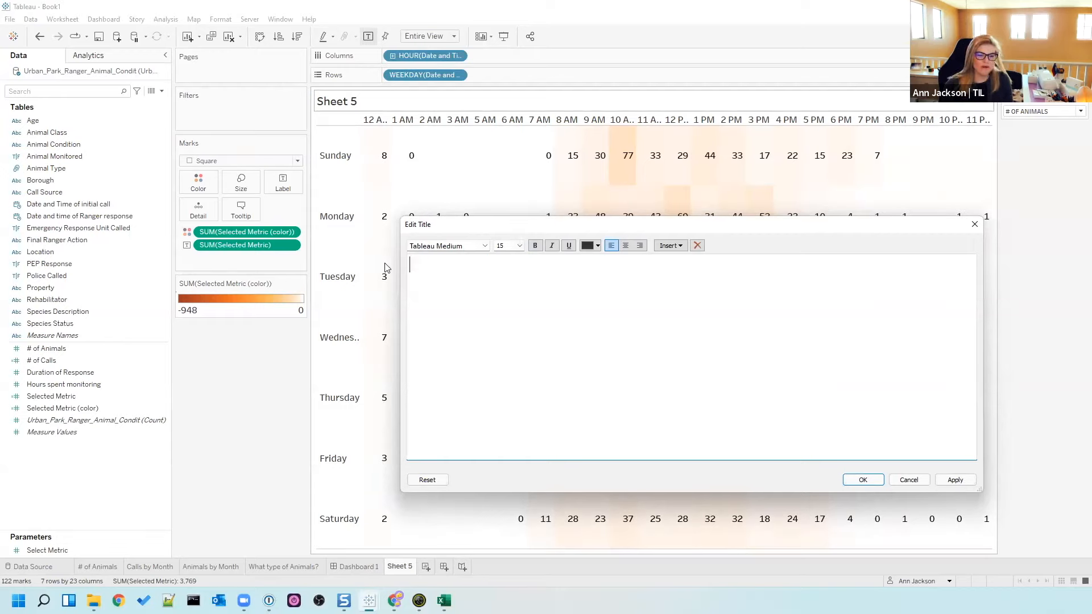
click(663, 247)
click(734, 416)
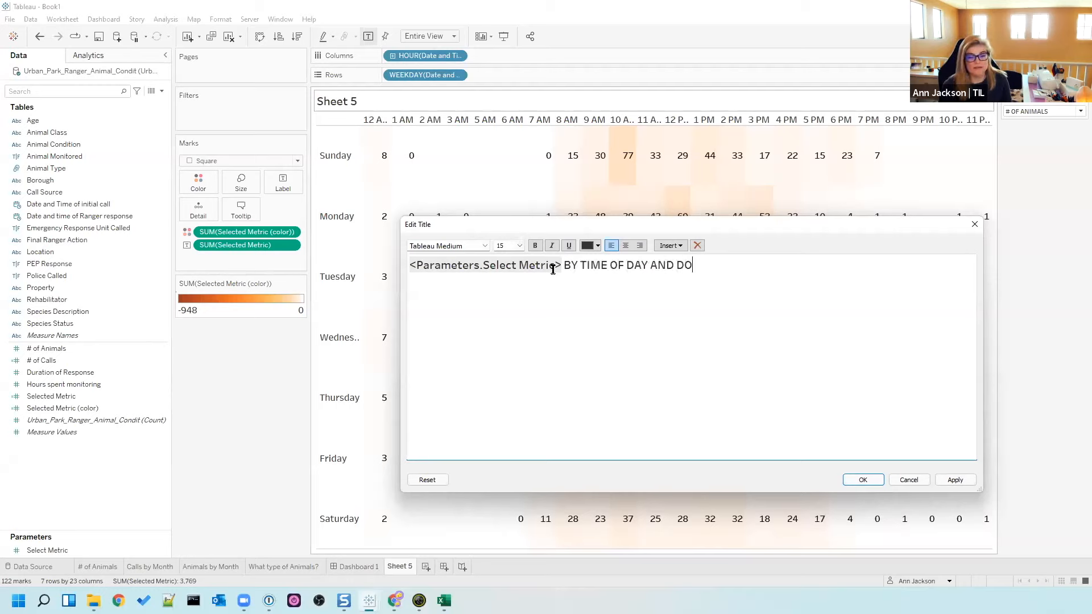
text(BY TIME OF DAY AND DAY OF WEEK)
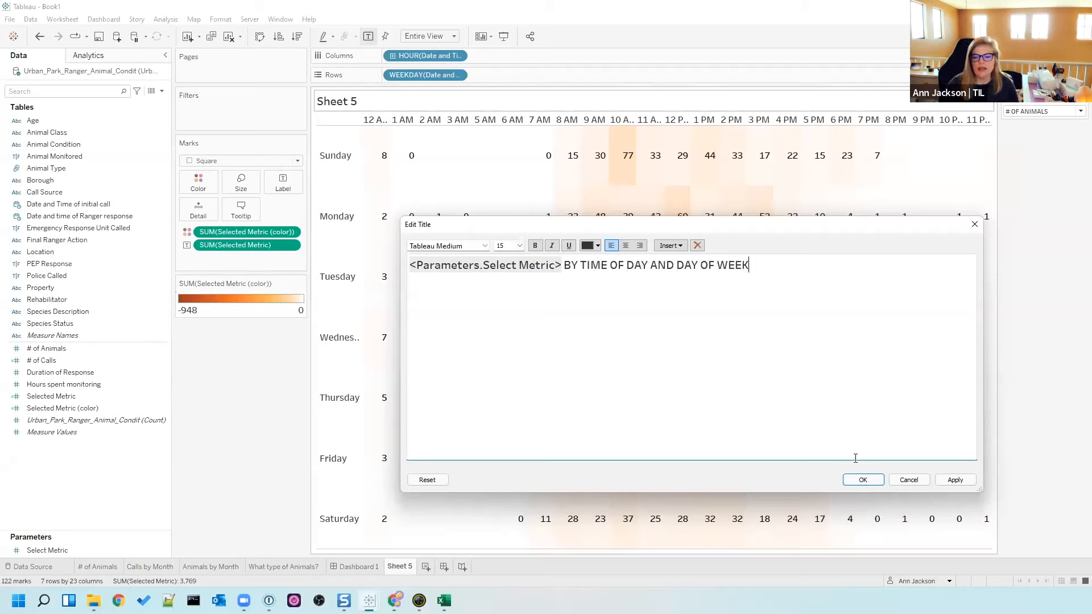
click(955, 480)
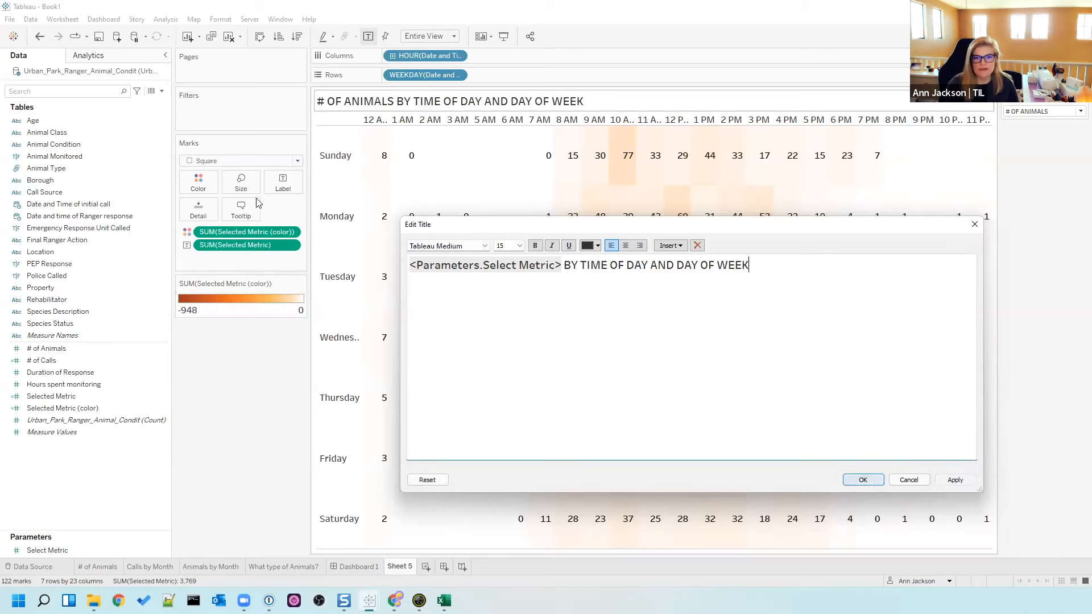
click(863, 481)
click(1059, 116)
click(1052, 122)
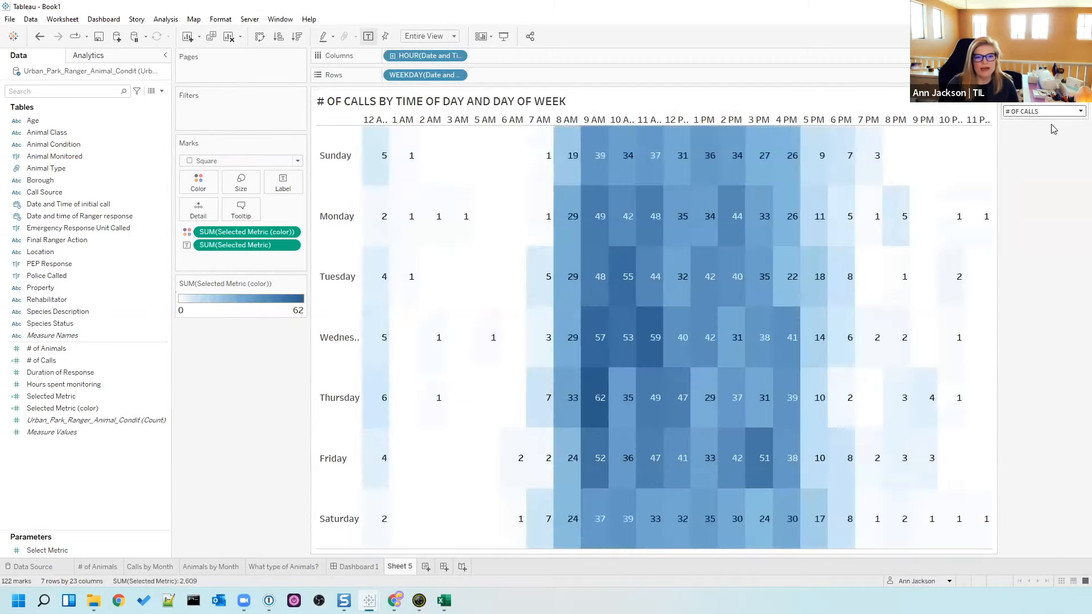
- Rename the heatmap sheet as Highlight Table
right_click(401, 575)
click(449, 435)
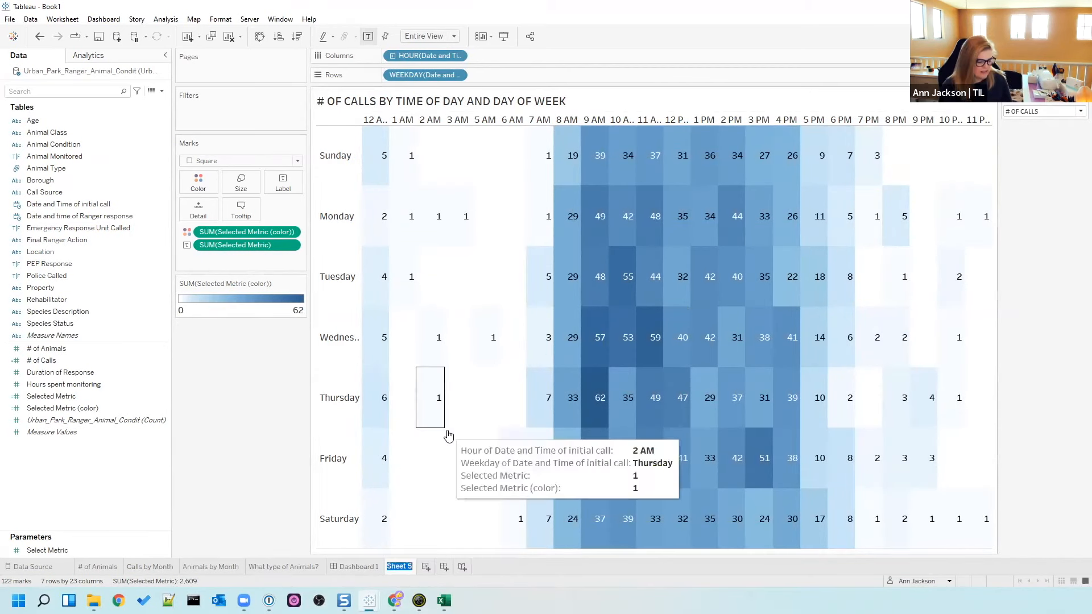
text(Highlight Tab)
key(BackSpace)
key(BackSpace)
key(BackSpace)
key(BackSpace)
key(BackSpace)
key(BackSpace)
key(BackSpace)
text(ght Table)
key(Return)
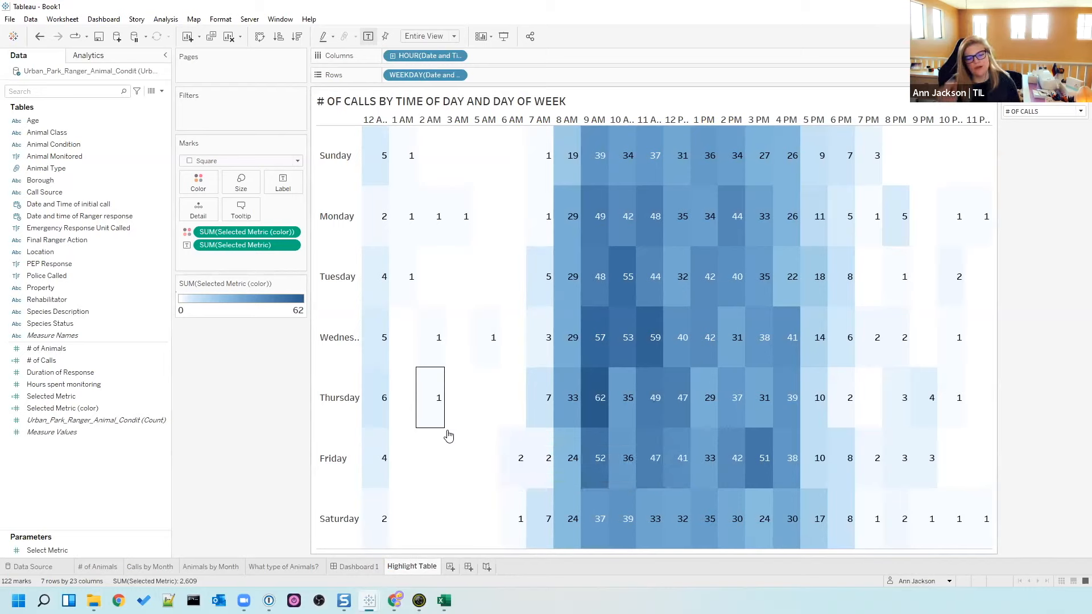
- Place the Highlight Table sheet between the two charts on Dashboard 1 and make its Select Metric parameter control floating
click(363, 567)
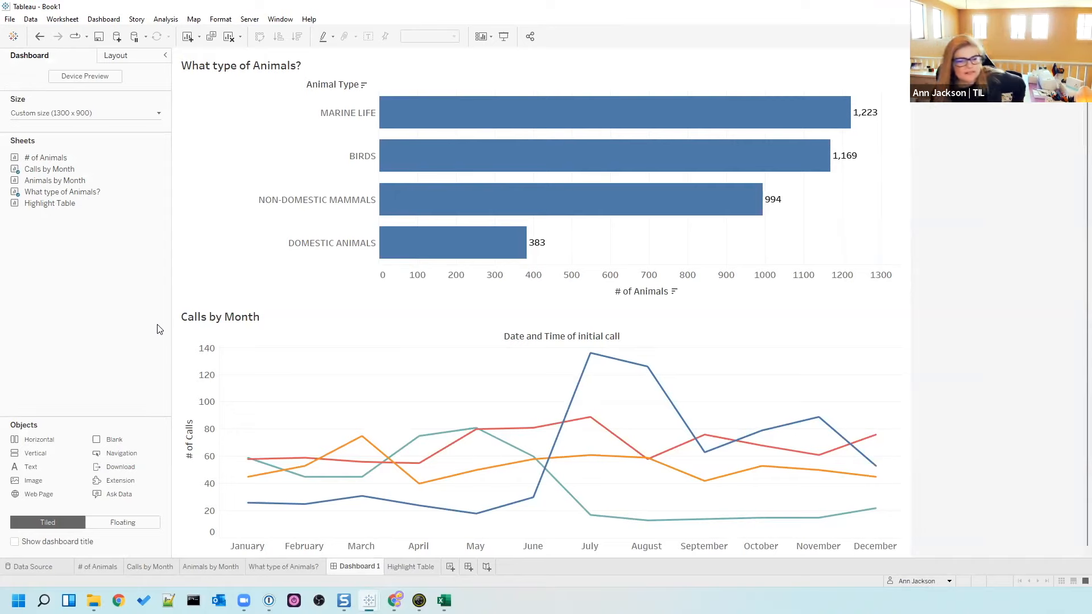
drag(51, 203, 514, 327)
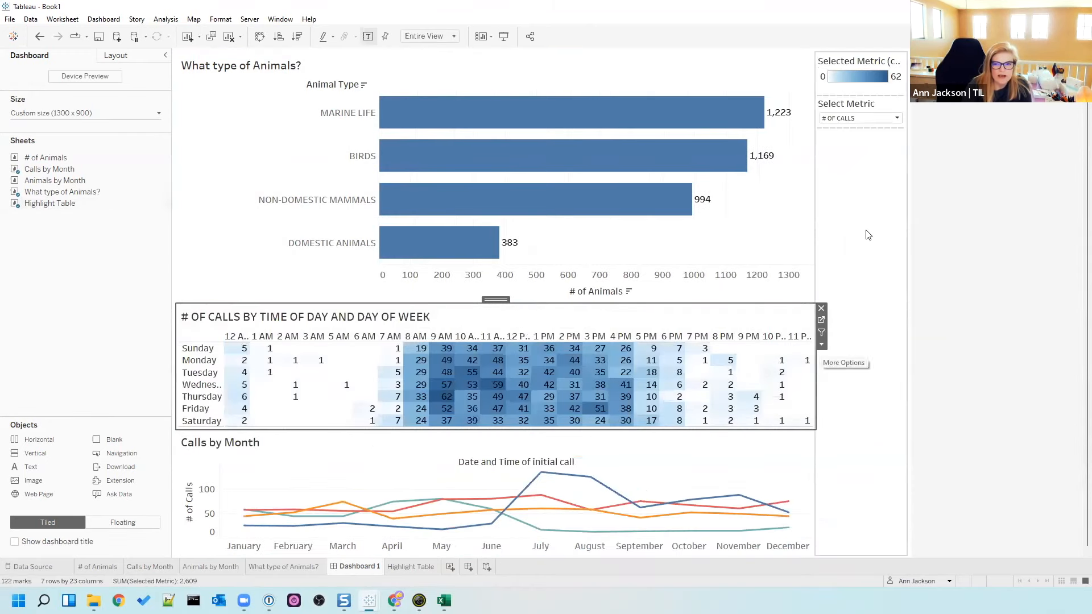
click(880, 104)
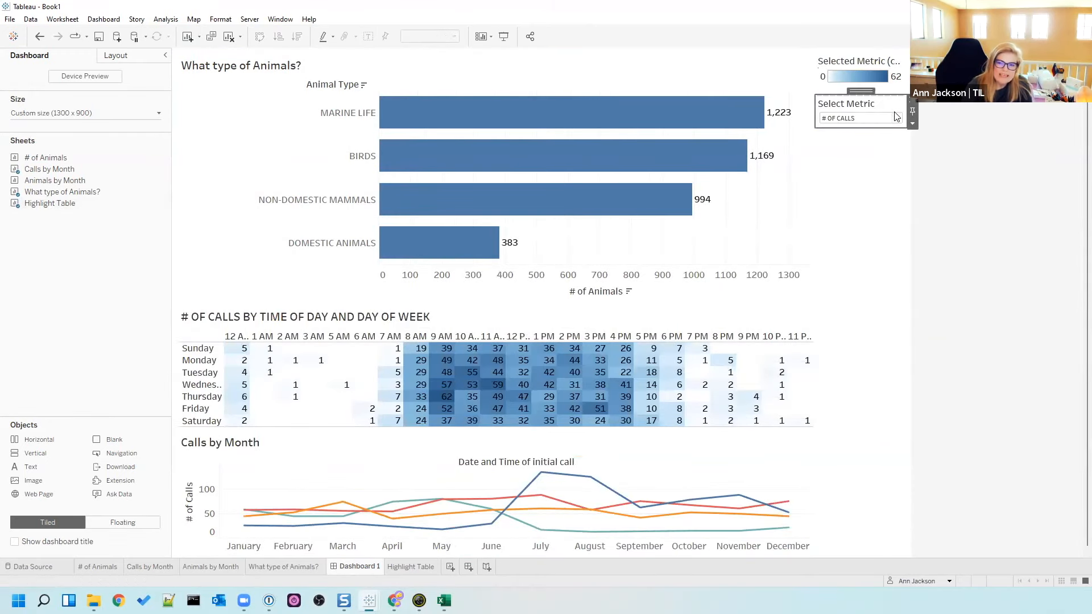
click(913, 124)
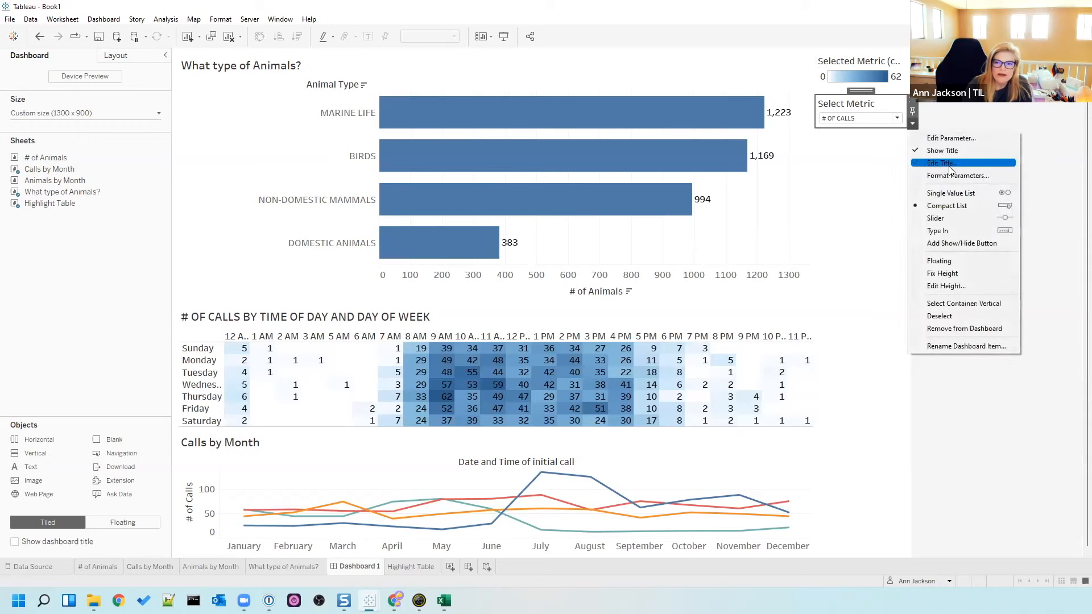
click(957, 262)
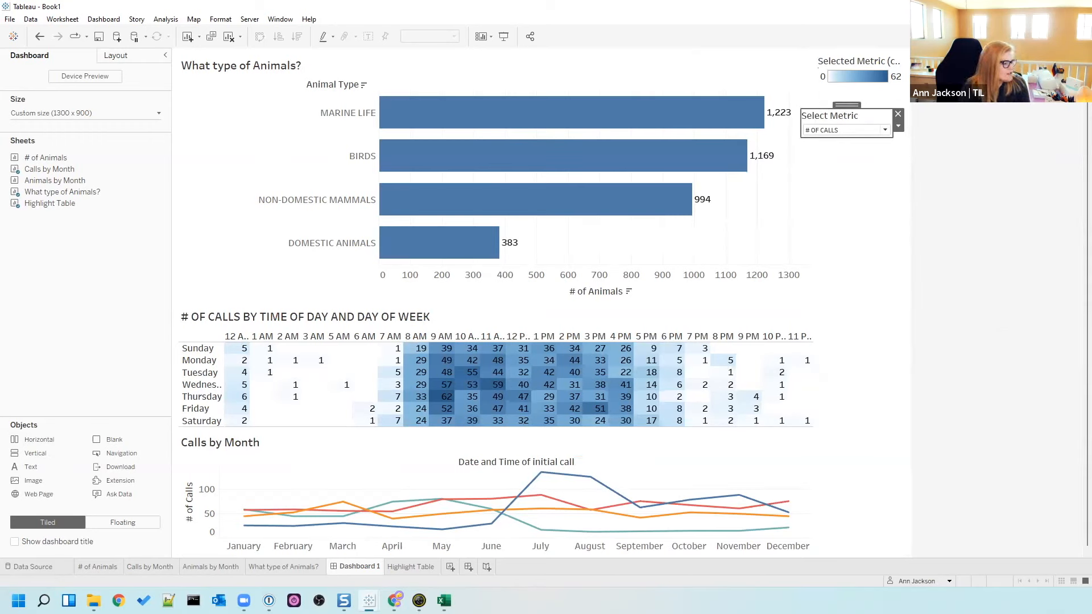
- Switch to the finished NYC Urban Park Ranger workbook and examine how its metric selector sits beside the heatmap title
key(alt+Tab)
click(352, 286)
click(347, 305)
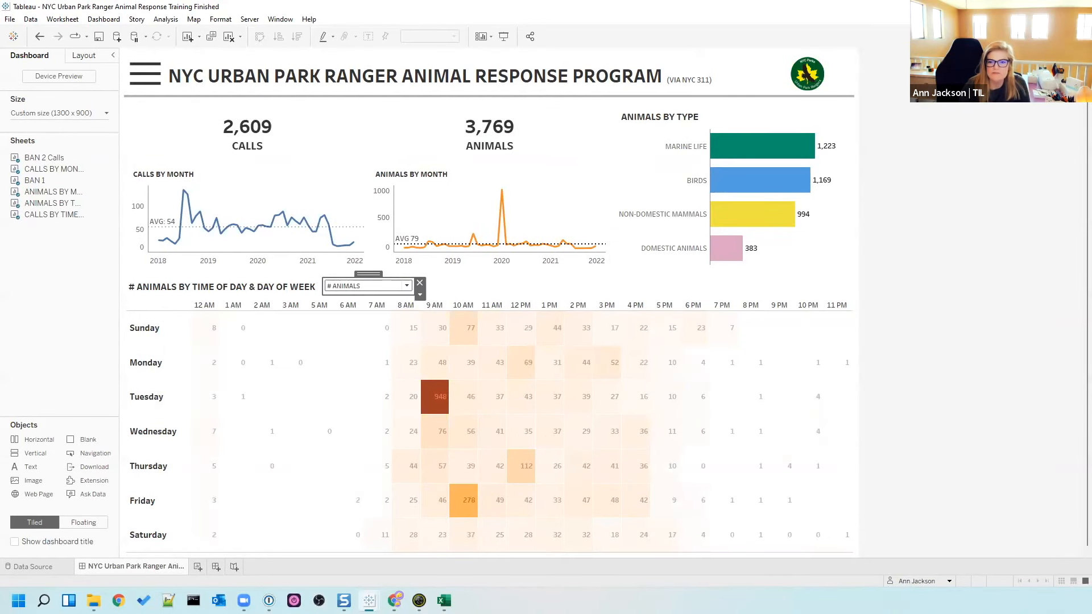
key(alt+Tab)
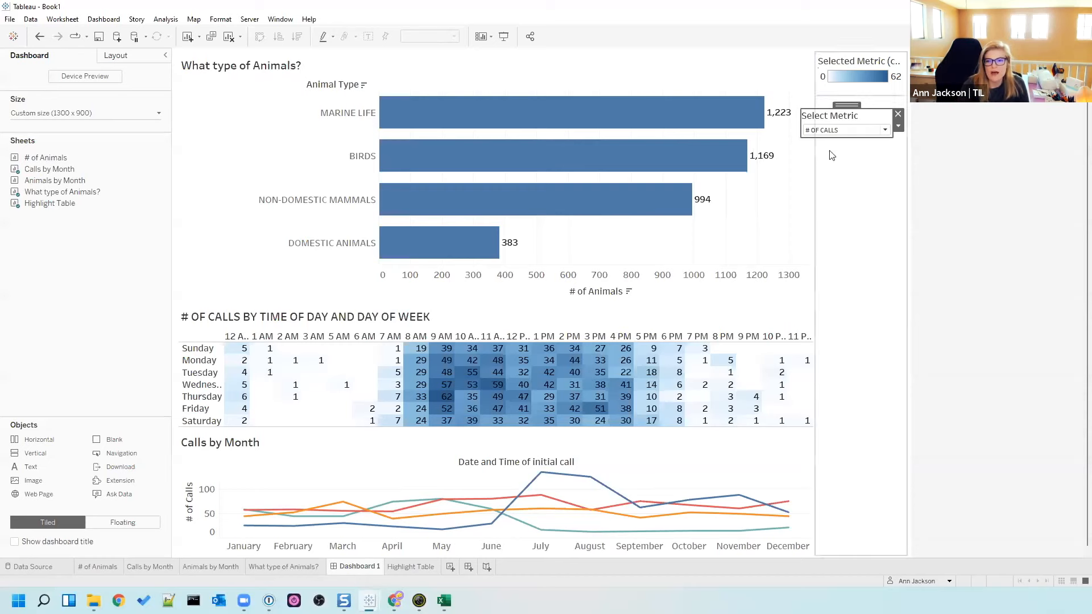
- Move the floating Select Metric control onto the heatmap's title row, a little past the end of the title
click(846, 106)
drag(846, 107, 775, 293)
click(773, 290)
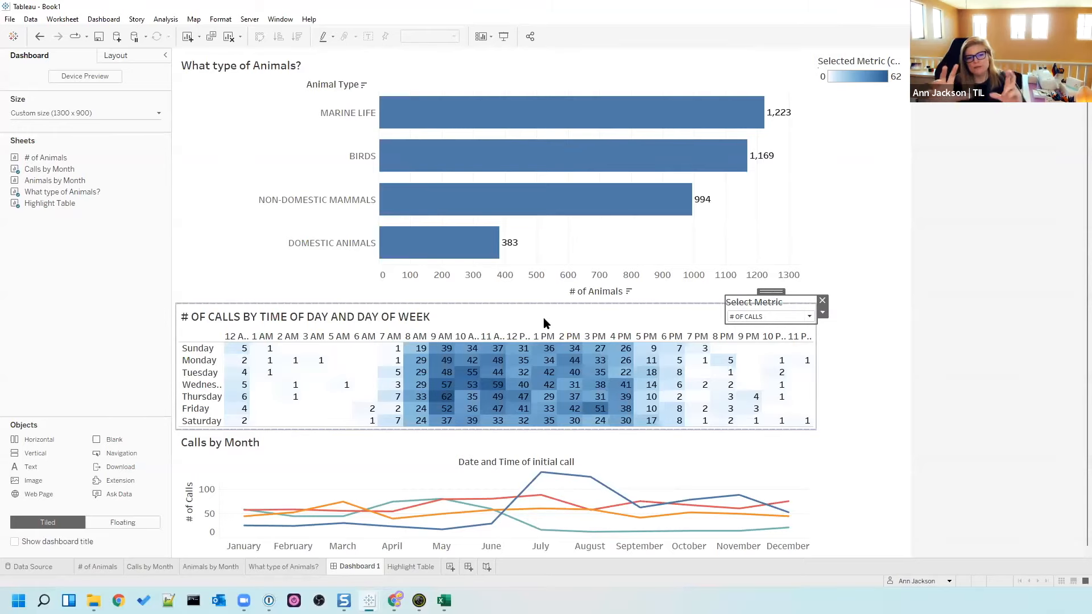
drag(771, 292, 523, 299)
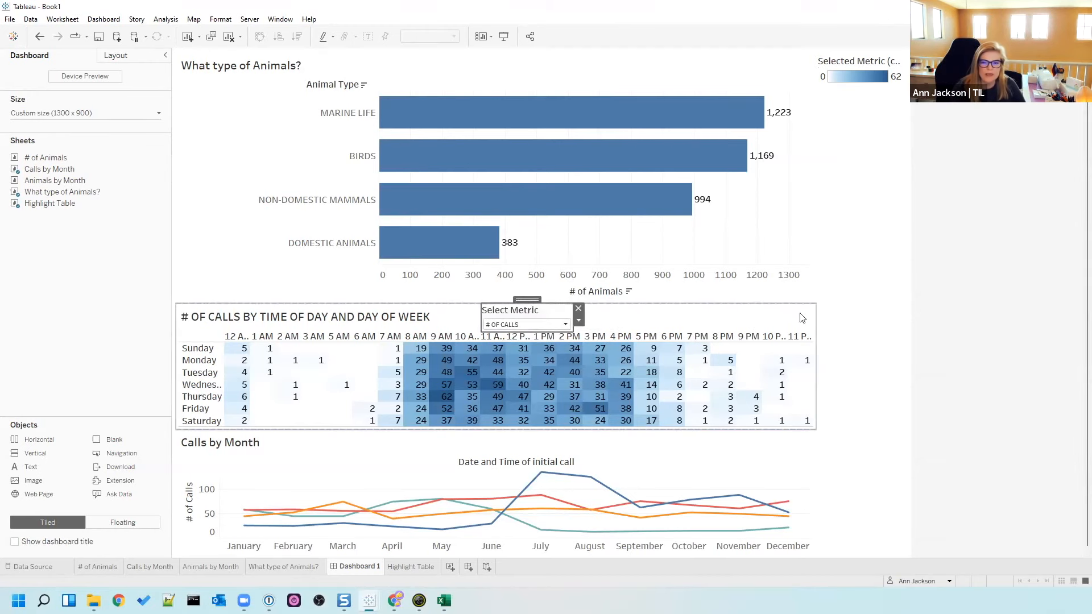
- Delete the layout container holding the color legend and move the Calls by Month chart above the heatmap
click(858, 212)
key(Delete)
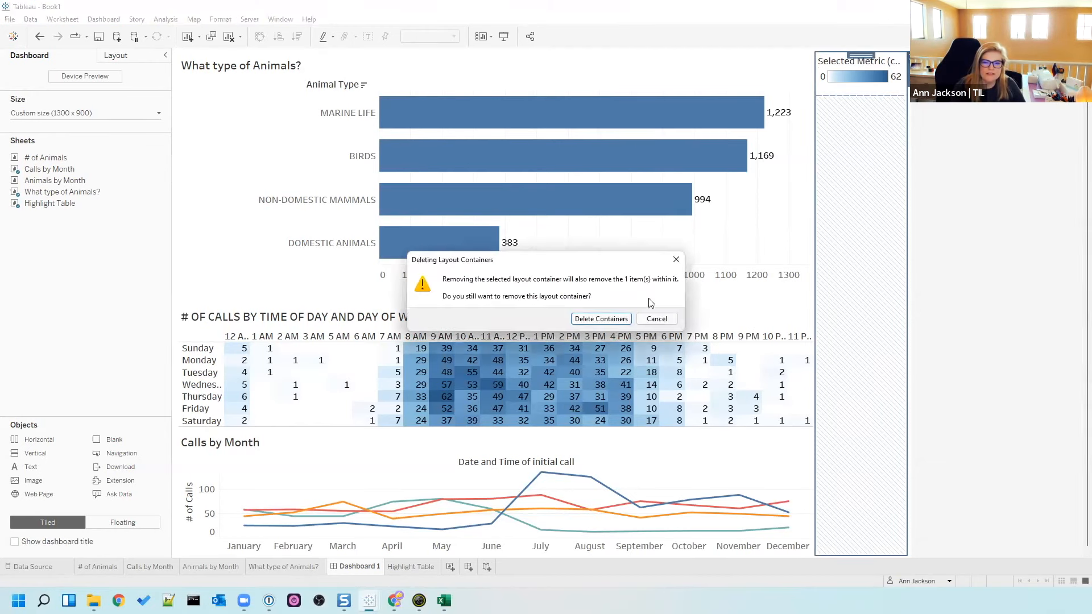
click(617, 319)
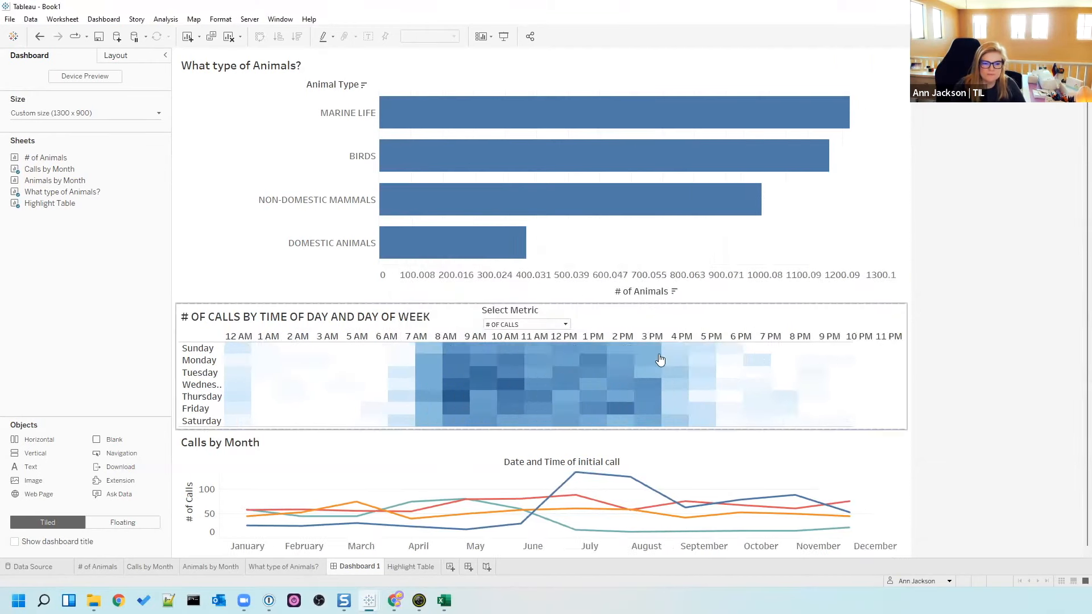
click(705, 460)
drag(541, 425, 573, 283)
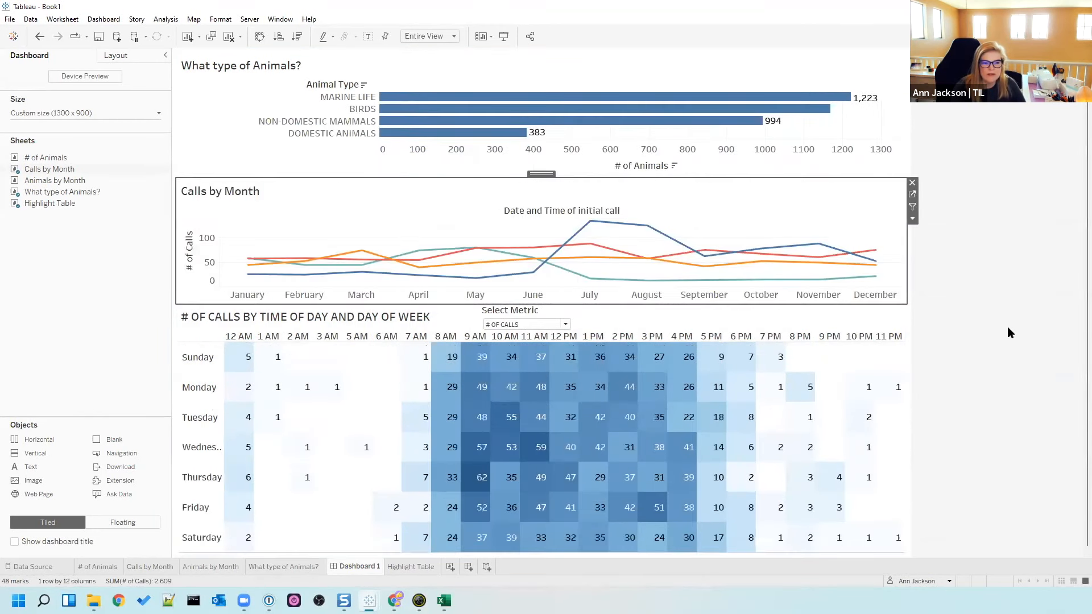
- Hide the Select Metric control's title and position the control right beside the heatmap title, checking the fit with # OF ANIMALS selected
click(519, 323)
right_click(518, 323)
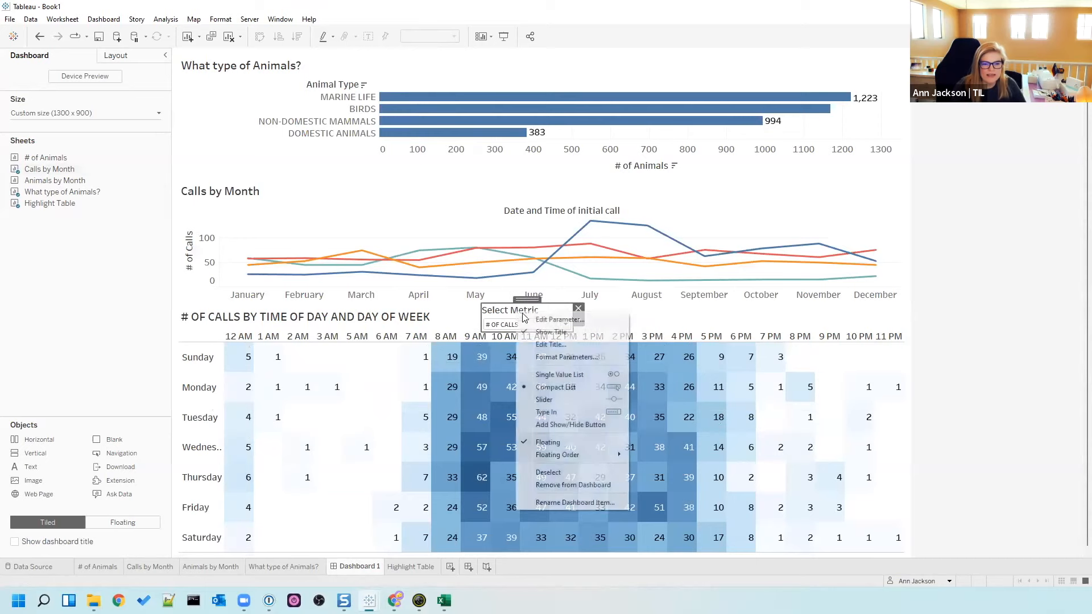
click(545, 334)
drag(523, 306, 482, 304)
click(482, 316)
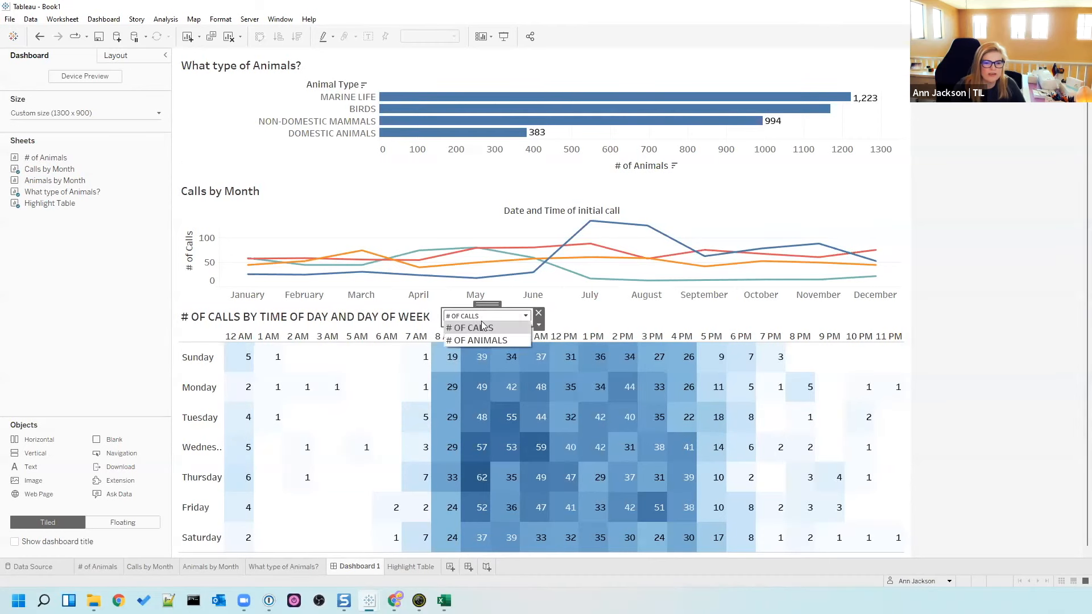
click(481, 336)
drag(474, 305, 495, 309)
- Test the floating control by switching the heatmap between # OF CALLS and # OF ANIMALS, ending on # OF CALLS
click(495, 315)
click(493, 327)
click(492, 317)
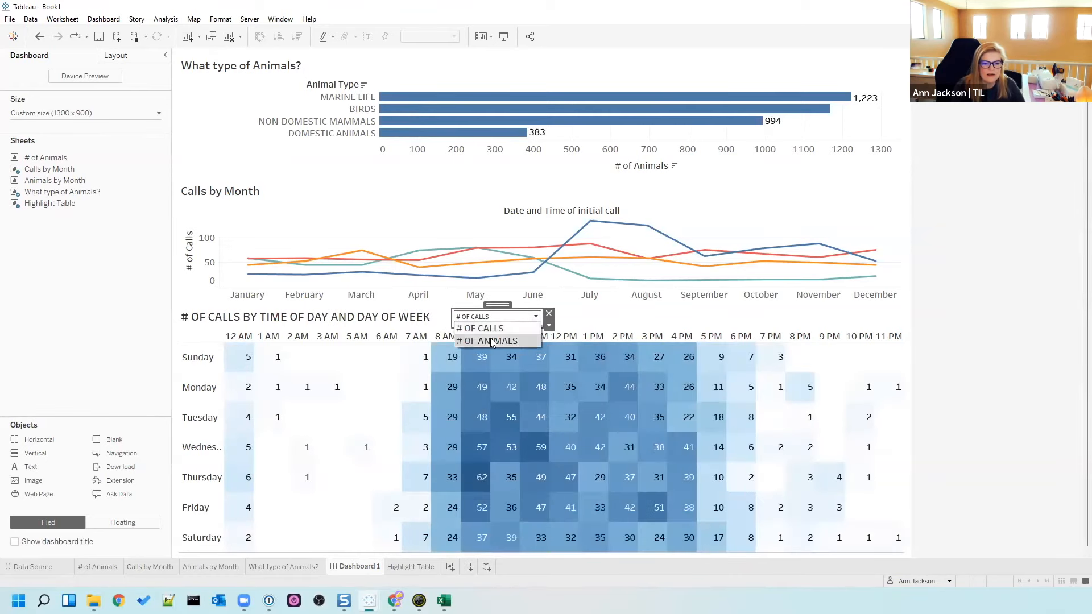
click(482, 337)
click(493, 317)
click(493, 326)
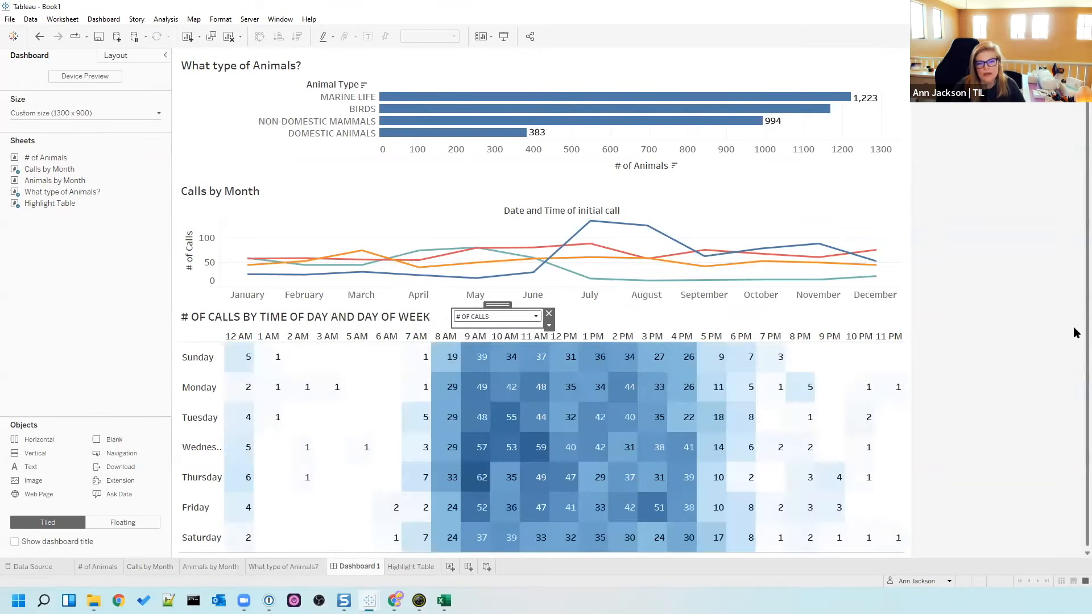
click(960, 356)
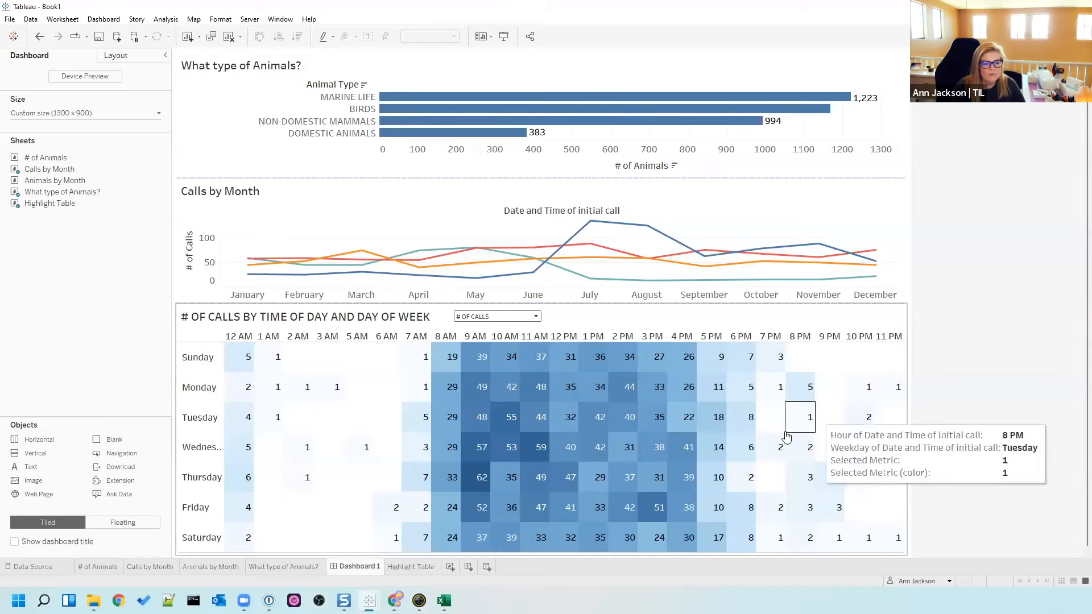
- On the # of Animals sheet, set the fit to Entire View and align the text Middle Center
click(96, 568)
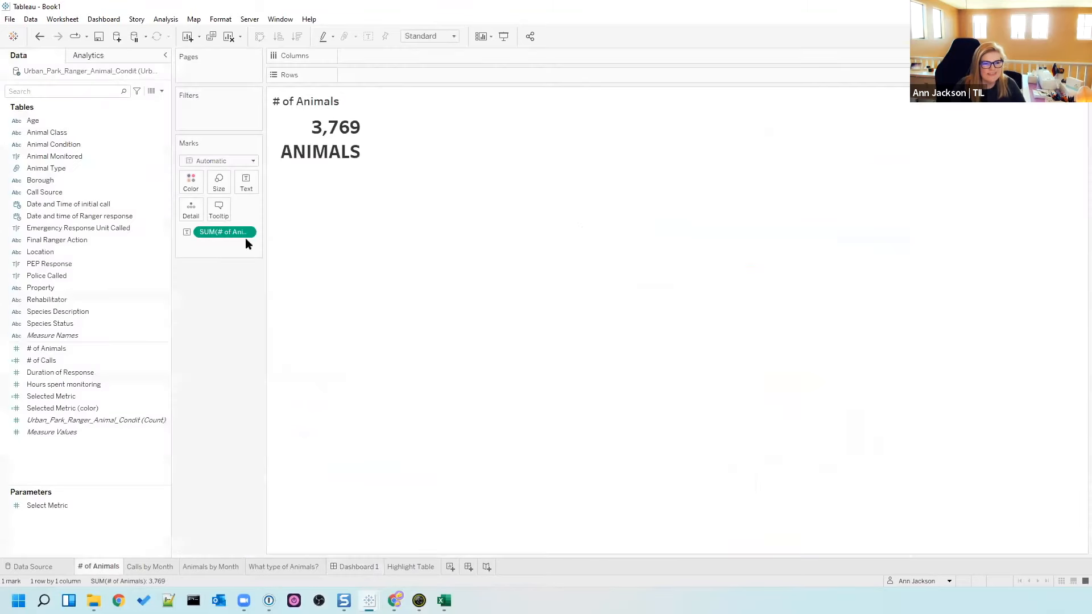
click(427, 36)
click(424, 76)
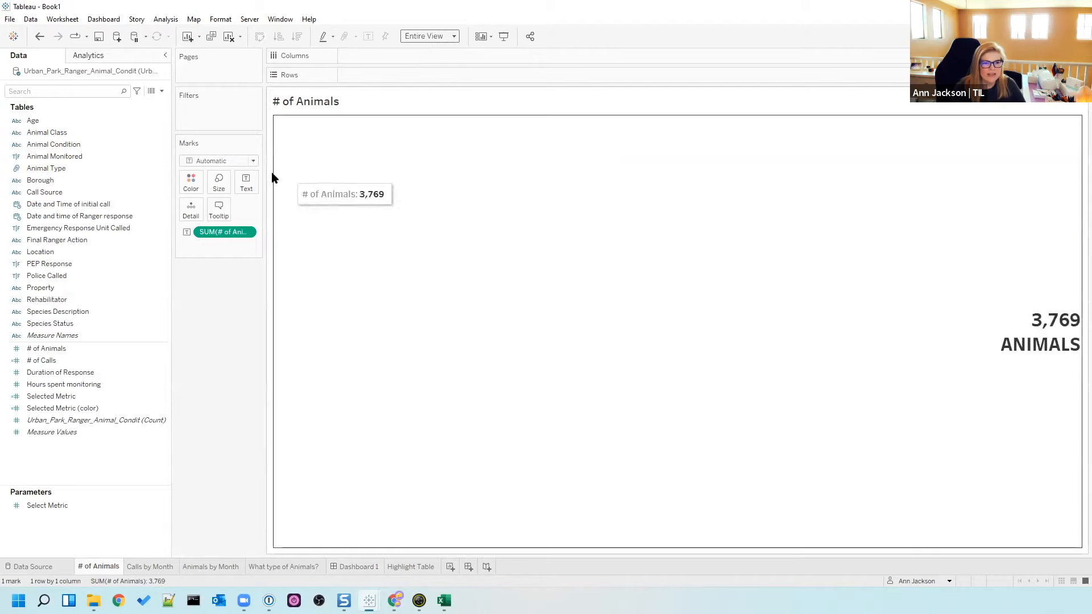
click(247, 182)
click(300, 224)
click(309, 268)
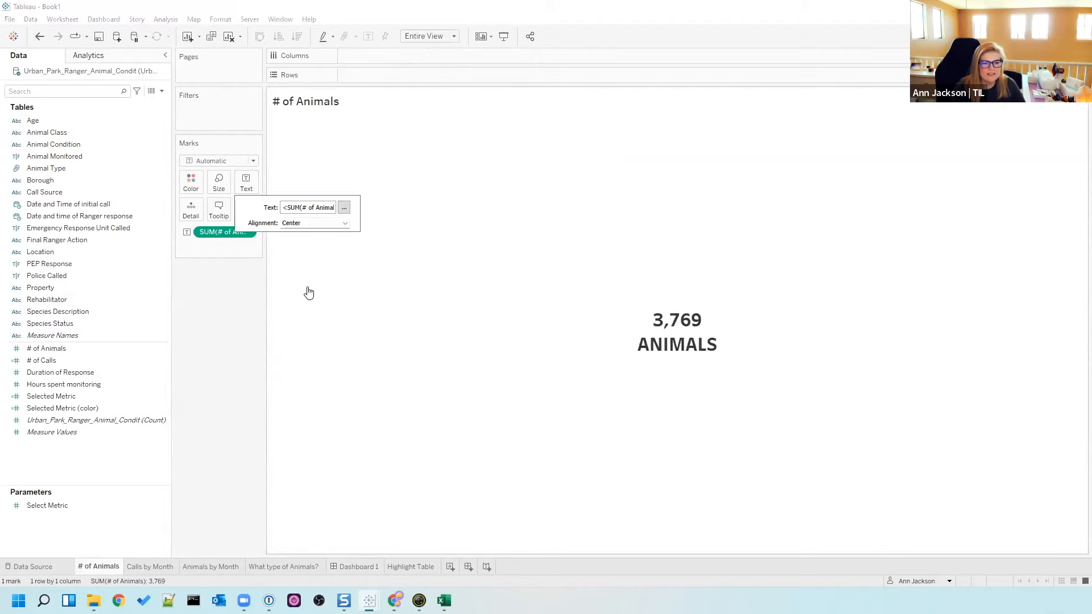
click(308, 223)
click(310, 317)
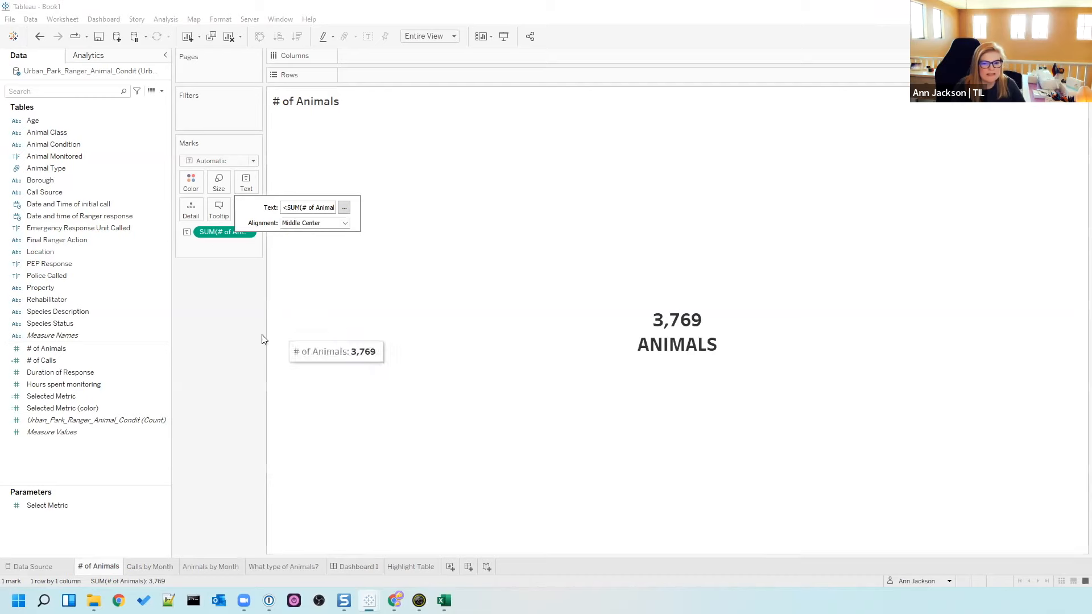
click(281, 336)
- Edit the label so the word ANIMALS is size 18 and the SUM(# of Animals) value is size 28
click(247, 182)
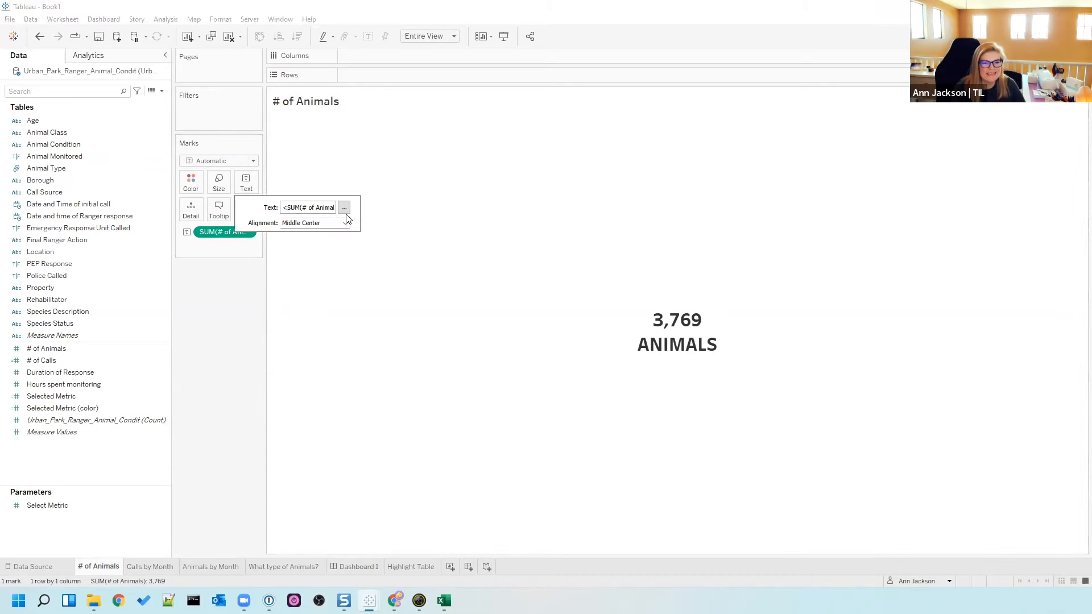
click(345, 208)
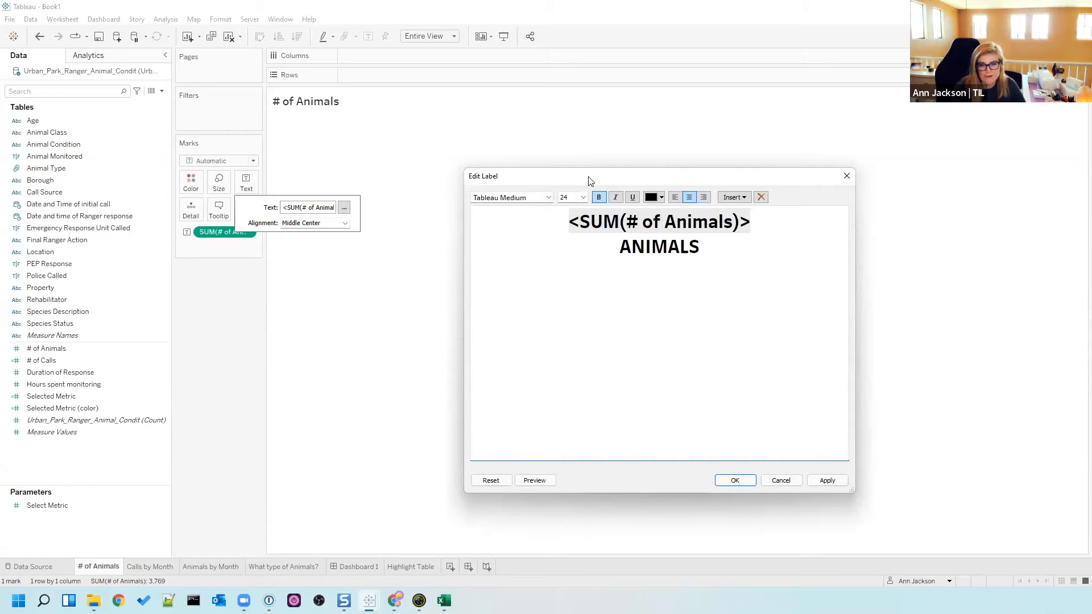
drag(722, 176, 847, 206)
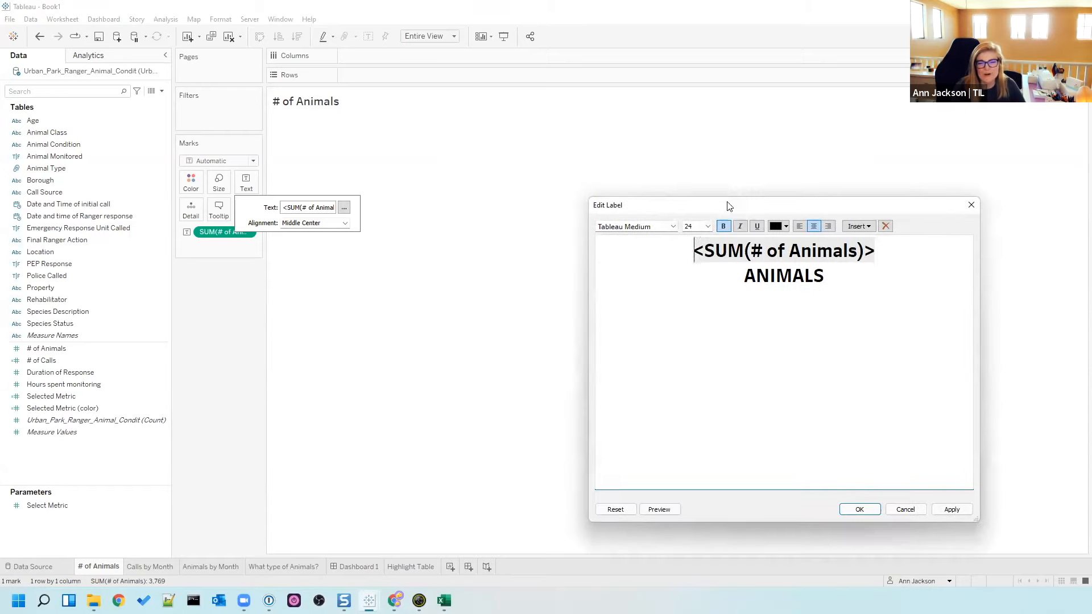
drag(836, 280, 729, 263)
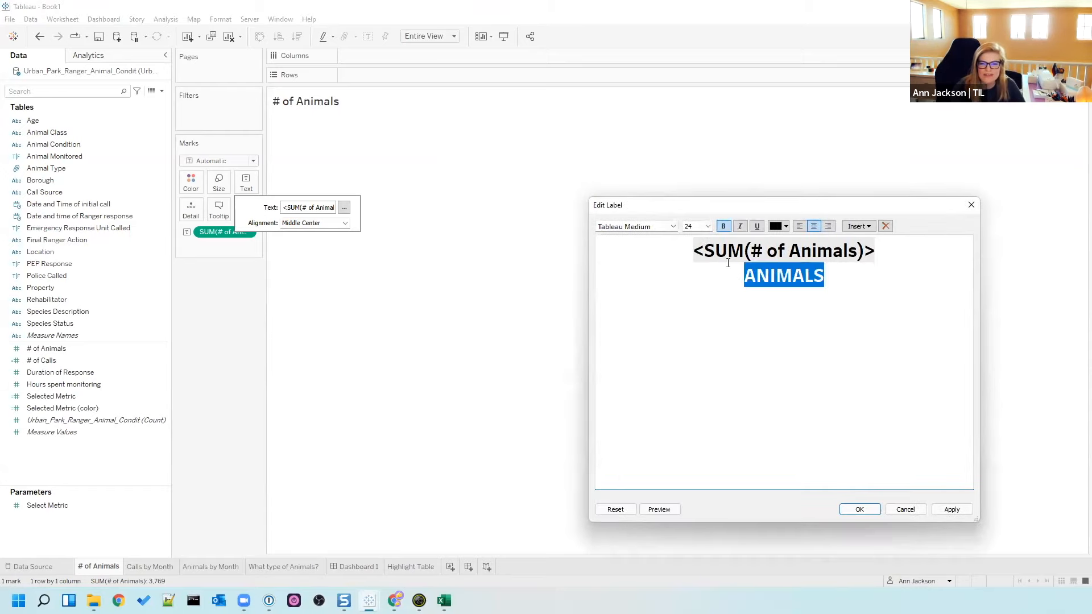
click(708, 226)
click(707, 296)
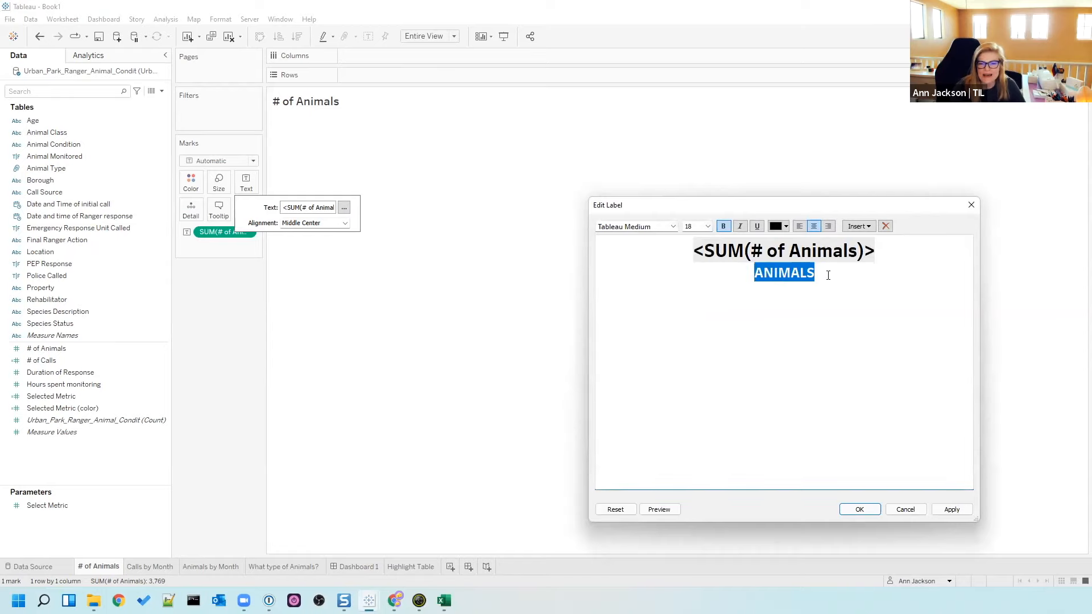
triple_click(670, 243)
click(708, 226)
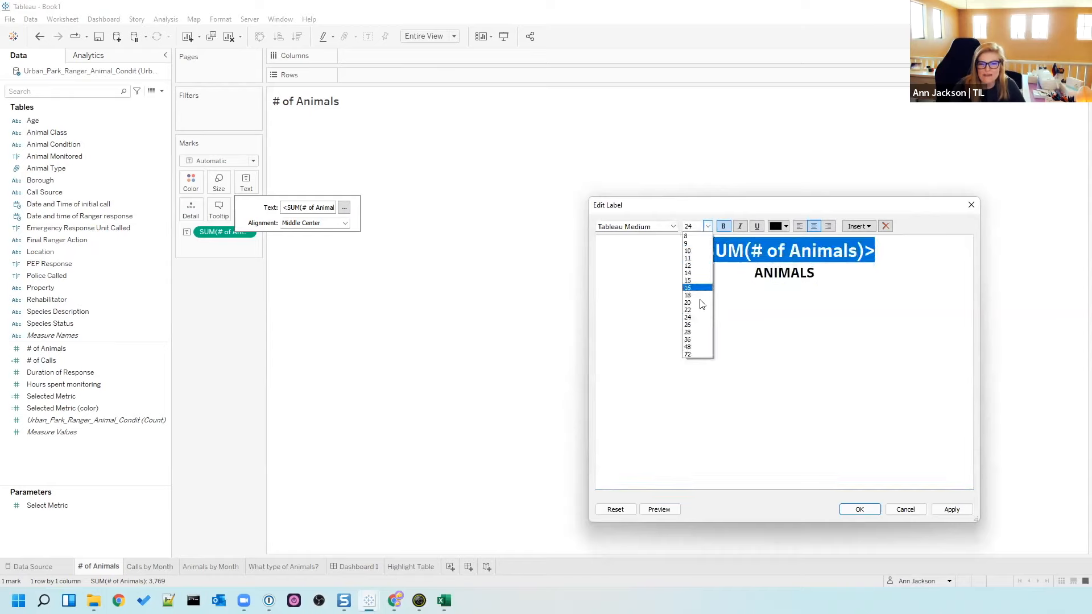
click(697, 333)
click(951, 508)
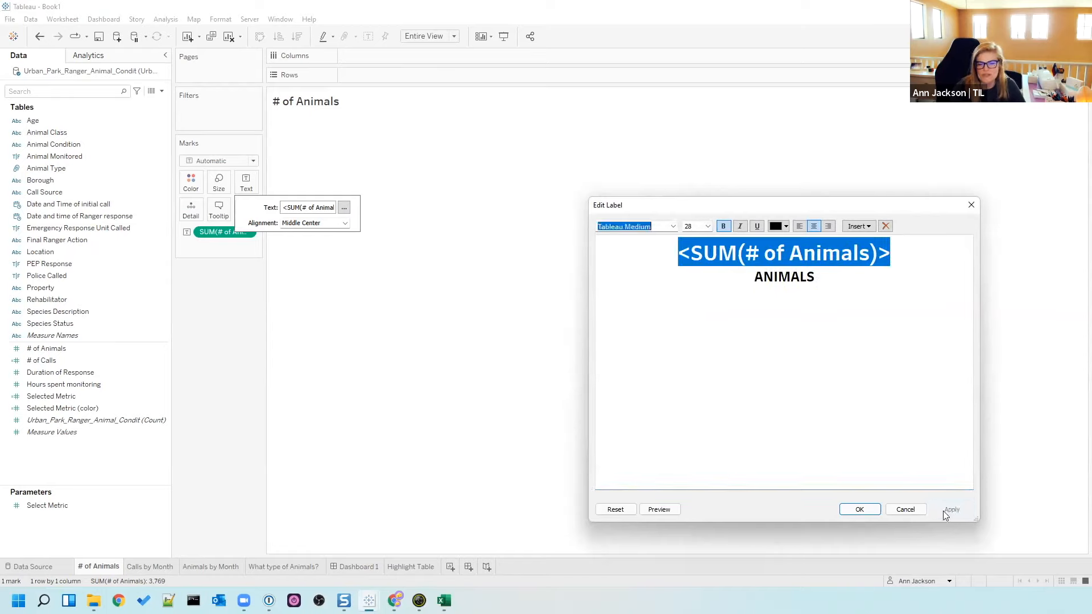
click(860, 509)
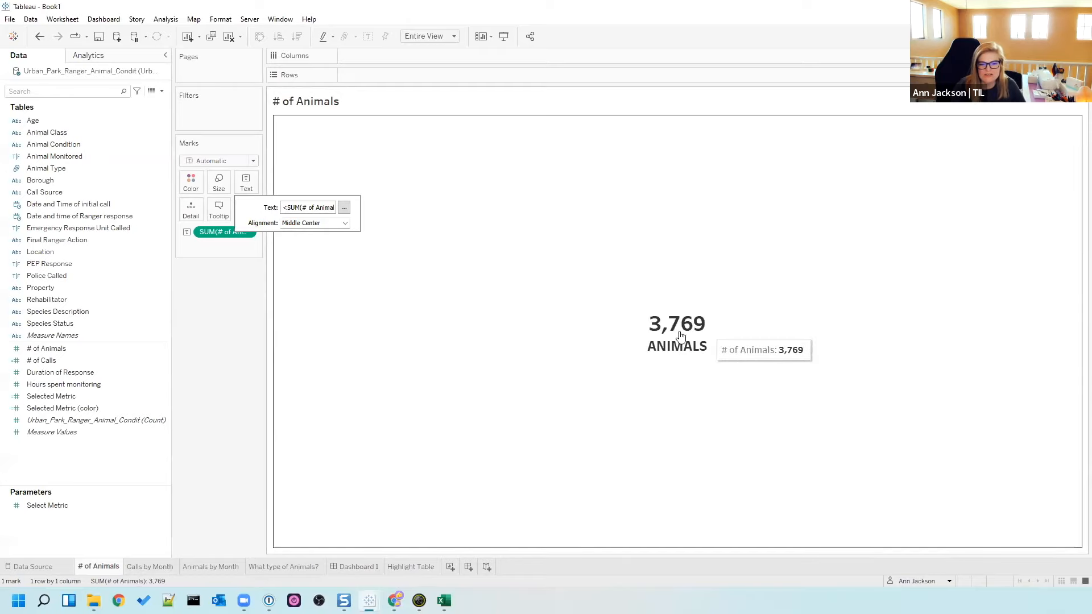
click(281, 393)
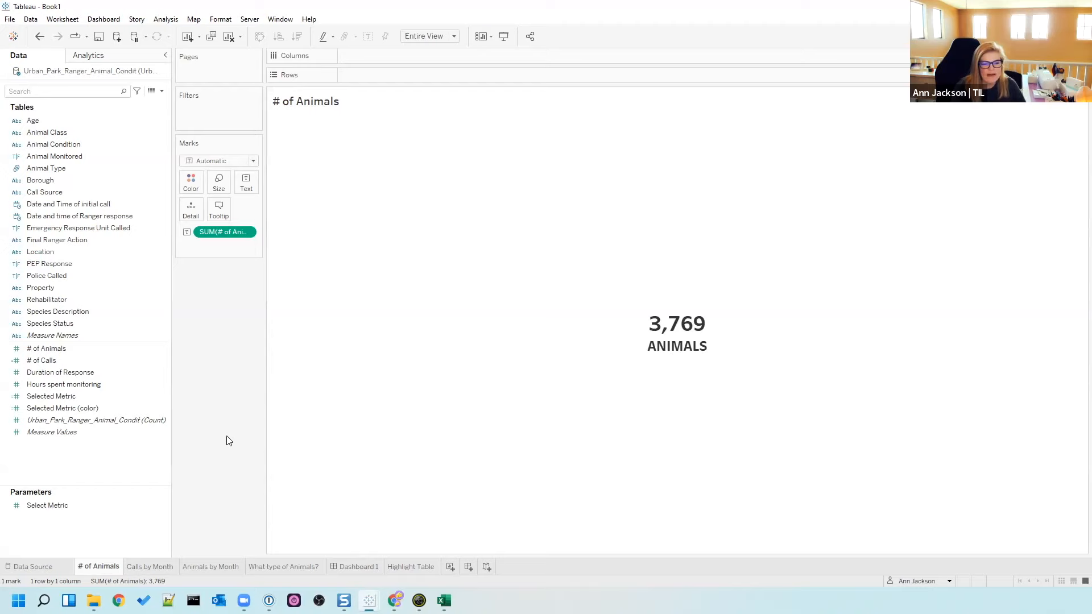
- Duplicate the # of Animals sheet and rename the copy # of Calls
right_click(99, 572)
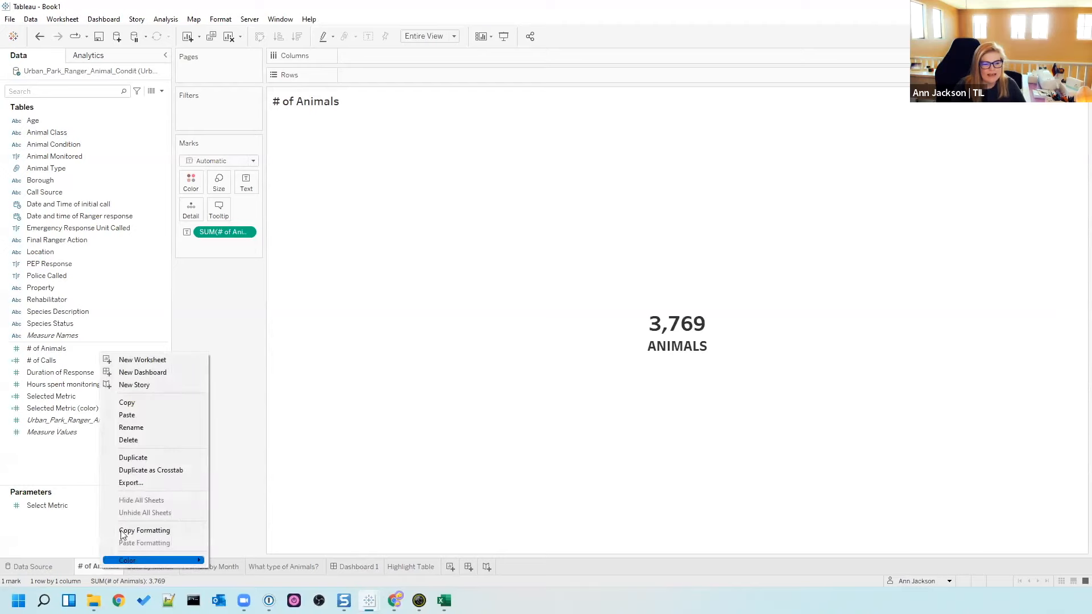
click(139, 459)
right_click(151, 572)
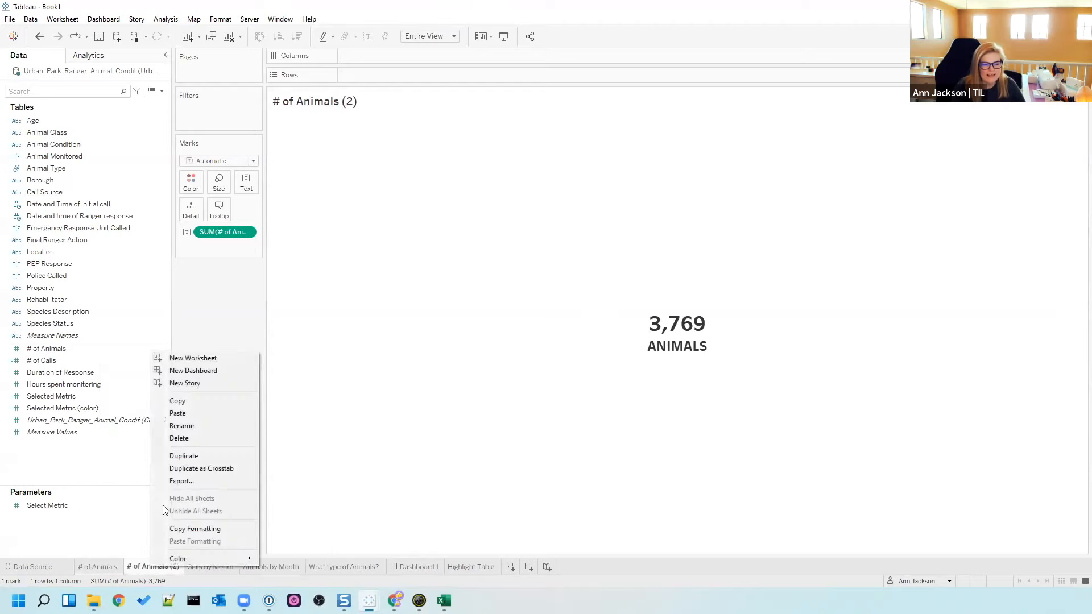
click(182, 427)
text(# of Cal)
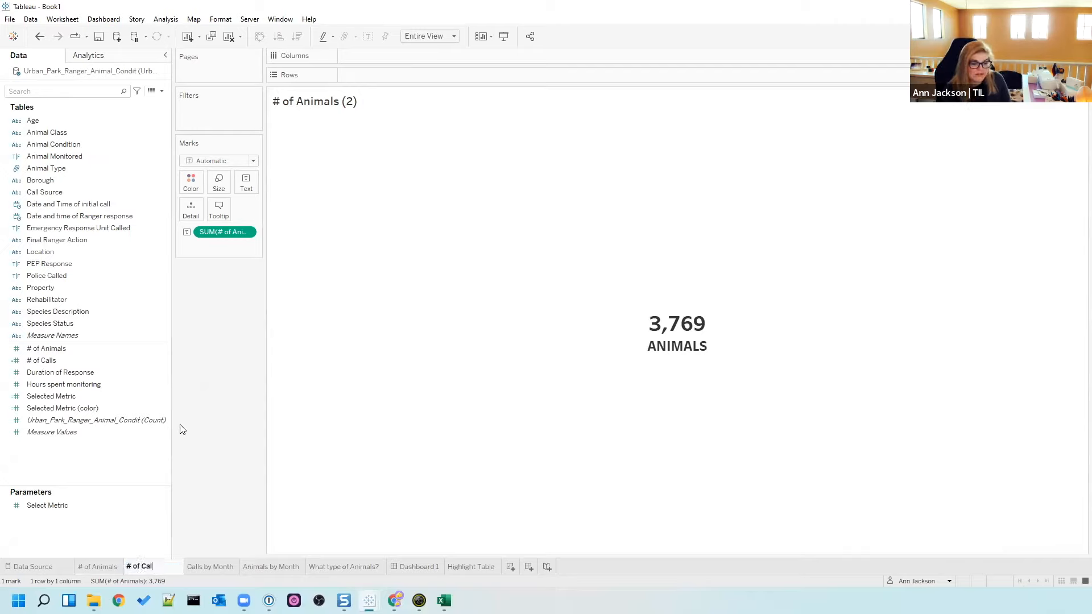
text(ls)
key(Return)
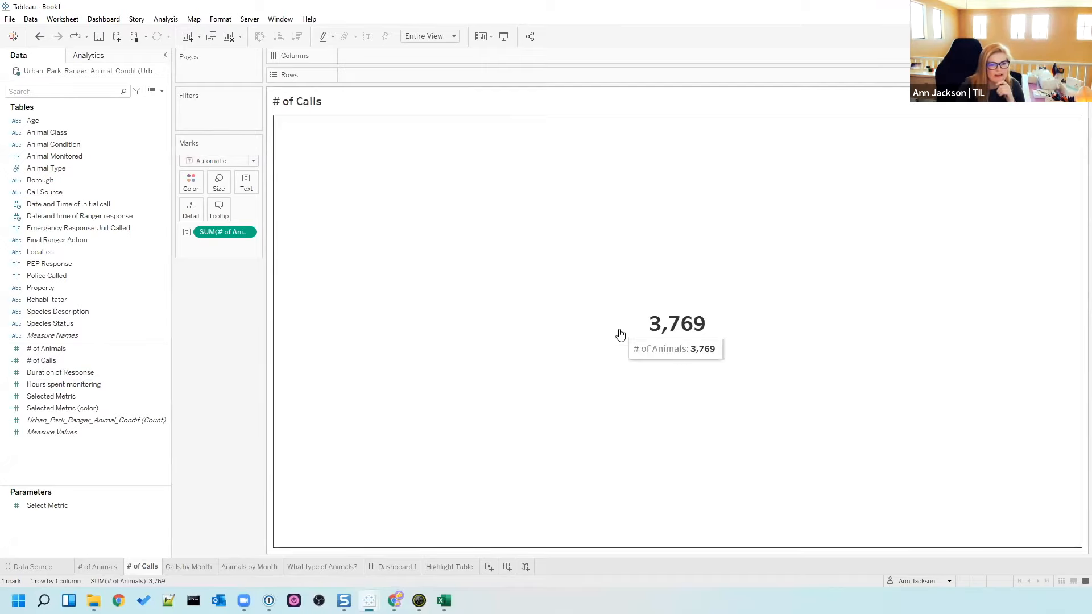
- Replace the text measure on the # of Calls sheet with # of Calls and change the label's word to CALLS
drag(38, 361, 218, 231)
click(246, 182)
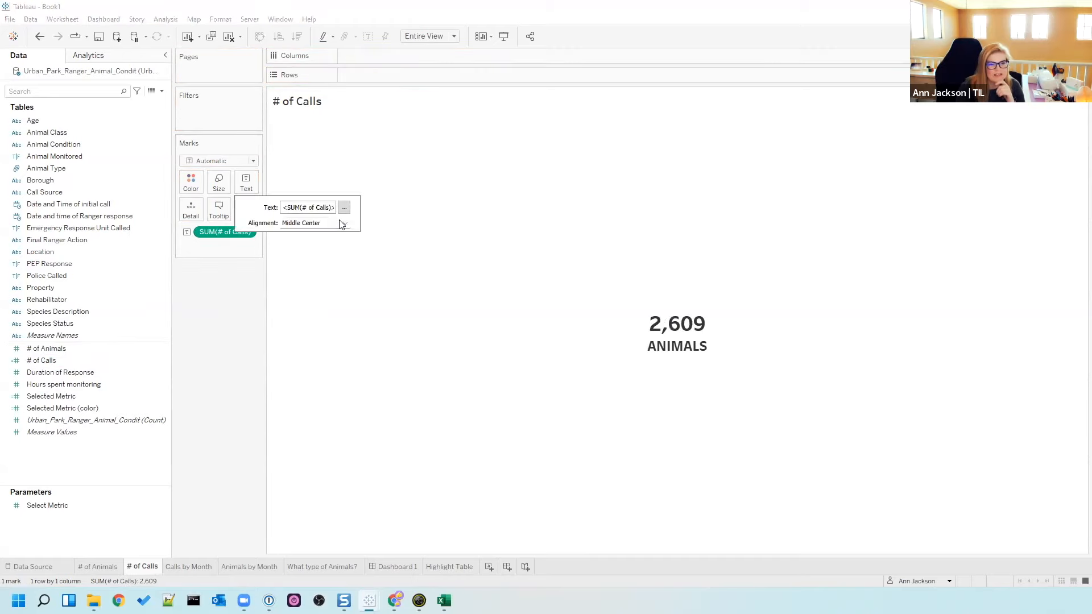
click(345, 209)
double_click(800, 276)
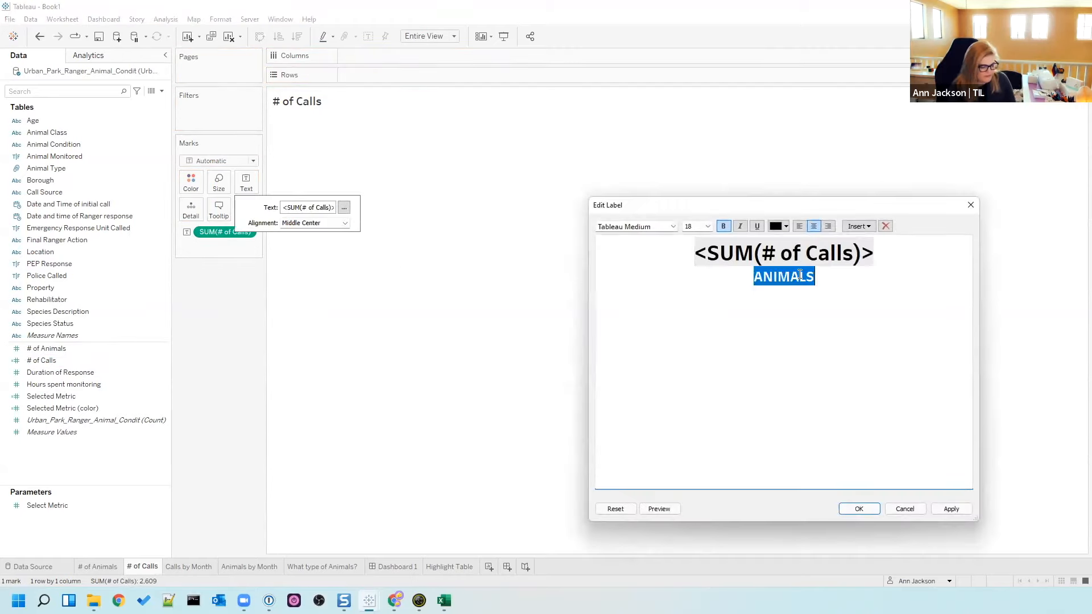
text(CALLS)
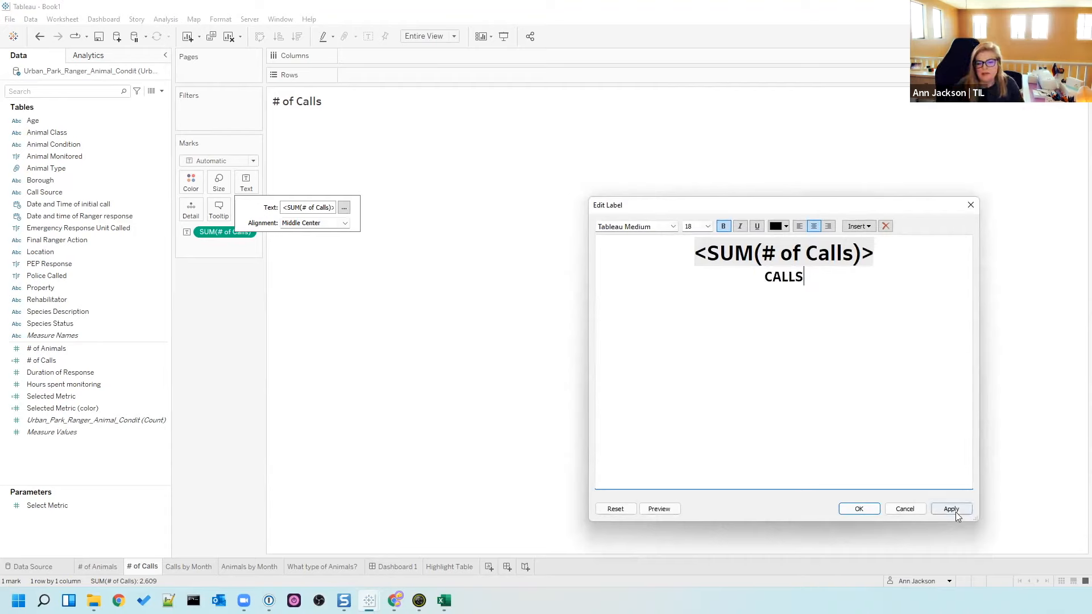
click(868, 510)
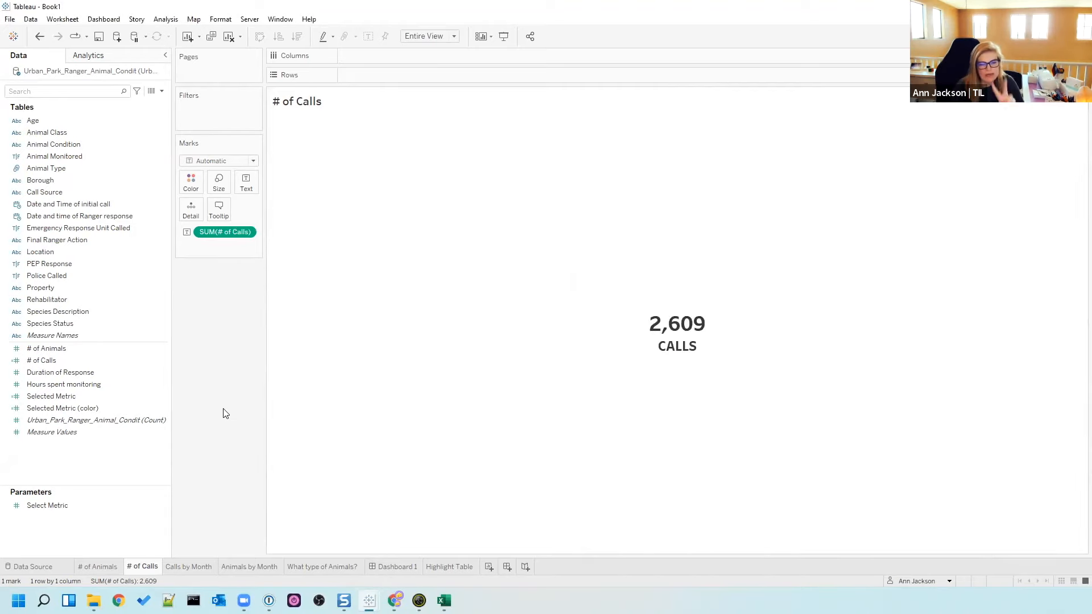
click(102, 567)
click(142, 567)
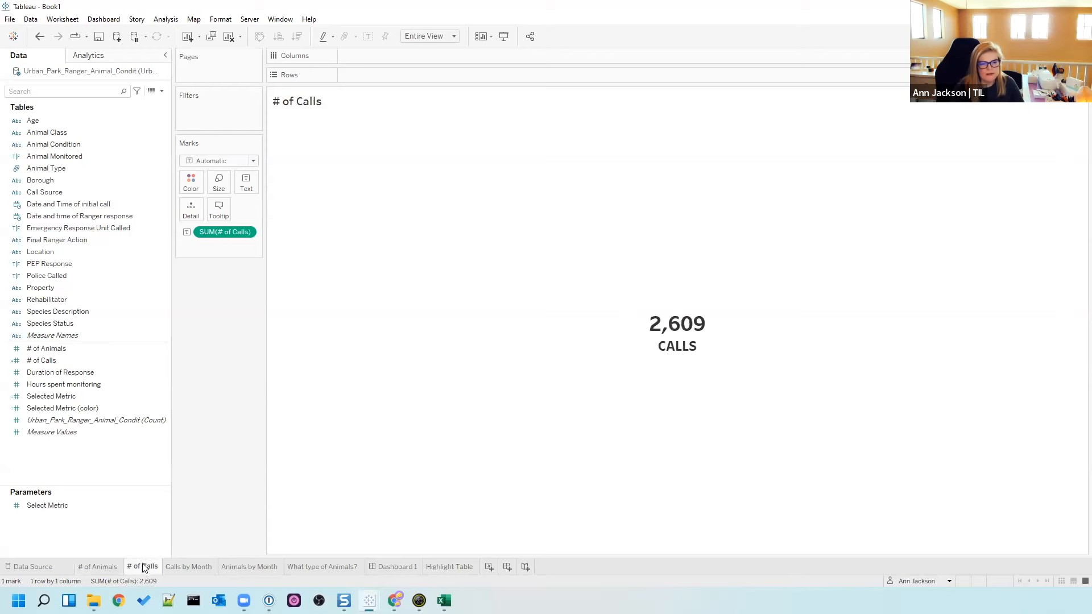
- On Dashboard 1, add a floating horizontal container over the Calls by Month chart and place # of Animals and # of Calls side by side in it
click(376, 566)
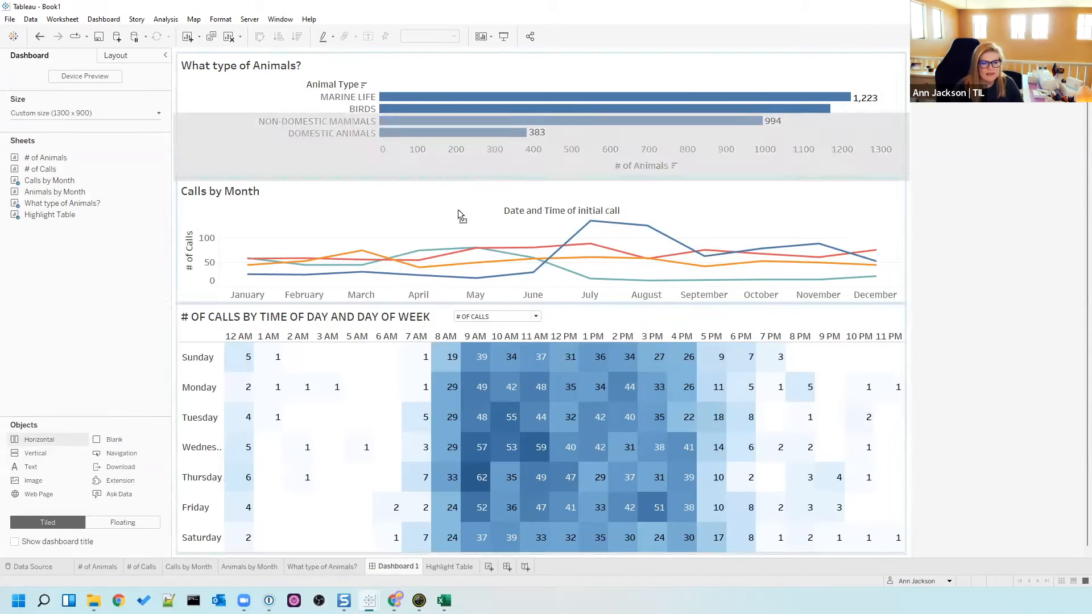
click(142, 524)
drag(34, 440, 463, 165)
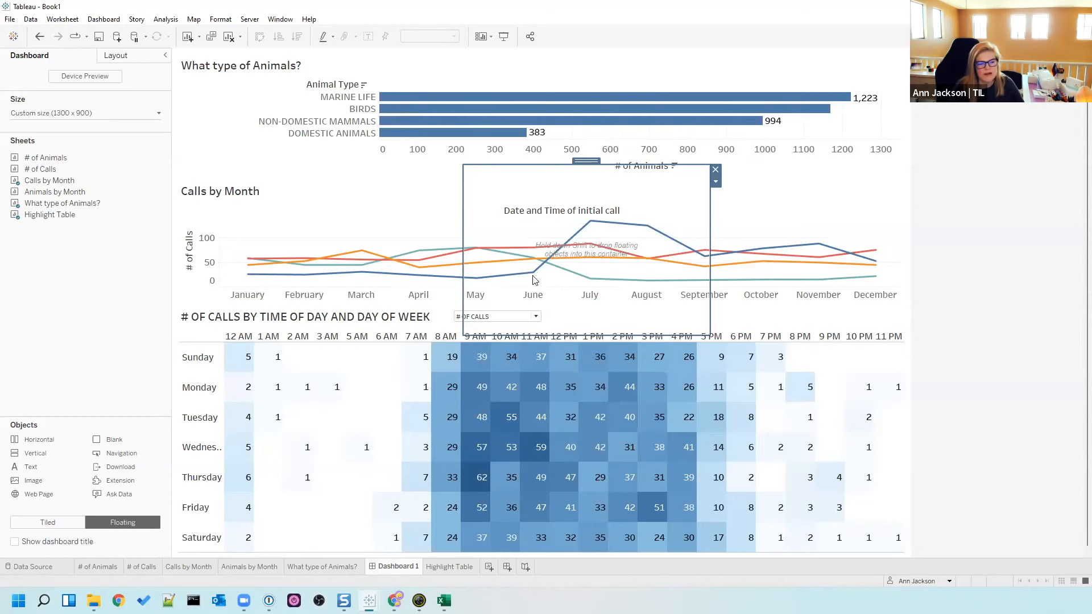
mouse_move(50, 158)
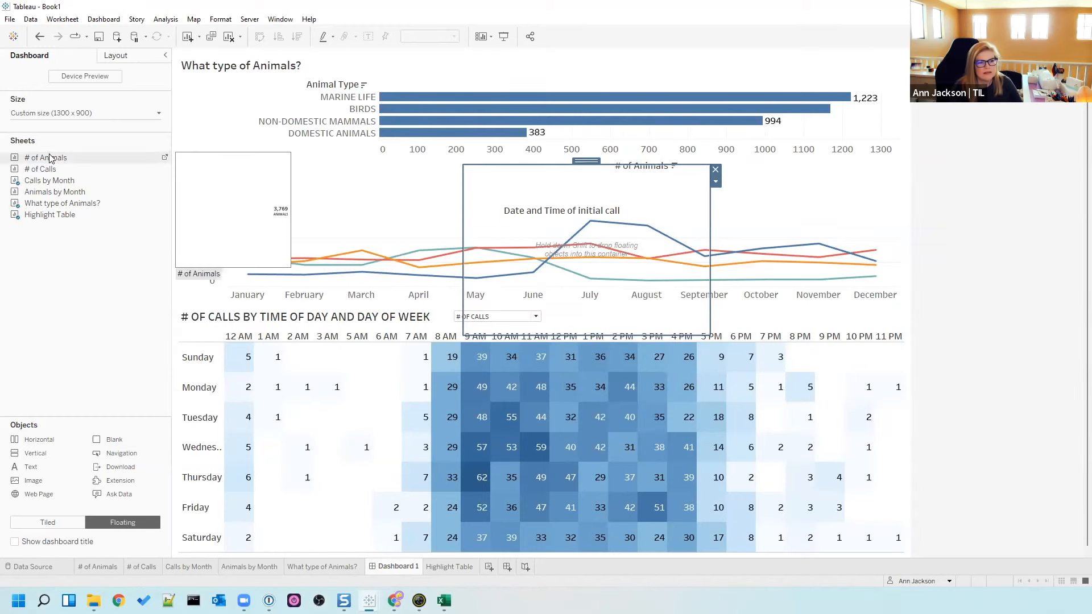
drag(50, 158, 512, 200)
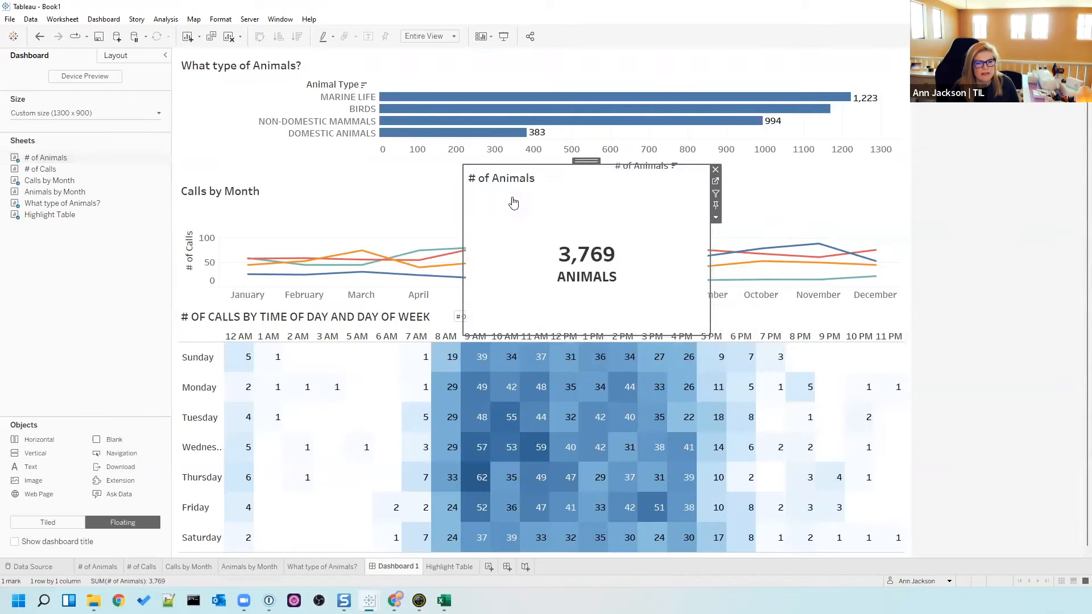
drag(123, 193, 642, 230)
- Move the floating big-number container slightly left and up over the Calls by Month chart
double_click(648, 163)
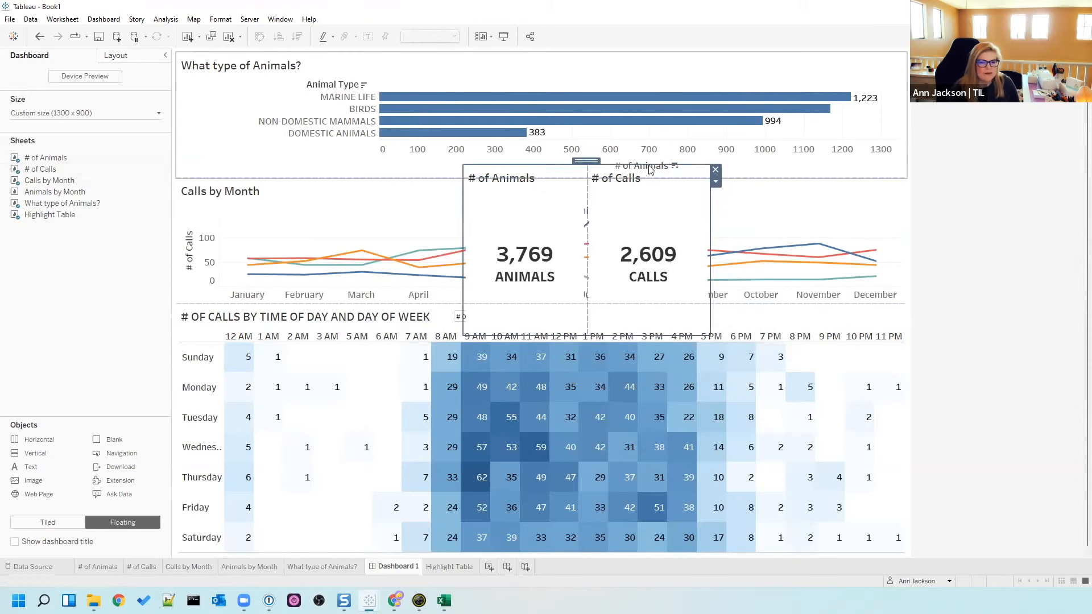
drag(592, 159, 402, 167)
drag(362, 196, 523, 182)
click(99, 329)
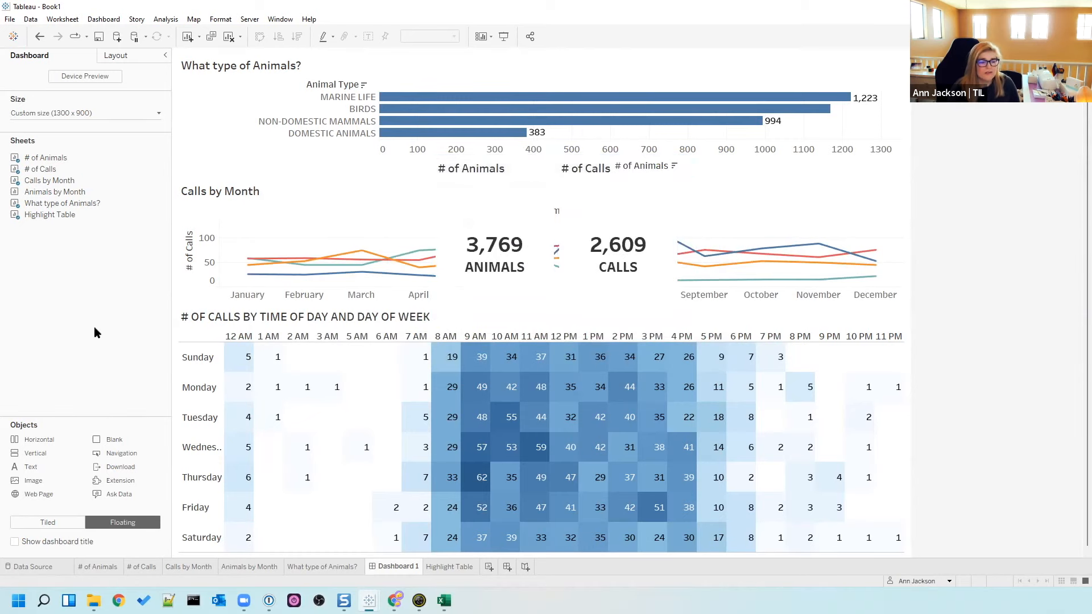
- Go to the Calls by Month sheet from its dashboard chart and remove the YEAR date field from Color
click(311, 252)
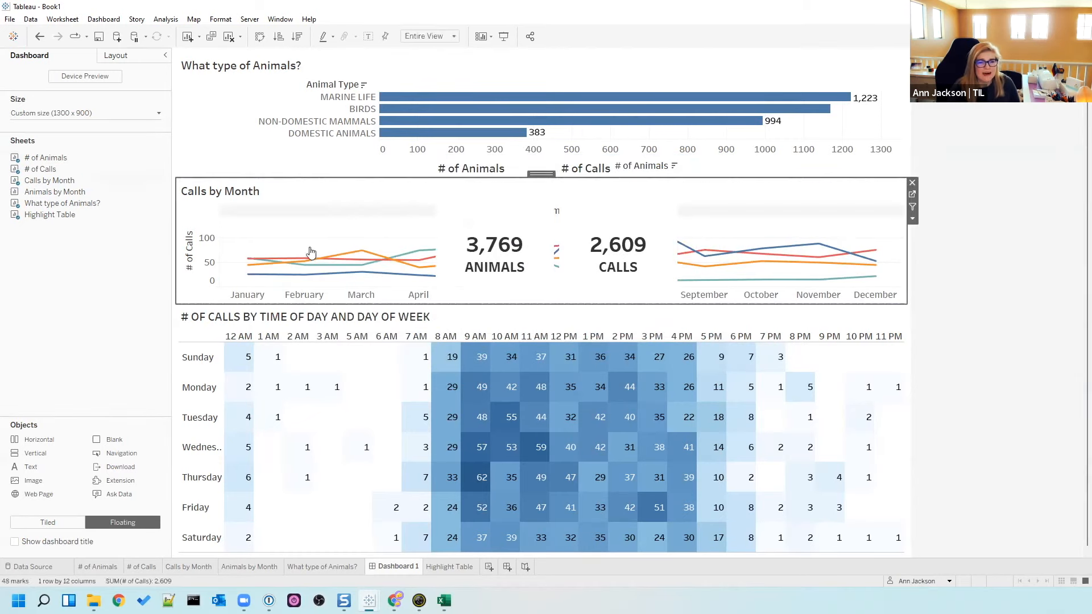
click(913, 194)
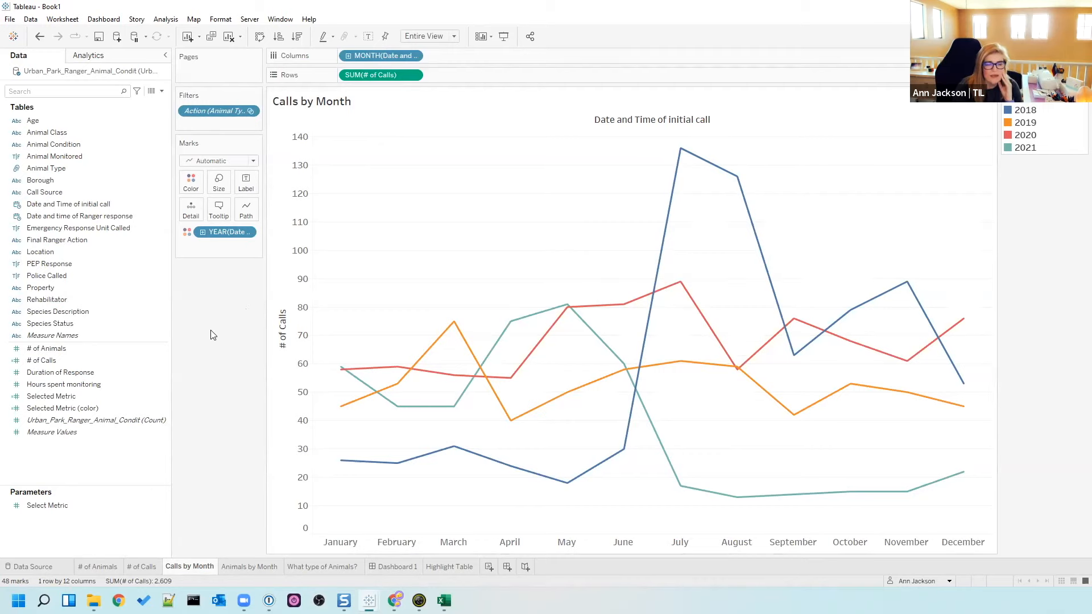
drag(222, 231, 219, 319)
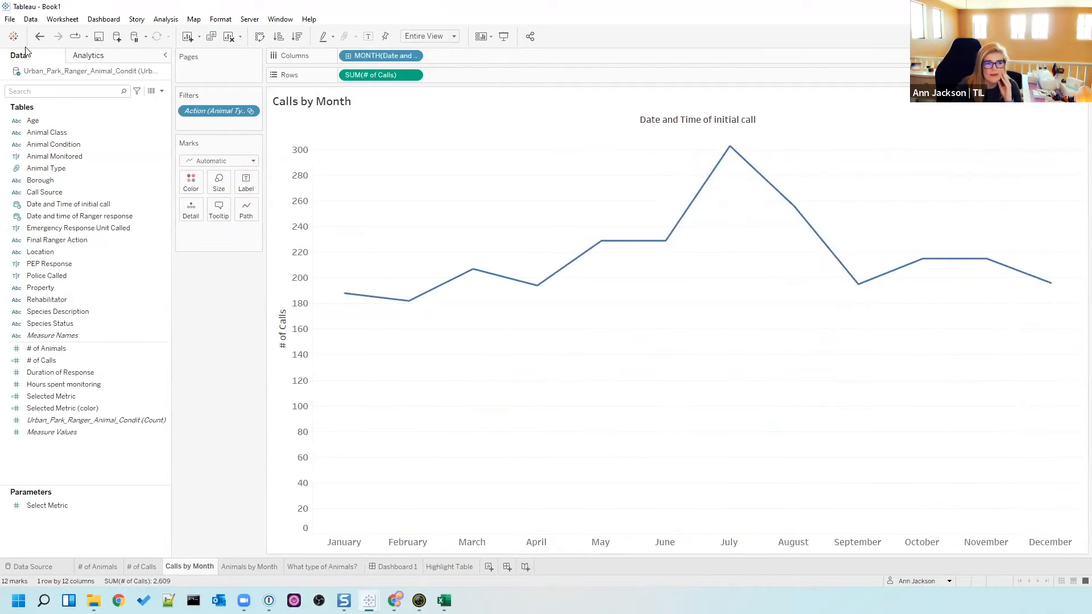
click(39, 35)
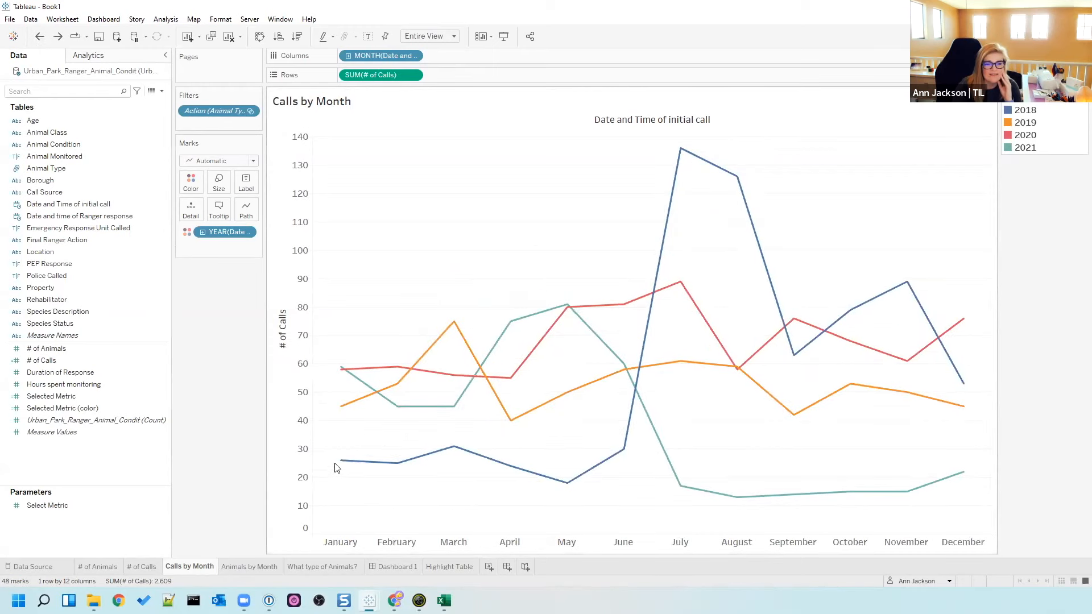
drag(216, 238, 227, 381)
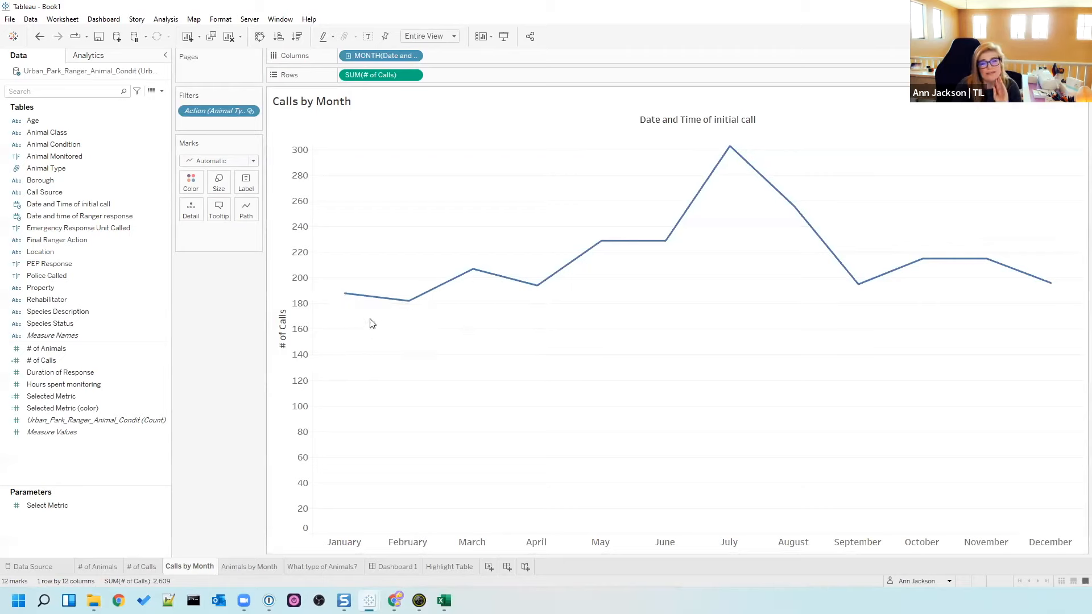
- Change the initial call date on Columns to the continuous Month level that includes the year
mouse_move(348, 294)
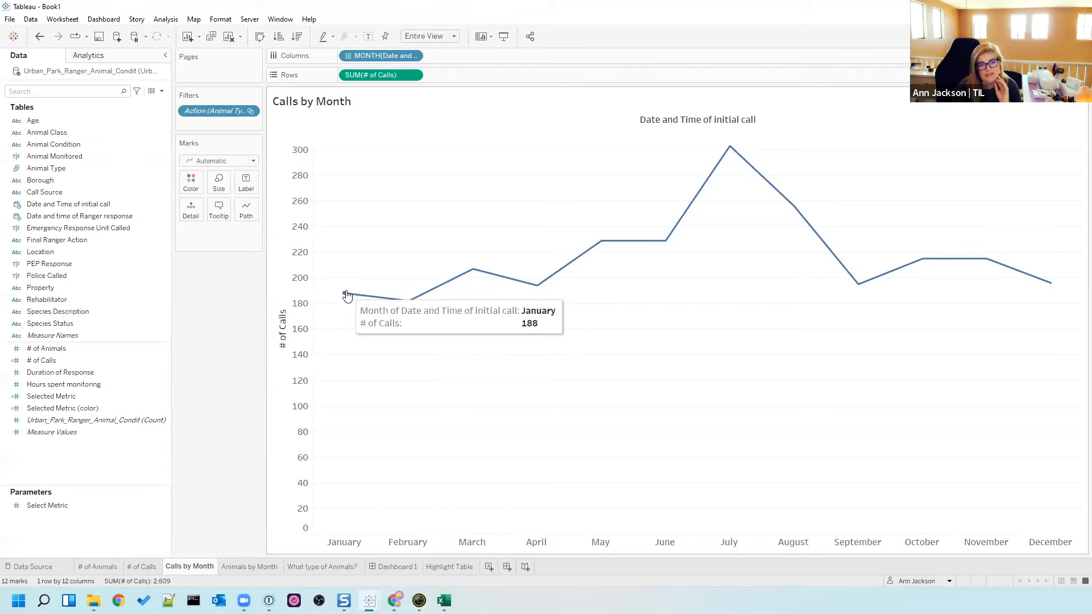
right_click(366, 58)
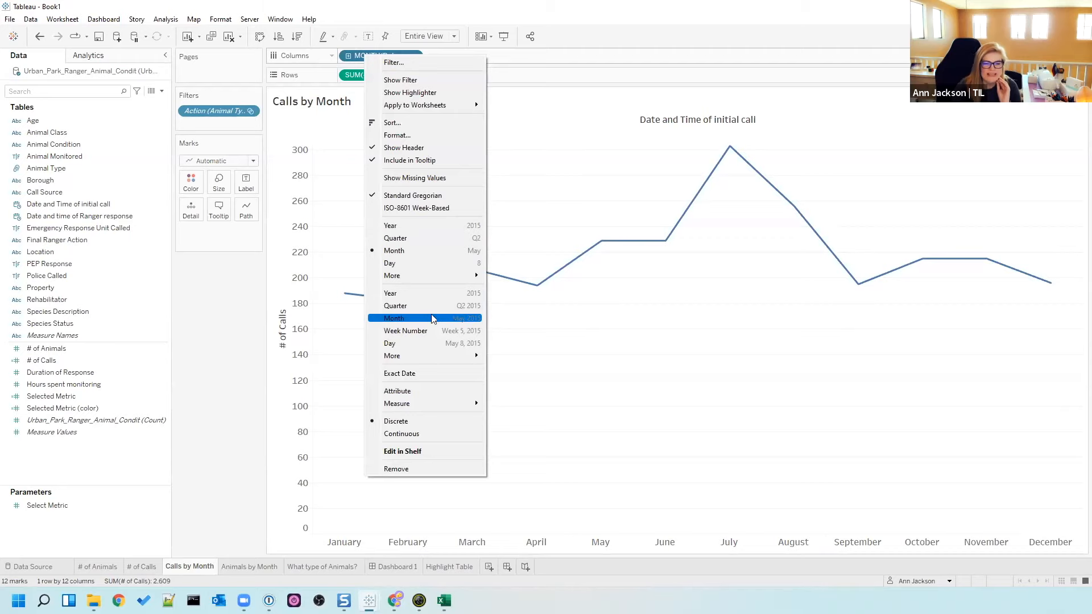
click(464, 320)
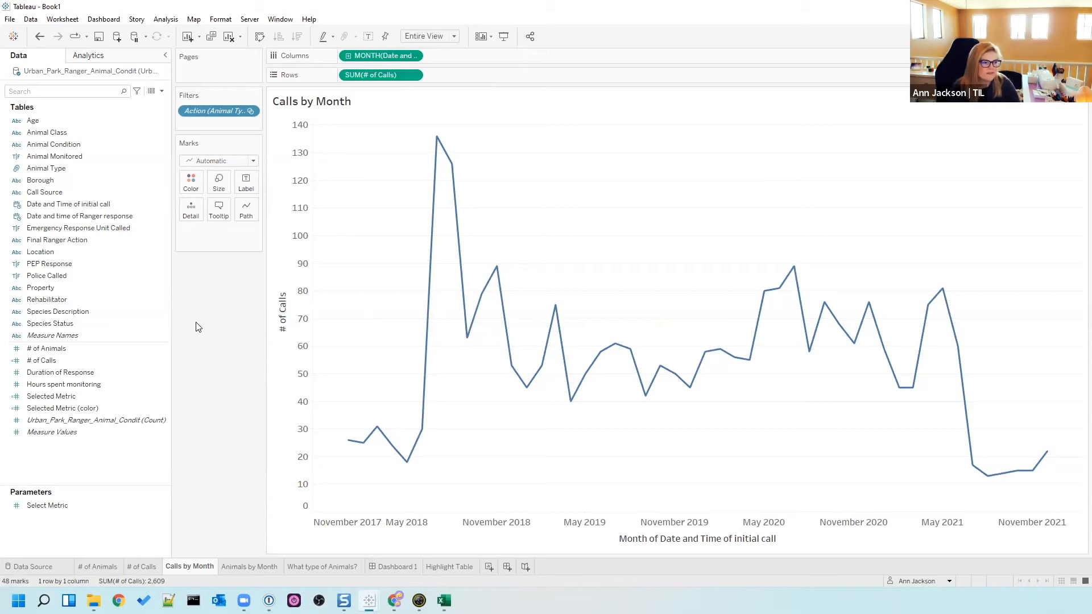
- Add an average line for # of Calls to the Calls by Month chart, scoped to the entire table
click(99, 57)
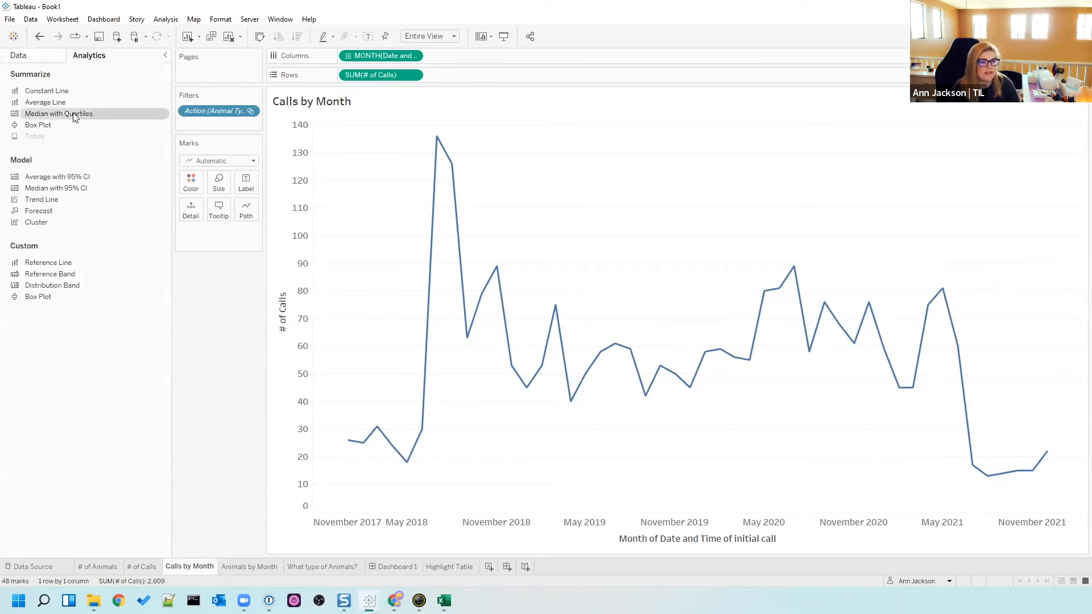
click(23, 55)
click(99, 58)
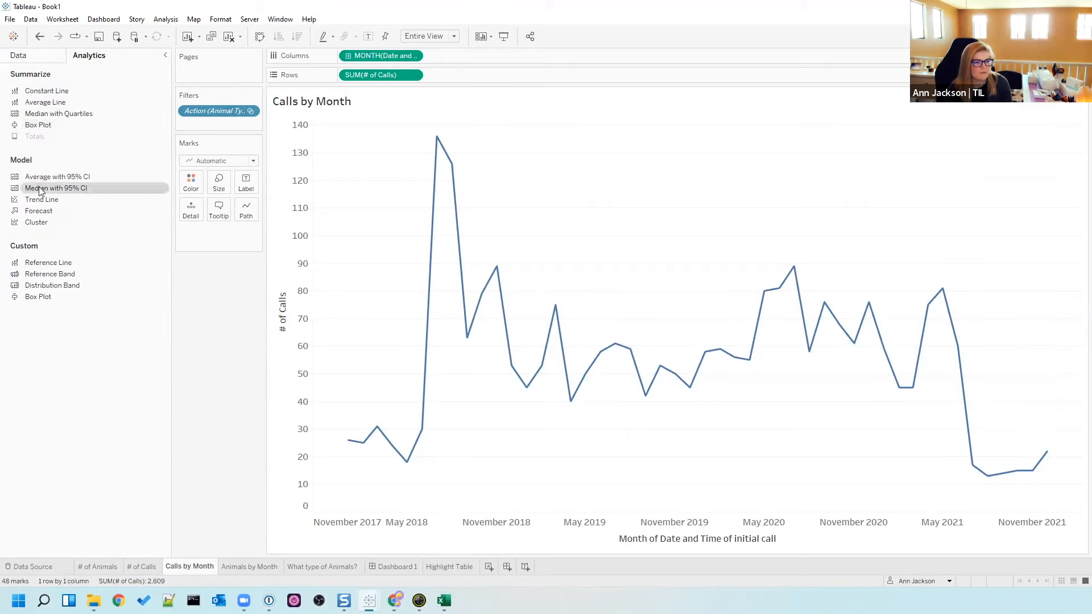
drag(41, 101, 176, 157)
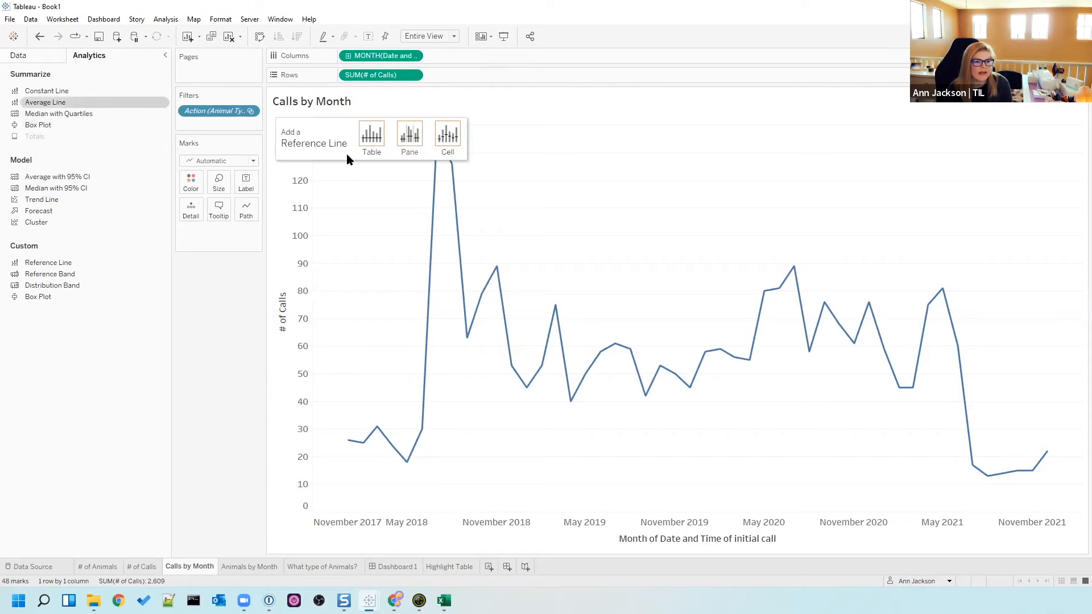
drag(356, 144, 333, 141)
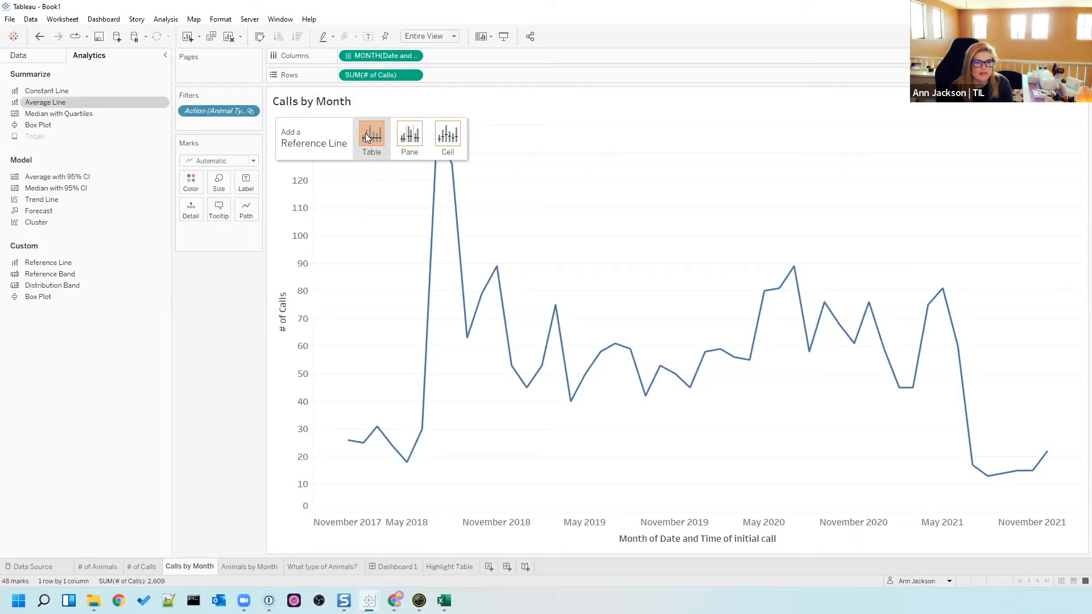
drag(365, 134, 364, 135)
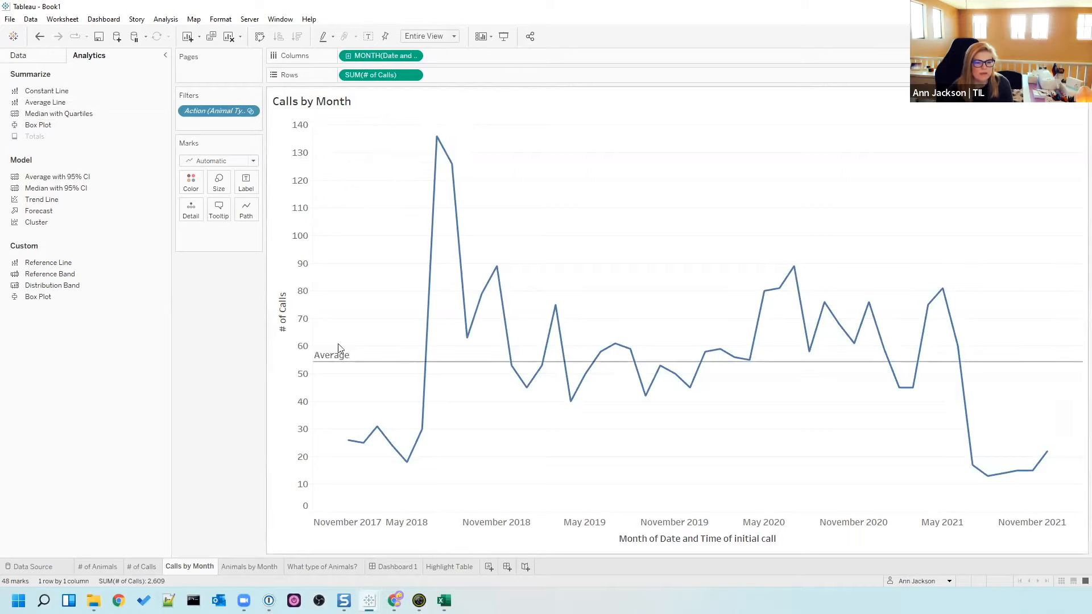
- Give the average reference line a custom label reading "AVG: <Value>"
right_click(346, 362)
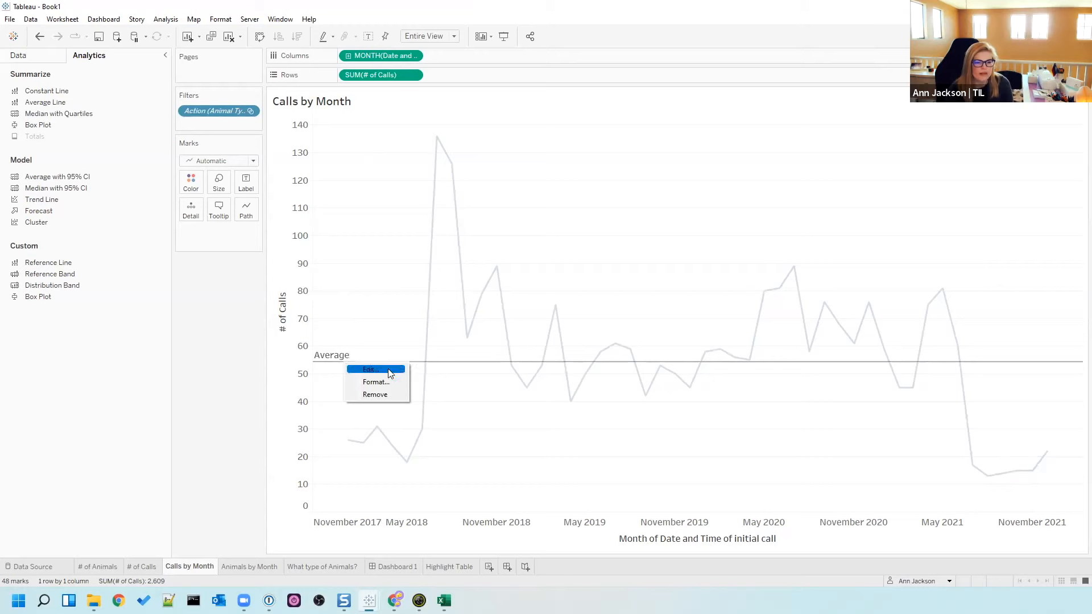
click(388, 369)
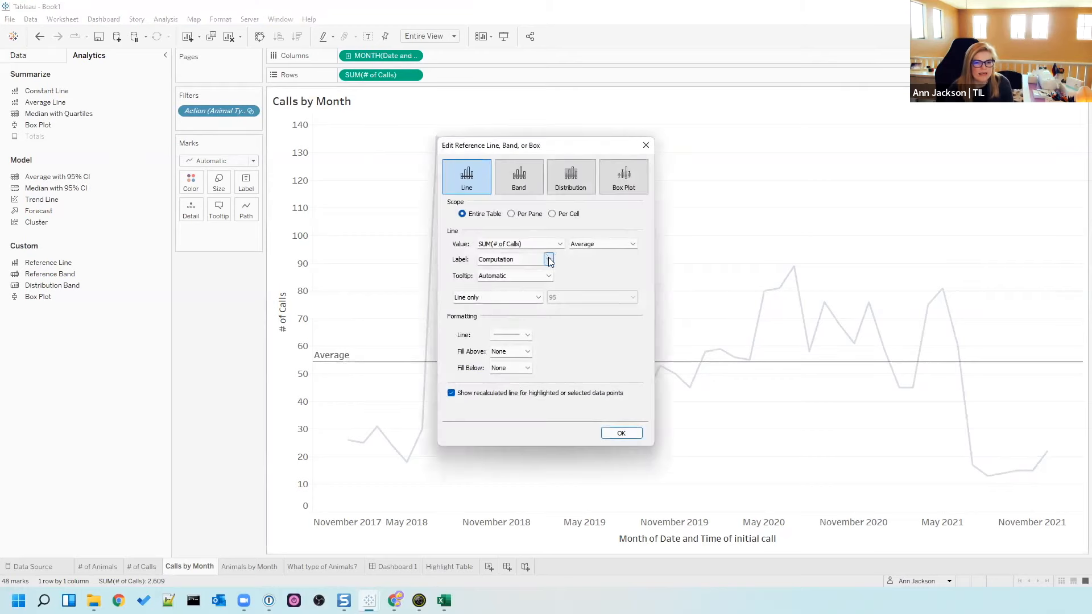
click(549, 260)
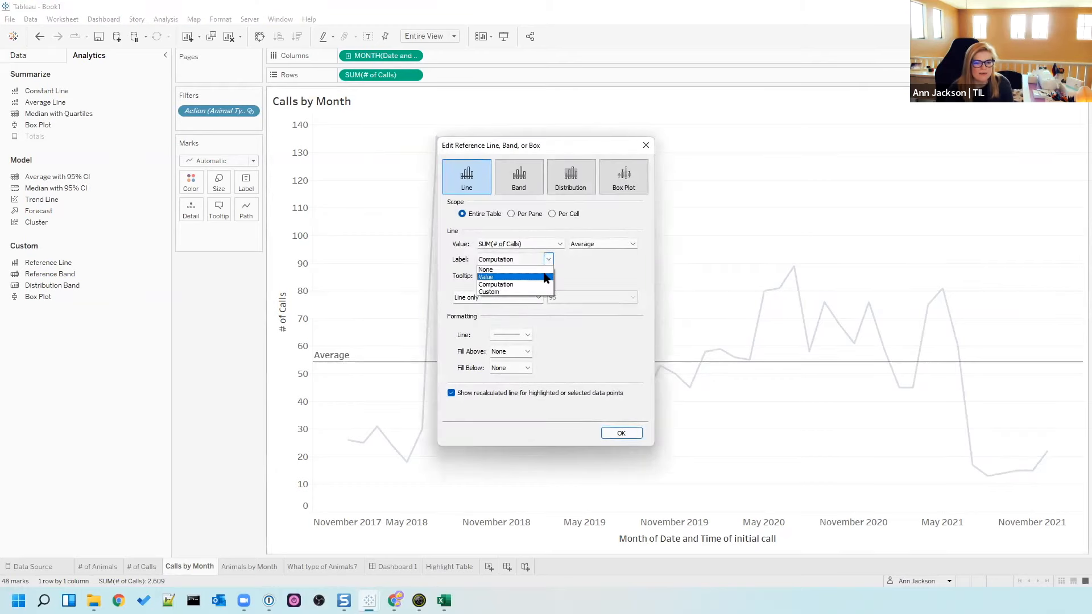
click(542, 291)
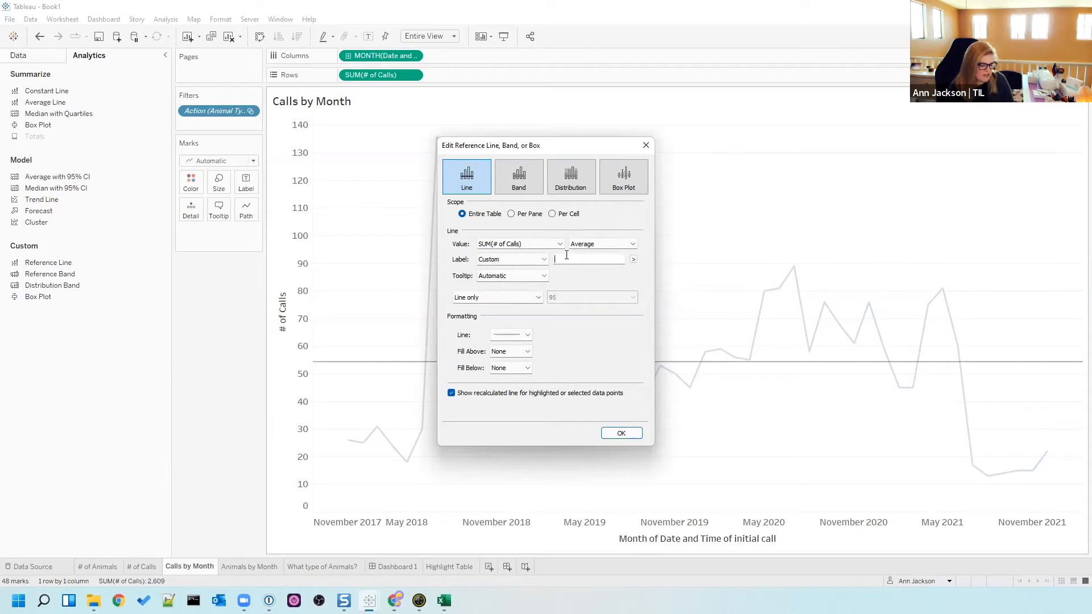
text(AVG:)
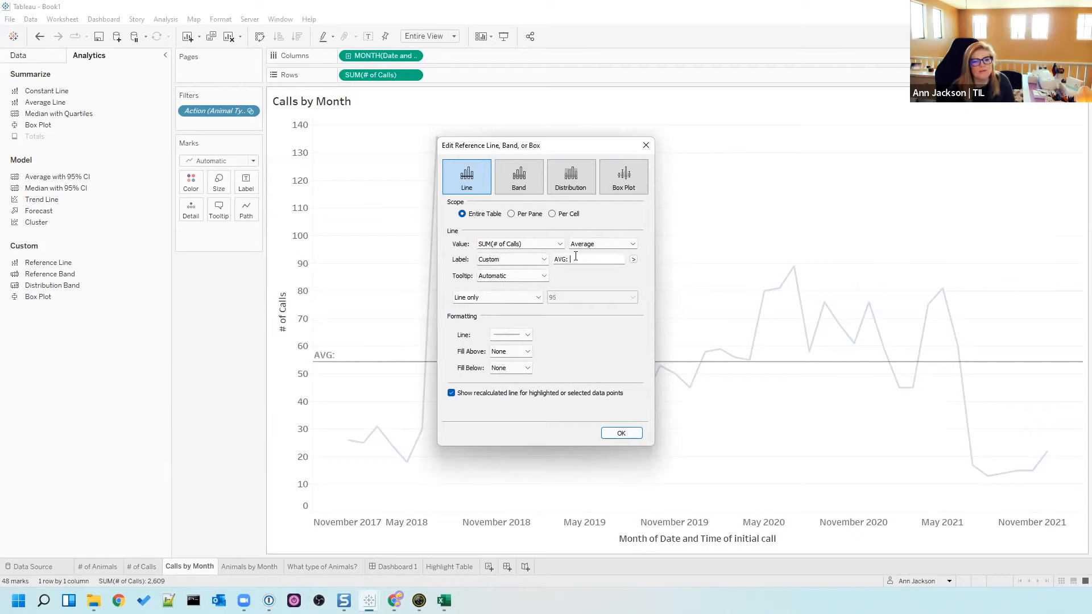
click(633, 259)
click(644, 305)
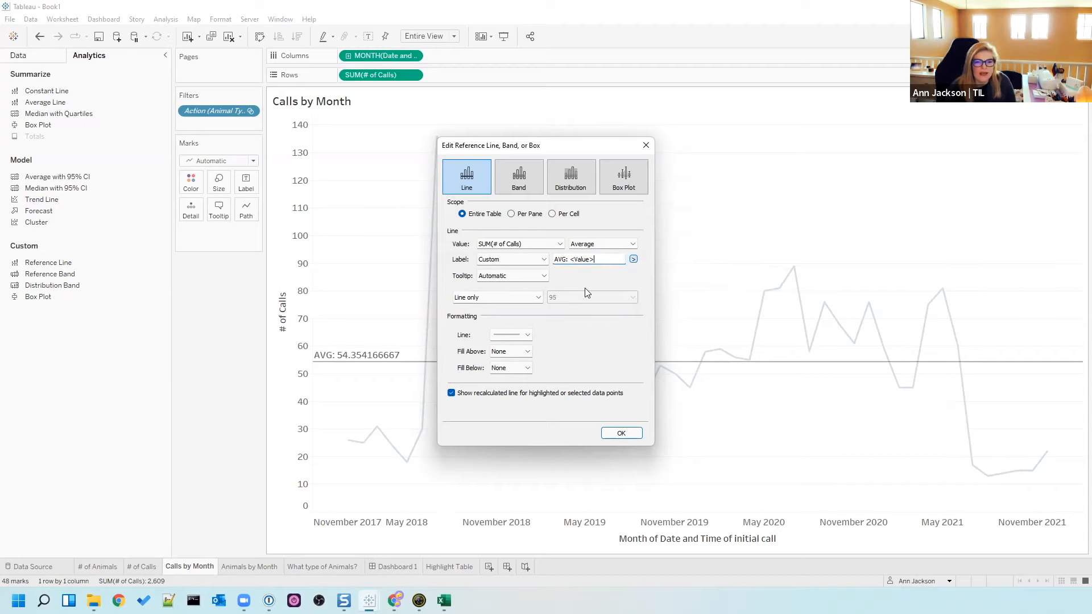
- Make the average line on Calls by Month dotted and black, and select groups of points to test its recalculation
click(511, 335)
click(534, 389)
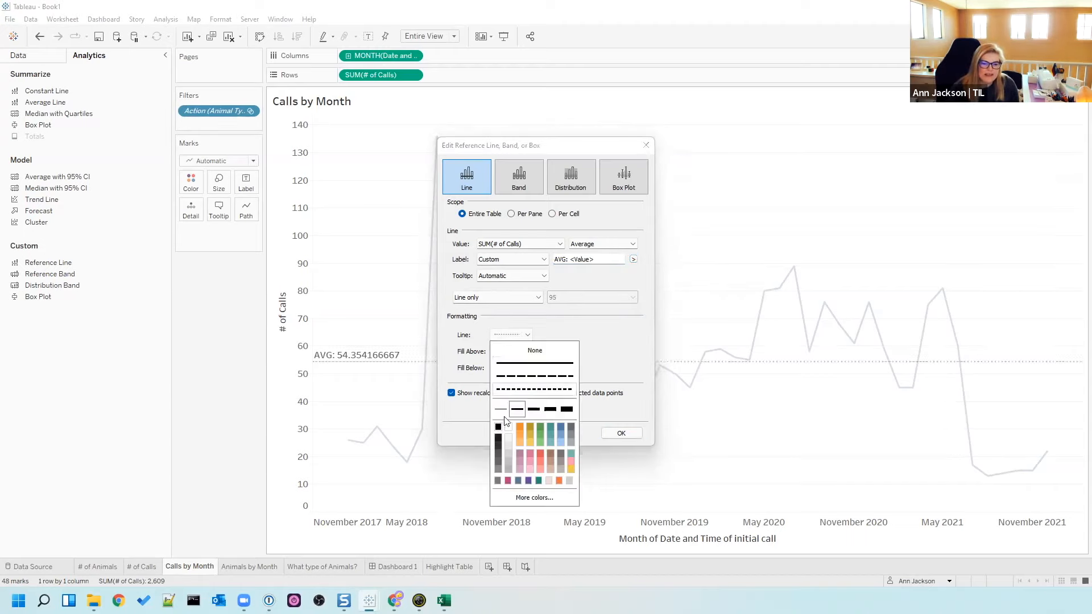
click(499, 430)
click(445, 426)
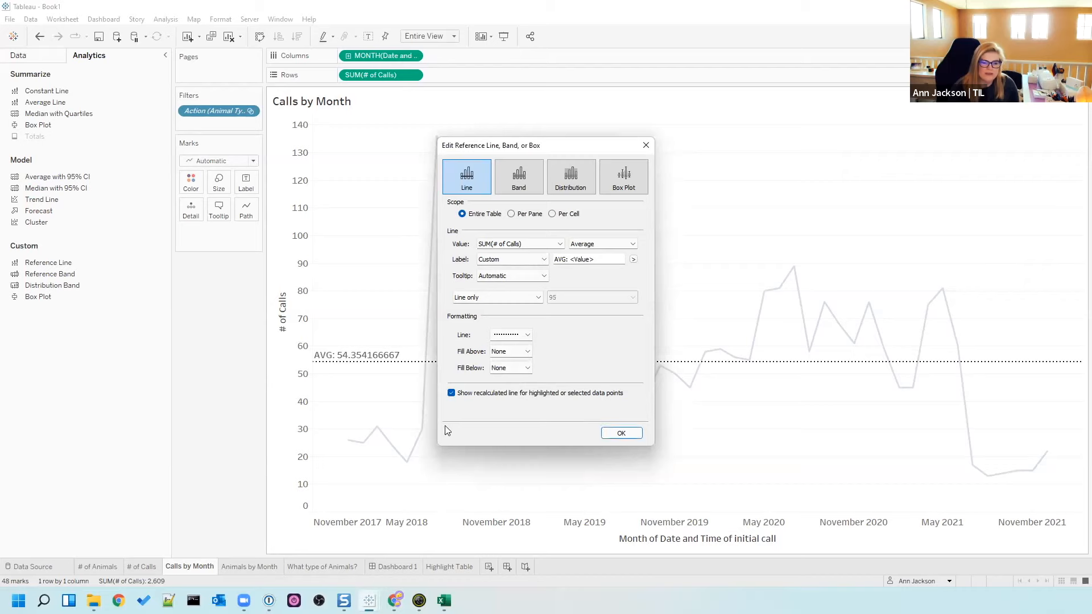
click(622, 433)
drag(519, 253, 664, 438)
click(618, 450)
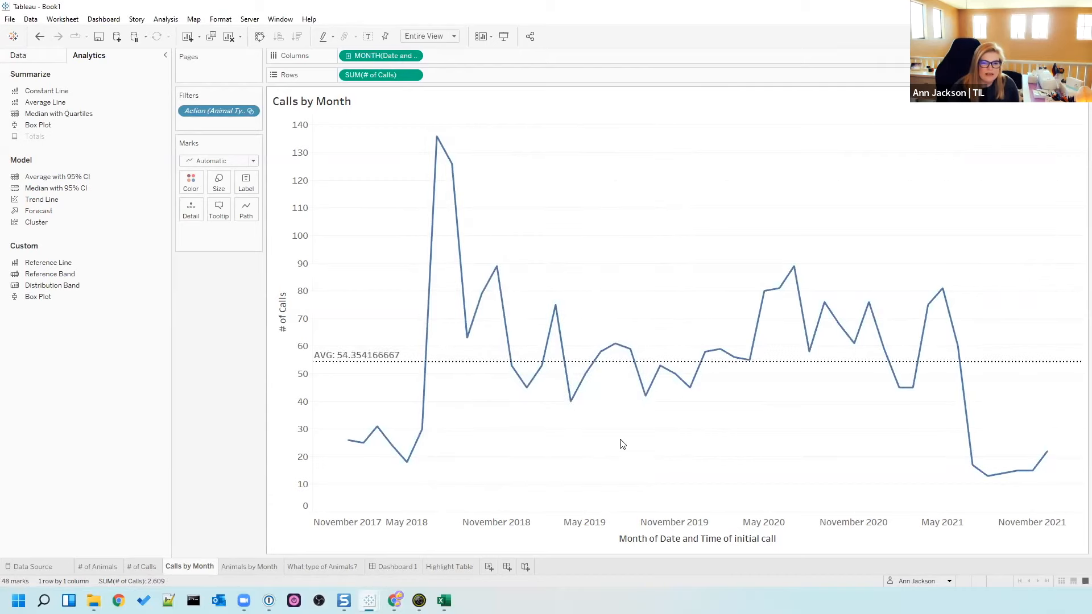
drag(616, 231, 877, 463)
click(727, 471)
- Format the Calls by Month average label as a custom number with zero decimals and test it on a selection of recent months
right_click(365, 361)
click(381, 372)
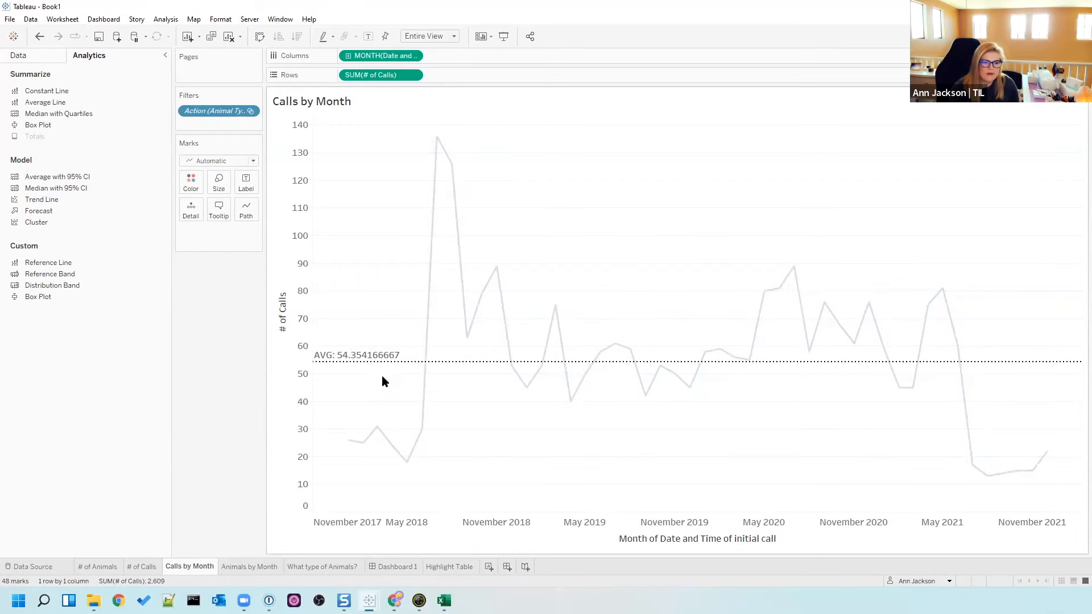
click(70, 195)
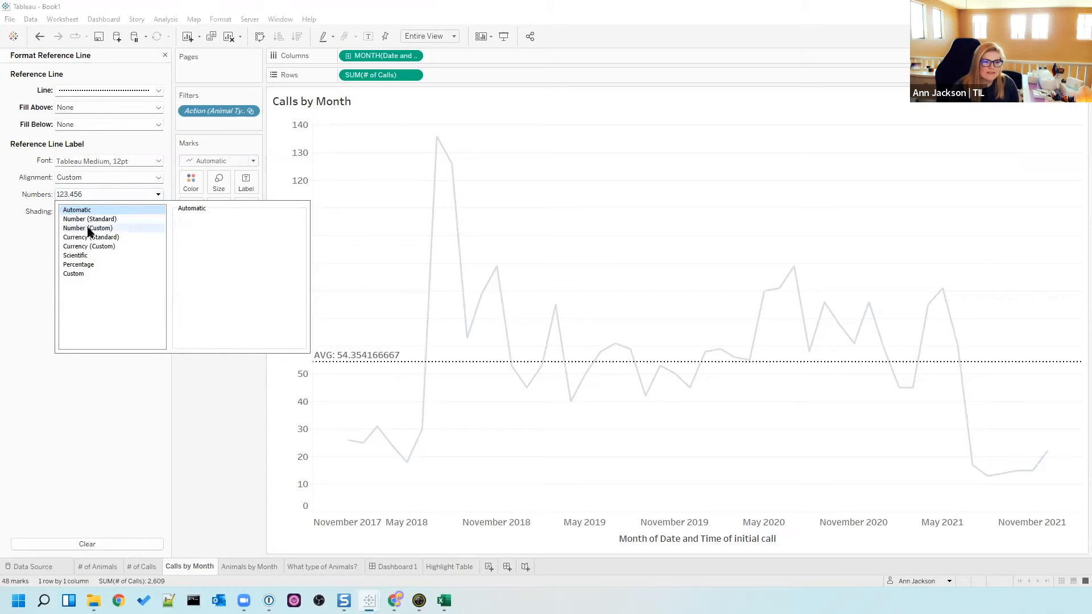
click(87, 228)
click(227, 439)
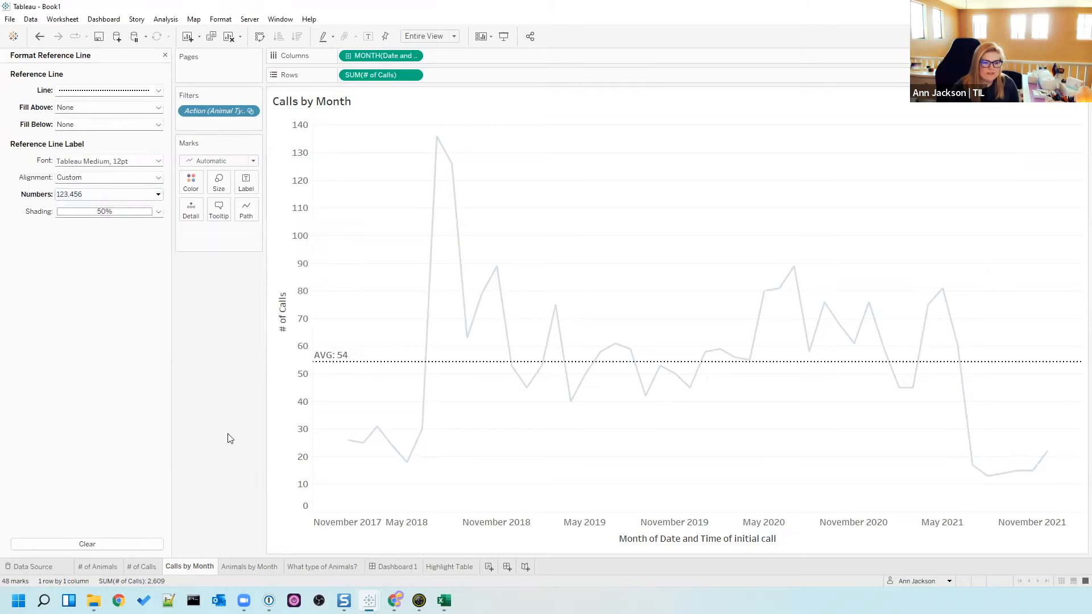
click(578, 467)
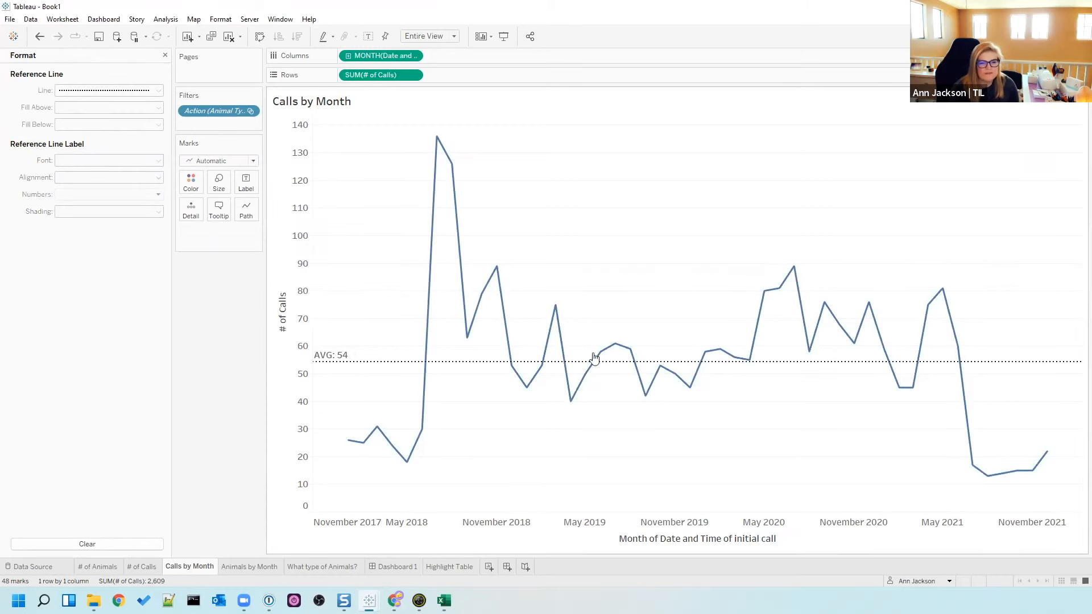
drag(804, 215, 1076, 506)
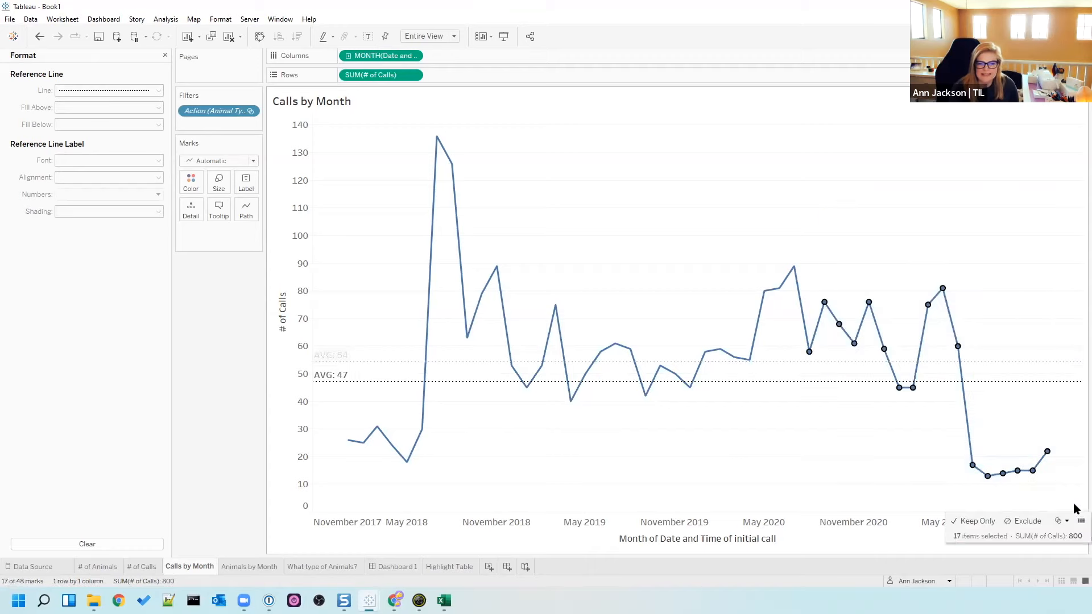
click(742, 476)
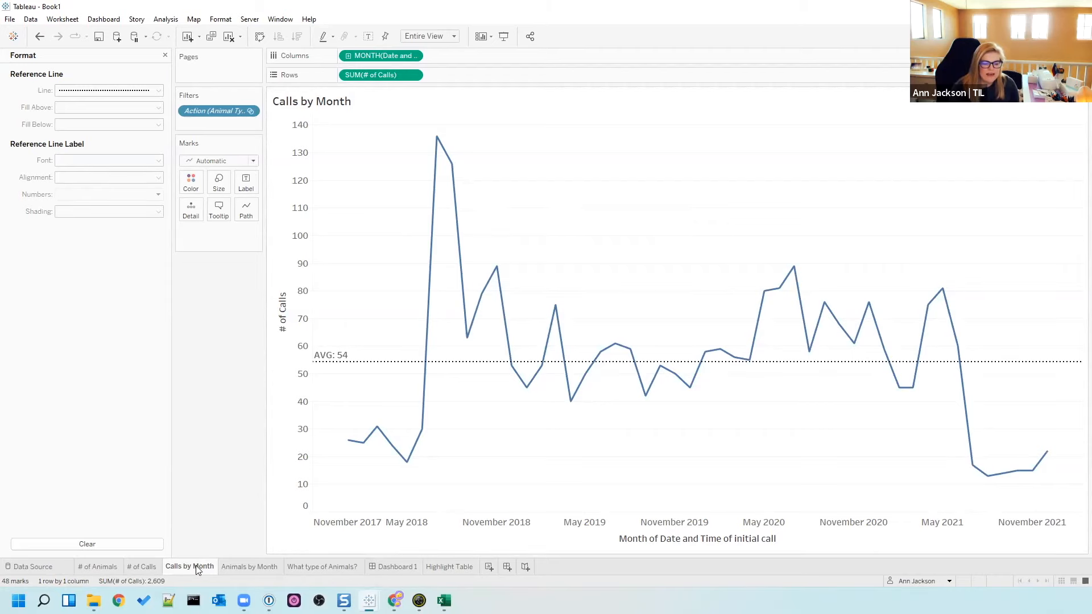
- On the Animals by Month sheet, remove Animal Type from Color and make the line orange
click(226, 566)
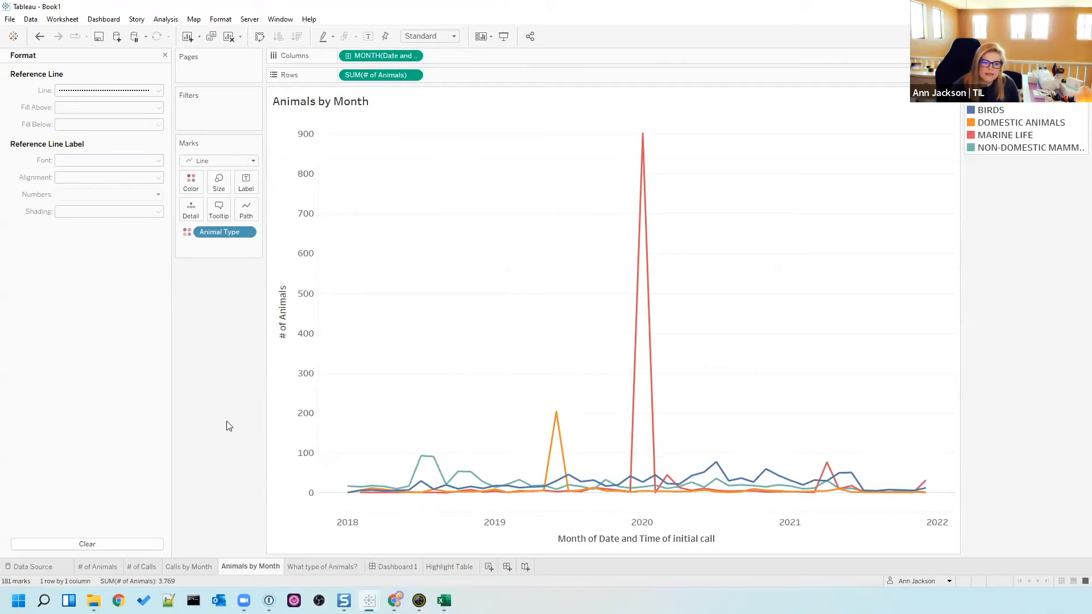
drag(219, 232, 215, 325)
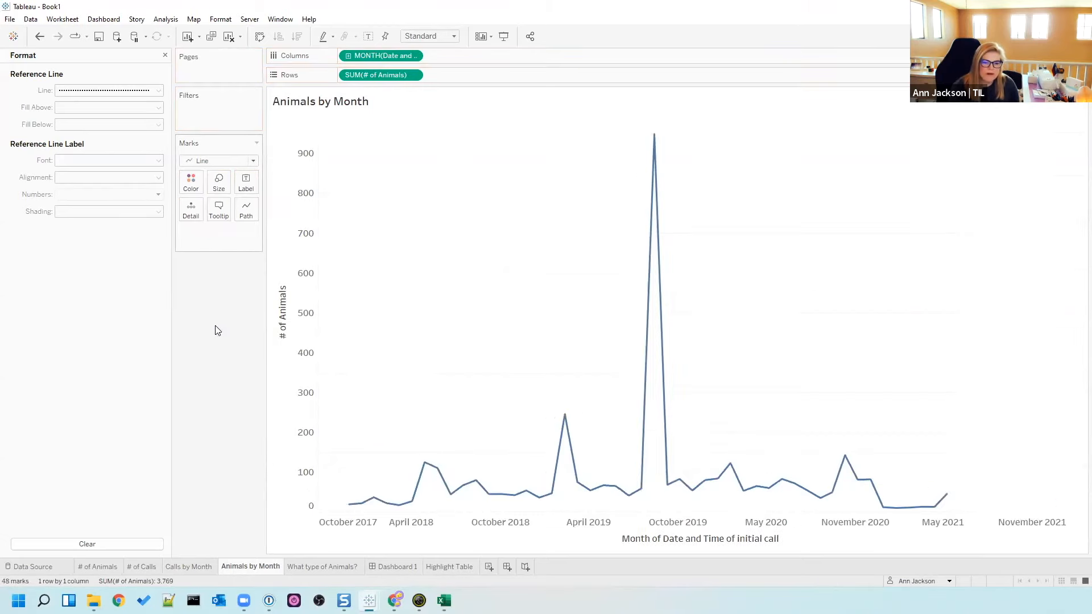
click(189, 188)
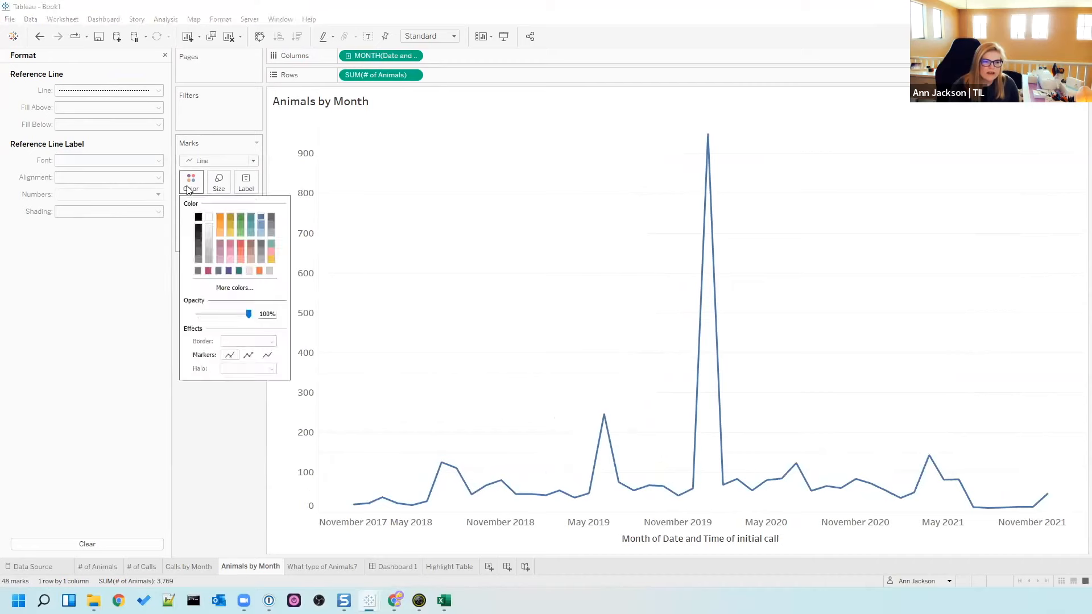
click(222, 217)
click(221, 417)
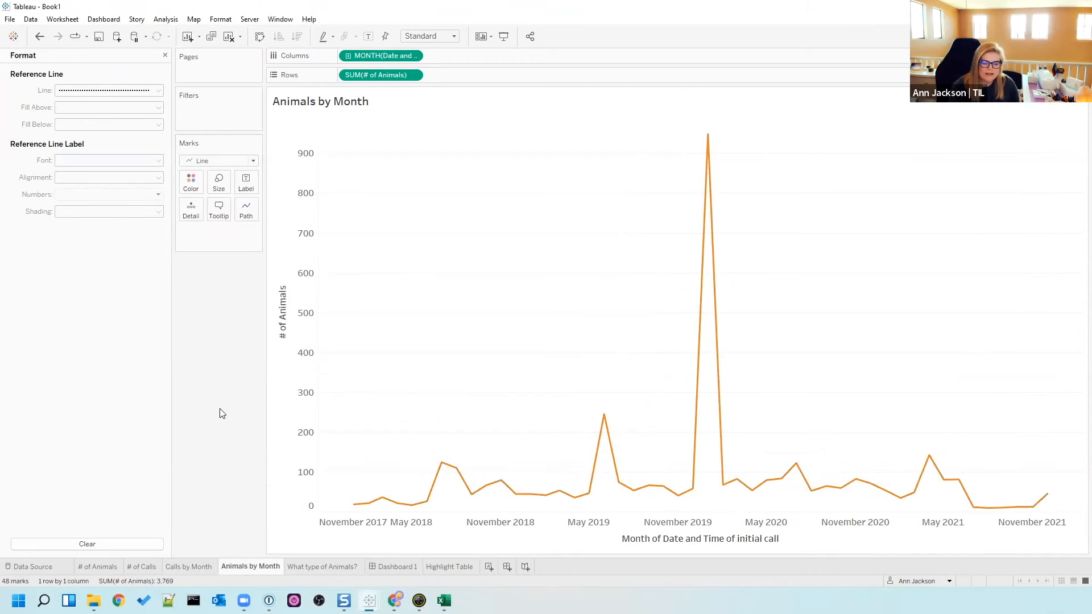
- Add an average line for # of Animals to the Animals by Month chart, scoped to the entire table, and open it for editing
click(165, 55)
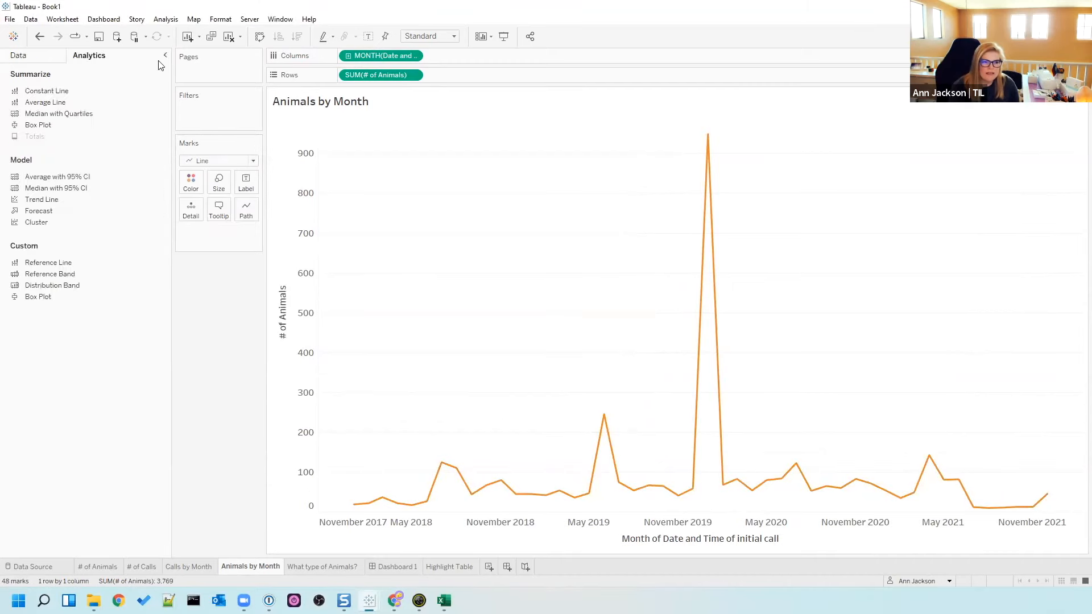
drag(46, 102, 369, 137)
click(364, 481)
click(379, 487)
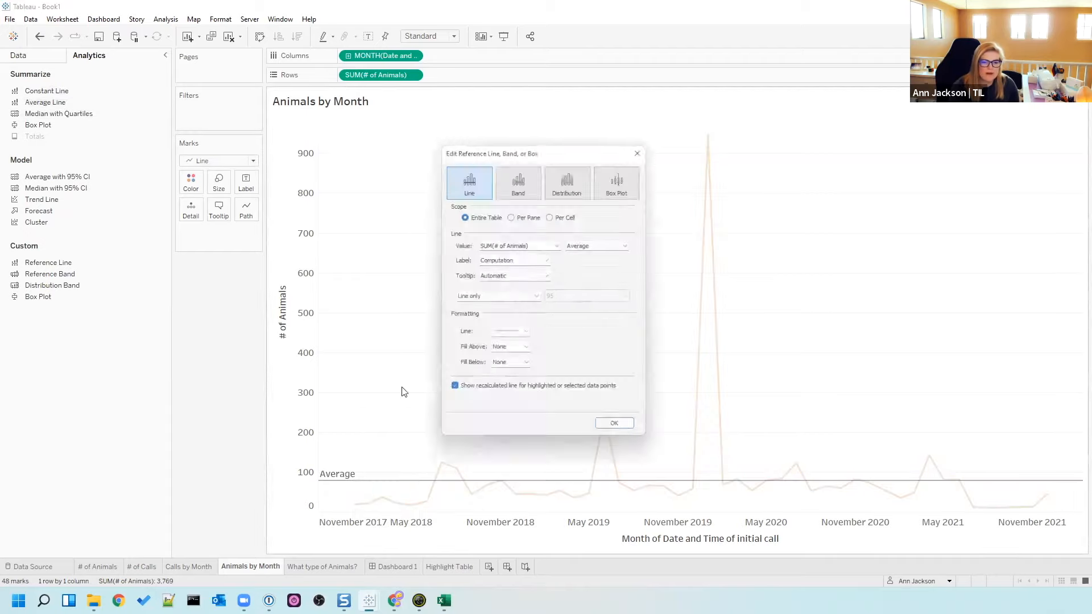
- Give the # of Animals average line a custom label reading "AVG: <Value>"
click(527, 260)
click(512, 293)
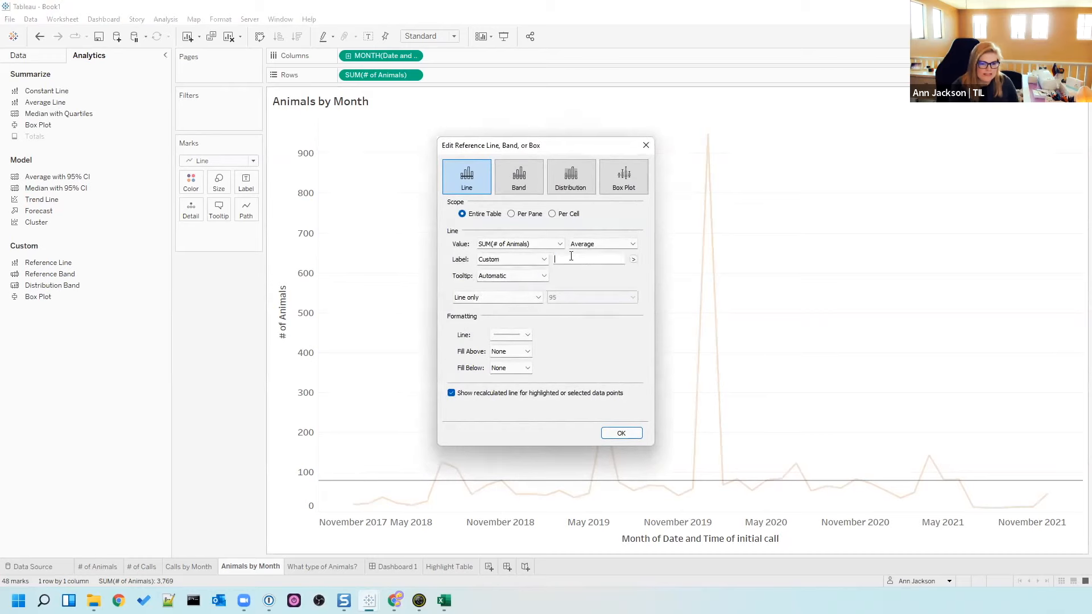
click(571, 257)
text(AVG:)
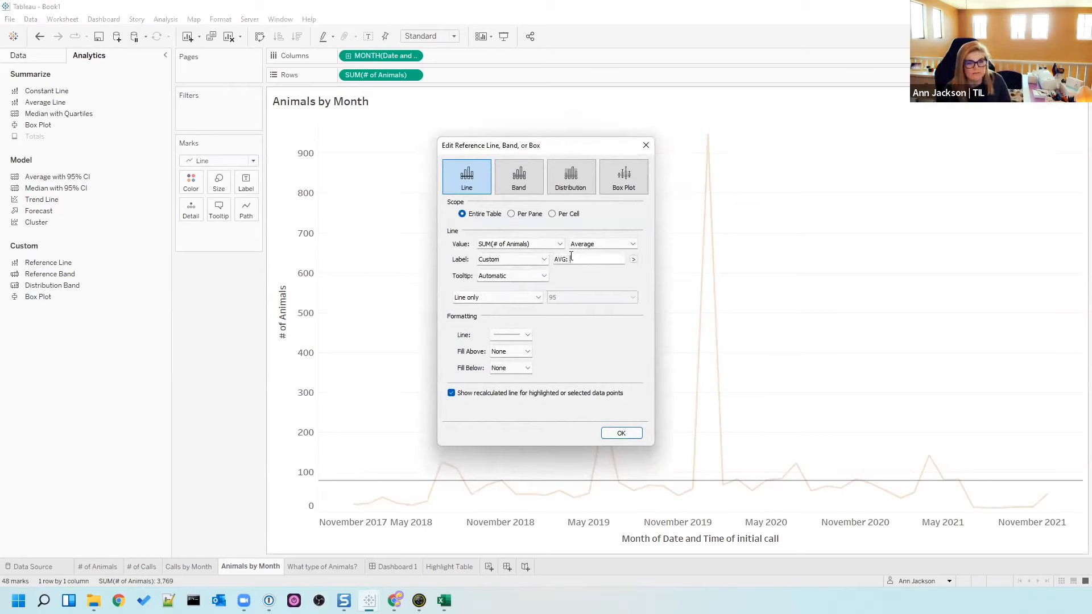
click(633, 260)
click(666, 308)
- Make the # of Animals average line dotted and black
click(511, 335)
click(502, 389)
click(498, 428)
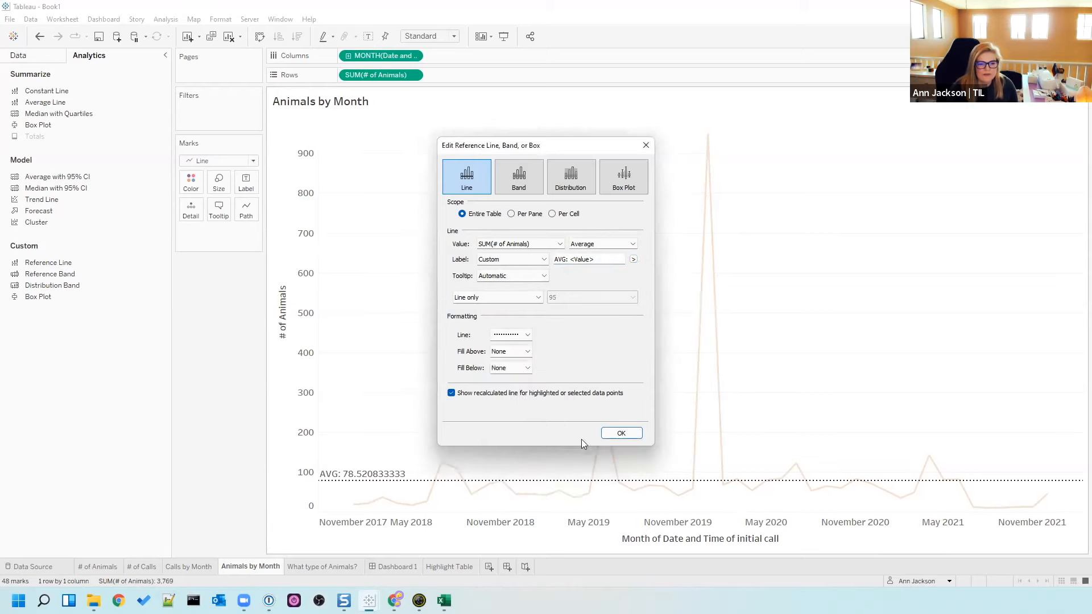
click(619, 434)
- Format the Animals by Month average label as a custom number with zero decimals and test its recalculation on selected months
right_click(366, 484)
click(398, 504)
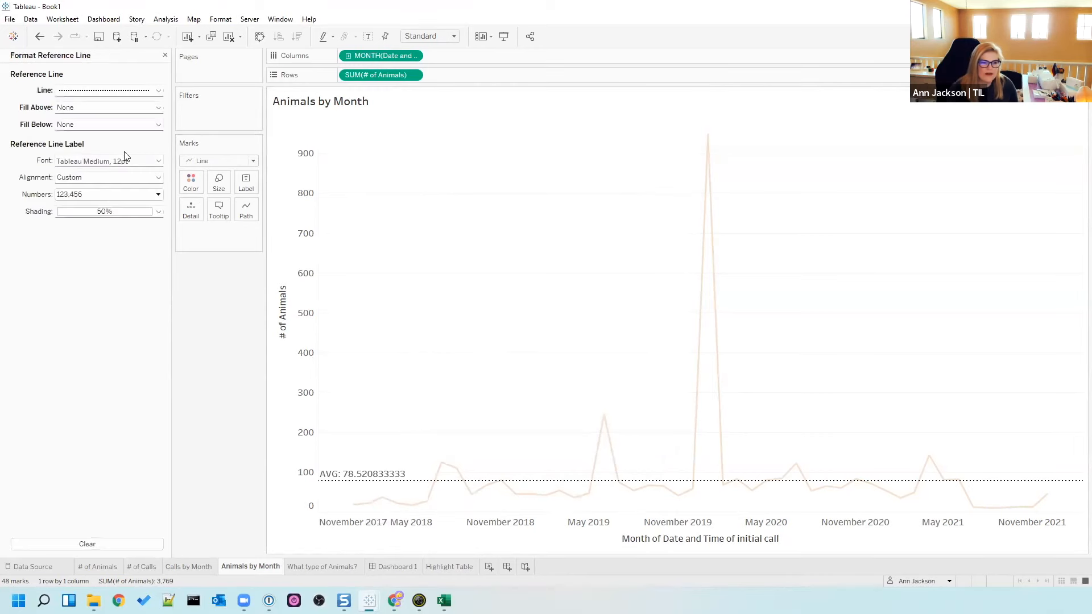
click(95, 197)
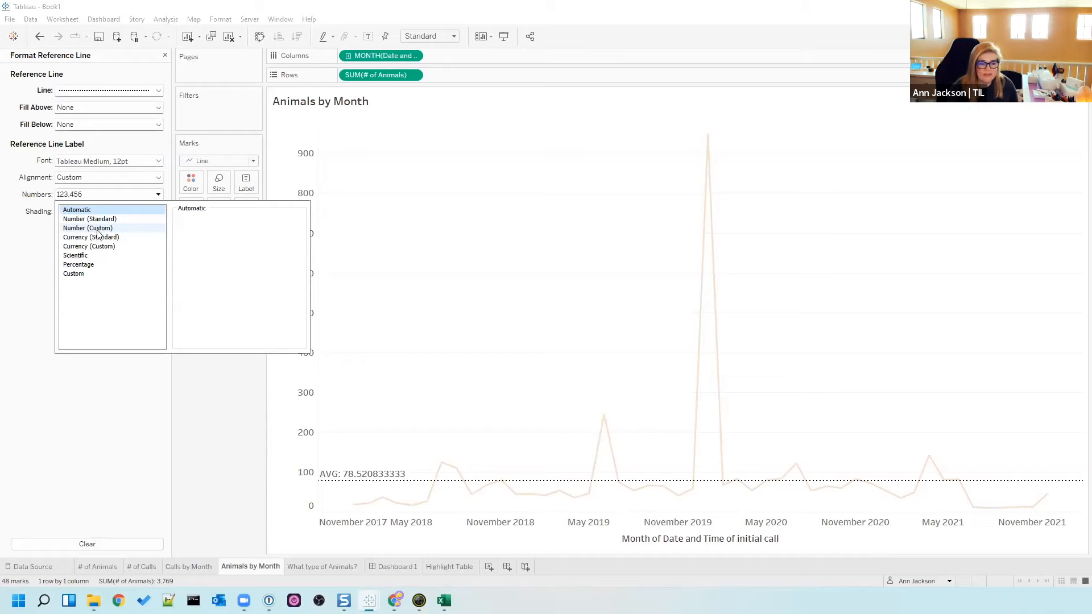
click(98, 230)
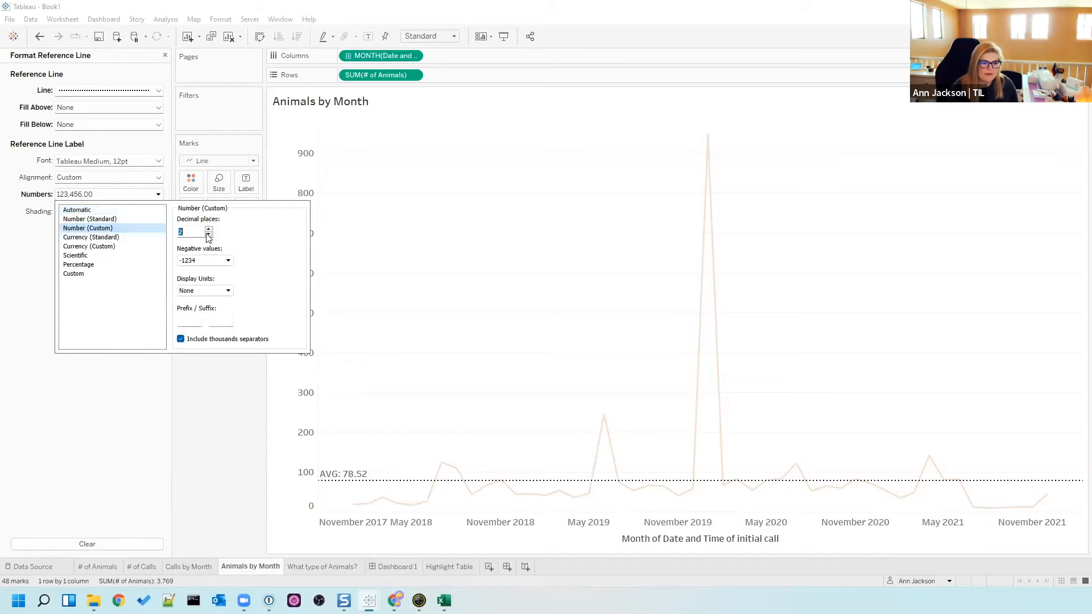
click(217, 421)
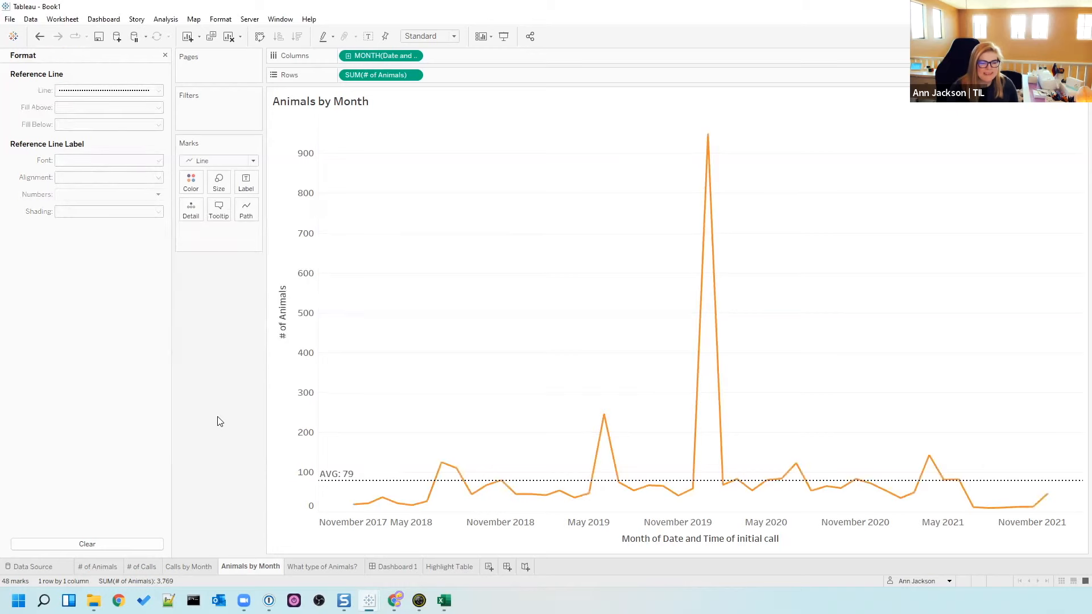
drag(529, 344, 670, 521)
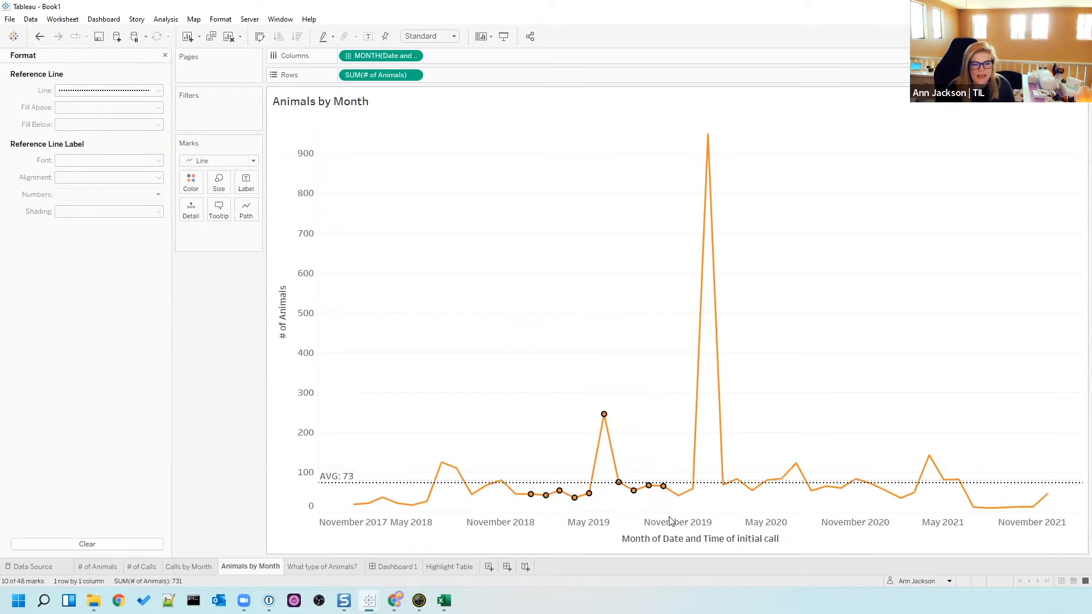
click(644, 282)
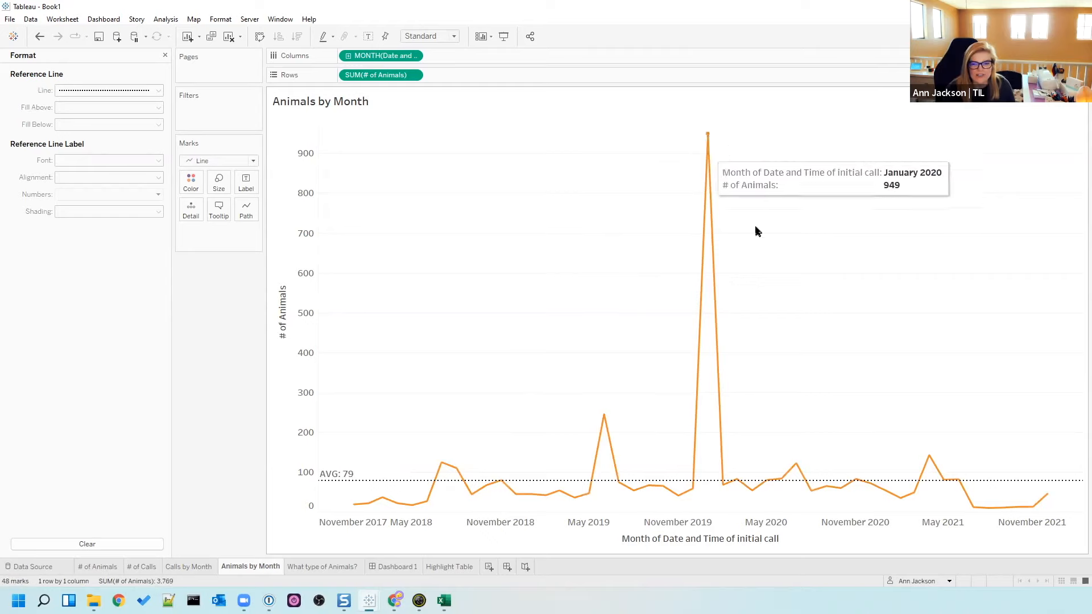
drag(780, 416, 1061, 523)
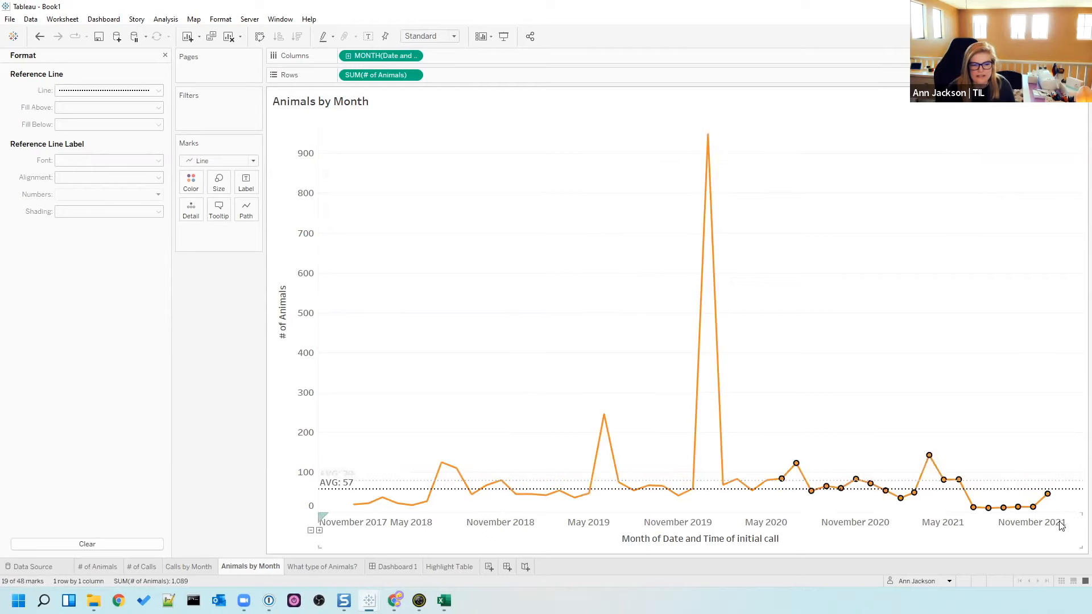
click(987, 327)
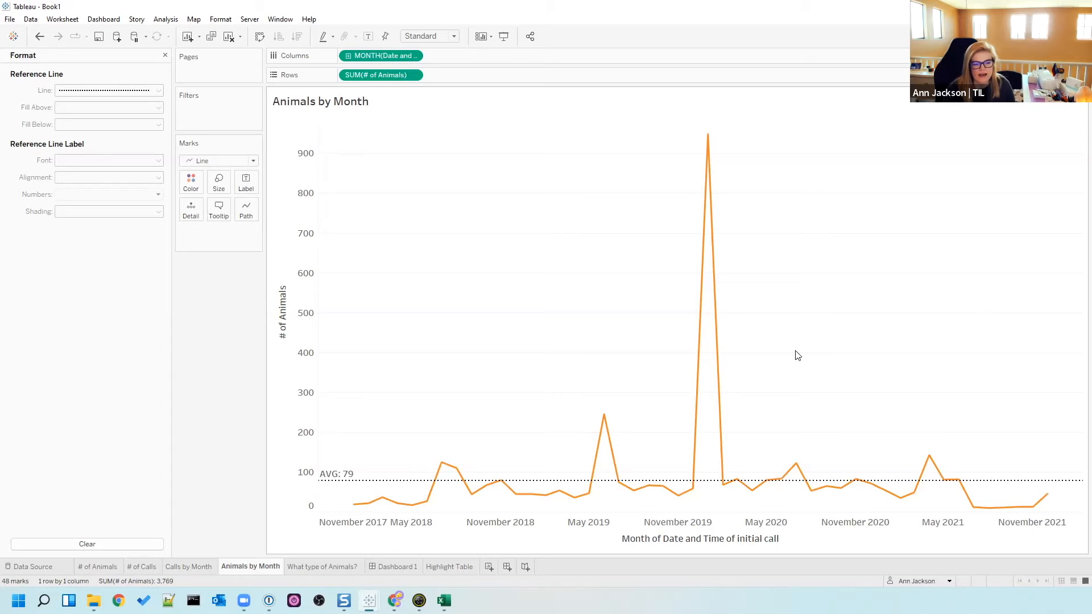
- Return to Dashboard 1 and add a floating vertical container over the right part of the upper charts
click(377, 568)
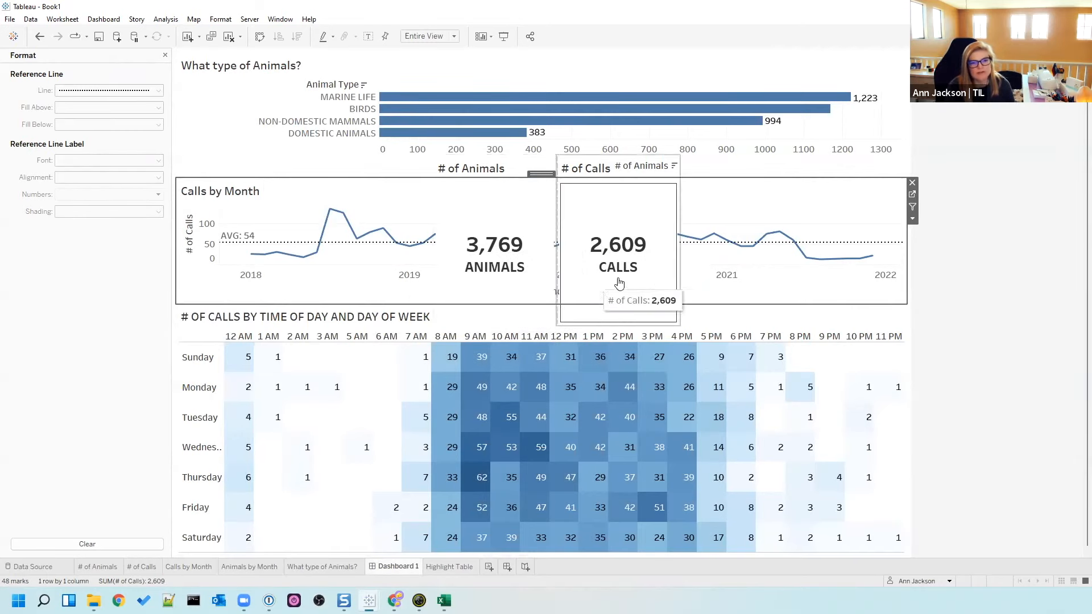
click(165, 55)
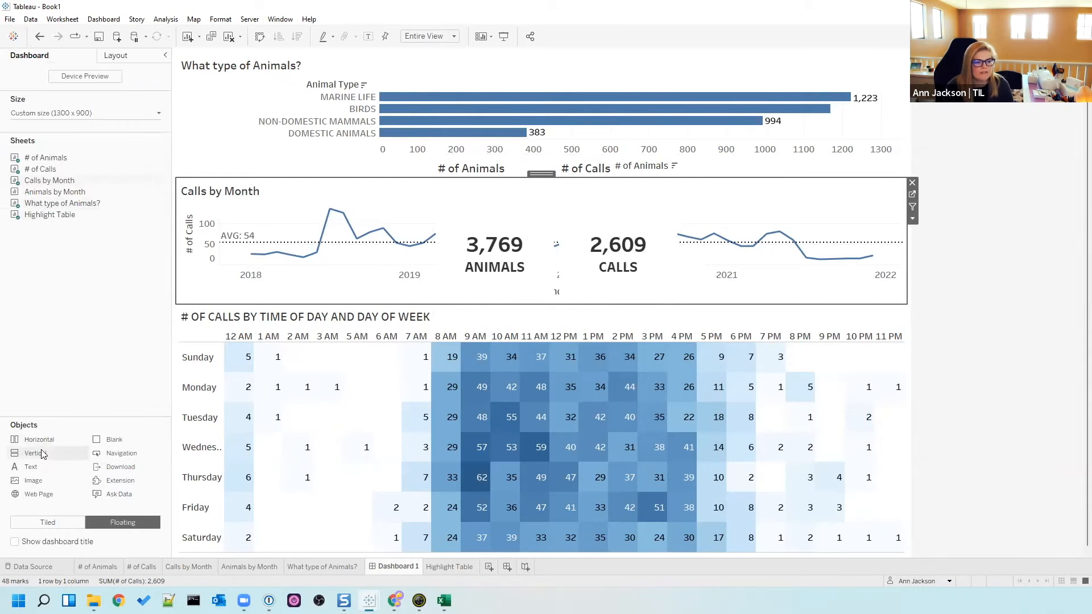
drag(135, 435, 652, 85)
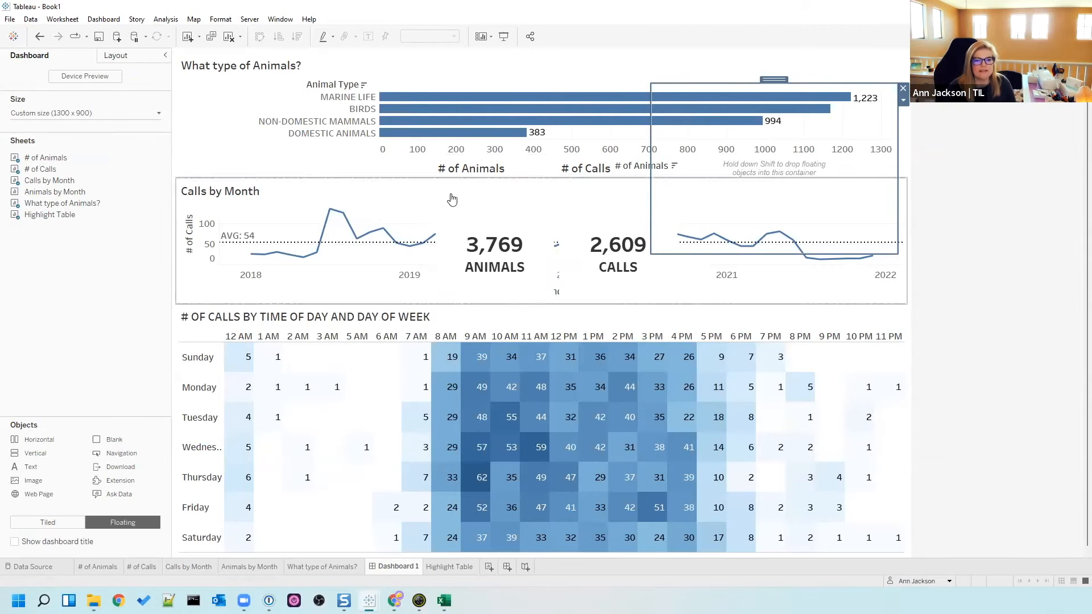
- Place the # of Animals big number in the new vertical container, with the Animals by Month sheet below it
click(435, 223)
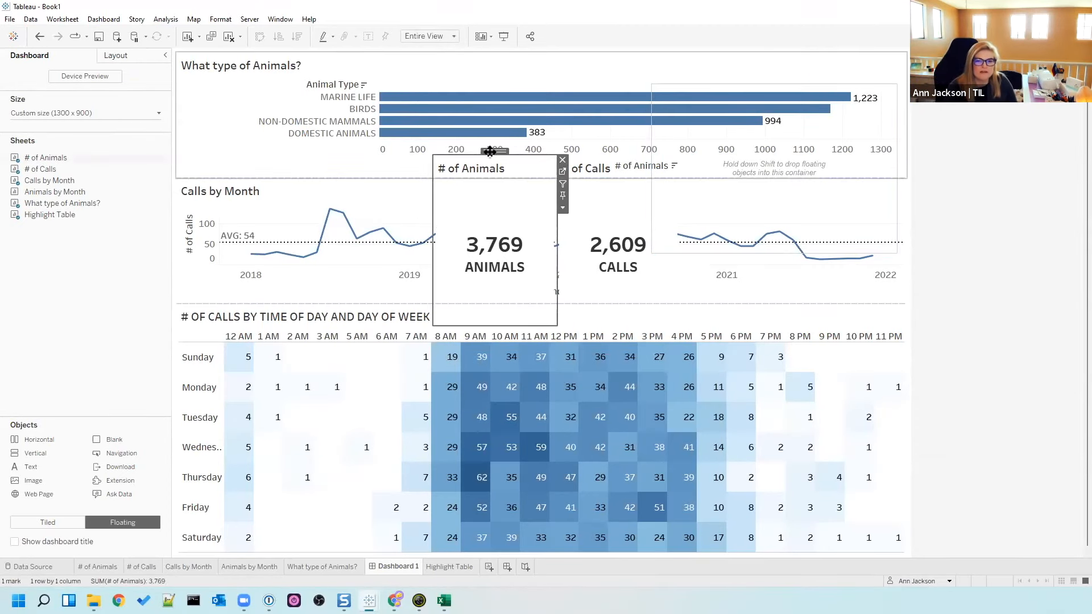
drag(490, 151, 733, 149)
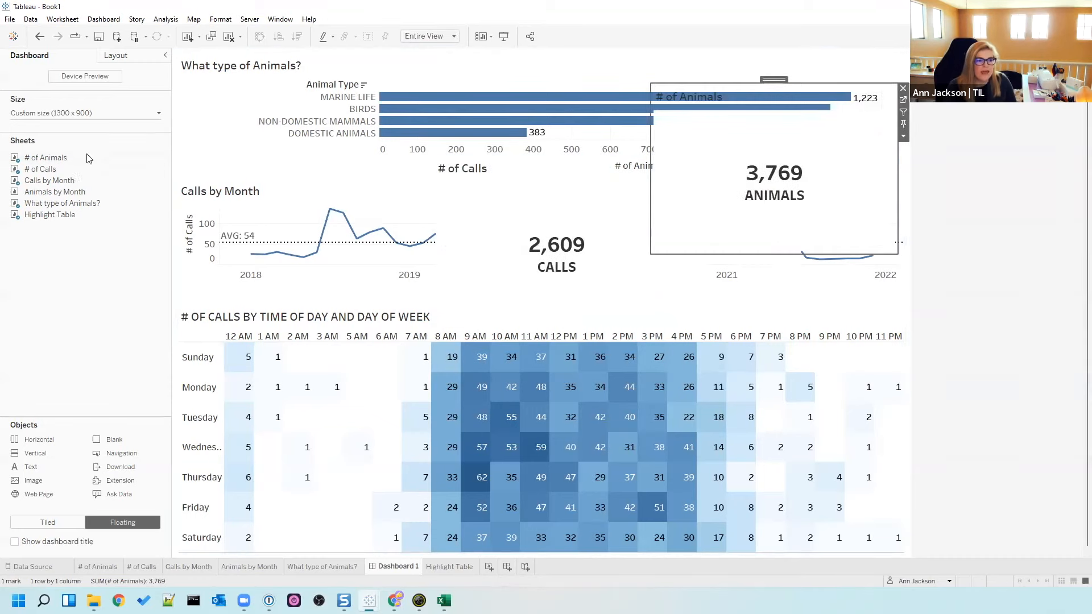
click(38, 193)
drag(41, 195, 733, 229)
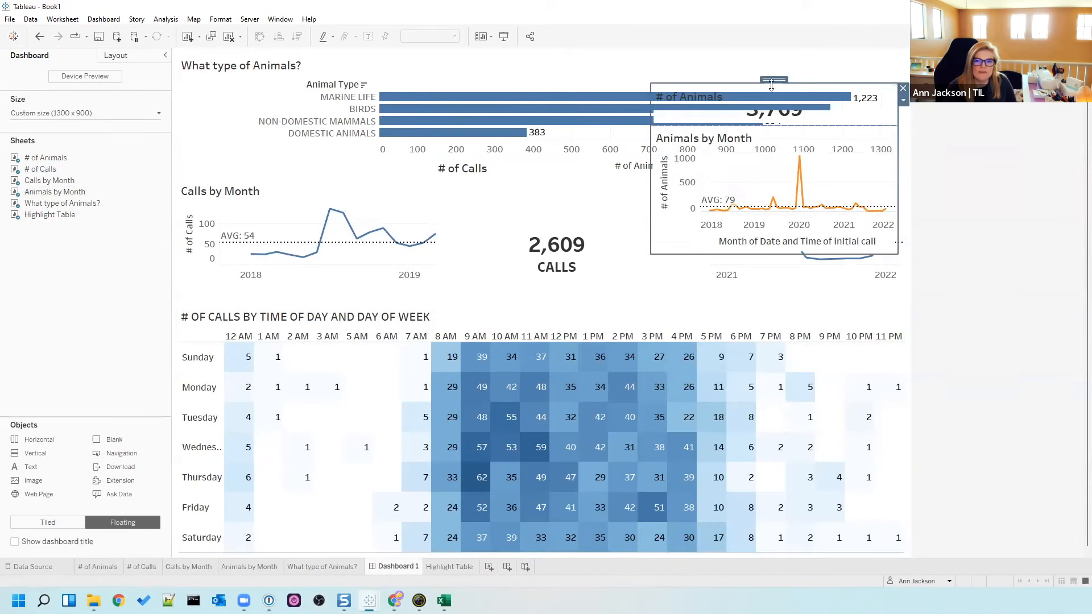
- Move the vertical container into the floating big-number container, left of # of Calls, and select its Animals by Month chart
drag(771, 84, 504, 213)
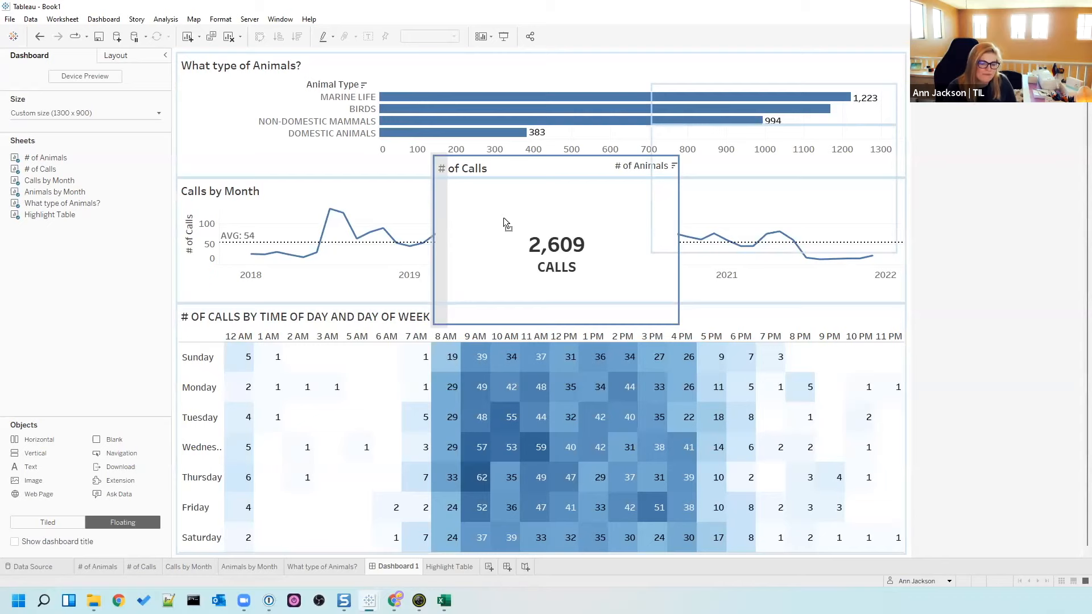
drag(503, 218, 502, 218)
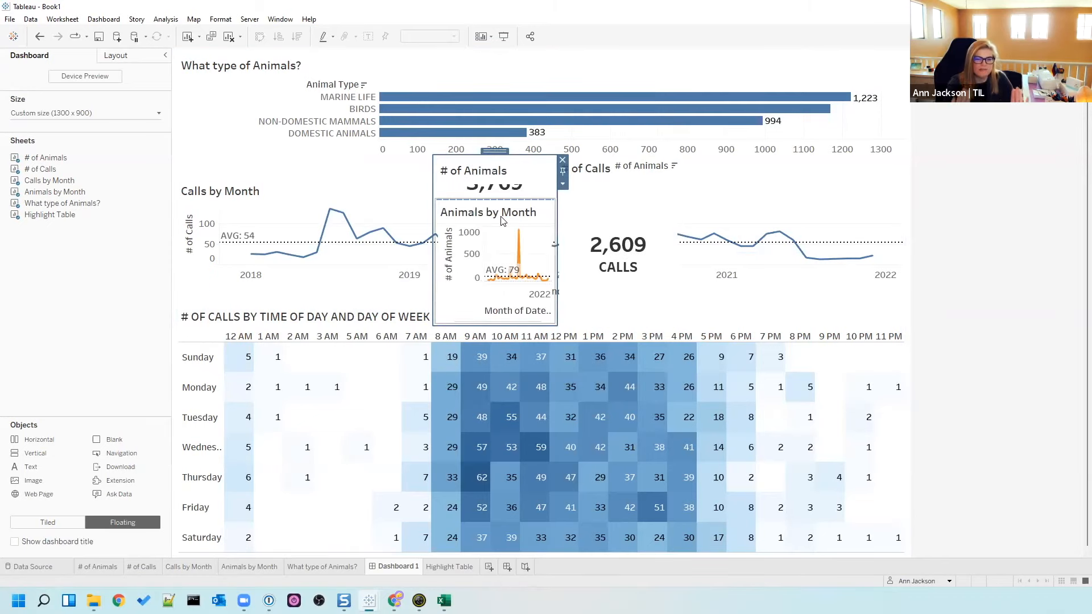
click(497, 206)
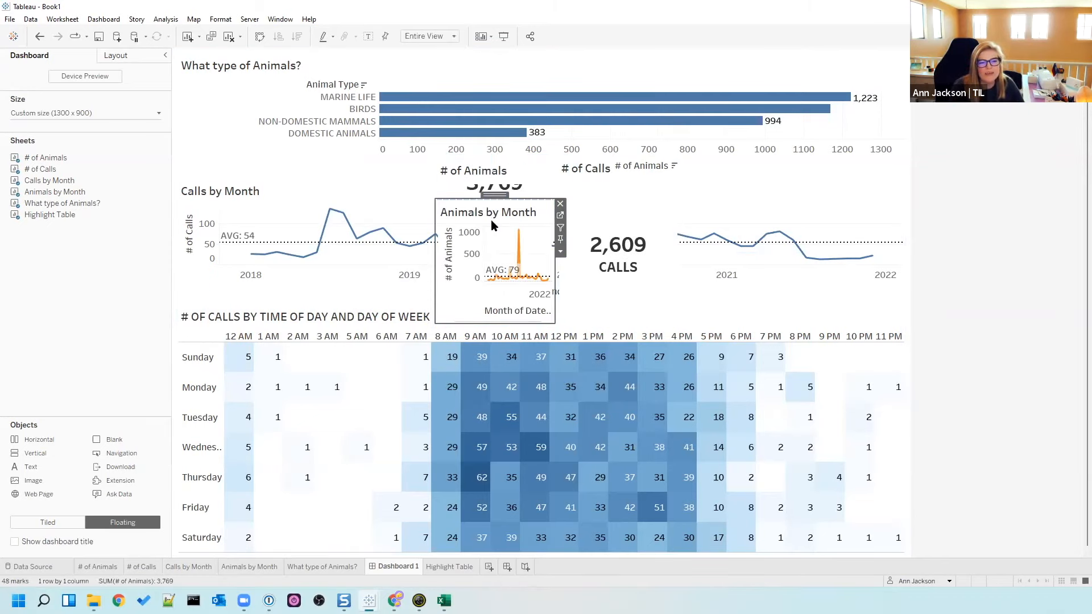
- Reposition the floating big-number container farther left over the upper charts and widen it to fit both big-number columns
click(494, 192)
click(496, 156)
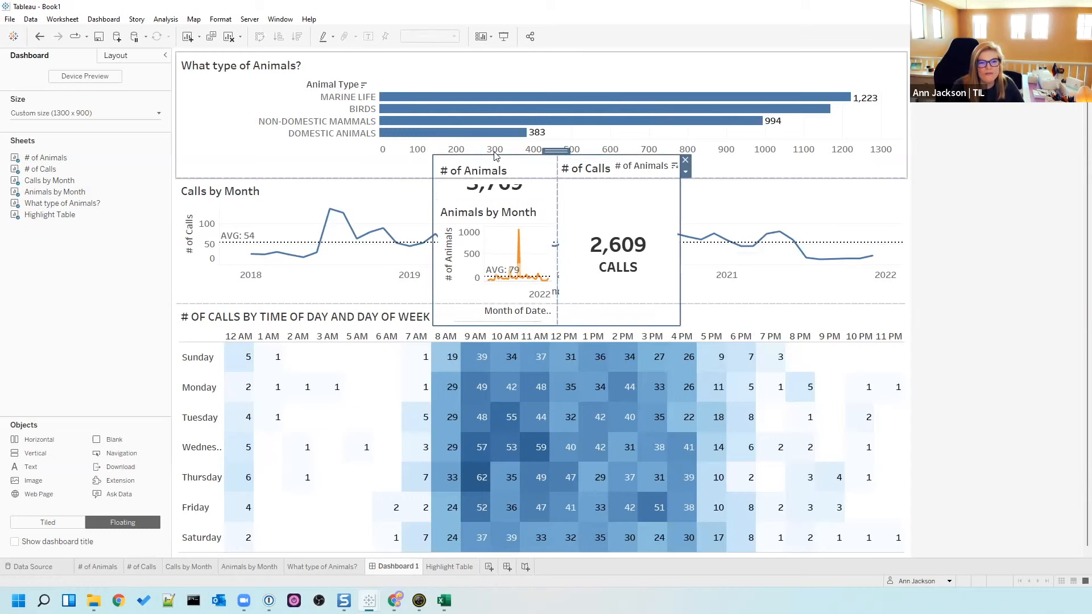
drag(544, 153, 460, 145)
click(61, 325)
drag(54, 455, 460, 211)
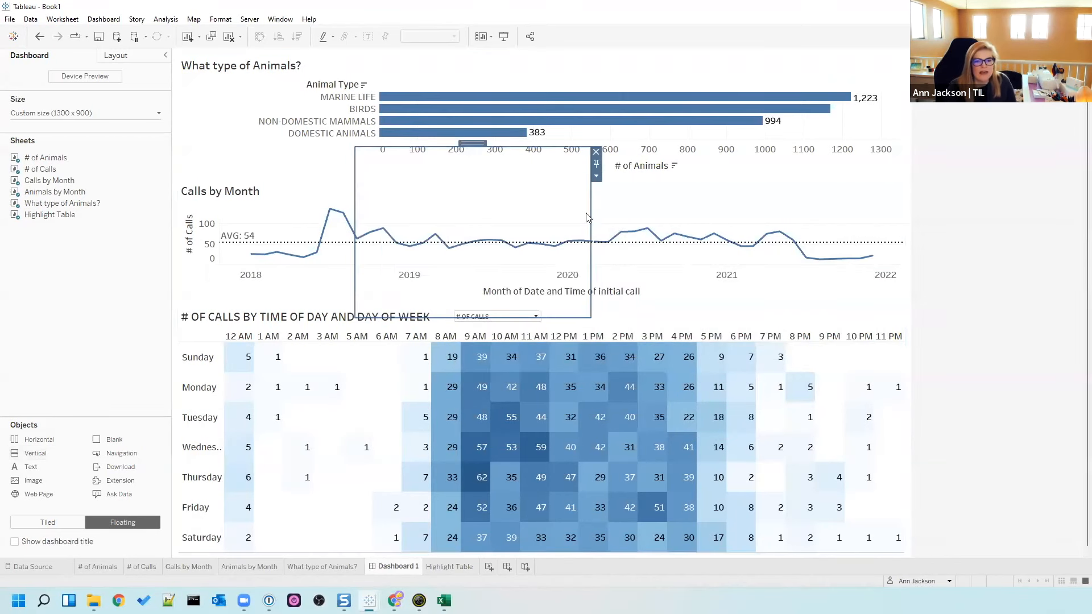
drag(592, 227, 834, 182)
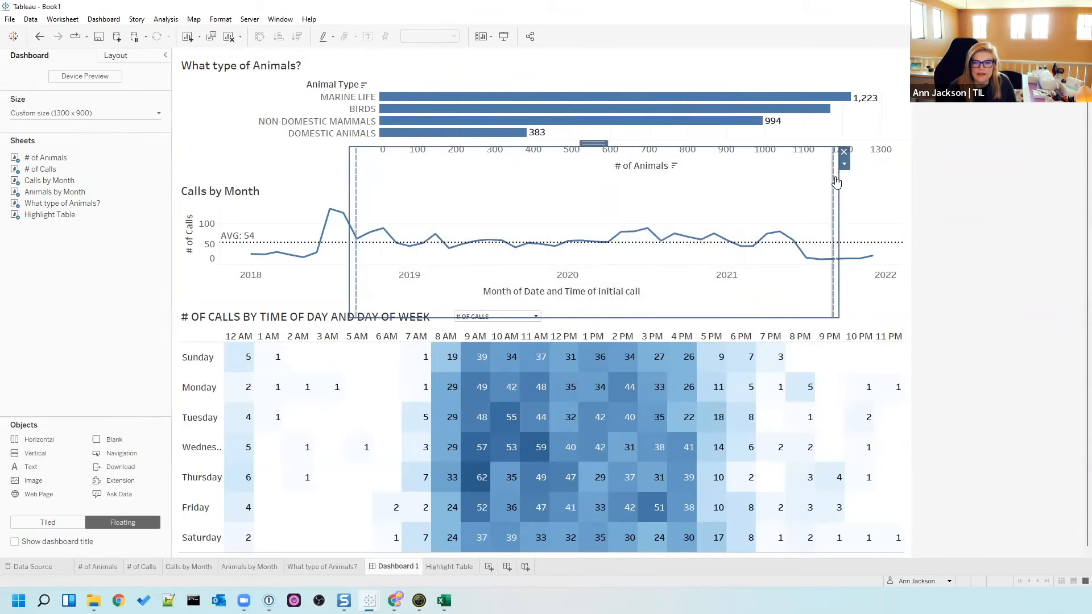
- Place the Calls by Month chart below the # of Calls big number in a vertical container inside the floating container
click(834, 182)
drag(687, 203, 688, 204)
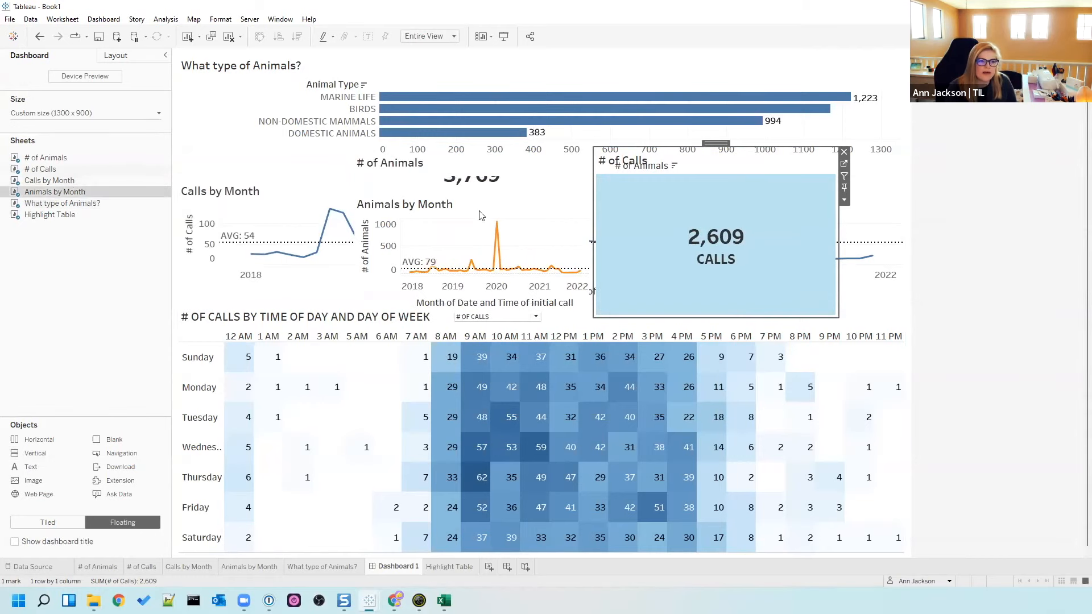
click(238, 256)
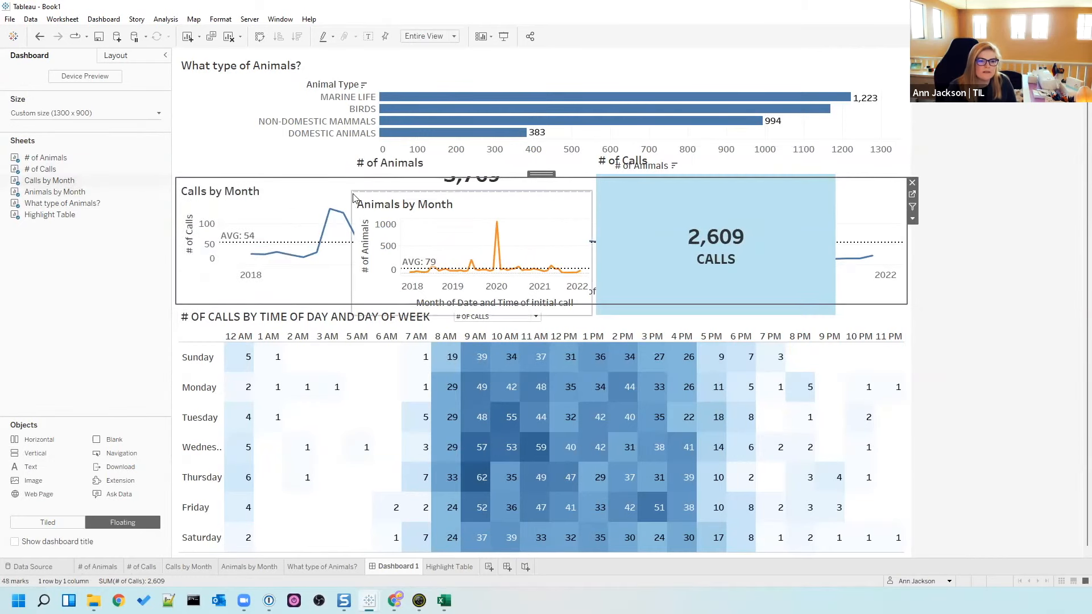
click(913, 219)
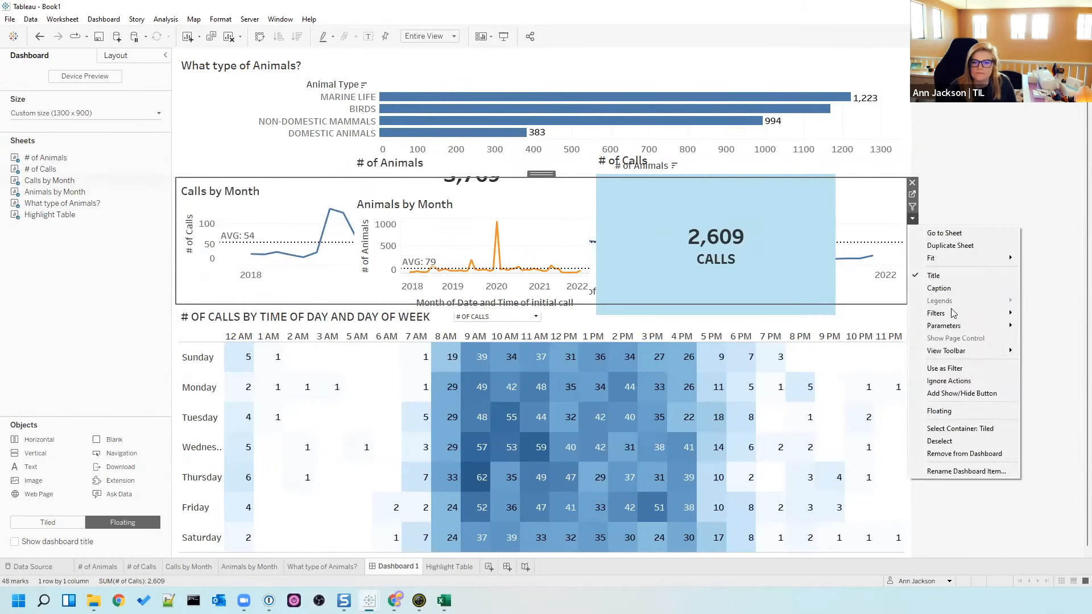
click(962, 409)
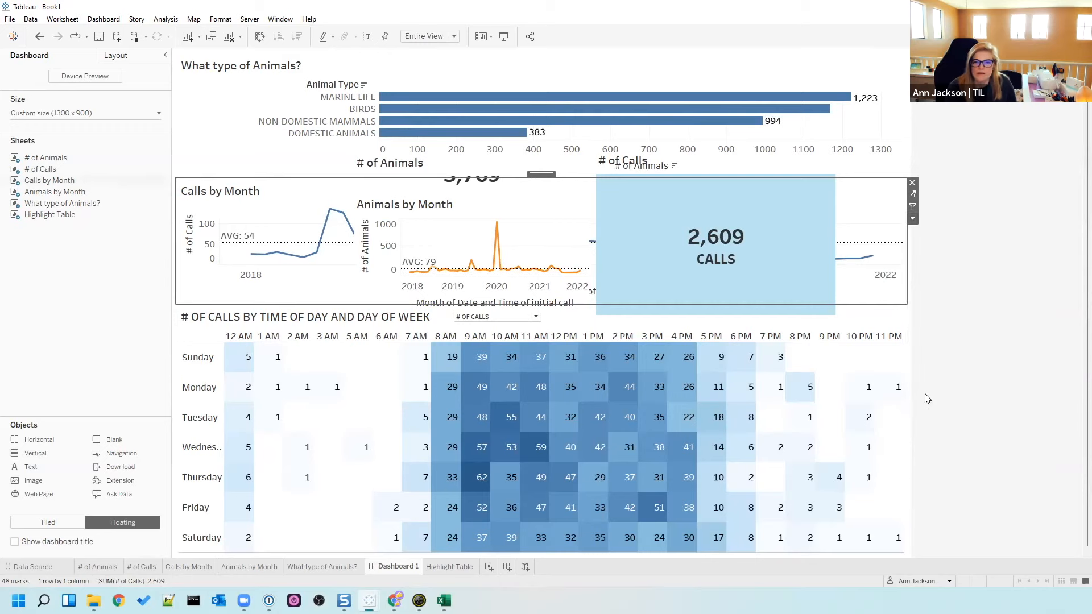
drag(746, 245, 719, 273)
- Dock the big-number container across the top of the dashboard and place What type of Animals? between its two vertical containers
click(712, 152)
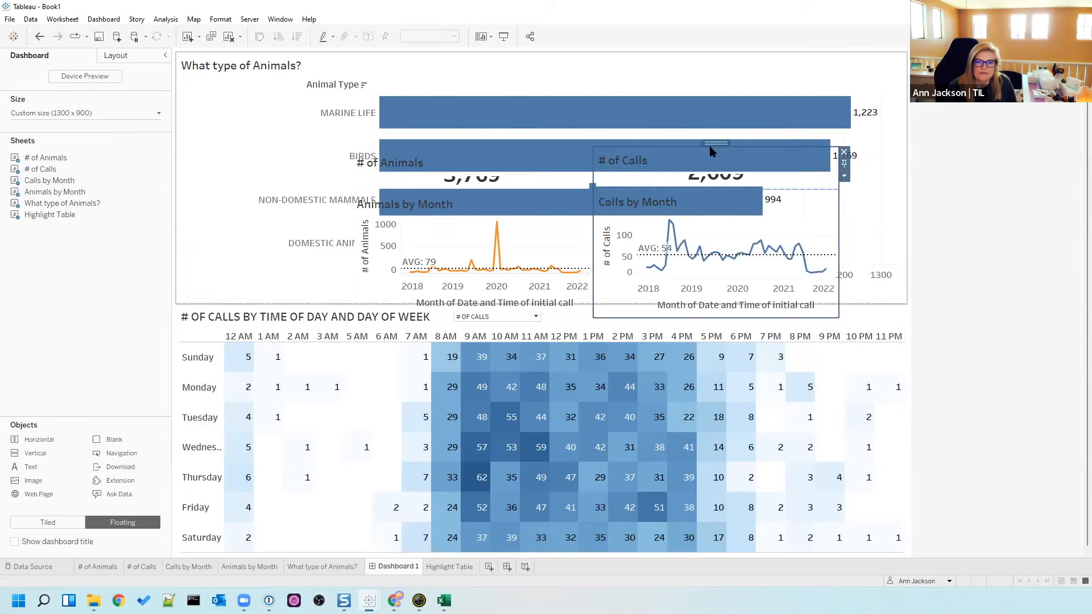
drag(574, 82, 564, 50)
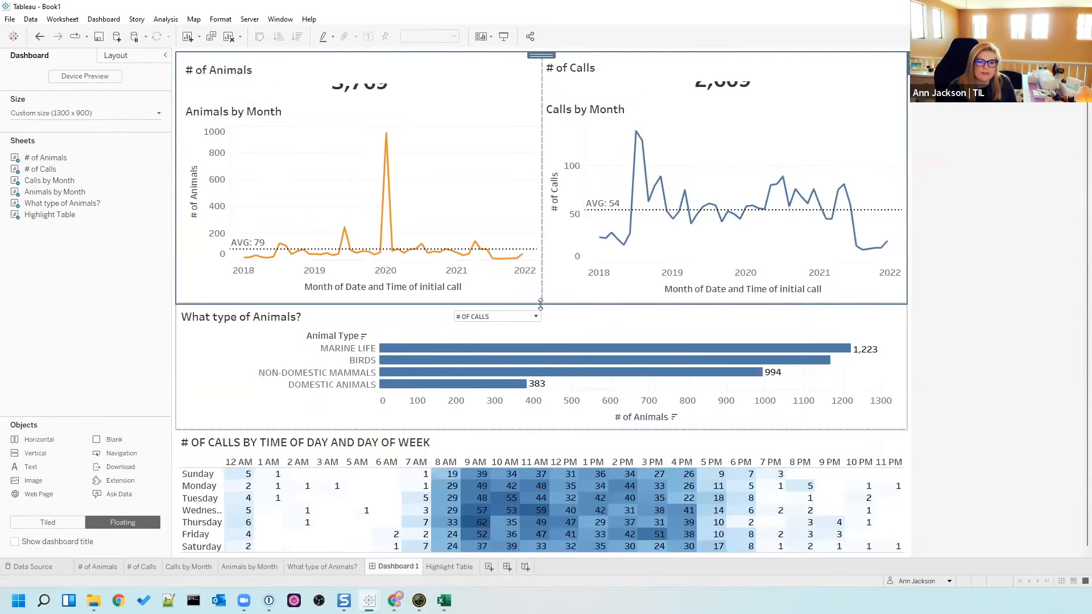
drag(542, 304, 537, 124)
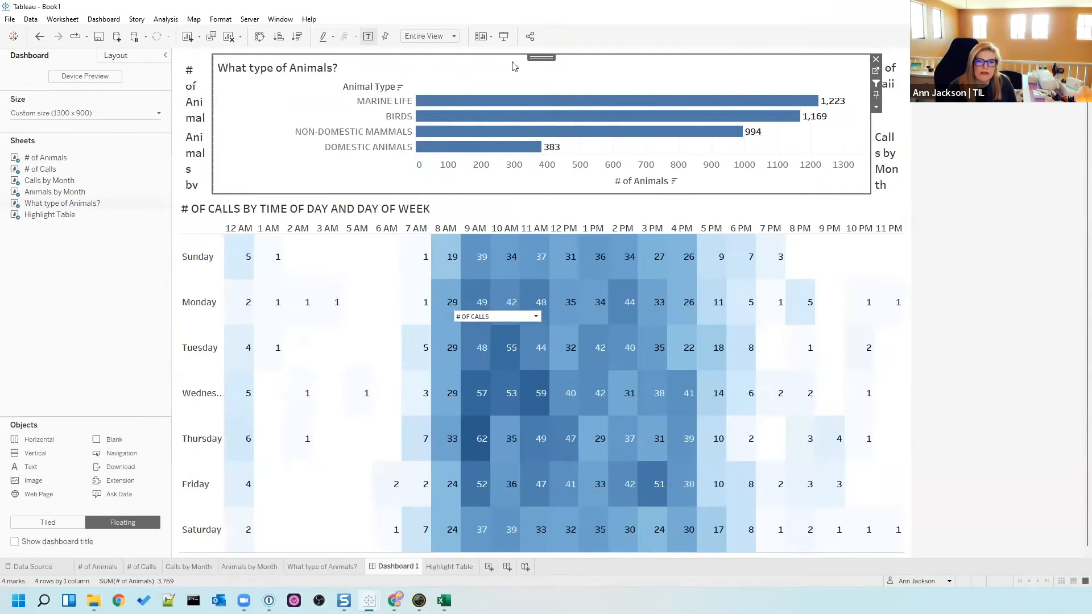
- Distribute the top container's contents evenly and move the # of Calls column ahead of the What type of Animals? chart
double_click(542, 56)
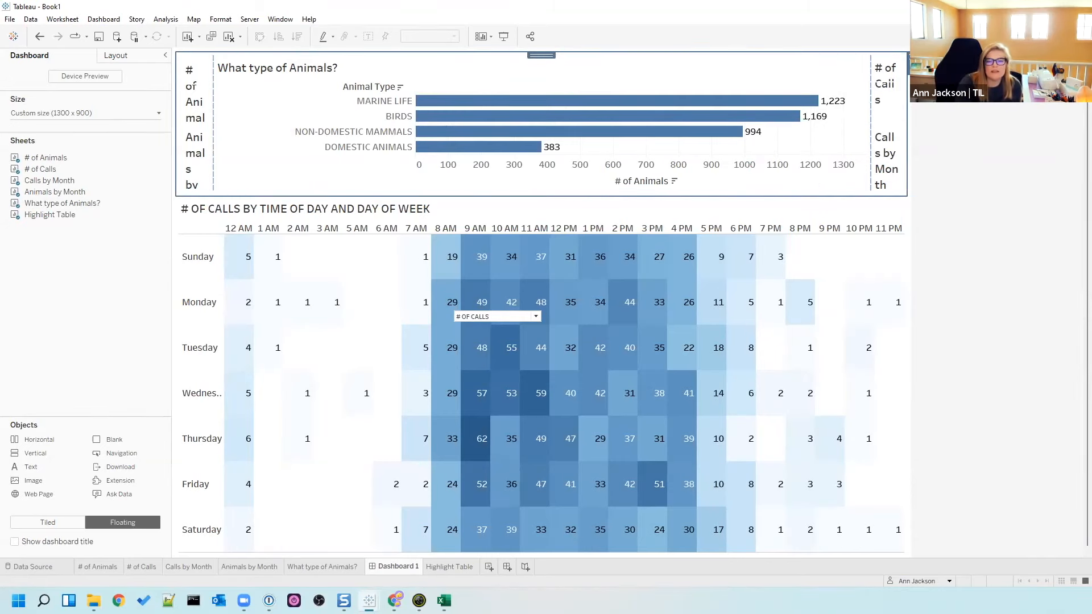
click(914, 98)
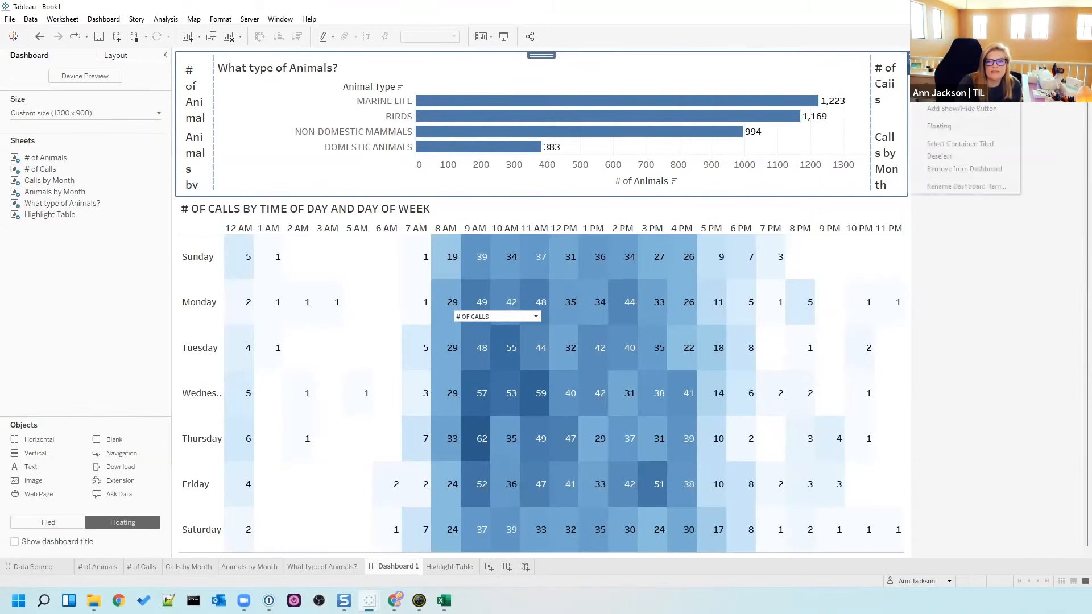
click(961, 100)
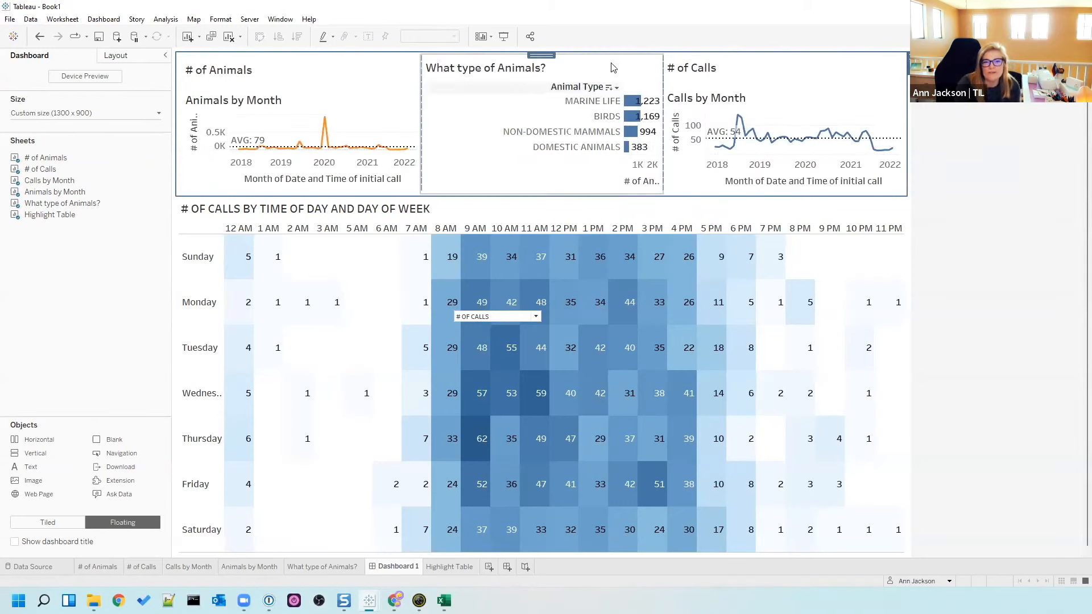
click(541, 69)
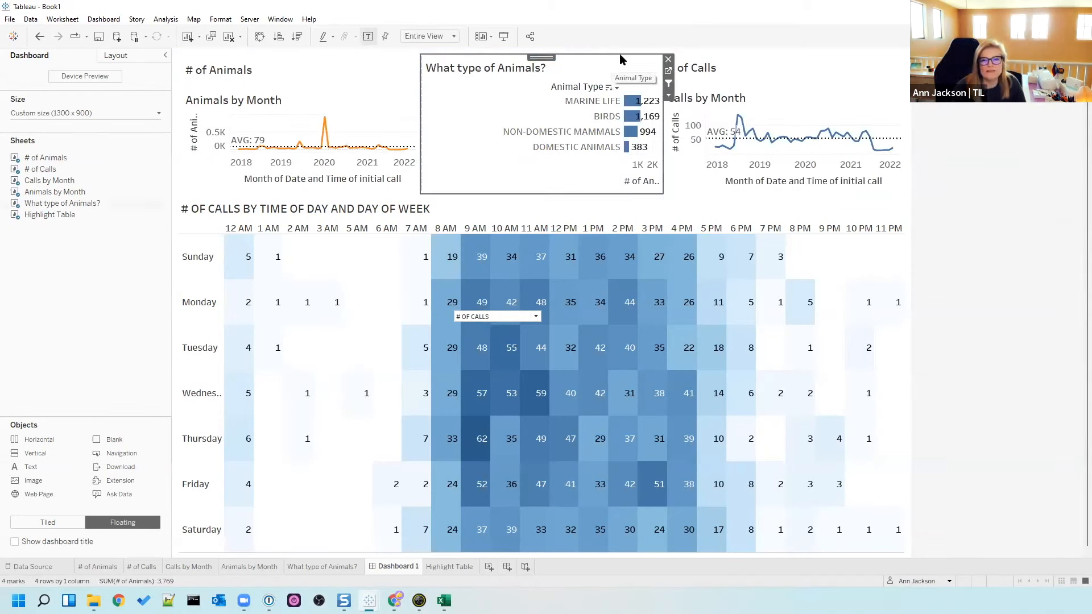
click(773, 57)
drag(775, 56, 471, 92)
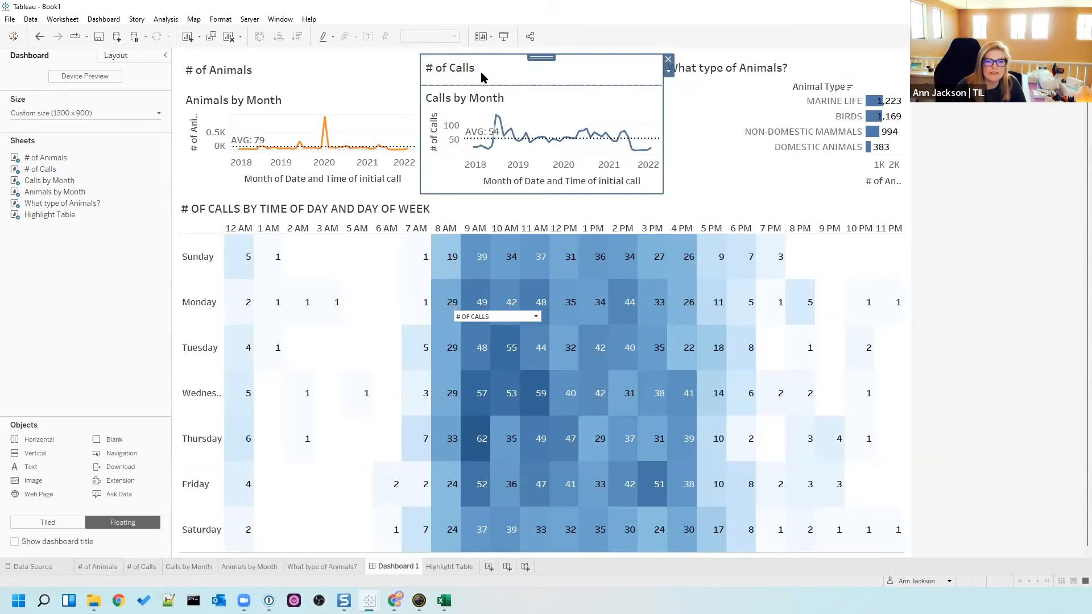
- Hide the titles of the # of Calls and # of Animals big numbers
right_click(483, 76)
click(520, 106)
click(253, 74)
right_click(251, 72)
click(282, 106)
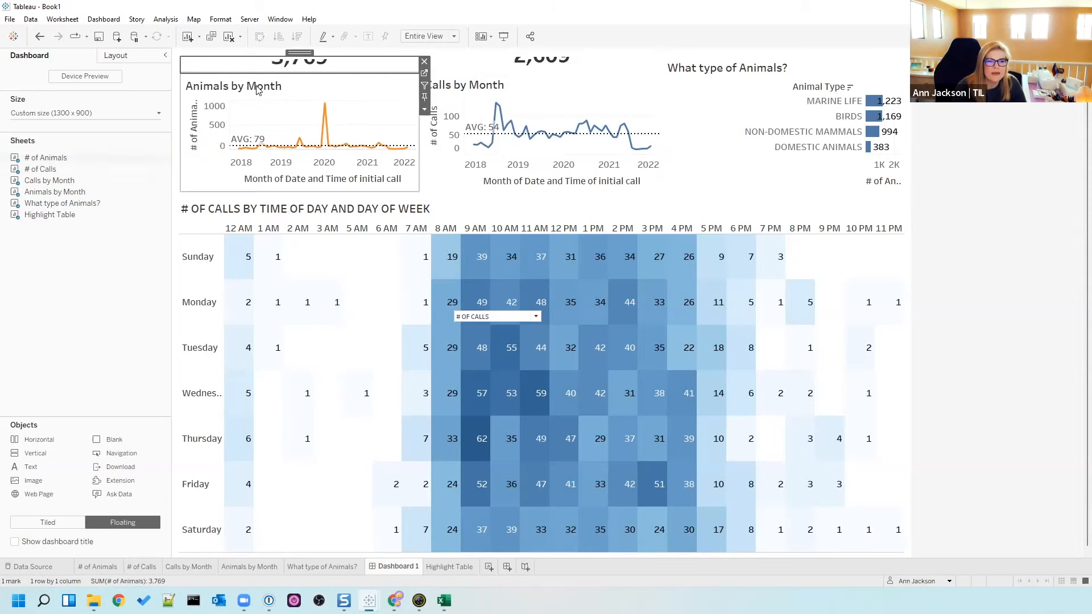
- Hide the Animals by Month and Calls by Month titles and give the big numbers above them more height
right_click(257, 90)
click(281, 105)
drag(279, 74, 282, 118)
right_click(499, 86)
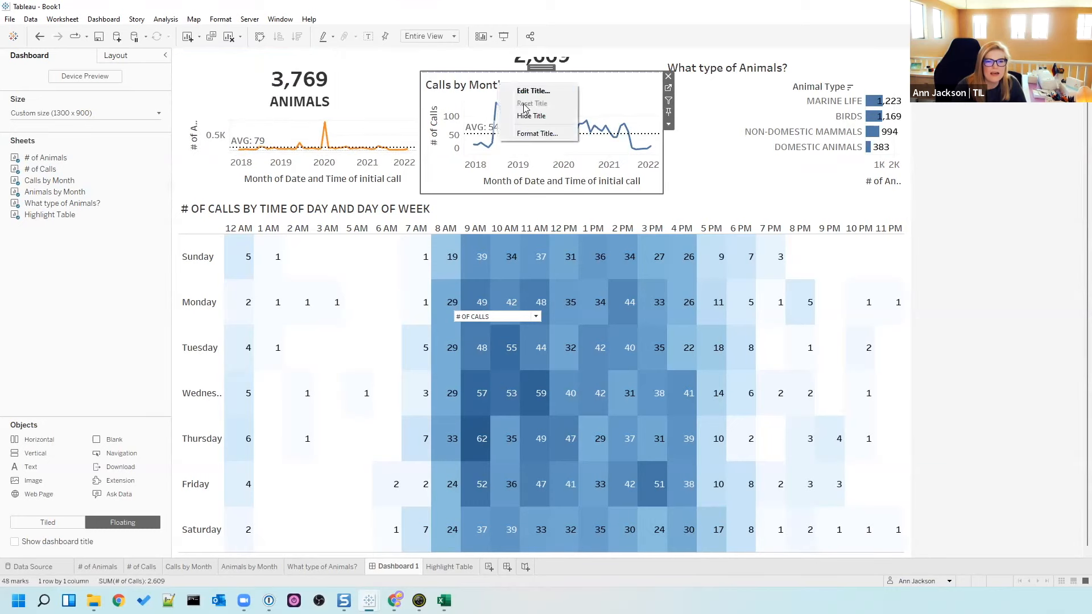
click(512, 116)
drag(501, 83, 502, 117)
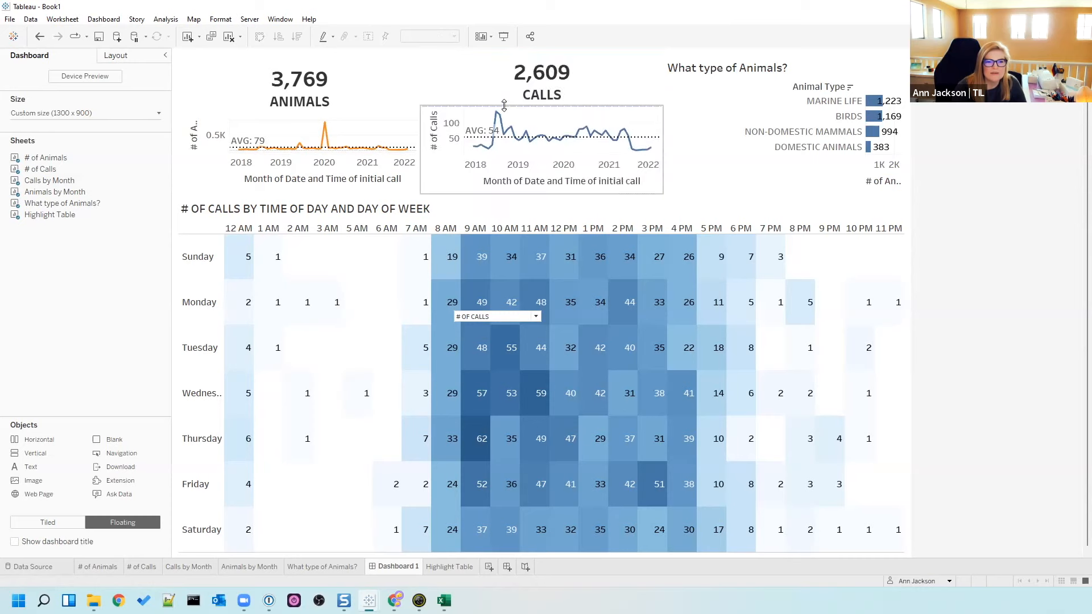
- Fit the What type of Animals? chart to Entire View and clear its manual sizing
click(821, 71)
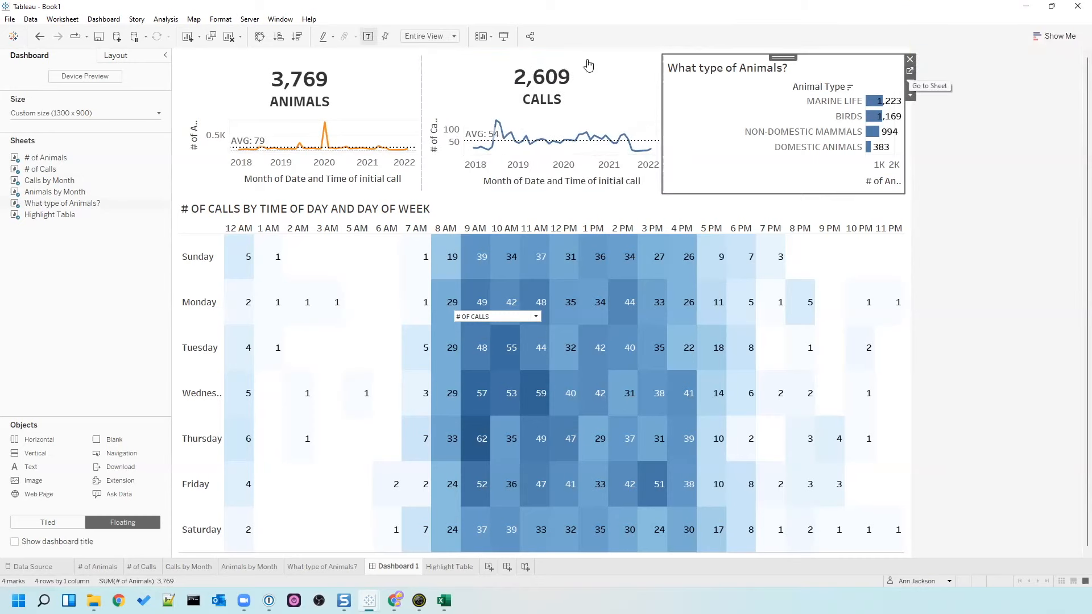
click(420, 39)
click(425, 48)
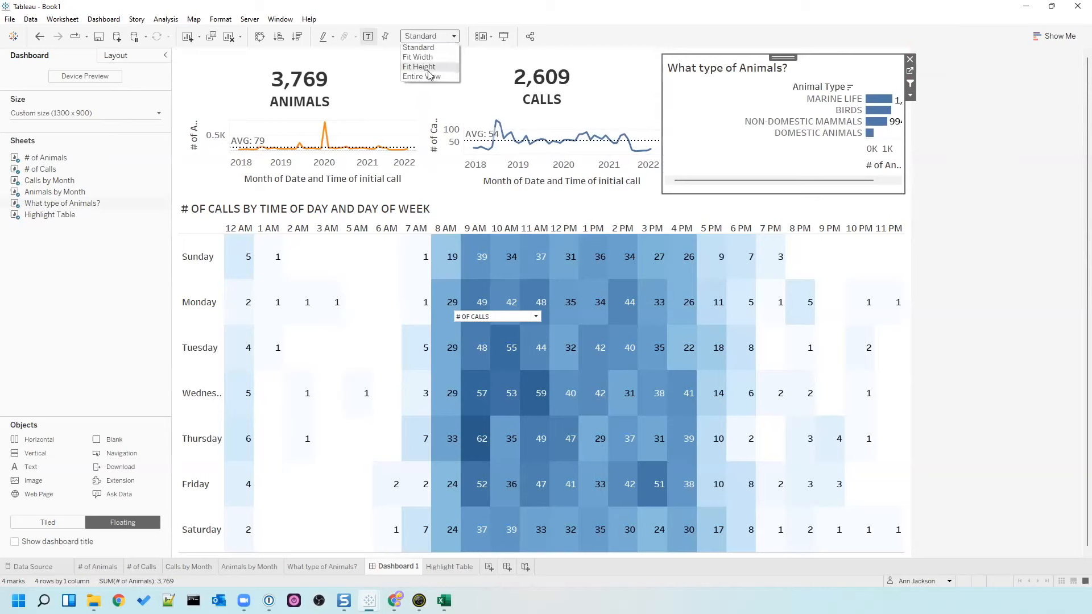
click(428, 76)
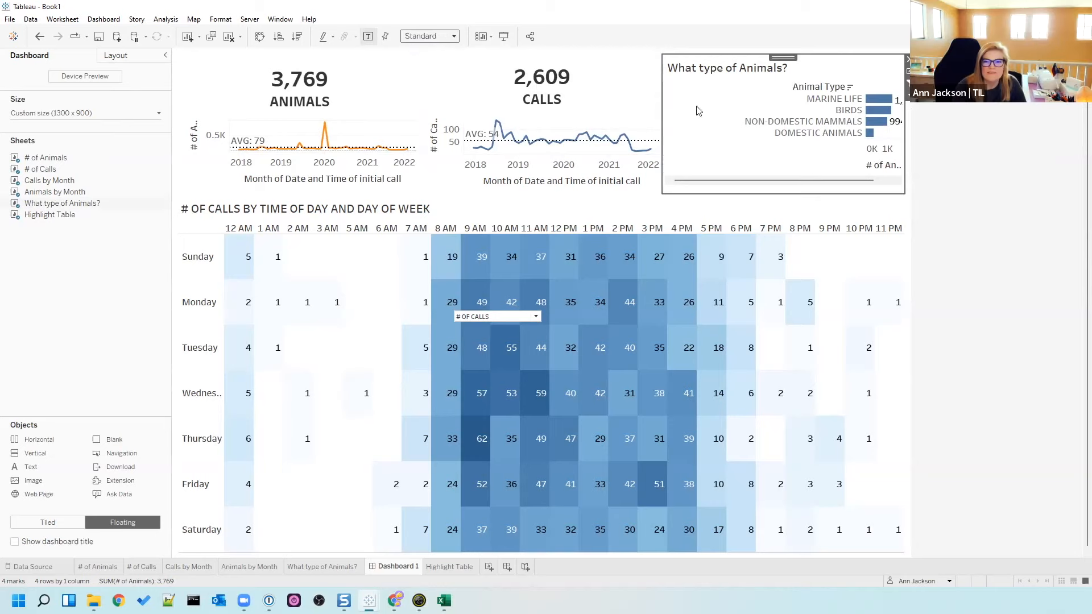
right_click(899, 152)
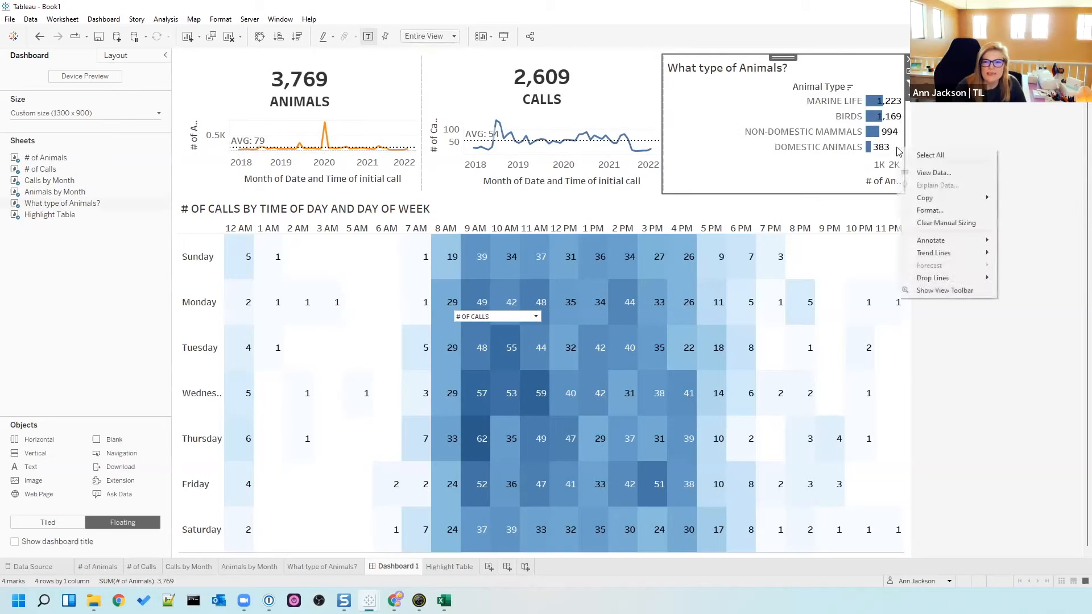
click(946, 225)
click(961, 177)
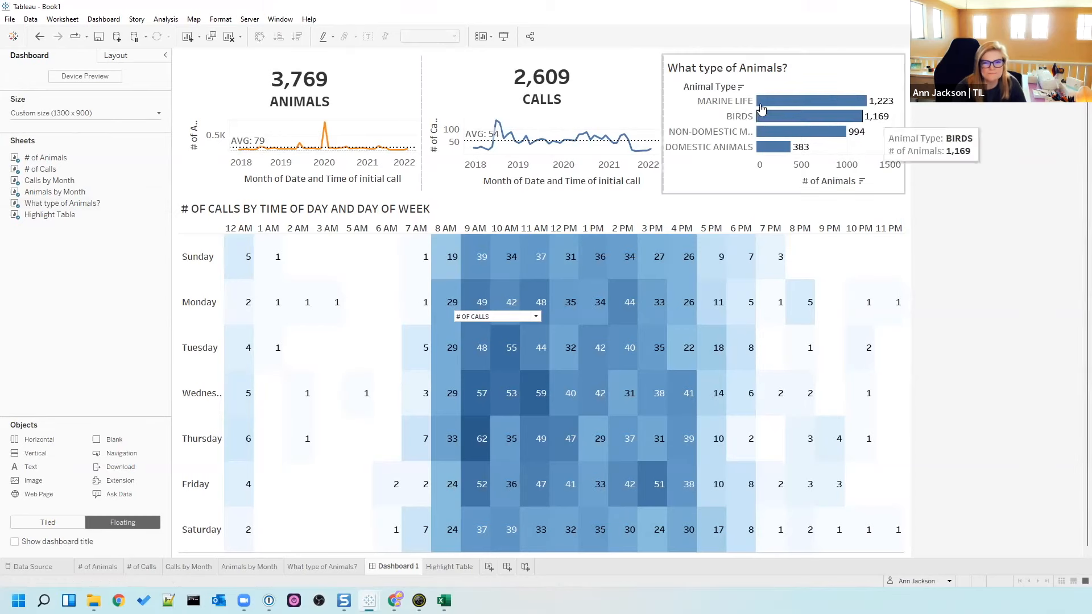
- Go to the What type of Animals? sheet and color its bars by Animal Type
click(702, 74)
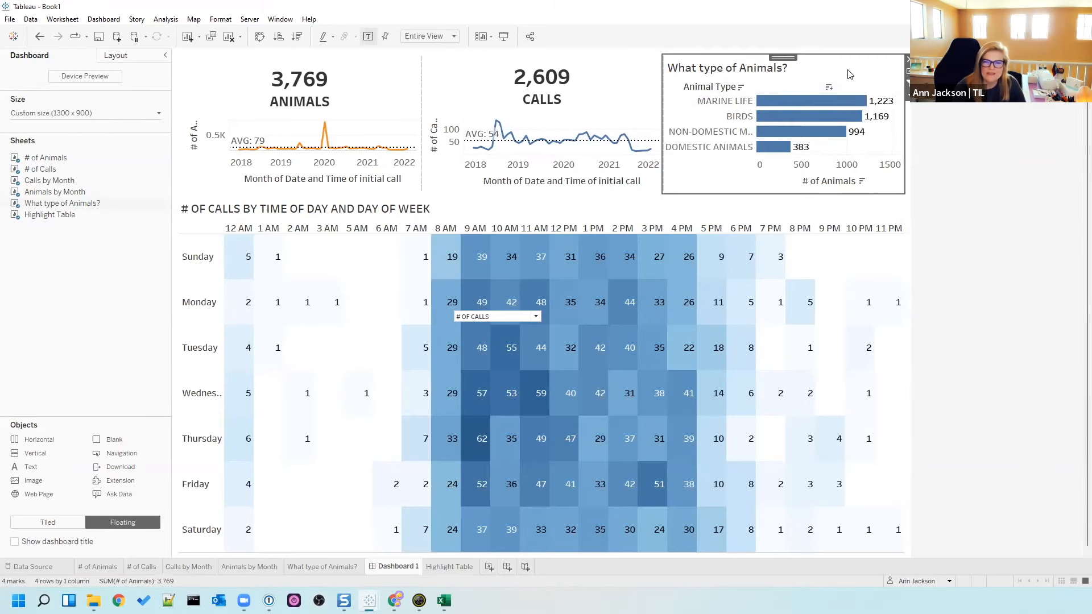
click(909, 73)
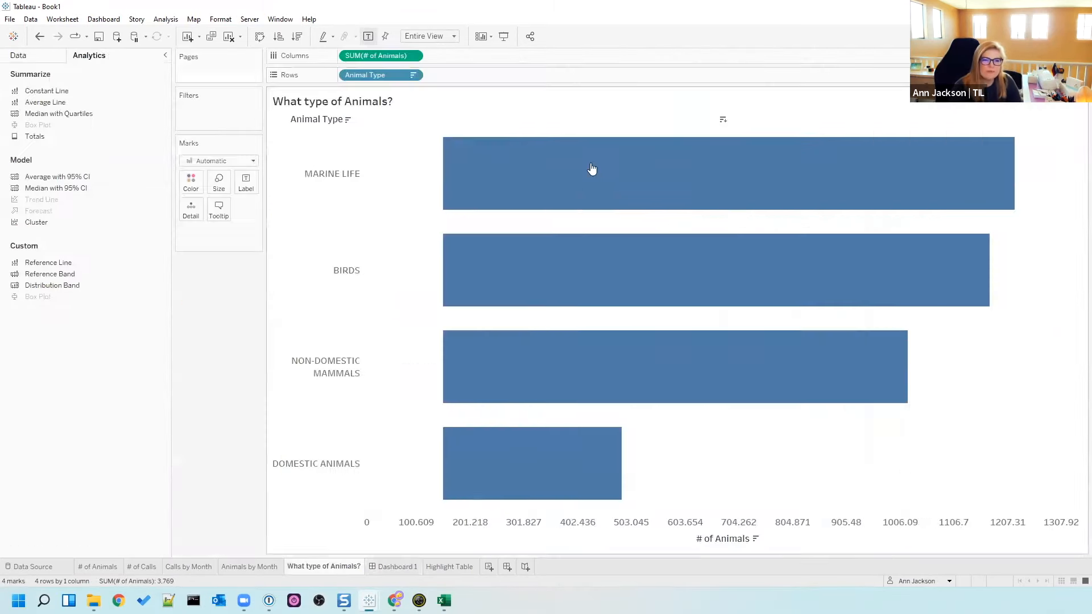
drag(365, 82, 191, 182)
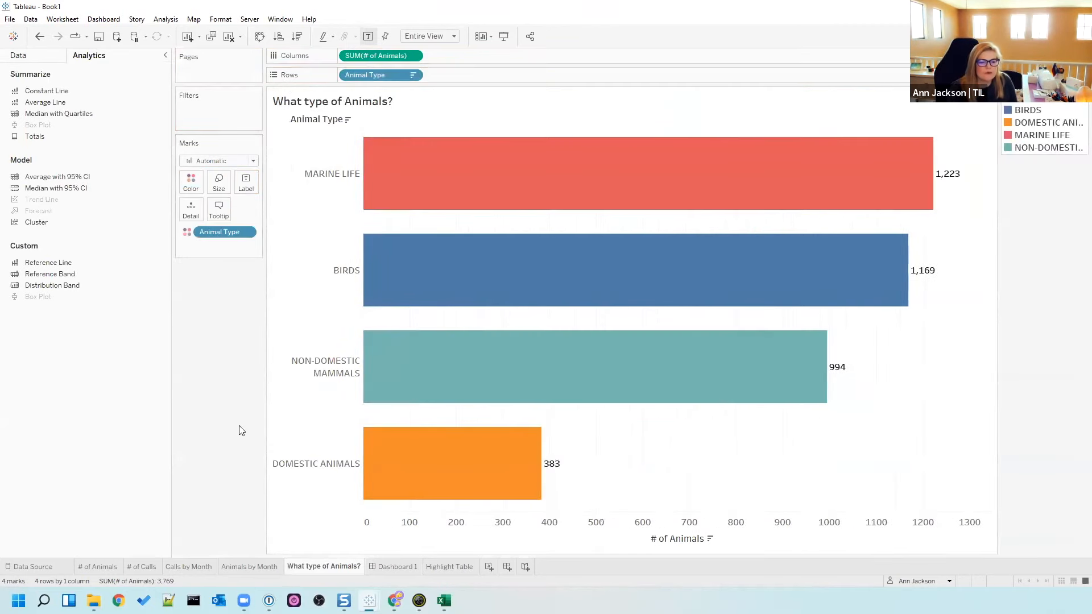
- Return to Dashboard 1 and test filtering it by the Marine Life bar, clearing the selection again
click(408, 566)
click(844, 106)
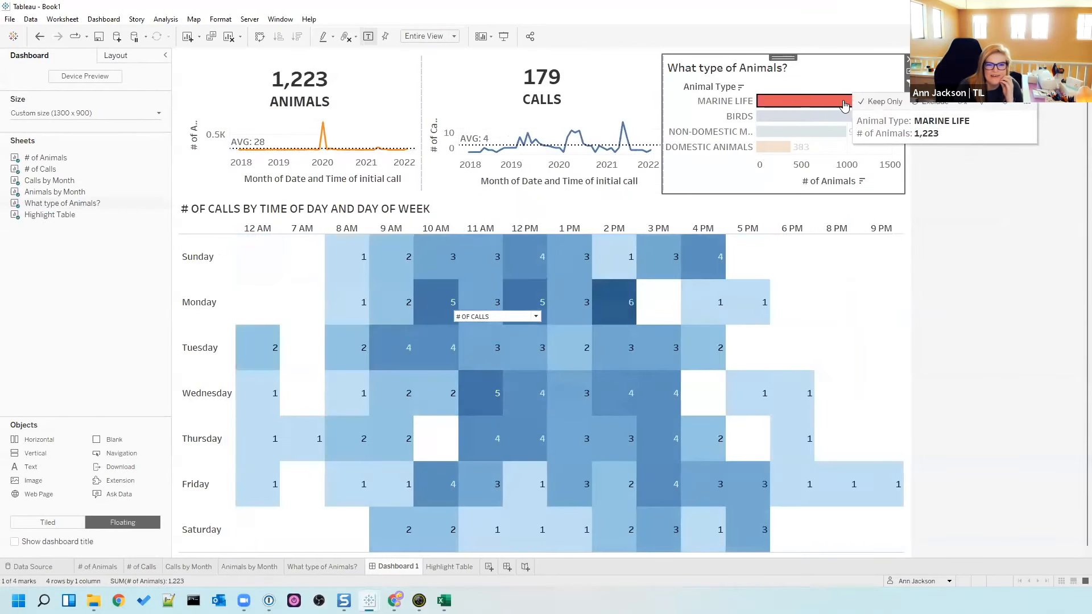
click(845, 107)
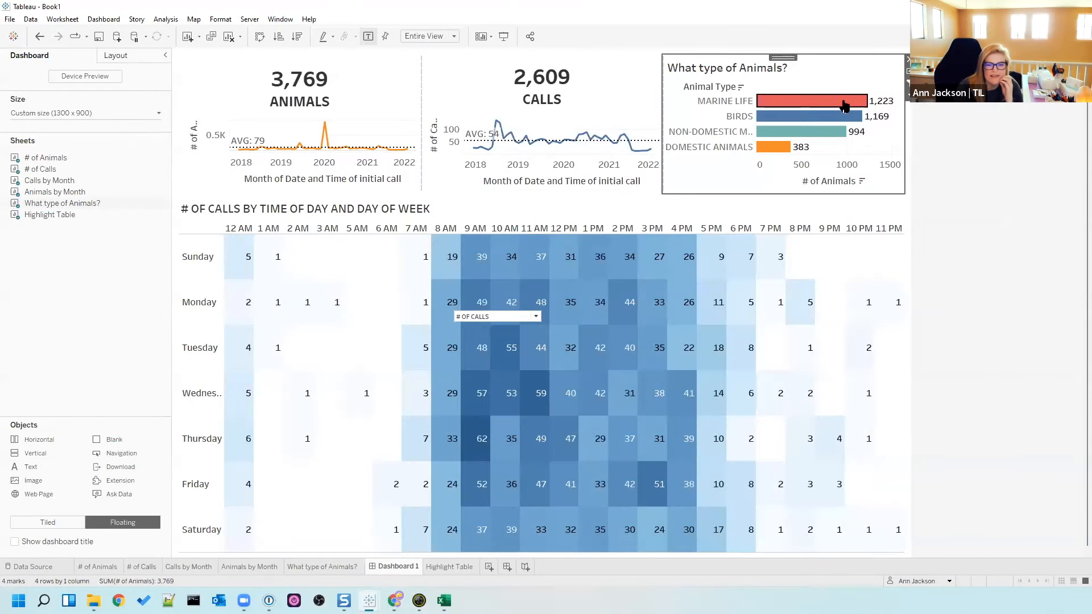
click(845, 107)
- Switch to the finished NYC Urban Park Ranger Animal Response workbook and examine the top-species tooltip on its Animals by Type bars
key(super+d)
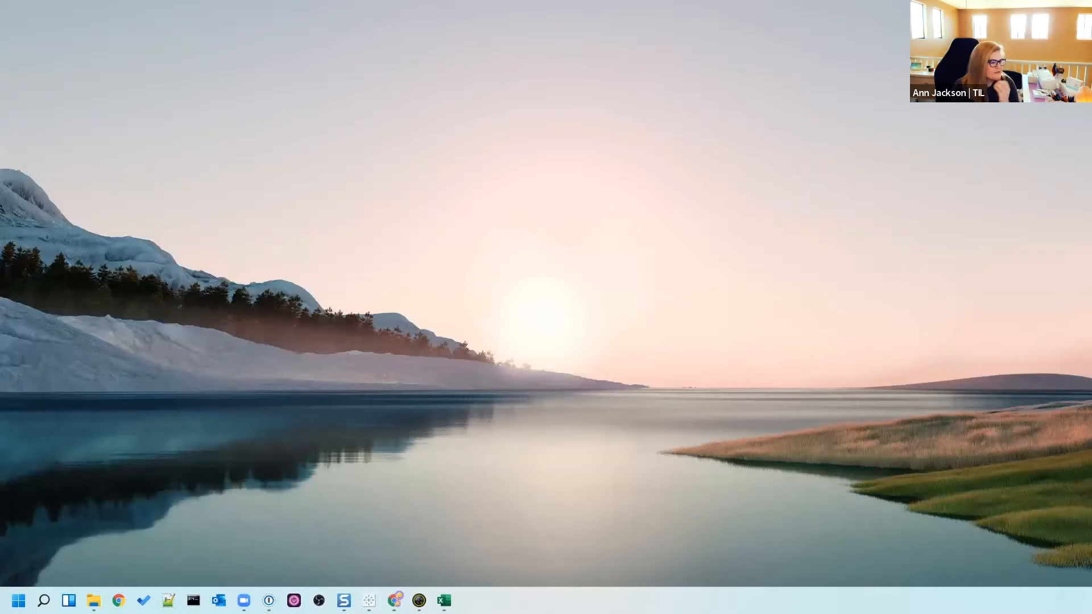
key(super+d)
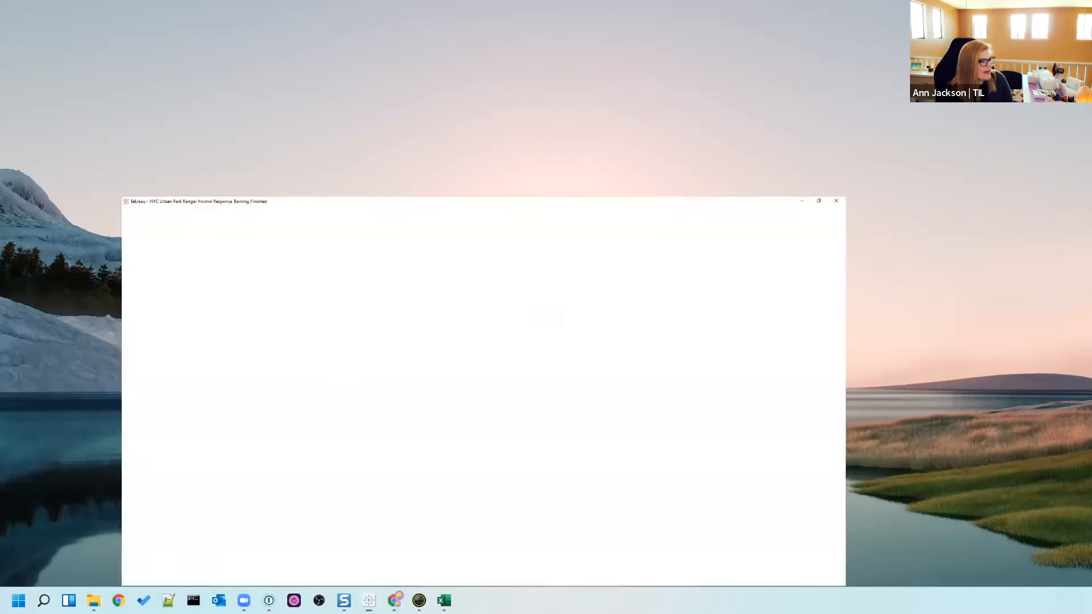
click(910, 355)
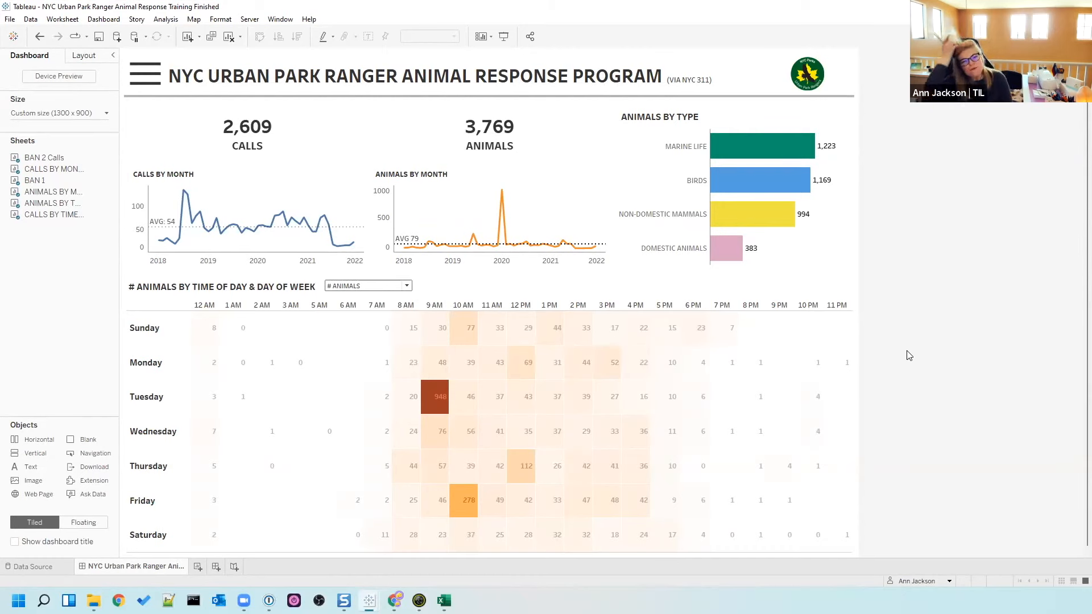
click(740, 149)
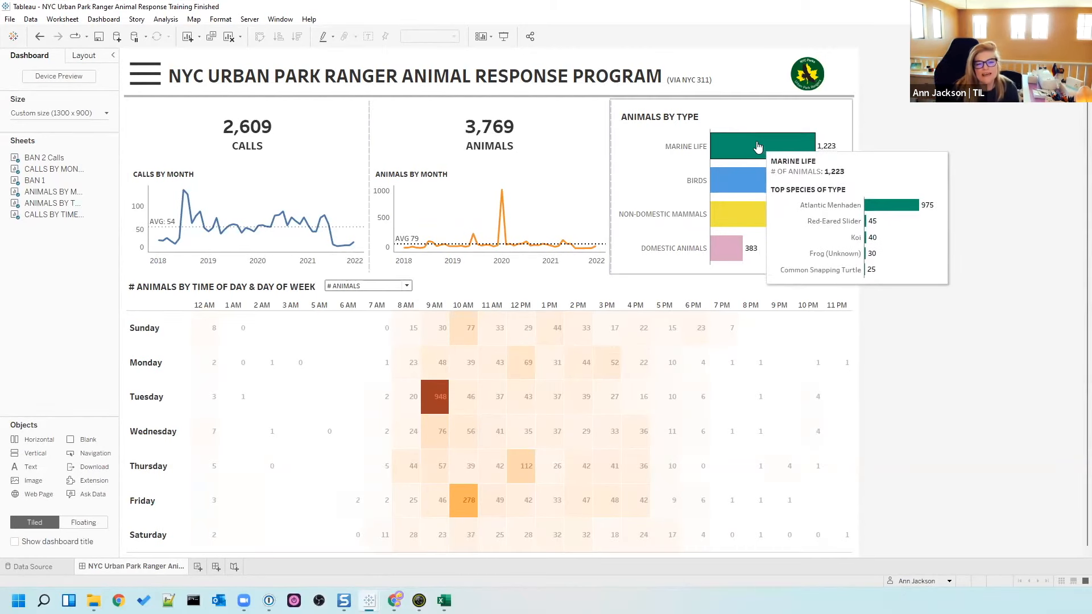
click(875, 350)
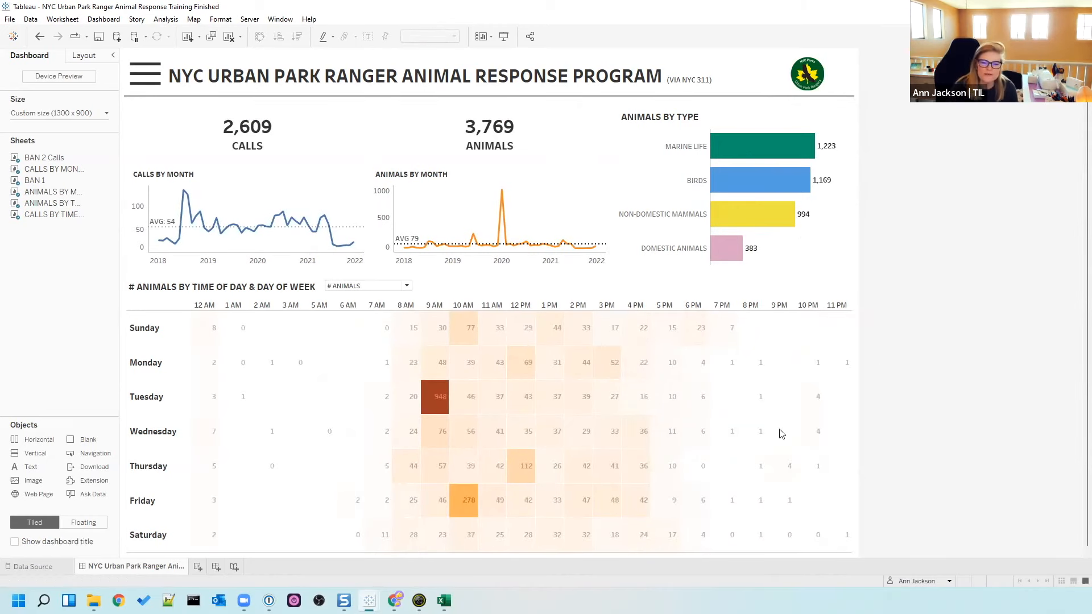
mouse_move(392, 594)
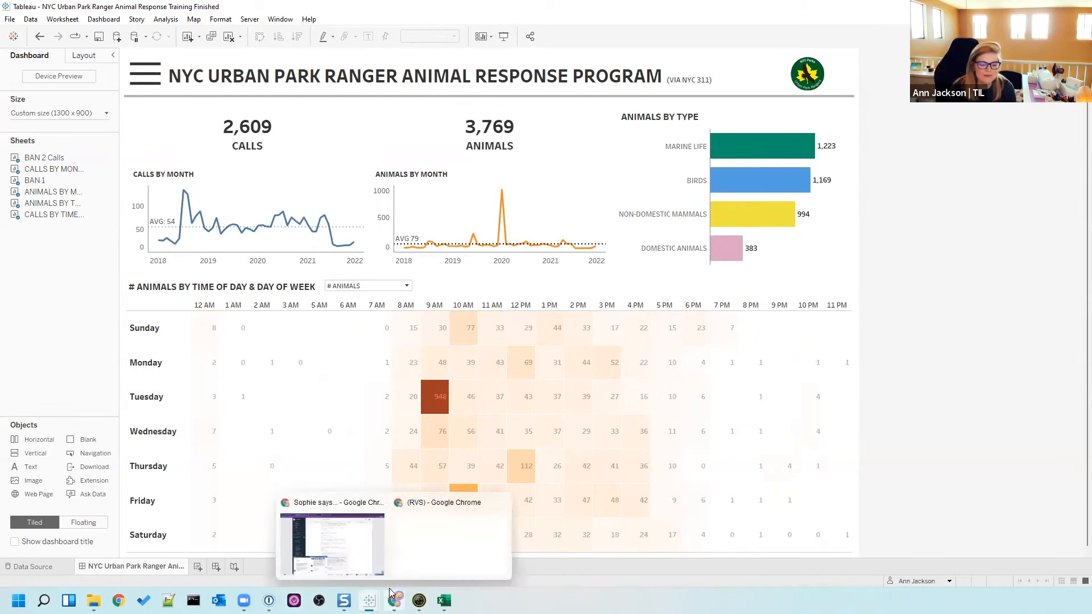
mouse_move(783, 151)
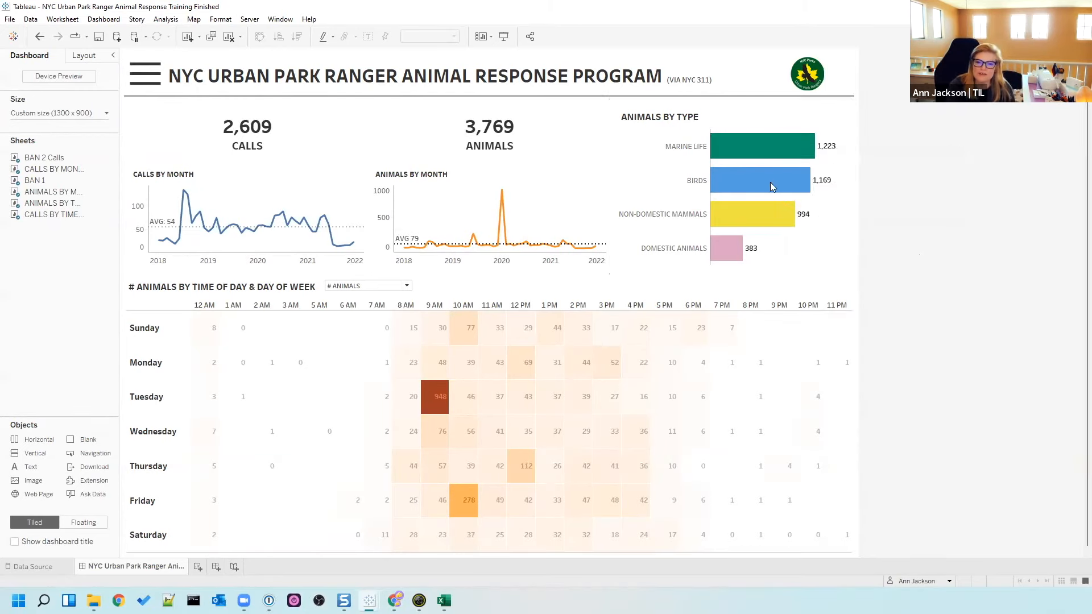
- Create a new worksheet listing Species Description in rows and name it VIT | Animal Detail
mouse_move(718, 189)
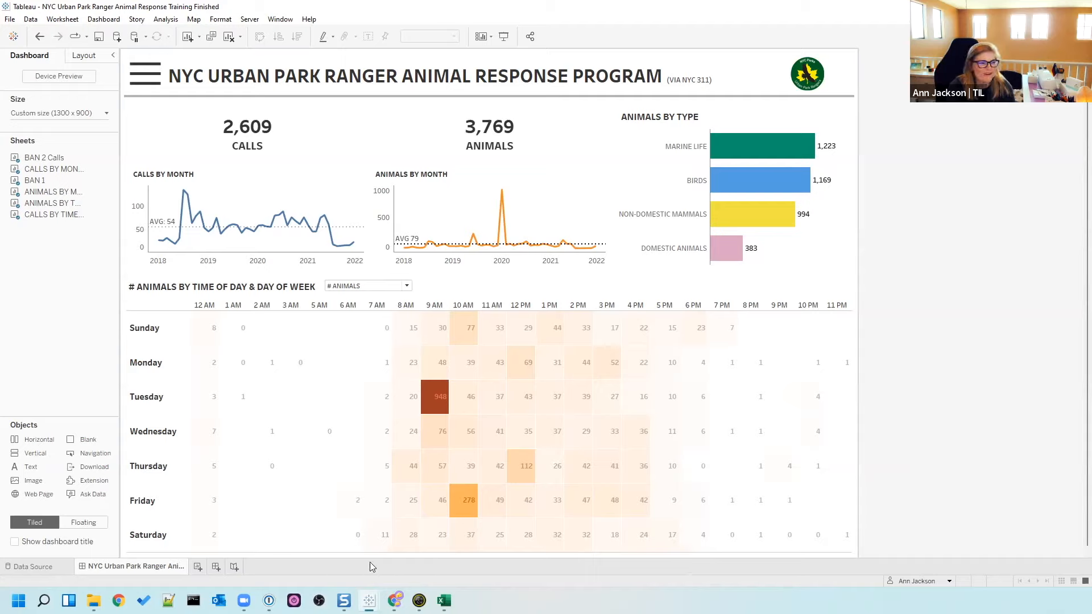
click(198, 567)
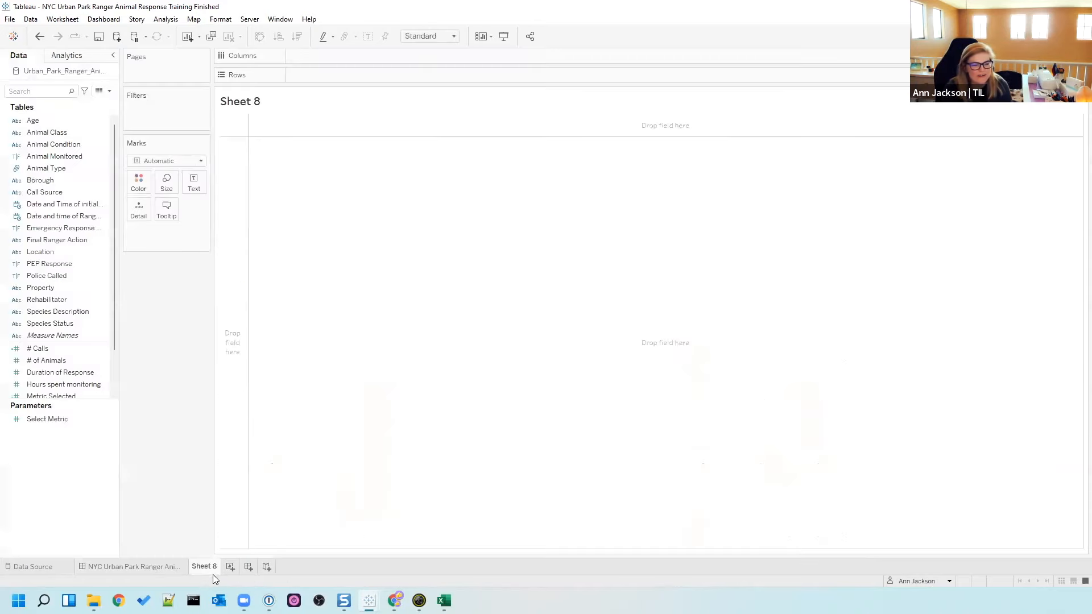
drag(54, 315, 233, 282)
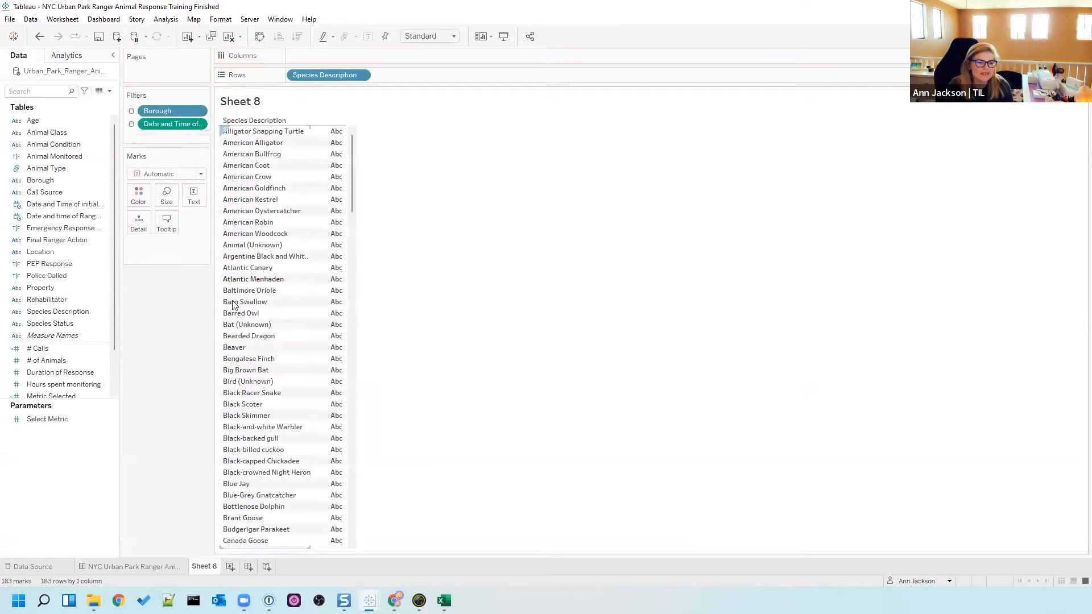
right_click(202, 569)
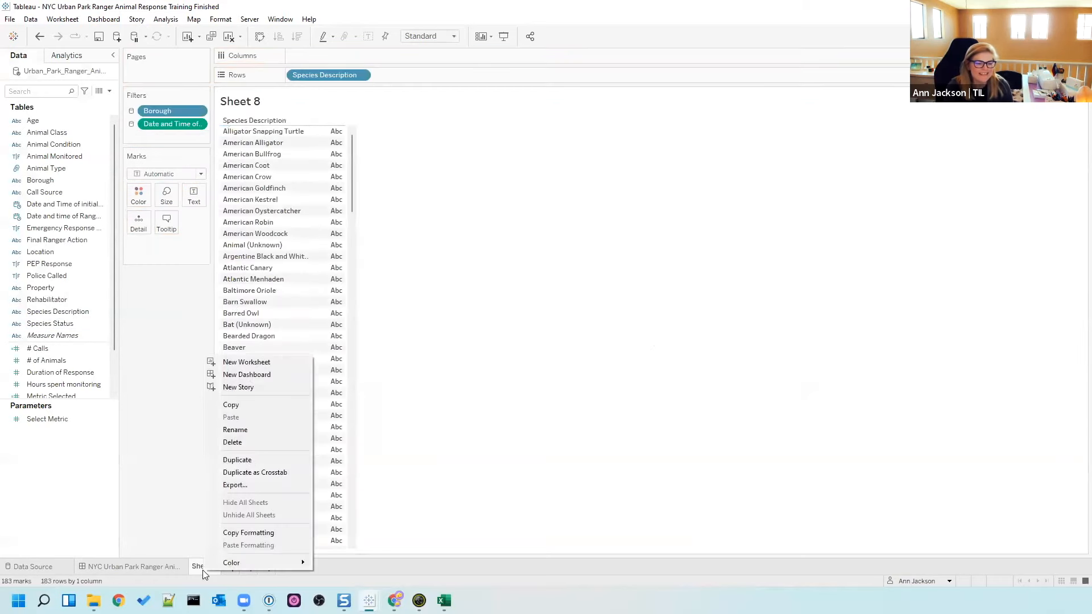
click(247, 428)
text(V)
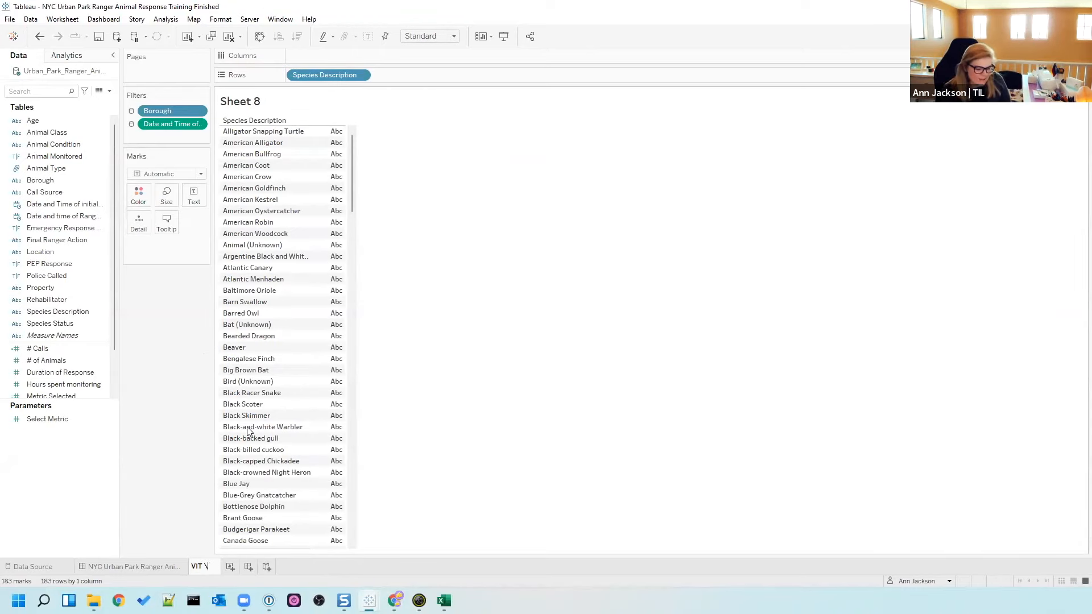
text(IT | Animal Detail)
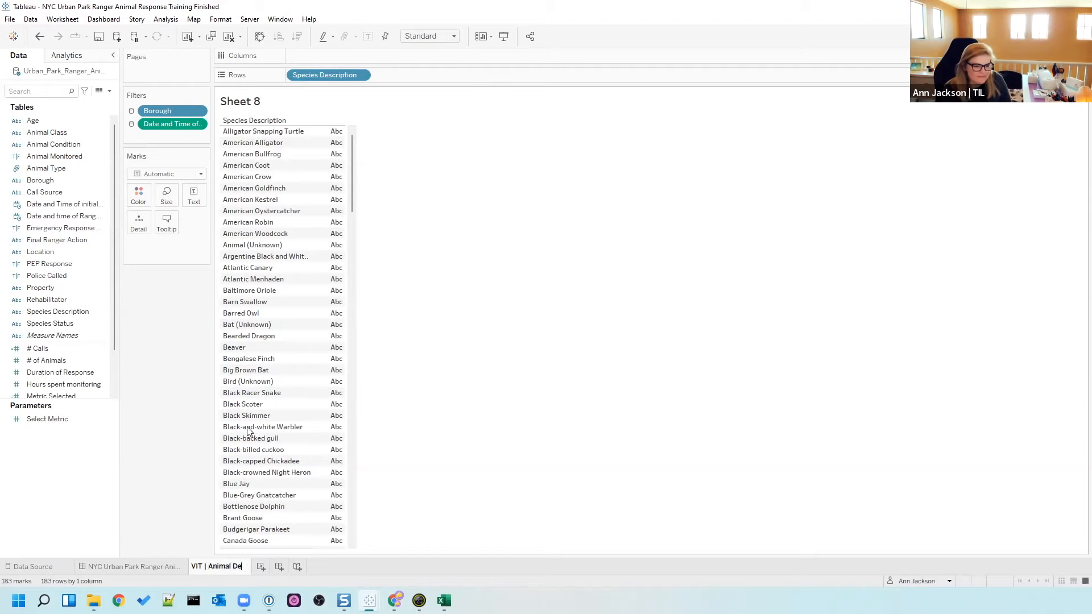
key(Return)
- Plot the sum of # of Animals as horizontal bars per species, sorted in descending order
drag(44, 360, 343, 54)
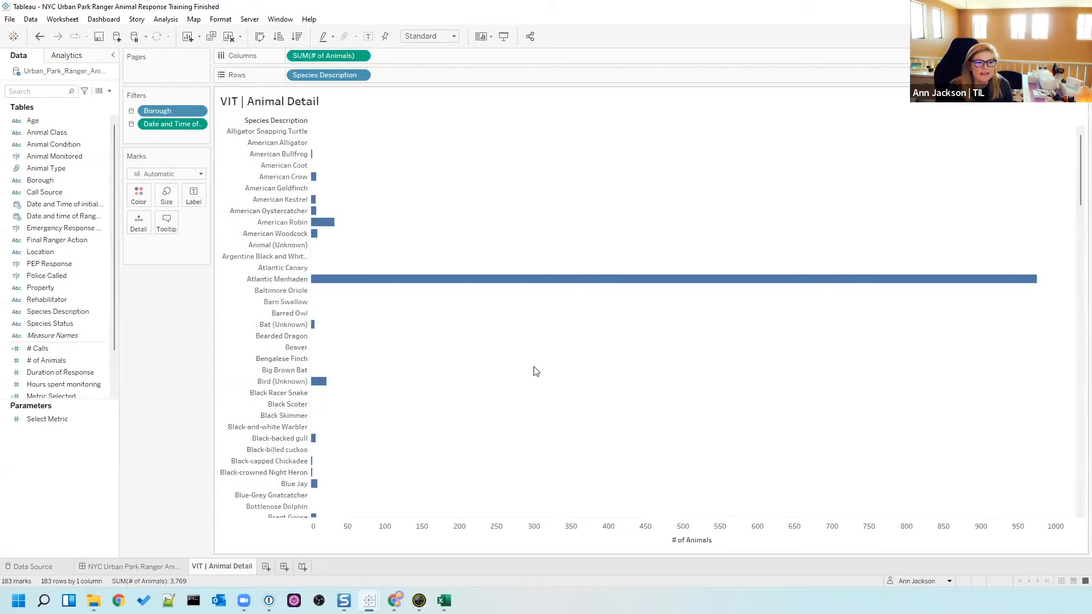
click(297, 35)
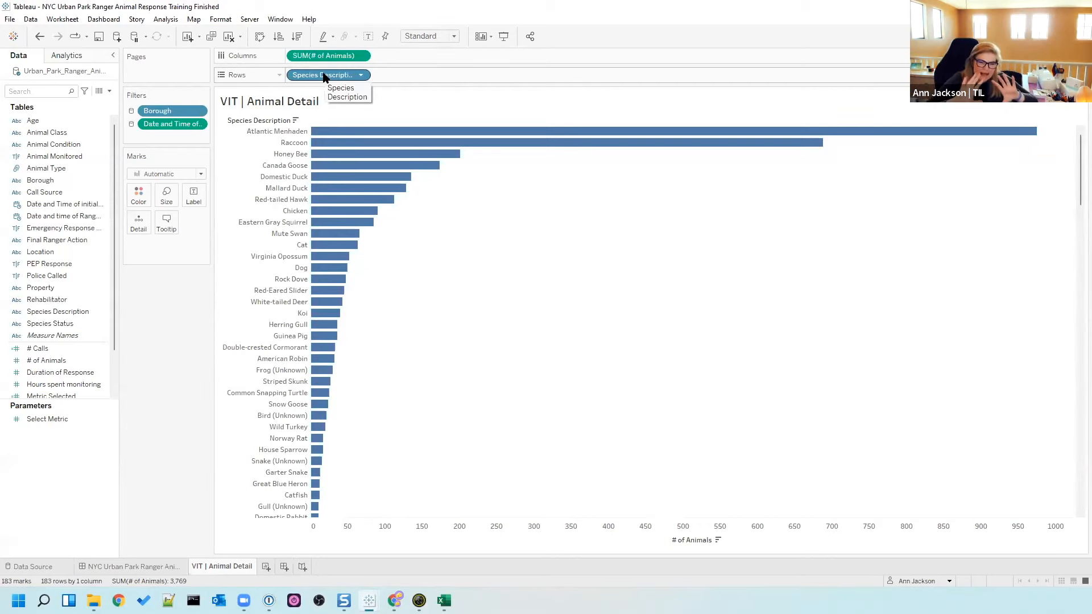
- Filter Species Description to the top 5 by sum of # of Animals and color the bars by Animal Type
drag(315, 74, 178, 138)
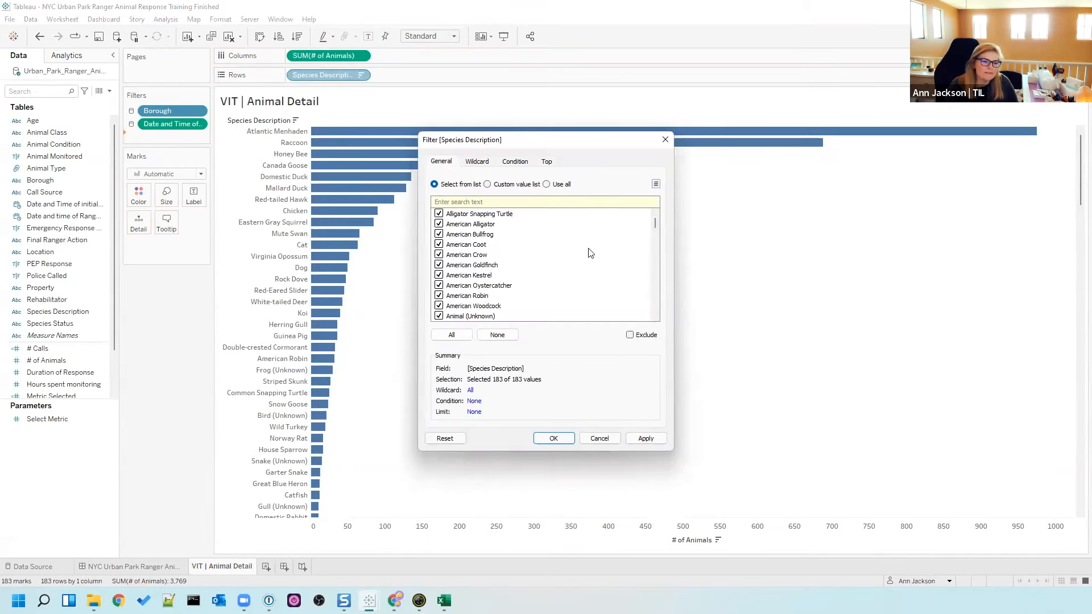
click(546, 185)
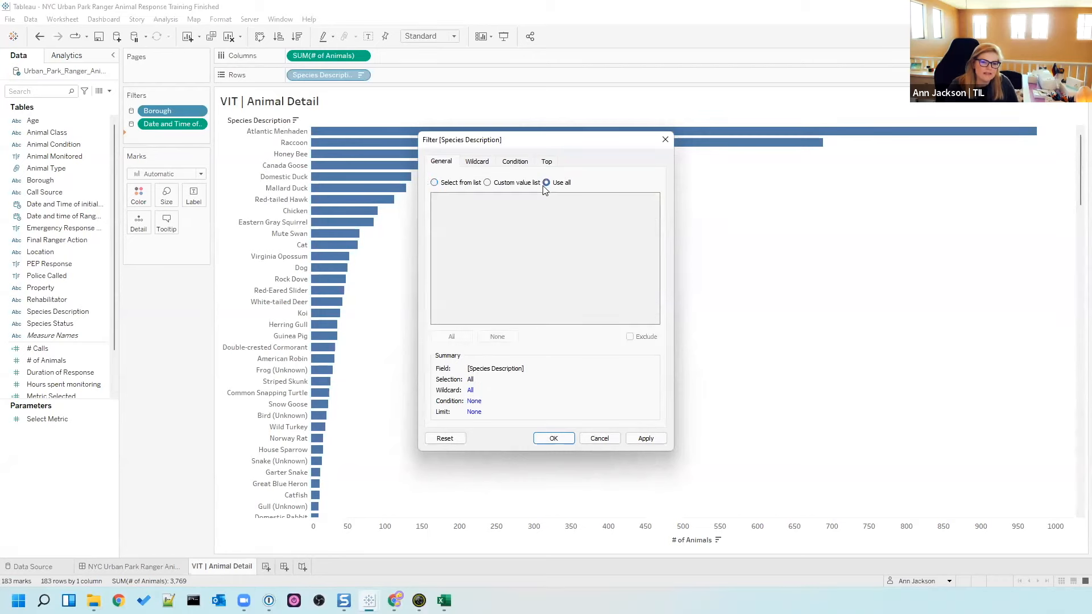
click(547, 164)
click(435, 191)
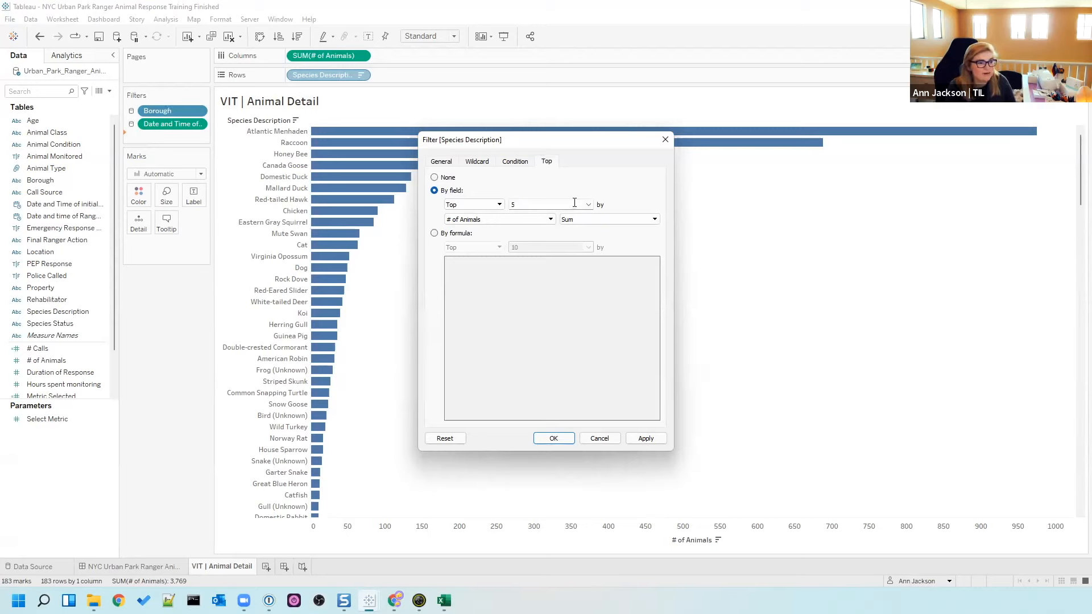
click(647, 440)
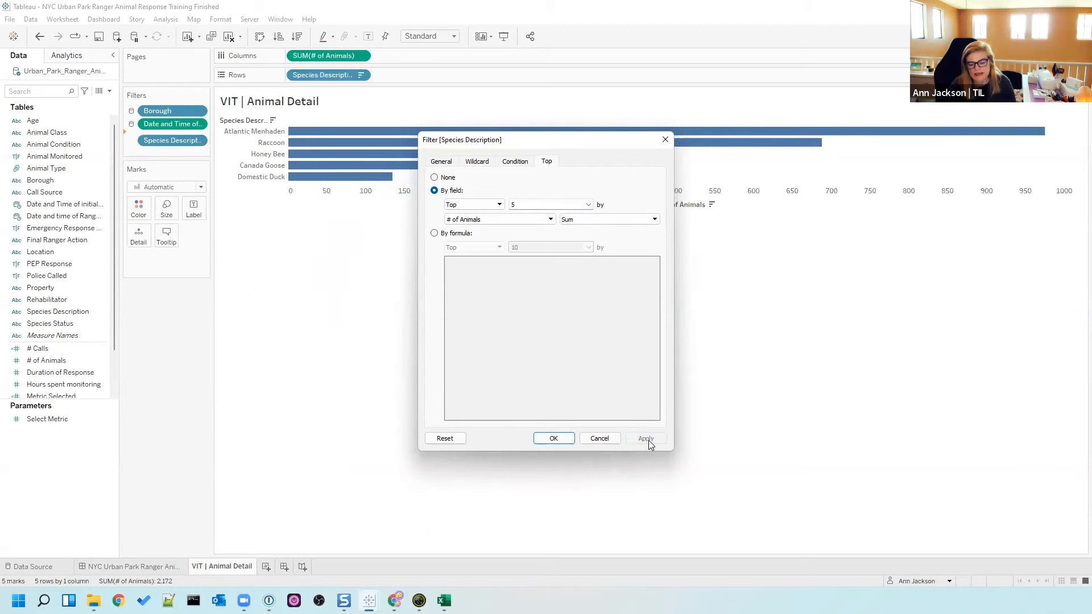
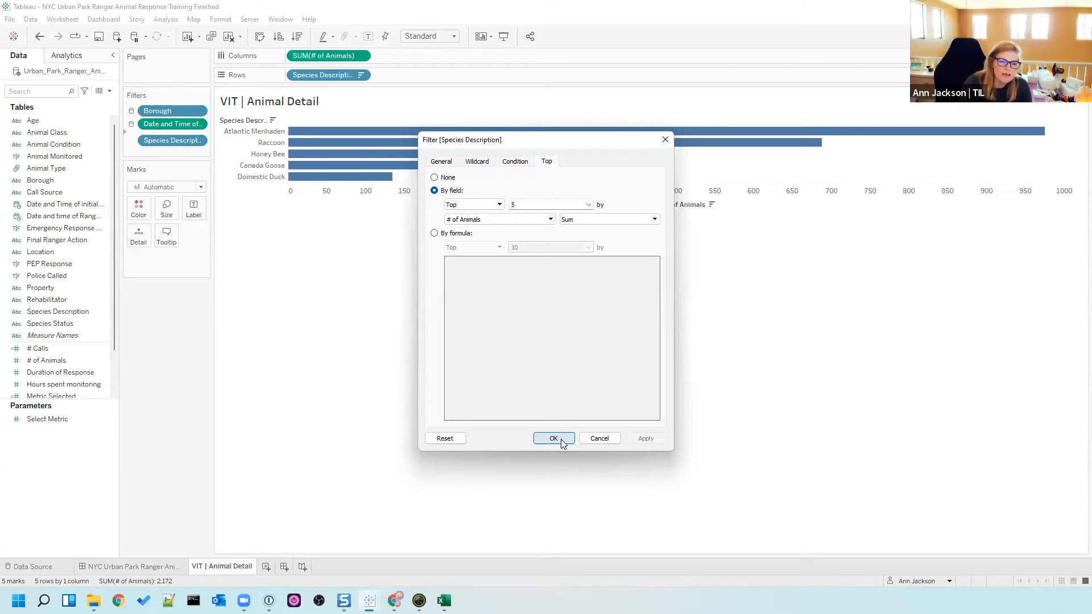
click(562, 443)
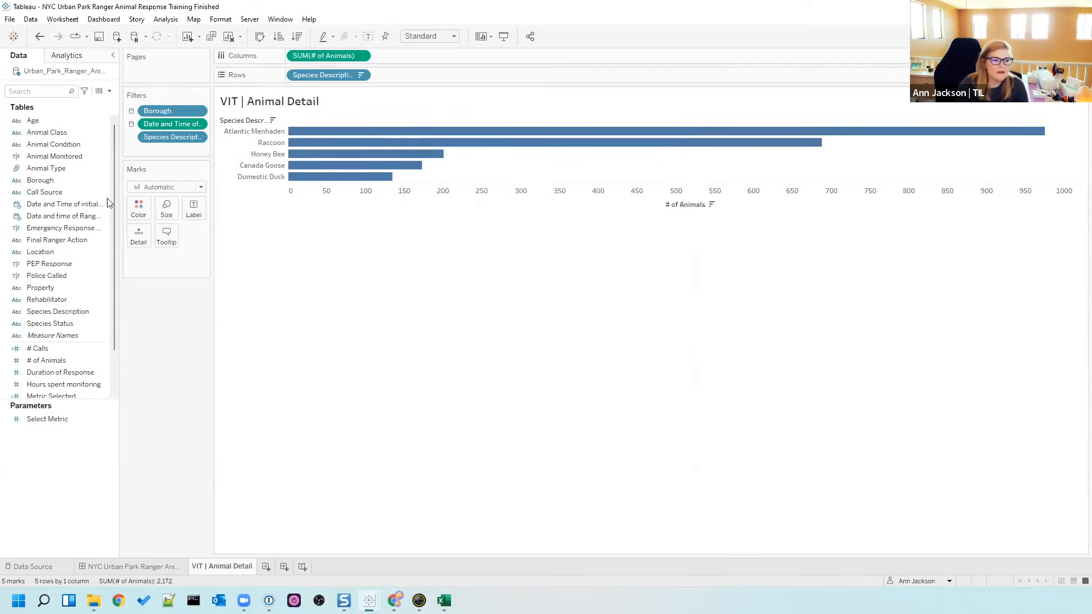
drag(102, 168, 139, 209)
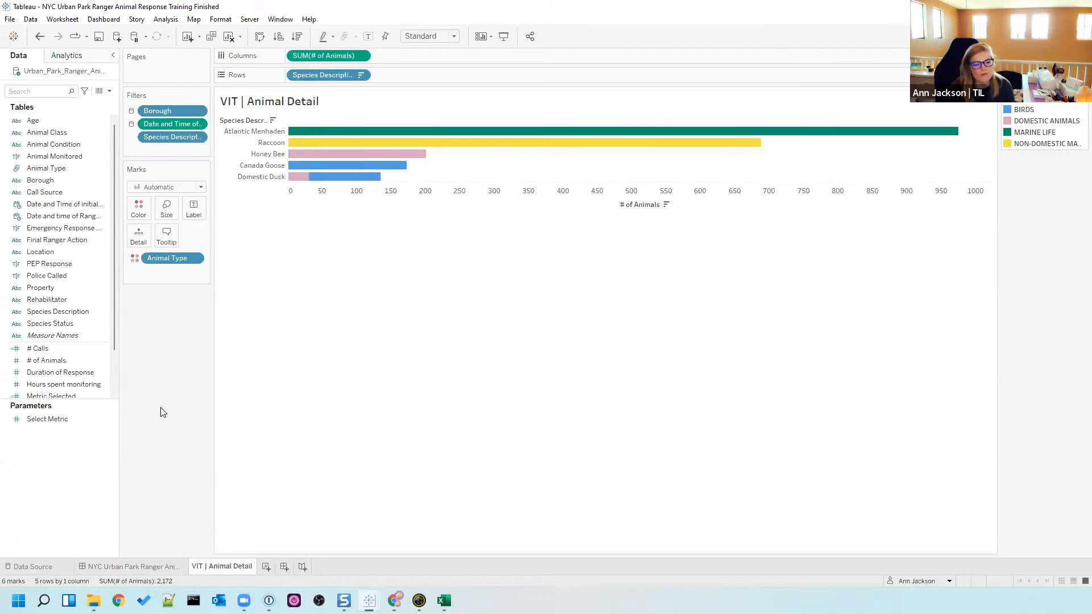
- Go to the dashboard's ANIMALS BY TYPE sheet and examine its tooltip definition and the Marine Life bar's tooltip
click(162, 566)
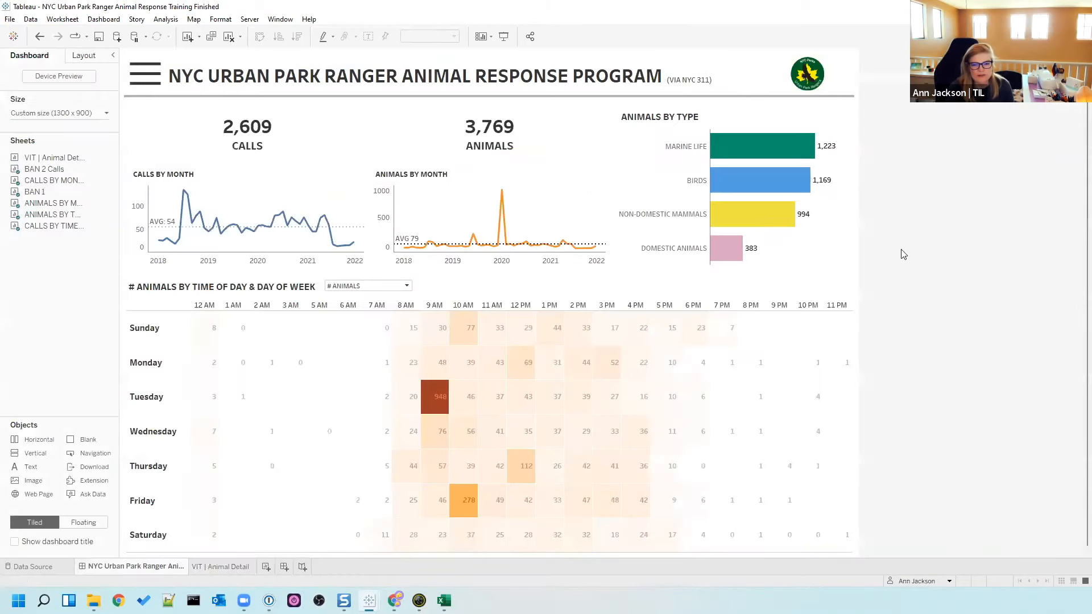
click(838, 242)
click(858, 116)
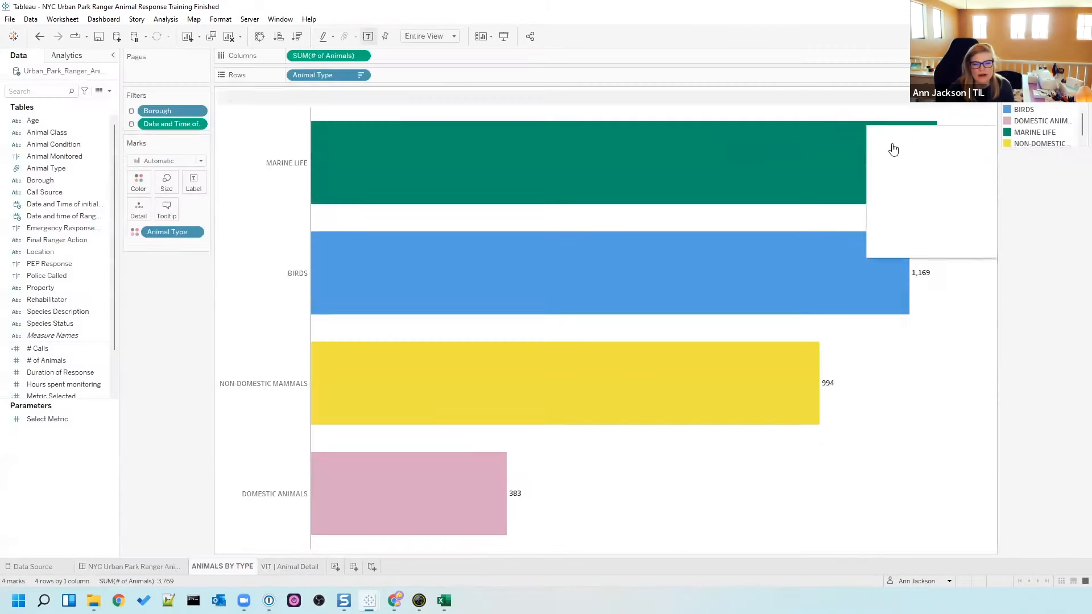
click(169, 229)
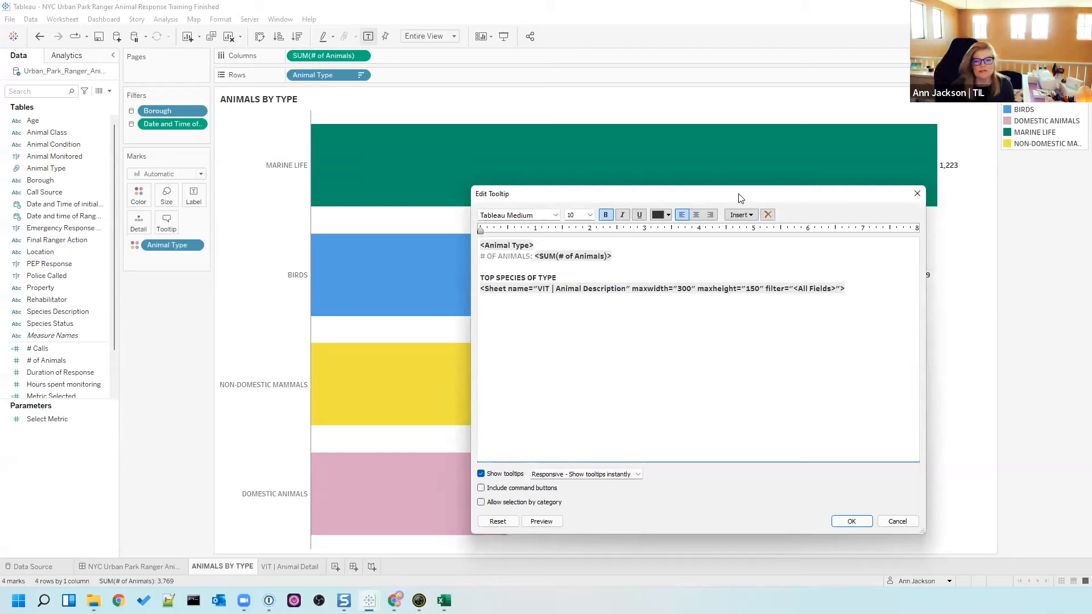
click(887, 522)
mouse_move(464, 166)
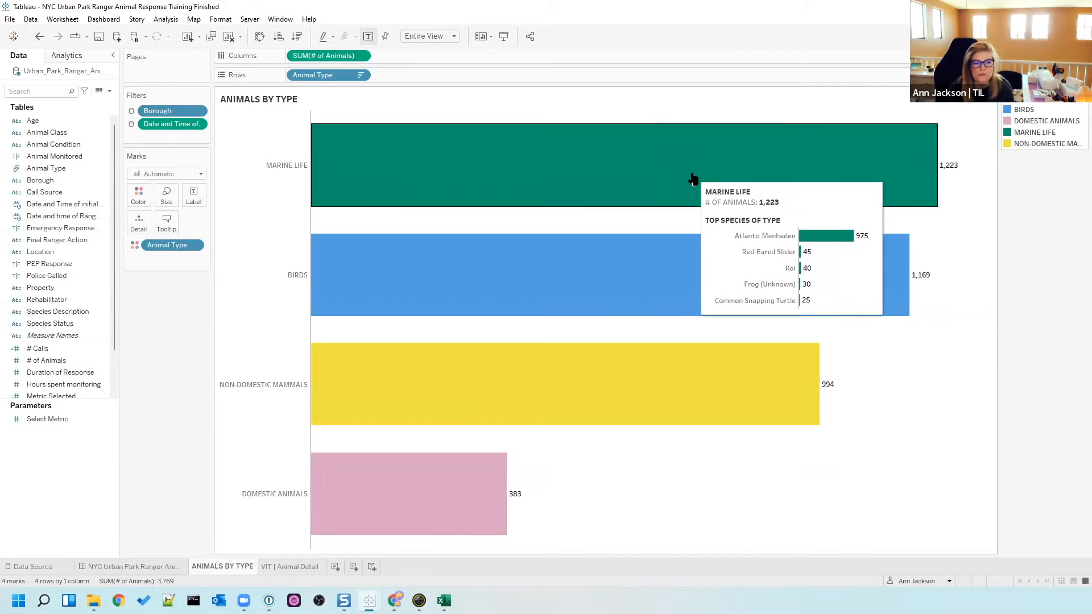
- Replace the VIT | Animal Description sheet in the ANIMALS BY TYPE tooltip with VIT | Animal Detail and check the bar tooltips
click(166, 223)
click(561, 291)
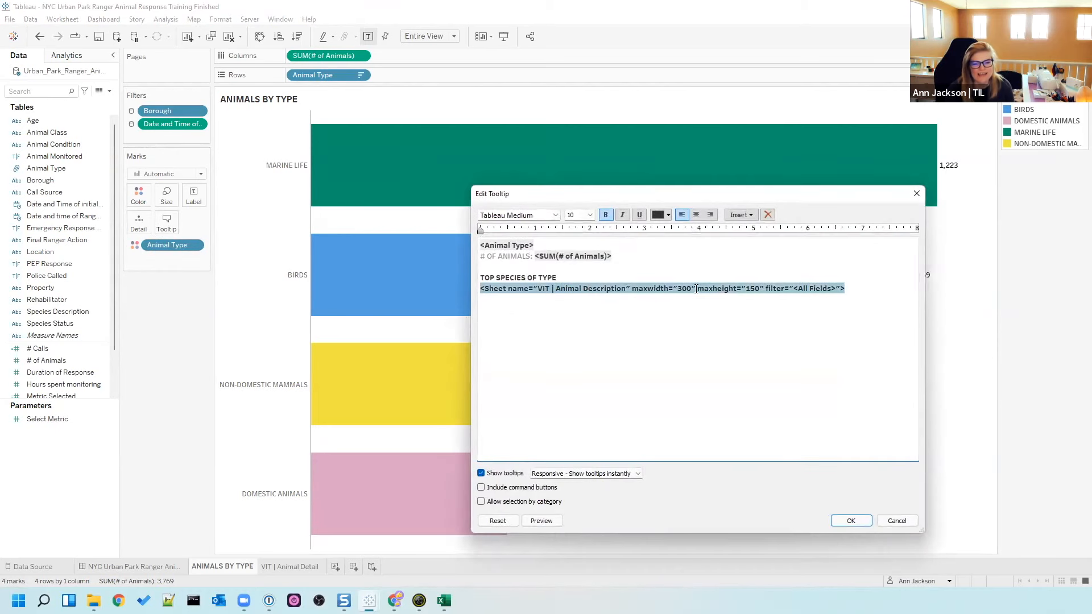
click(844, 290)
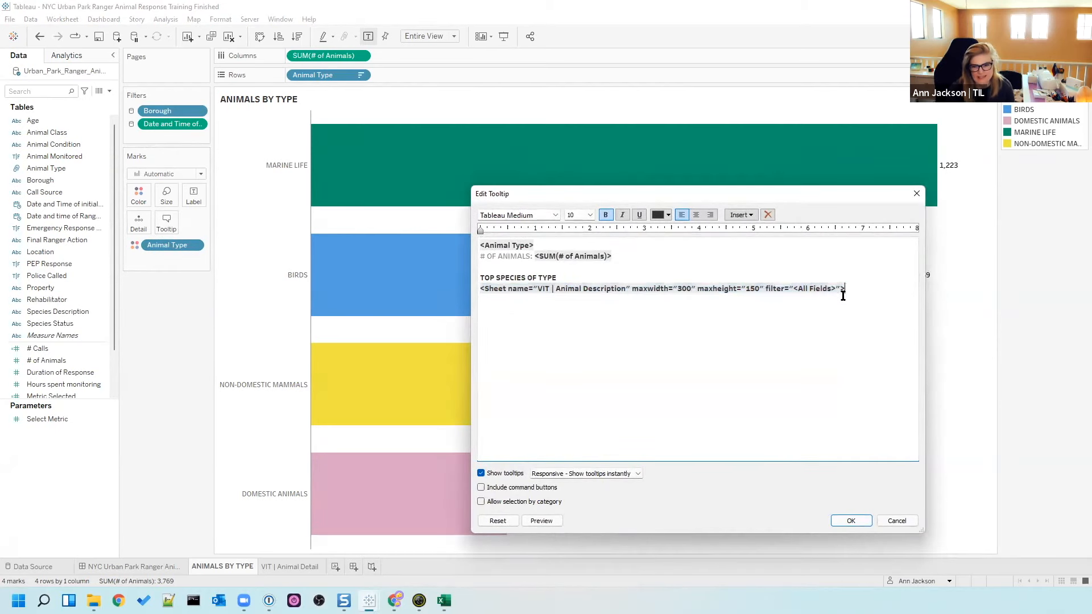
click(739, 215)
mouse_move(747, 230)
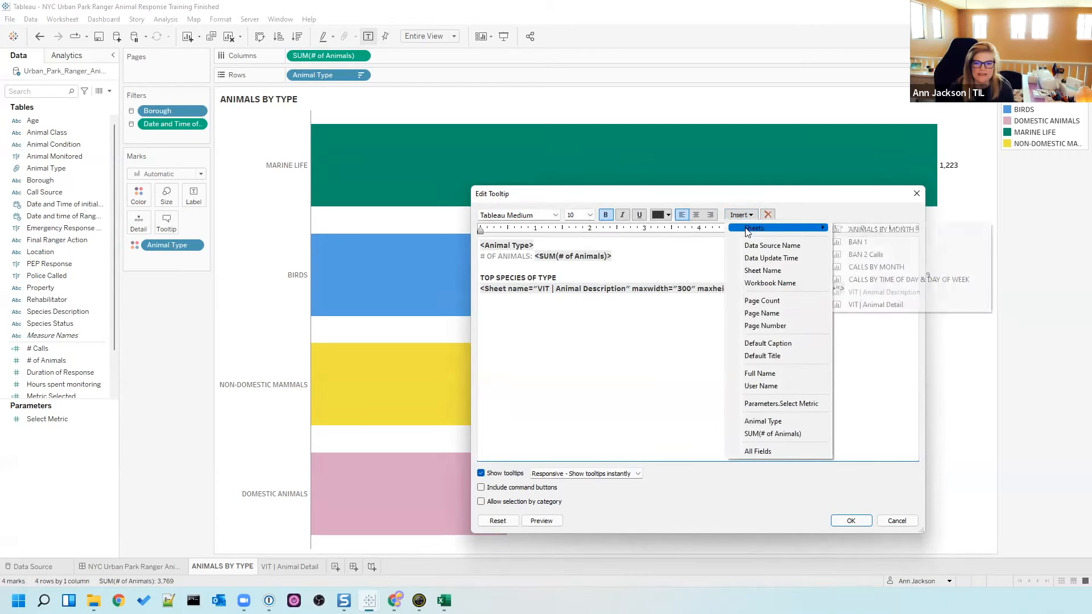
click(898, 306)
drag(844, 288, 480, 289)
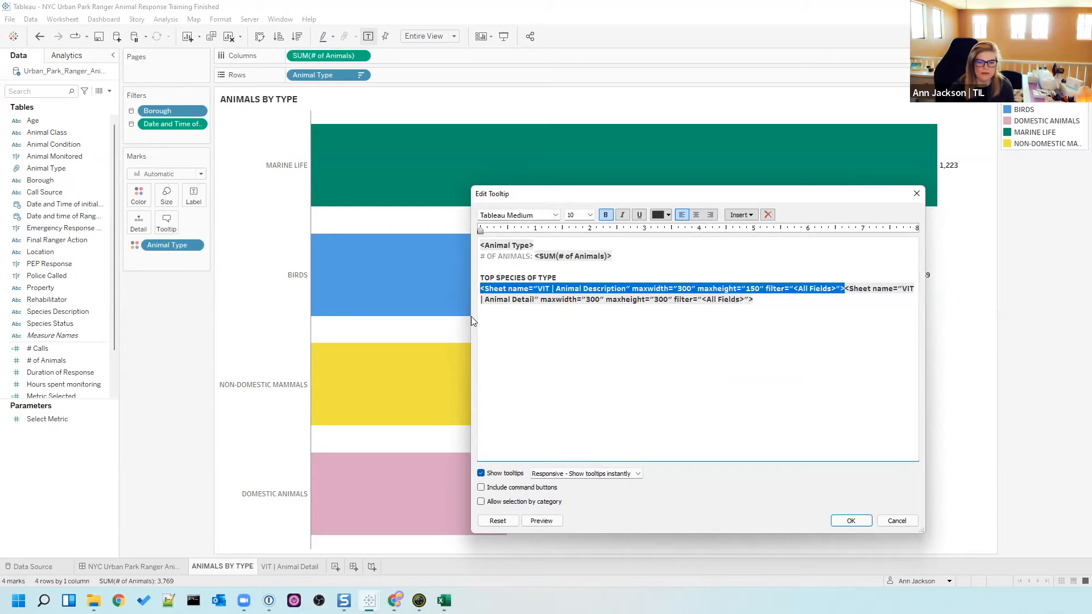
key(Delete)
click(851, 521)
mouse_move(519, 169)
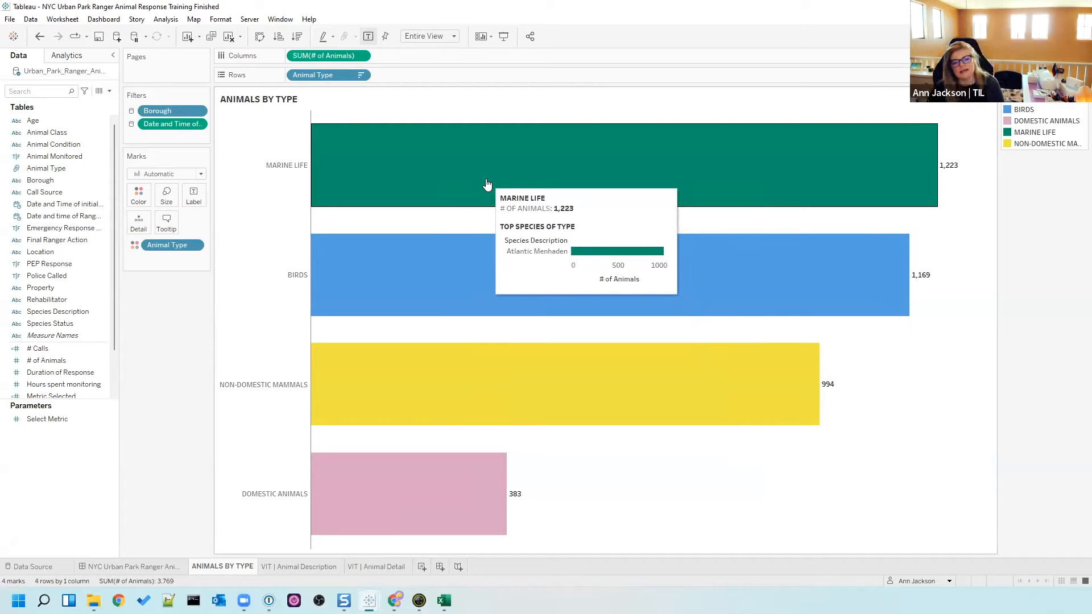
mouse_move(468, 268)
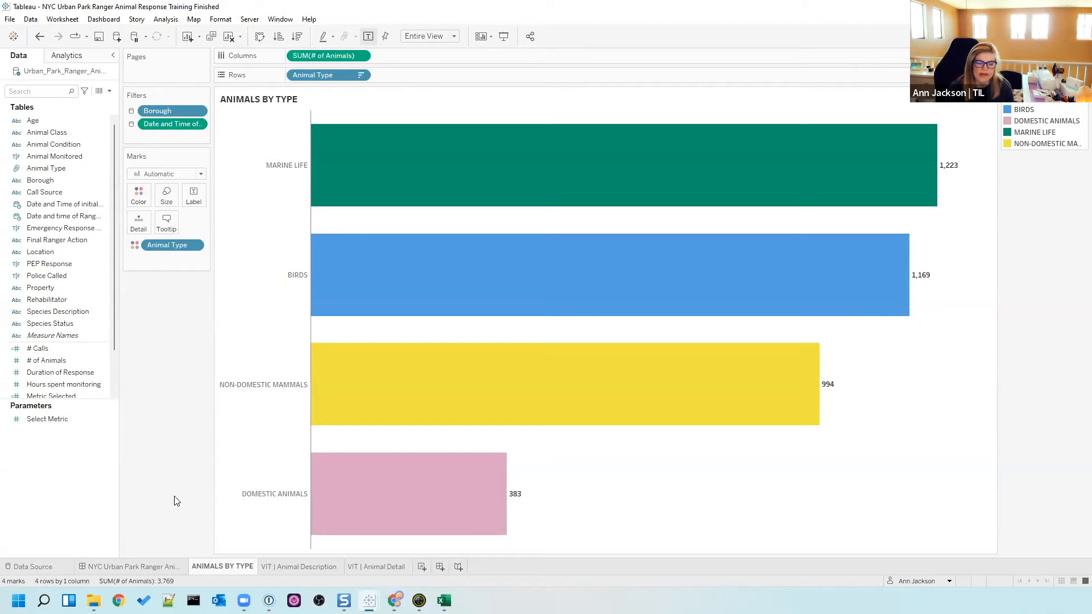
- Add the Tooltip (Animal Type) filter on VIT | Animal Detail to context and check the Marine Life tooltip on the dashboard
click(356, 567)
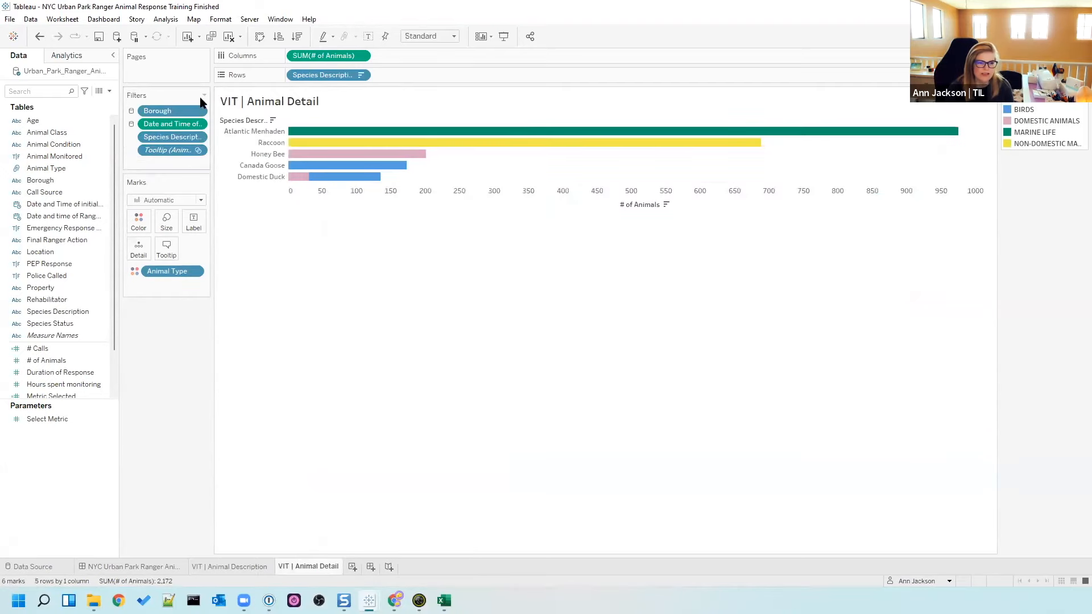
drag(211, 135, 240, 135)
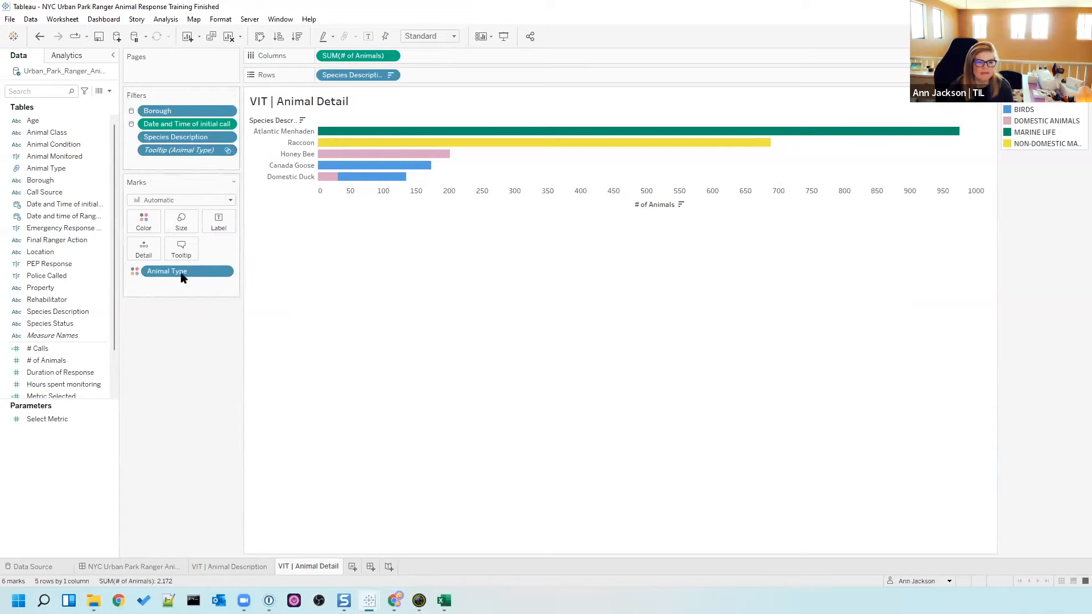
right_click(175, 150)
click(227, 203)
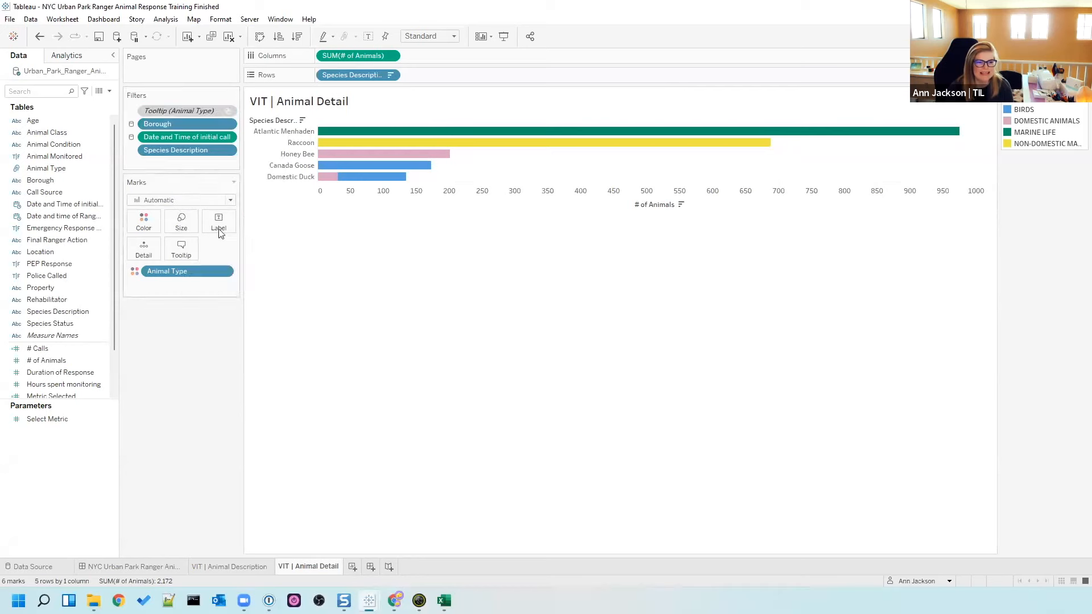
click(154, 565)
mouse_move(737, 147)
mouse_move(733, 181)
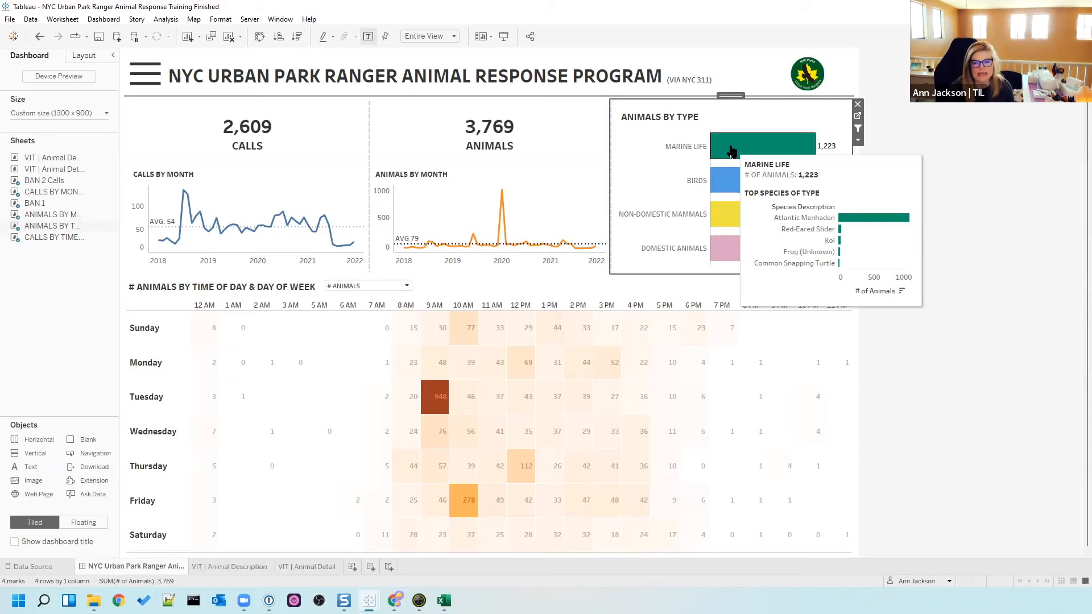
- On VIT | Animal Detail, hide the row field label and the # of Animals axis, with the view fitted to Entire View
click(320, 567)
right_click(285, 121)
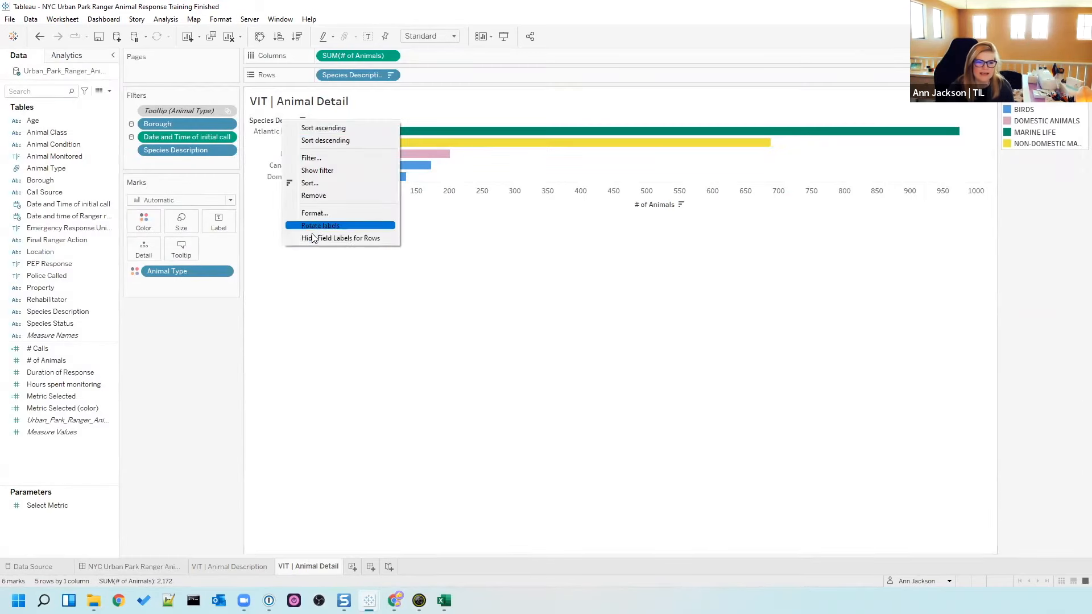
click(313, 238)
click(426, 37)
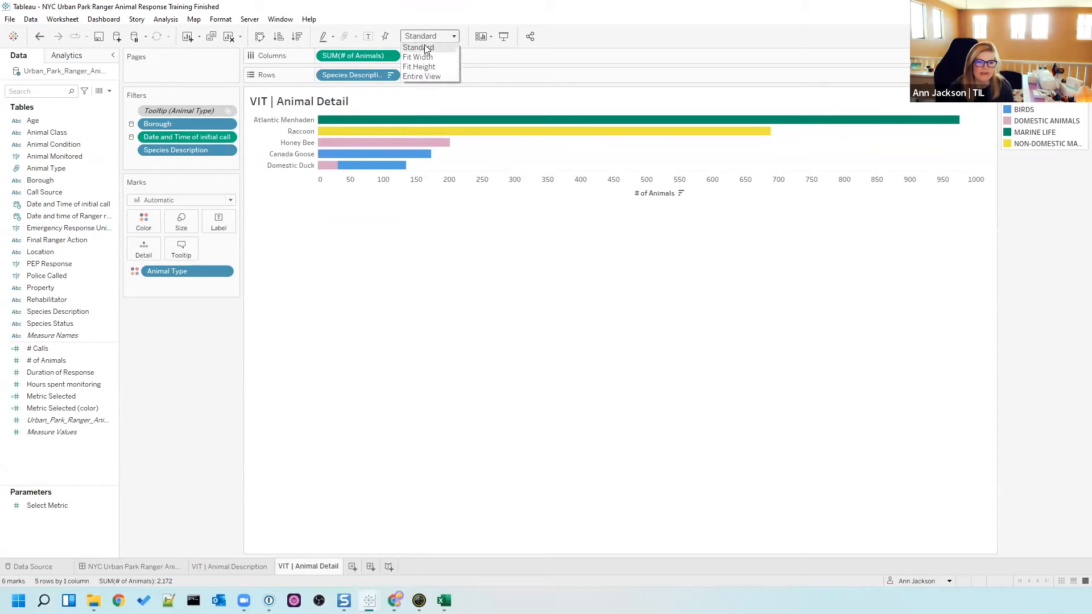
click(424, 76)
right_click(430, 531)
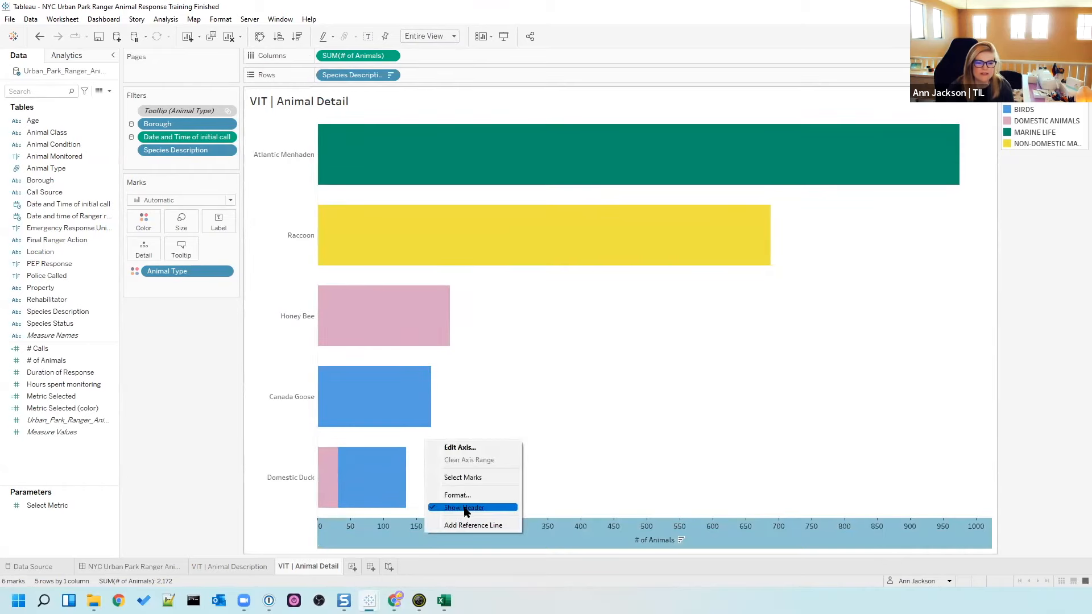
click(455, 507)
- Show mark labels on the species bars and check the Animals by Type tooltip on the dashboard
click(218, 222)
click(241, 250)
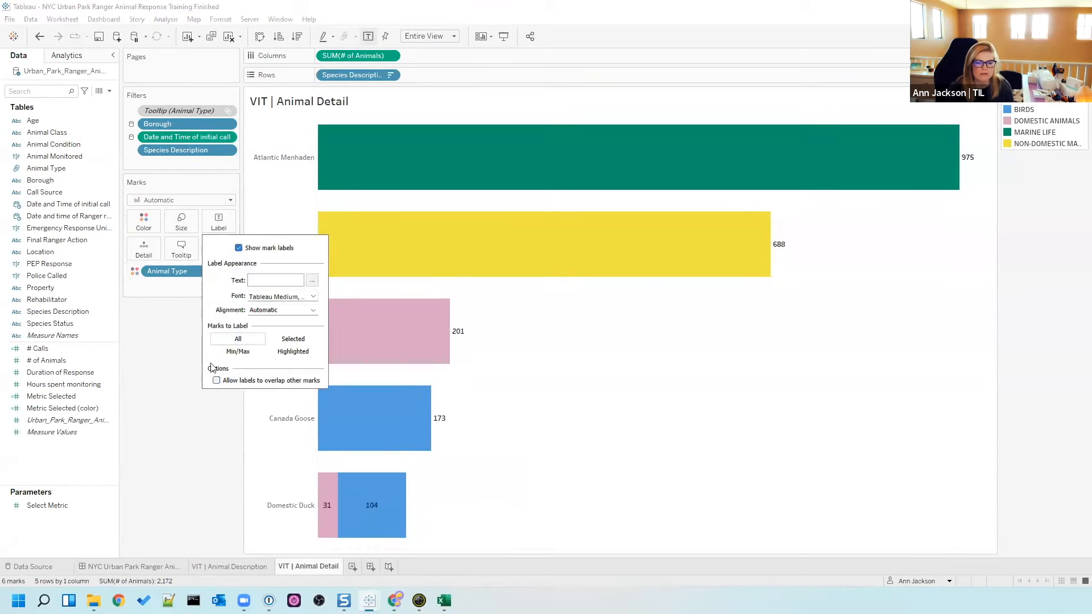
click(180, 496)
click(152, 569)
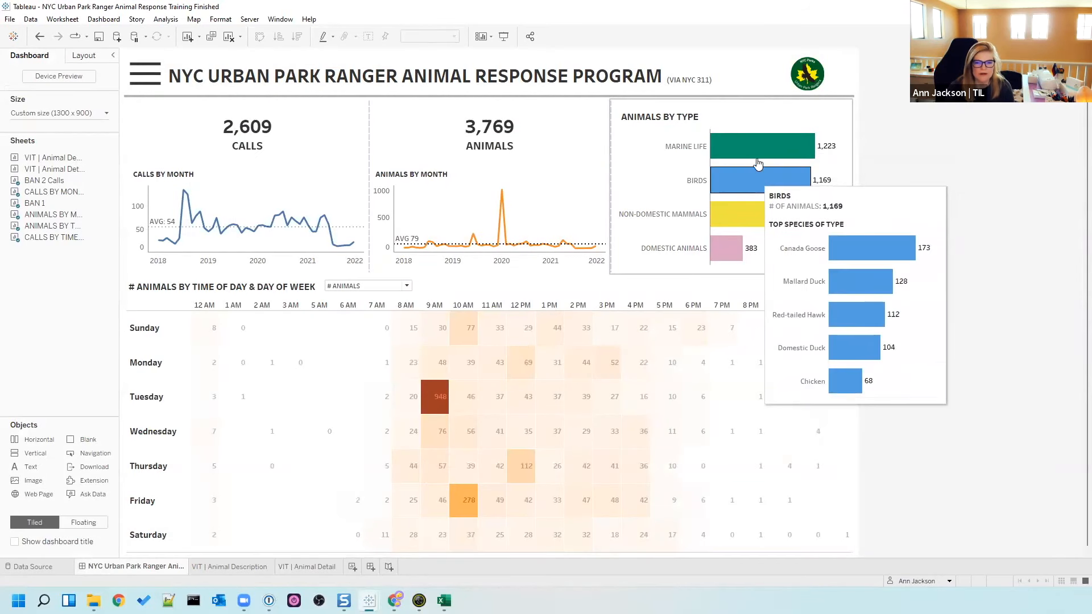
click(757, 118)
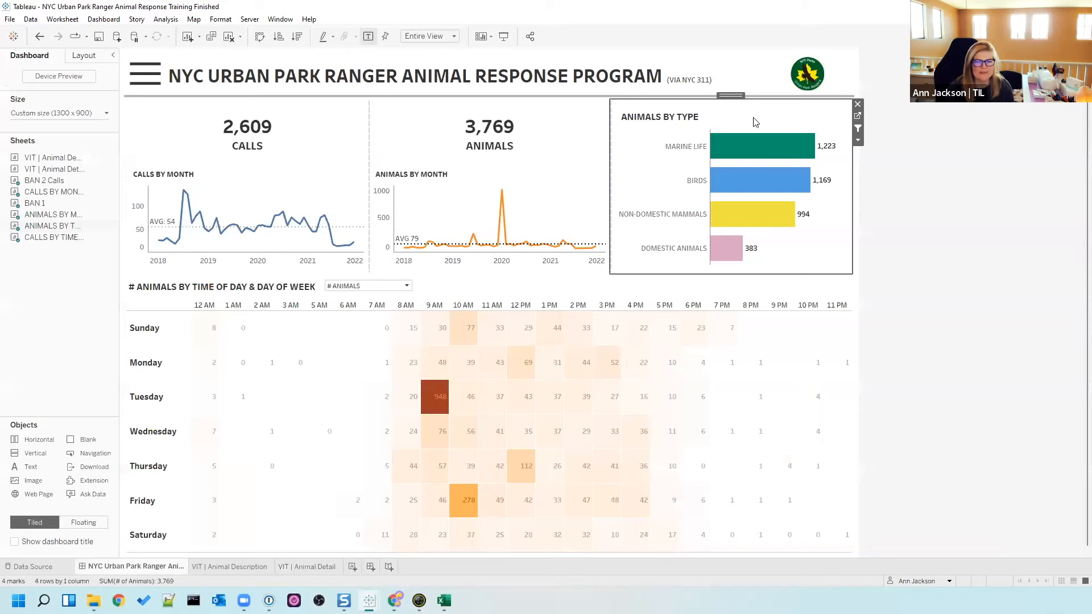
- Reduce the maxheight of the VIT | Animal Detail sheet in the ANIMALS BY TYPE tooltip to 150 and check the Marine Life tooltip
click(63, 20)
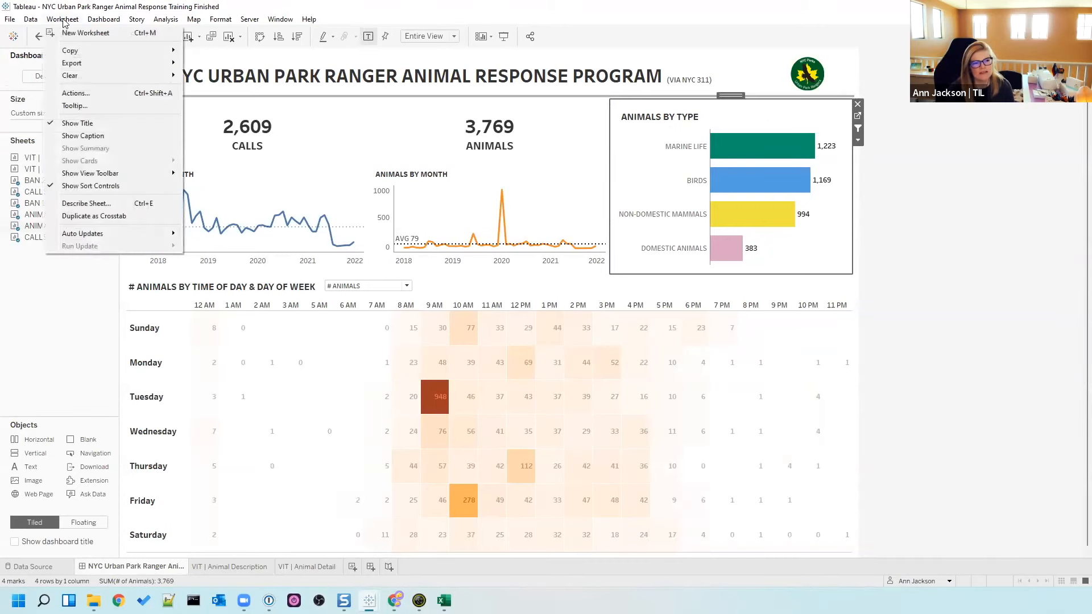
click(110, 107)
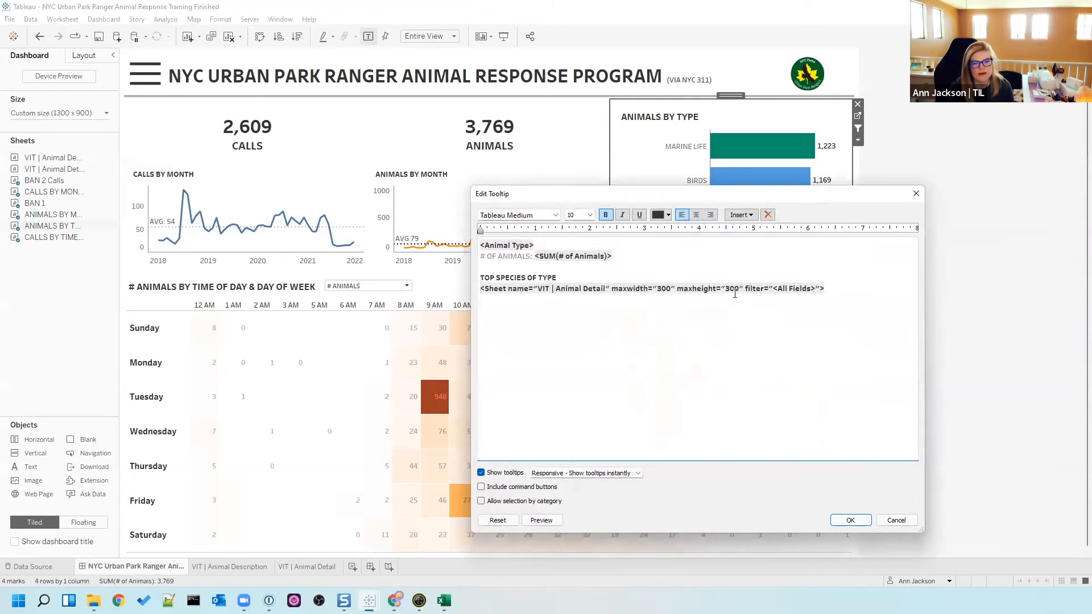
triple_click(729, 288)
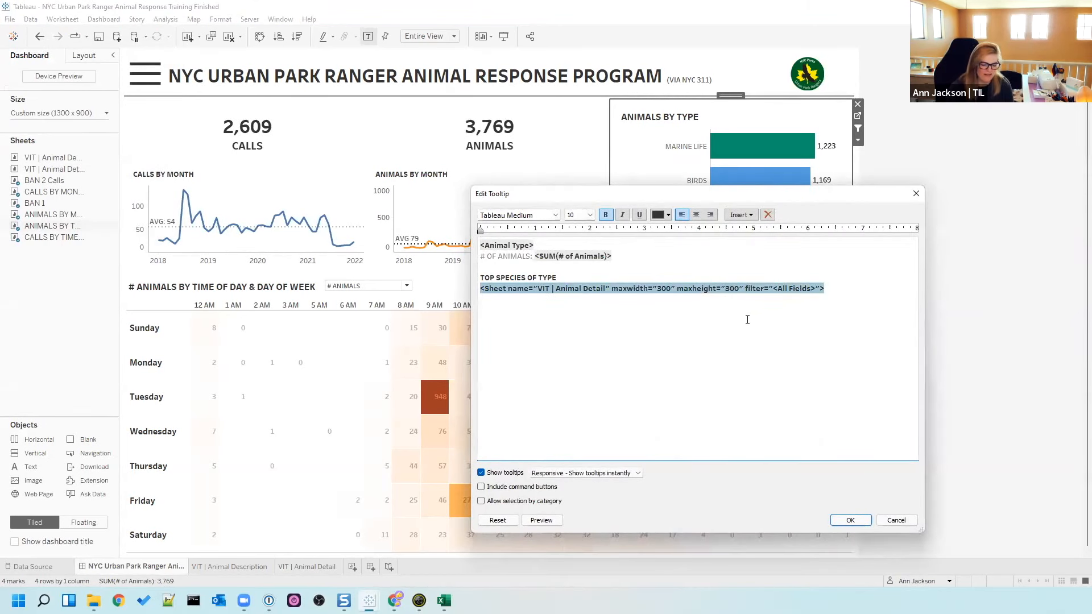
key(BackSpace)
text(15)
click(849, 520)
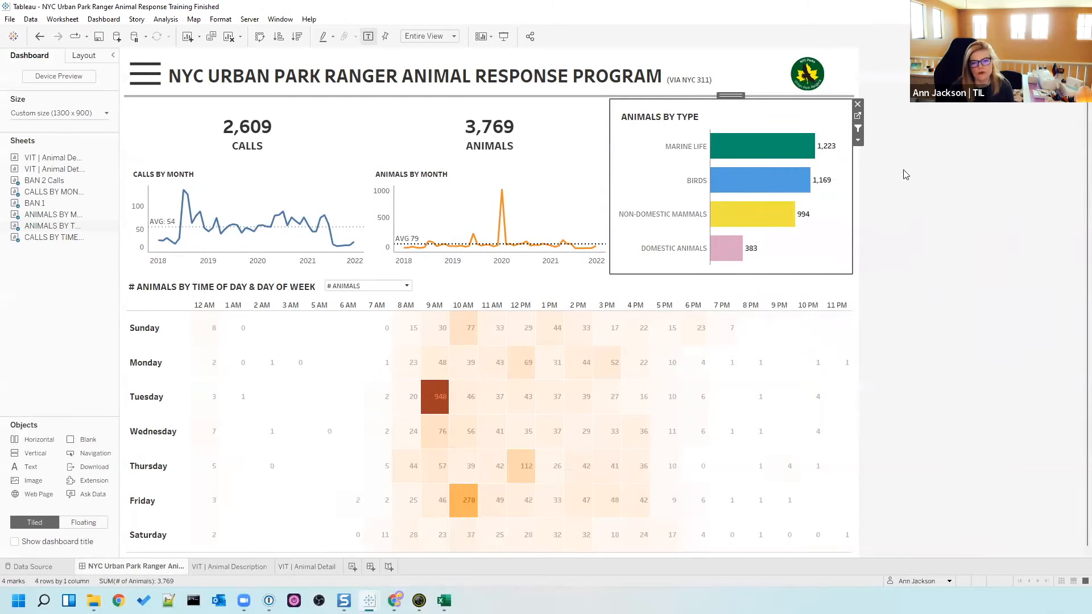
click(901, 215)
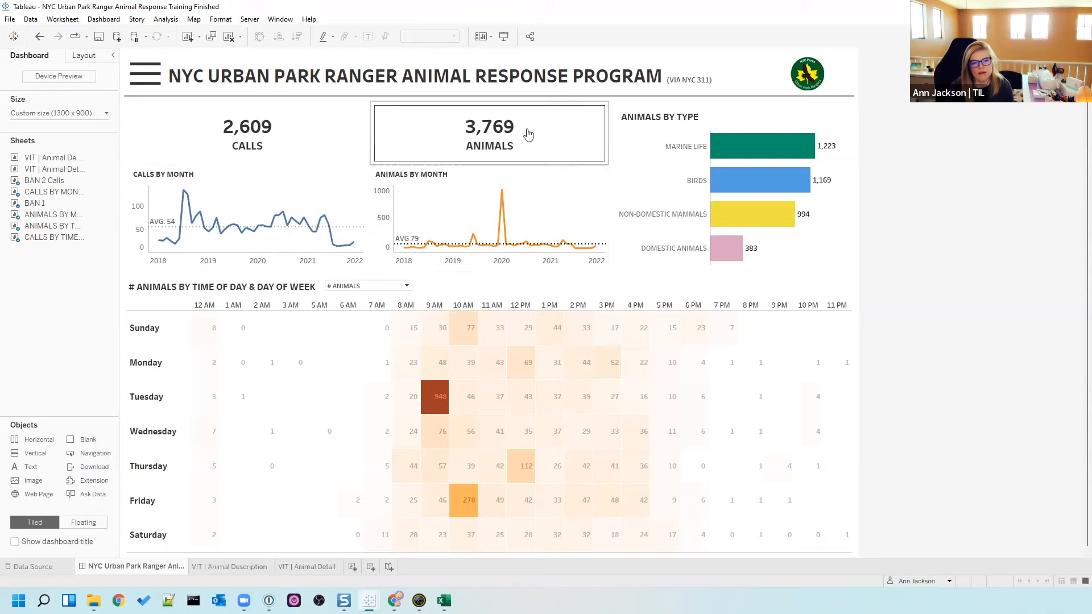
mouse_move(784, 138)
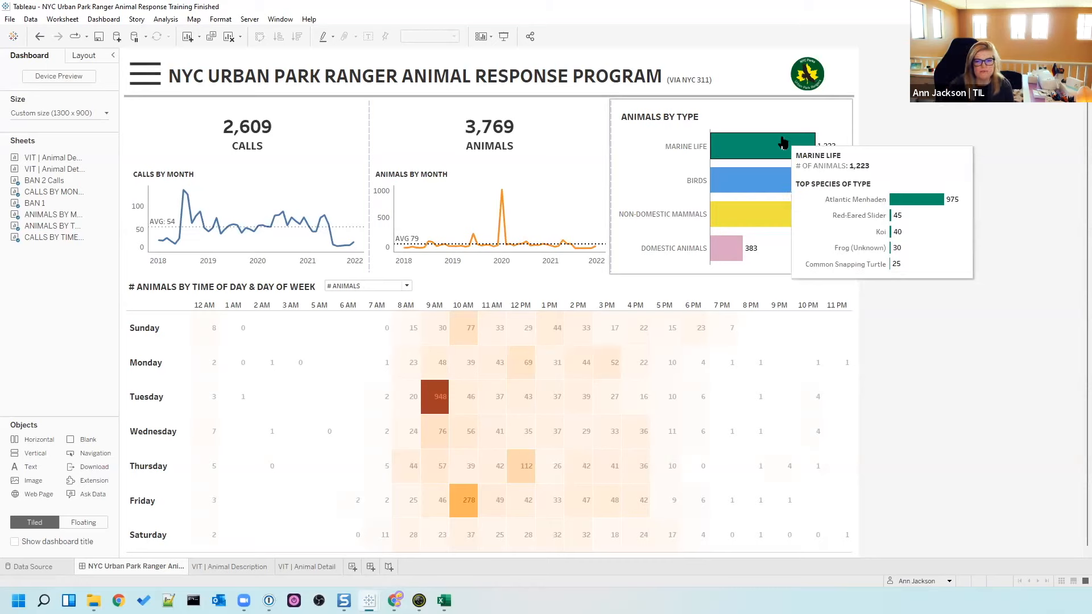
- Test the heatmap's metric parameter by switching it to # CALLS and back to # ANIMALS
mouse_move(419, 312)
click(399, 286)
click(393, 302)
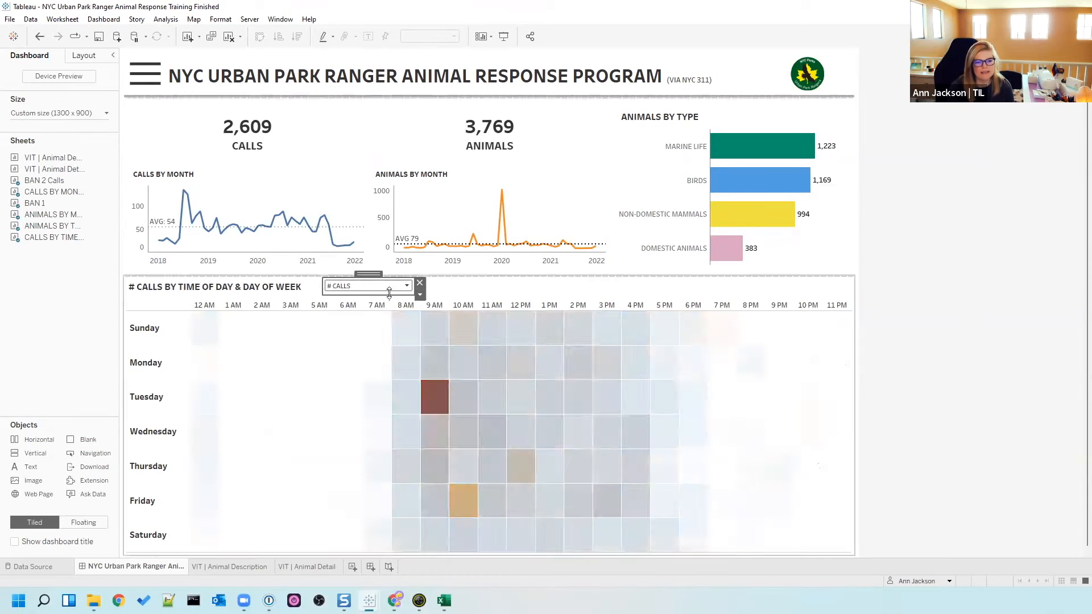
click(390, 285)
click(391, 294)
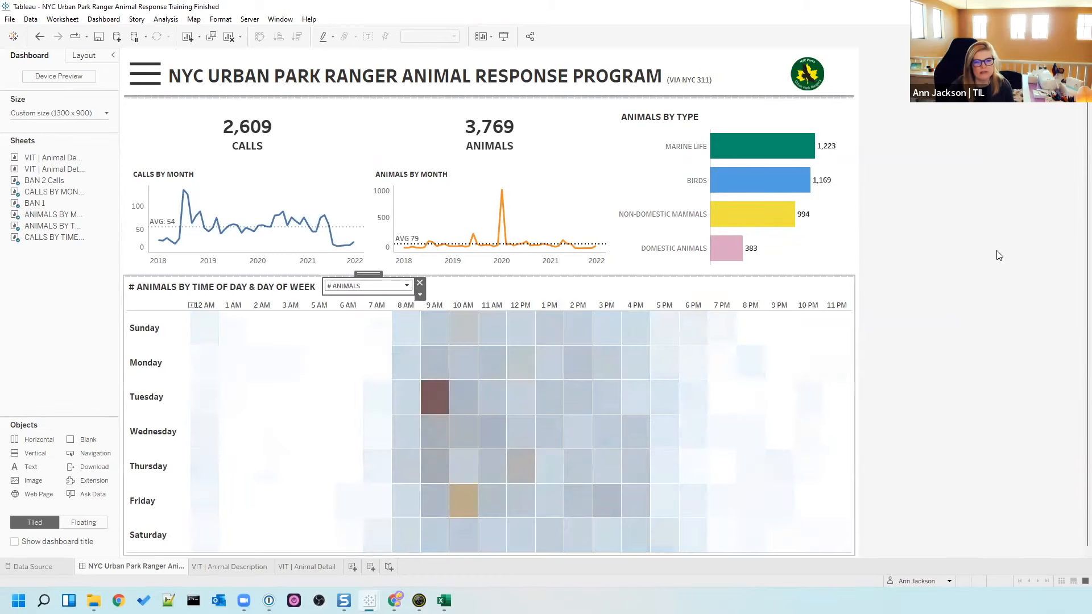
- On the CALLS BY MONTH sheet, limit the Borough filter to that worksheet only and remove it
click(366, 179)
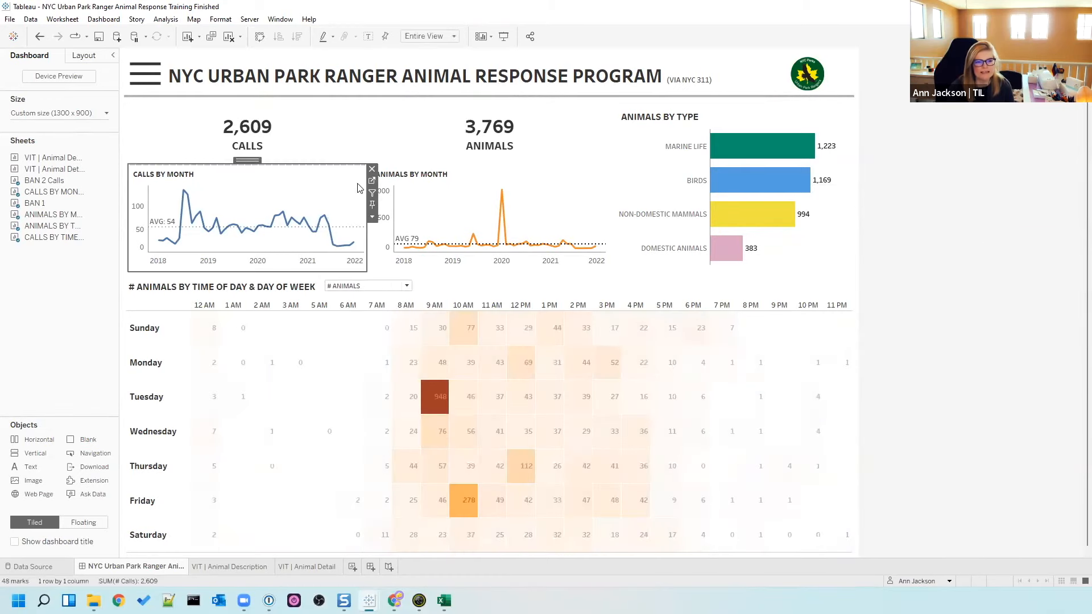
click(373, 181)
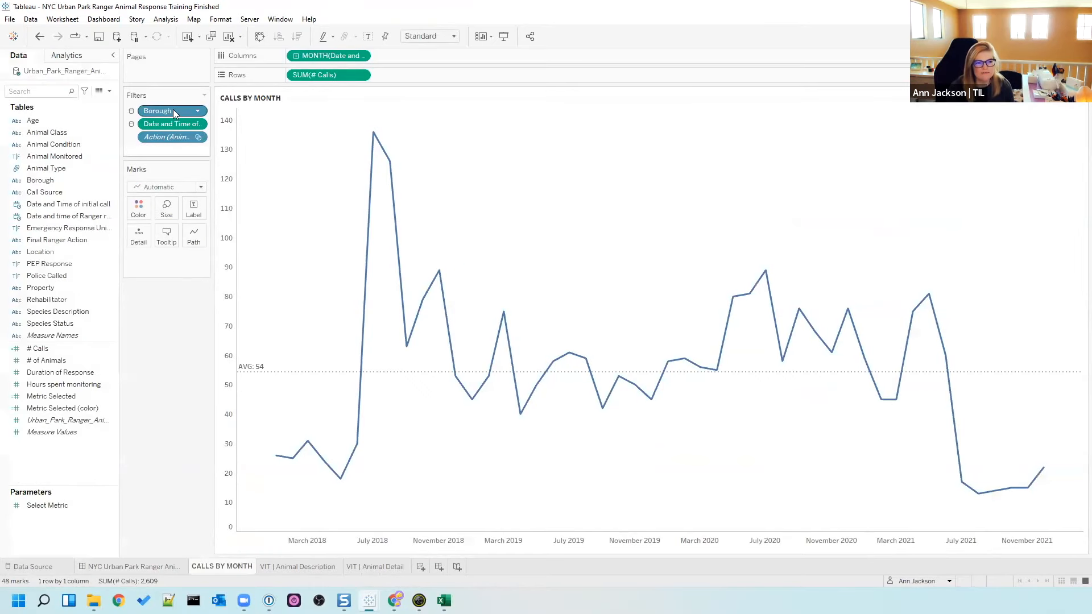
right_click(173, 110)
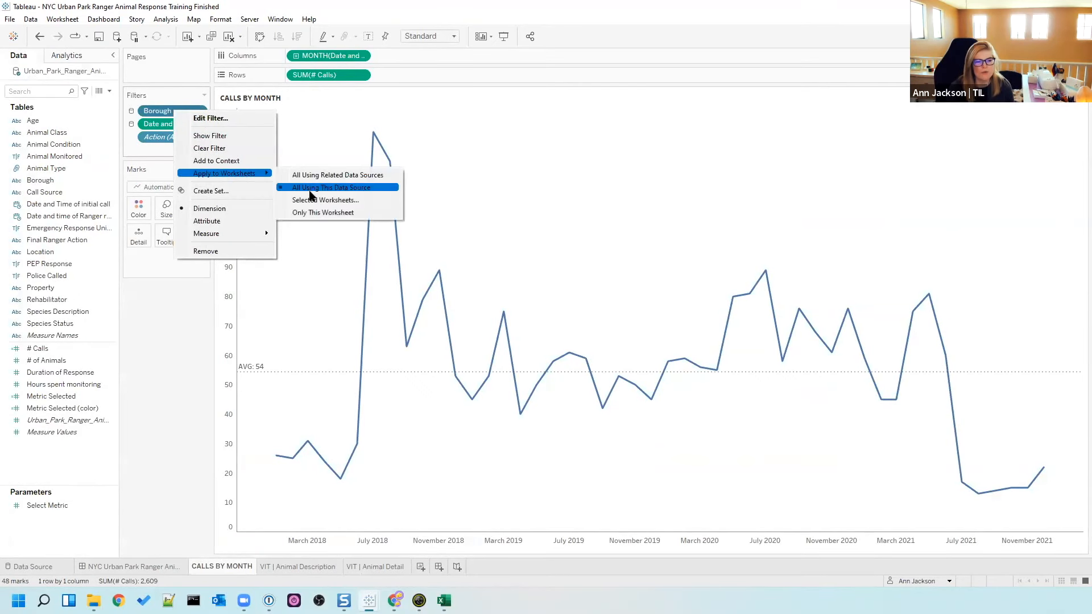
click(311, 204)
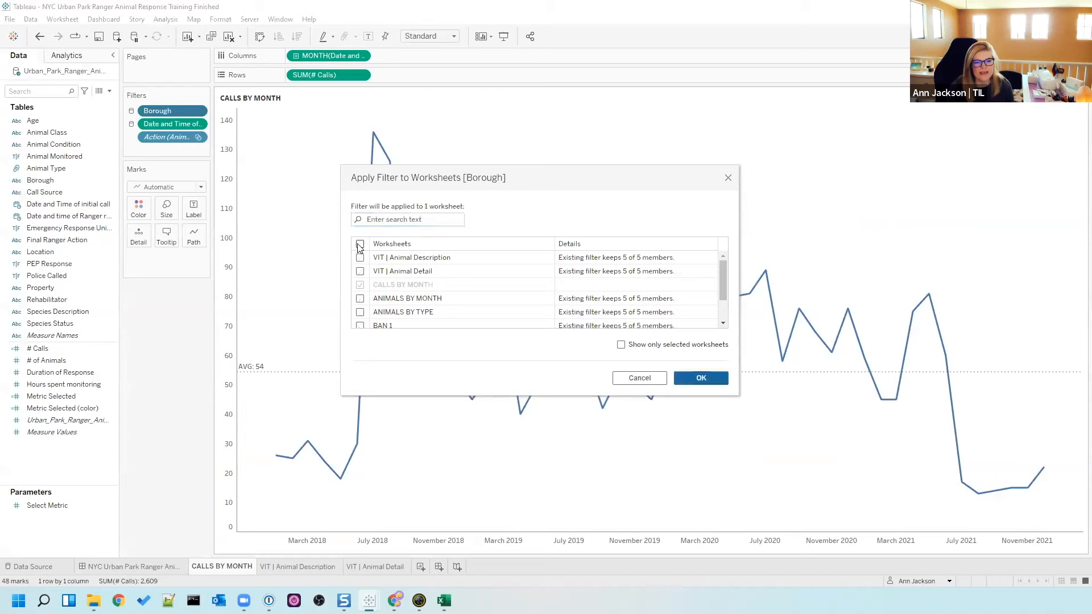
click(701, 378)
drag(173, 110, 154, 165)
- Limit the Date and Time of initial call filter to the CALLS BY MONTH worksheet by deselecting all other sheets, and remove it
right_click(161, 113)
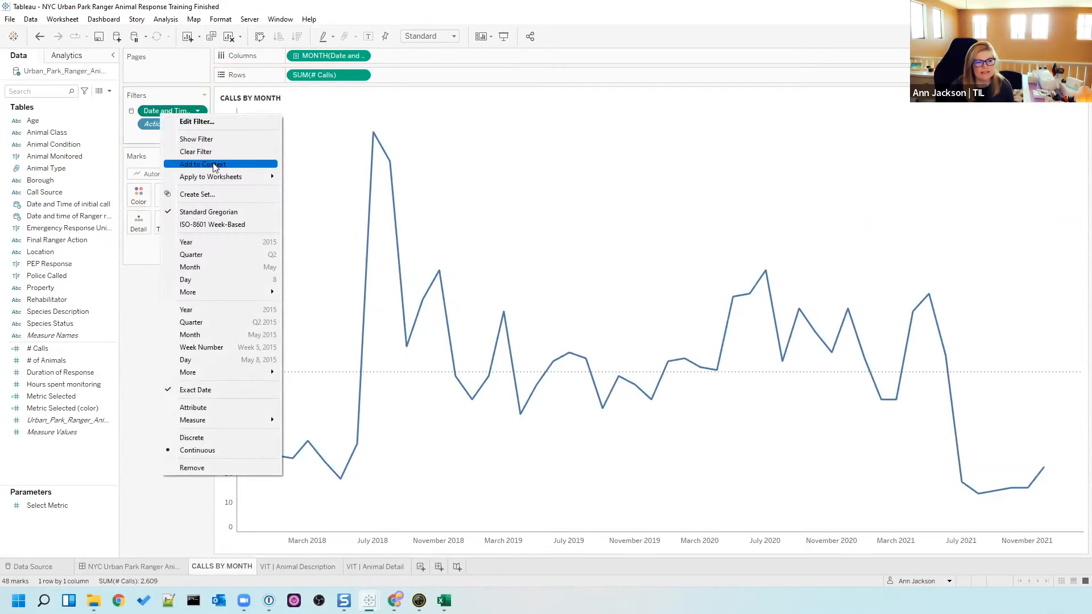
mouse_move(218, 179)
click(341, 205)
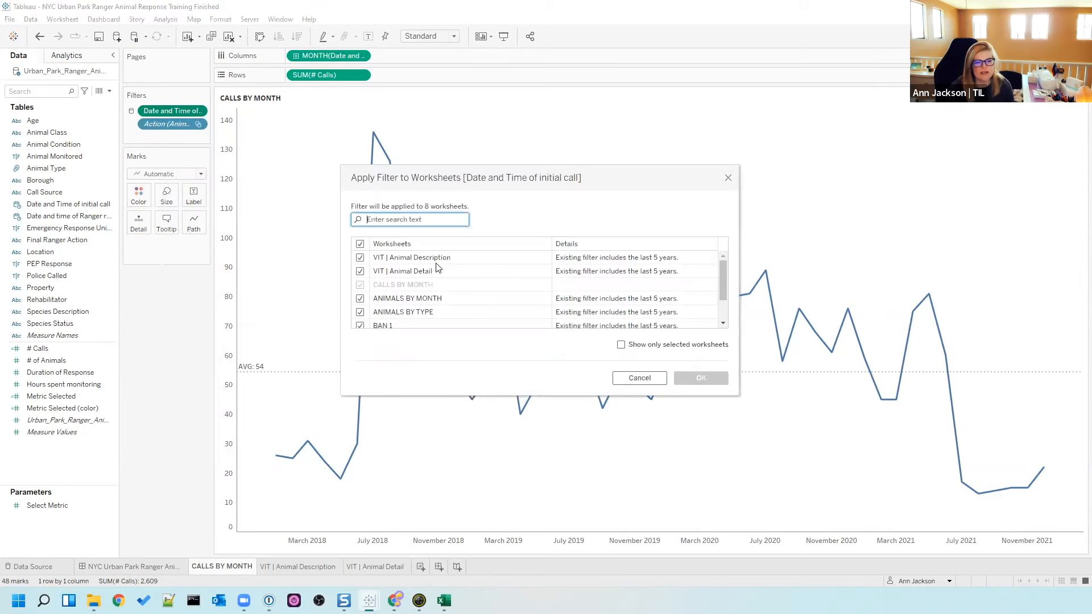
click(360, 244)
click(701, 378)
drag(174, 112, 176, 365)
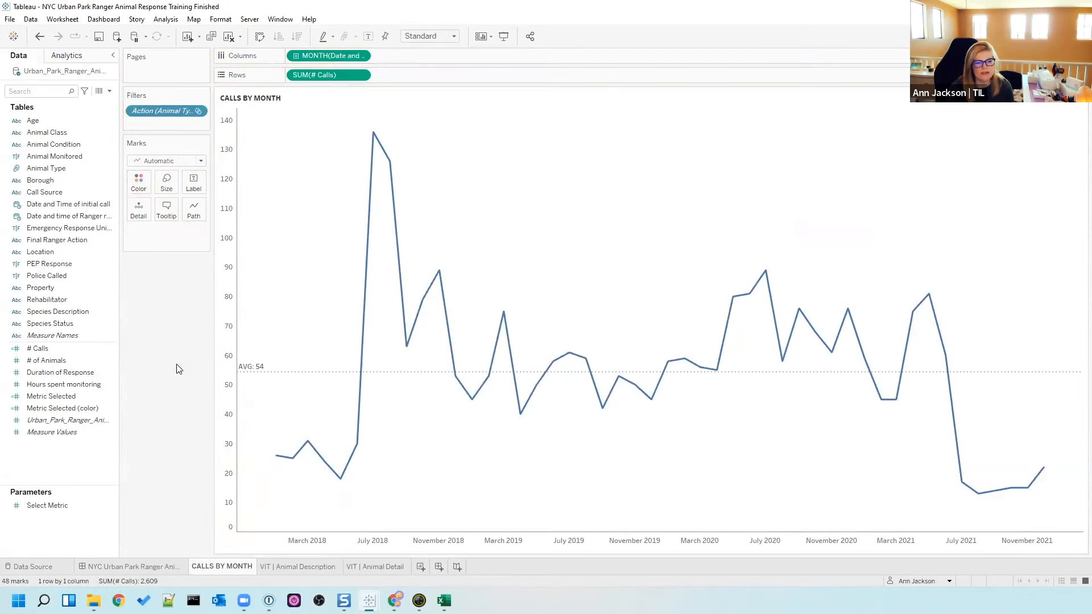
- On the dashboard, test the filter action with the Marine Life bar and clear the selection
click(136, 567)
click(756, 152)
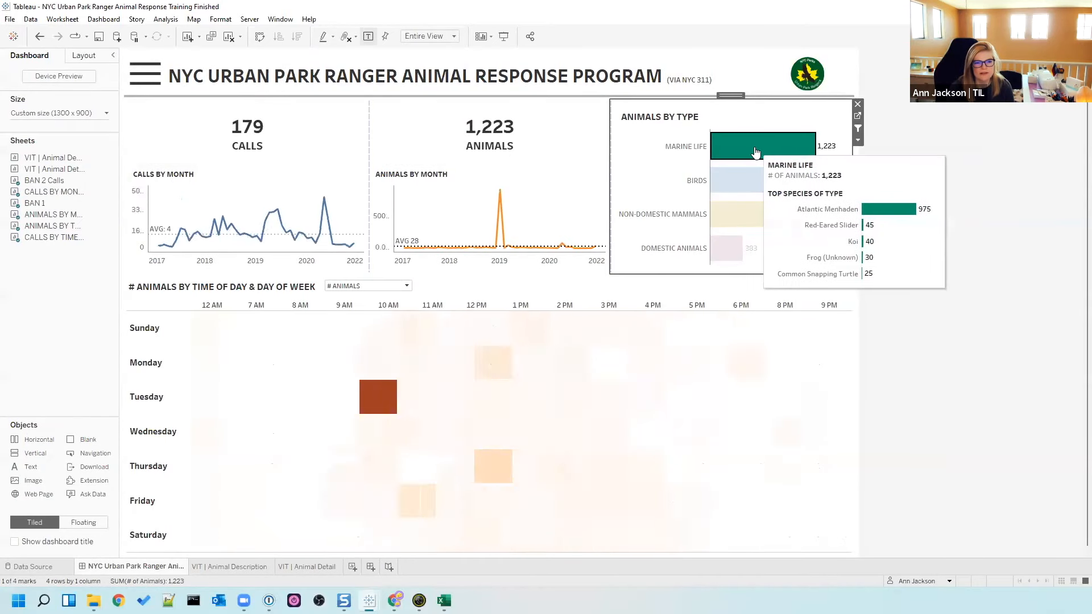
click(755, 152)
click(925, 128)
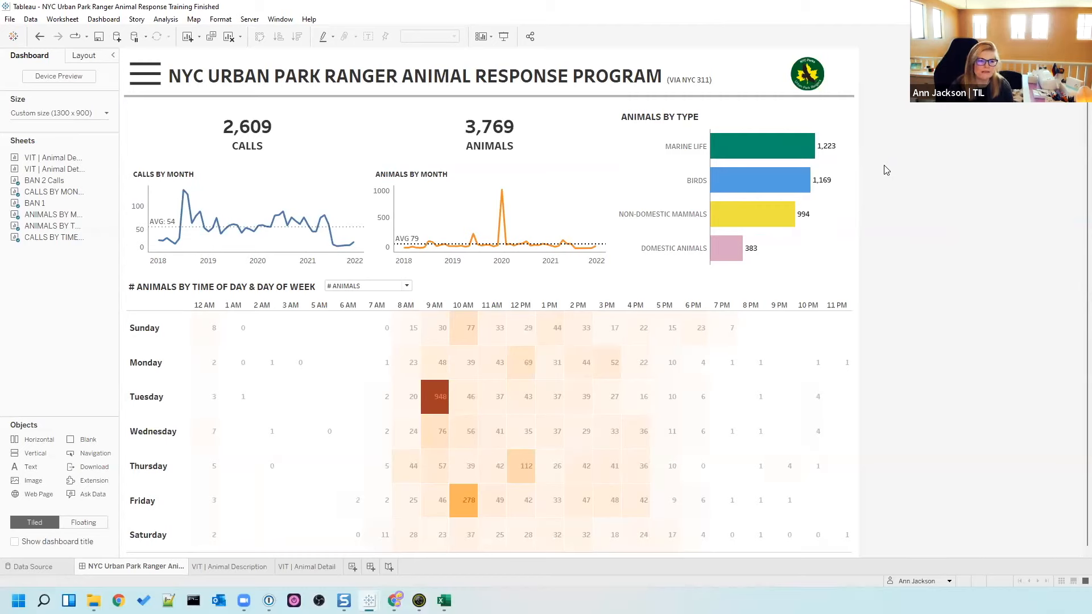
- Delete the three-line menu button beside the dashboard title
click(149, 73)
key(Delete)
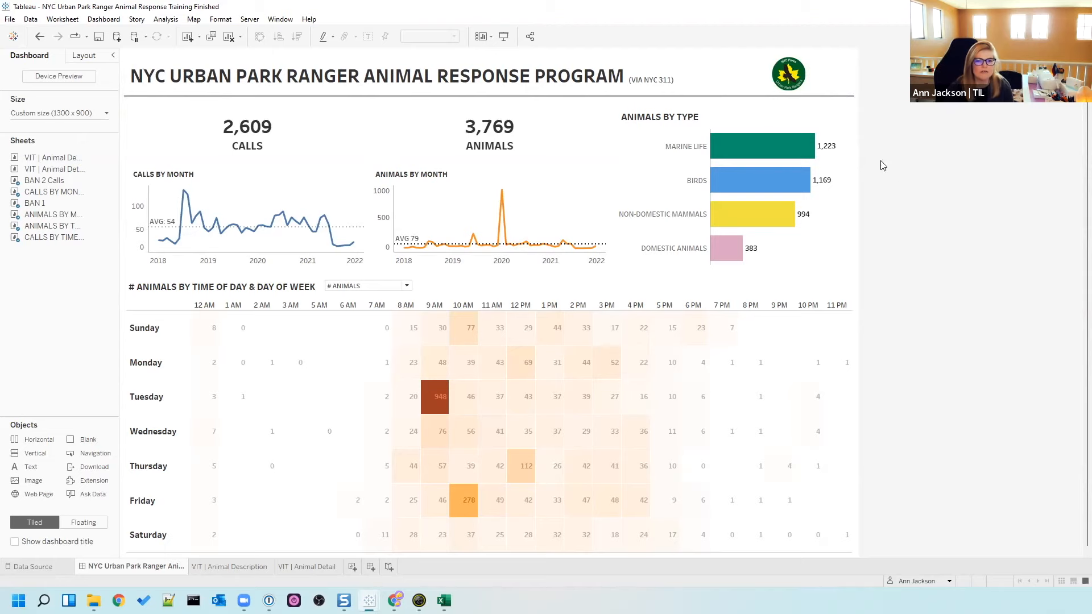
- On the CALLS BY MONTH sheet, add a Borough filter with all boroughs selected and show its filter control
click(350, 184)
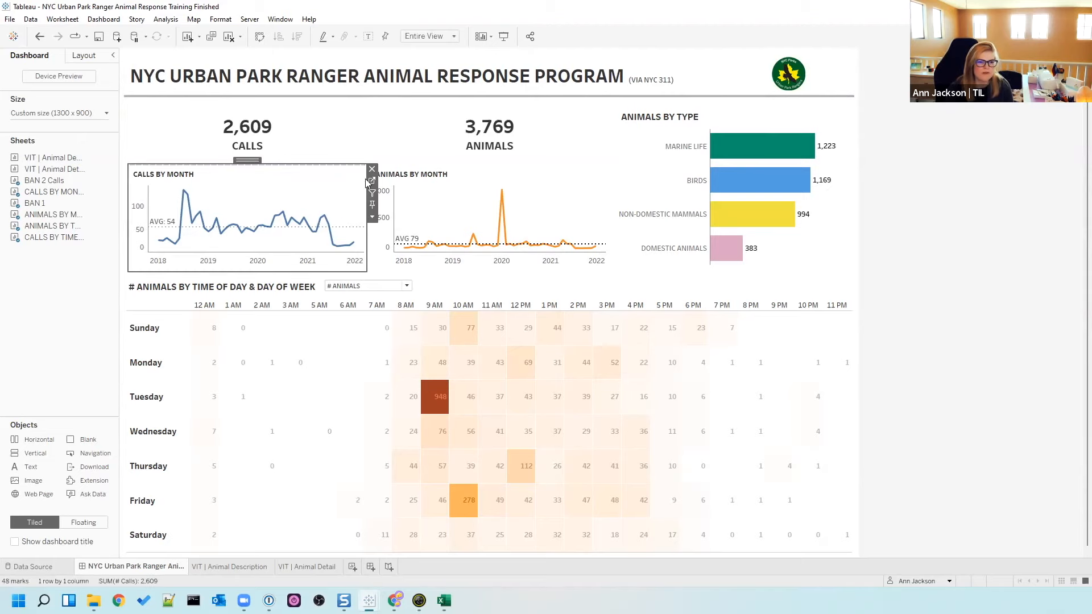
click(373, 181)
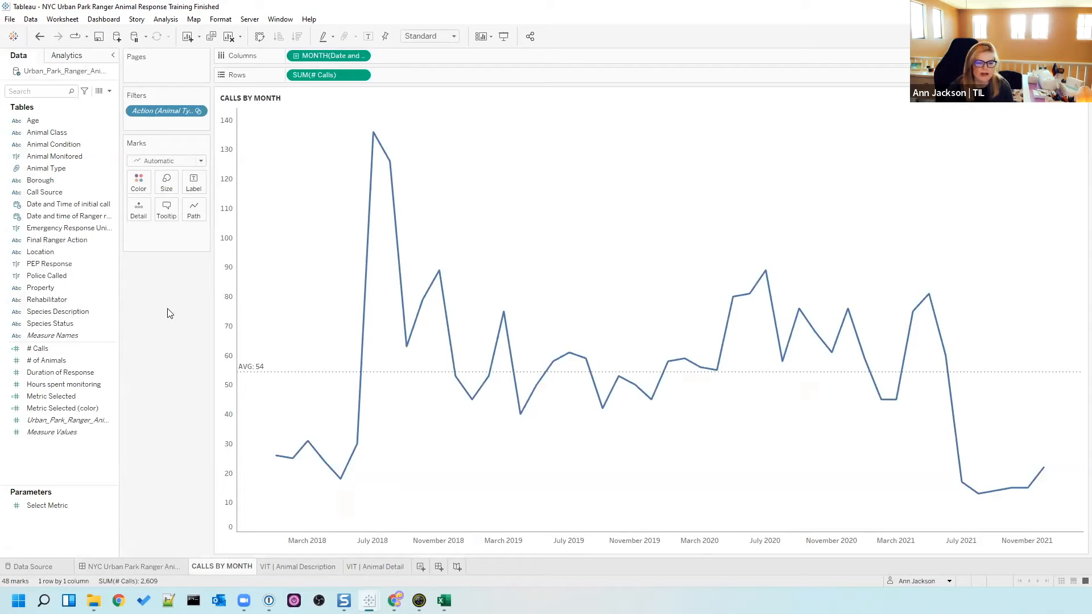
drag(69, 179, 151, 127)
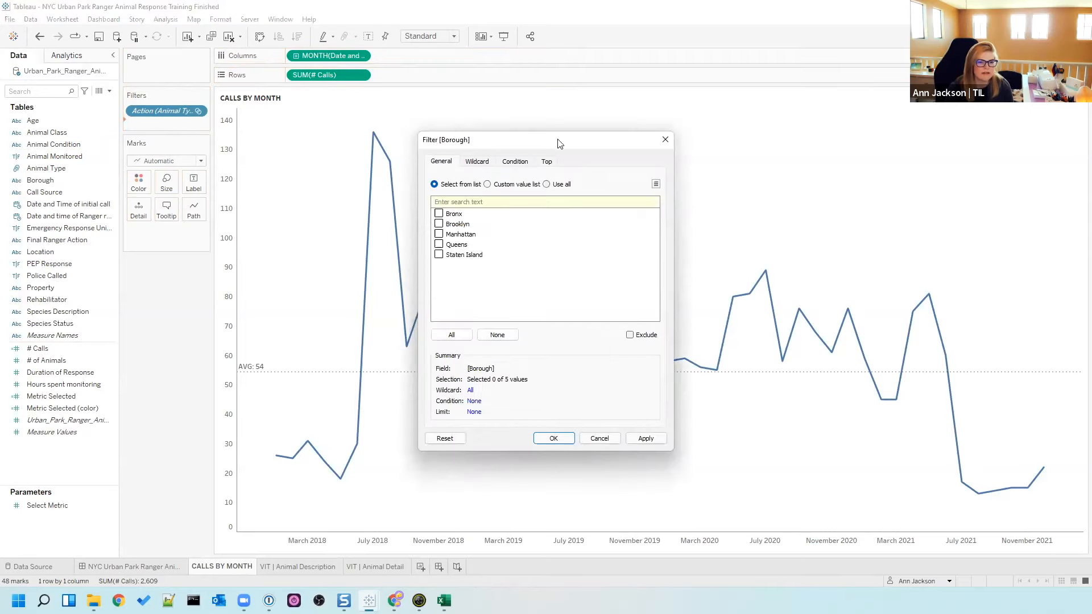
click(452, 334)
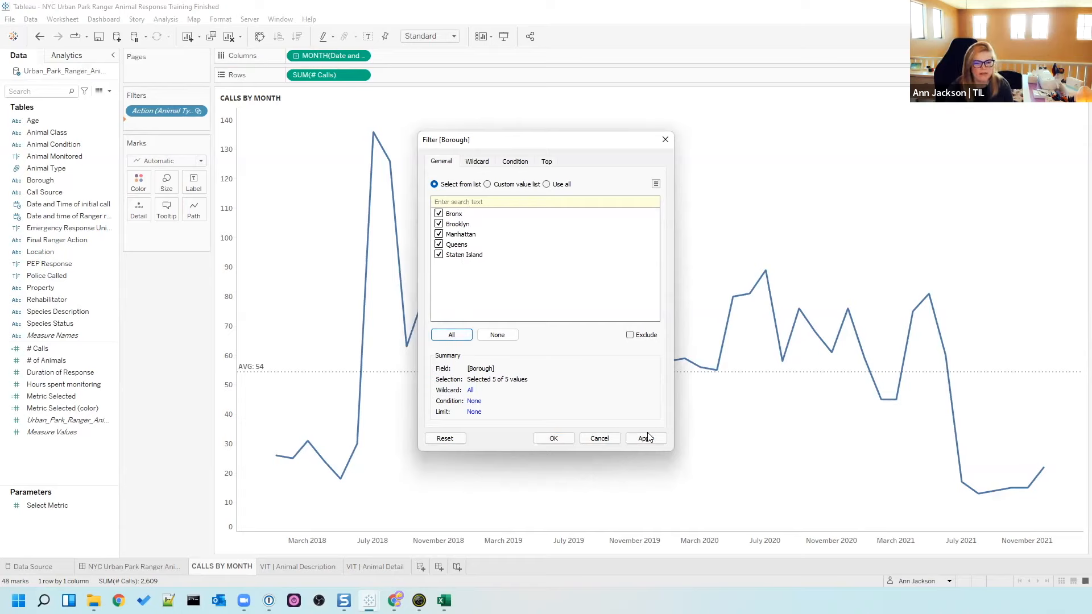
click(565, 440)
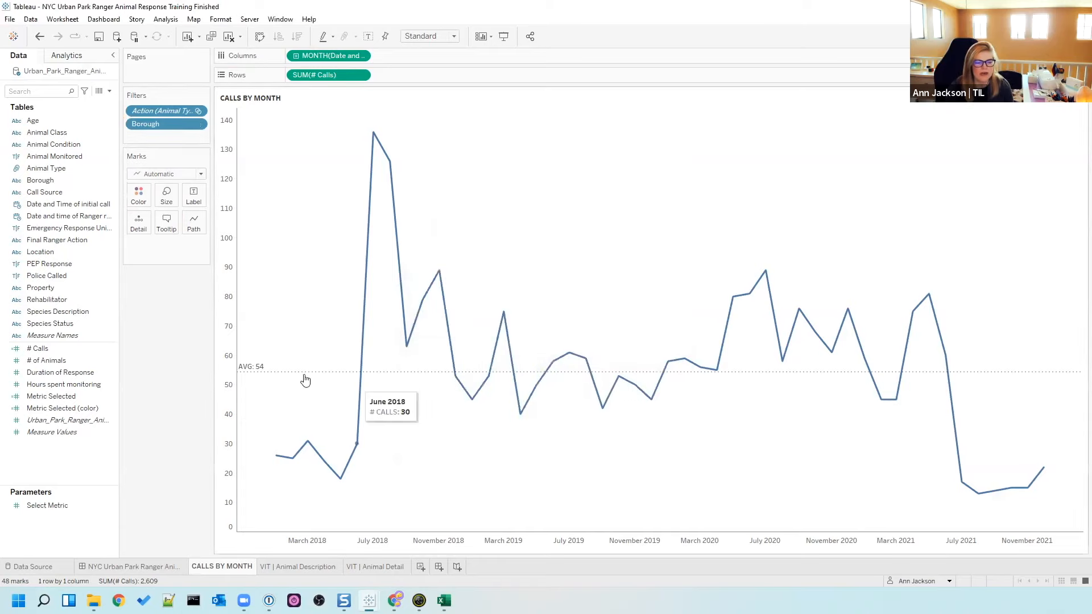
right_click(182, 126)
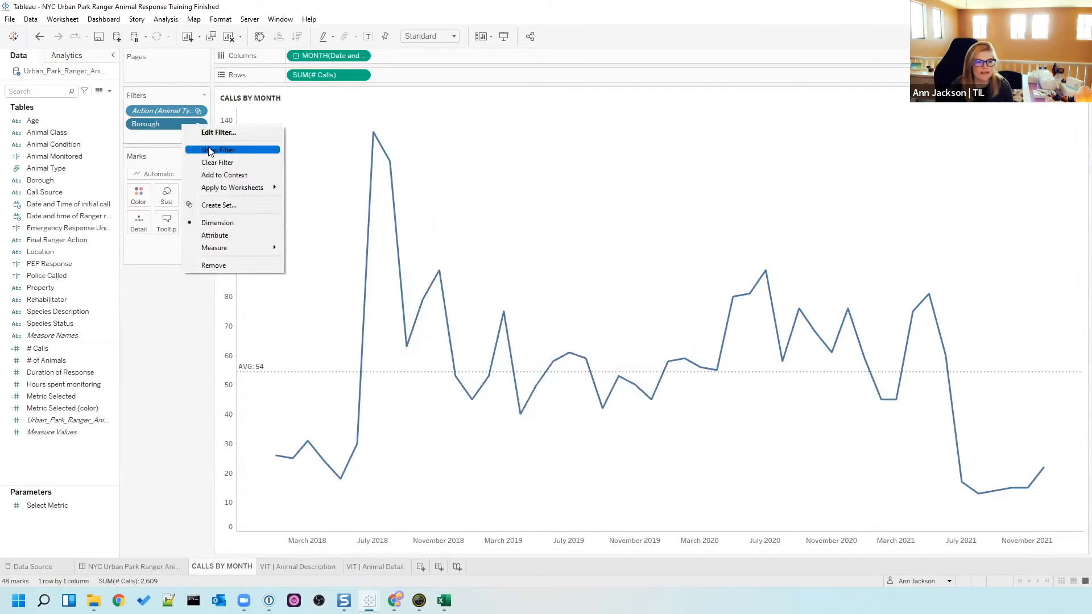
click(227, 150)
- Test the Borough filter by excluding boroughs until only Staten Island remains, and reselect all of them
click(1010, 122)
click(1010, 133)
click(1010, 143)
click(1010, 164)
click(1010, 164)
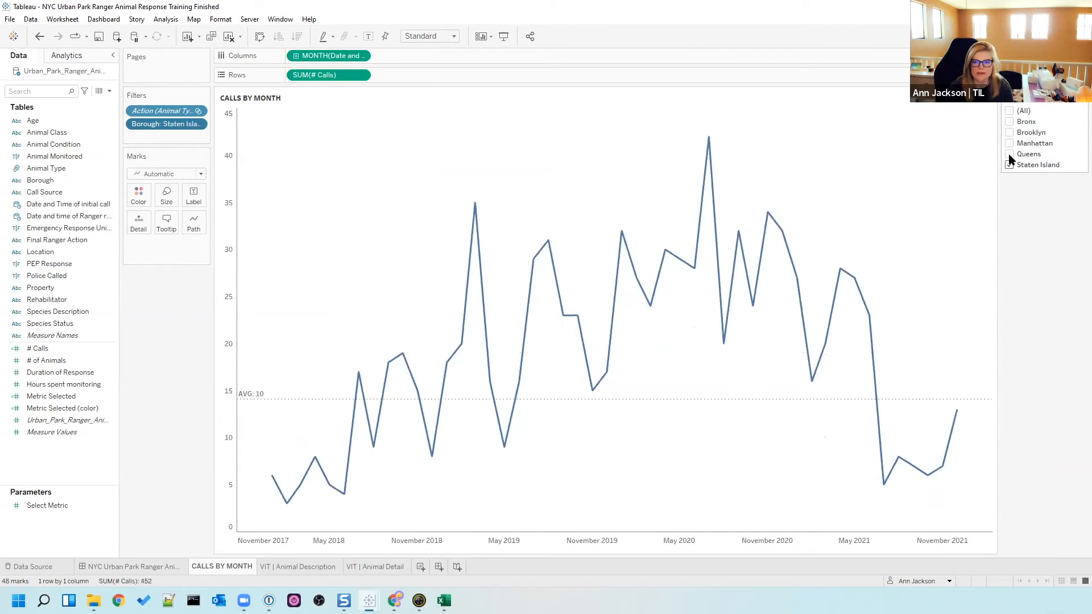
click(1010, 154)
click(1009, 143)
click(1009, 132)
click(1009, 123)
click(1010, 153)
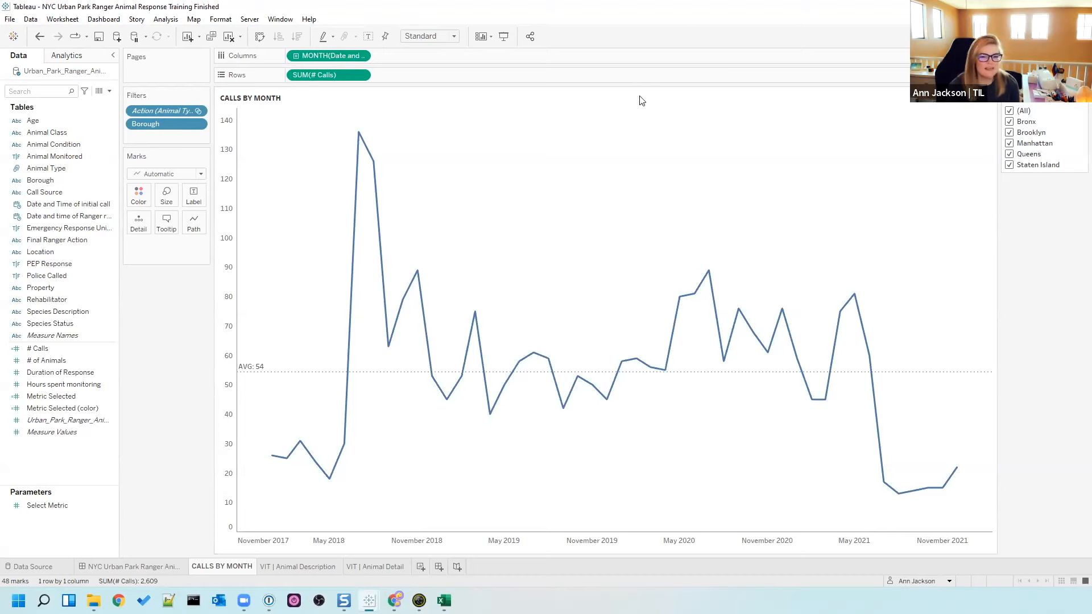
- Apply the Borough filter to all worksheets using this data source
right_click(166, 126)
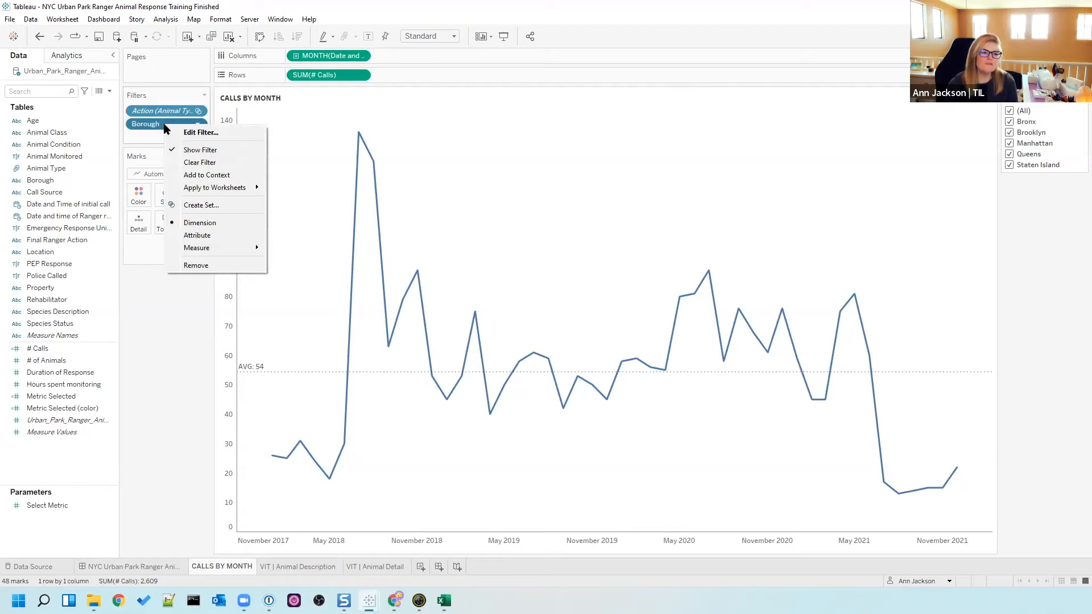
mouse_move(207, 193)
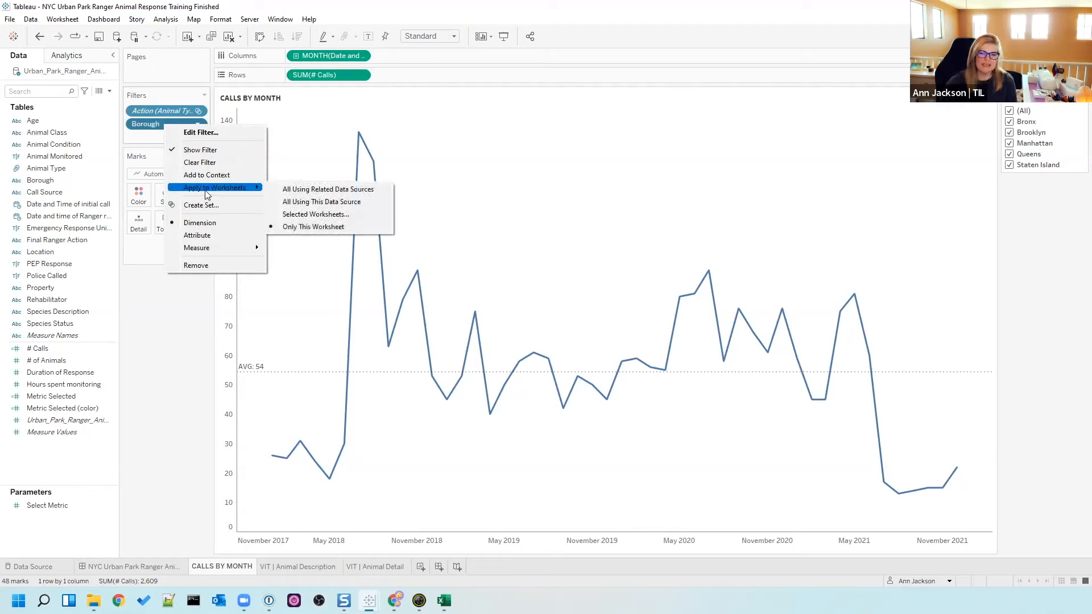
click(318, 203)
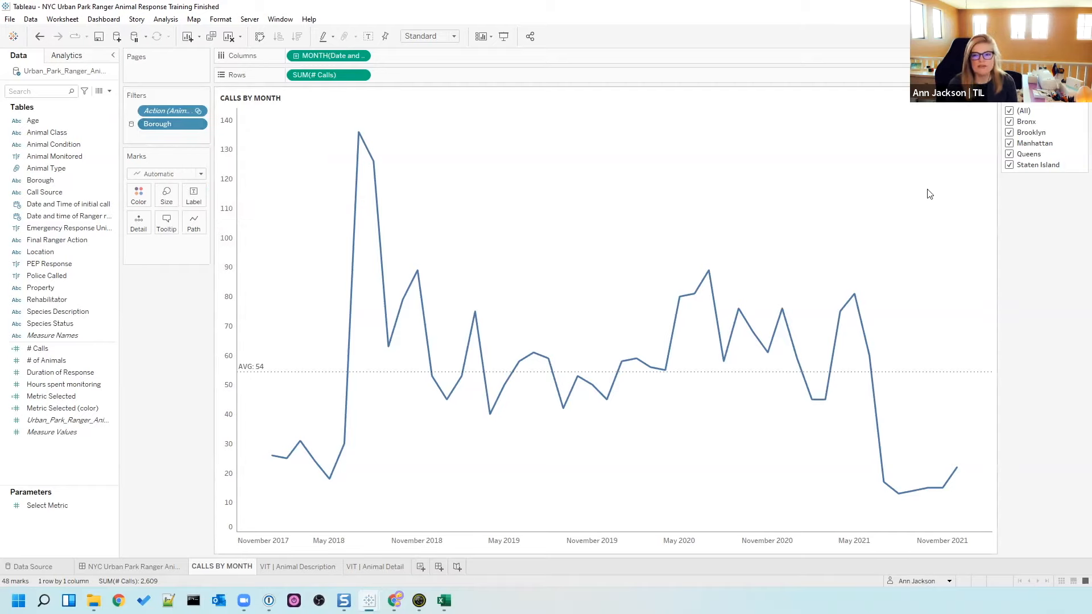
- Filter to Bronx only, check the effect across the dashboard, and reset the Borough filter to (All) on CALLS BY MONTH
click(1010, 111)
click(1009, 121)
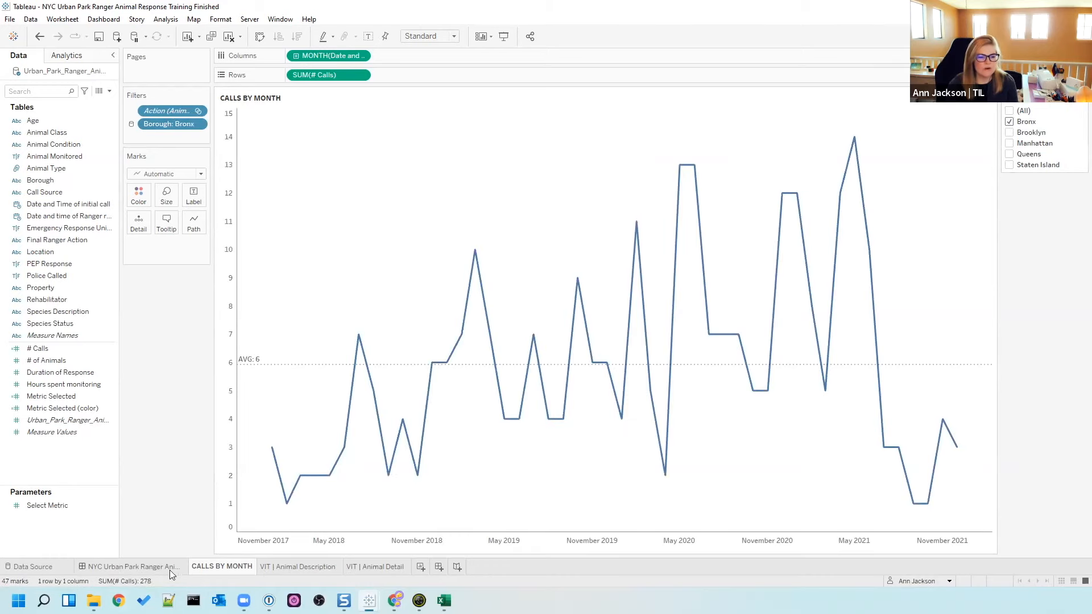
click(130, 567)
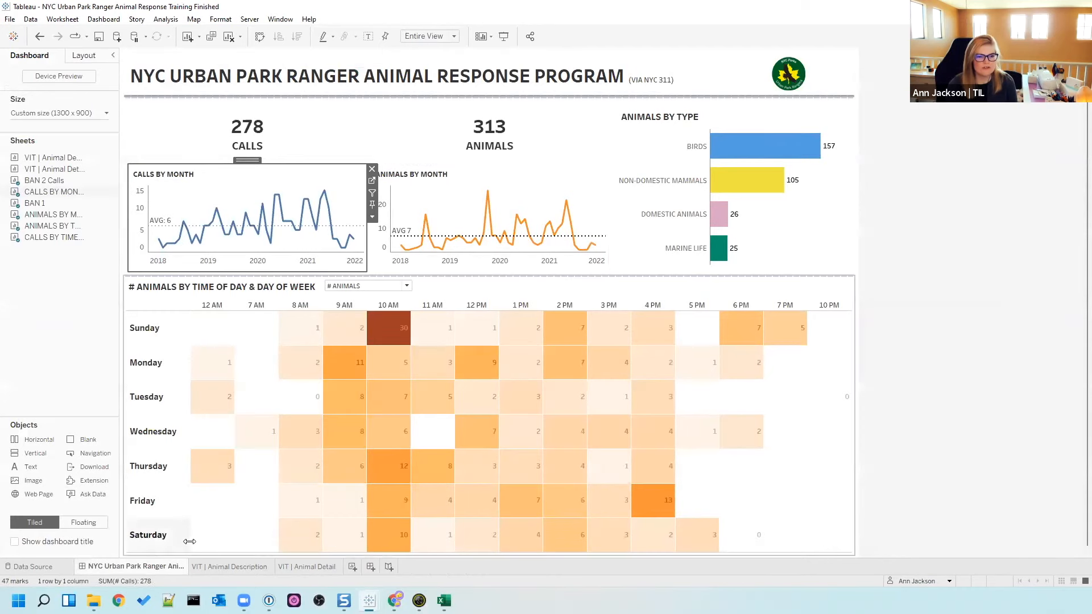
click(372, 181)
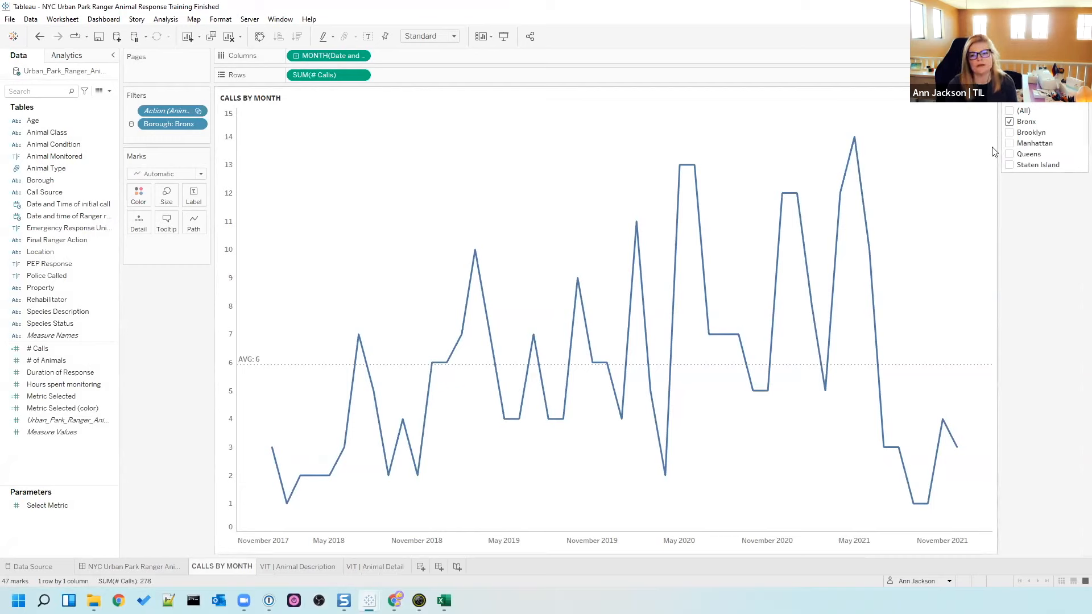
click(1011, 111)
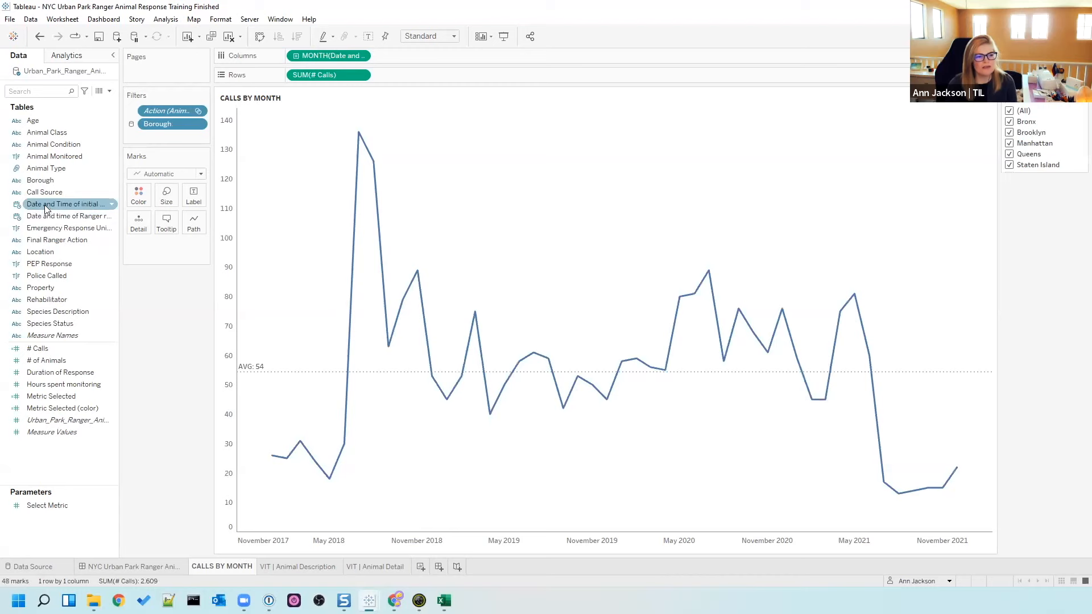
- Add a relative date filter on Date and Time of initial call to CALLS BY MONTH, limited to the last 24 months
drag(44, 206, 149, 136)
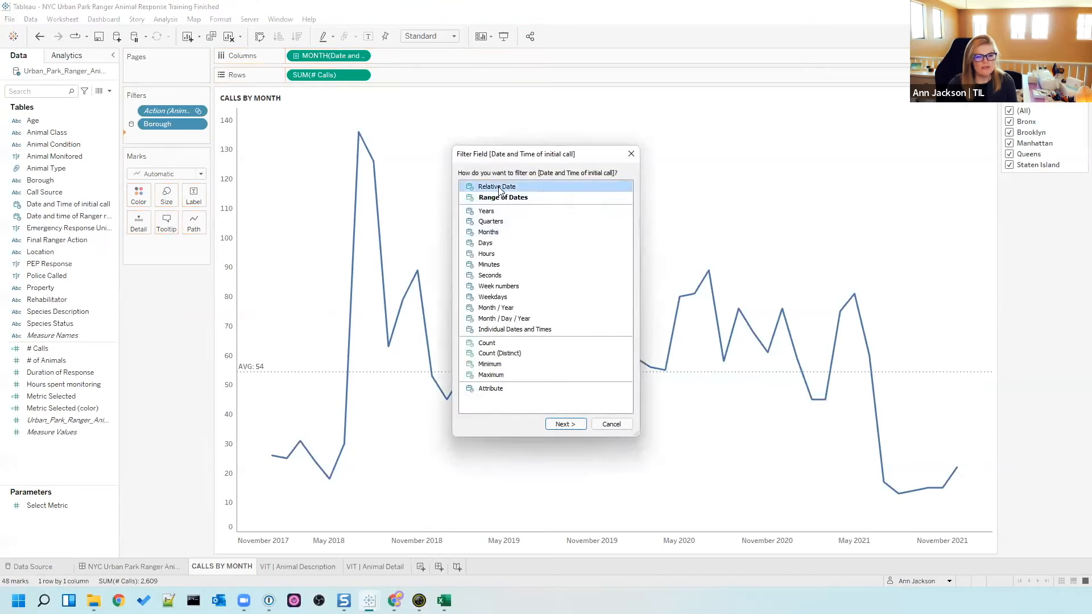
click(565, 424)
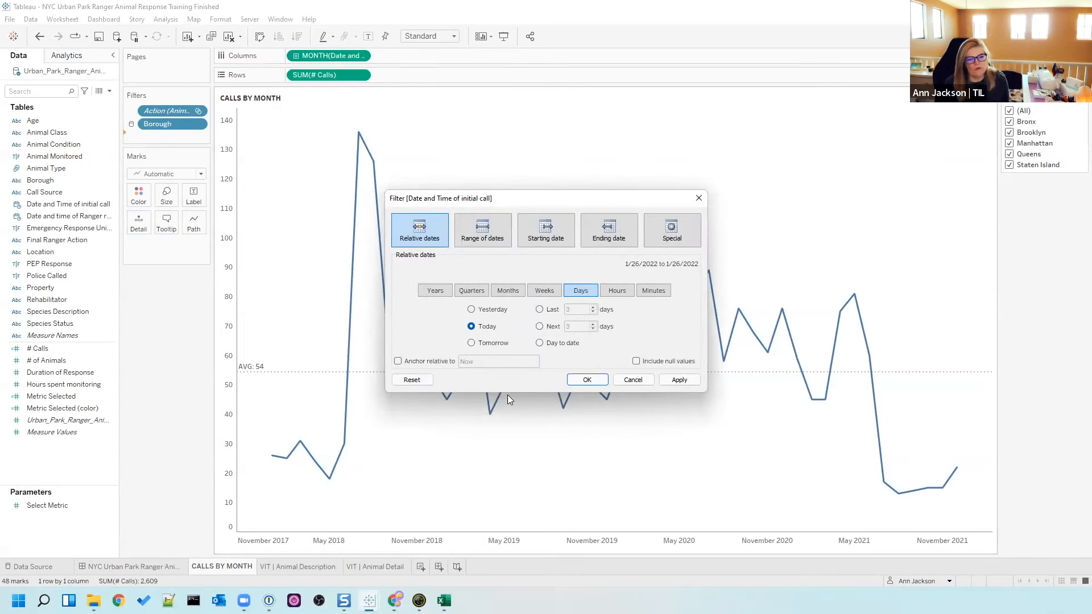
click(505, 291)
click(539, 309)
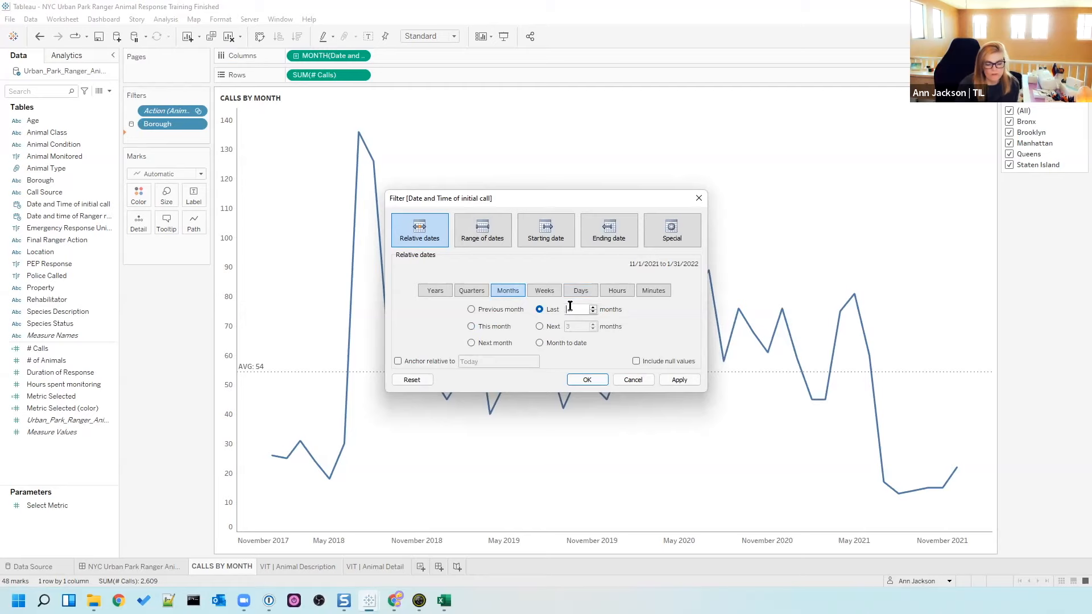
click(683, 382)
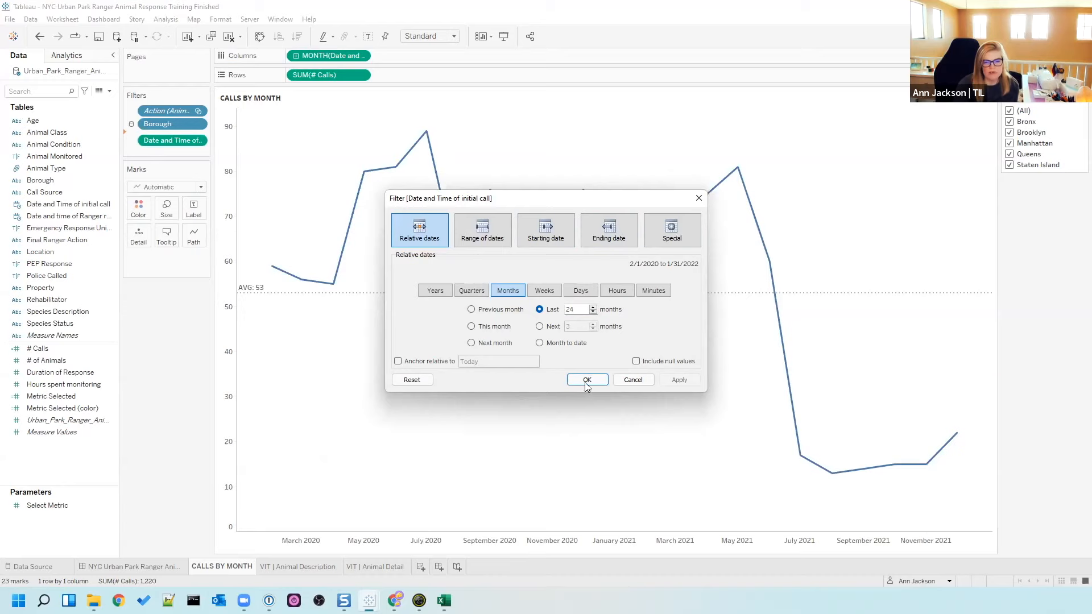
key(Return)
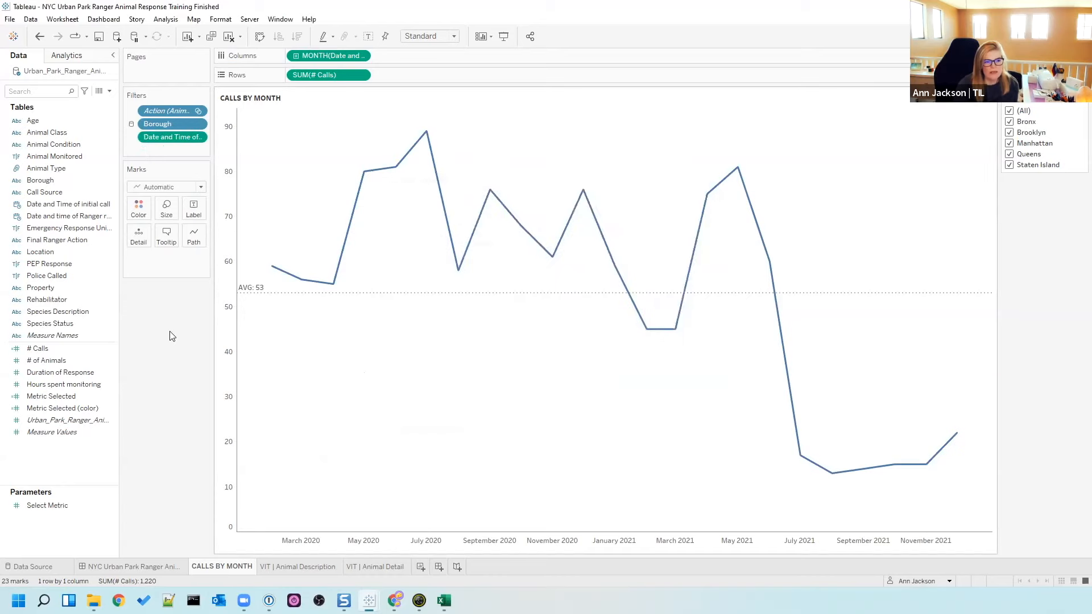
- Apply the Date and Time of initial call filter to all worksheets using this data source and check the dashboard
right_click(172, 140)
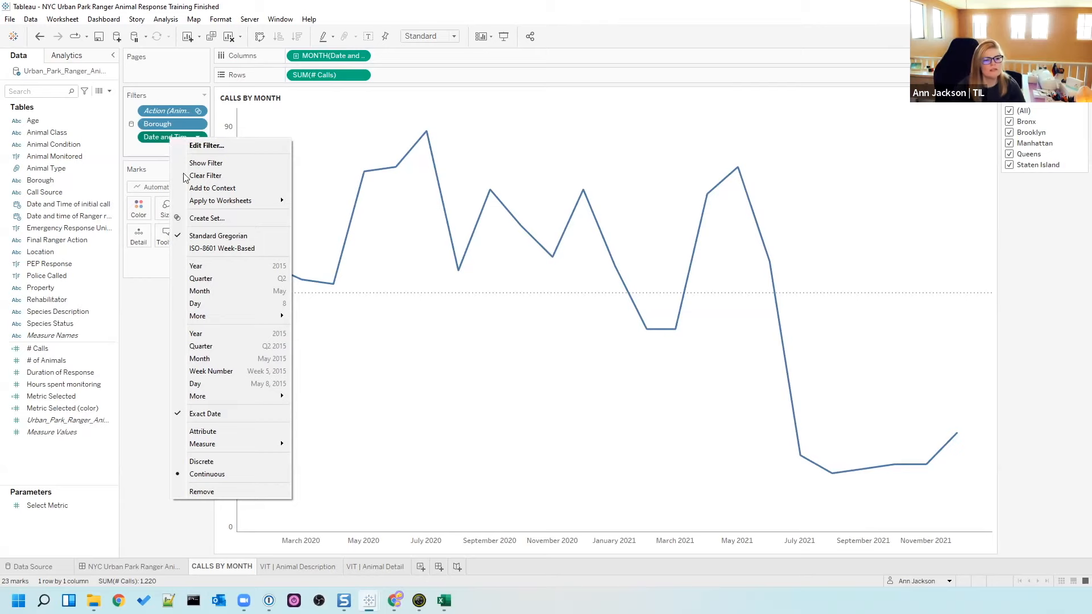
mouse_move(211, 203)
click(350, 215)
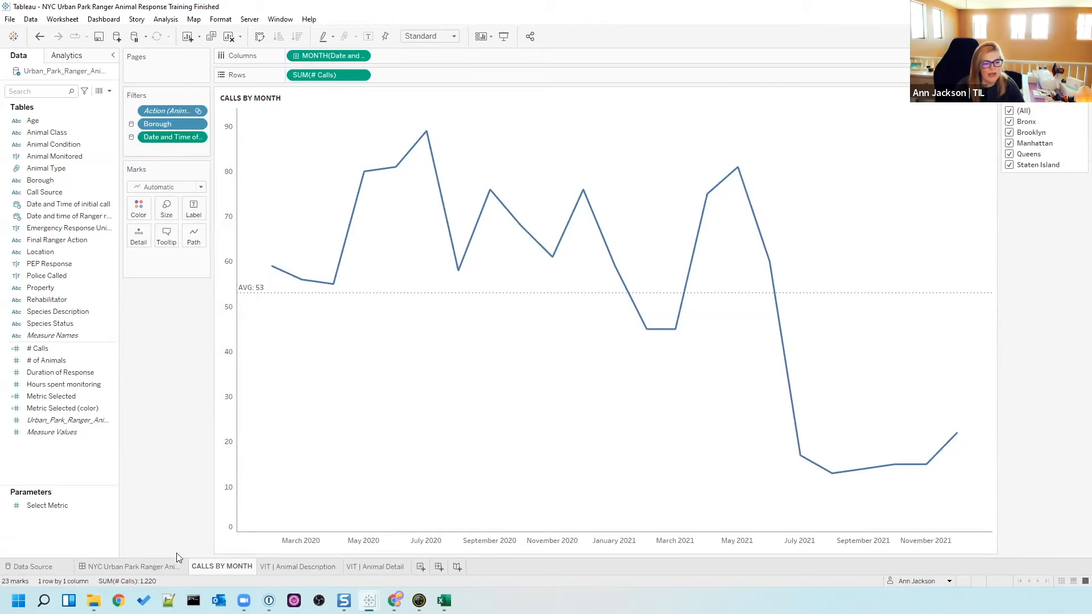
click(175, 568)
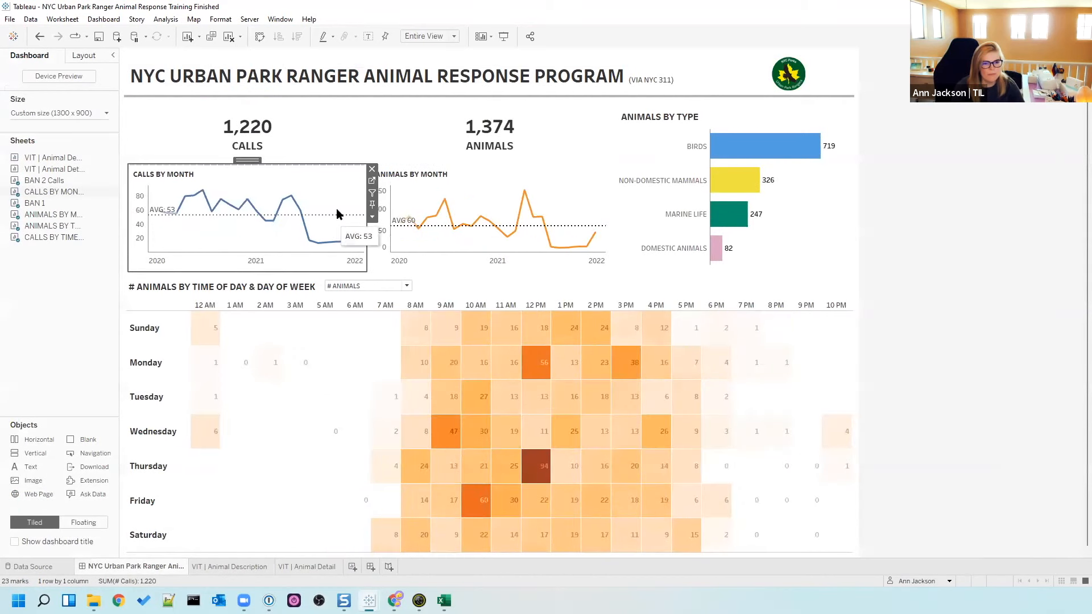
click(985, 248)
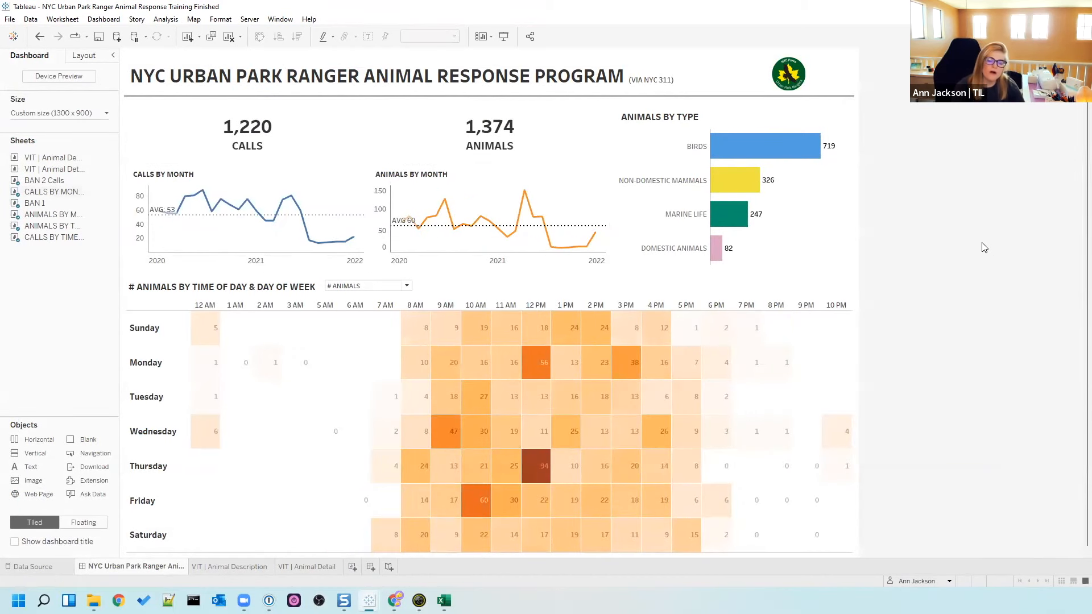
- Show the Borough filter from CALLS BY MONTH on the dashboard and move its floating filter container over the ANIMALS BY TYPE chart
click(334, 179)
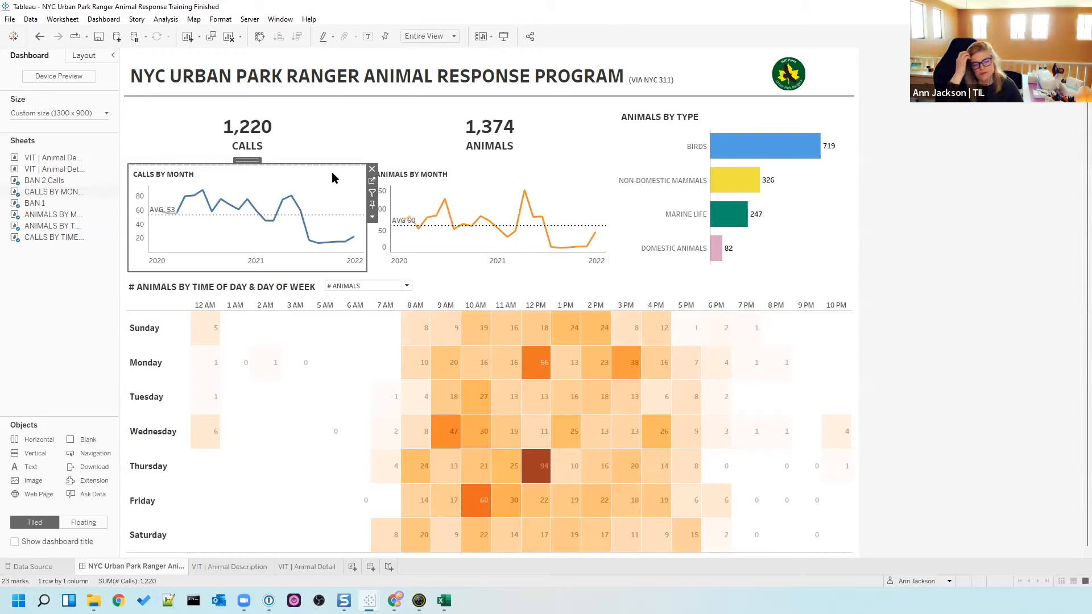
click(372, 217)
mouse_move(402, 316)
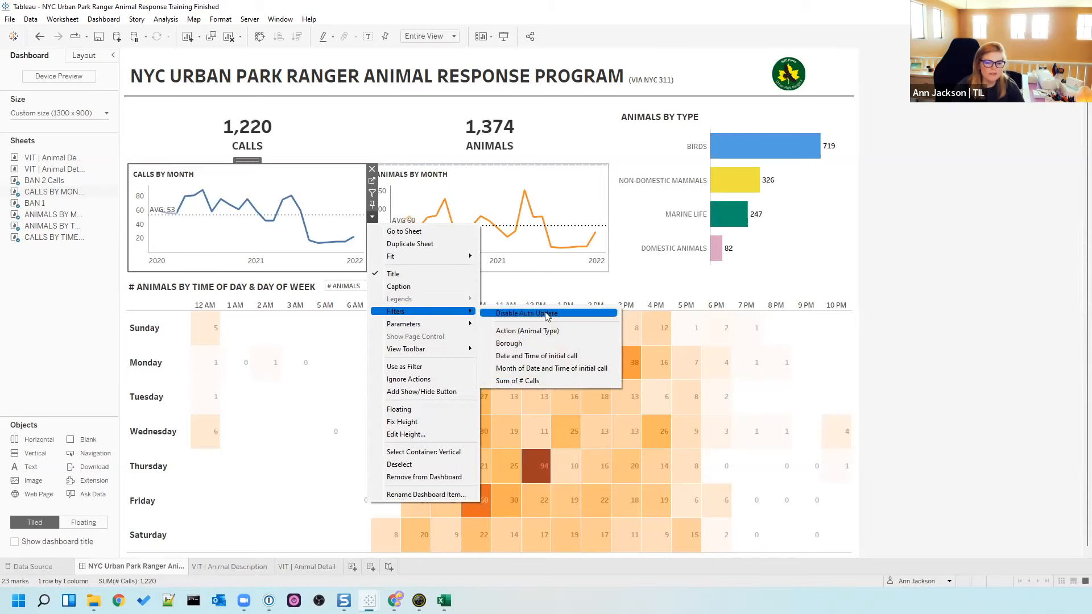
click(512, 344)
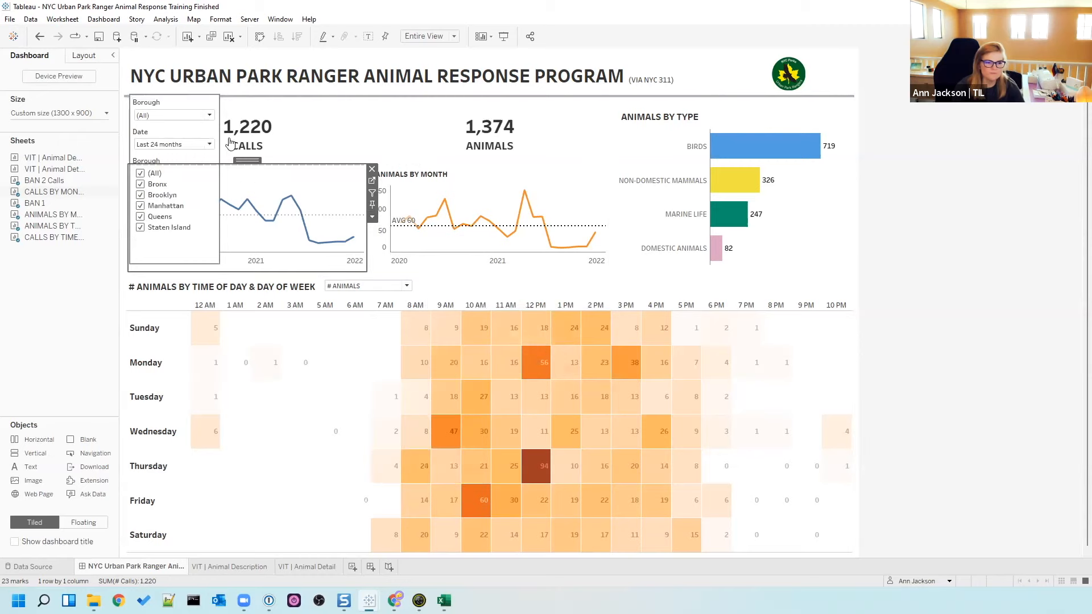
click(169, 98)
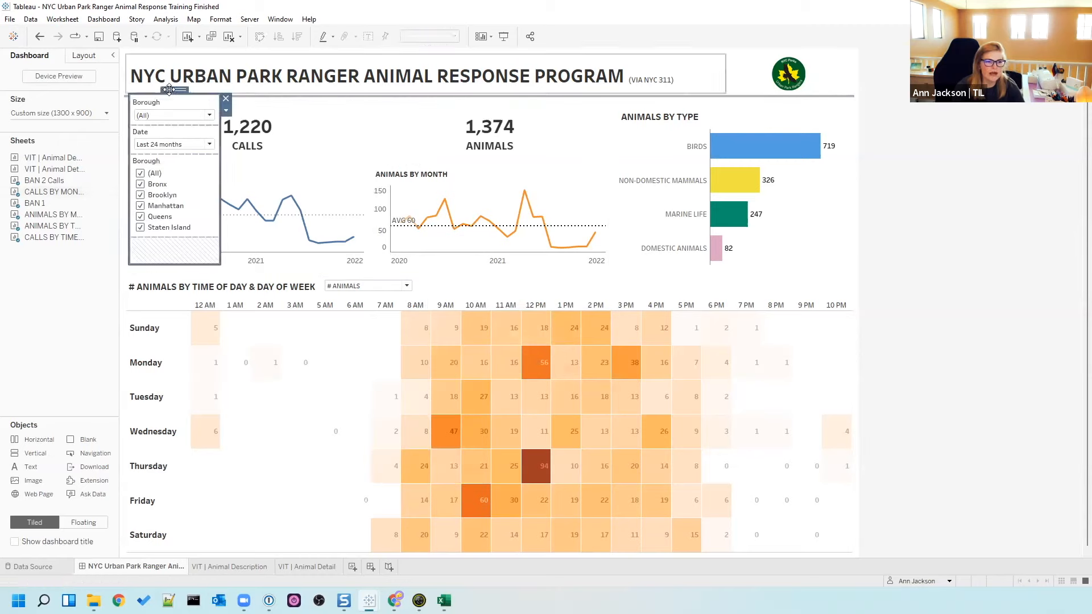
drag(169, 91, 757, 152)
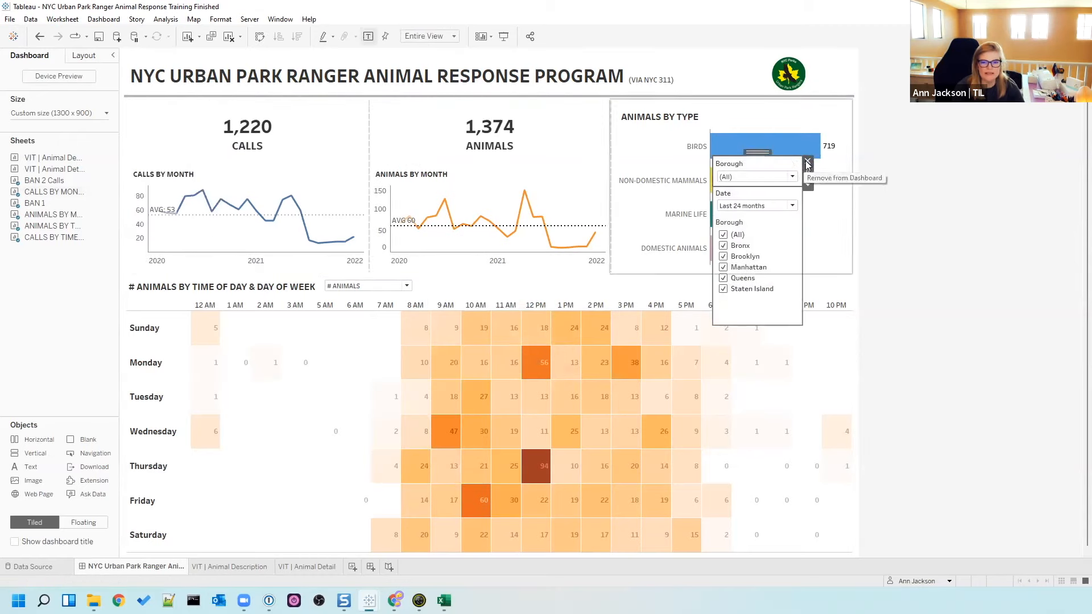
- Remove both Borough filters and the Date filter in the floating container from the dashboard
click(808, 161)
click(767, 202)
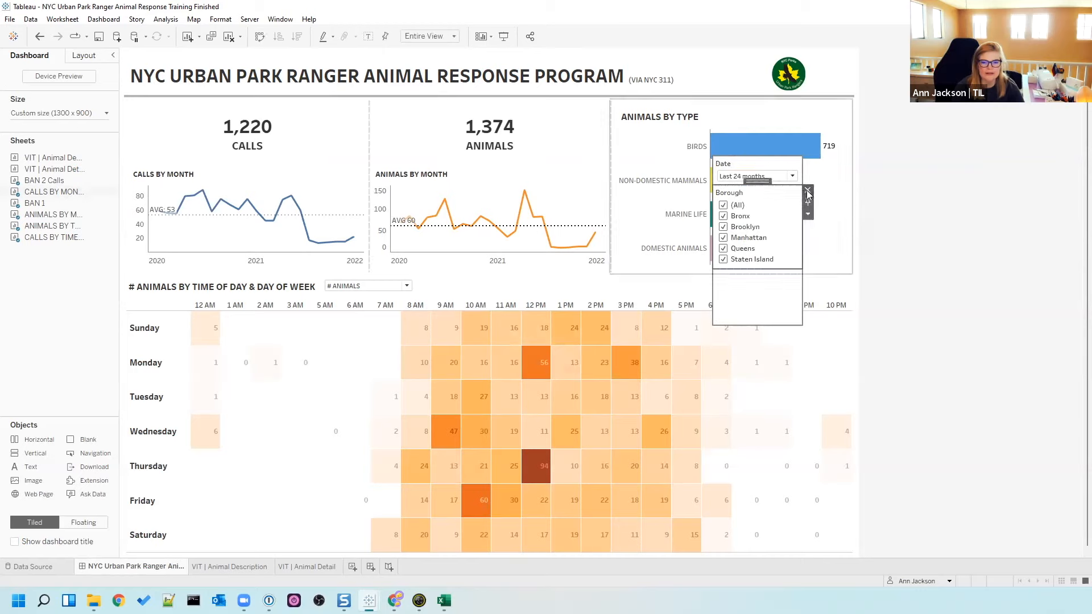
key(Delete)
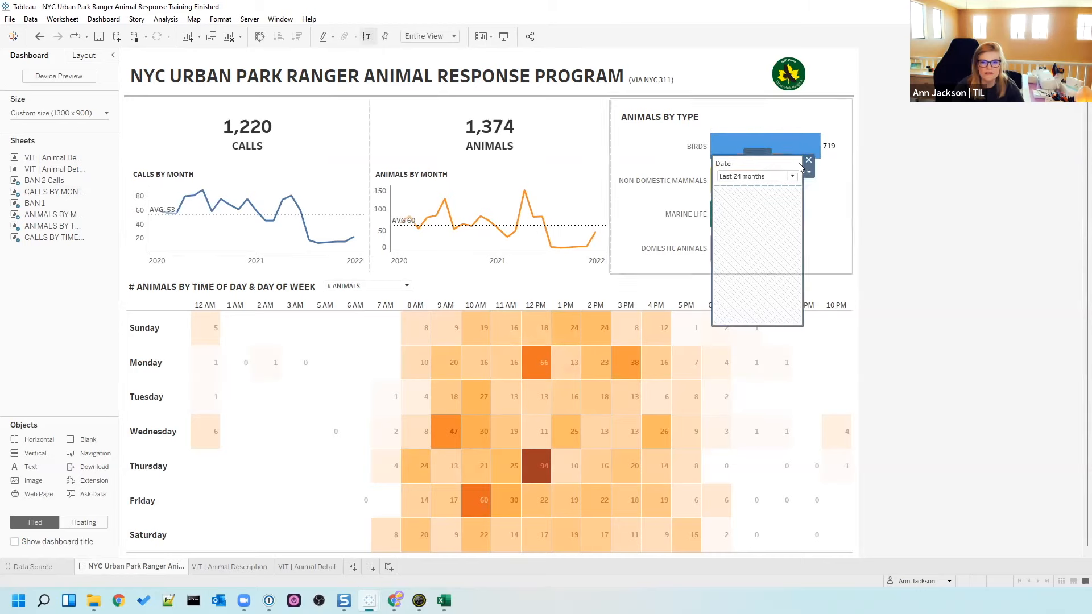
click(807, 161)
click(601, 319)
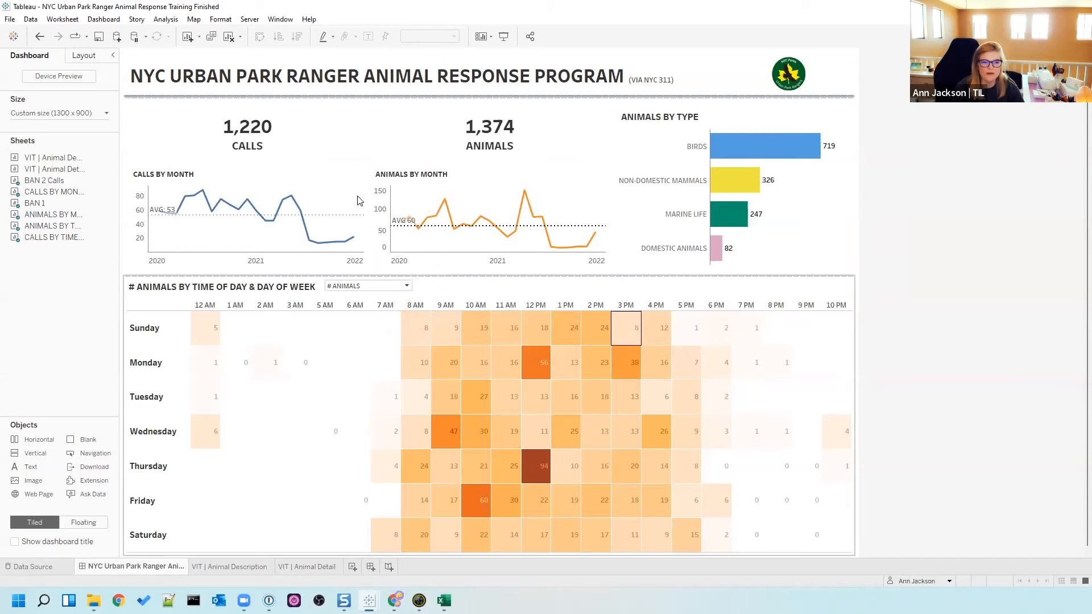
- Show the Borough filter for the CALLS BY MONTH sheet on the dashboard again
click(364, 208)
click(373, 218)
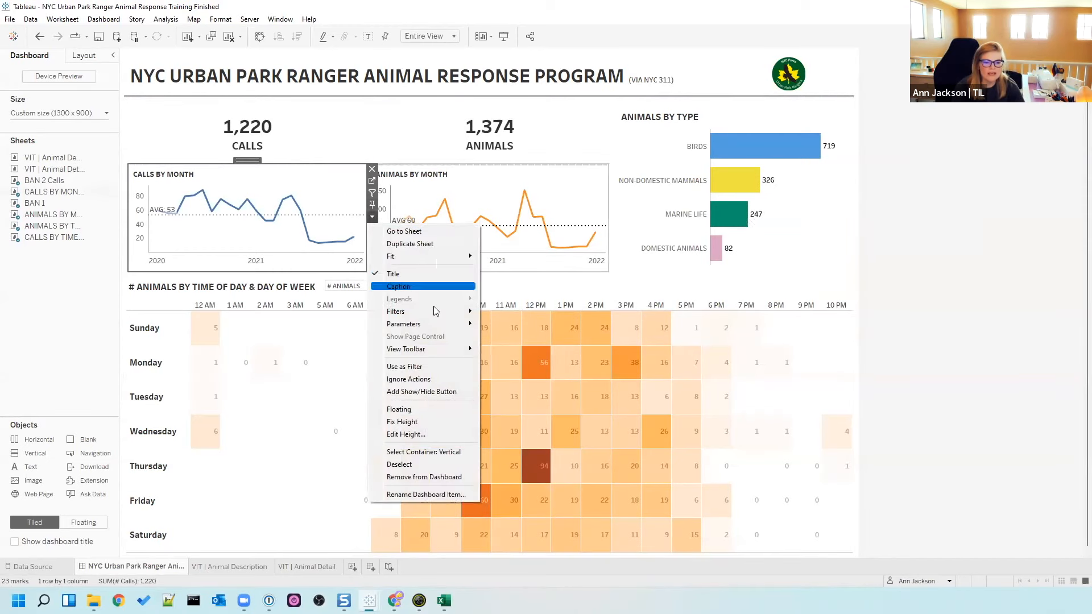
mouse_move(433, 310)
click(530, 343)
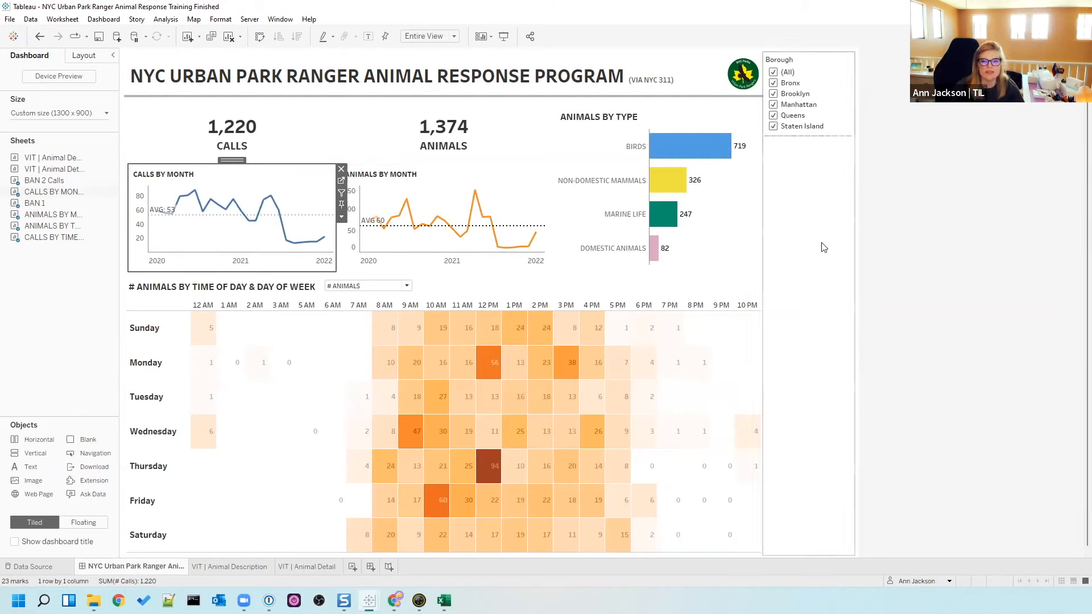
- Show the Date and Time of initial call filter from CALLS BY MONTH on the dashboard and look through its relative date options
click(341, 217)
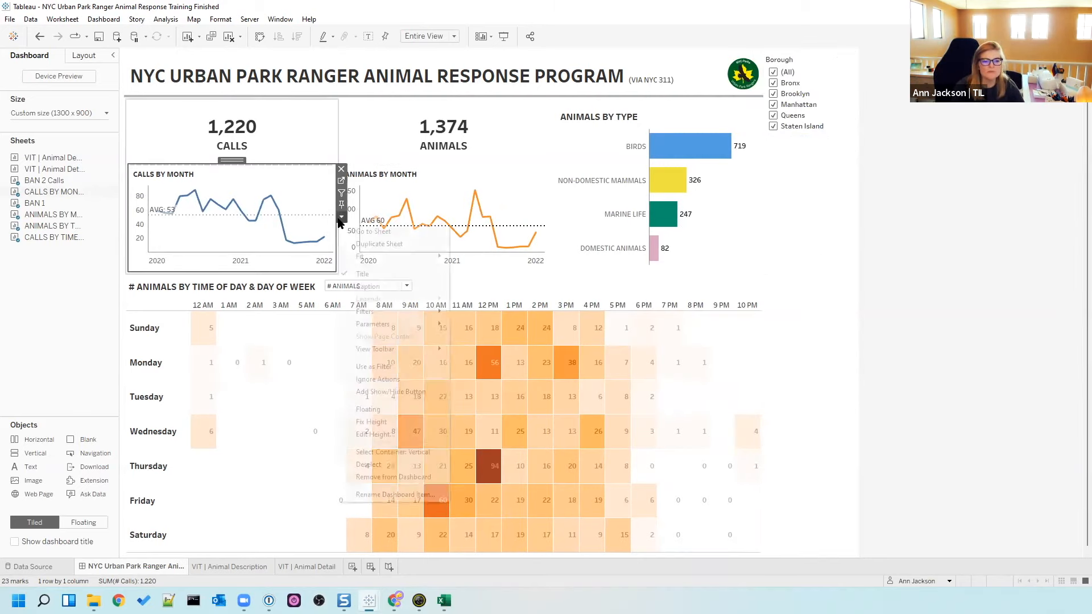
mouse_move(390, 310)
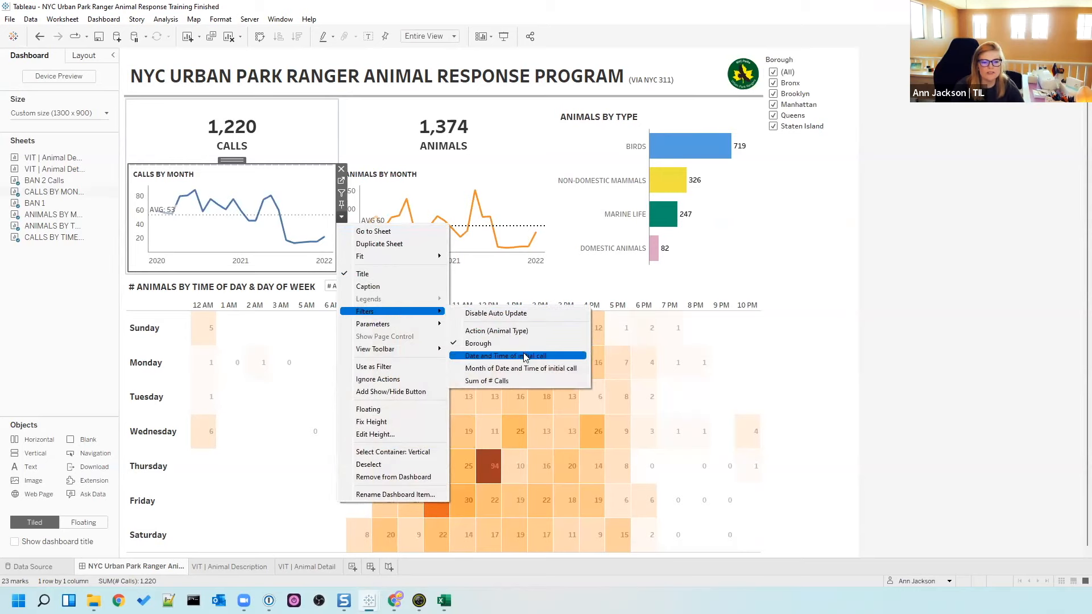
click(525, 357)
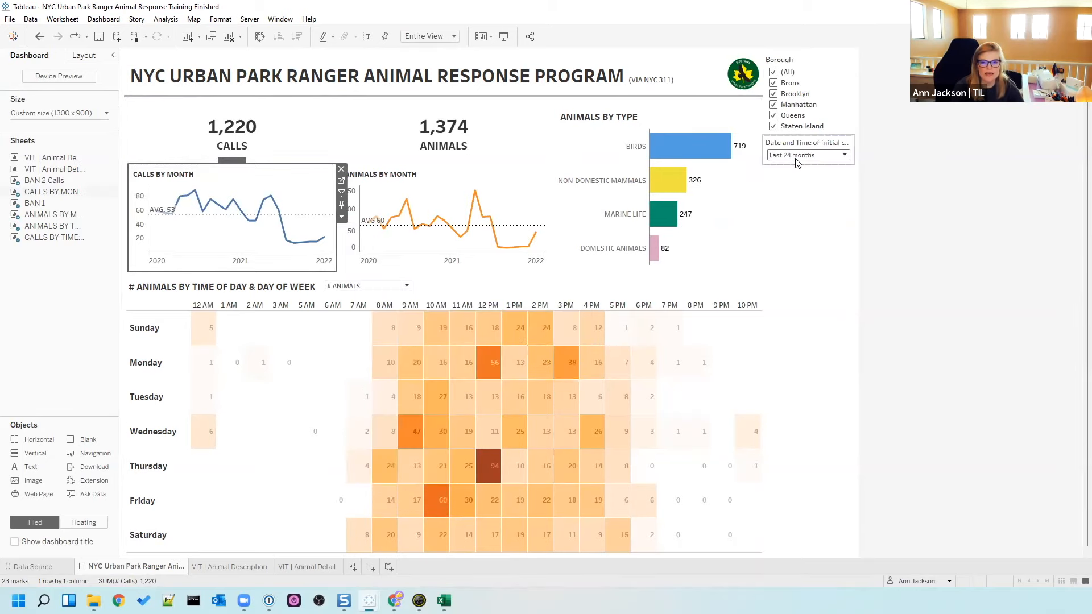
click(808, 155)
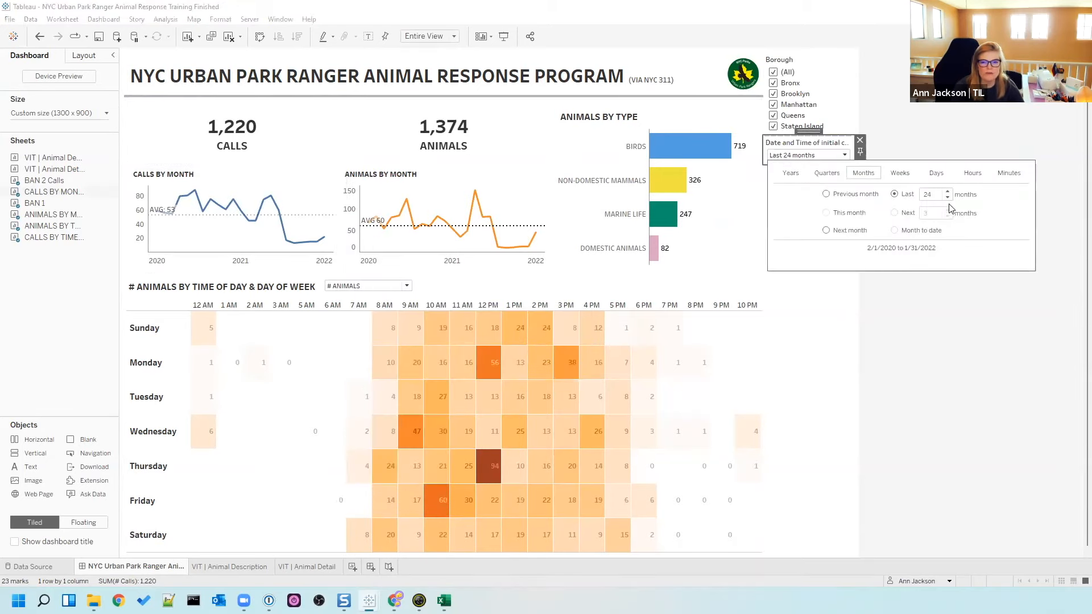
click(937, 323)
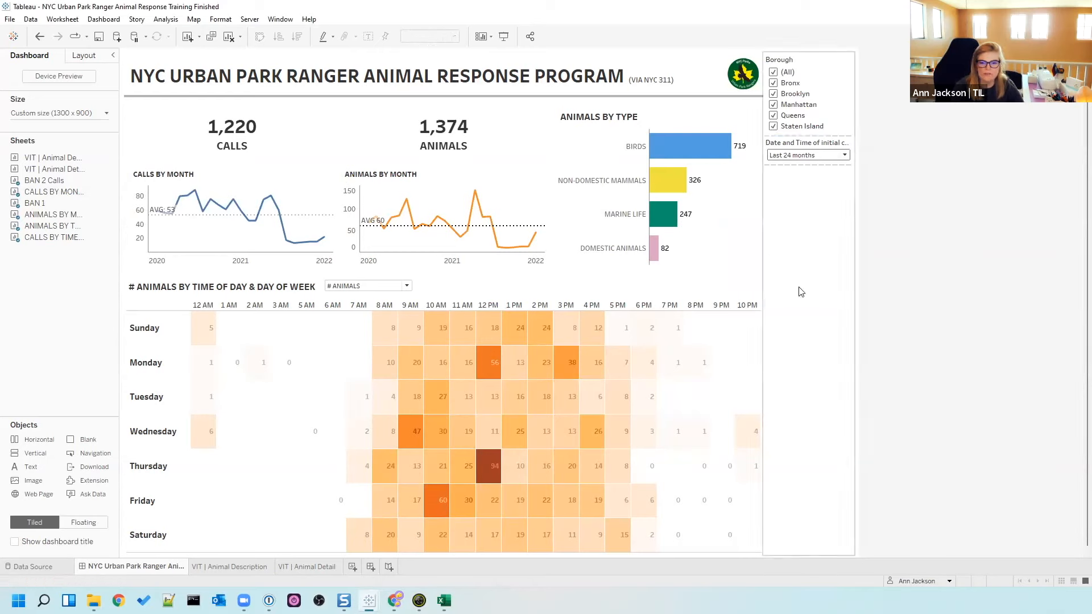
- Add a show/hide button to the container holding the Borough and date filters, and place it beside the ANIMALS BY TYPE bars
click(801, 290)
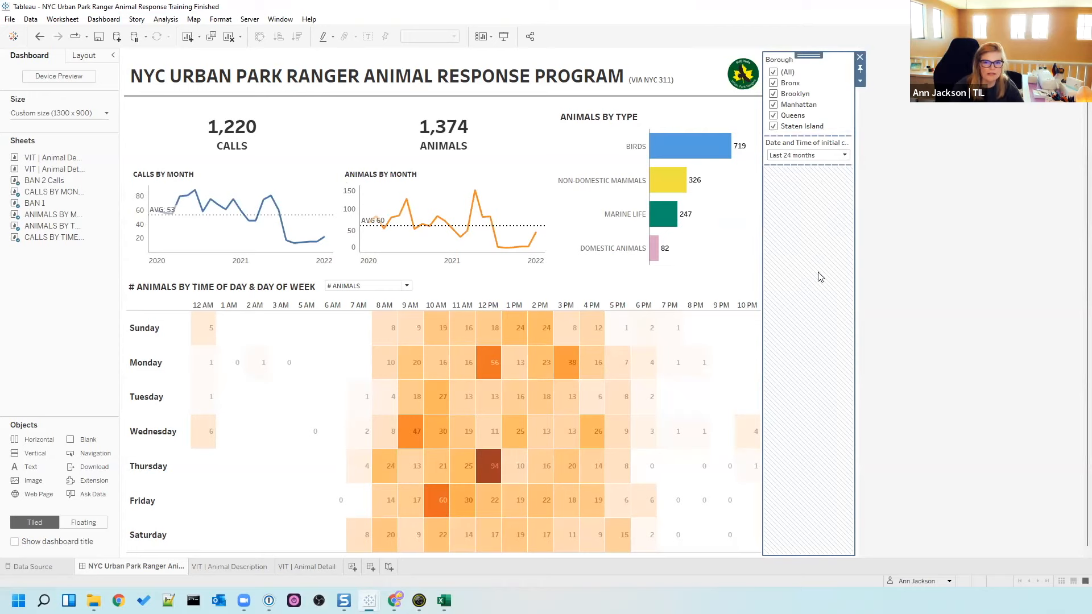
click(860, 81)
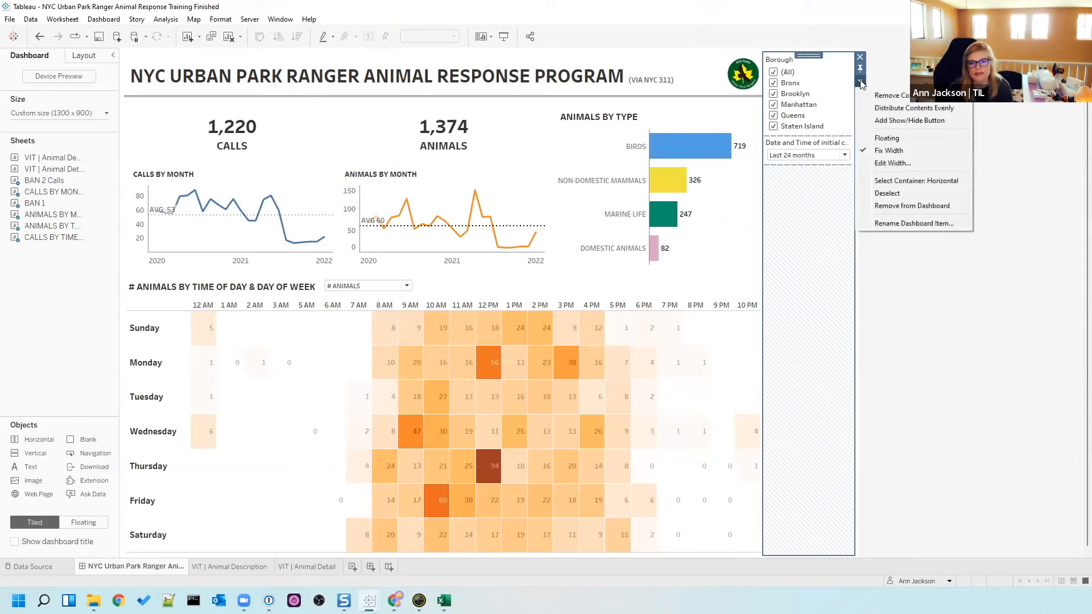
click(891, 124)
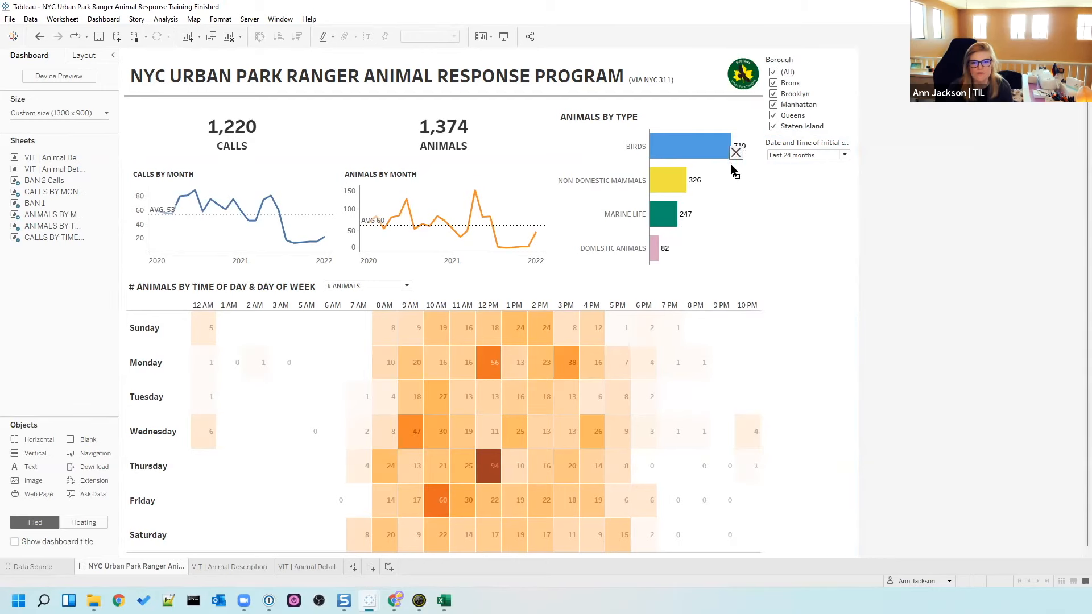
drag(734, 173, 732, 210)
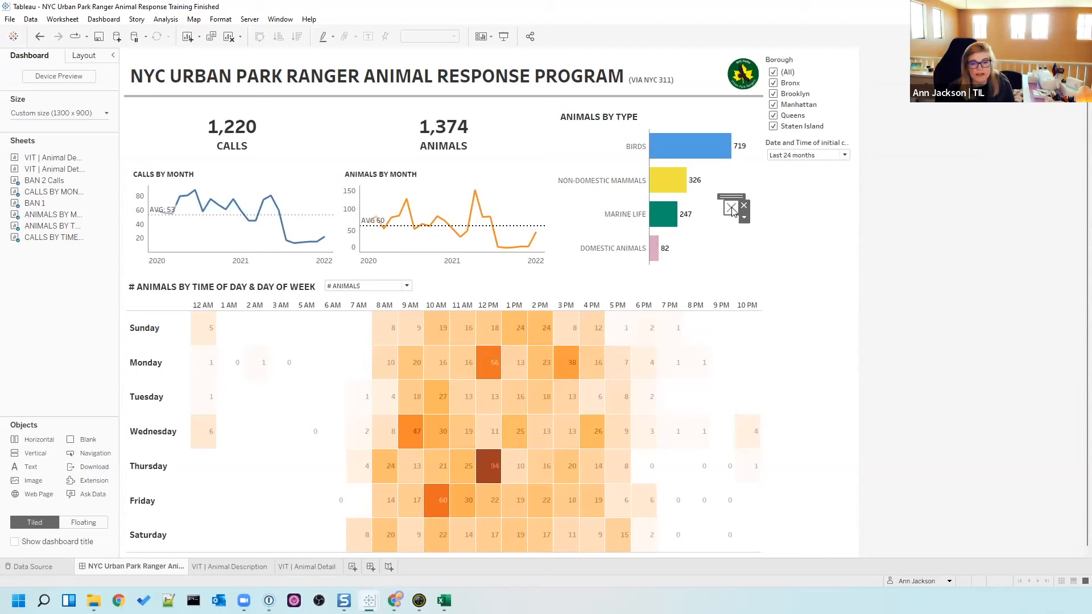
- Test hiding and showing the filter container with its button, and move the button into the header in front of the dashboard title
alt+click(732, 211)
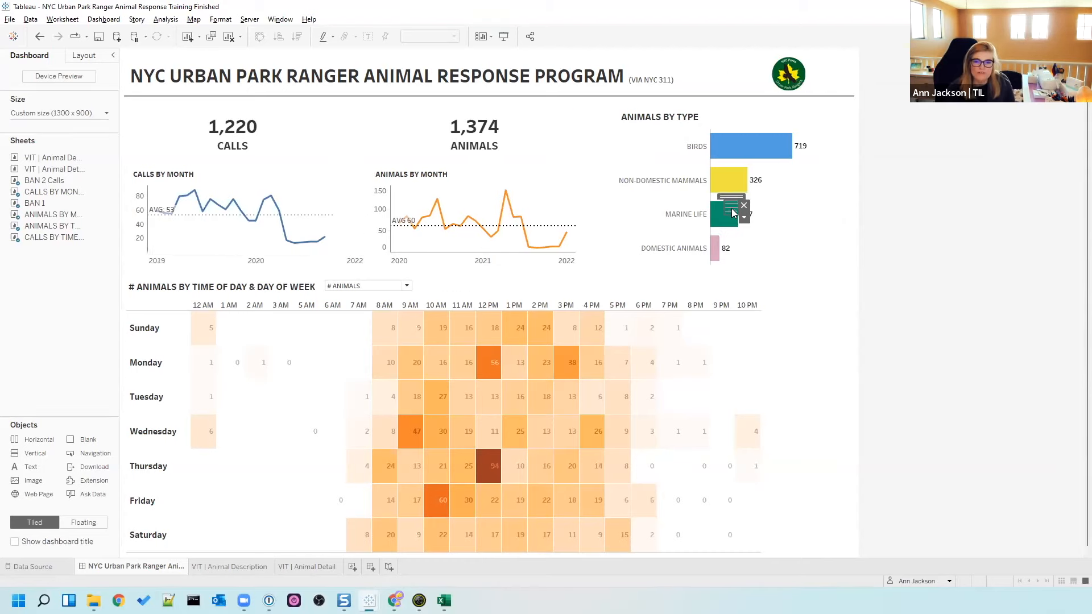
alt+click(732, 214)
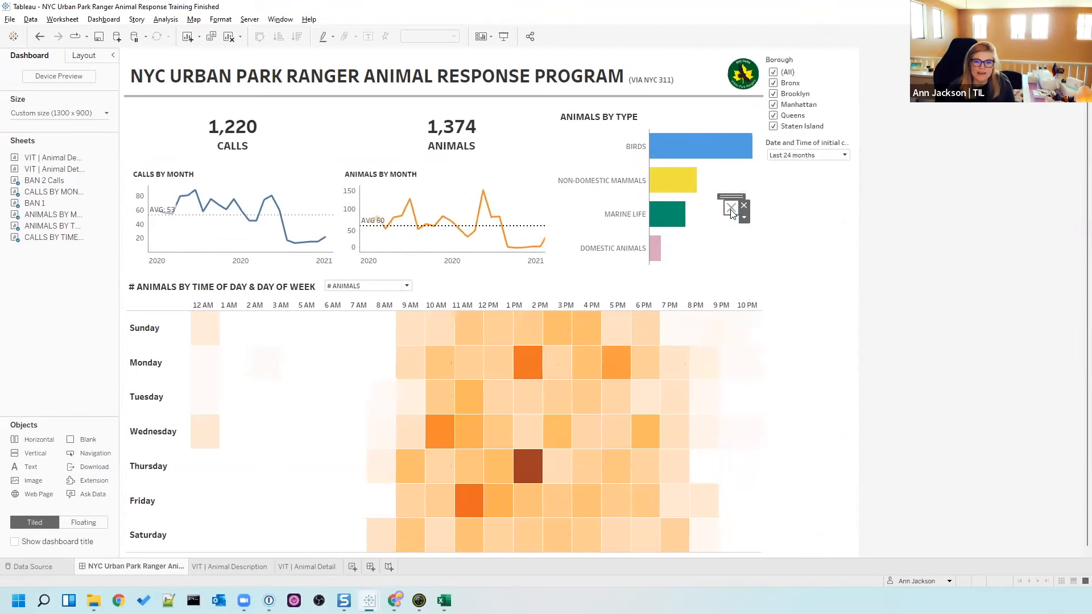
alt+click(731, 202)
drag(732, 200, 567, 149)
alt+click(567, 149)
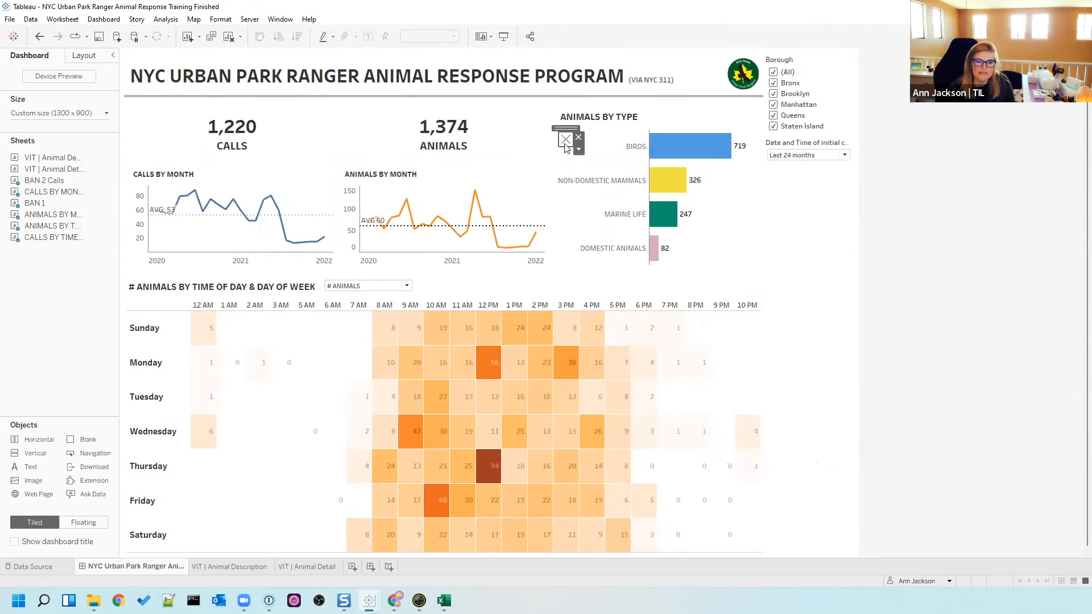
drag(565, 137, 152, 78)
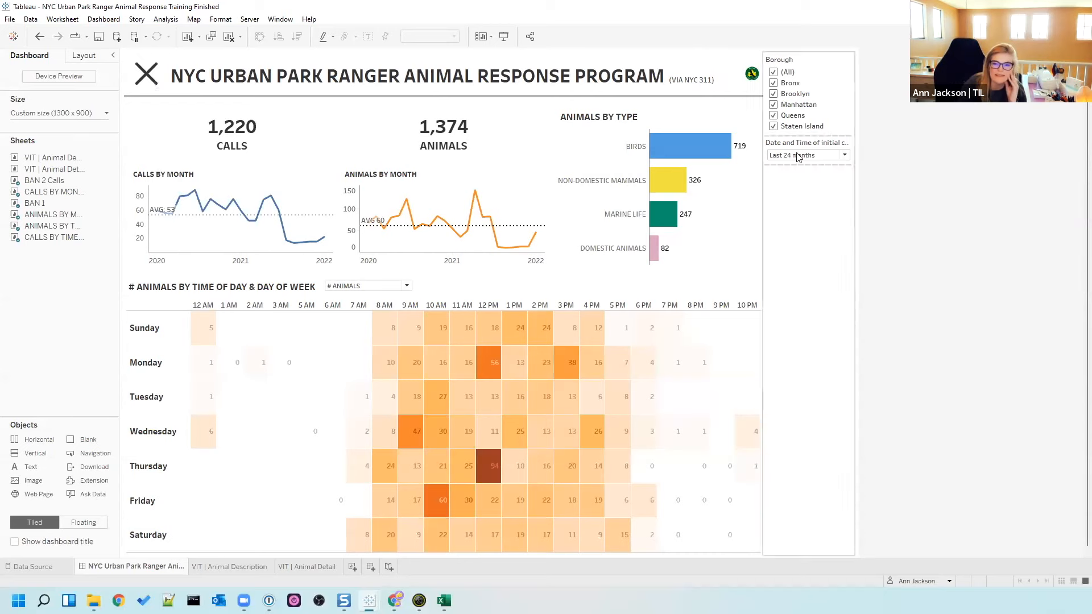
- Make the filter container floating and place it just below the show/hide button, over the CALLS BY MONTH chart
click(810, 267)
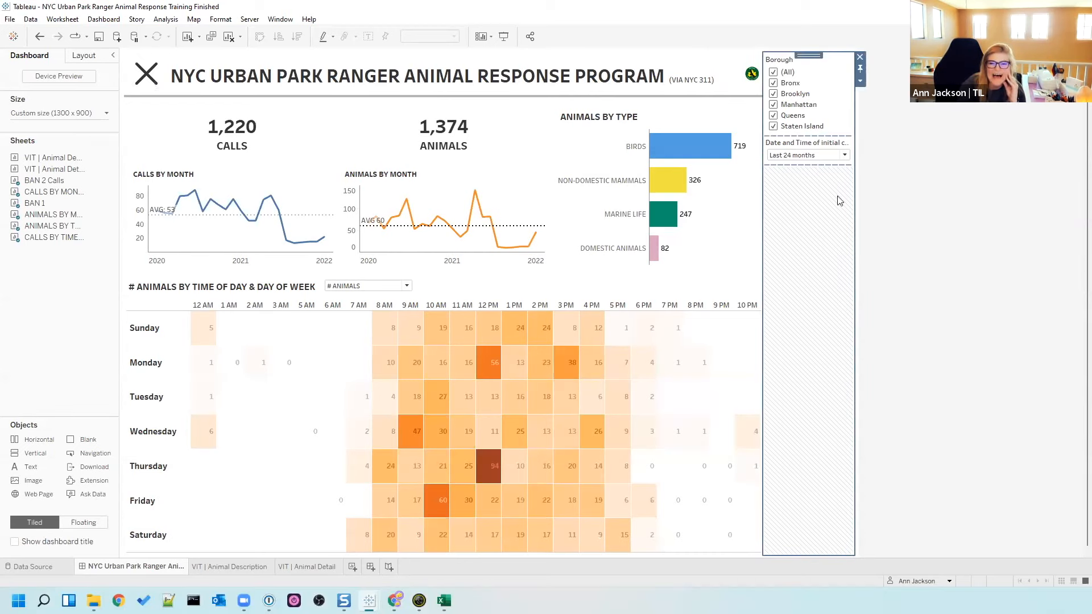
click(860, 80)
click(881, 129)
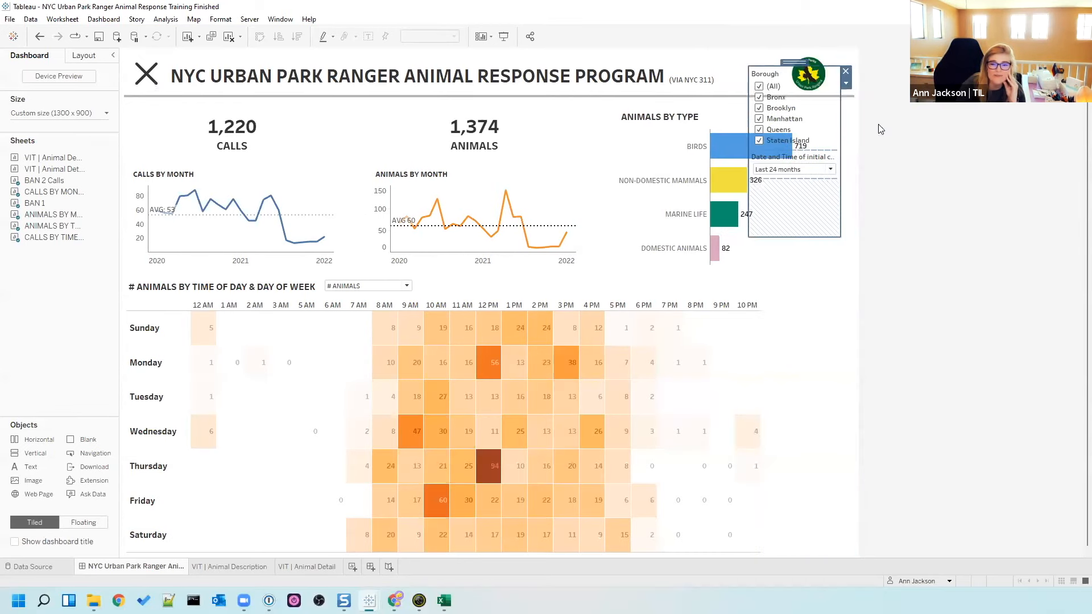
drag(794, 62, 179, 91)
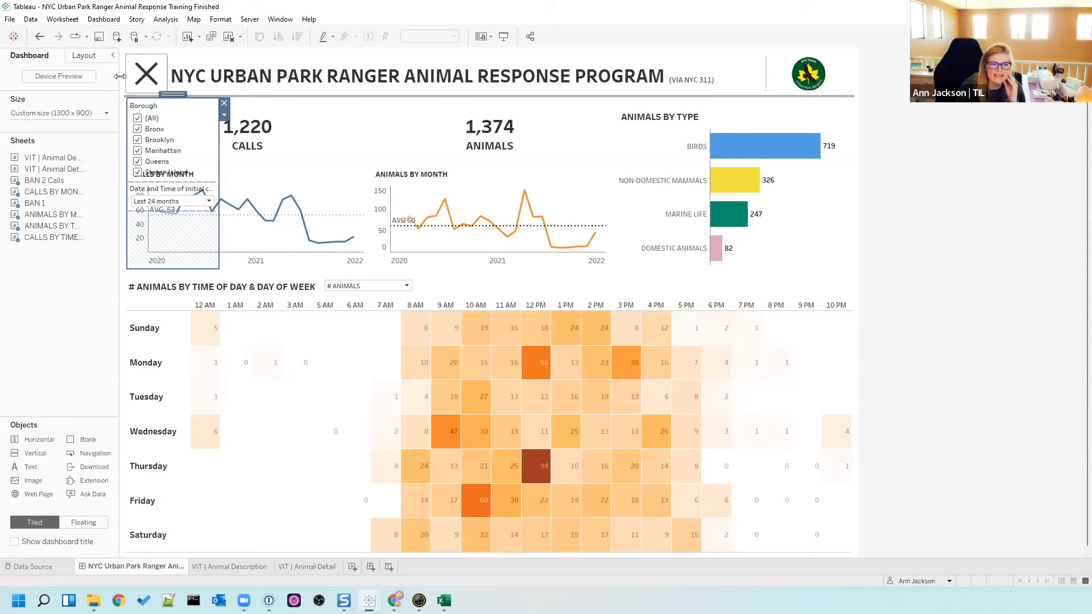
- Give the floating filter container a white background and a solid border in the second line thickness
click(84, 56)
click(51, 255)
click(35, 295)
click(56, 217)
click(40, 307)
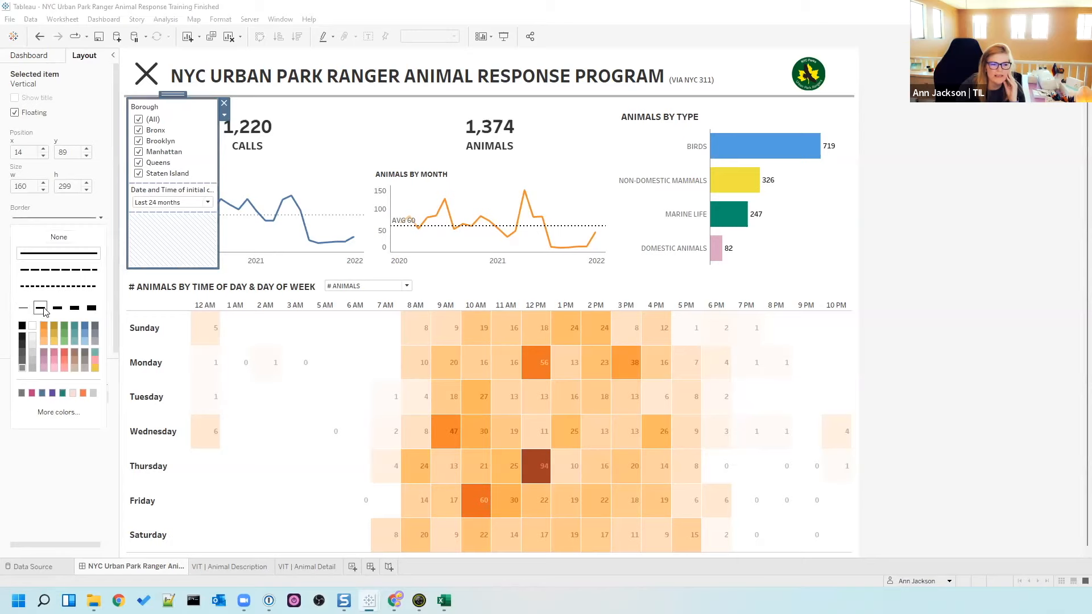
- Test hiding and showing the formatted filter container with its header button, leaving it shown
alt+click(149, 82)
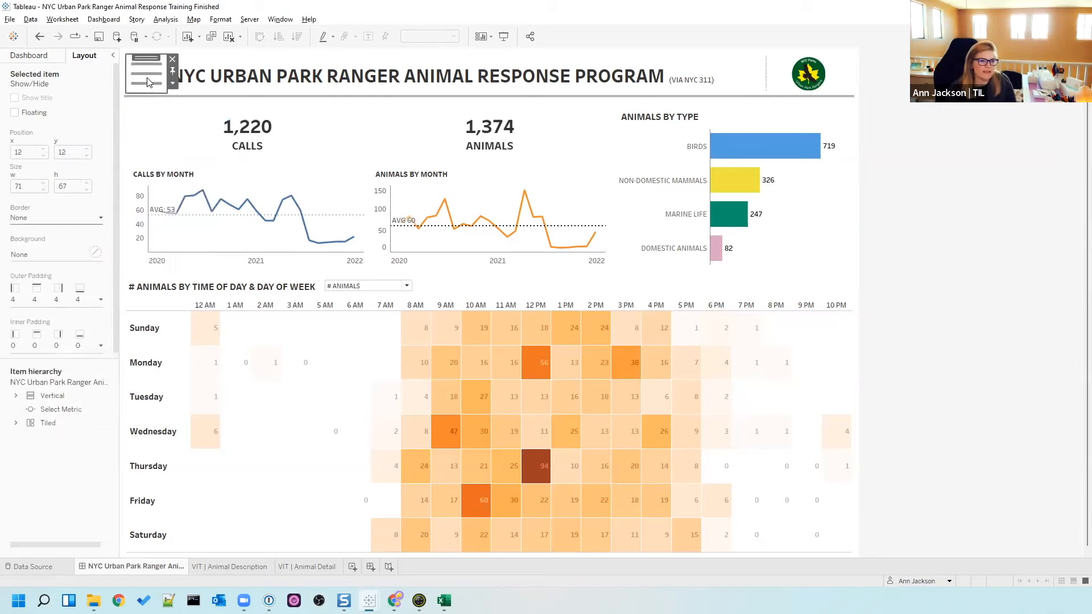
alt+click(148, 82)
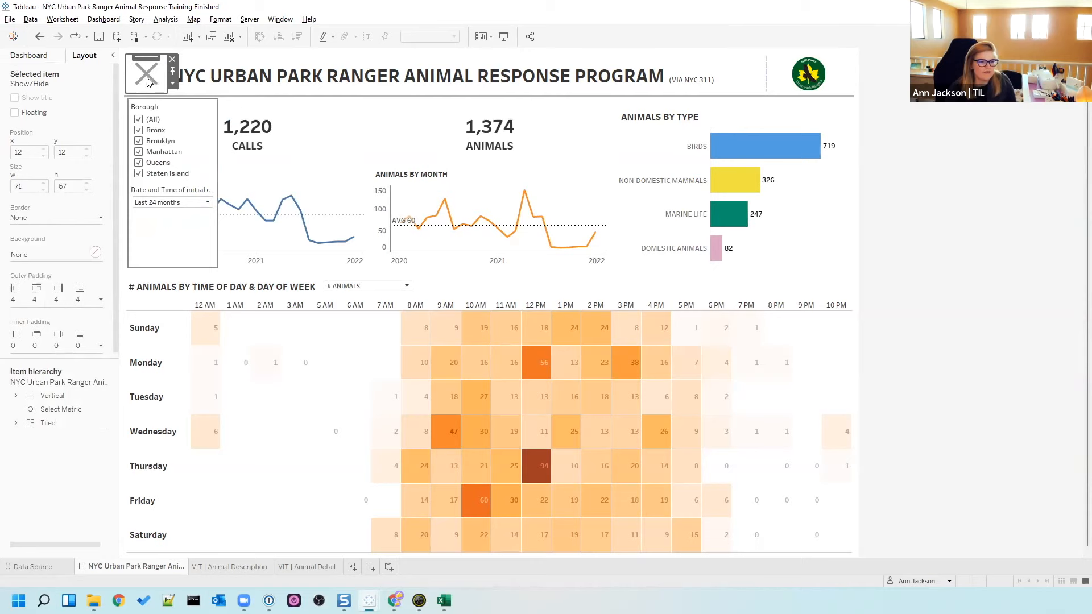
alt+click(148, 83)
alt+click(149, 82)
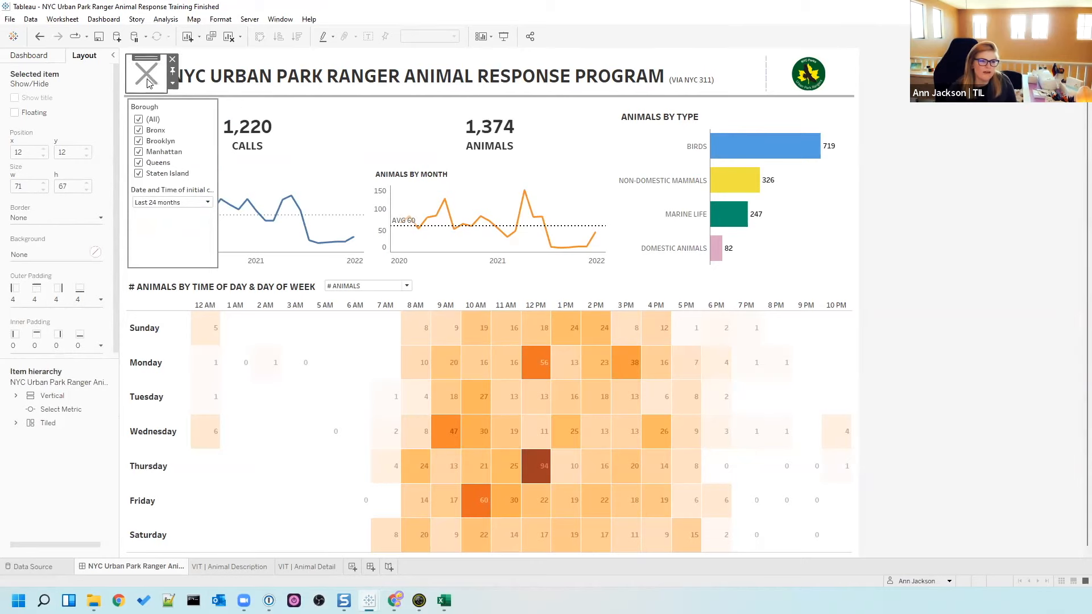
- Change the Borough filter to a Multiple Values (dropdown) with an Apply button, and apply only Bronx and Brooklyn
click(177, 114)
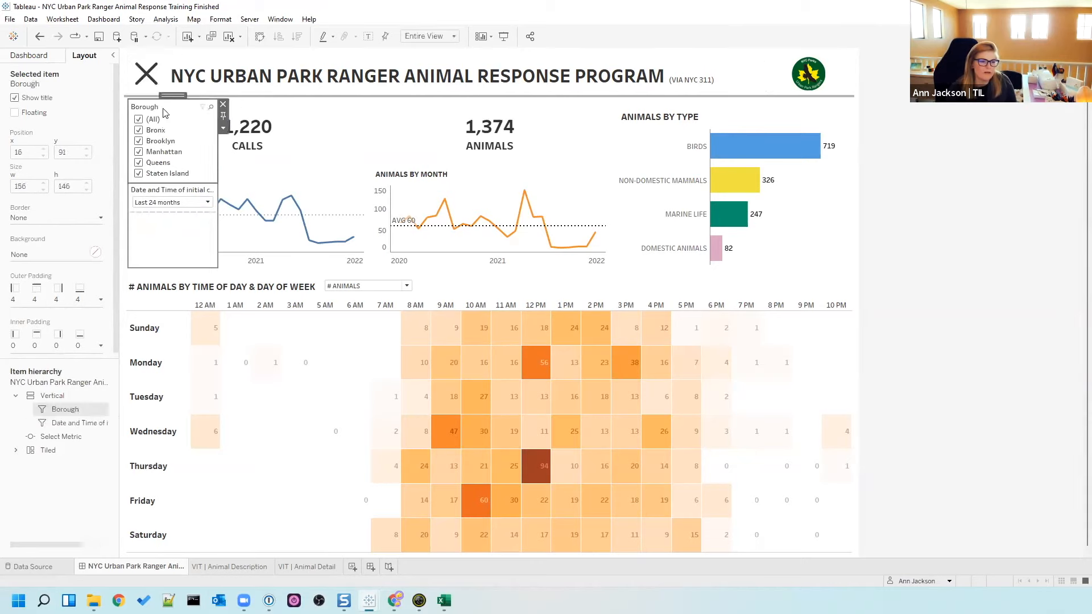
click(224, 129)
mouse_move(264, 190)
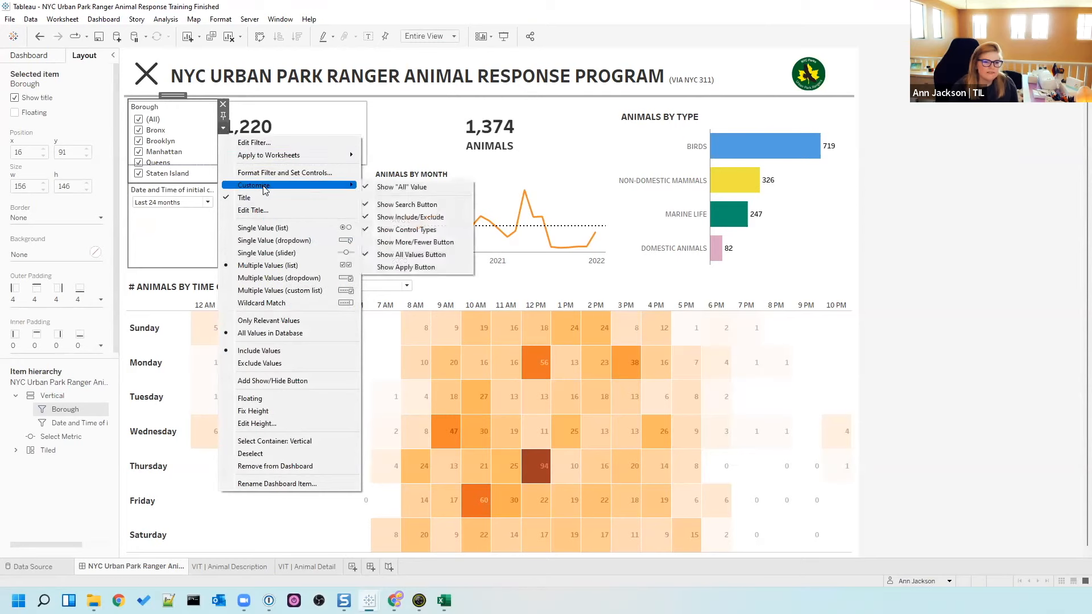
click(290, 278)
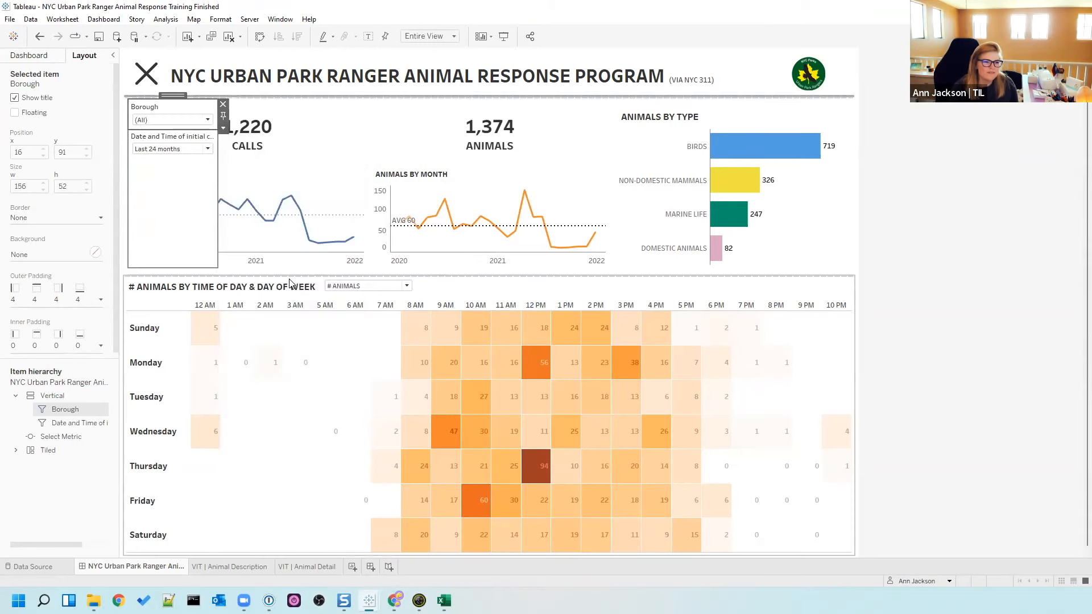
click(224, 129)
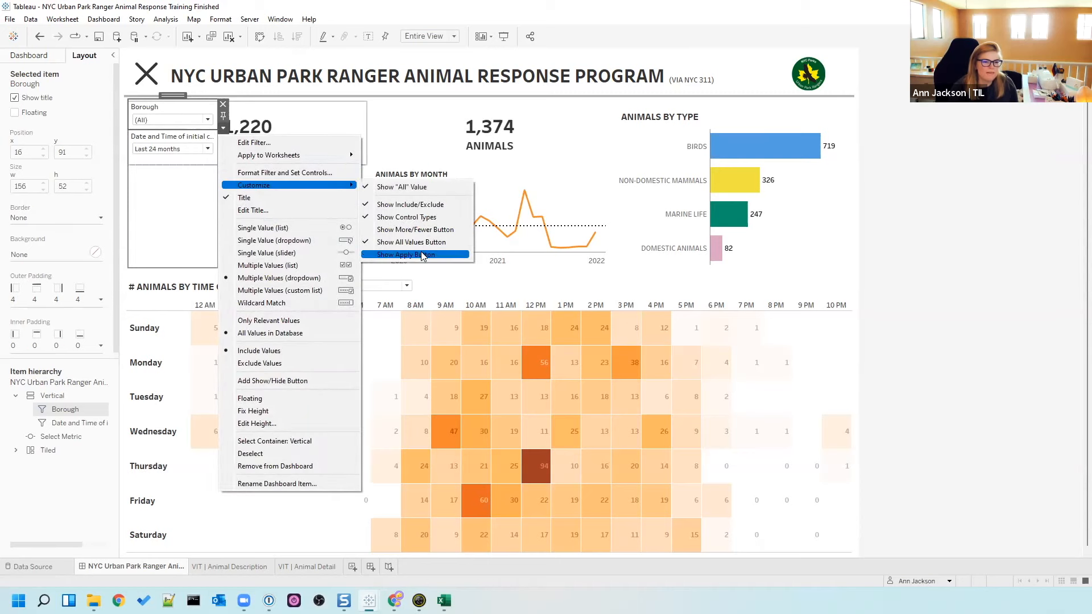
click(399, 255)
click(165, 119)
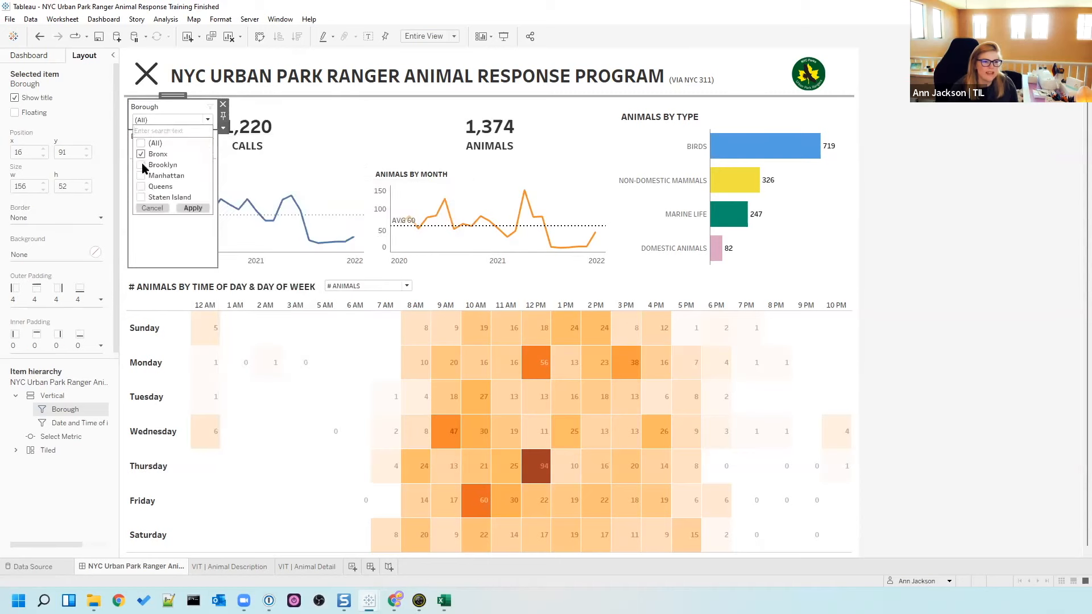
click(193, 208)
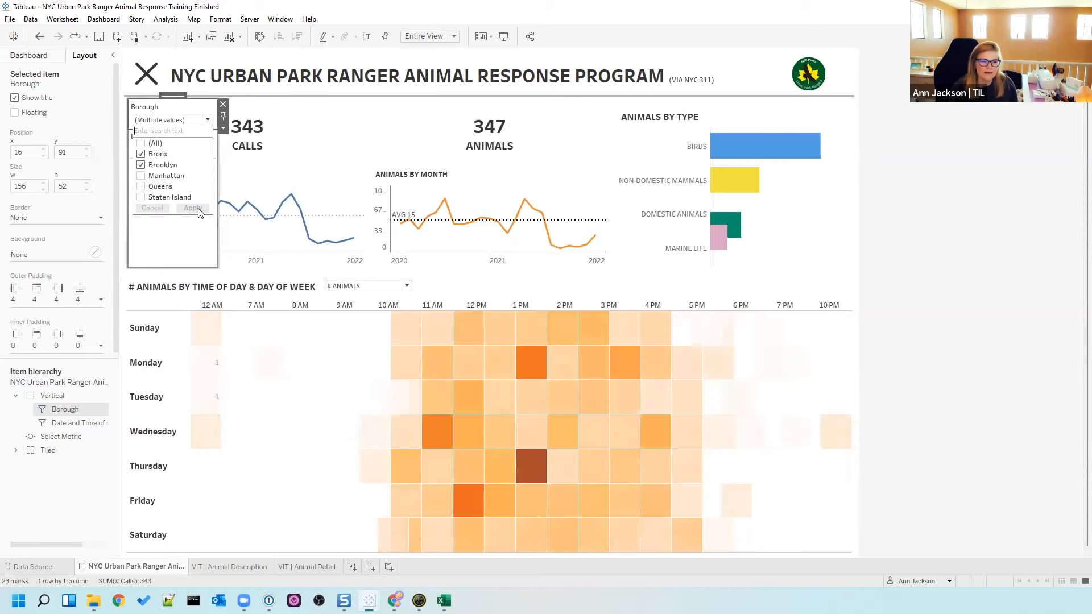
- Shorten the title of the Date and Time of initial call filter to "Date"
double_click(165, 137)
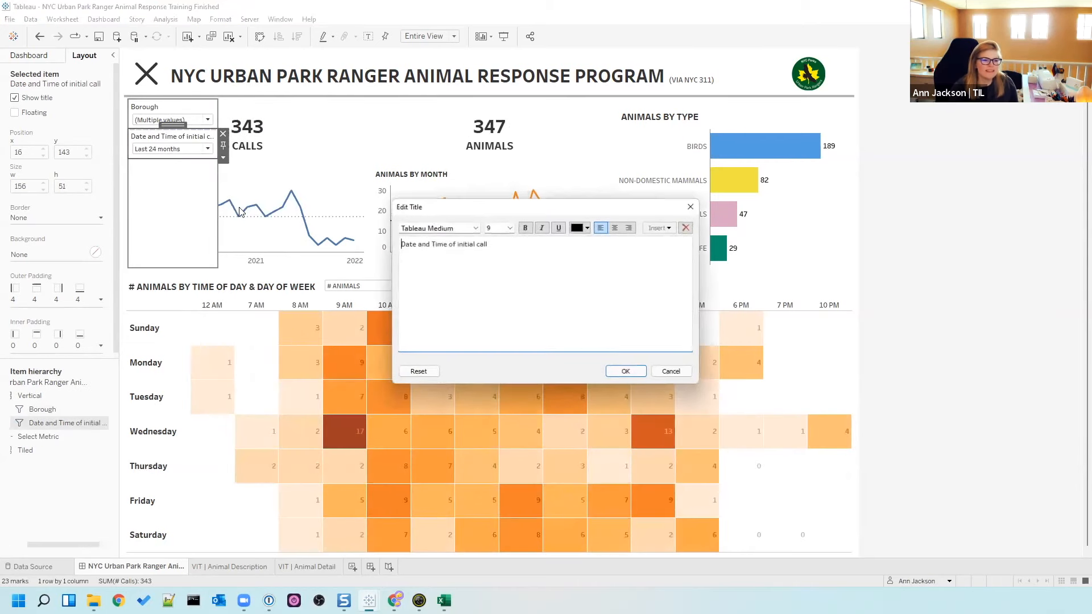
drag(488, 245, 418, 245)
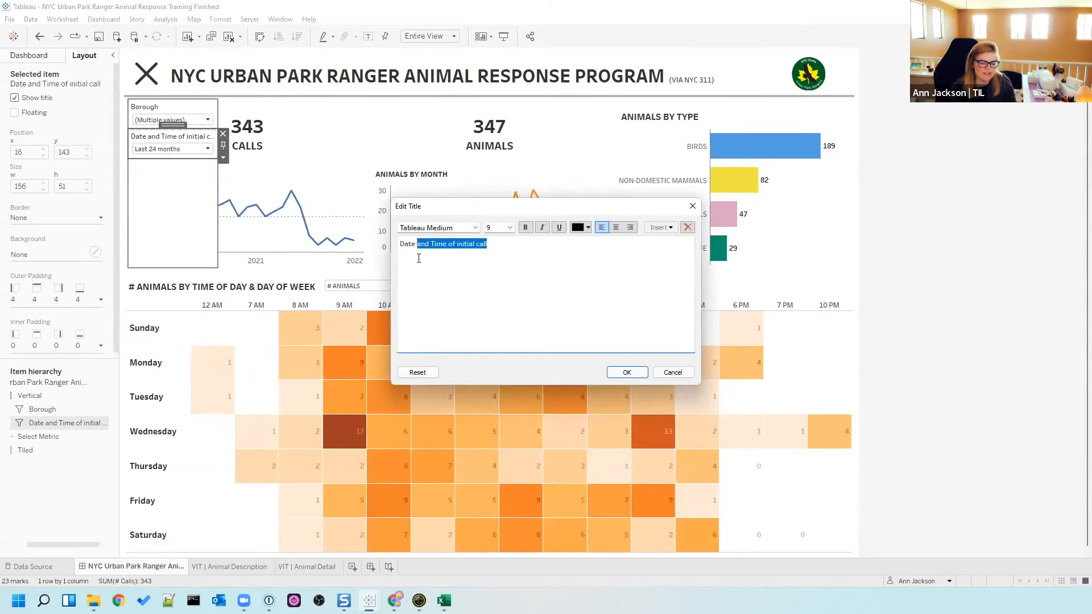
key(BackSpace)
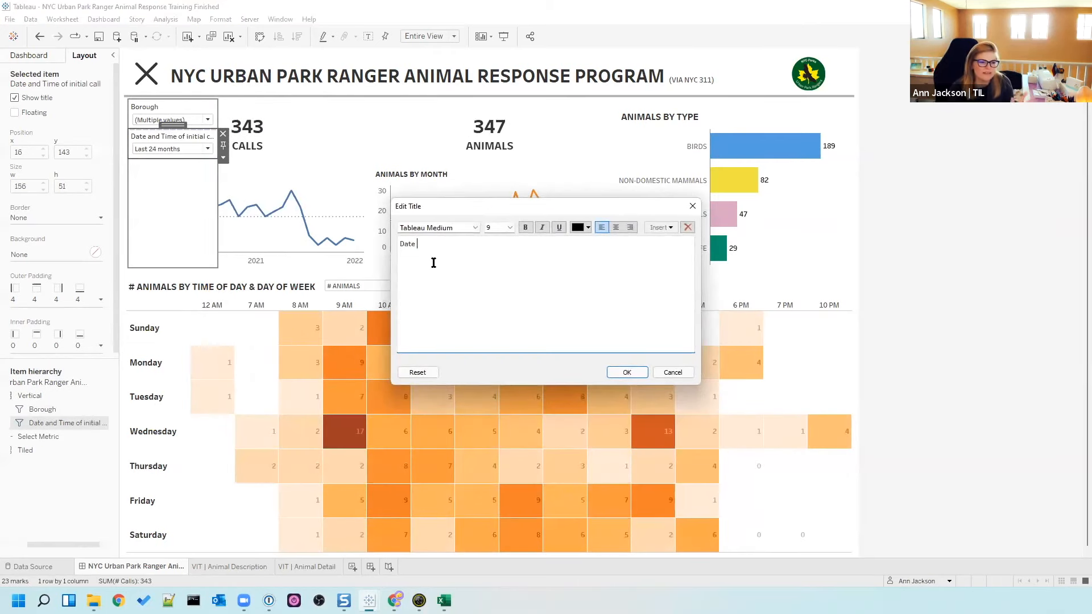
click(627, 372)
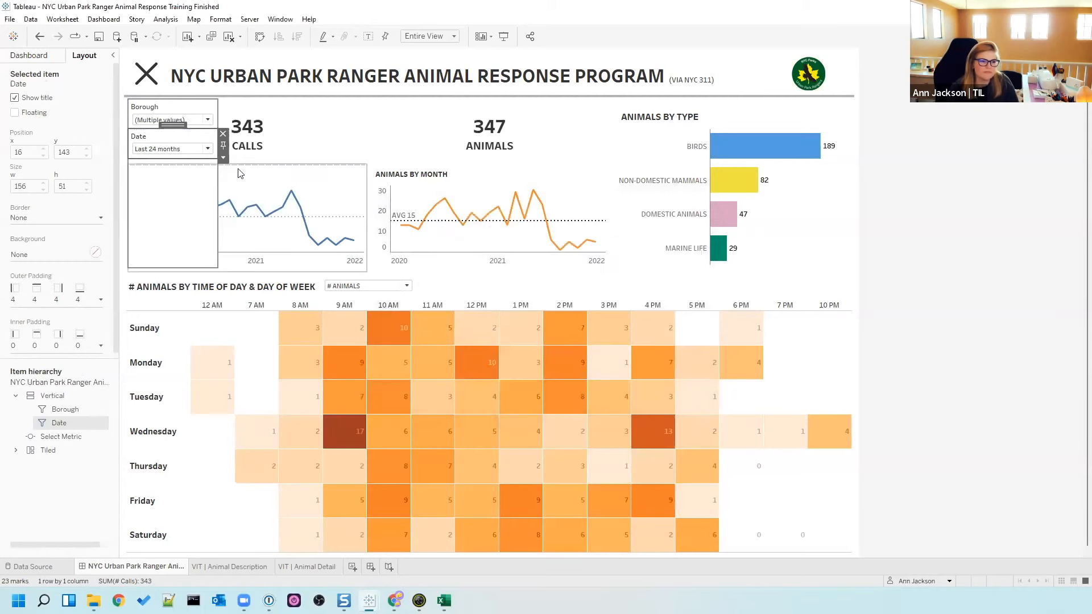
- Reset the Borough filter to (All) and hide the filter container with its header button
click(164, 120)
click(193, 208)
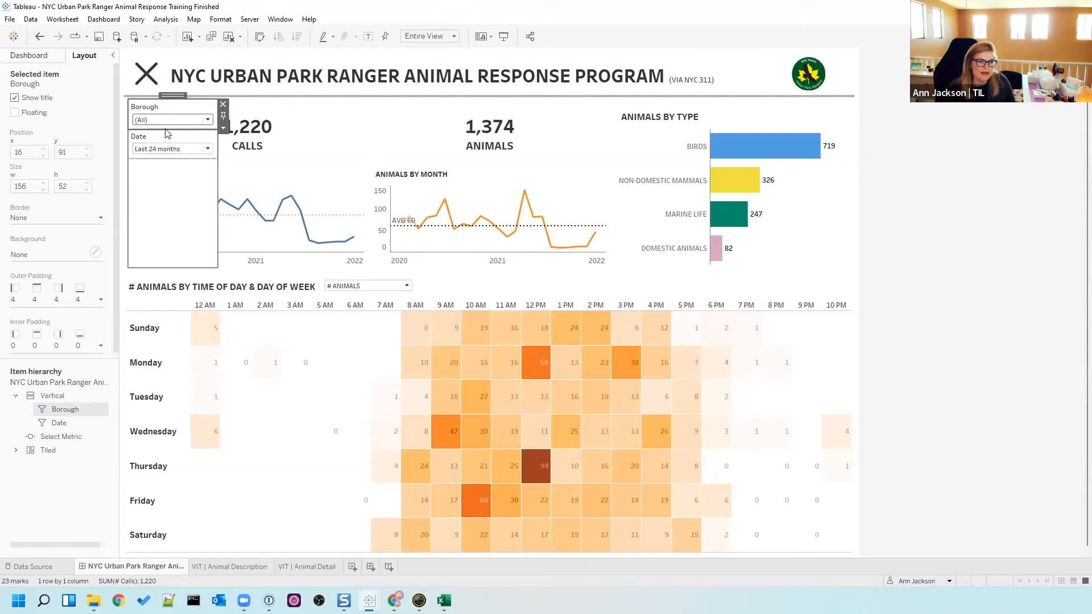
click(146, 74)
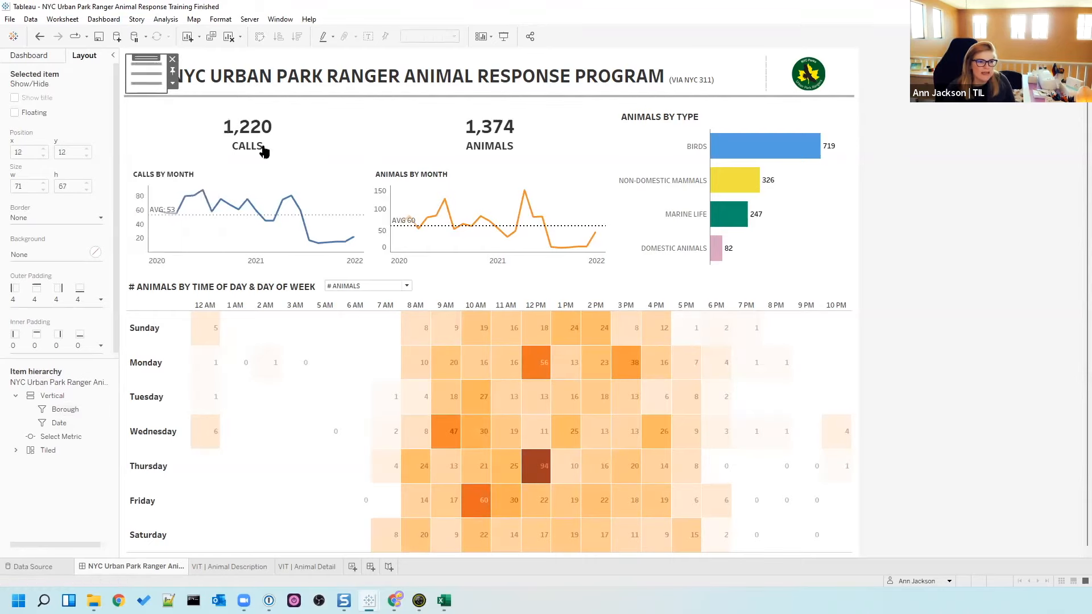
- Add a second line "CLICK TO FILTER" in size 8 under the ANIMALS BY TYPE chart title
click(673, 117)
double_click(673, 116)
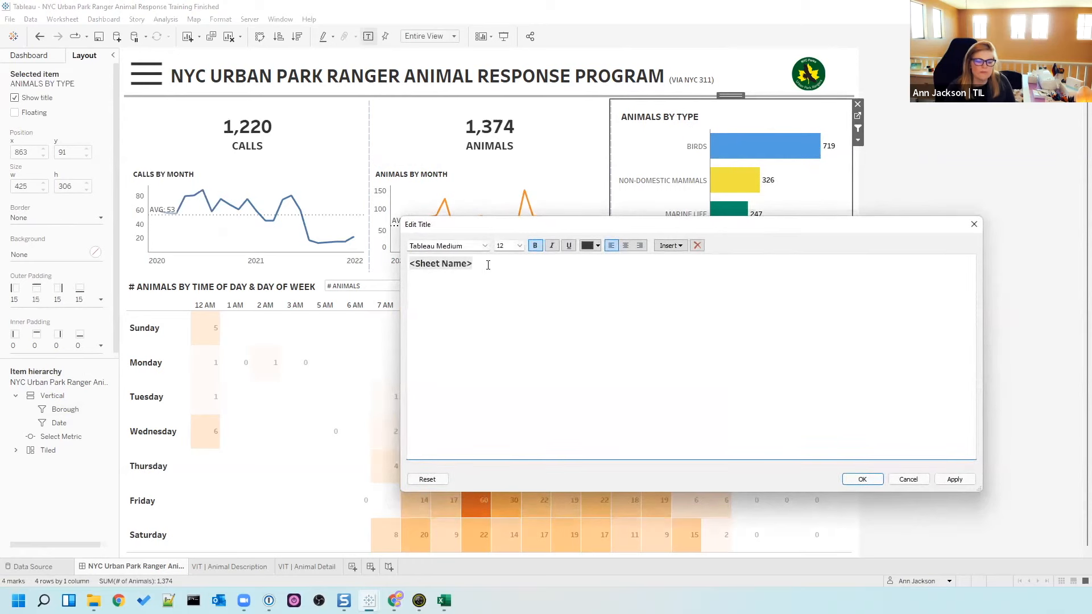
text(CLICK T)
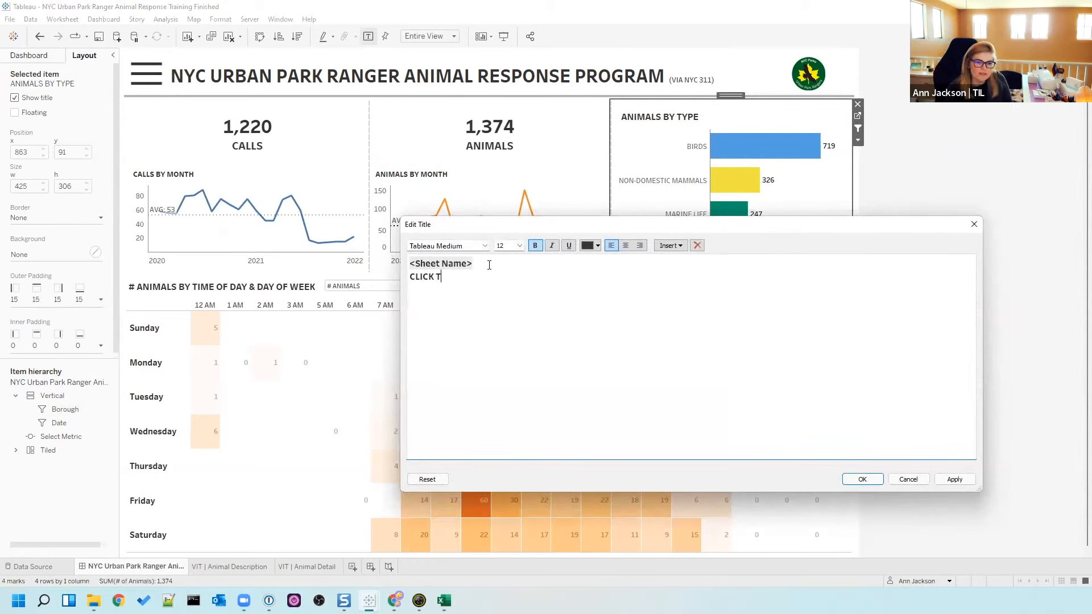
text(O FILTER)
drag(478, 277, 409, 277)
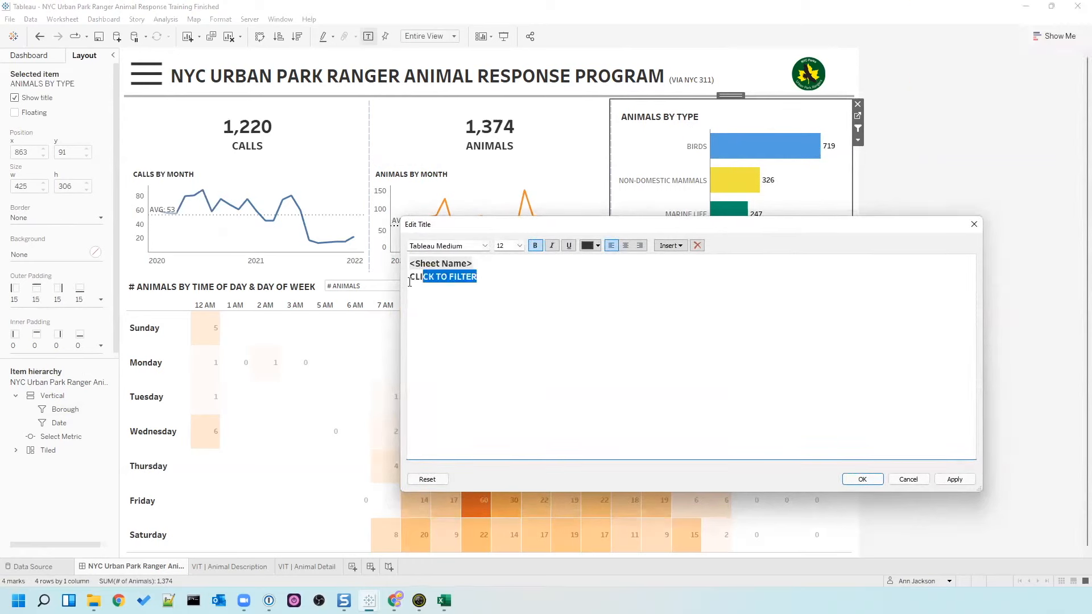
click(519, 246)
click(514, 256)
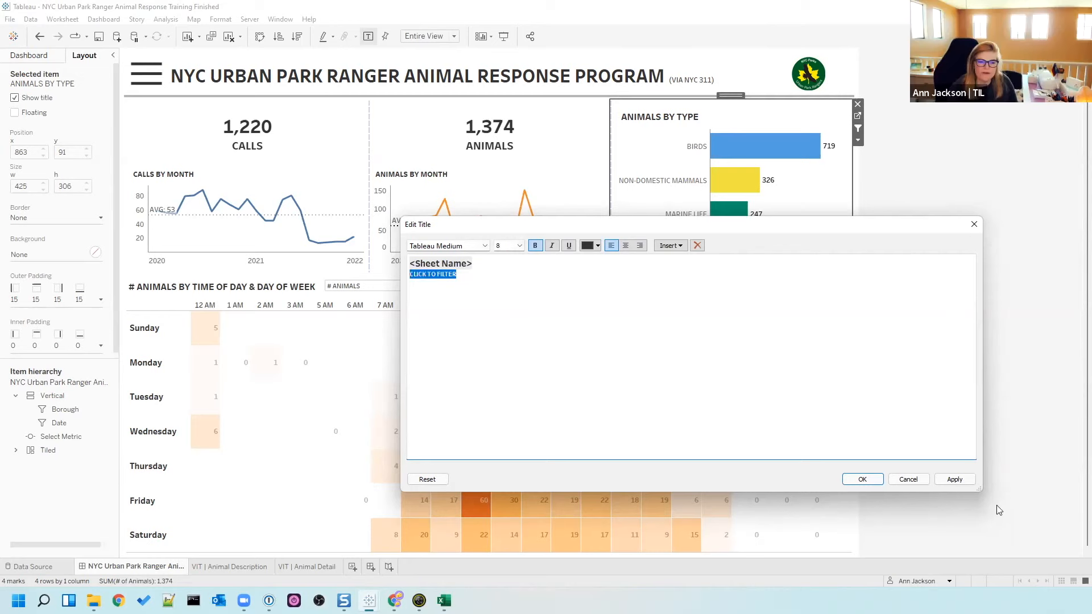
click(955, 479)
click(863, 479)
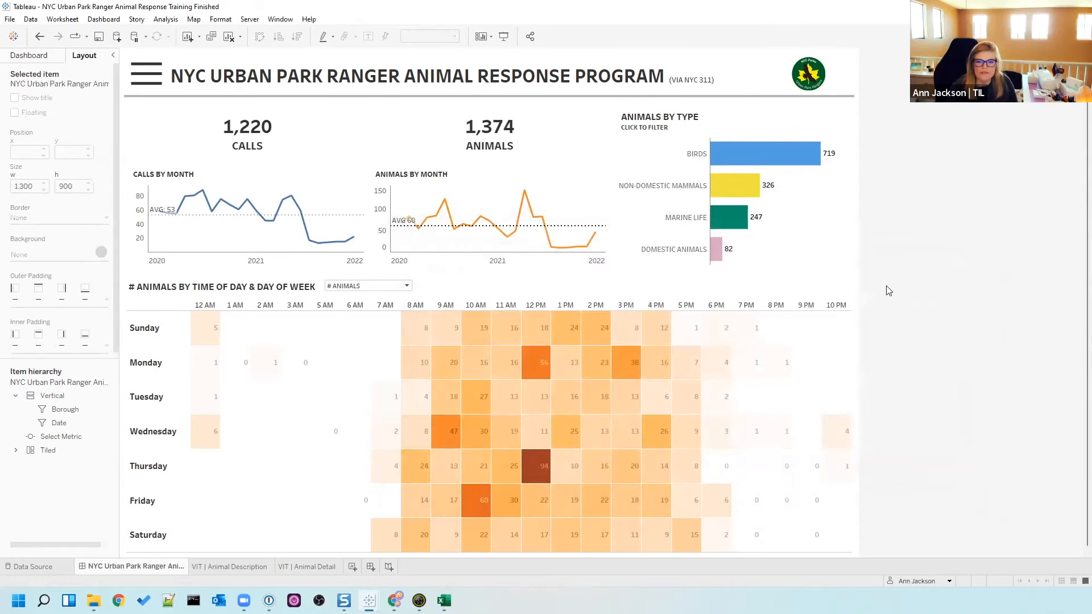
- Test filtering the dashboard by the BIRDS bar, clear that selection, and switch the heatmap metric to # CALLS
click(732, 157)
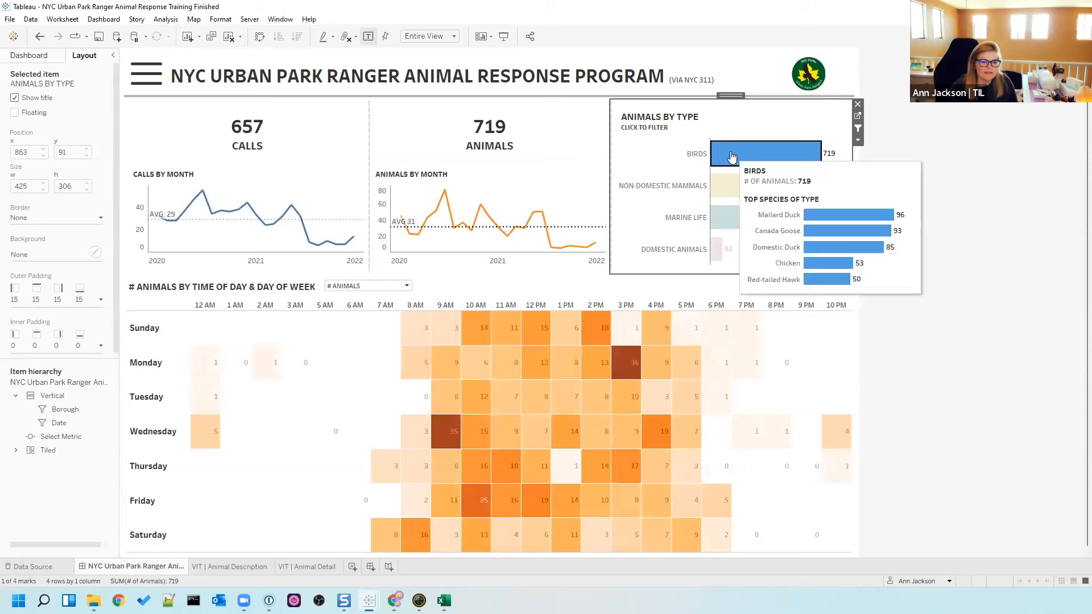
click(732, 157)
click(345, 286)
click(346, 298)
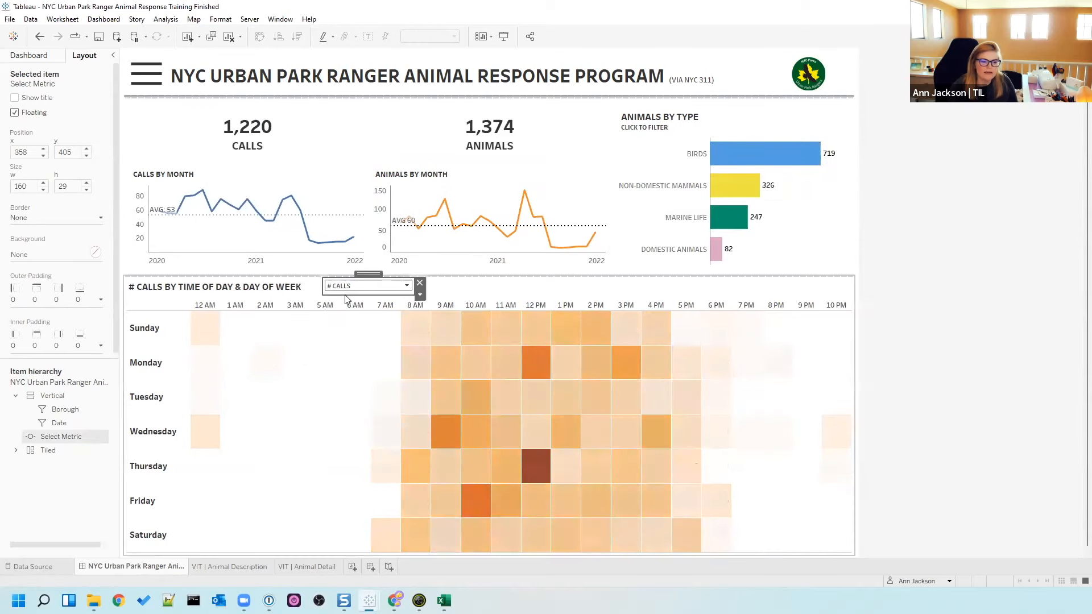
click(955, 326)
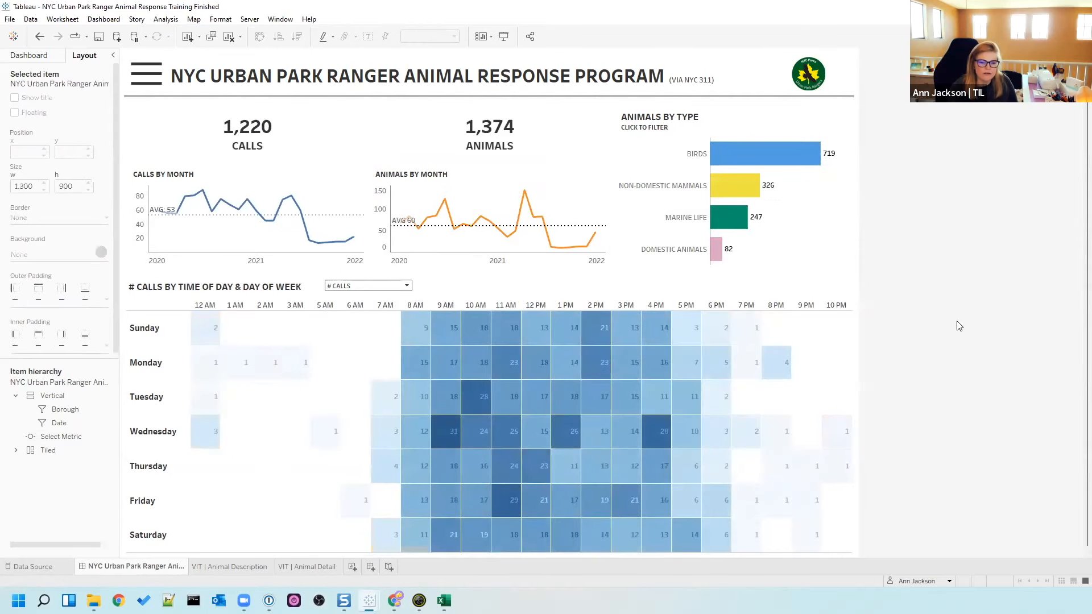
- Return to the dashboard's sheet and object list, and show the dashboard in presentation mode
click(45, 56)
click(504, 36)
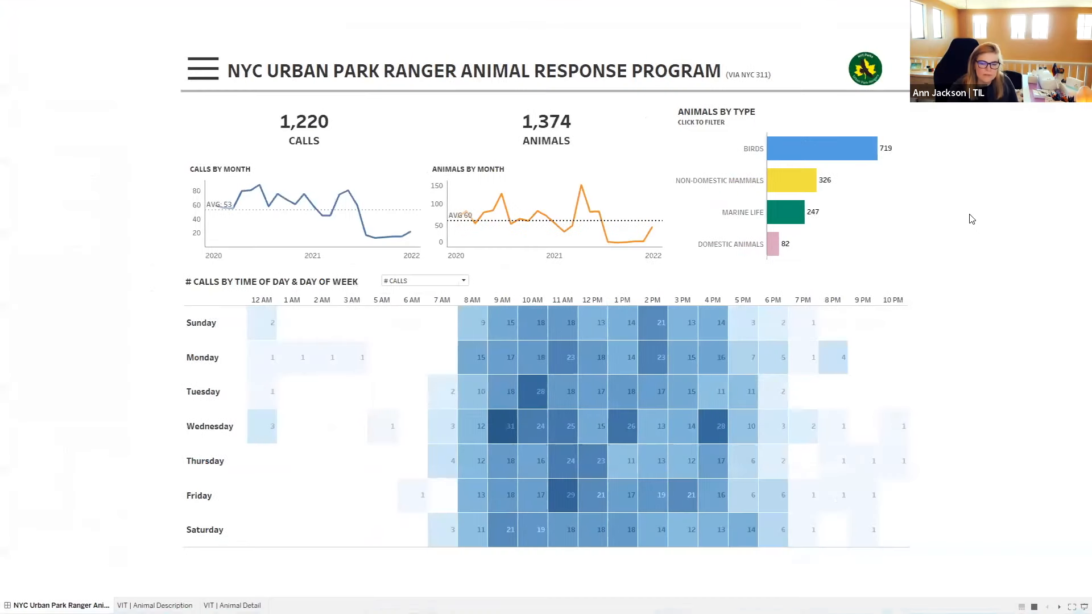